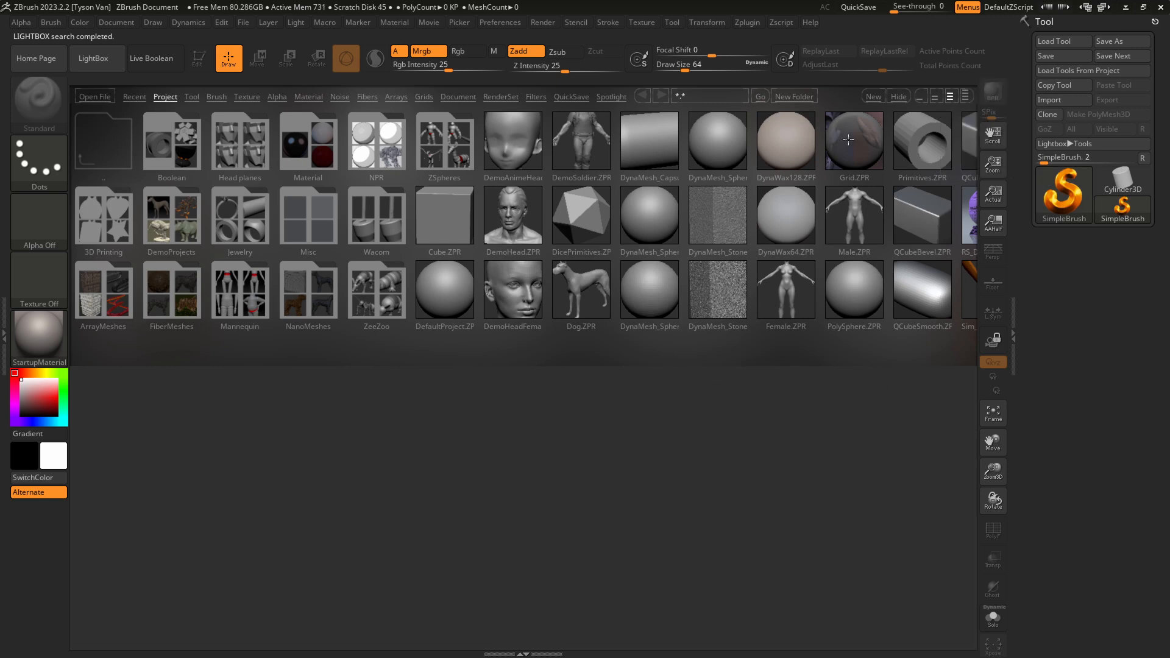
Paint a rough overlapping stroke on the empty canvas with SimpleBrush, and clear it from the canvas.
{"action": "left_click", "coordinate": [896, 98]}
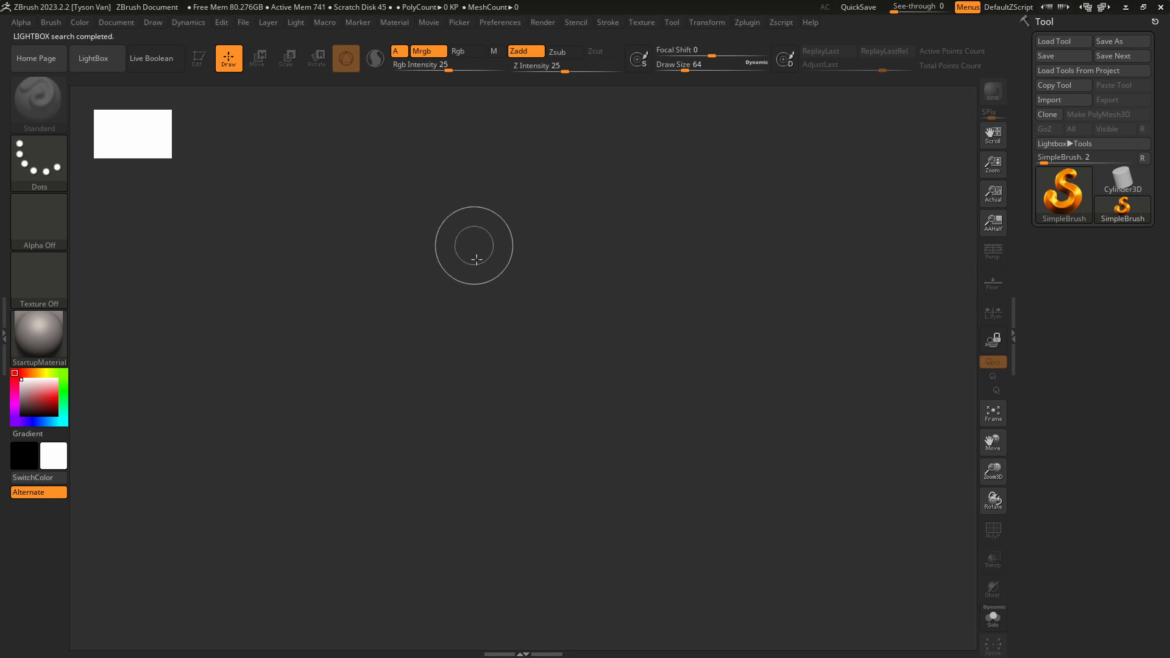
{"action": "mouse_move", "coordinate": [451, 210]}
{"action": "left_mouse_down"}
{"action": "mouse_move", "coordinate": [446, 303]}
{"action": "mouse_move", "coordinate": [476, 431]}
{"action": "mouse_move", "coordinate": [620, 215]}
{"action": "mouse_move", "coordinate": [506, 396]}
{"action": "mouse_move", "coordinate": [389, 183]}
{"action": "mouse_move", "coordinate": [682, 414]}
{"action": "mouse_move", "coordinate": [610, 474]}
{"action": "left_mouse_up"}
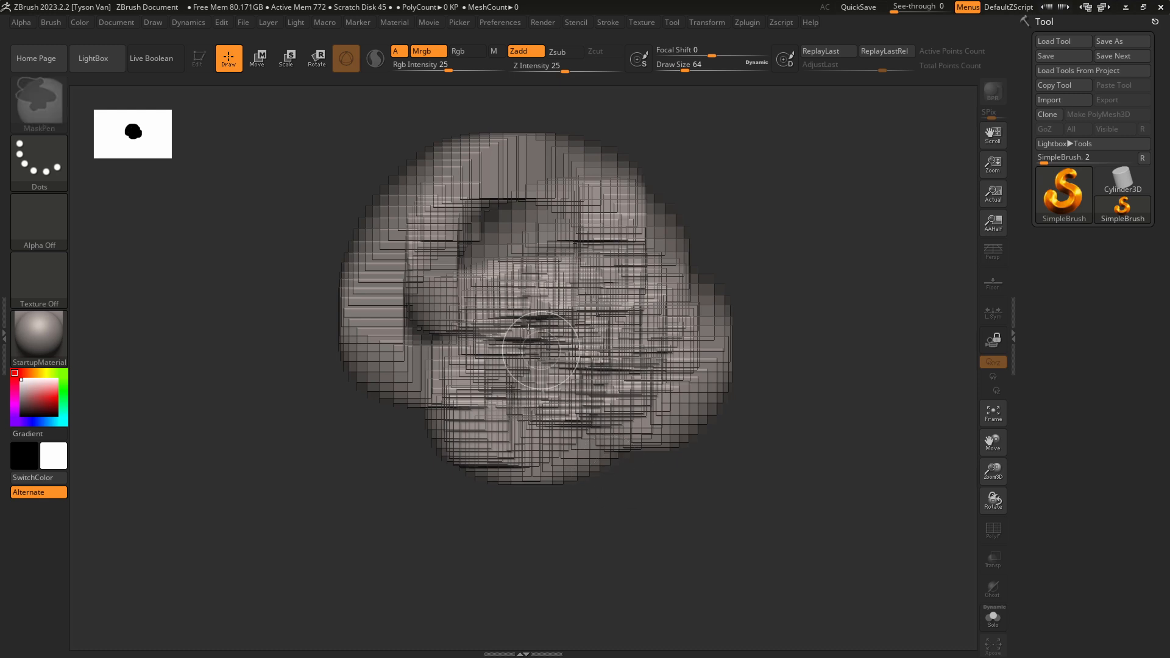
{"action": "key", "text": "ctrl+n"}
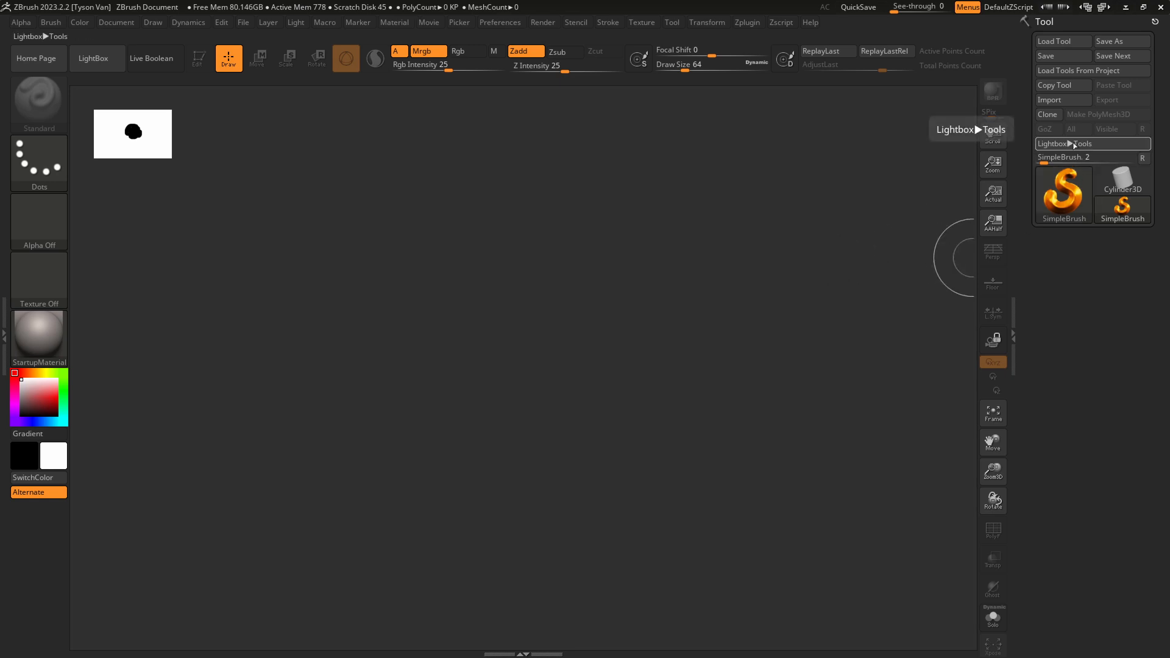
Load the Nickz_humanMaleAverage.ZTL tool from the LightBox tool library and hide LightBox.
{"action": "left_click", "coordinate": [1088, 144]}
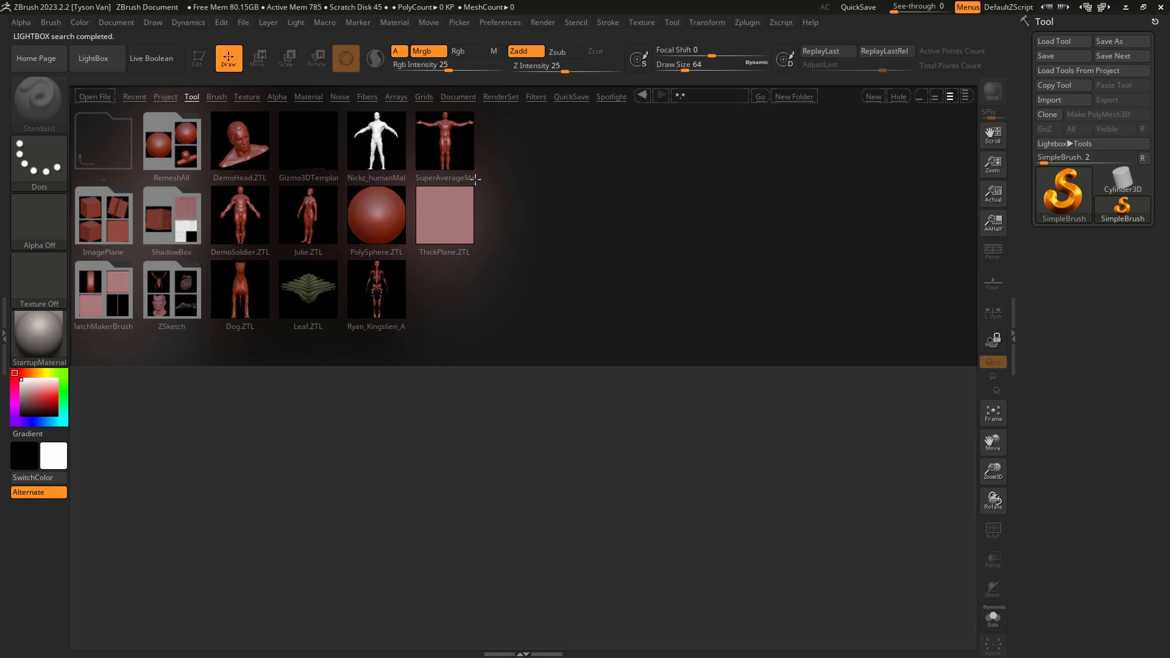
{"action": "left_click", "coordinate": [379, 141]}
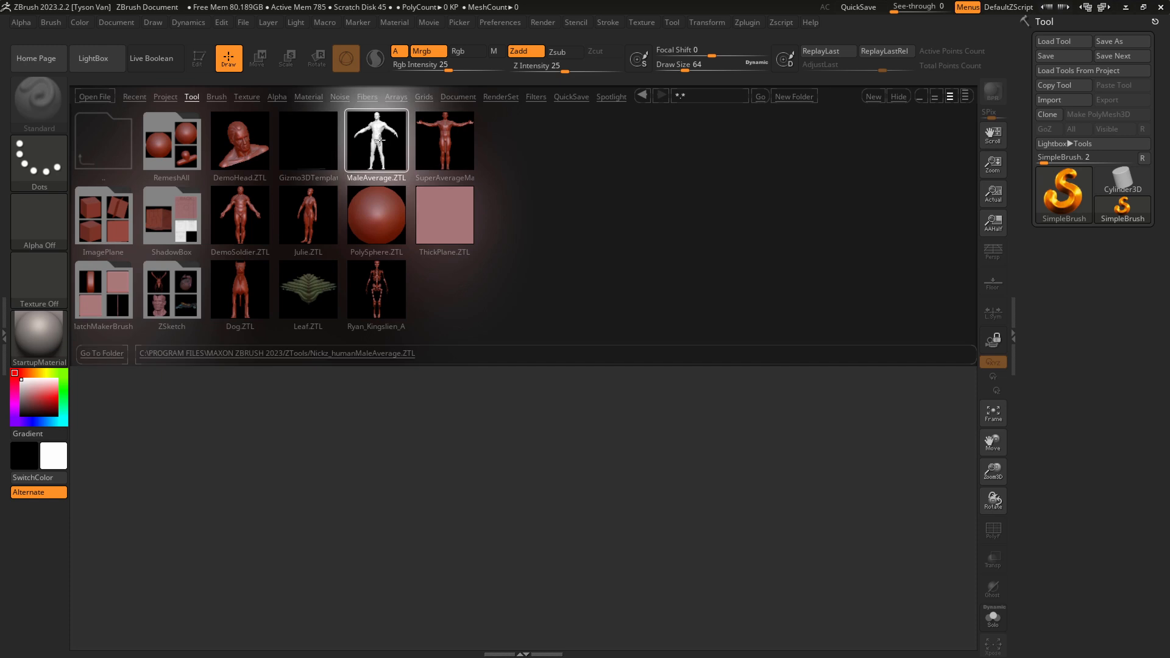
{"action": "double_click", "coordinate": [378, 141]}
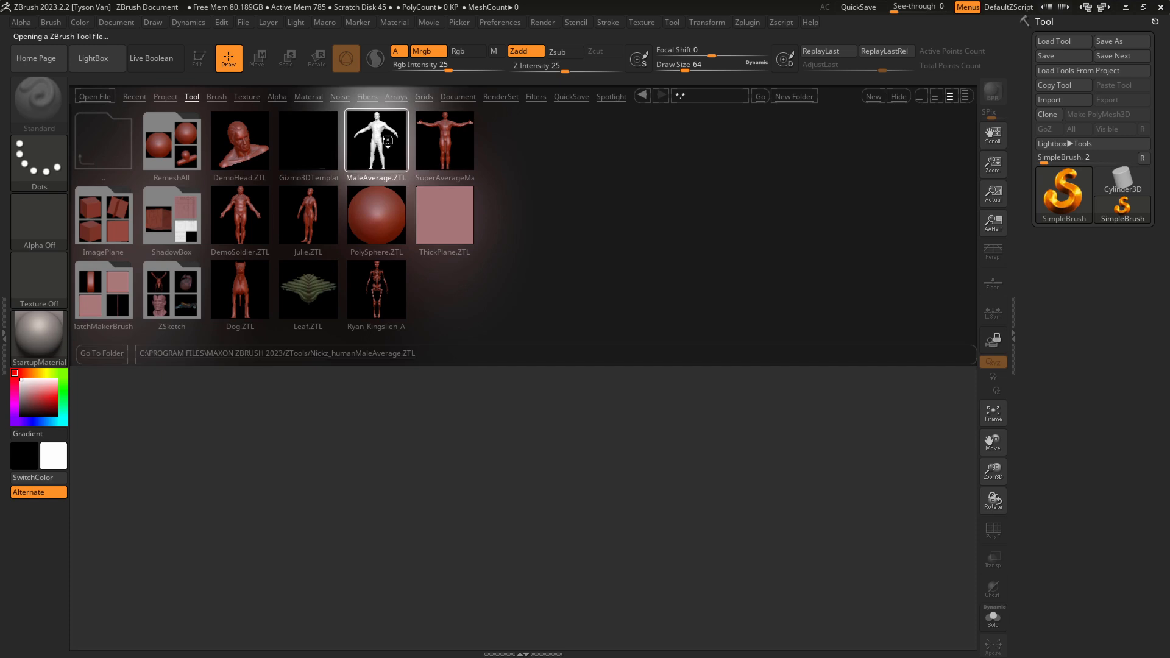
{"action": "left_click", "coordinate": [898, 96]}
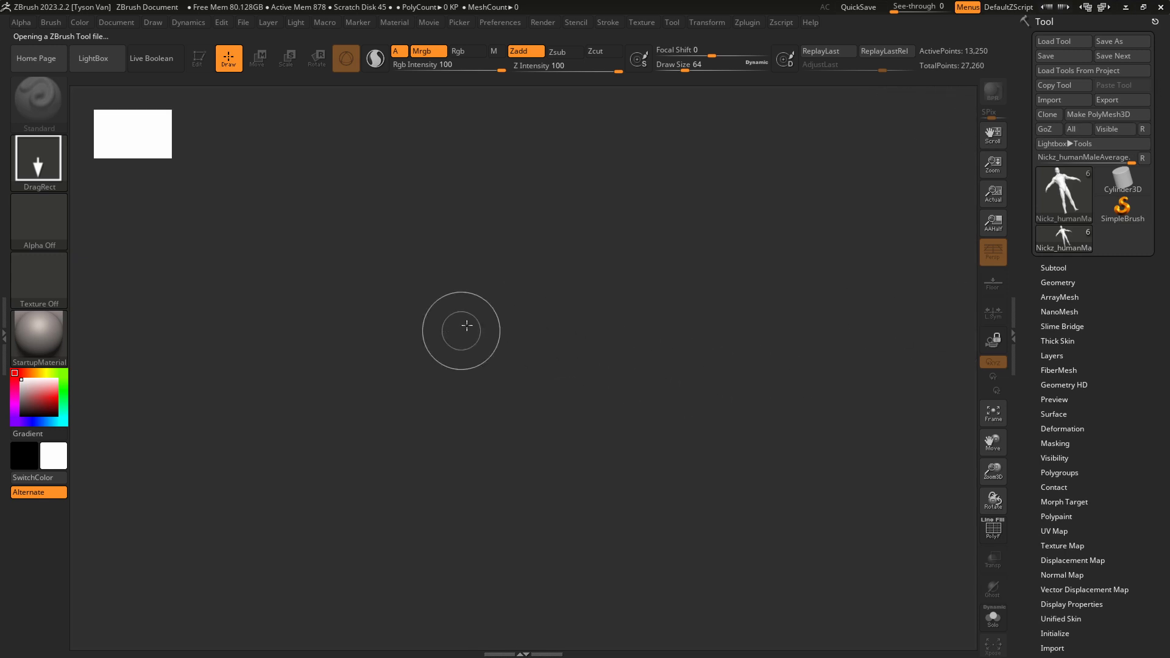
Draw seven copies of the male figure on the canvas at different sizes and angles.
{"action": "left_click_drag", "start_coordinate": [515, 309], "coordinate": [510, 534]}
{"action": "key", "text": "t"}
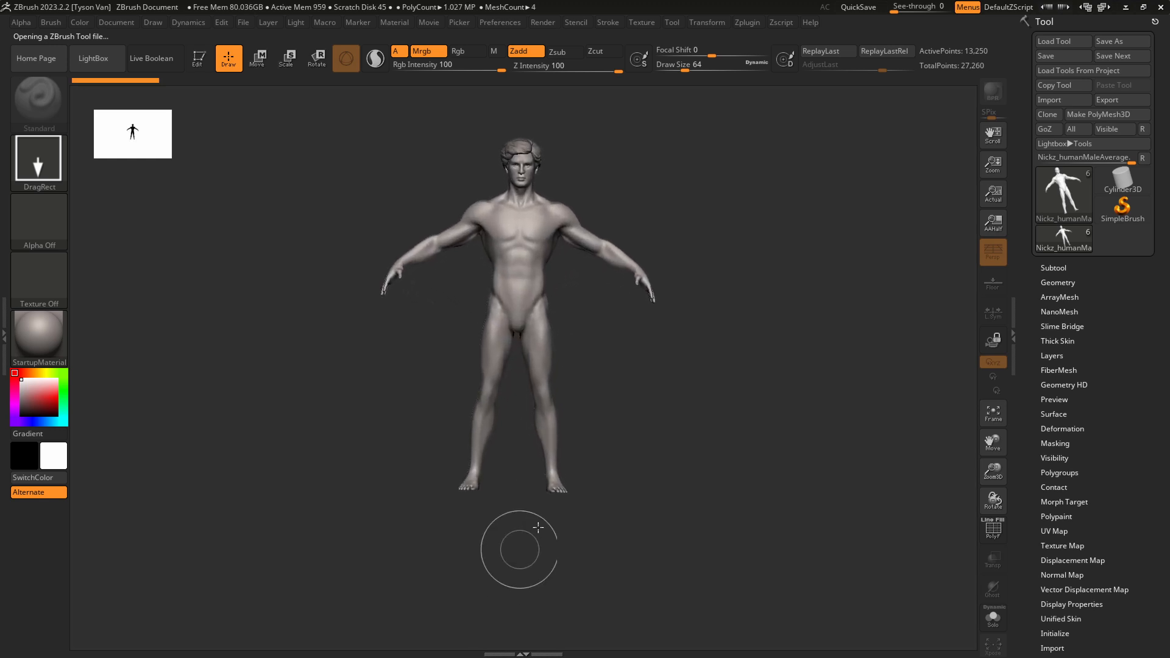
{"action": "left_click_drag", "start_coordinate": [619, 324], "coordinate": [619, 552]}
{"action": "left_click_drag", "start_coordinate": [383, 326], "coordinate": [397, 552]}
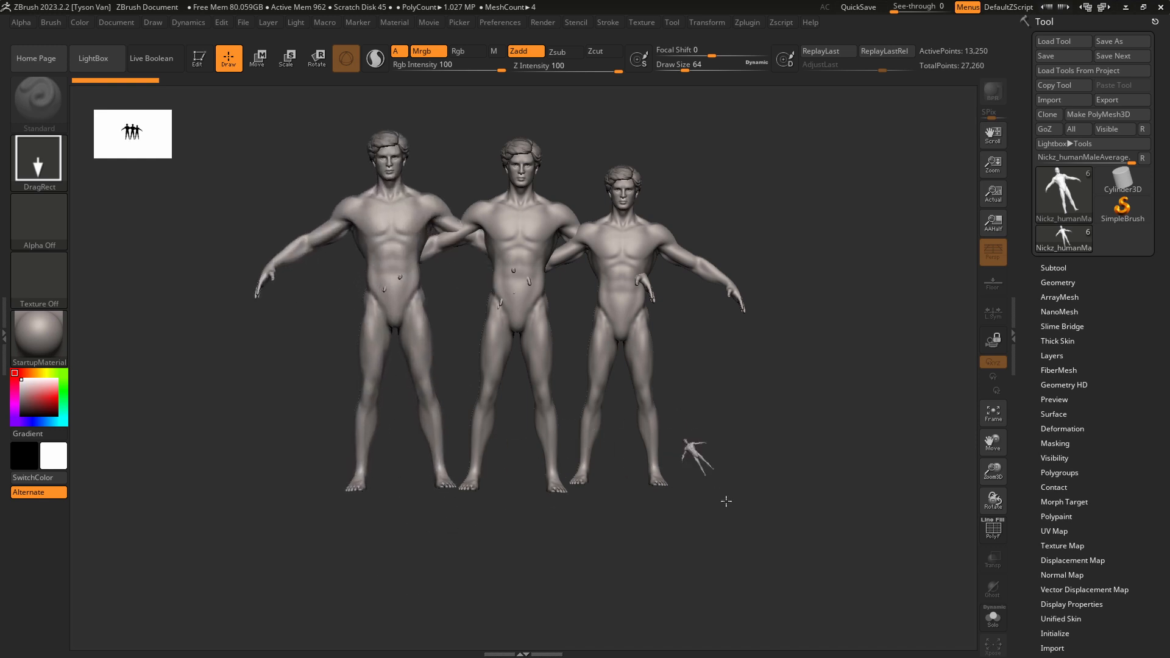
{"action": "left_click_drag", "start_coordinate": [692, 449], "coordinate": [749, 632]}
{"action": "mouse_move", "coordinate": [441, 409]}
{"action": "left_mouse_down"}
{"action": "mouse_move", "coordinate": [418, 550]}
{"action": "mouse_move", "coordinate": [426, 569]}
{"action": "left_mouse_up"}
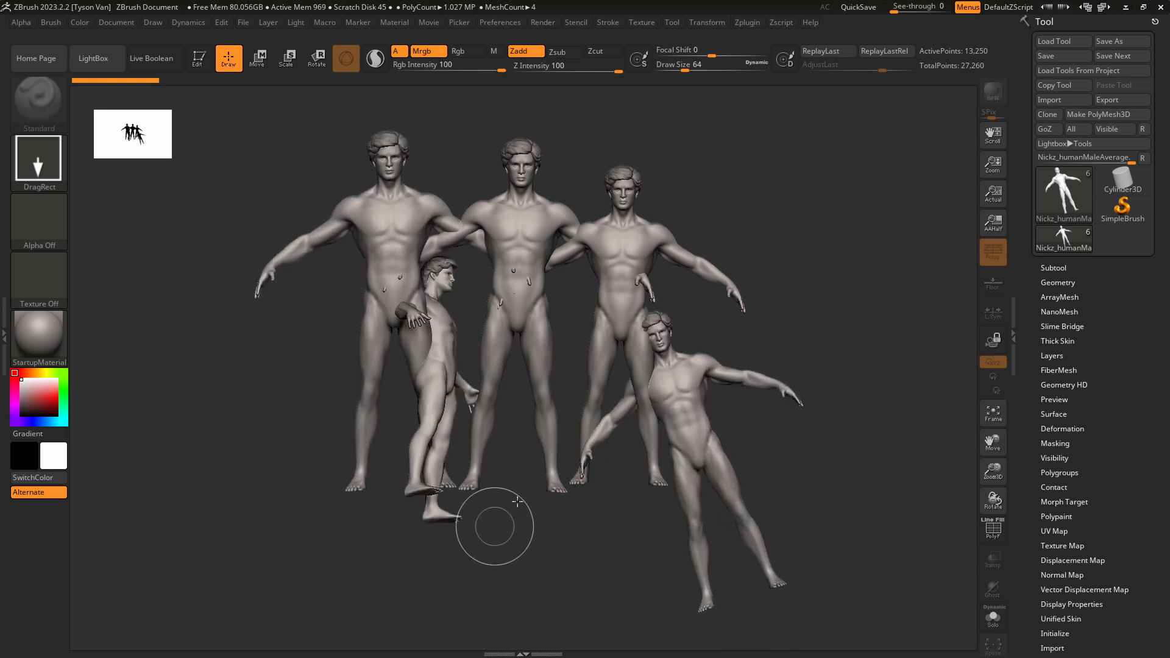
{"action": "mouse_move", "coordinate": [518, 426]}
{"action": "left_mouse_down"}
{"action": "mouse_move", "coordinate": [670, 547]}
{"action": "mouse_move", "coordinate": [744, 496]}
{"action": "left_mouse_up"}
{"action": "left_click_drag", "start_coordinate": [746, 355], "coordinate": [611, 560]}
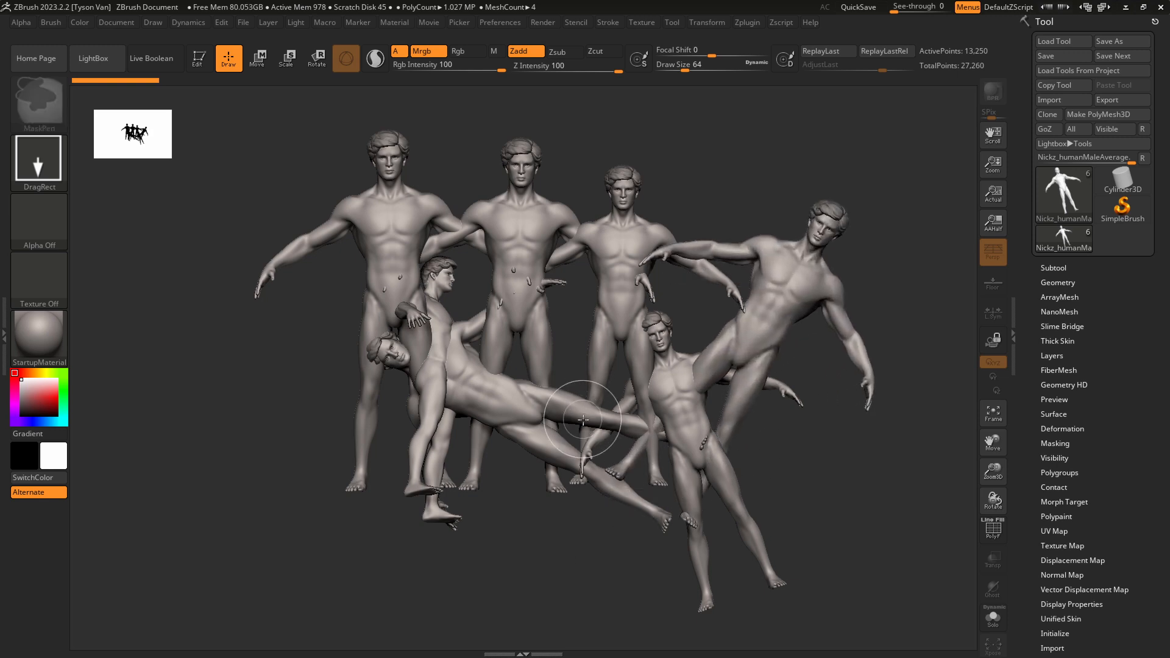
Clear all the drawn figure copies from the canvas.
{"action": "key", "text": "ctrl+z"}
{"action": "key", "text": "ctrl+z"}
{"action": "key", "text": "ctrl+z"}
{"action": "key", "text": "ctrl+z"}
{"action": "key", "text": "ctrl+z"}
{"action": "key", "text": "ctrl+z"}
{"action": "key", "text": "ctrl+z"}
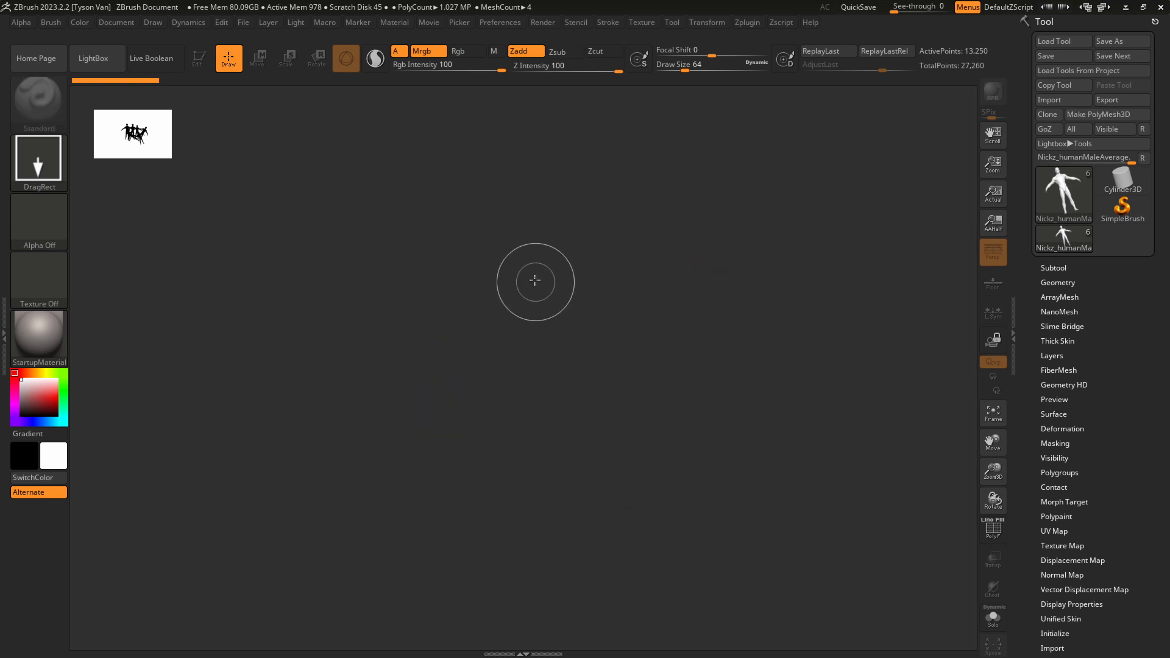
Draw a single upright male figure in the middle of the canvas and turn on Edit mode.
{"action": "left_click_drag", "start_coordinate": [531, 277], "coordinate": [532, 513]}
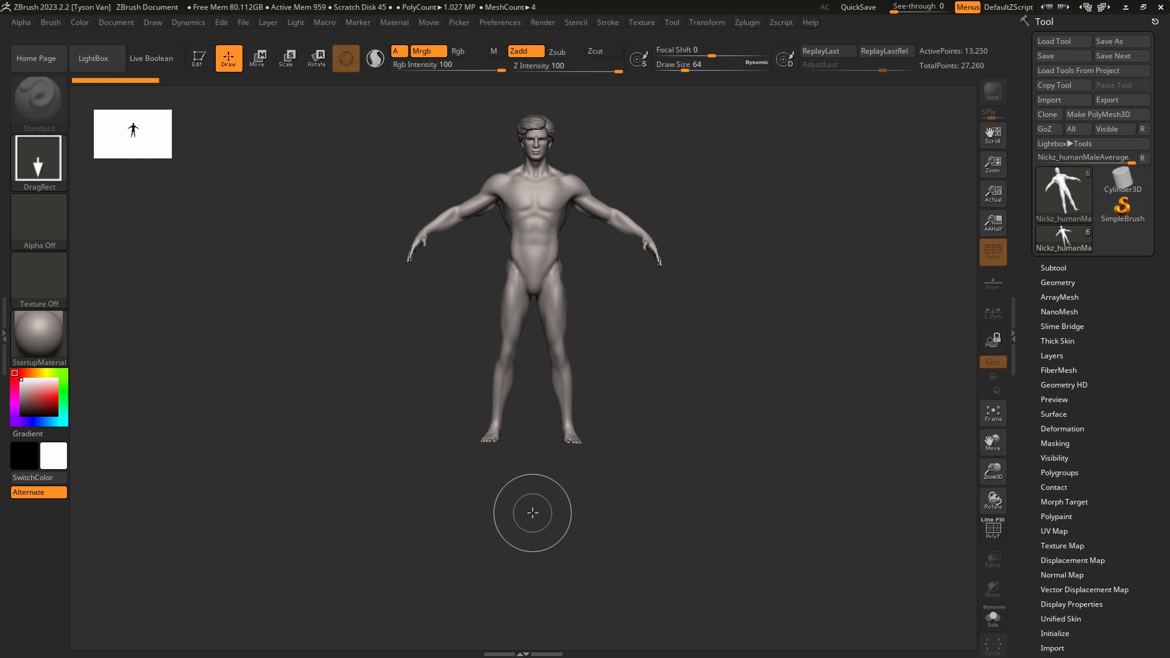
{"action": "key", "text": "t"}
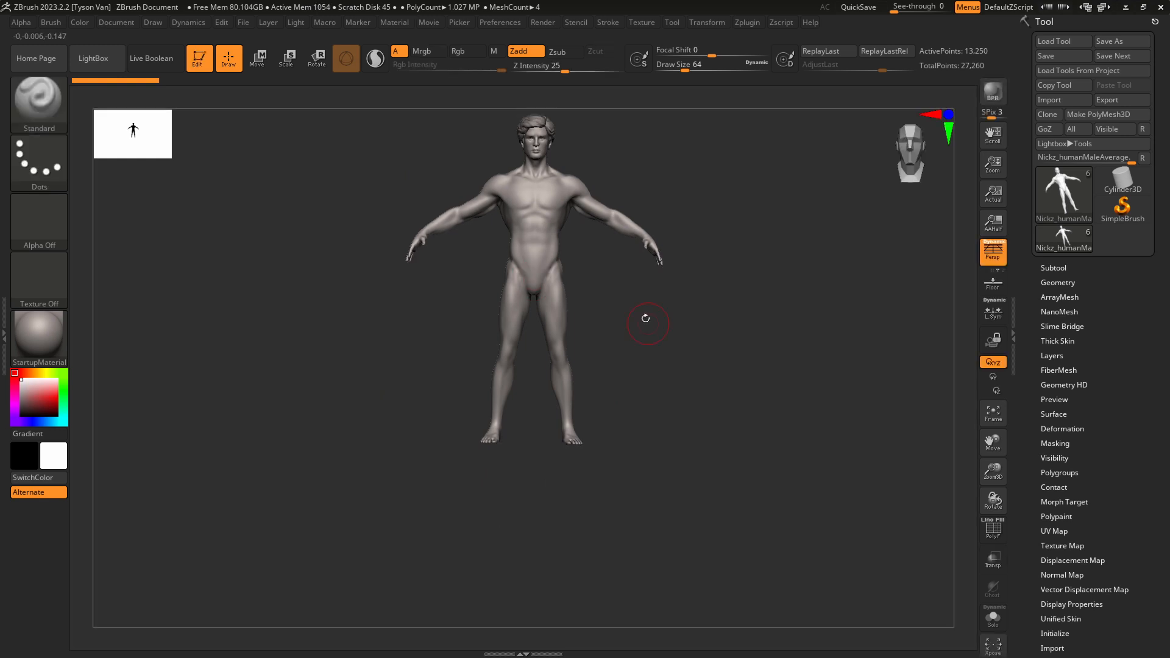
View the figure by panning, zooming and rotating, reset it to the front with the camera head, and snap to its side view.
{"action": "left_click_drag", "start_coordinate": [646, 340], "coordinate": [631, 373]}
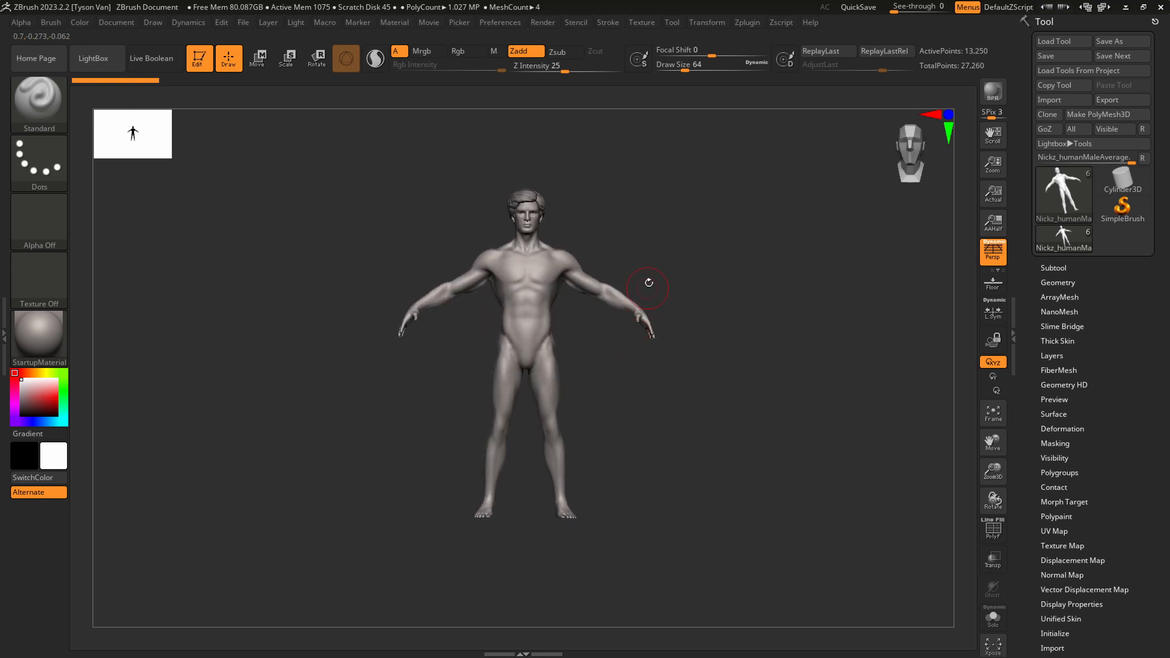
{"action": "left_click_drag", "start_coordinate": [648, 282], "coordinate": [638, 183]}
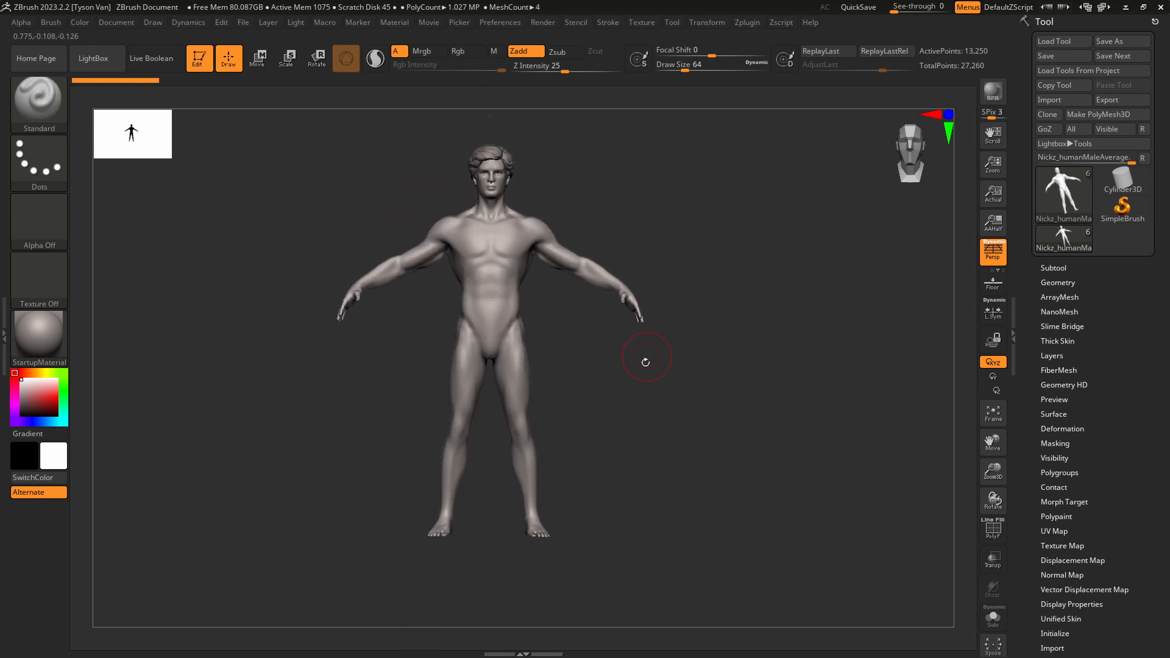
{"action": "left_click_drag", "start_coordinate": [645, 360], "coordinate": [594, 414]}
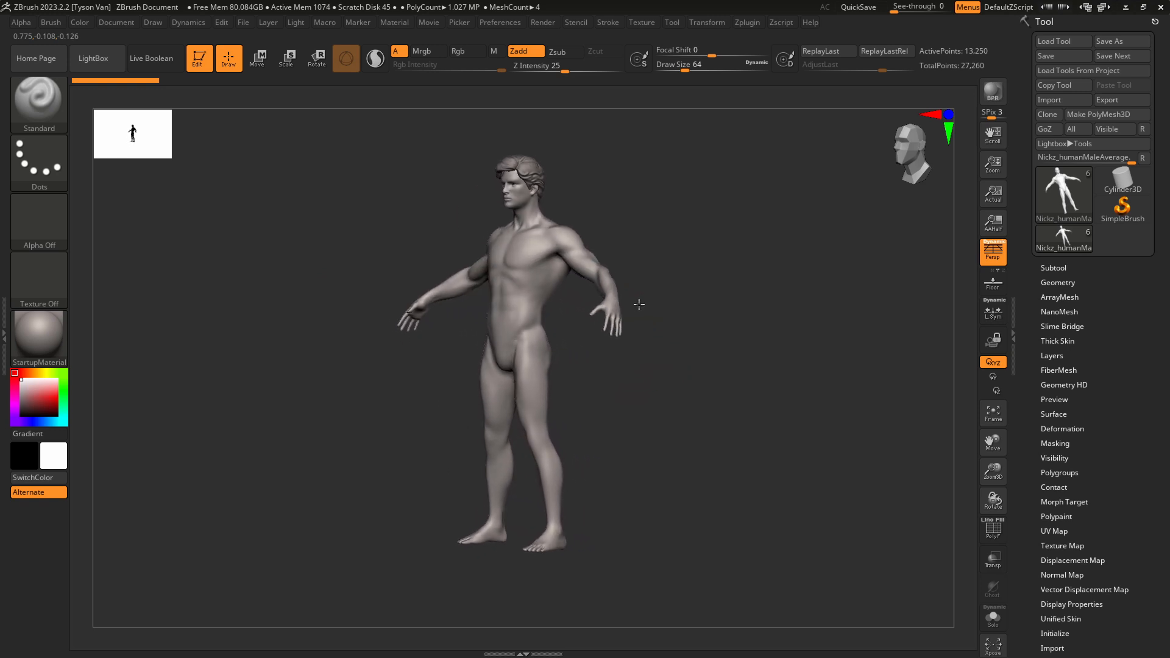
{"action": "mouse_move", "coordinate": [639, 304]}
{"action": "left_mouse_down"}
{"action": "mouse_move", "coordinate": [661, 299]}
{"action": "mouse_move", "coordinate": [609, 295]}
{"action": "mouse_move", "coordinate": [654, 298]}
{"action": "left_mouse_up"}
{"action": "left_click_drag", "start_coordinate": [663, 229], "coordinate": [655, 261], "text": "alt"}
{"action": "left_click_drag", "start_coordinate": [662, 201], "coordinate": [629, 416], "text": "alt"}
{"action": "mouse_move", "coordinate": [910, 149]}
{"action": "left_mouse_down"}
{"action": "mouse_move", "coordinate": [909, 137]}
{"action": "mouse_move", "coordinate": [929, 150]}
{"action": "mouse_move", "coordinate": [917, 150]}
{"action": "left_mouse_up"}
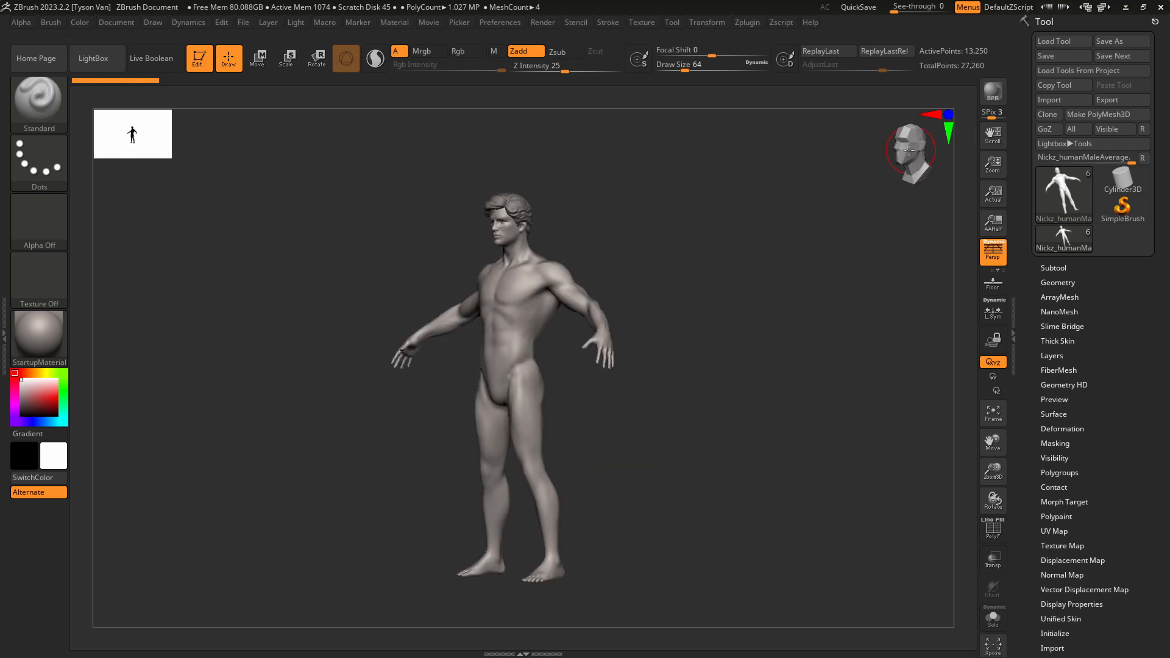
{"action": "left_click", "coordinate": [908, 150]}
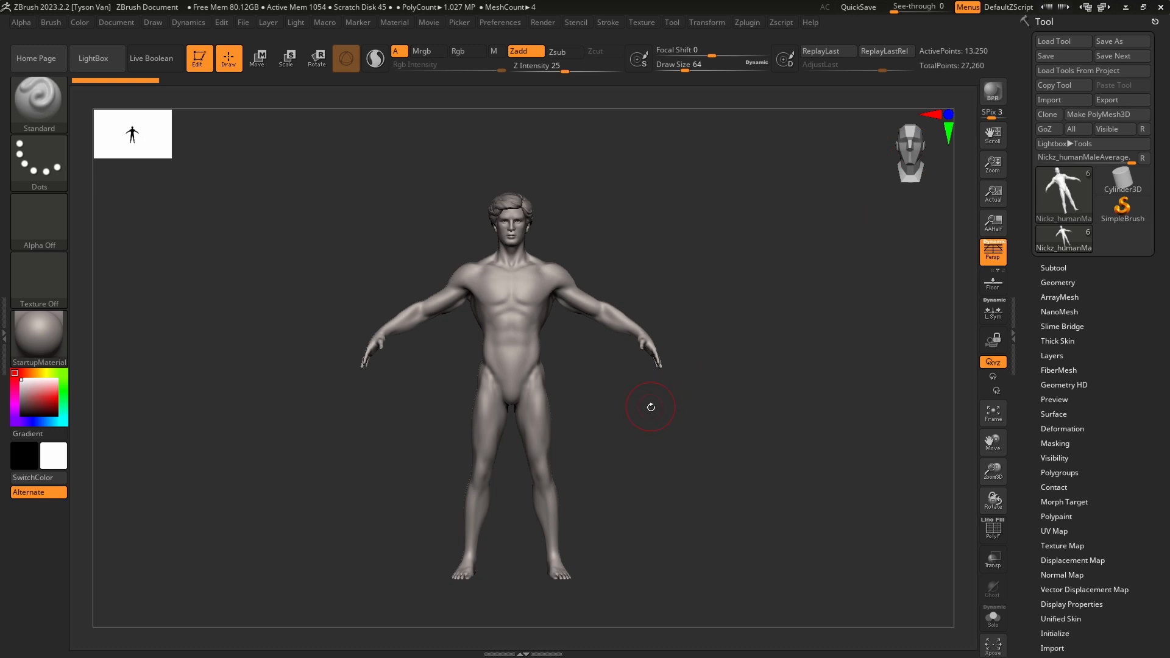
{"action": "mouse_move", "coordinate": [655, 406]}
{"action": "left_mouse_down"}
{"action": "mouse_move", "coordinate": [553, 418]}
{"action": "mouse_move", "coordinate": [605, 436]}
{"action": "mouse_move", "coordinate": [669, 430]}
{"action": "left_mouse_up"}
{"action": "key", "text": "shift"}
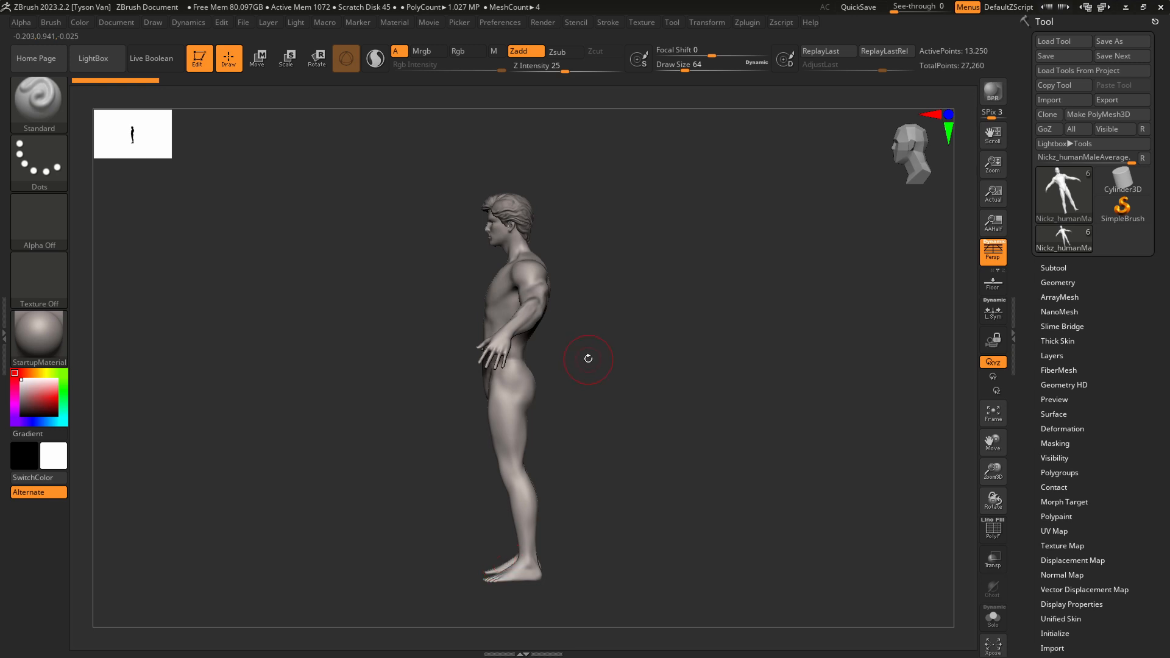
Compare the framed figure with perspective turned off and back on while rotating around it.
{"action": "key", "text": "p"}
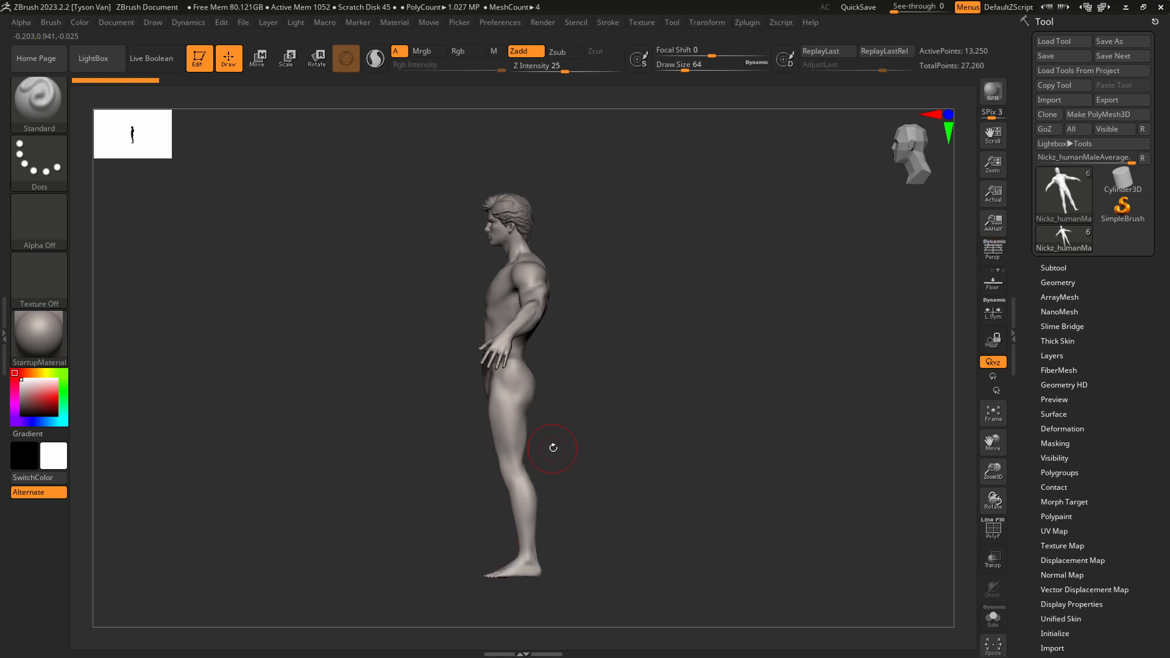
{"action": "left_click_drag", "start_coordinate": [552, 448], "coordinate": [556, 469]}
{"action": "key", "text": "f"}
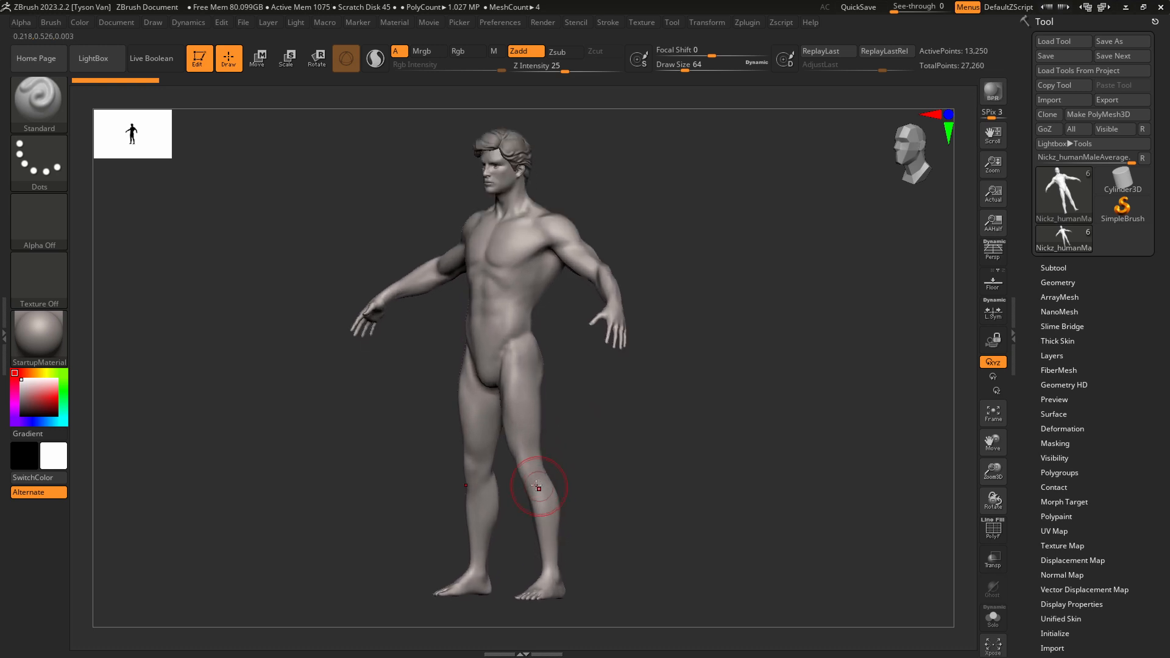
{"action": "right_click_drag", "start_coordinate": [536, 486], "coordinate": [548, 477], "text": "shift"}
{"action": "right_click_drag", "start_coordinate": [541, 522], "coordinate": [570, 481]}
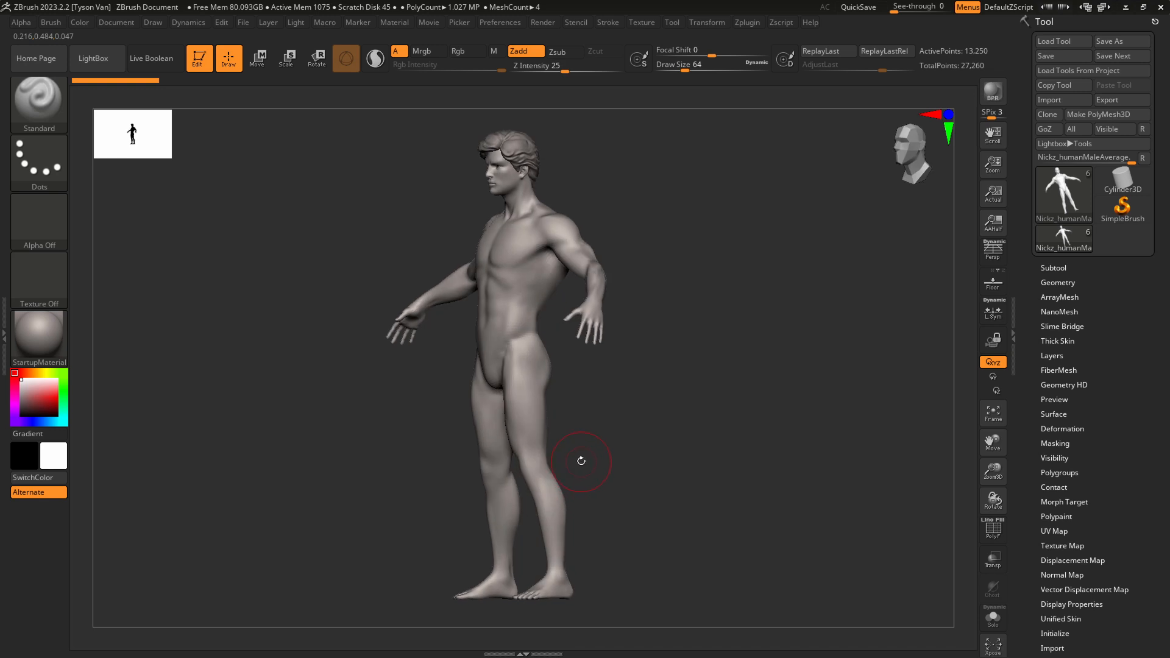
{"action": "key", "text": "p"}
{"action": "left_click_drag", "start_coordinate": [587, 457], "coordinate": [634, 416]}
{"action": "mouse_move", "coordinate": [634, 416]}
{"action": "right_mouse_down"}
{"action": "mouse_move", "coordinate": [676, 420]}
{"action": "mouse_move", "coordinate": [597, 404]}
{"action": "mouse_move", "coordinate": [647, 414]}
{"action": "right_mouse_up"}
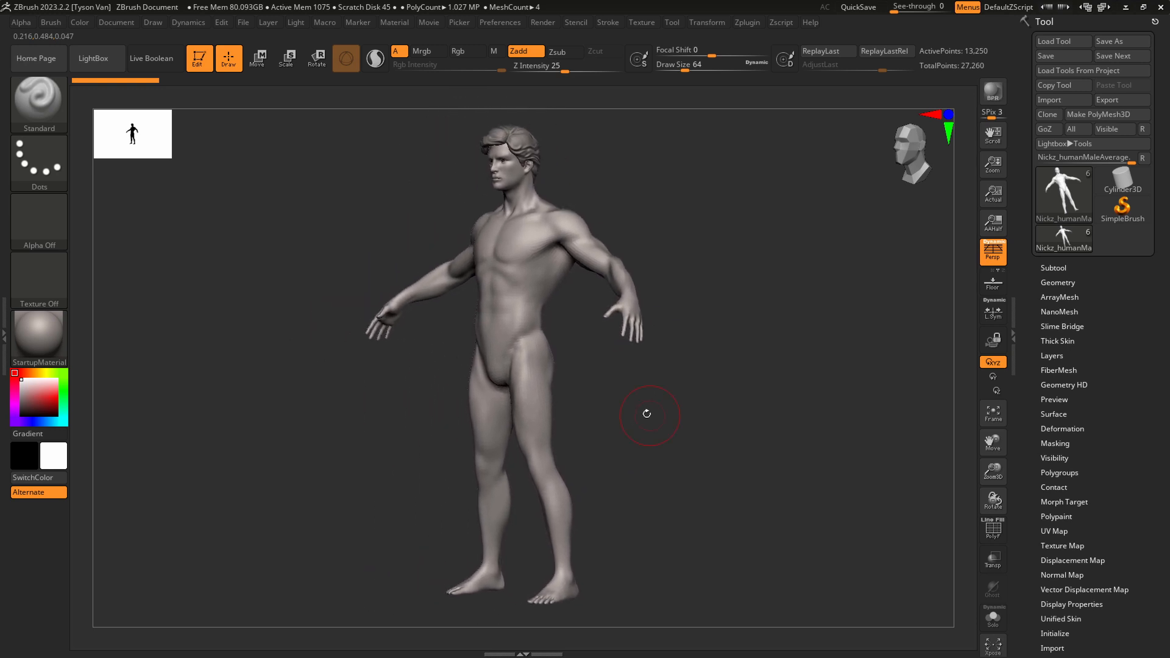
Move the figure out of view, frame it on the canvas again, and view it from the front and at an angle.
{"action": "right_click_drag", "start_coordinate": [724, 396], "coordinate": [248, 359]}
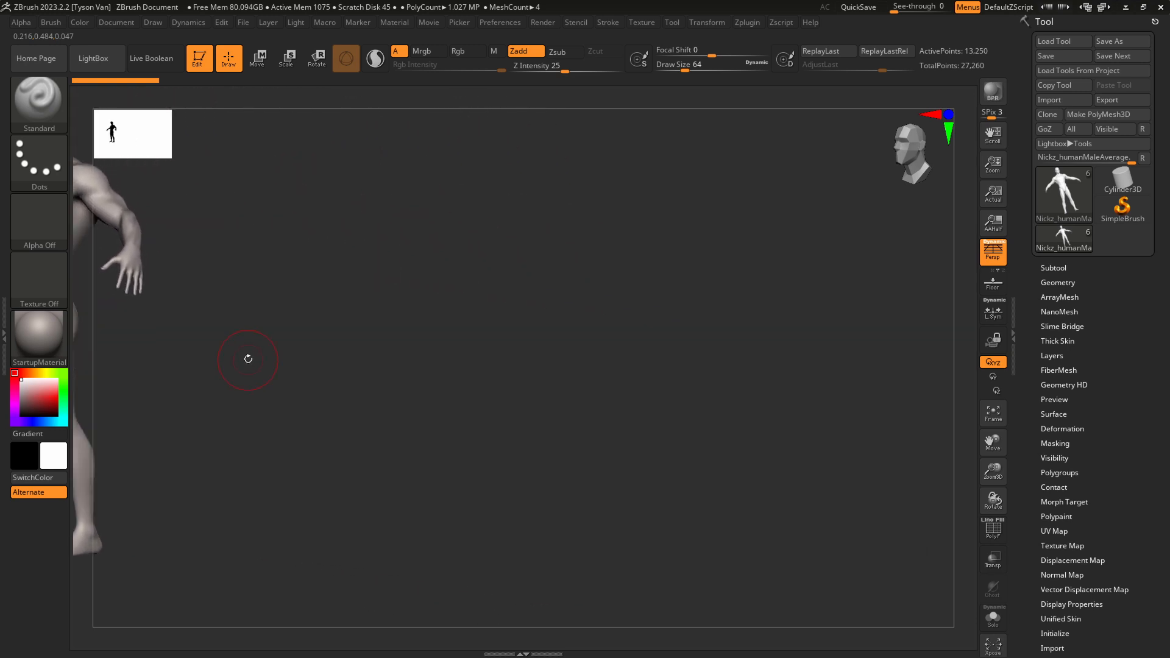
{"action": "right_click_drag", "start_coordinate": [592, 444], "coordinate": [575, 436]}
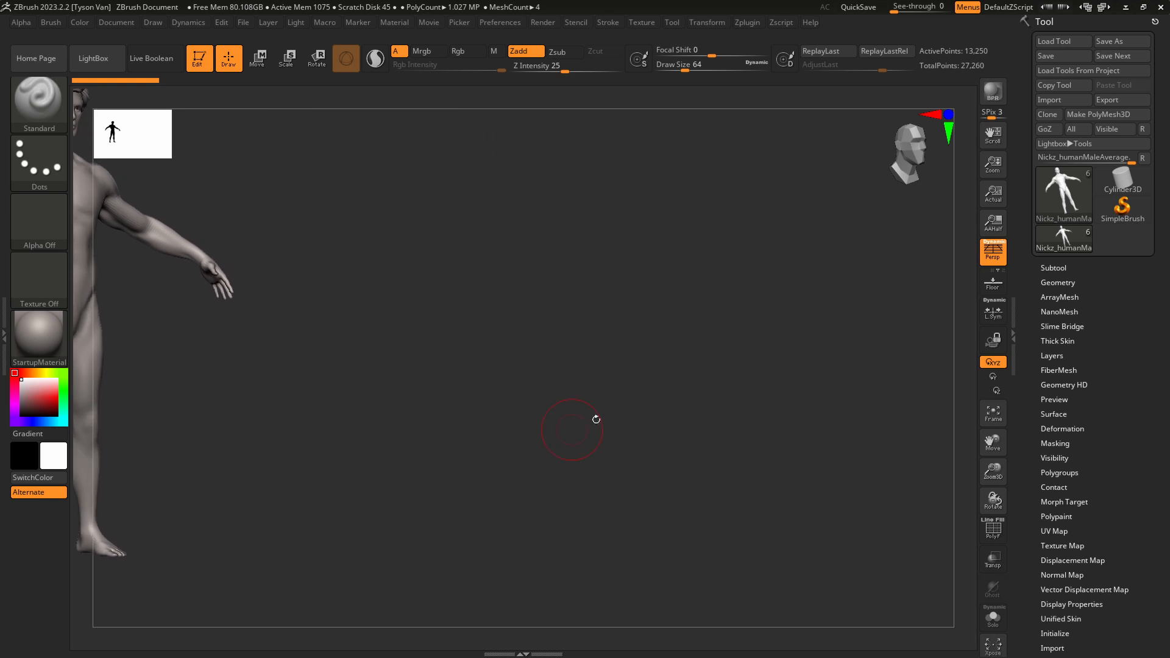
{"action": "left_click", "coordinate": [993, 413]}
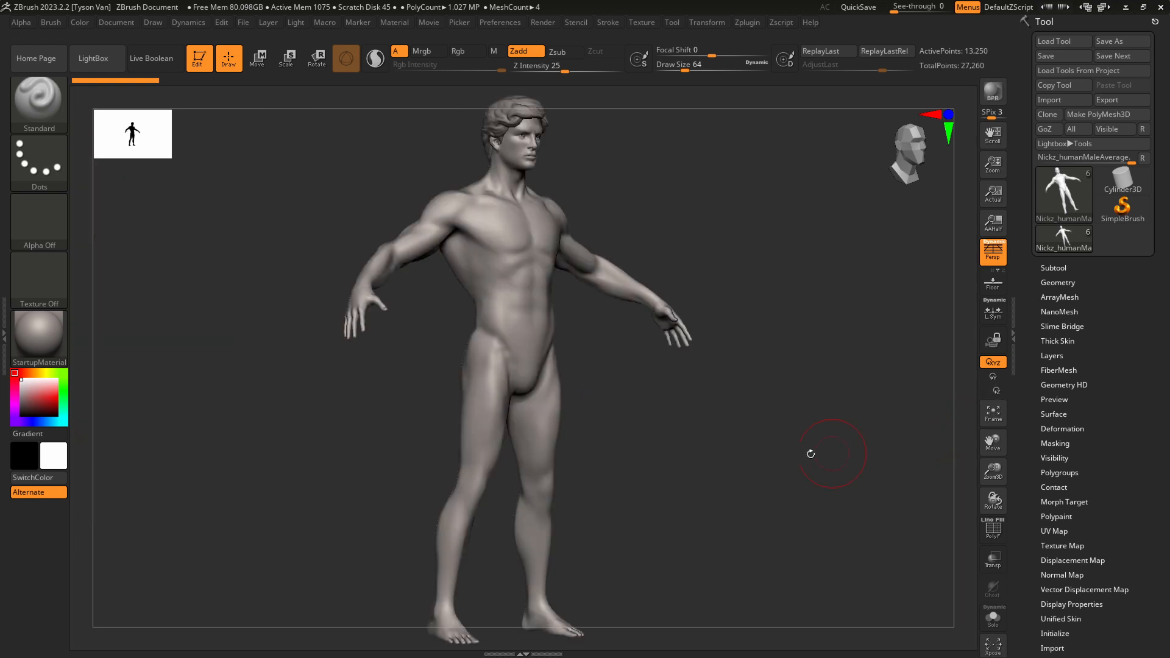
{"action": "right_click_drag", "start_coordinate": [663, 452], "coordinate": [623, 408], "text": "shift"}
{"action": "key", "text": "f"}
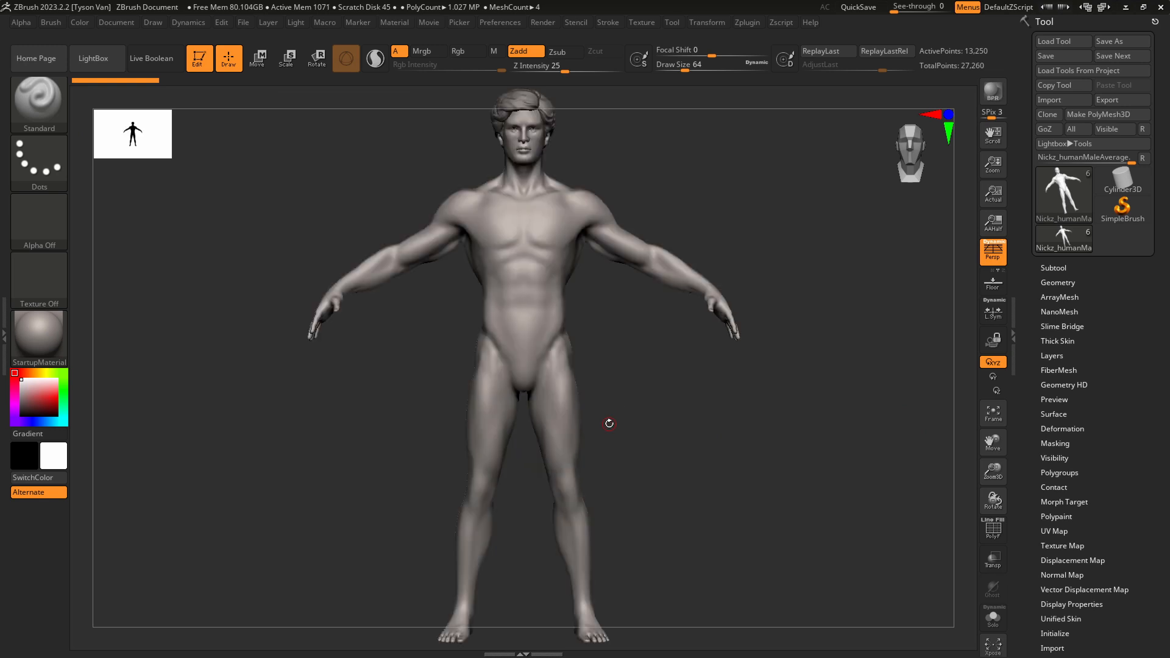
{"action": "right_click_drag", "start_coordinate": [679, 439], "coordinate": [616, 431]}
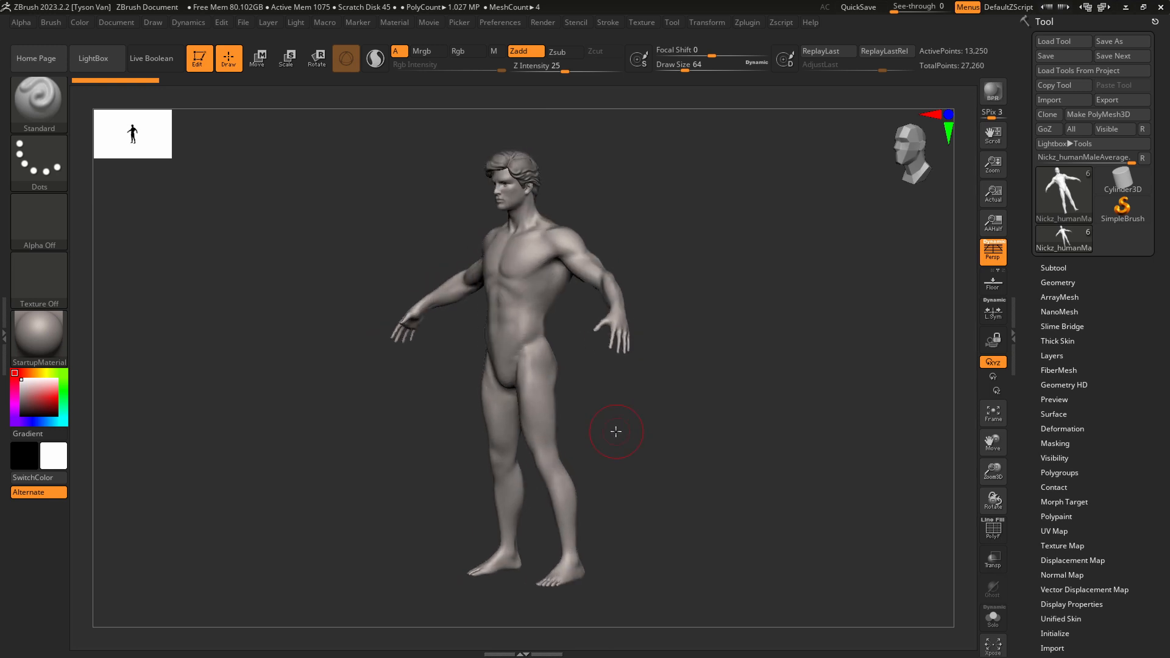
Expand the figure's subtools and switch among the Hair_Style_Default, eyeBall_Outter and Nickz_humanMaleAverage subtools, ending on Hair_Style_Default.
{"action": "left_click", "coordinate": [1053, 266]}
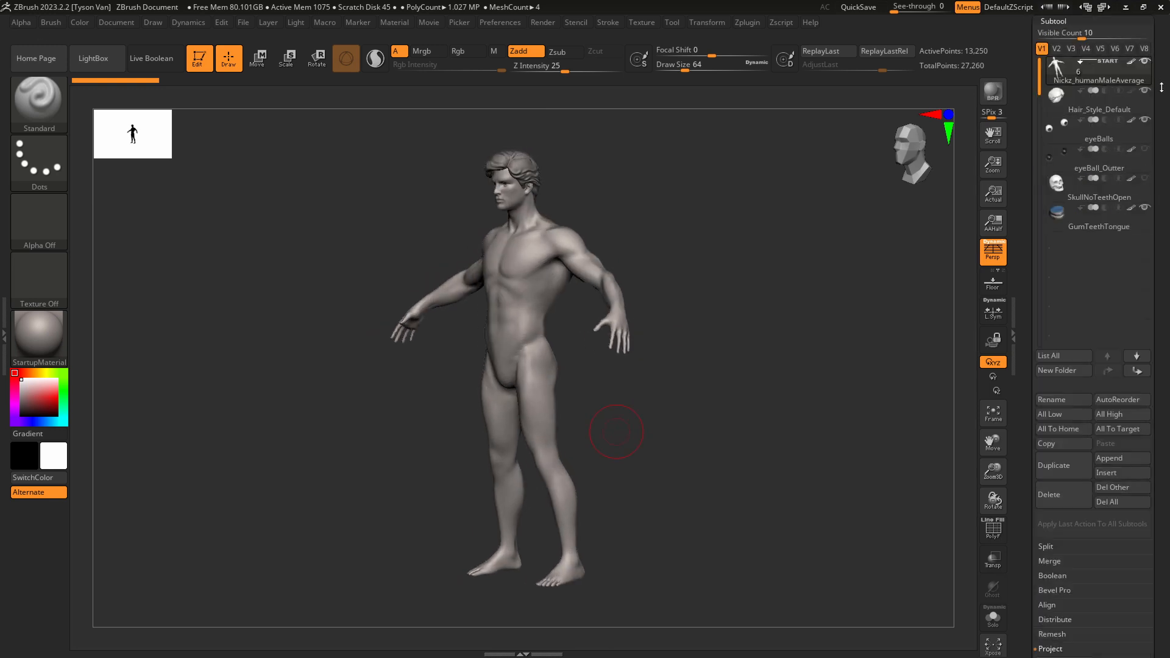
{"action": "left_click_drag", "start_coordinate": [1161, 87], "coordinate": [1151, 299]}
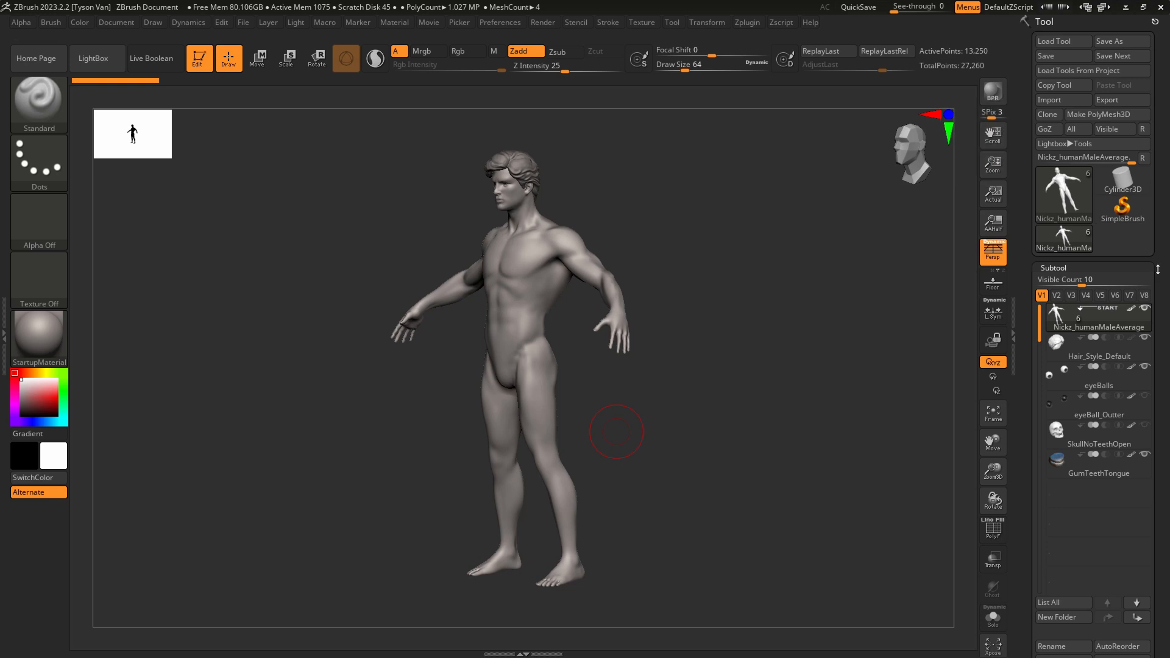
{"action": "left_click_drag", "start_coordinate": [1158, 268], "coordinate": [1157, 196]}
{"action": "left_click", "coordinate": [1091, 275]}
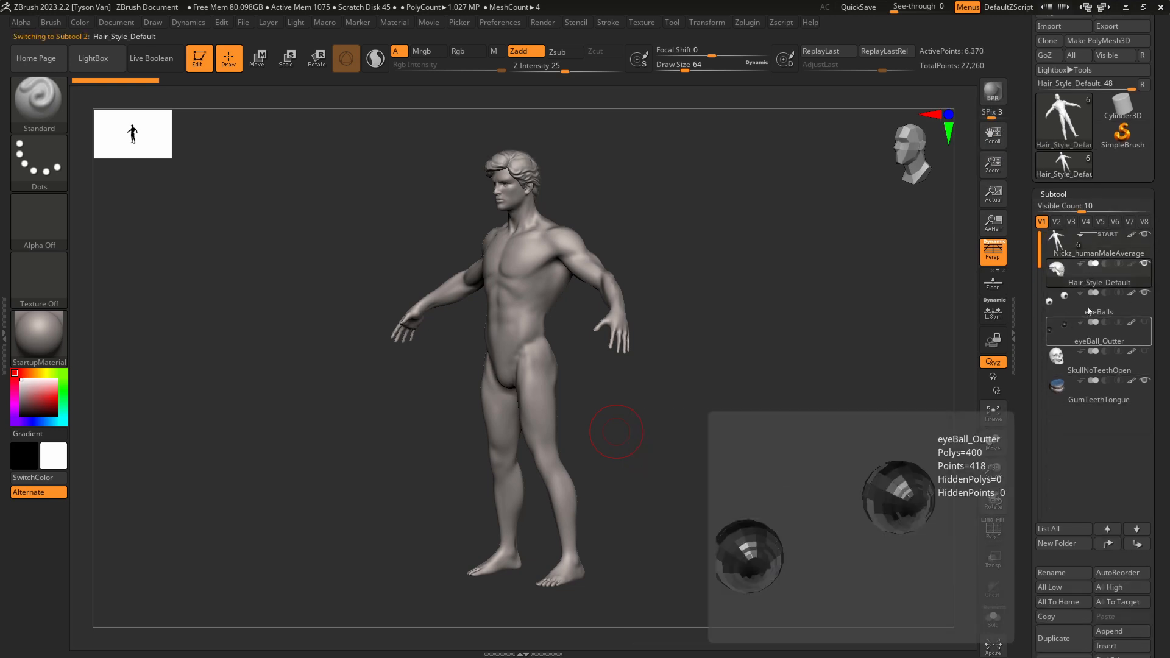
{"action": "left_click", "coordinate": [1088, 332]}
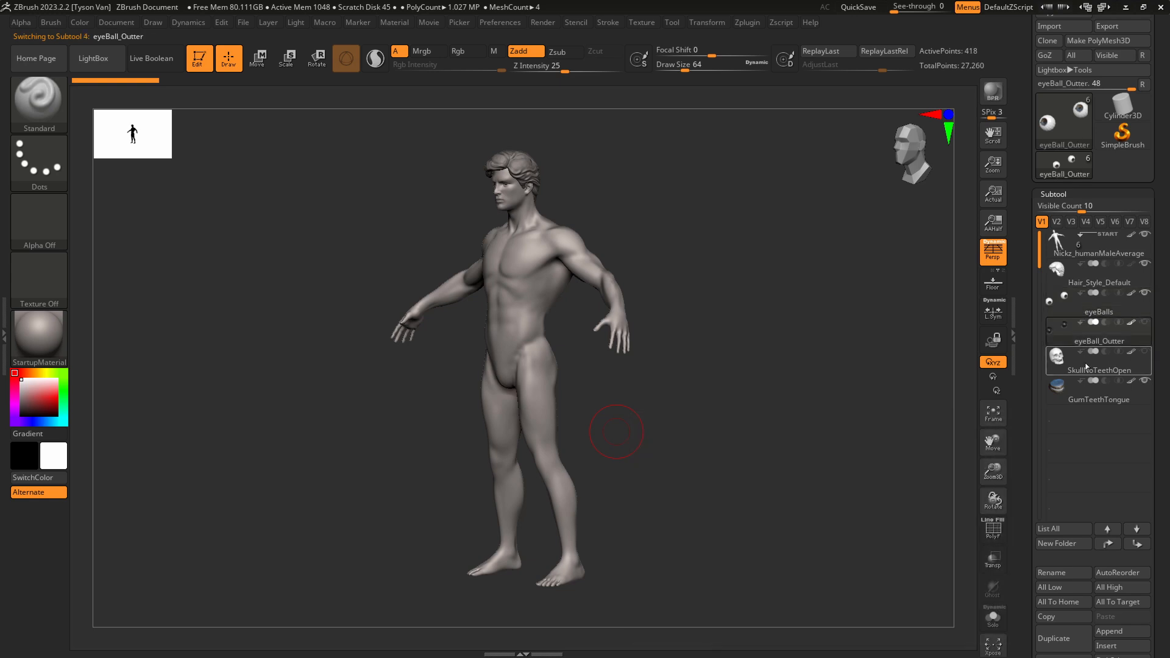
{"action": "left_click", "coordinate": [1084, 249]}
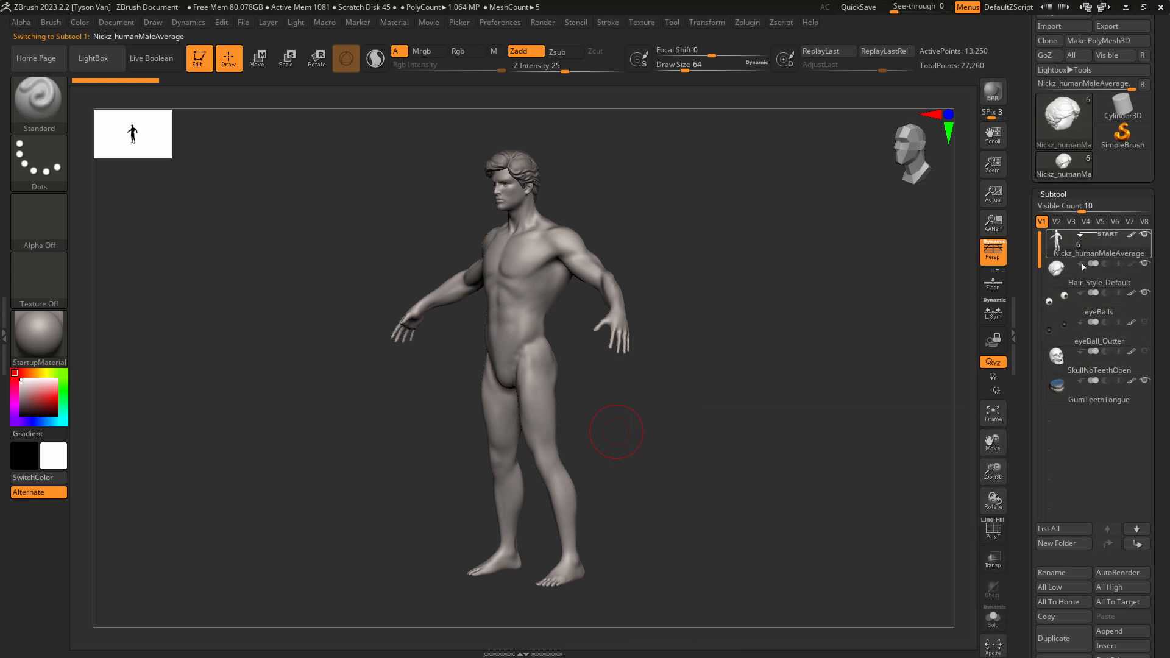
{"action": "left_click", "coordinate": [1082, 272]}
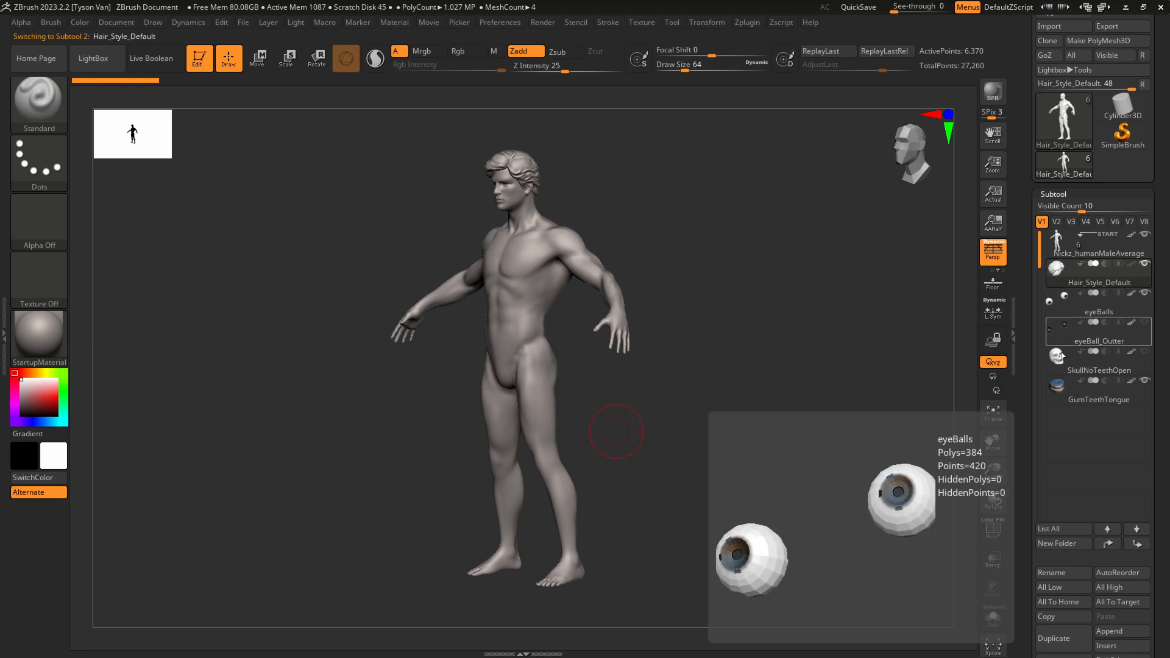
Set the draw size to 28.75, try a Standard brush stroke on the figure's hair, and undo it.
{"action": "mouse_move", "coordinate": [516, 148]}
{"action": "right_mouse_down", "text": "alt"}
{"action": "mouse_move", "coordinate": [526, 212]}
{"action": "mouse_move", "coordinate": [606, 300]}
{"action": "mouse_move", "coordinate": [587, 277]}
{"action": "right_mouse_up", "text": "alt"}
{"action": "key", "text": "s"}
{"action": "mouse_move", "coordinate": [574, 273]}
{"action": "left_mouse_down"}
{"action": "mouse_move", "coordinate": [583, 236]}
{"action": "mouse_move", "coordinate": [576, 299]}
{"action": "left_mouse_up"}
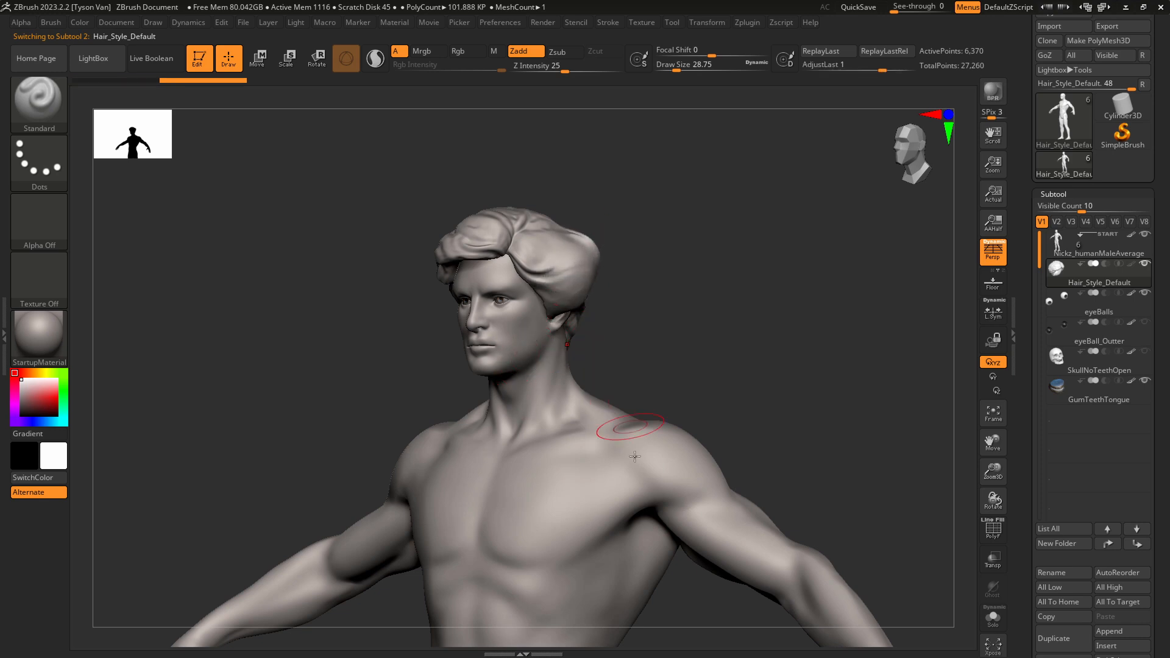
{"action": "key", "text": "ctrl+z"}
{"action": "key", "text": "ctrl+z"}
Make the Nickz_humanMaleAverage subtool active, try a brush stroke on the neck, and undo it.
{"action": "left_click", "coordinate": [1105, 245]}
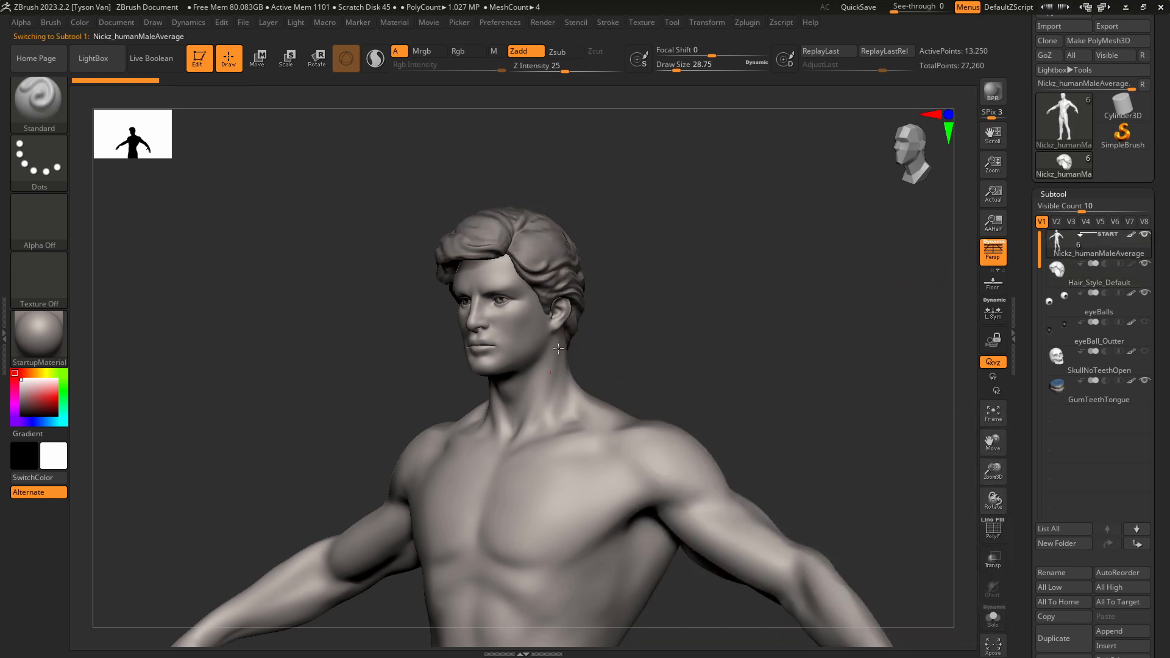
{"action": "mouse_move", "coordinate": [555, 345]}
{"action": "left_mouse_down"}
{"action": "mouse_move", "coordinate": [588, 268]}
{"action": "mouse_move", "coordinate": [577, 345]}
{"action": "left_mouse_up"}
{"action": "key", "text": "ctrl+z"}
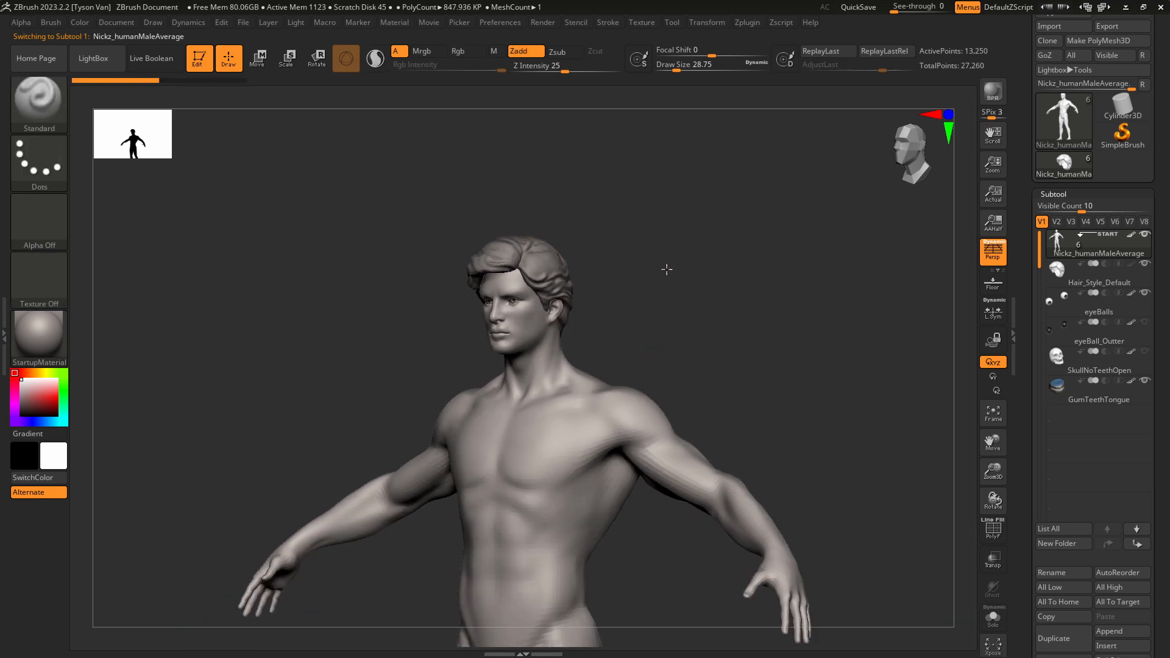
Convert the active Nickz_humanMaleAverage body into a separate PolyMesh3D tool and check its subtool list.
{"action": "mouse_move", "coordinate": [663, 240]}
{"action": "left_mouse_down", "text": "alt"}
{"action": "mouse_move", "coordinate": [603, 317]}
{"action": "mouse_move", "coordinate": [578, 250]}
{"action": "left_mouse_up", "text": "alt"}
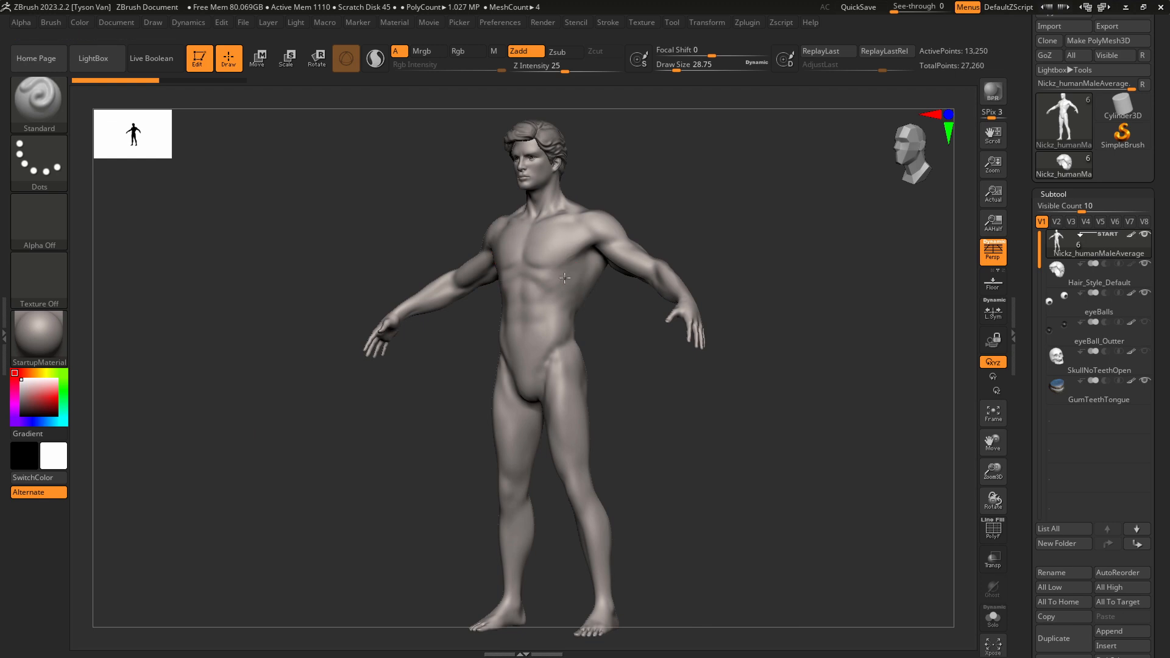
{"action": "mouse_move", "coordinate": [569, 266]}
{"action": "right_mouse_down"}
{"action": "mouse_move", "coordinate": [557, 282]}
{"action": "mouse_move", "coordinate": [583, 282]}
{"action": "mouse_move", "coordinate": [563, 274]}
{"action": "right_mouse_up"}
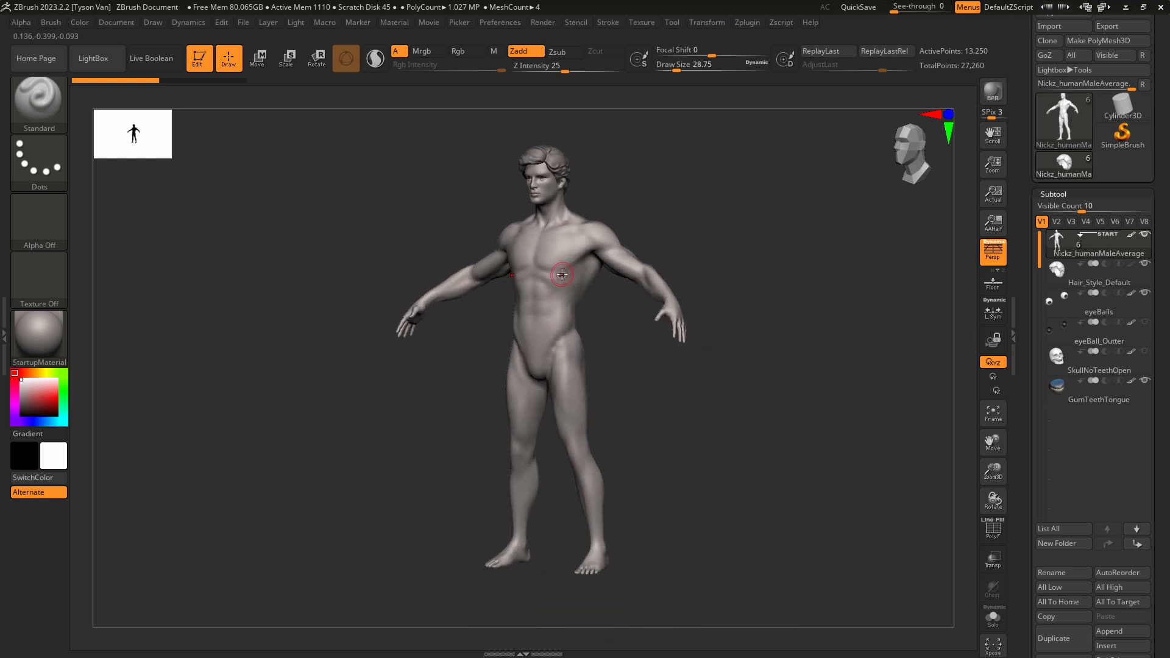
{"action": "scroll", "coordinate": [1097, 122], "scroll_direction": "up", "scroll_amount": 3}
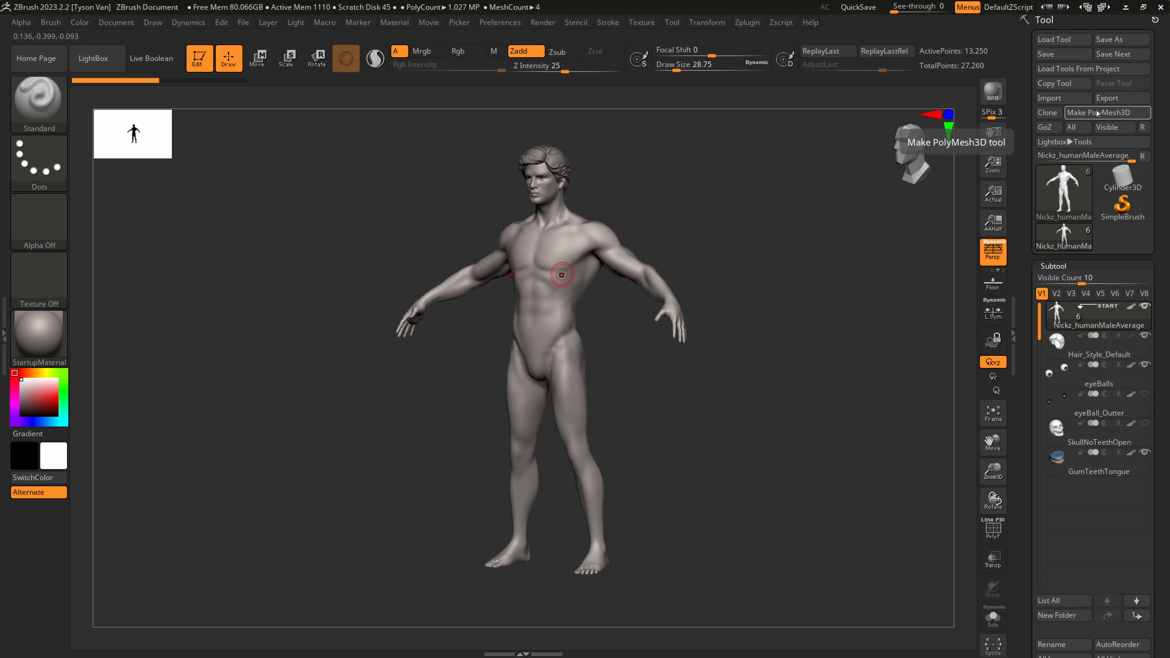
{"action": "left_click", "coordinate": [1097, 114]}
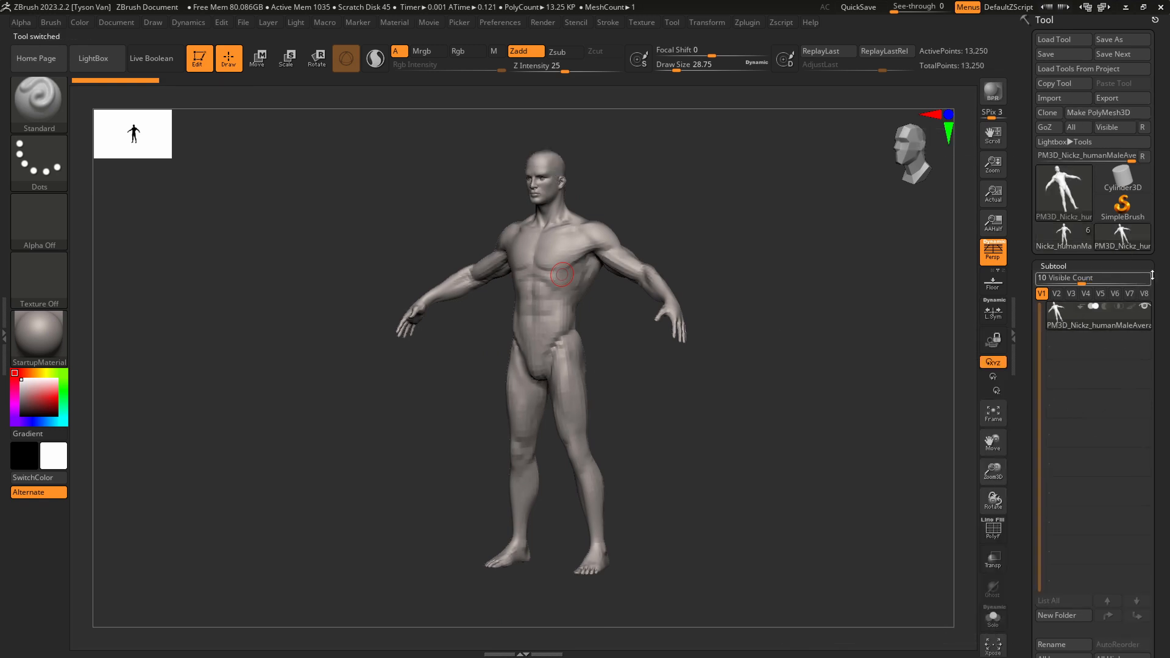
{"action": "scroll", "coordinate": [1127, 243], "scroll_direction": "down", "scroll_amount": 6}
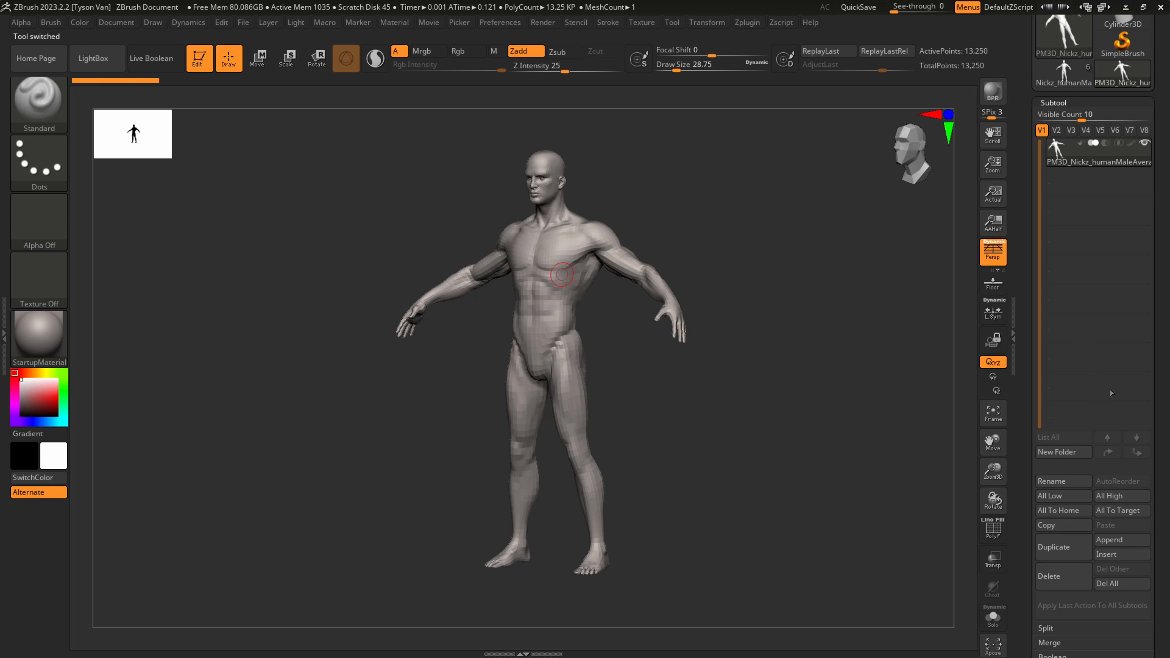
{"action": "scroll", "coordinate": [1146, 213], "scroll_direction": "up", "scroll_amount": 3}
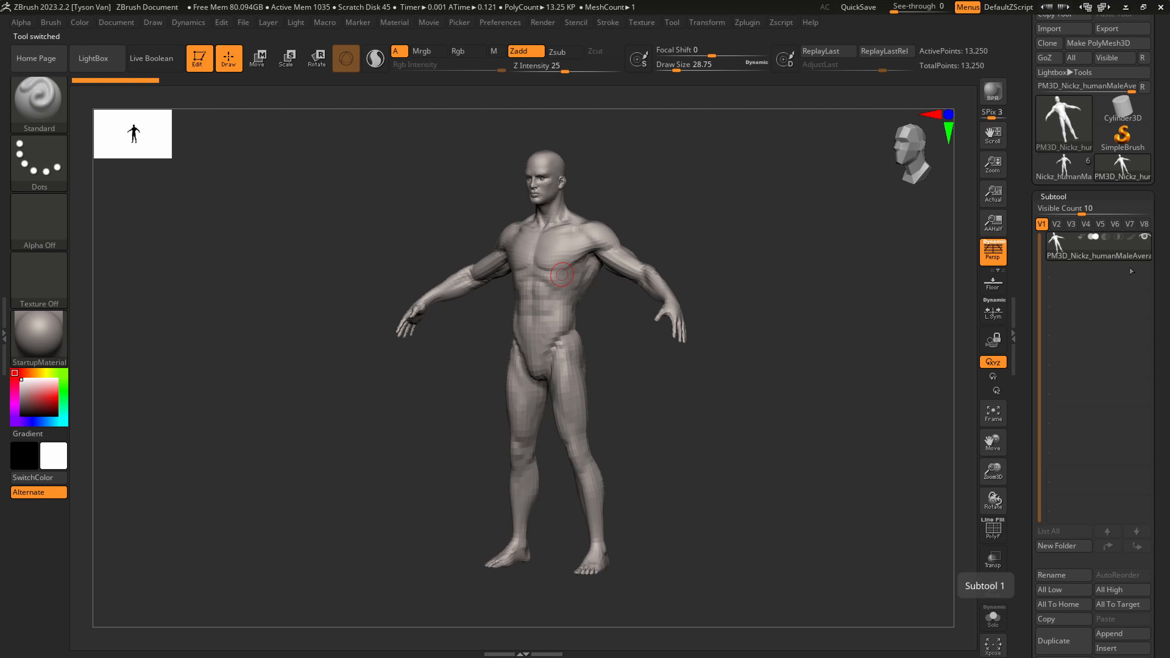
Switch between the original Nickz_humanMaleAverage tool and its PM3D copy to compare their subtools, ending on the original.
{"action": "mouse_move", "coordinate": [1081, 164]}
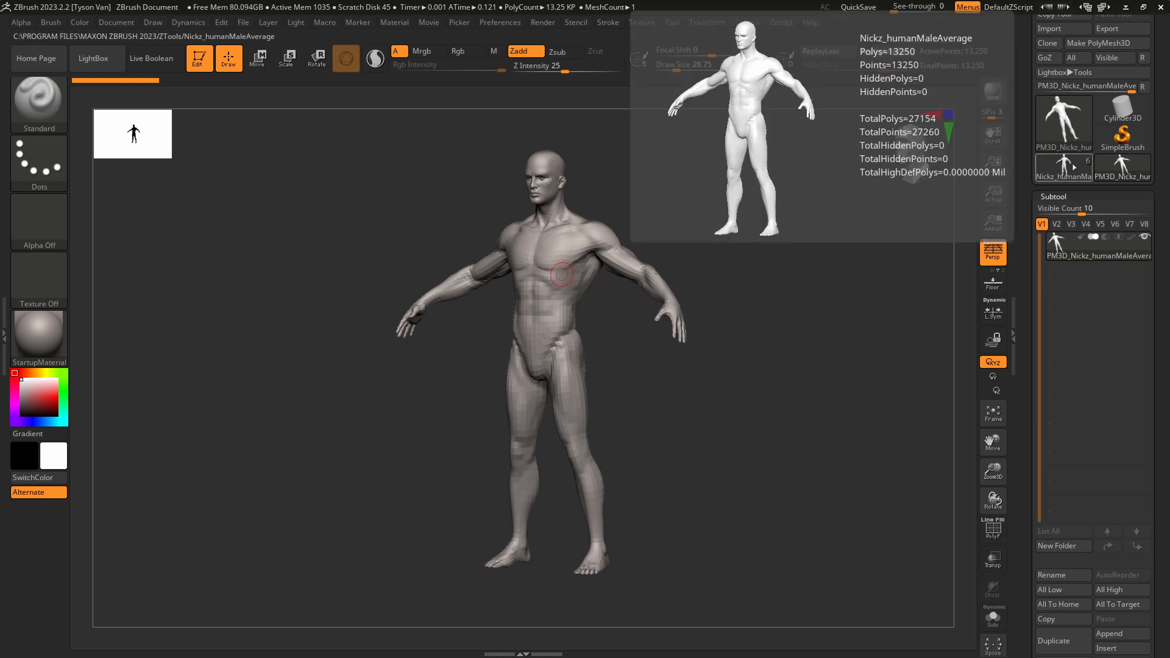
{"action": "scroll", "coordinate": [1073, 166], "scroll_direction": "up", "scroll_amount": 1}
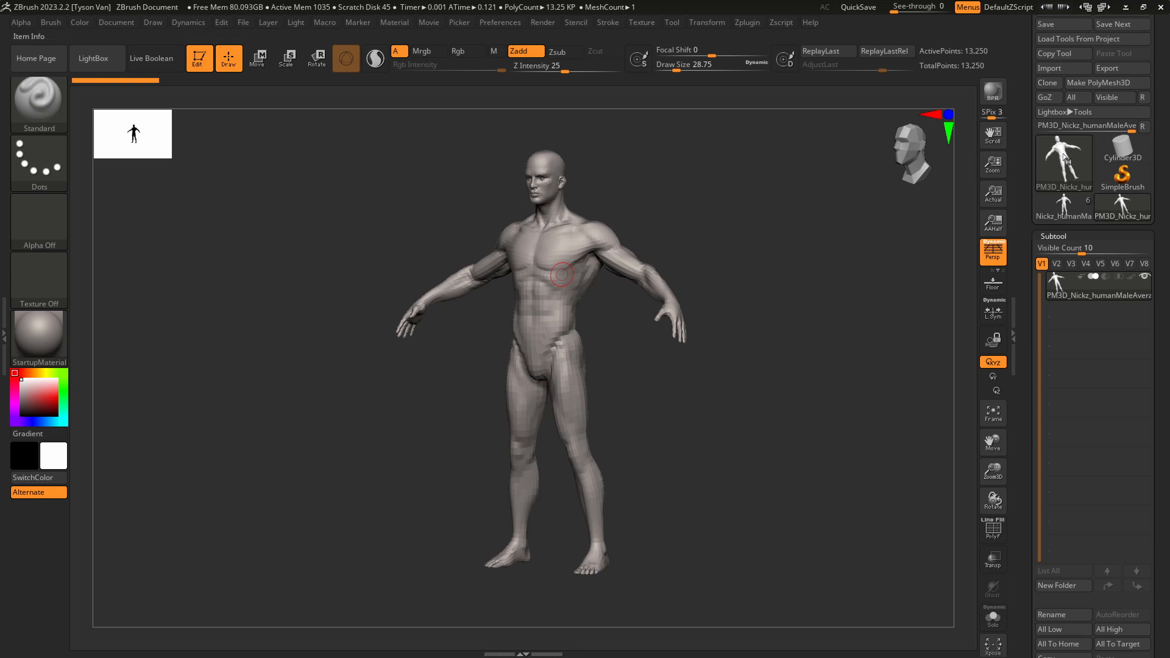
{"action": "left_click", "coordinate": [1063, 206]}
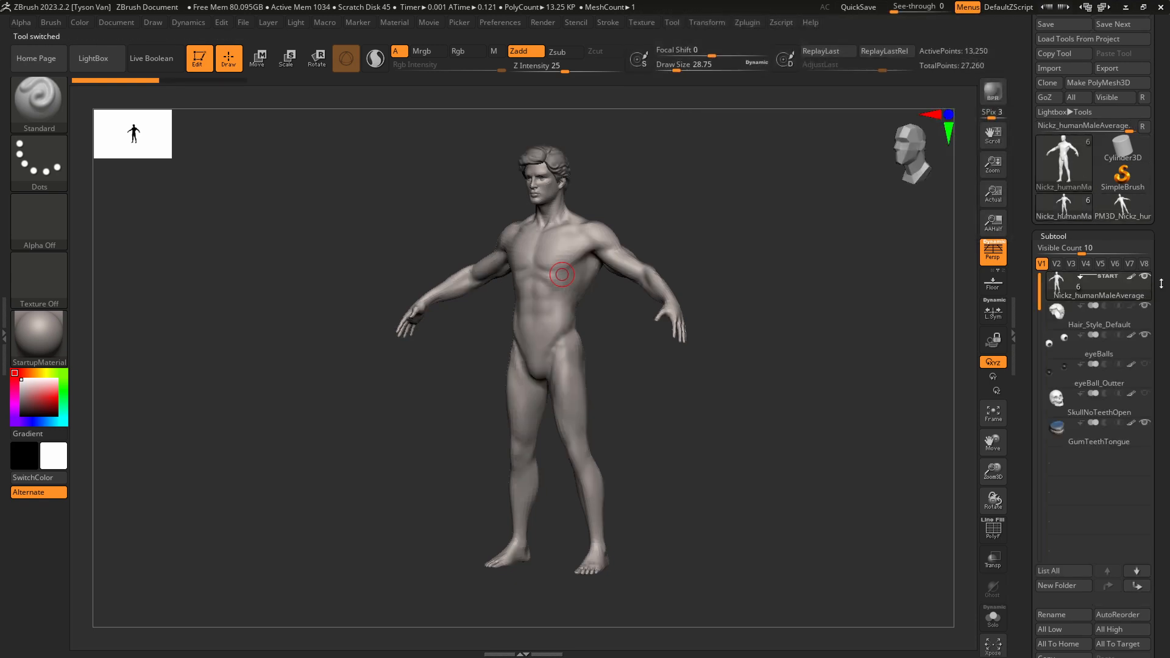
{"action": "scroll", "coordinate": [1161, 283], "scroll_direction": "down", "scroll_amount": 1}
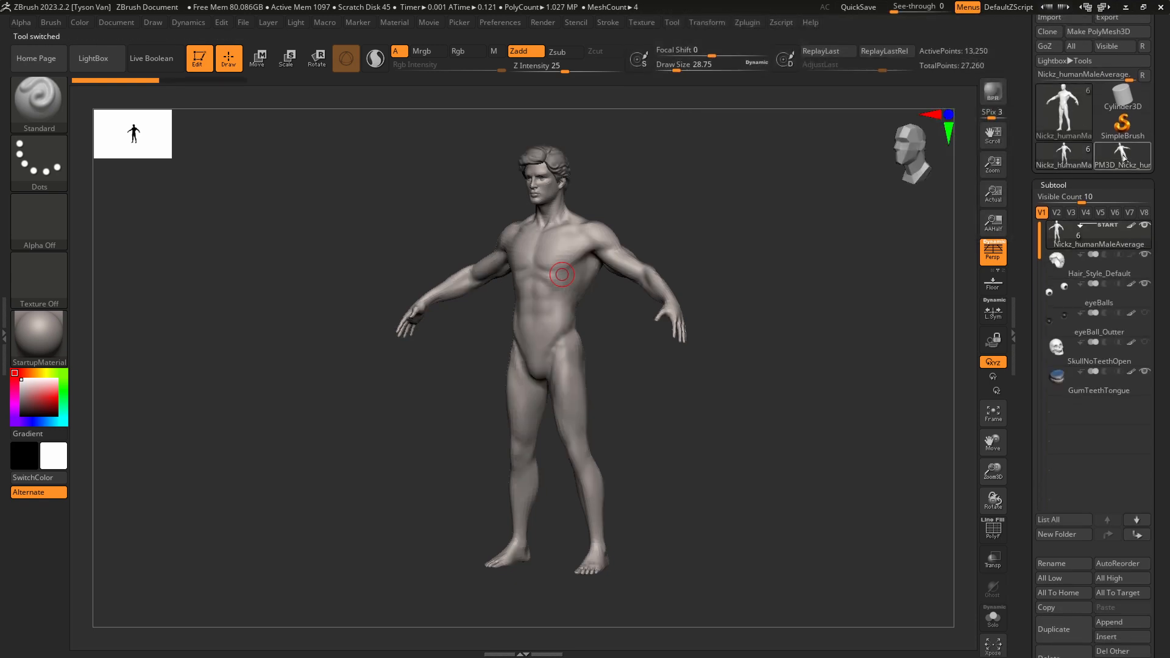
{"action": "left_click", "coordinate": [1123, 159]}
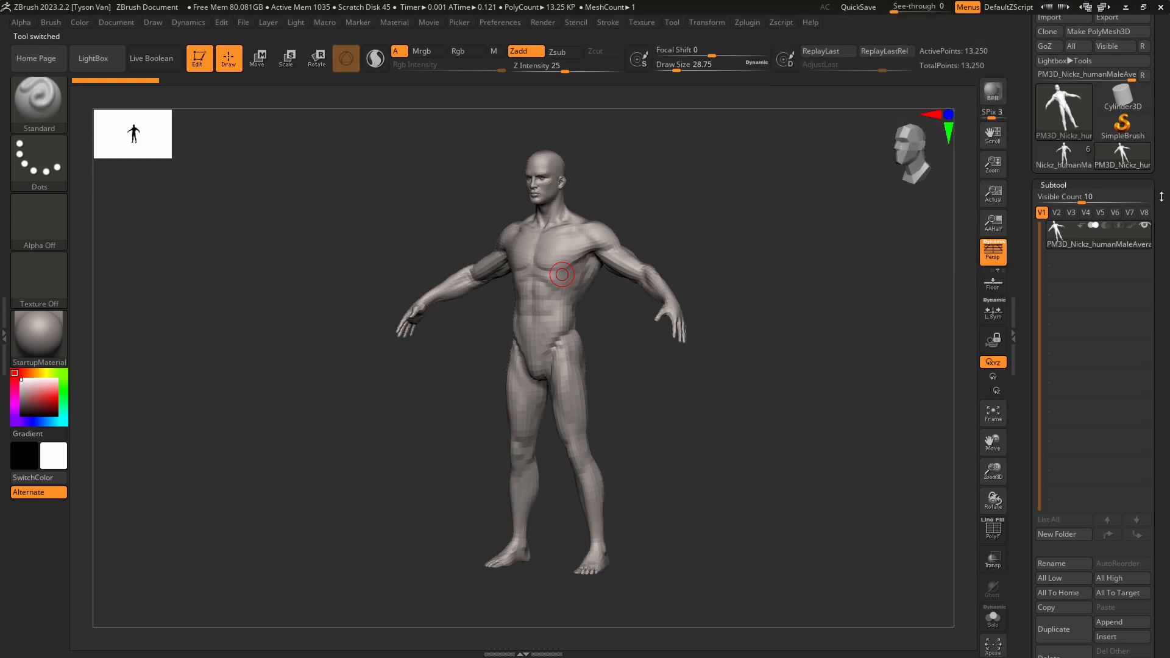
{"action": "scroll", "coordinate": [1151, 211], "scroll_direction": "up", "scroll_amount": 1}
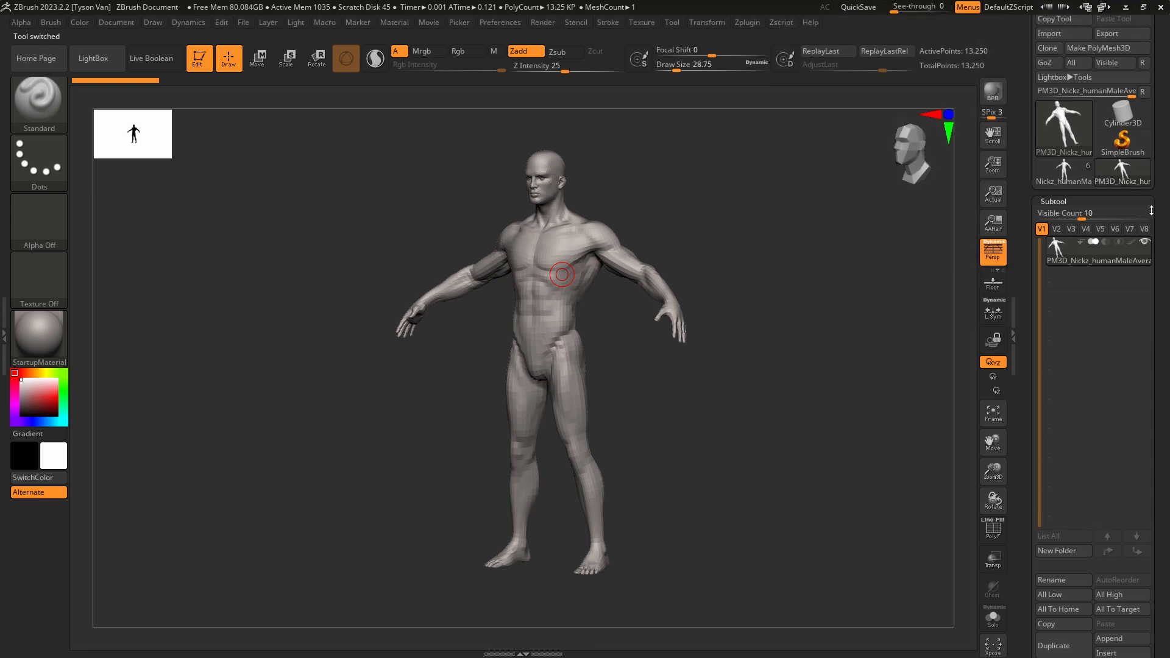
{"action": "left_click", "coordinate": [1067, 177]}
Delete the Nickz_humanMaleAverage subtool from the original tool, and delete all of its remaining subtools.
{"action": "scroll", "coordinate": [1157, 181], "scroll_direction": "down", "scroll_amount": 5}
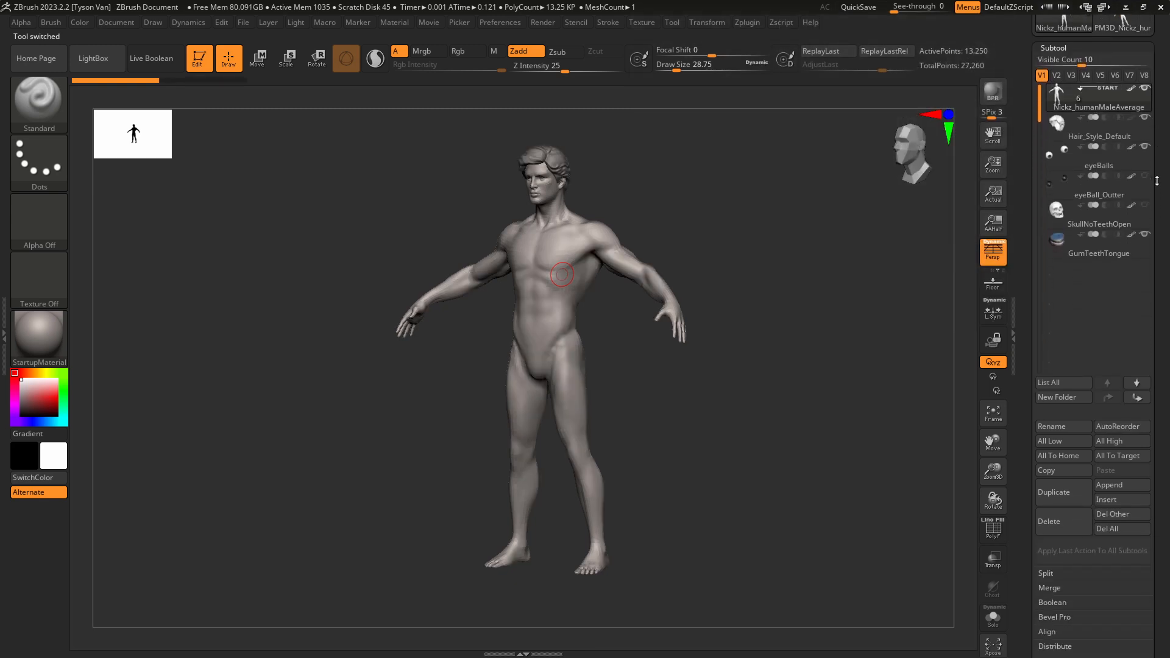
{"action": "scroll", "coordinate": [1156, 181], "scroll_direction": "up", "scroll_amount": 2}
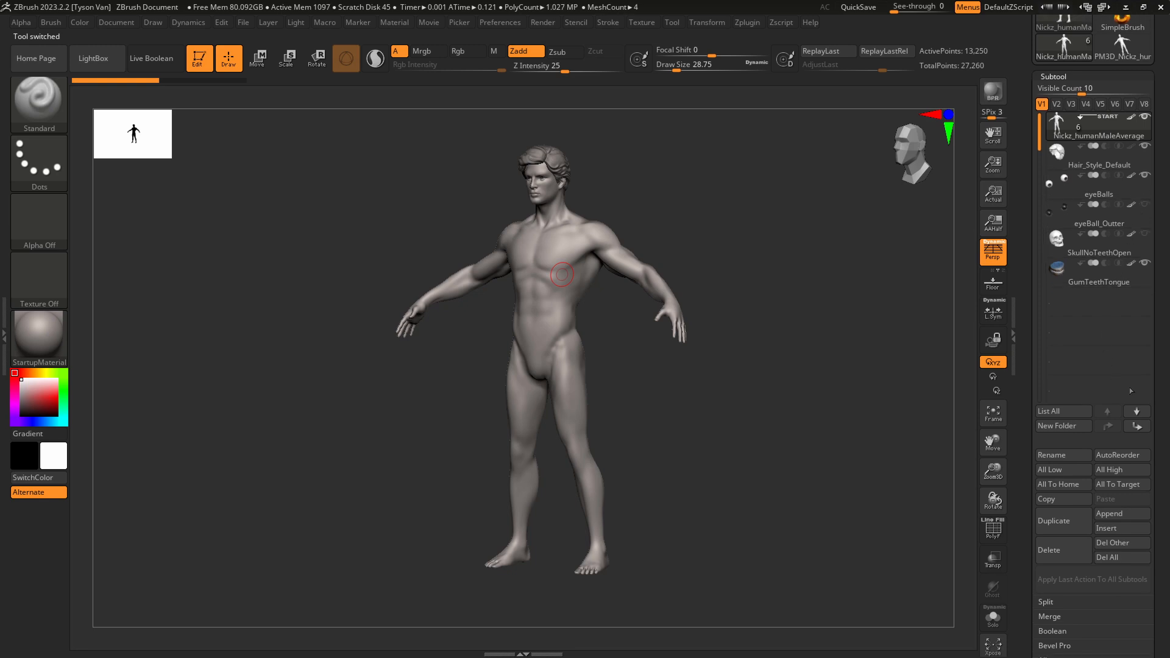
{"action": "scroll", "coordinate": [1160, 412], "scroll_direction": "down", "scroll_amount": 1}
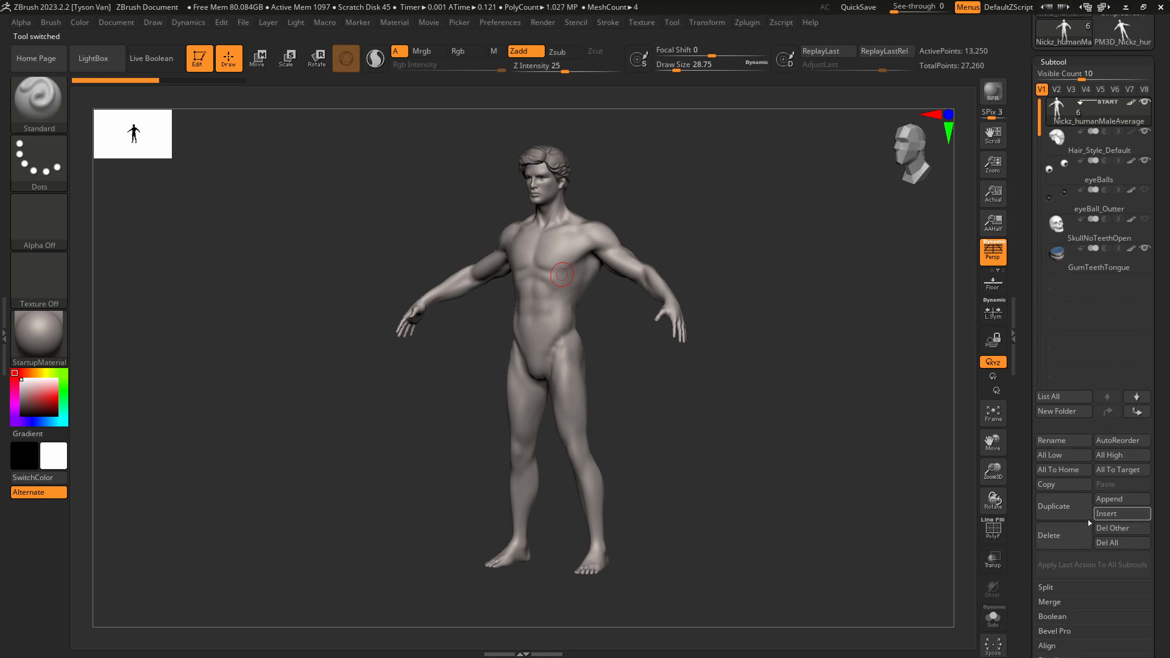
{"action": "left_click", "coordinate": [1056, 537]}
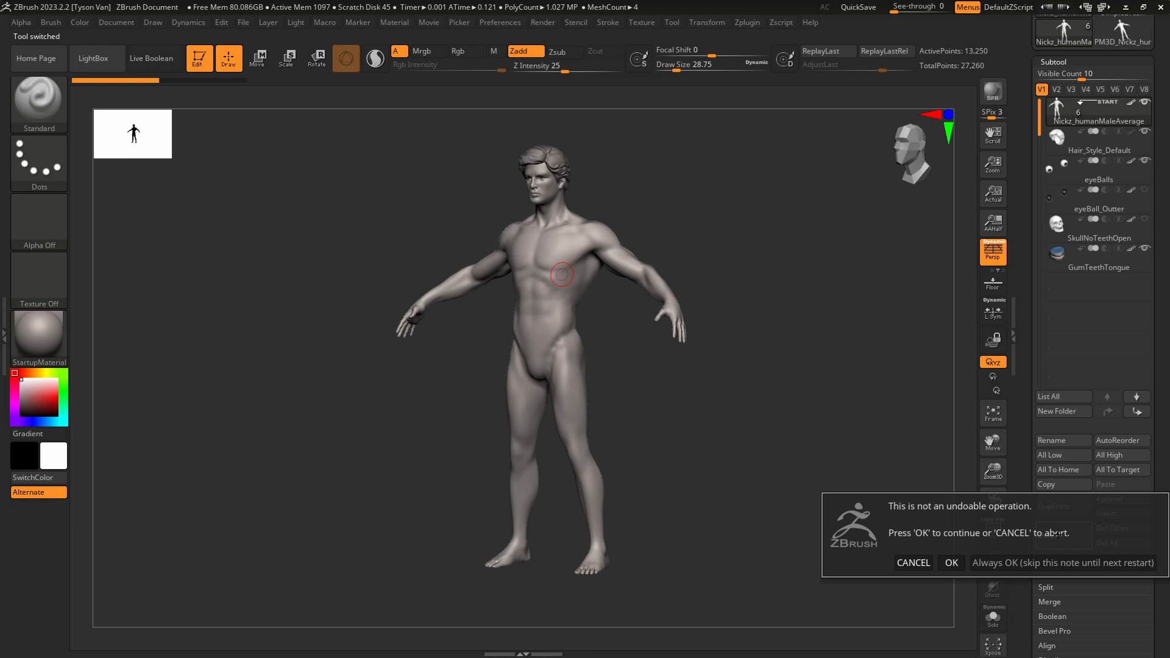
{"action": "left_click", "coordinate": [946, 563]}
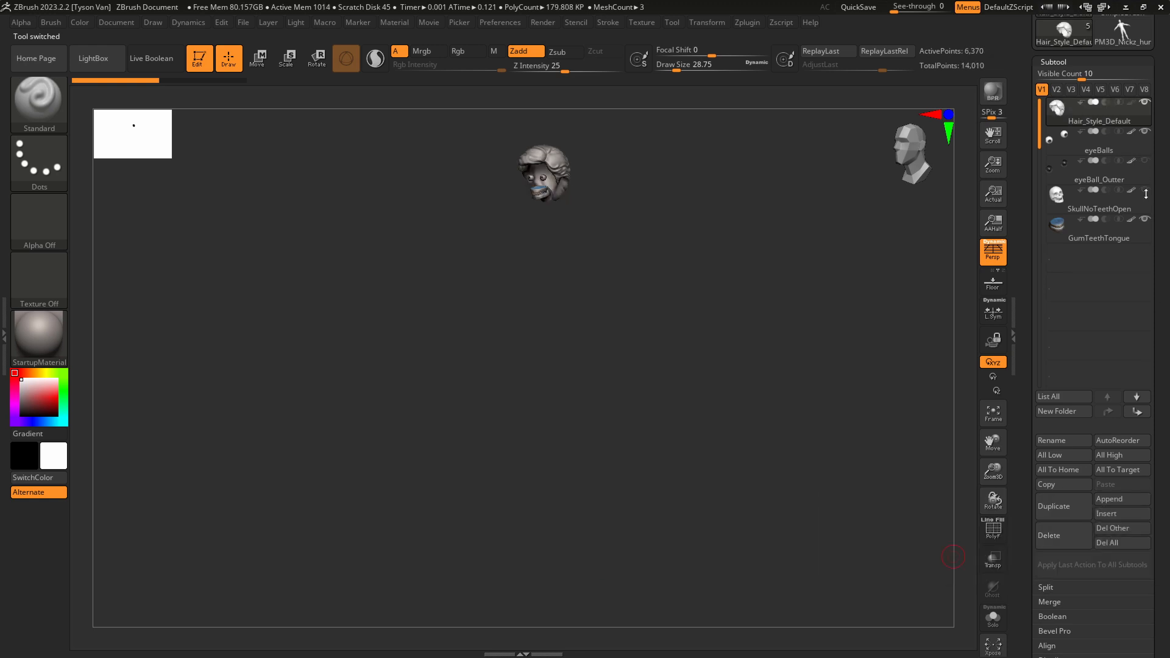
{"action": "left_click", "coordinate": [1111, 542]}
{"action": "left_click", "coordinate": [951, 568]}
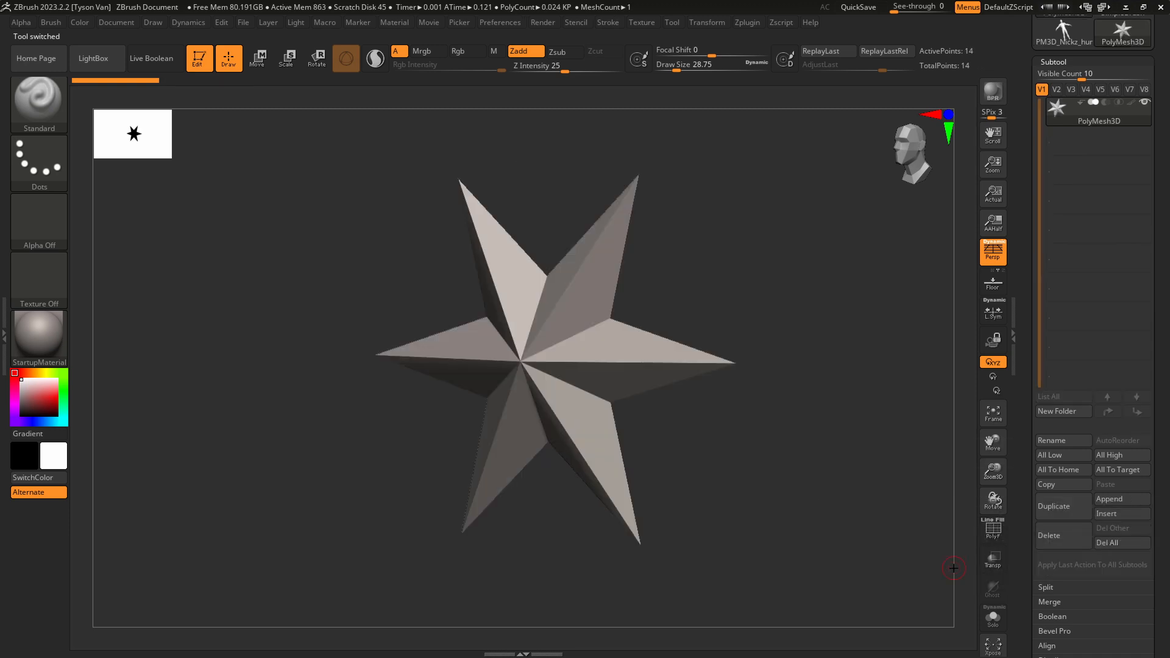
Switch between the PM3D_Nickz_humanMaleAverage tool and the PolyMesh3D star, ending on the male figure.
{"action": "left_click_drag", "start_coordinate": [1150, 60], "coordinate": [1149, 266]}
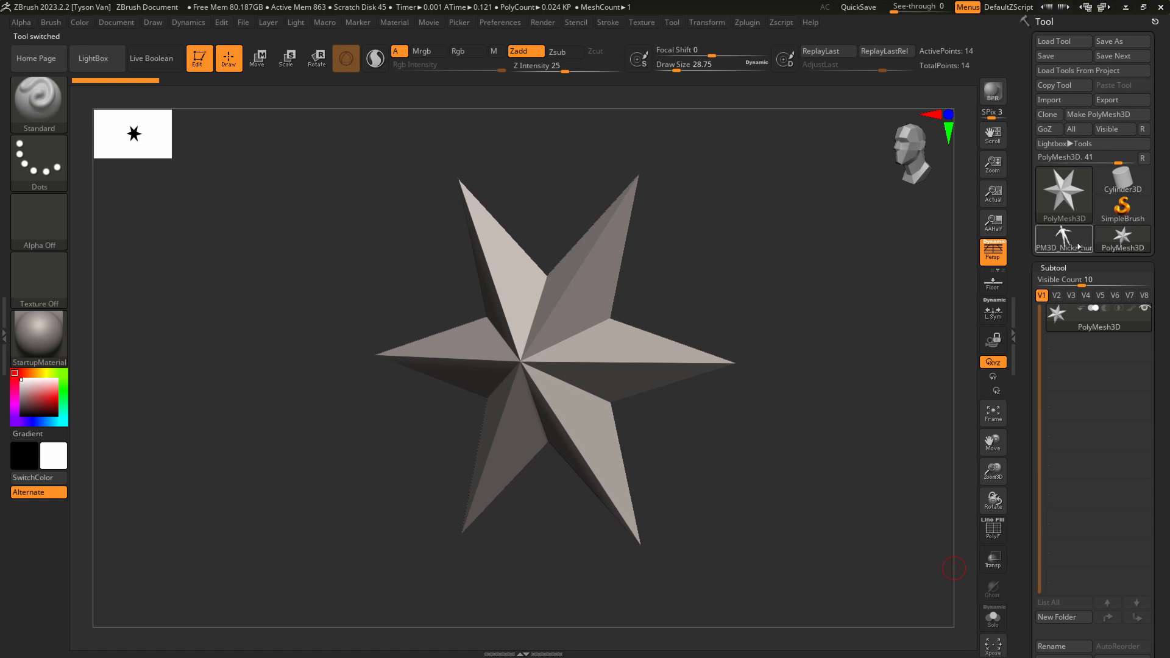
{"action": "mouse_move", "coordinate": [1078, 246]}
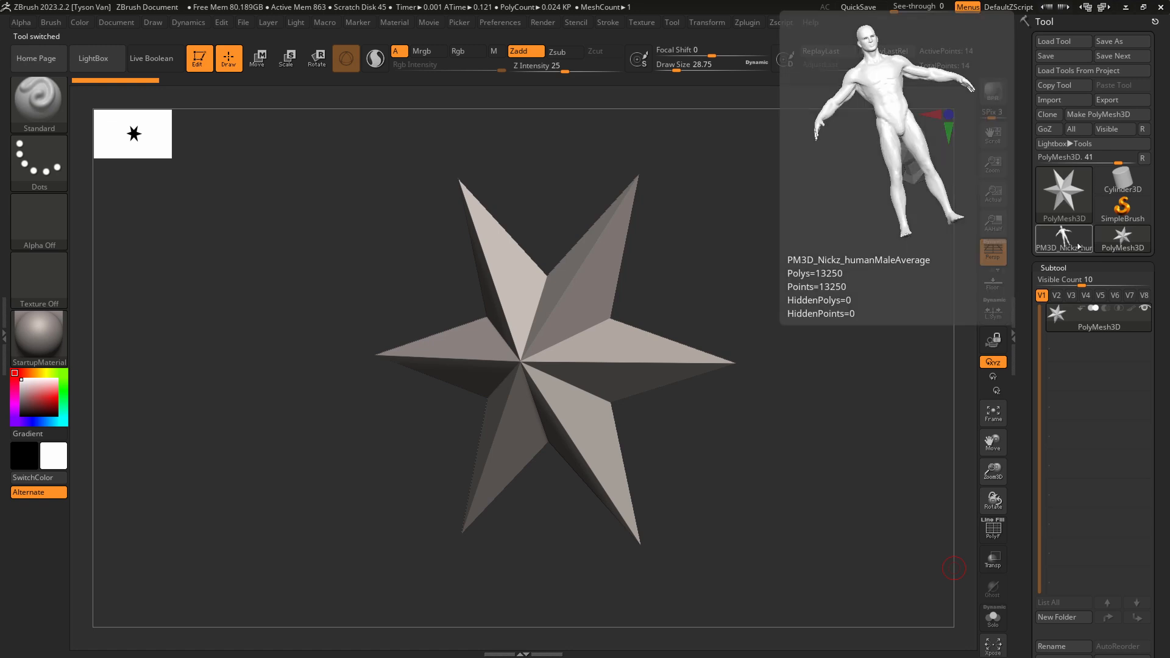
{"action": "left_click", "coordinate": [1074, 245]}
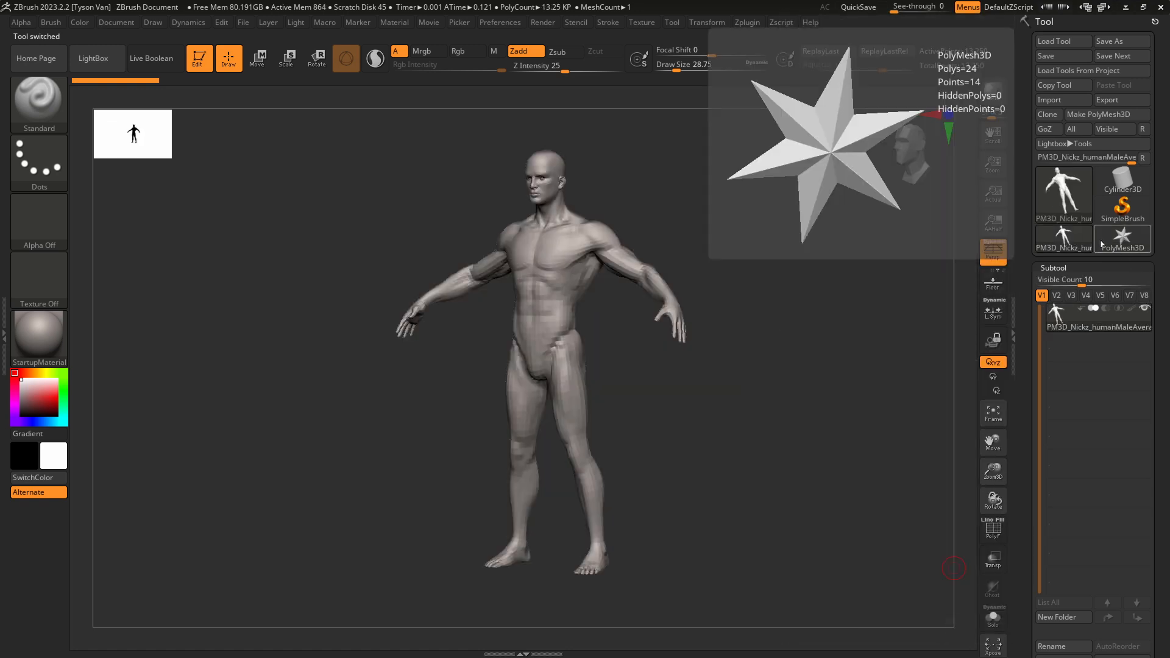
{"action": "left_click", "coordinate": [1121, 243]}
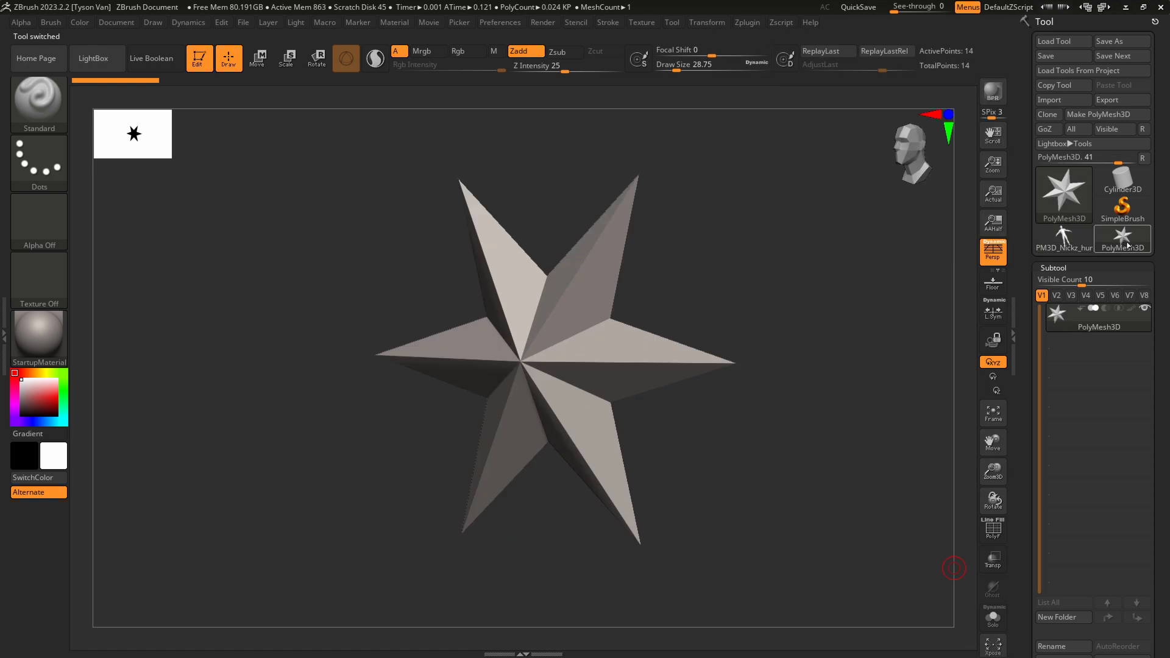
{"action": "mouse_move", "coordinate": [1124, 245]}
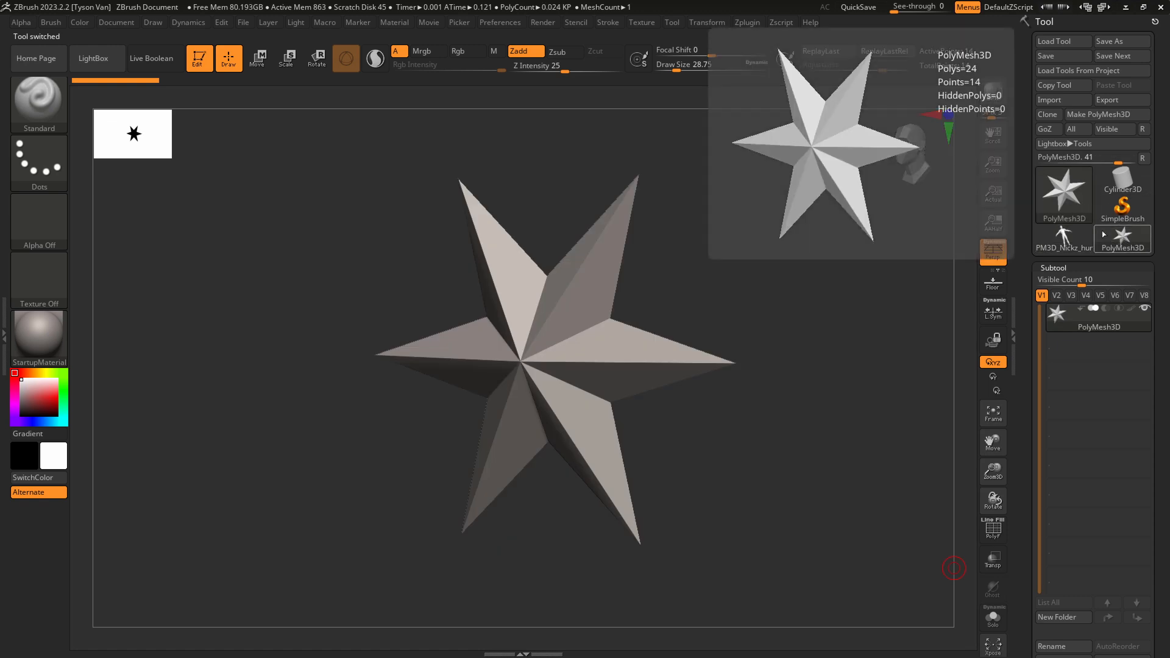
{"action": "left_click", "coordinate": [1063, 238]}
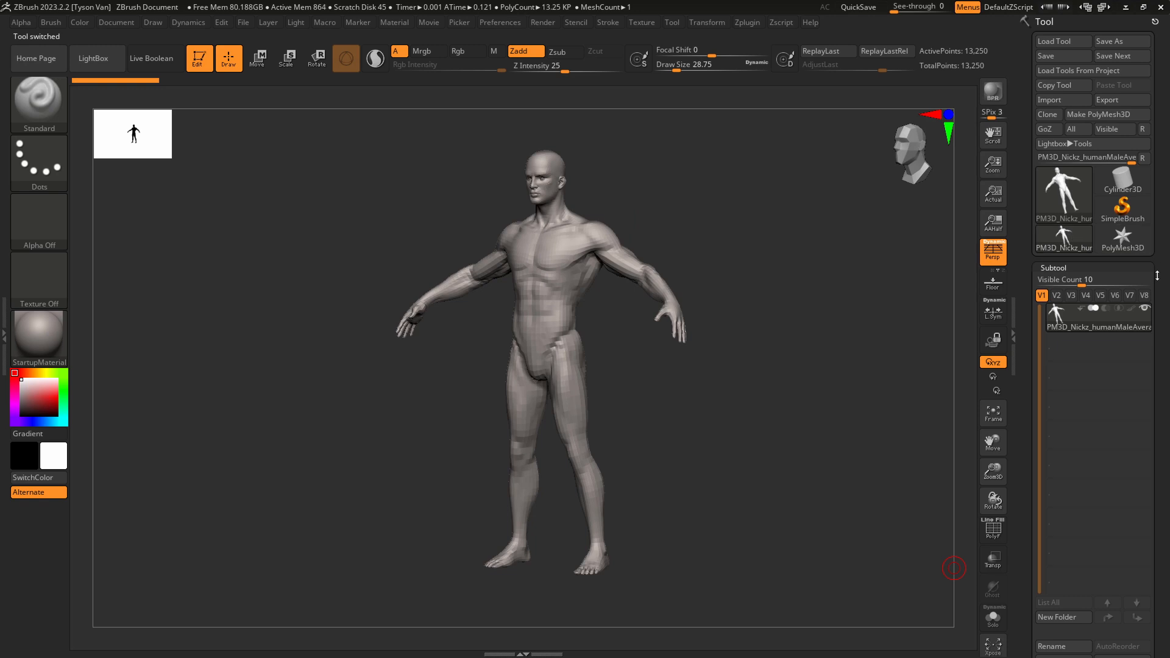
Check the figure's subtool options and examine its body close up from the front and at several angles.
{"action": "scroll", "coordinate": [1160, 280], "scroll_direction": "down", "scroll_amount": 2}
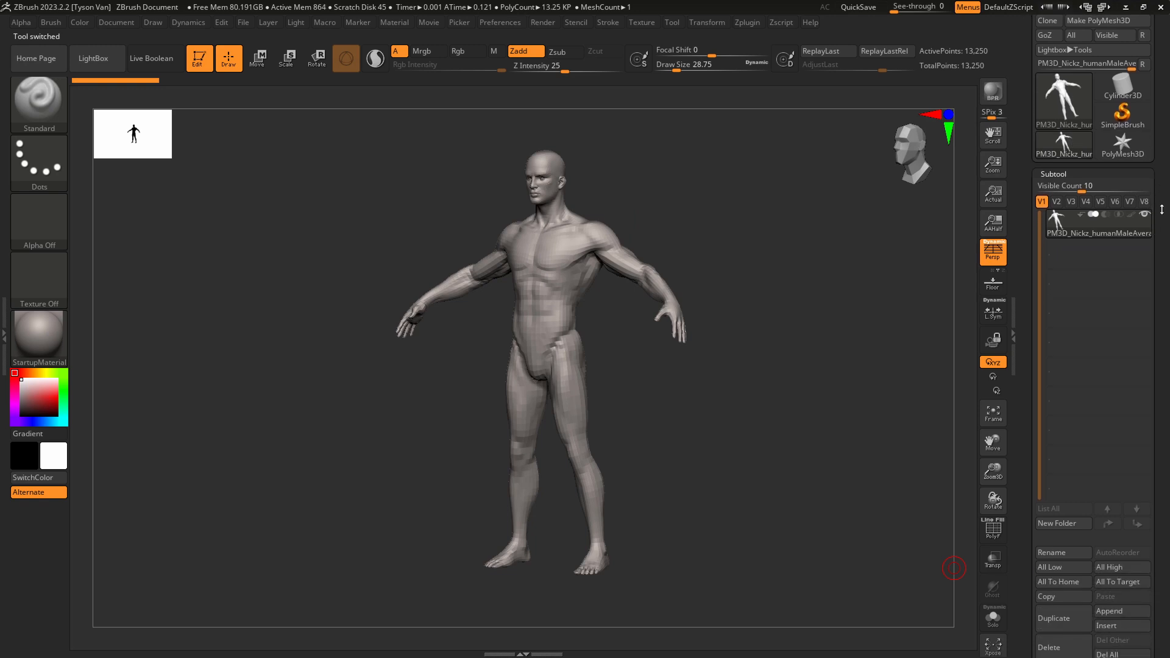
{"action": "left_click_drag", "start_coordinate": [1161, 209], "coordinate": [1156, 180]}
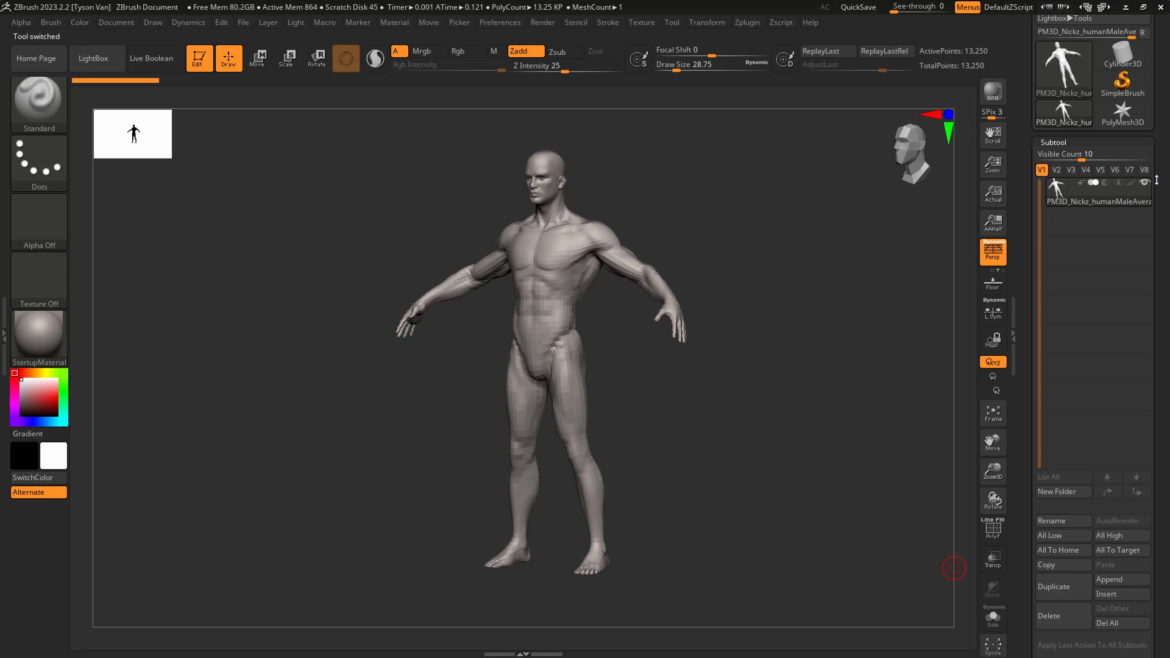
{"action": "left_click_drag", "start_coordinate": [1156, 180], "coordinate": [1160, 201]}
{"action": "scroll", "coordinate": [1160, 201], "scroll_direction": "down", "scroll_amount": 1}
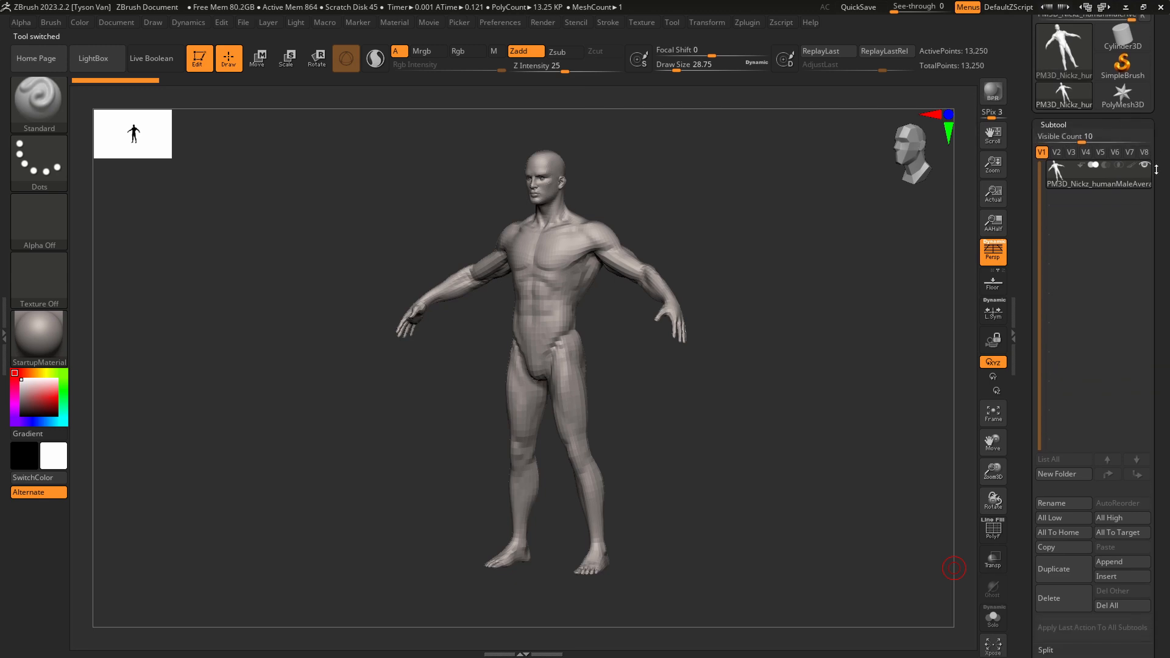
{"action": "left_click_drag", "start_coordinate": [646, 373], "coordinate": [650, 449]}
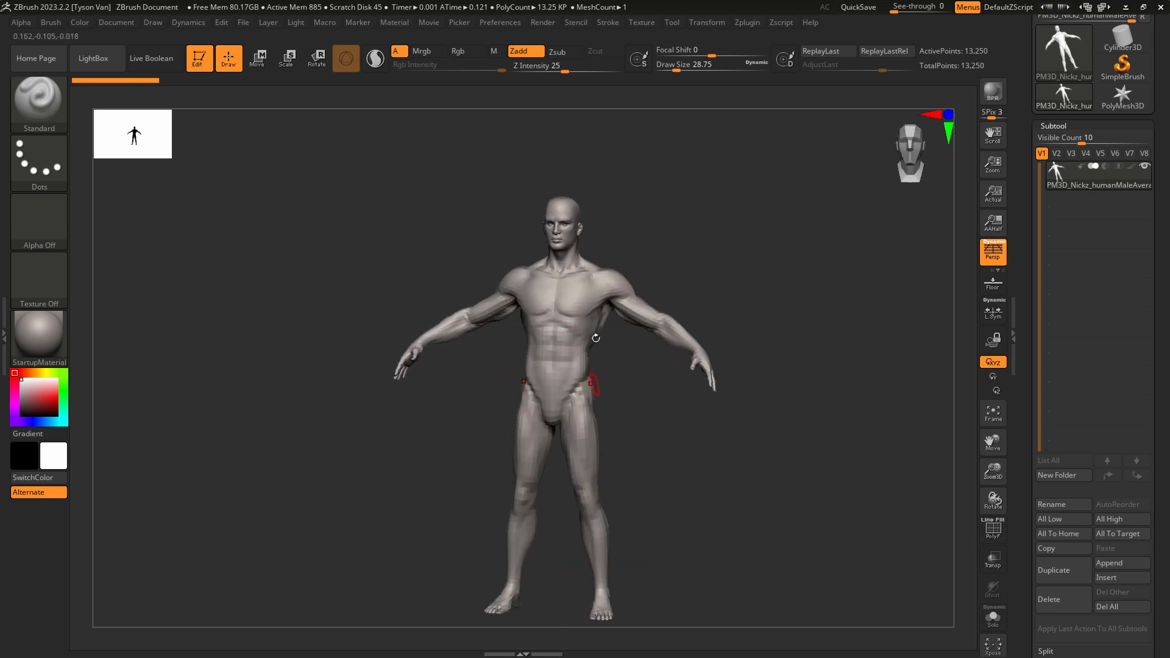
{"action": "mouse_move", "coordinate": [702, 337]}
{"action": "left_mouse_down"}
{"action": "mouse_move", "coordinate": [678, 352]}
{"action": "mouse_move", "coordinate": [684, 360]}
{"action": "left_mouse_up"}
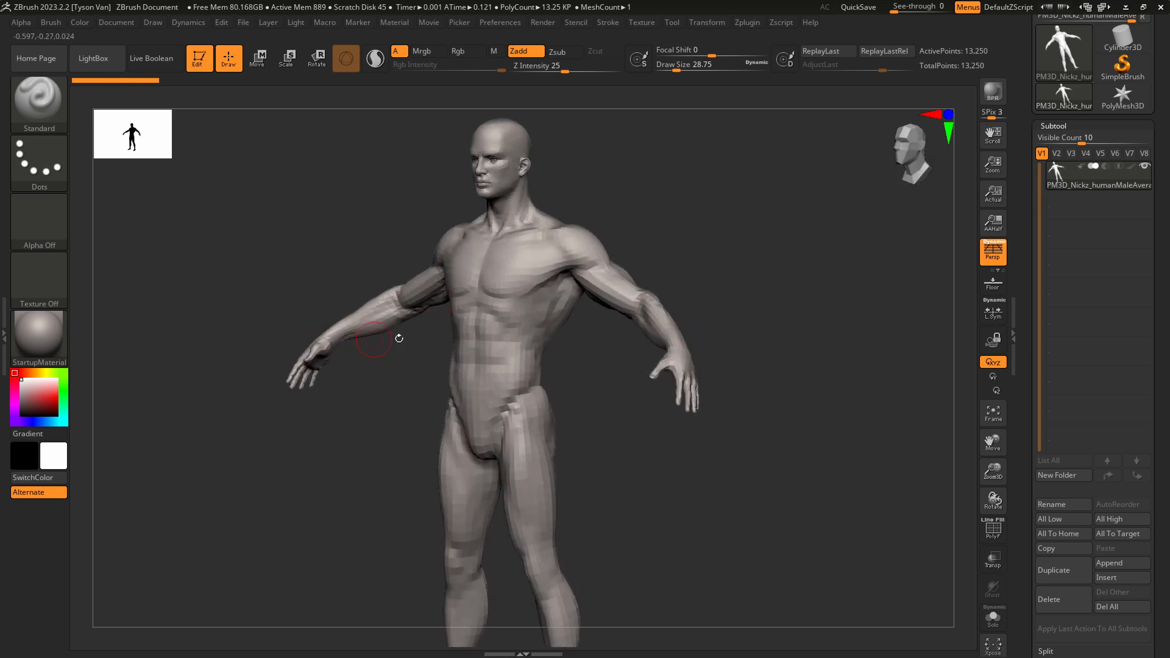
{"action": "right_click_drag", "start_coordinate": [681, 347], "coordinate": [698, 349]}
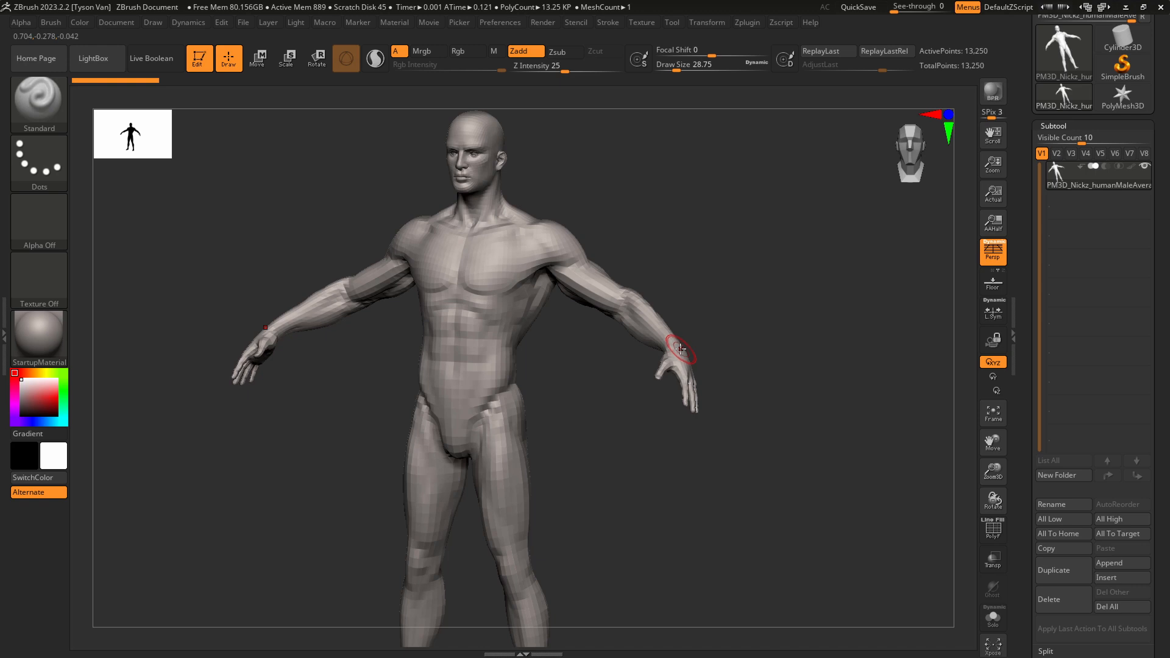
{"action": "mouse_move", "coordinate": [677, 346]}
{"action": "right_mouse_down"}
{"action": "mouse_move", "coordinate": [663, 347]}
{"action": "mouse_move", "coordinate": [680, 347]}
{"action": "right_mouse_up"}
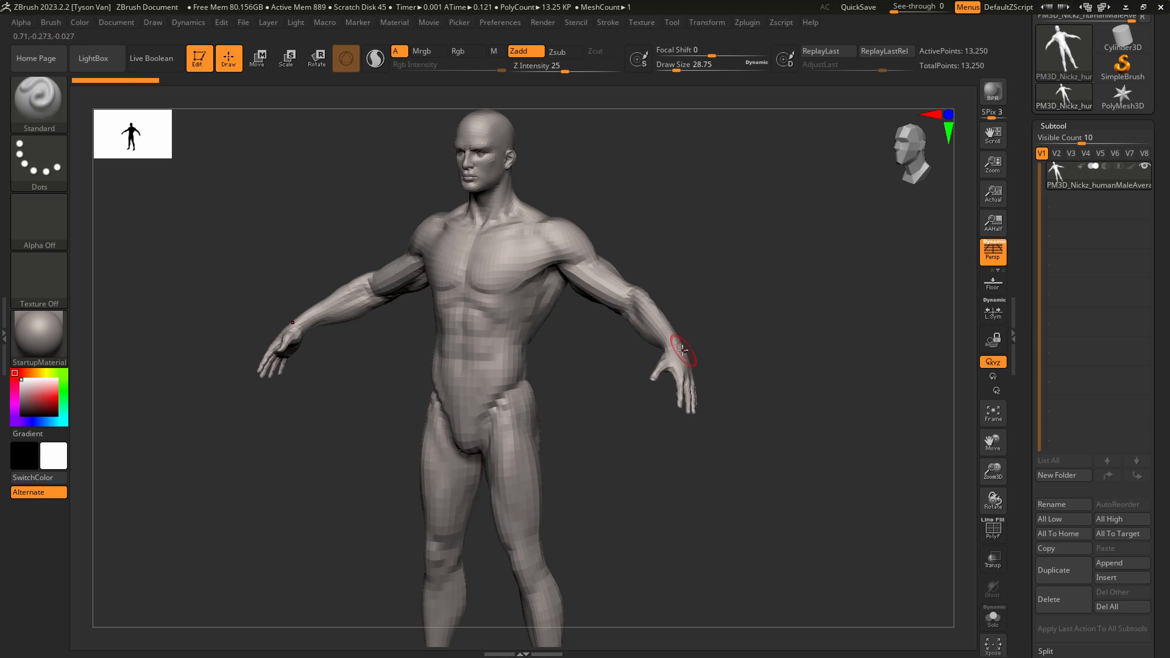
{"action": "right_click_drag", "start_coordinate": [680, 349], "coordinate": [689, 391]}
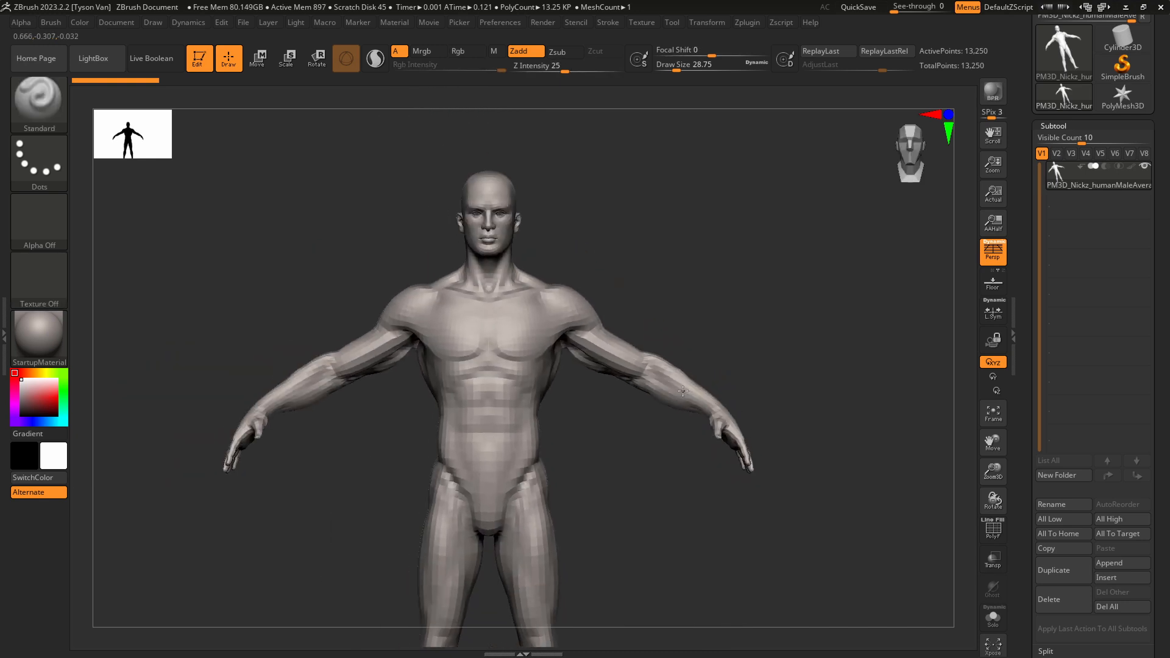
Raise bumps on the upper head with the Standard brush at a draw size of about 21.6, and undo the last stroke.
{"action": "right_click_drag", "start_coordinate": [641, 438], "coordinate": [700, 397], "text": "alt"}
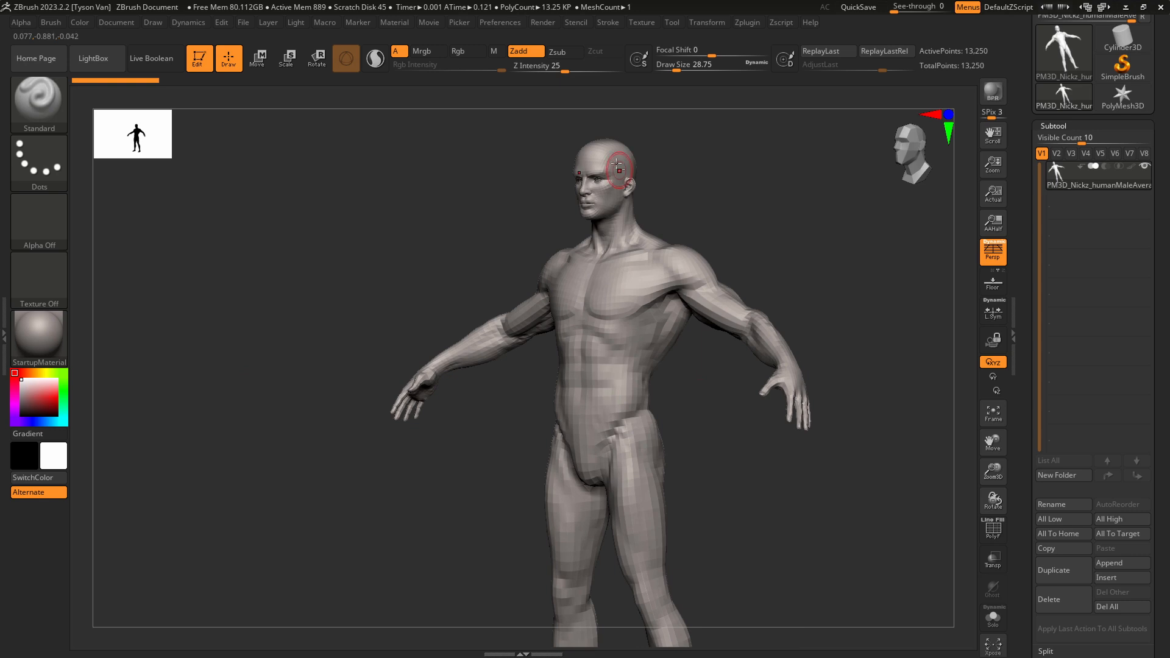
{"action": "right_click_drag", "start_coordinate": [616, 163], "coordinate": [682, 274], "text": "ctrl"}
{"action": "right_click_drag", "start_coordinate": [625, 176], "coordinate": [636, 262], "text": "alt"}
{"action": "key", "text": "s"}
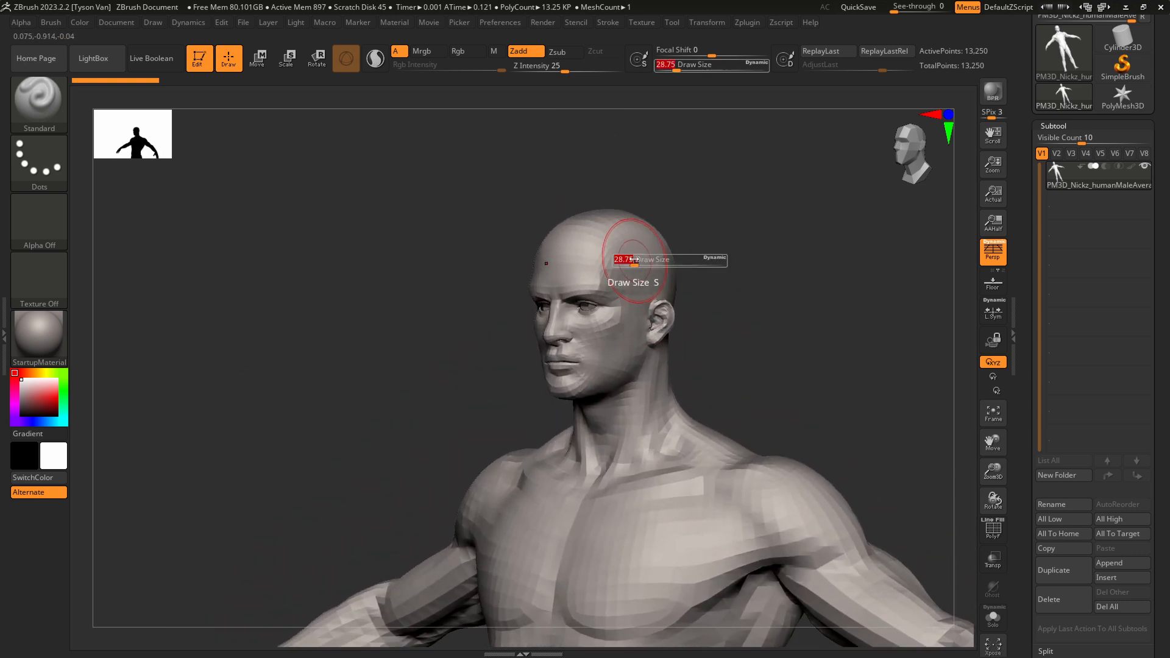
{"action": "left_click_drag", "start_coordinate": [633, 259], "coordinate": [618, 220]}
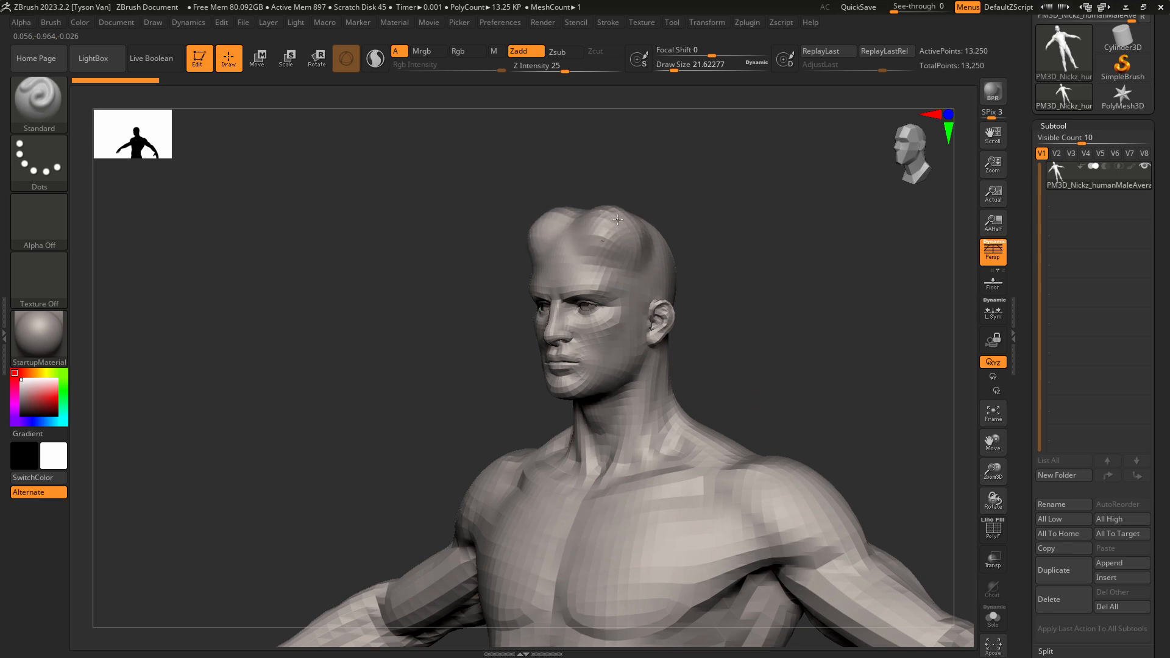
{"action": "right_click_drag", "start_coordinate": [627, 210], "coordinate": [648, 271], "text": "ctrl"}
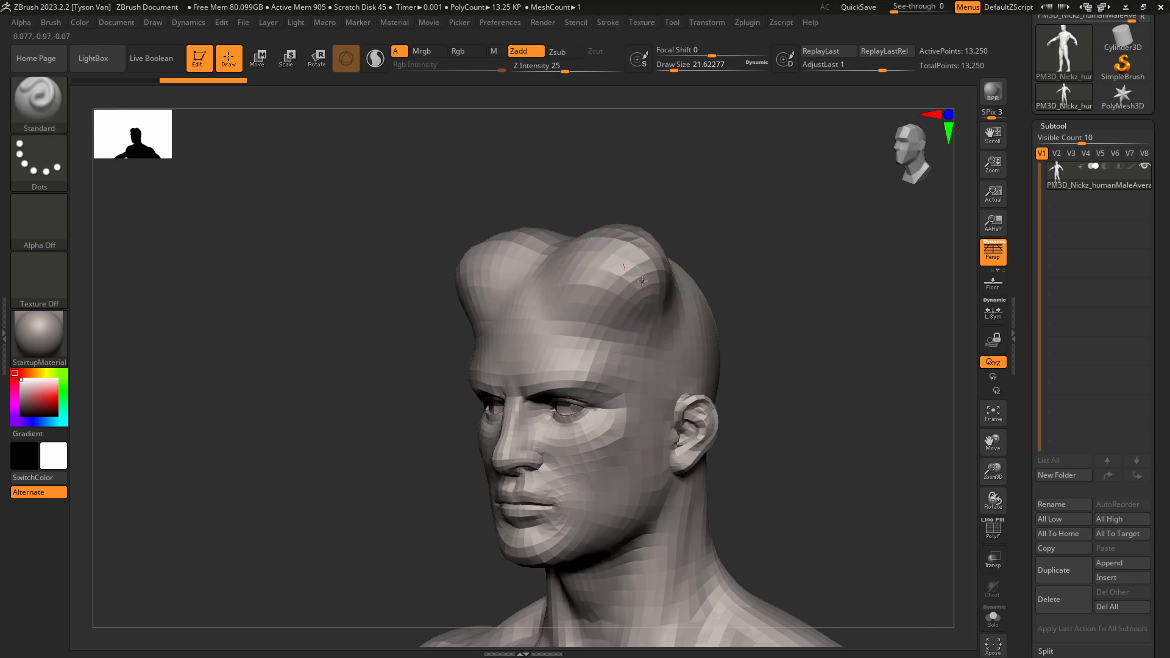
{"action": "key", "text": "ctrl"}
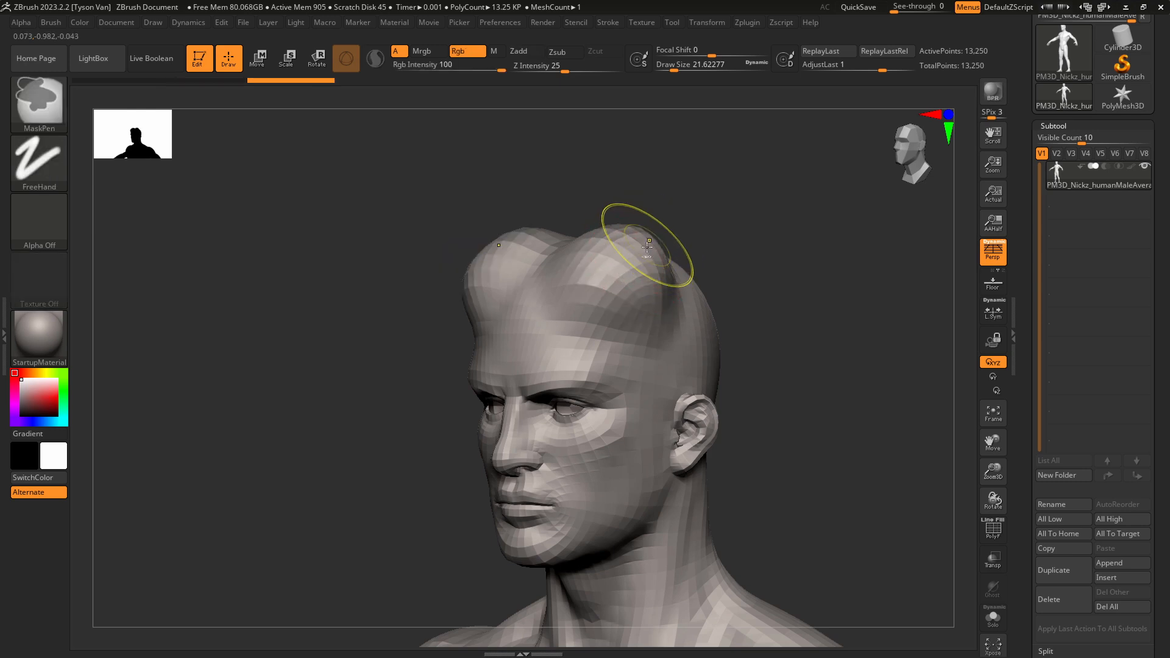
{"action": "key", "text": "ctrl+z"}
Try strokes on the side of the head at a smaller draw size of about 12.9, and undo them.
{"action": "mouse_move", "coordinate": [615, 271]}
{"action": "left_mouse_down"}
{"action": "mouse_move", "coordinate": [674, 294]}
{"action": "mouse_move", "coordinate": [657, 293]}
{"action": "left_mouse_up"}
{"action": "key", "text": "s"}
{"action": "key", "text": "ctrl"}
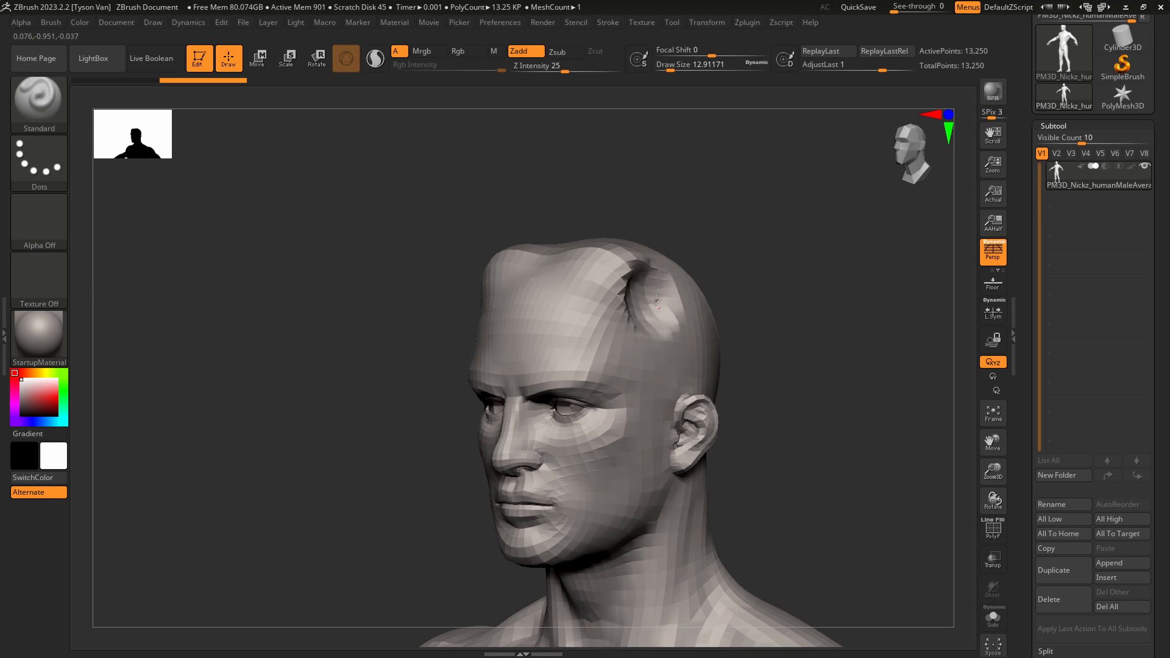
{"action": "mouse_move", "coordinate": [656, 299]}
{"action": "left_mouse_down"}
{"action": "mouse_move", "coordinate": [670, 306]}
{"action": "mouse_move", "coordinate": [635, 272]}
{"action": "mouse_move", "coordinate": [656, 322]}
{"action": "mouse_move", "coordinate": [648, 221]}
{"action": "left_mouse_up"}
{"action": "key", "text": "ctrl+z"}
{"action": "key", "text": "ctrl+z"}
{"action": "key", "text": "ctrl+z"}
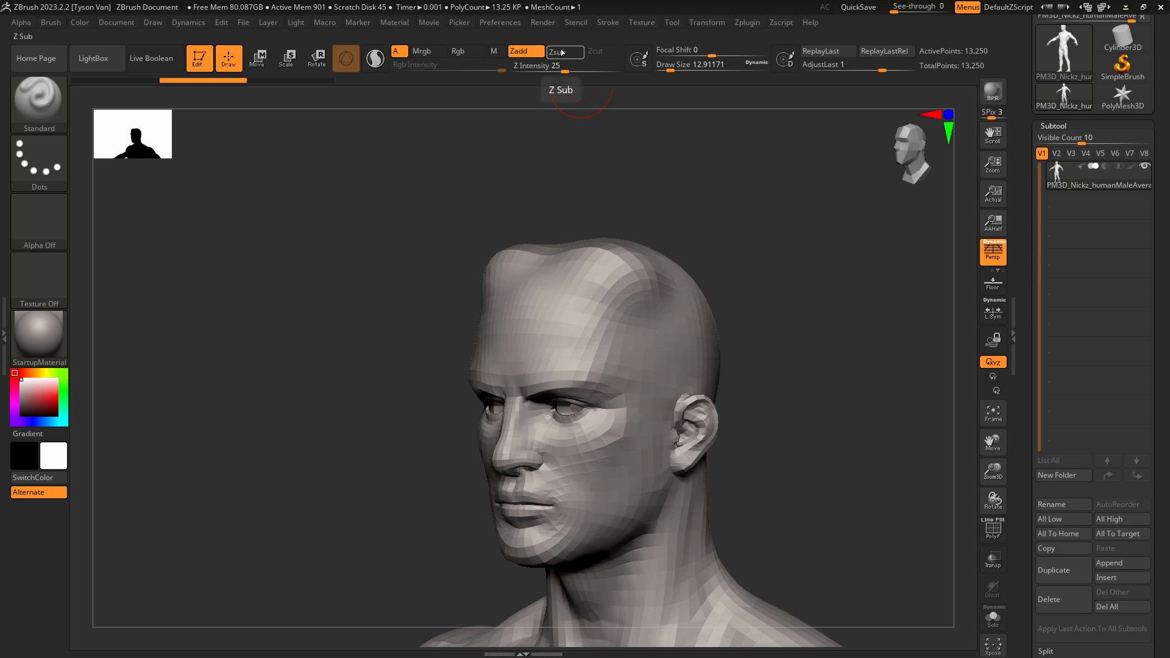
Try a stroke on the side of the head in Zsub mode, and undo the remaining head strokes.
{"action": "left_click", "coordinate": [570, 53]}
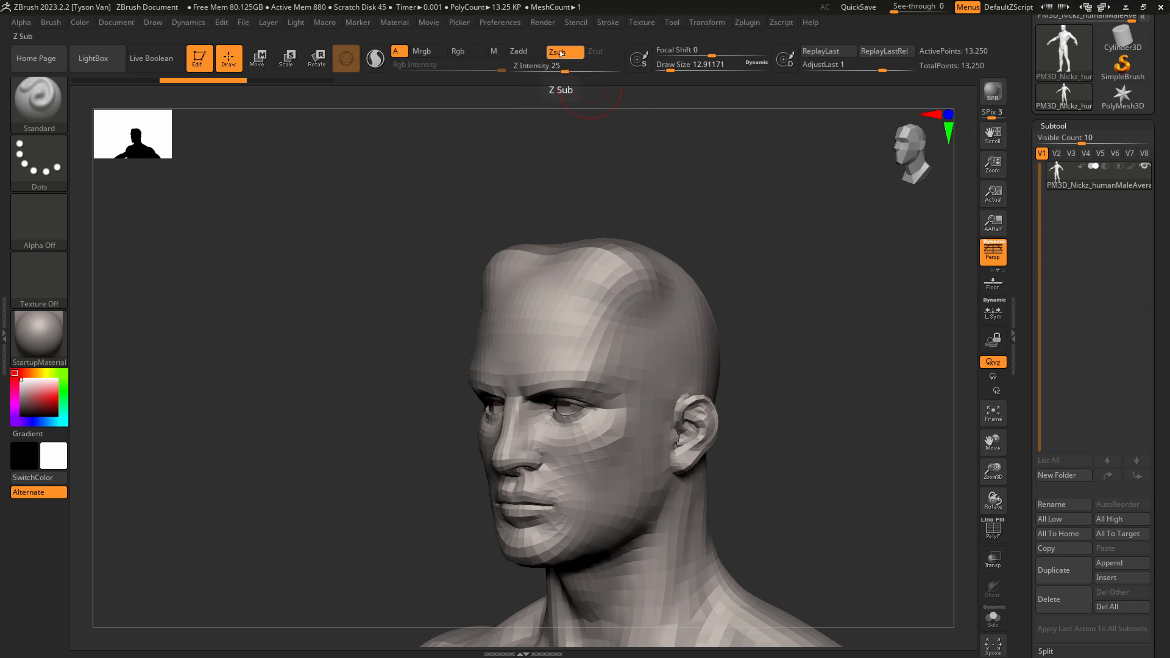
{"action": "mouse_move", "coordinate": [681, 344]}
{"action": "left_mouse_down"}
{"action": "mouse_move", "coordinate": [674, 300]}
{"action": "mouse_move", "coordinate": [688, 307]}
{"action": "mouse_move", "coordinate": [681, 329]}
{"action": "mouse_move", "coordinate": [692, 299]}
{"action": "mouse_move", "coordinate": [700, 322]}
{"action": "mouse_move", "coordinate": [693, 313]}
{"action": "left_mouse_up"}
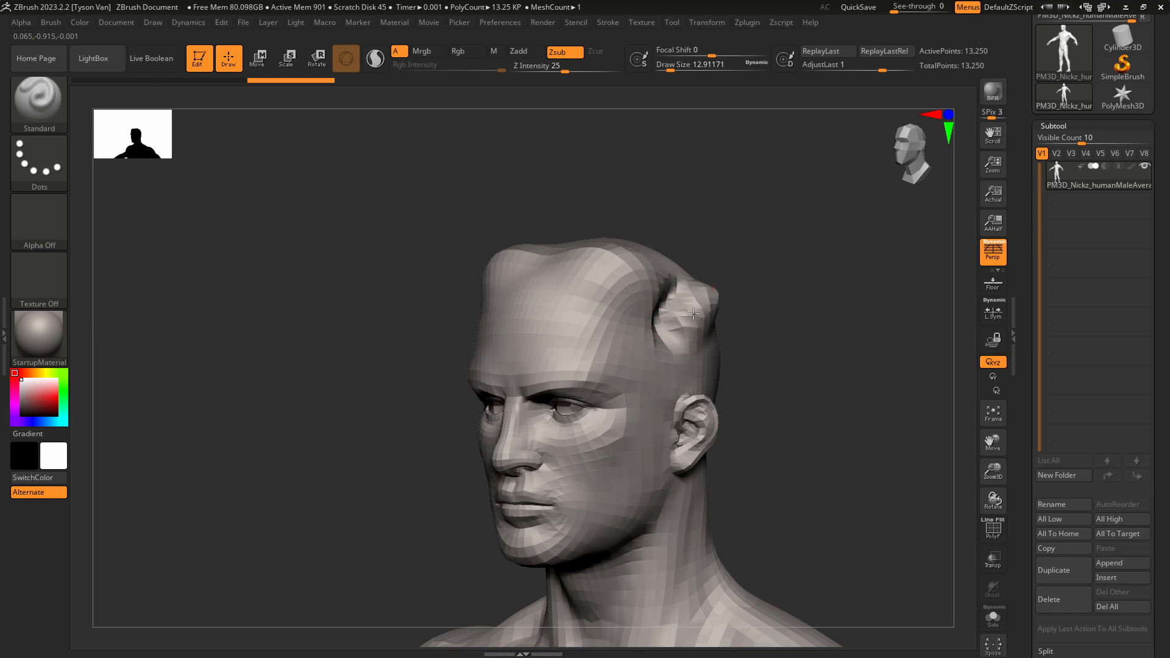
{"action": "key", "text": "ctrl+z"}
{"action": "key", "text": "ctrl+z"}
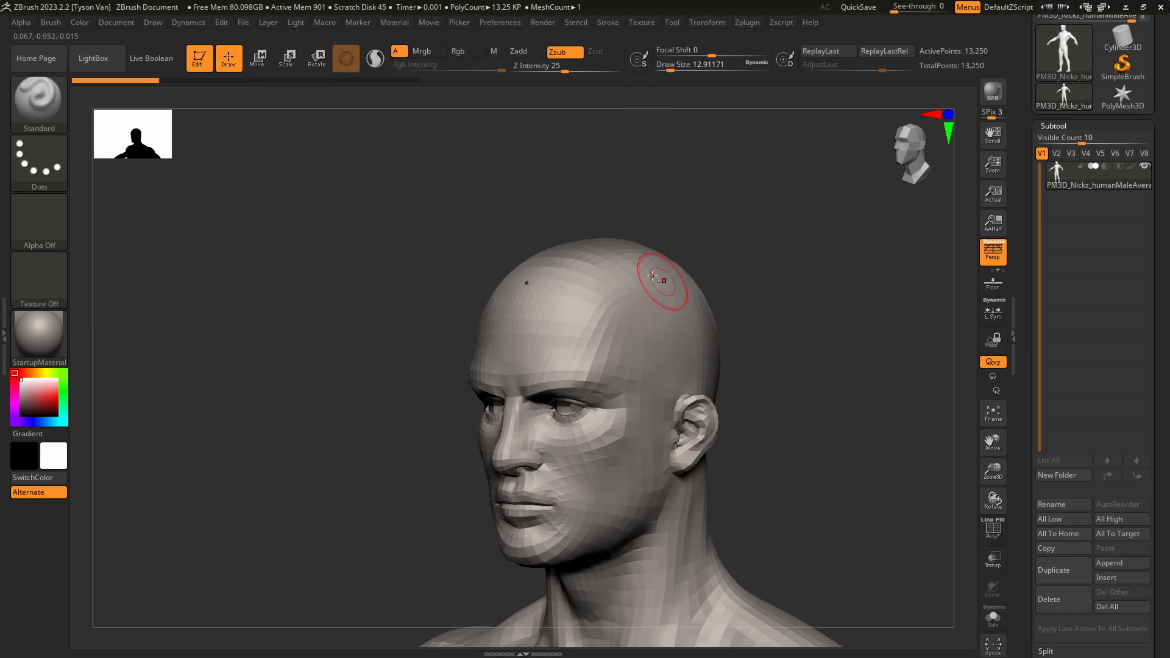
Set the Z Intensity to 76 and test a Zsub stroke on the head, leaving it undone.
{"action": "right_click_drag", "start_coordinate": [652, 275], "coordinate": [622, 204], "text": "ctrl"}
{"action": "left_click_drag", "start_coordinate": [565, 65], "coordinate": [572, 65]}
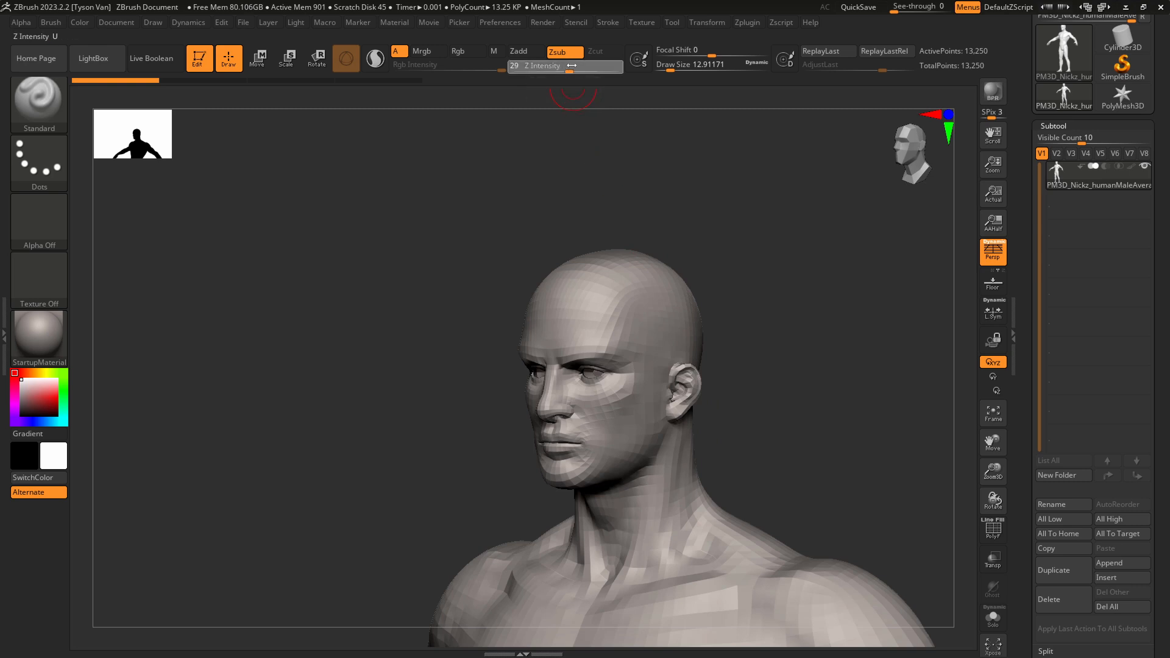
{"action": "mouse_move", "coordinate": [646, 323]}
{"action": "left_mouse_down"}
{"action": "mouse_move", "coordinate": [636, 268]}
{"action": "mouse_move", "coordinate": [640, 305]}
{"action": "mouse_move", "coordinate": [657, 271]}
{"action": "left_mouse_up"}
{"action": "key", "text": "ctrl+z"}
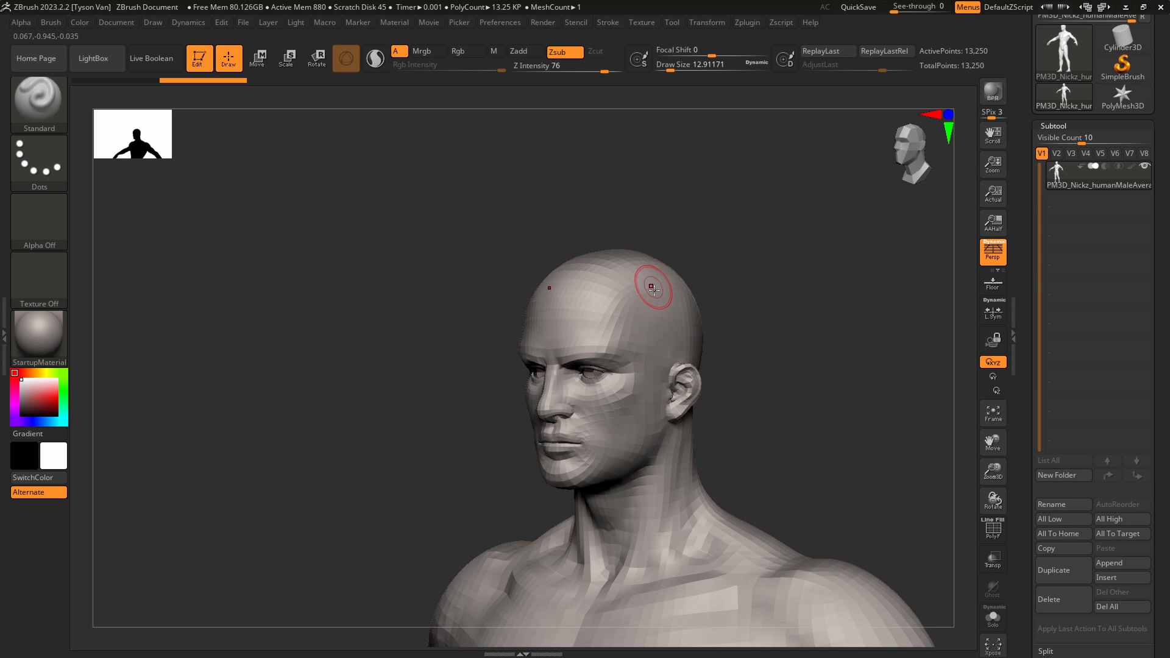
{"action": "key", "text": "ctrl+shift+z"}
{"action": "key", "text": "ctrl+z"}
Switch the brush back to Zadd and test a strong raised stroke on the head, leaving it undone.
{"action": "left_click", "coordinate": [540, 56]}
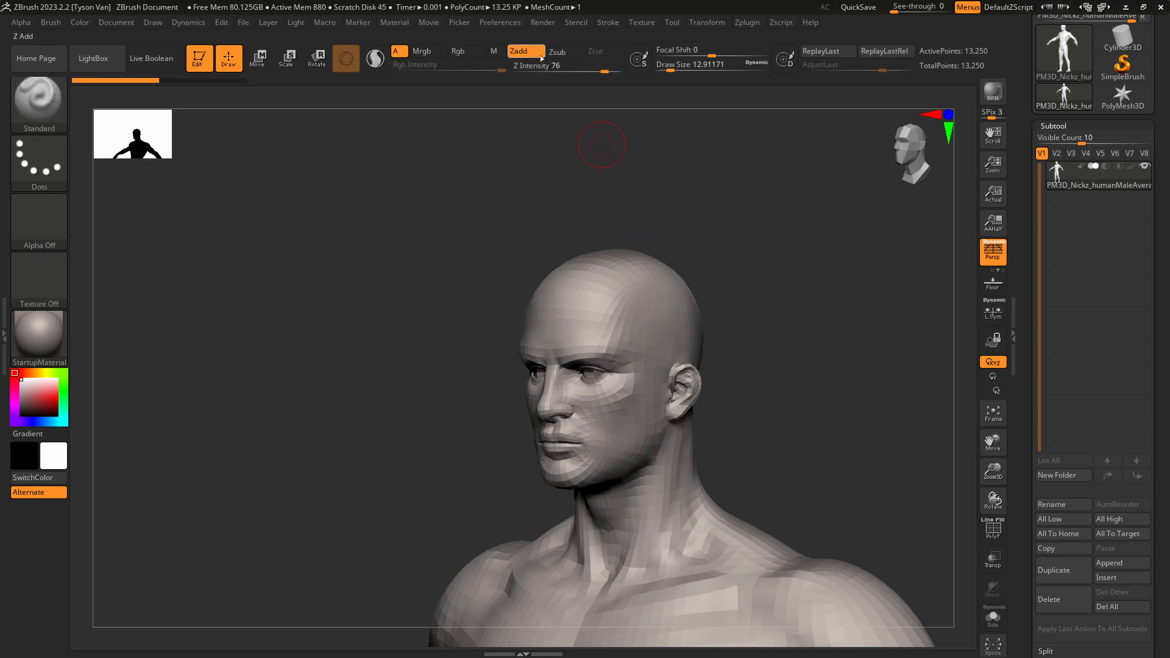
{"action": "mouse_move", "coordinate": [661, 302]}
{"action": "left_mouse_down"}
{"action": "mouse_move", "coordinate": [646, 256]}
{"action": "mouse_move", "coordinate": [664, 244]}
{"action": "left_mouse_up"}
{"action": "key", "text": "ctrl"}
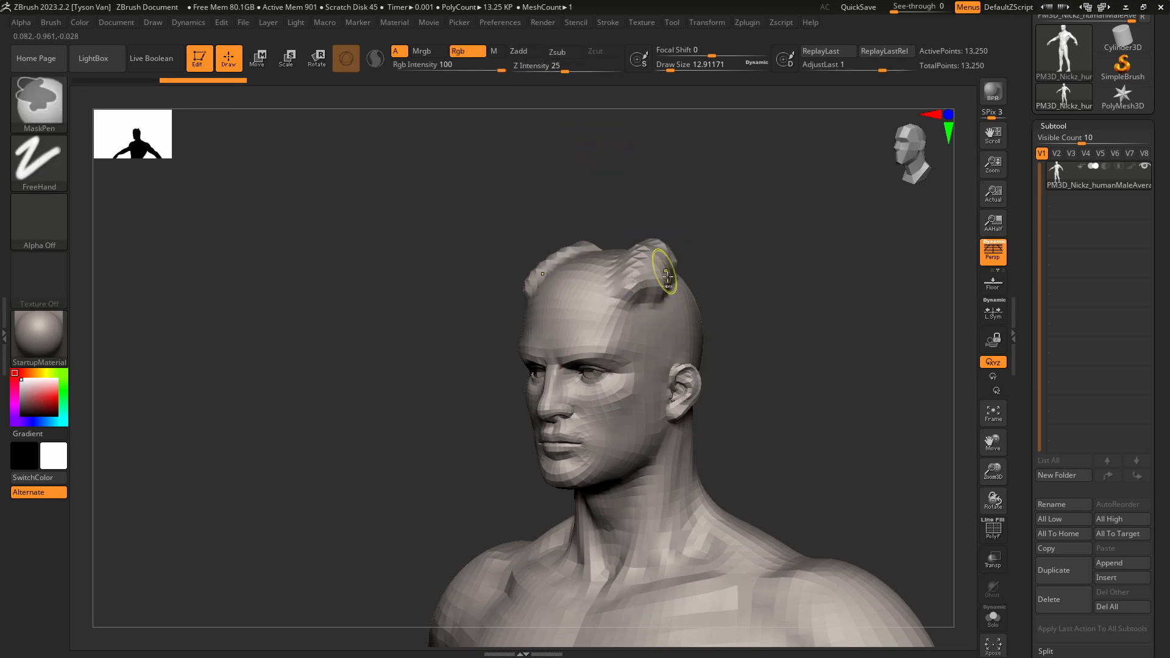
{"action": "key", "text": "ctrl+z"}
{"action": "key", "text": "ctrl+z"}
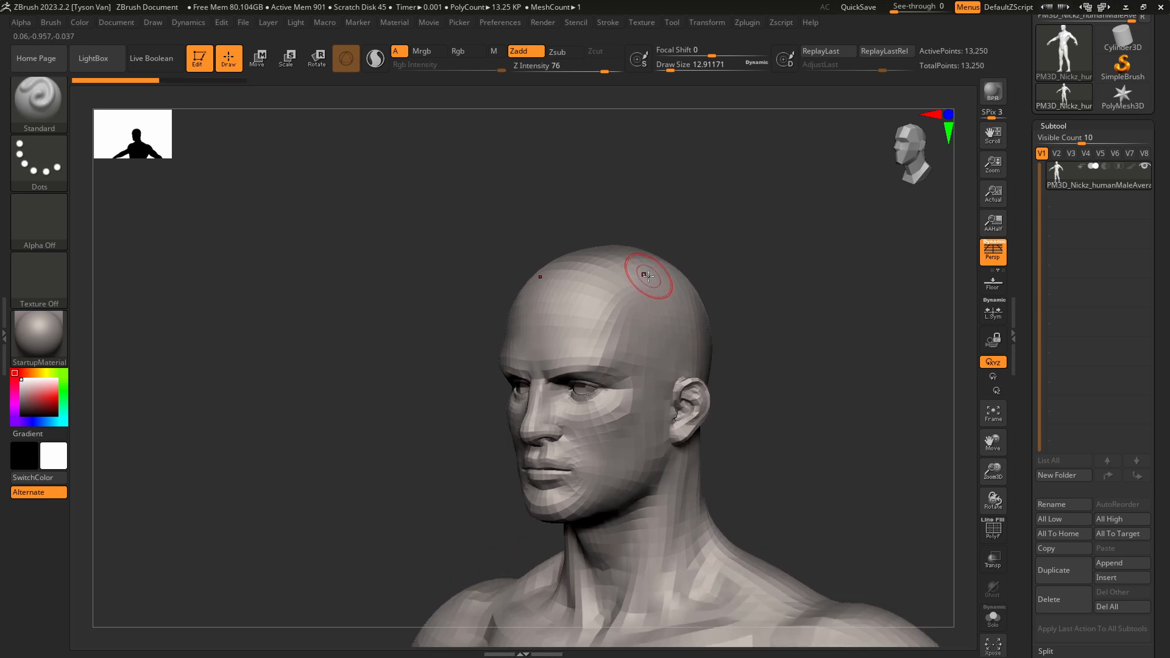
Enlarge the draw size to about 64.9, try a stroke on the head, and undo it.
{"action": "key", "text": "b"}
{"action": "key", "text": "Escape"}
{"action": "key", "text": "s"}
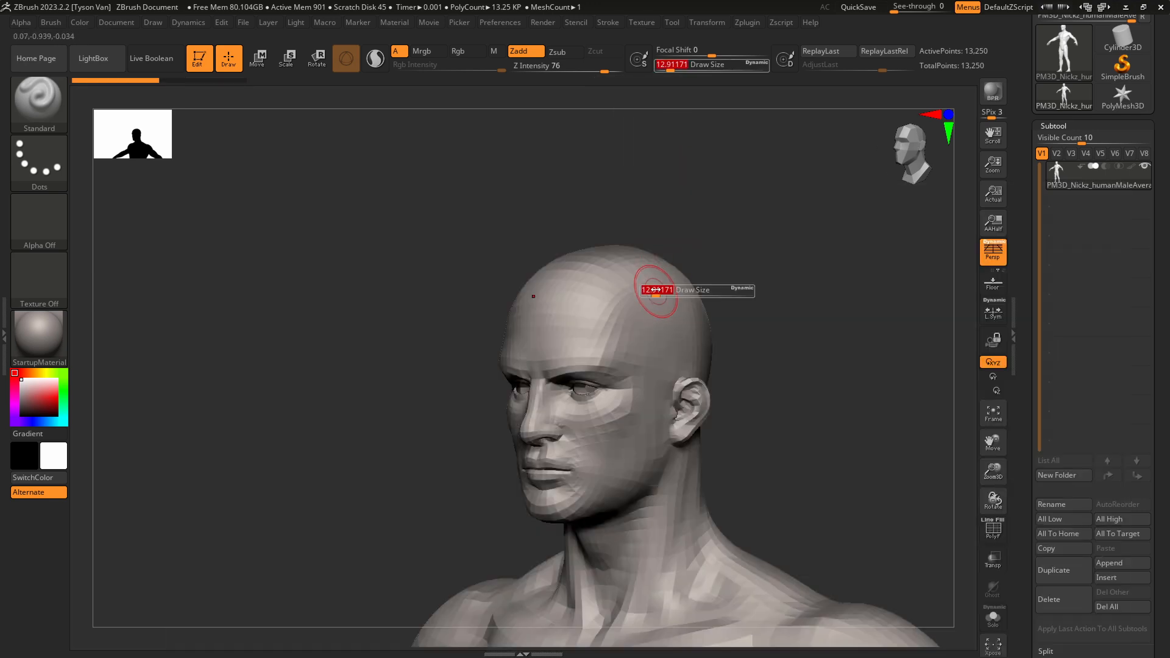
{"action": "left_click_drag", "start_coordinate": [695, 64], "coordinate": [722, 65]}
{"action": "key", "text": "s"}
{"action": "left_click_drag", "start_coordinate": [659, 298], "coordinate": [657, 298]}
{"action": "mouse_move", "coordinate": [655, 305]}
{"action": "left_mouse_down"}
{"action": "mouse_move", "coordinate": [662, 313]}
{"action": "mouse_move", "coordinate": [701, 274]}
{"action": "mouse_move", "coordinate": [743, 360]}
{"action": "left_mouse_up"}
{"action": "key", "text": "ctrl+z"}
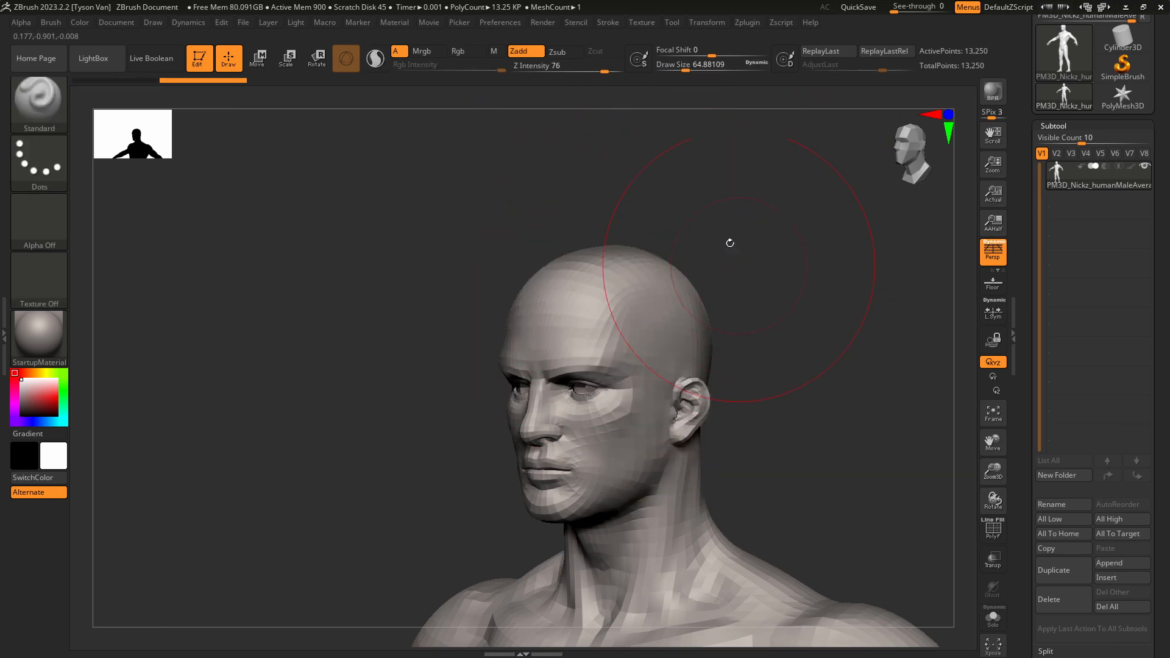
Try a one-sided stroke on the head with symmetry off and a draw size of about 26.9, and undo it.
{"action": "key", "text": "s"}
{"action": "key", "text": "x"}
{"action": "mouse_move", "coordinate": [654, 295]}
{"action": "left_mouse_down"}
{"action": "mouse_move", "coordinate": [643, 293]}
{"action": "mouse_move", "coordinate": [668, 274]}
{"action": "left_mouse_up"}
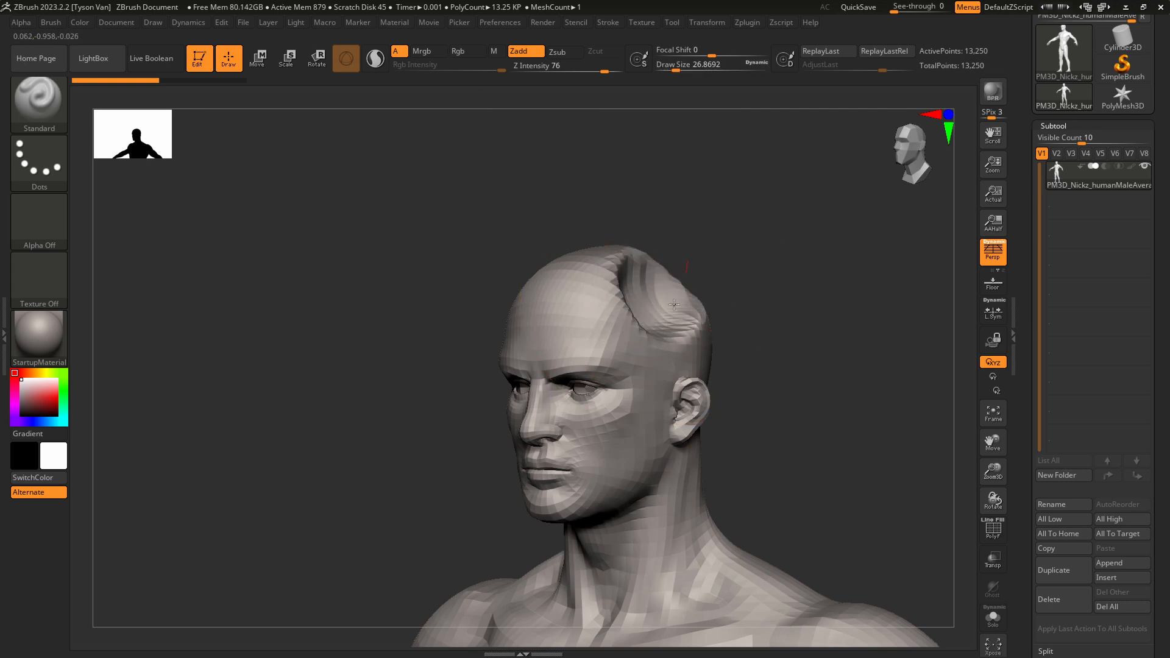
{"action": "key", "text": "ctrl+z"}
Set the brush's draw size to about 20.
{"action": "key", "text": "s"}
{"action": "left_click_drag", "start_coordinate": [673, 64], "coordinate": [677, 64]}
{"action": "key", "text": "s"}
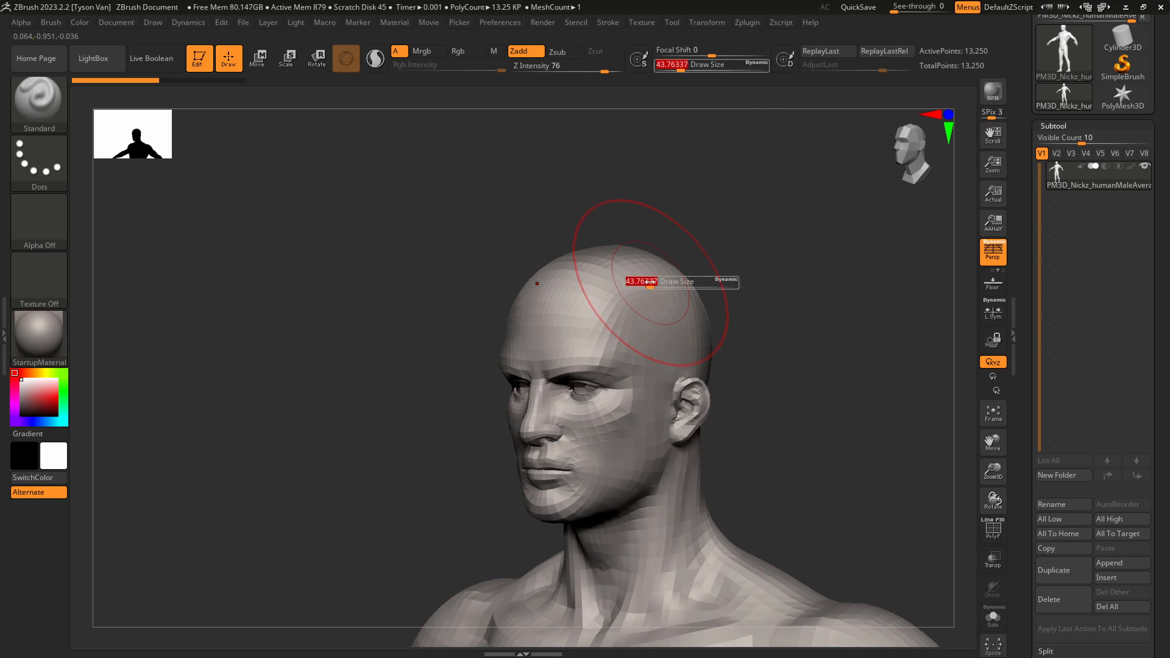
{"action": "left_click_drag", "start_coordinate": [650, 284], "coordinate": [641, 284]}
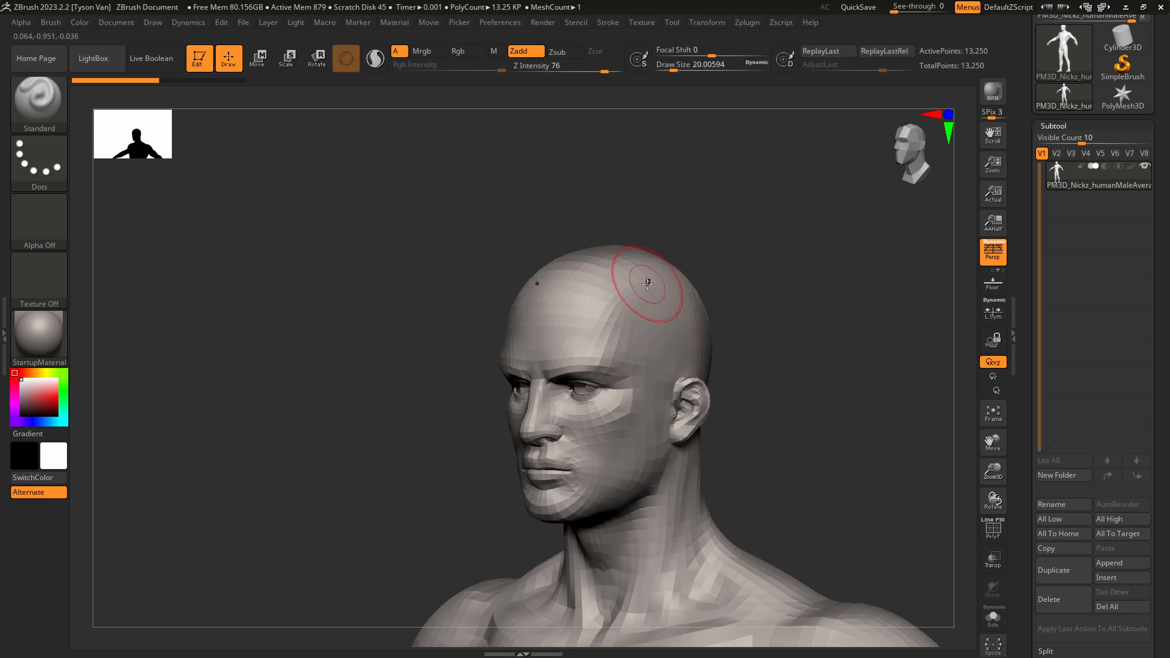
Set the Focal Shift to 86 and test a stroke on the head, leaving it undone.
{"action": "left_click_drag", "start_coordinate": [683, 232], "coordinate": [668, 205], "text": "alt"}
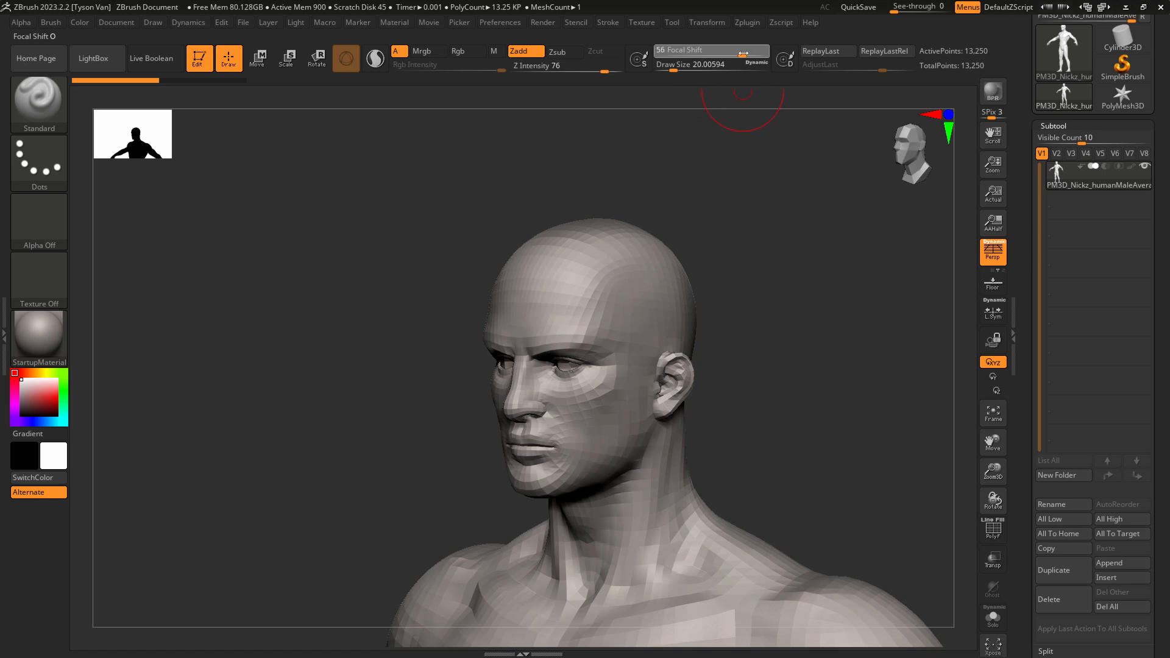
{"action": "left_click_drag", "start_coordinate": [752, 53], "coordinate": [757, 53]}
{"action": "mouse_move", "coordinate": [626, 261]}
{"action": "left_mouse_down"}
{"action": "mouse_move", "coordinate": [617, 220]}
{"action": "mouse_move", "coordinate": [650, 234]}
{"action": "mouse_move", "coordinate": [651, 251]}
{"action": "left_mouse_up"}
{"action": "key", "text": "ctrl+z"}
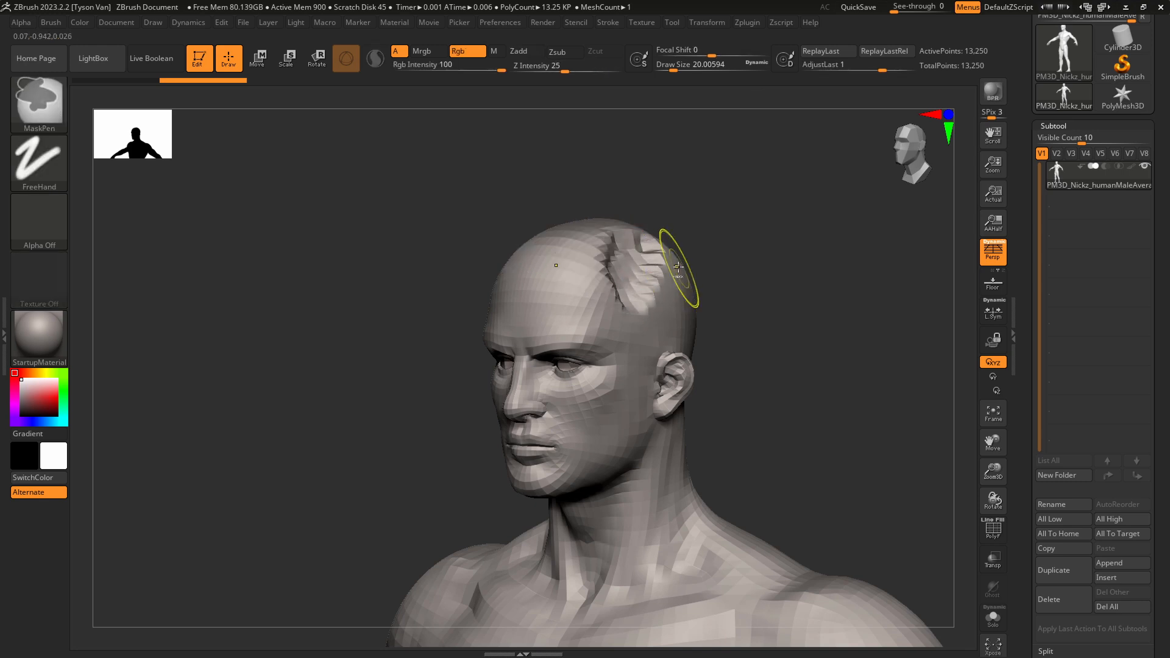
{"action": "key", "text": "ctrl+z"}
{"action": "key", "text": "ctrl+z"}
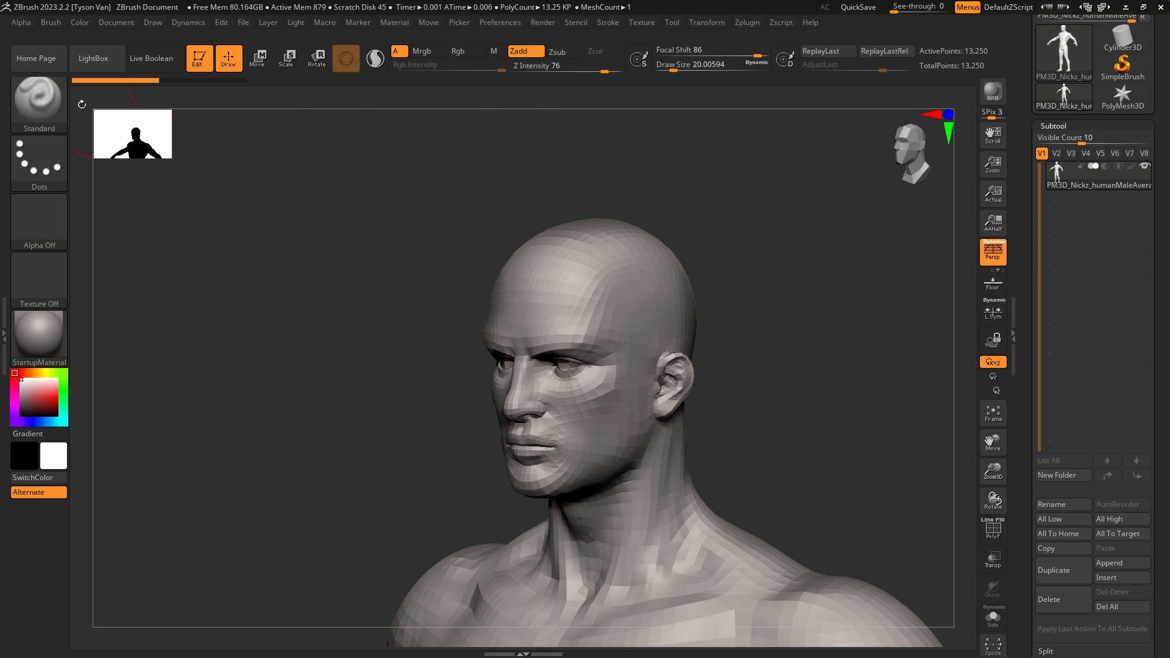
Browse the available 3D sculpting brushes without choosing one, and return to viewing the figure's upper body.
{"action": "left_click", "coordinate": [41, 97]}
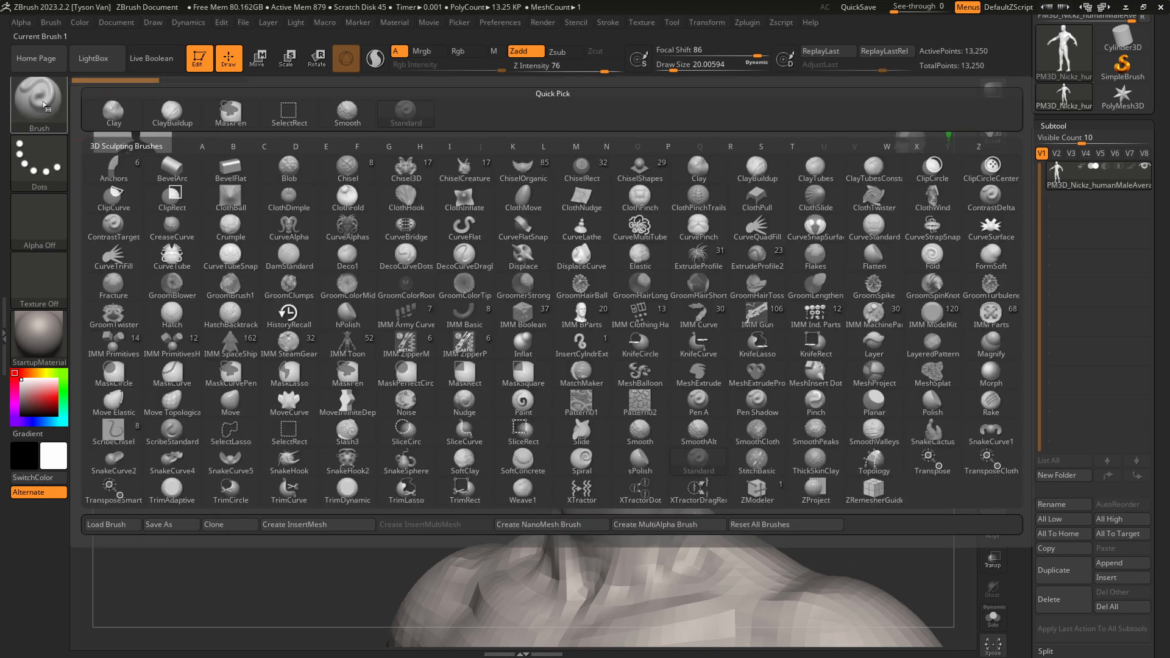
{"action": "left_click", "coordinate": [43, 95]}
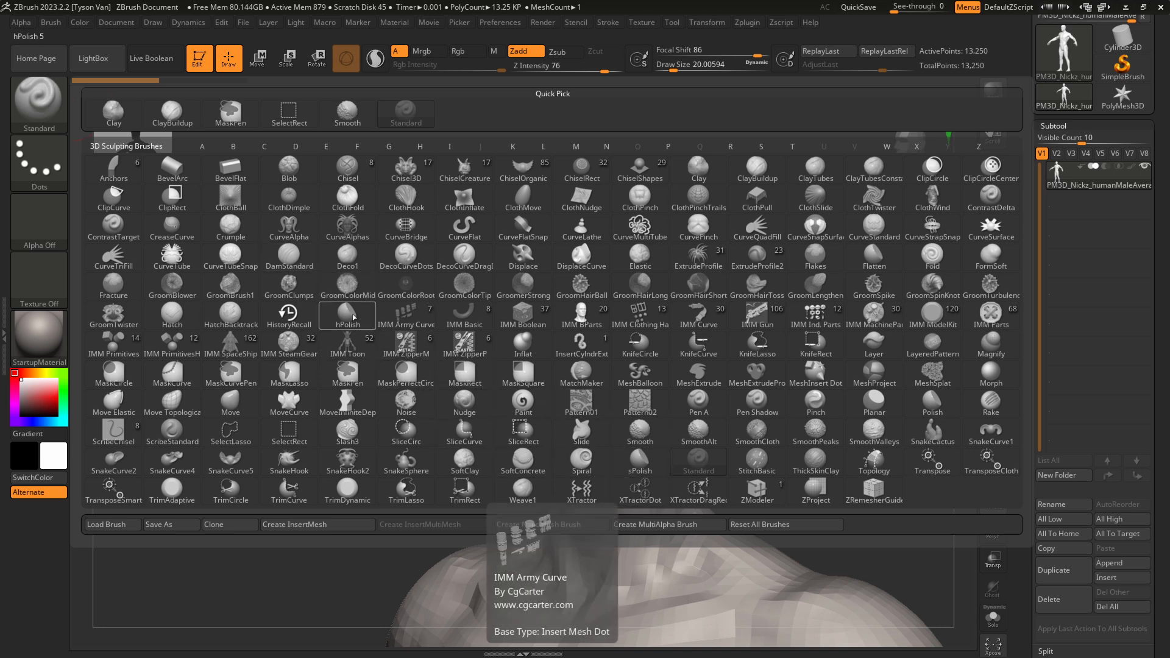
{"action": "mouse_move", "coordinate": [751, 435]}
{"action": "left_mouse_down", "text": "alt"}
{"action": "mouse_move", "coordinate": [734, 386]}
{"action": "mouse_move", "coordinate": [632, 442]}
{"action": "left_mouse_up", "text": "alt"}
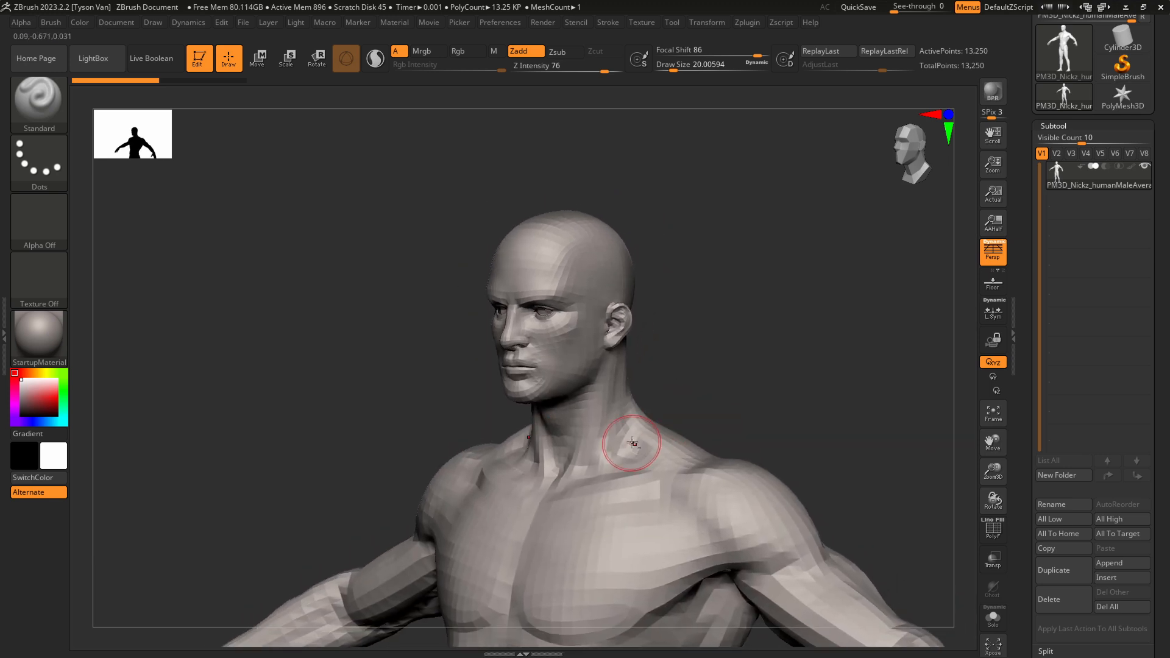
{"action": "left_click_drag", "start_coordinate": [675, 338], "coordinate": [704, 295], "text": "alt"}
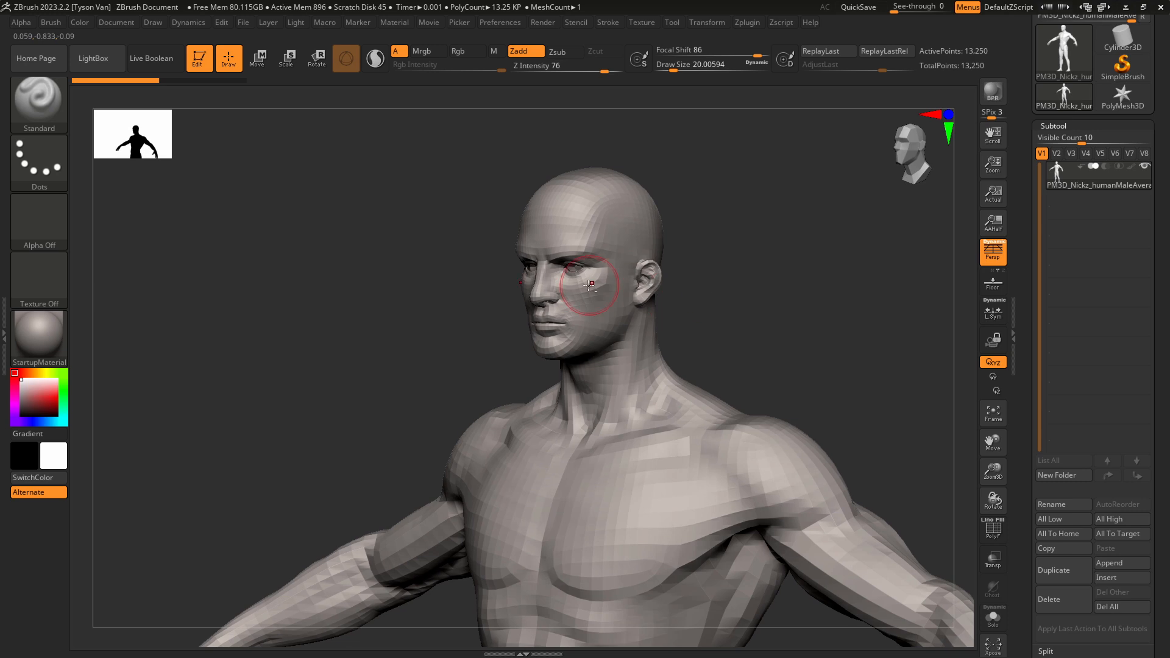
Dock the Brush palette beside the canvas and reframe the figure's upper body.
{"action": "left_click", "coordinate": [52, 23]}
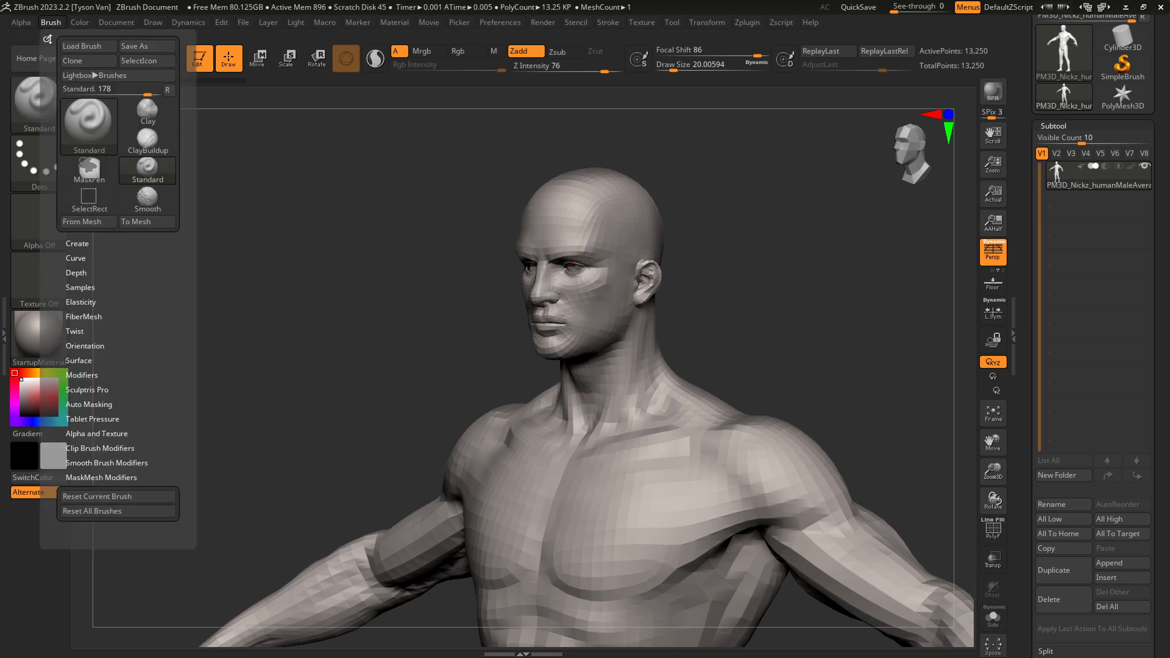
{"action": "left_click", "coordinate": [47, 38]}
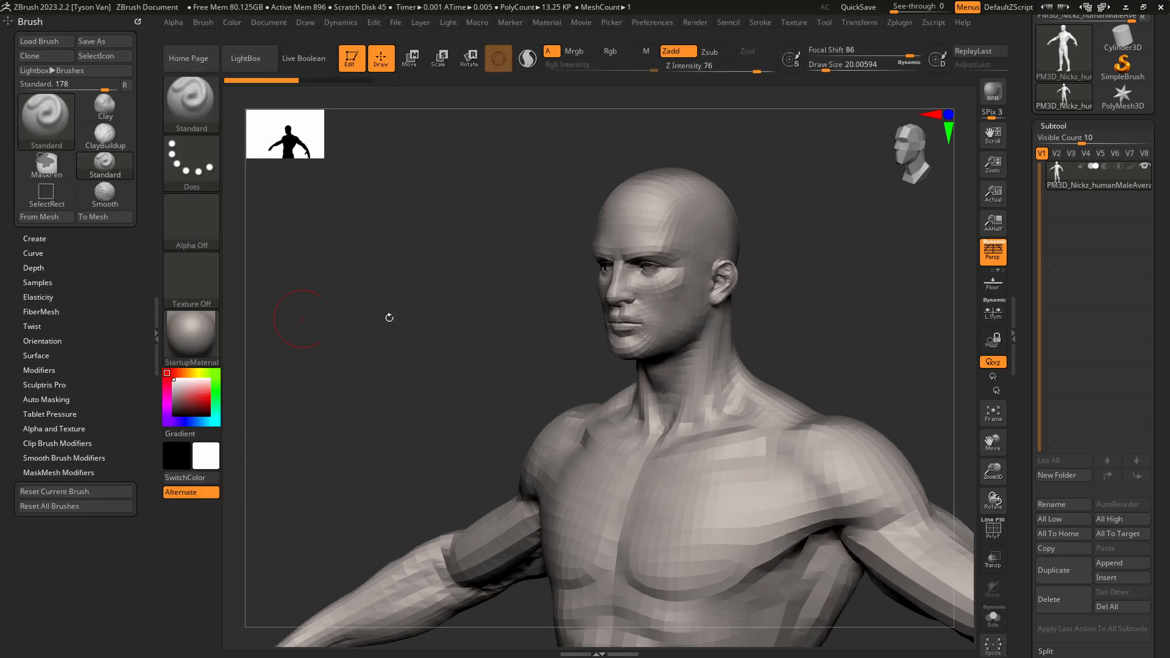
{"action": "left_click_drag", "start_coordinate": [589, 354], "coordinate": [624, 347]}
Select the ClayBuildup brush, and replace it with the Move Topological brush.
{"action": "left_click", "coordinate": [198, 107]}
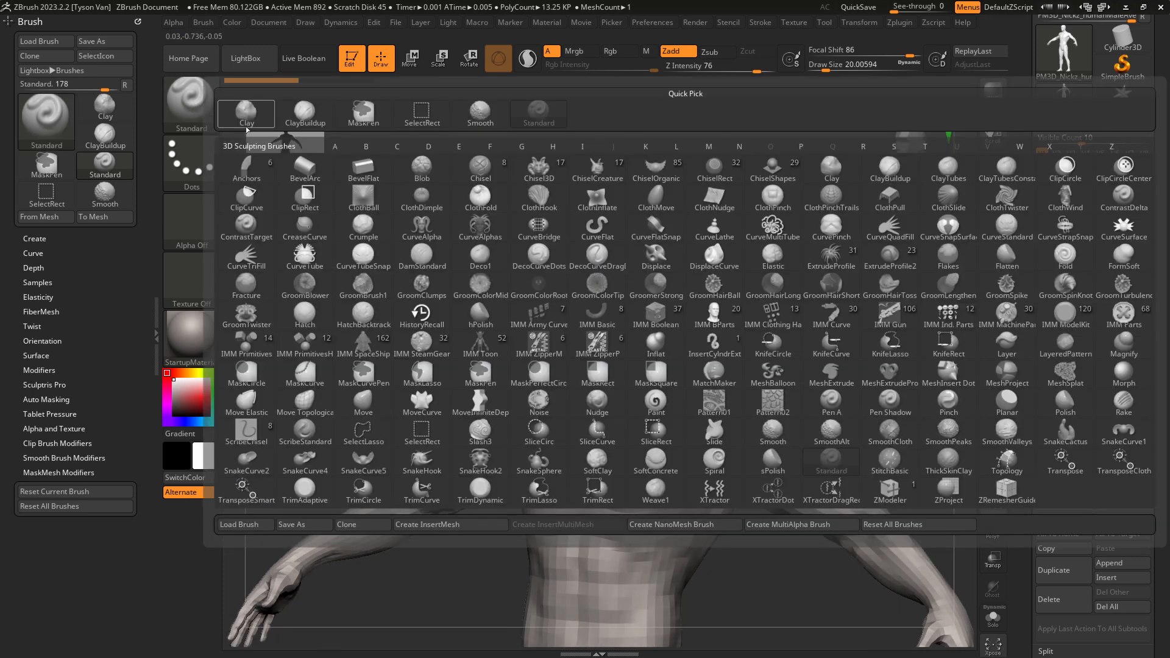
{"action": "left_click", "coordinate": [304, 112]}
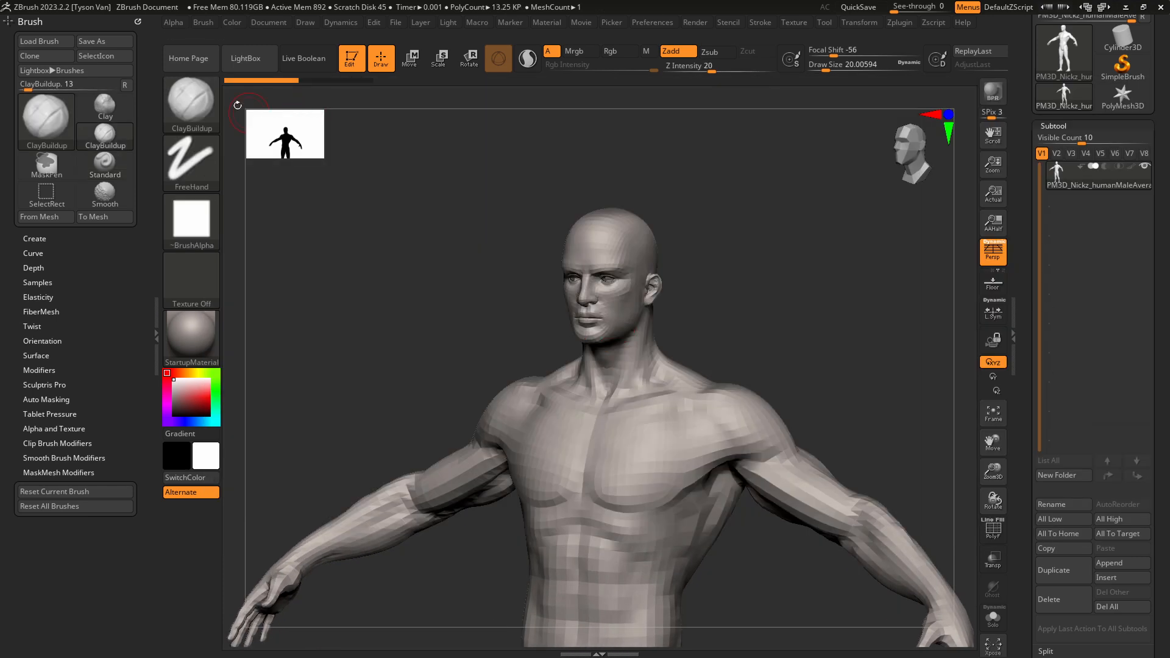
{"action": "left_click", "coordinate": [192, 101]}
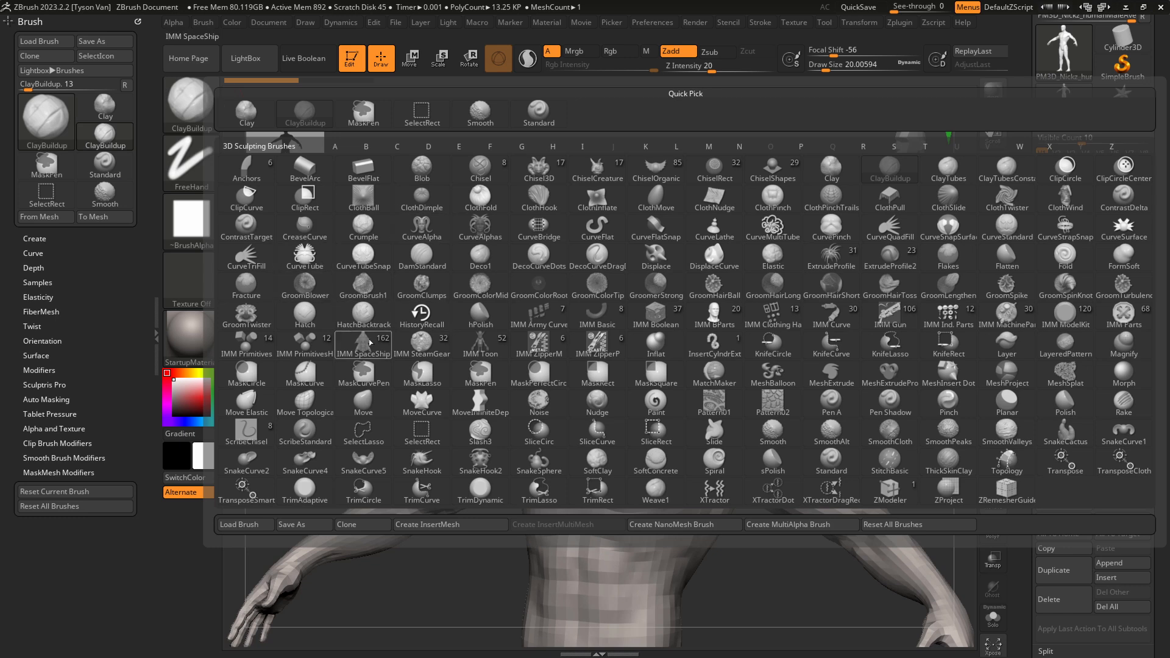
{"action": "left_click", "coordinate": [314, 404]}
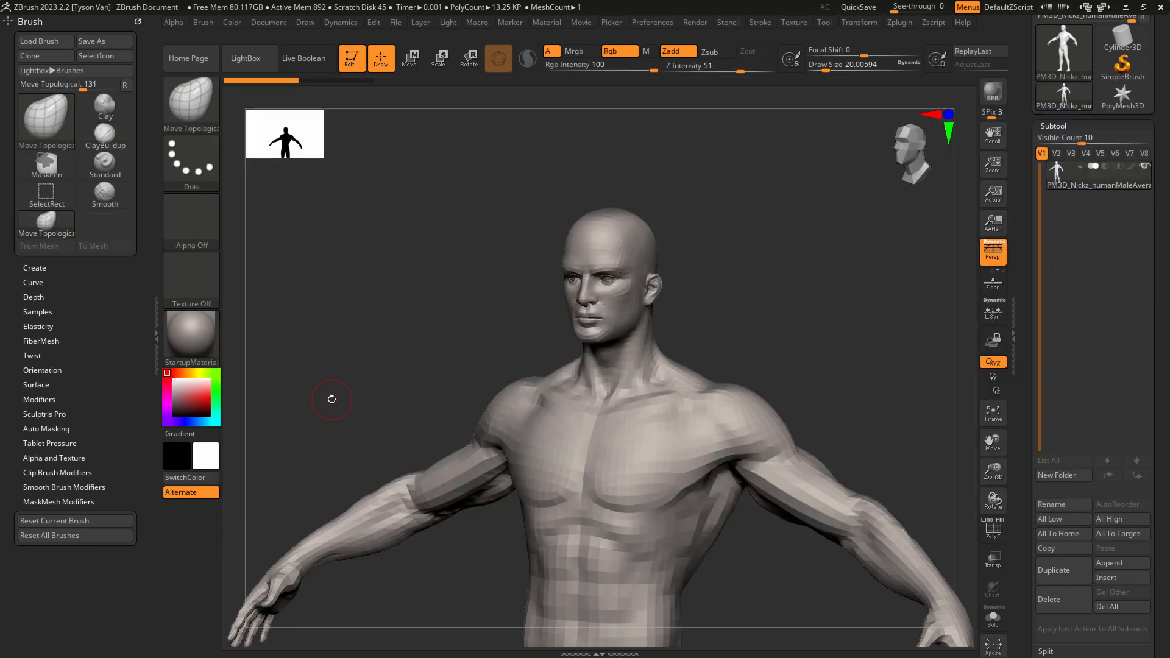
Choose the SnakeHook brush from the brushes starting with S, and skip its SculptrisPro note until the next restart.
{"action": "left_click", "coordinate": [191, 102]}
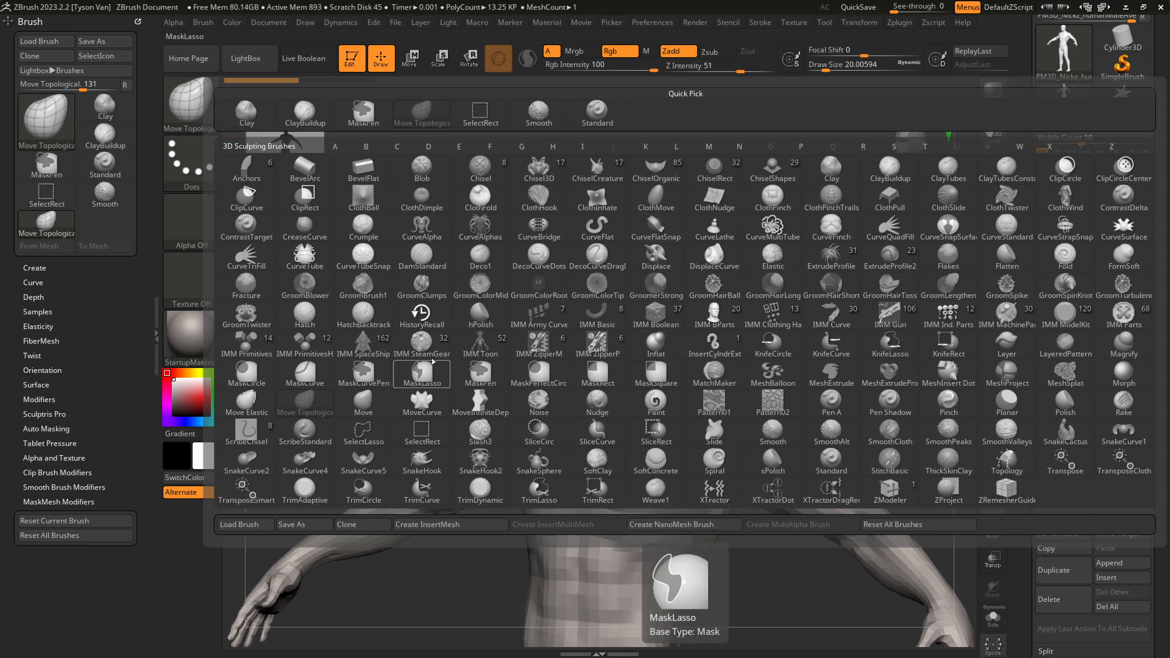
{"action": "key", "text": "s"}
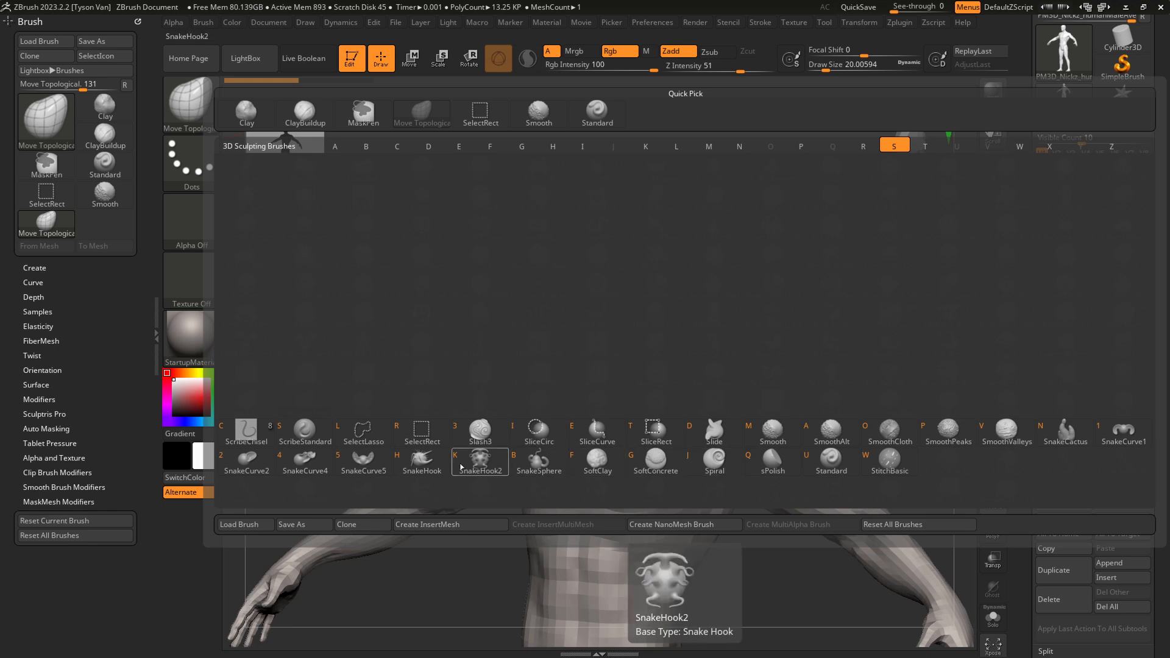
{"action": "left_click", "coordinate": [407, 464]}
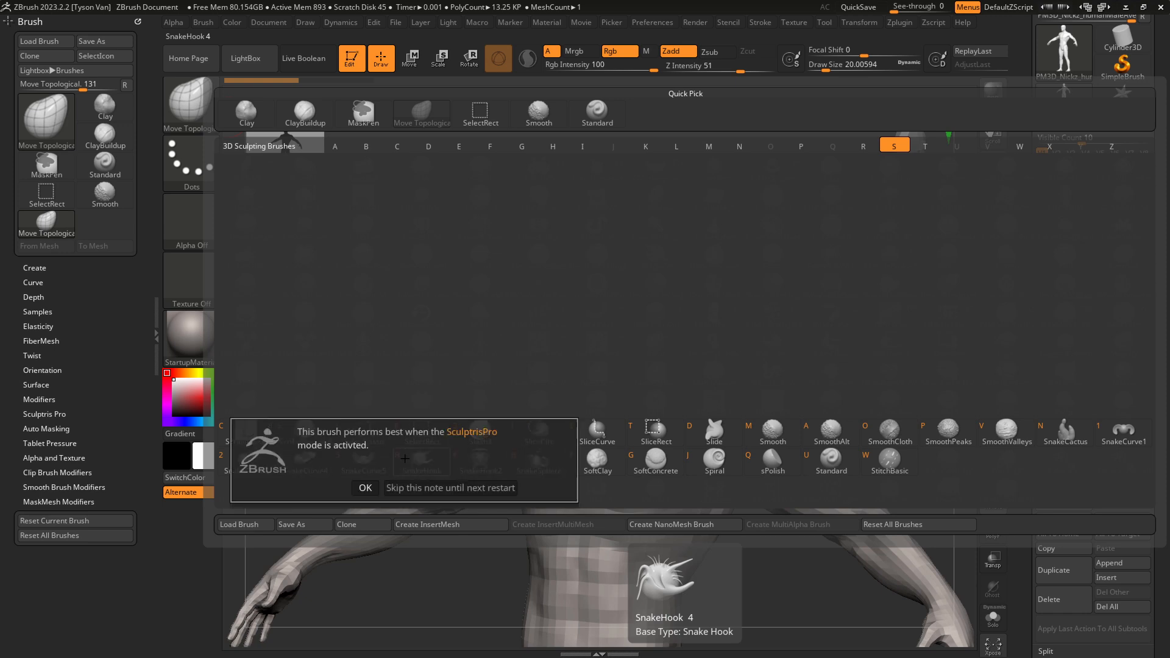
{"action": "left_click", "coordinate": [420, 488]}
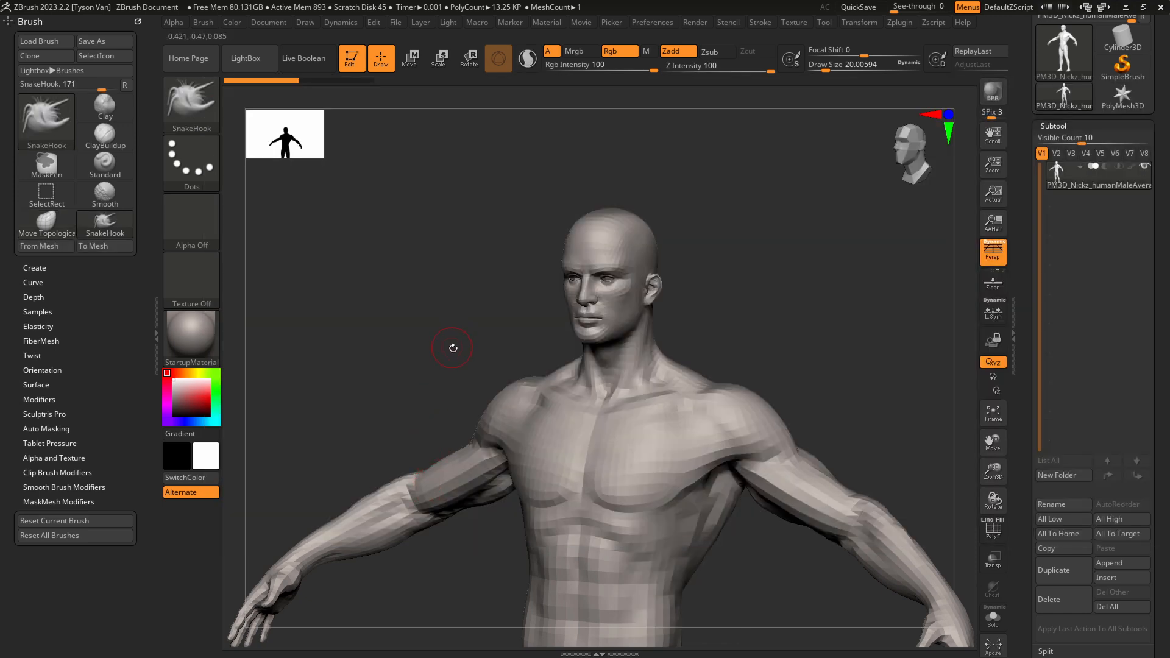
Choose the Move Topological brush from the brushes starting with M.
{"action": "left_click", "coordinate": [204, 101]}
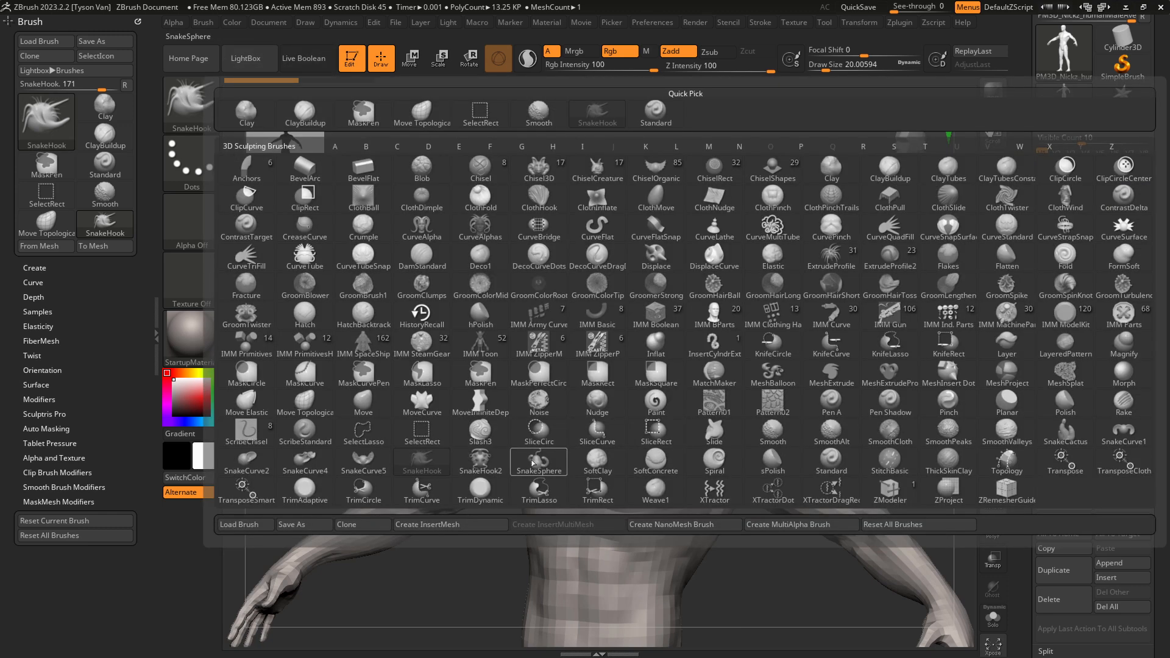
{"action": "key", "text": "m"}
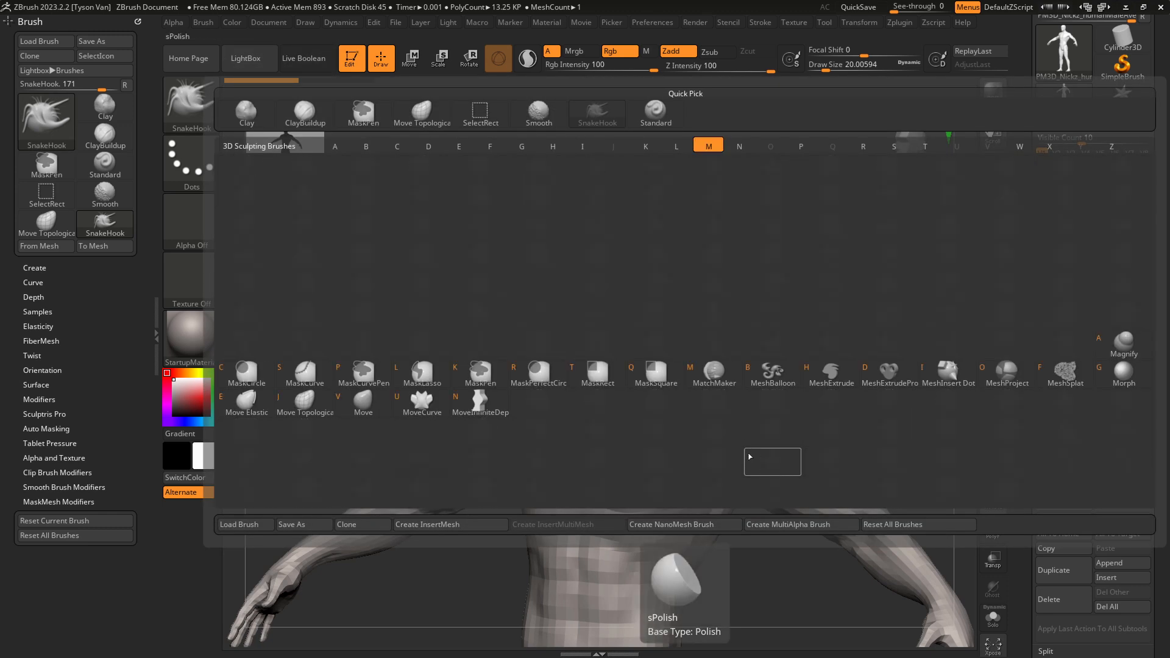
{"action": "left_click", "coordinate": [309, 401]}
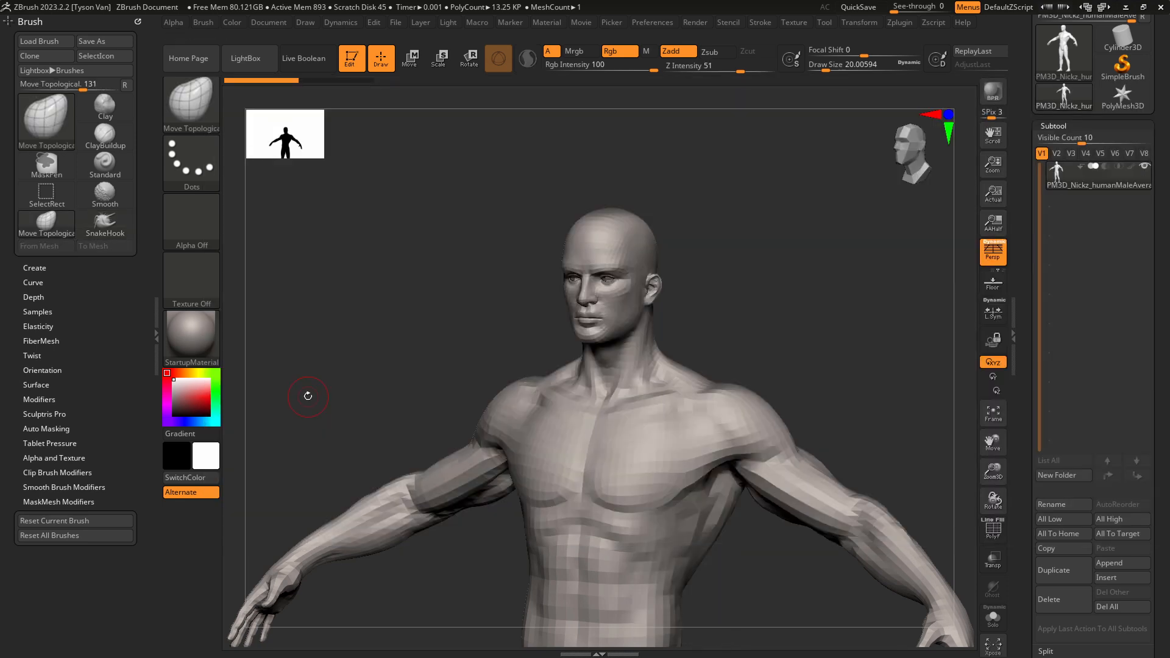
Add the hPolish brush to the recently used brushes by choosing it for sculpting.
{"action": "left_click", "coordinate": [190, 108]}
{"action": "left_click", "coordinate": [517, 368]}
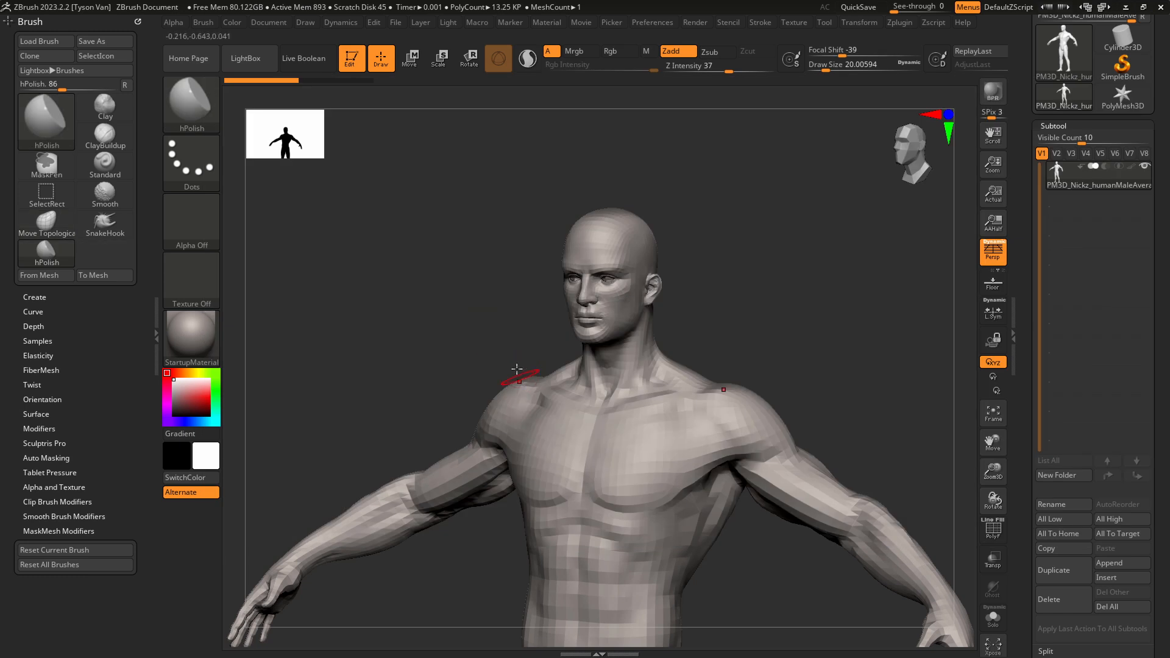
{"action": "left_click", "coordinate": [213, 116]}
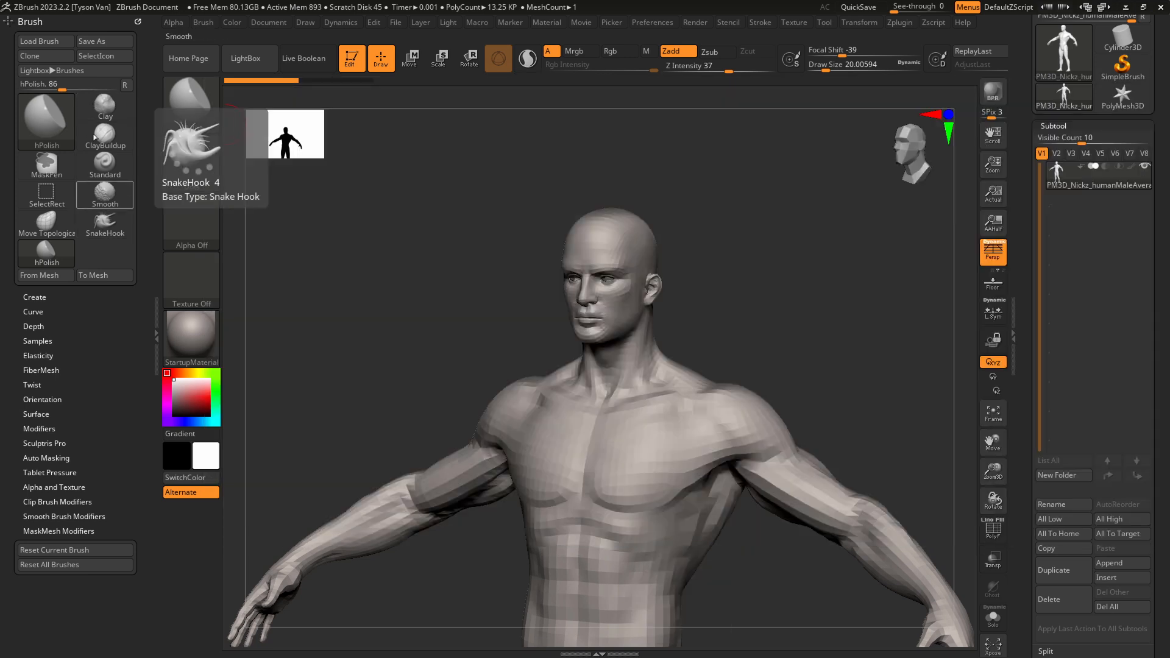
{"action": "left_click", "coordinate": [105, 114]}
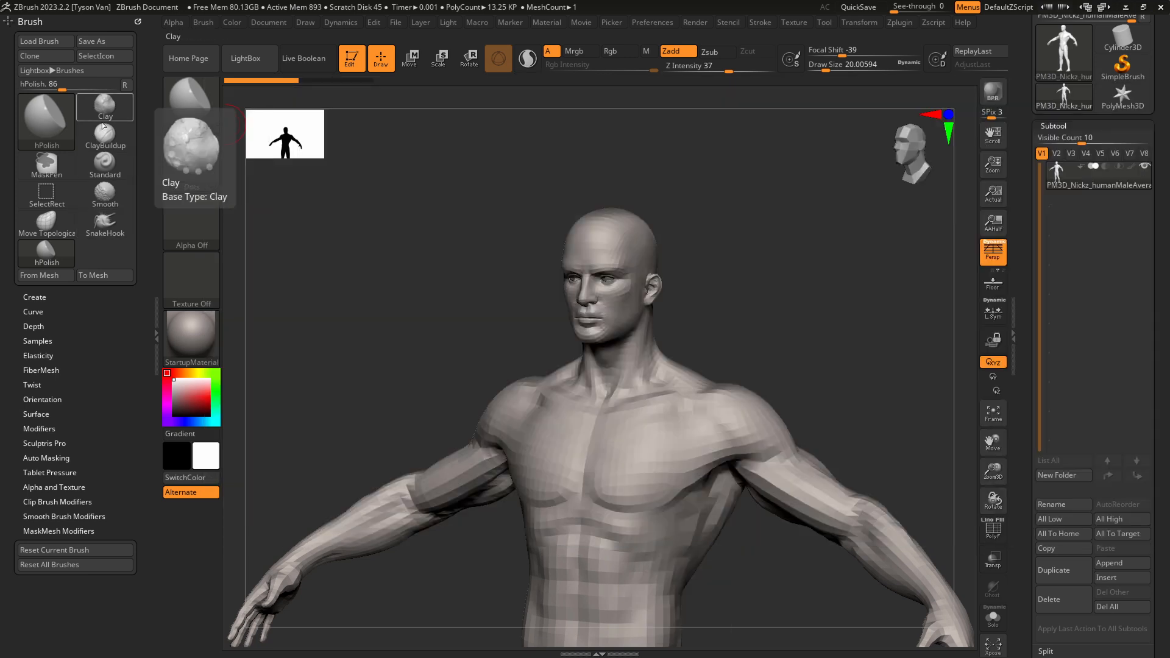
Choose the Pinch brush, and look over the remaining sculpting brushes without picking another one.
{"action": "left_click", "coordinate": [205, 102]}
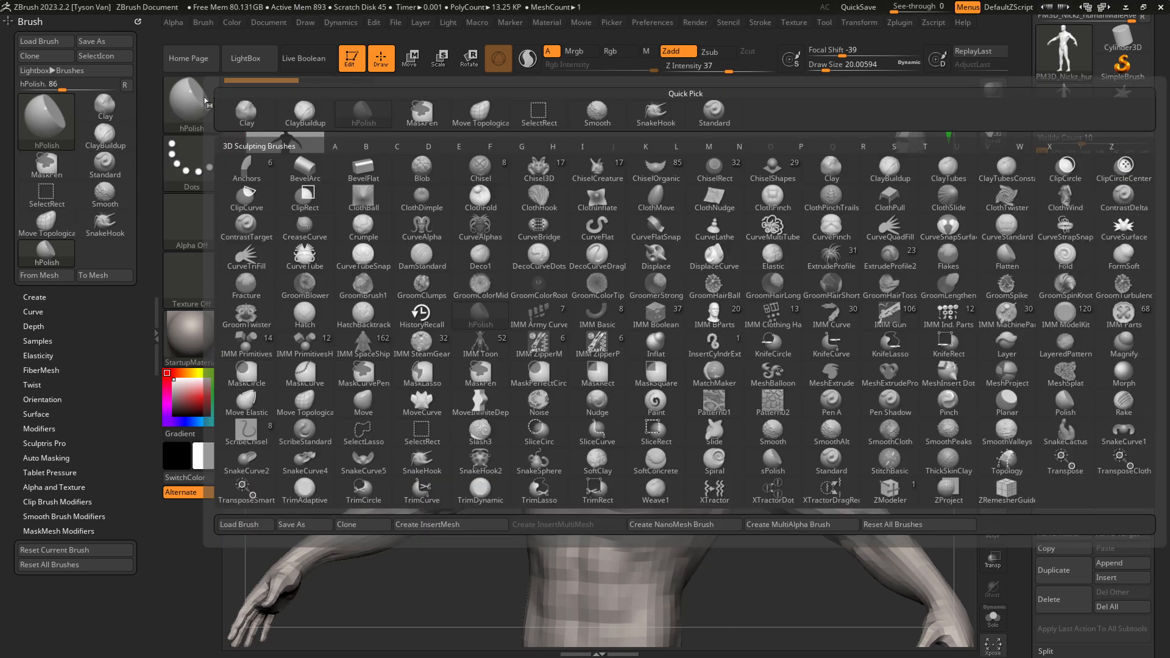
{"action": "left_click", "coordinate": [948, 405]}
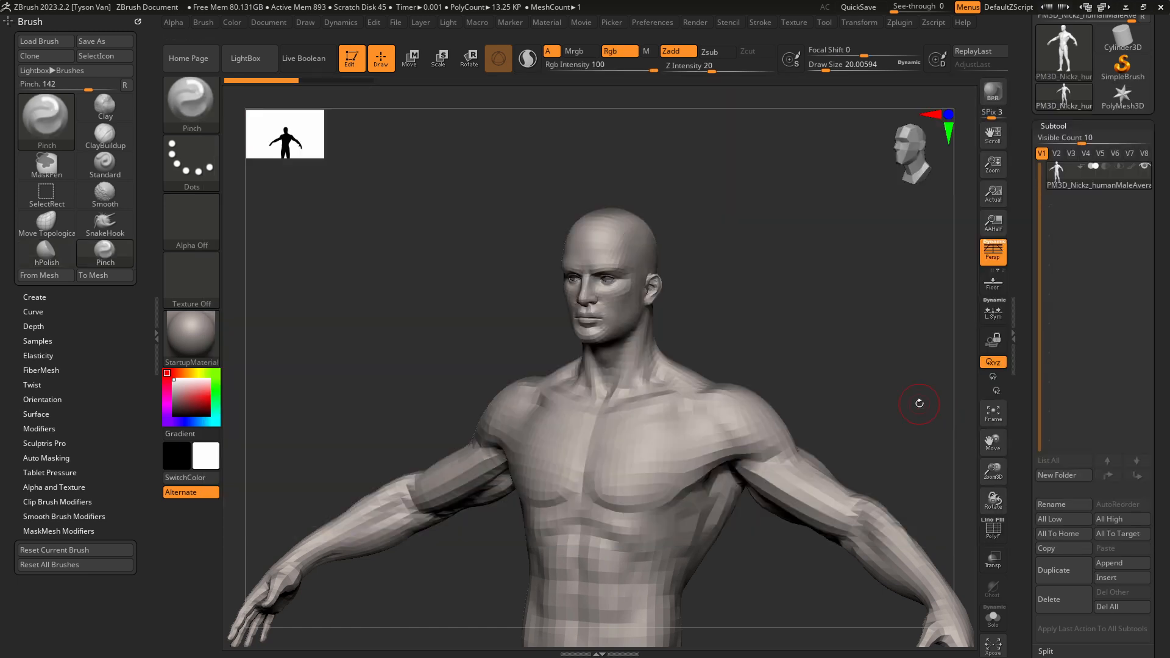
{"action": "left_click", "coordinate": [195, 106]}
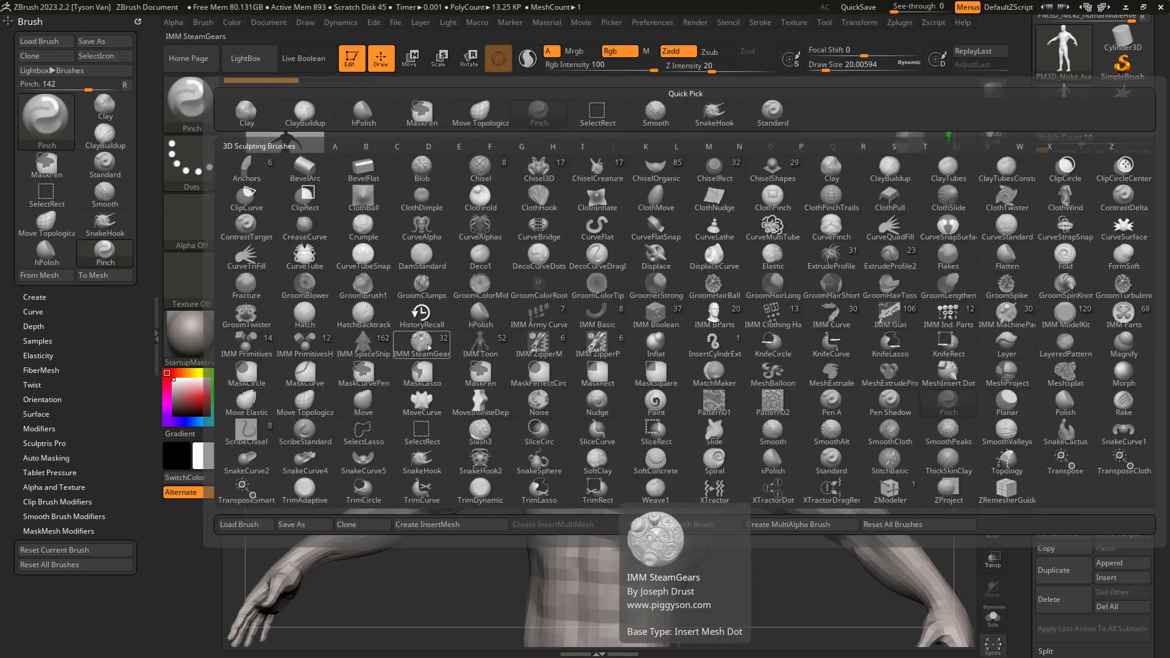
{"action": "key", "text": "Escape"}
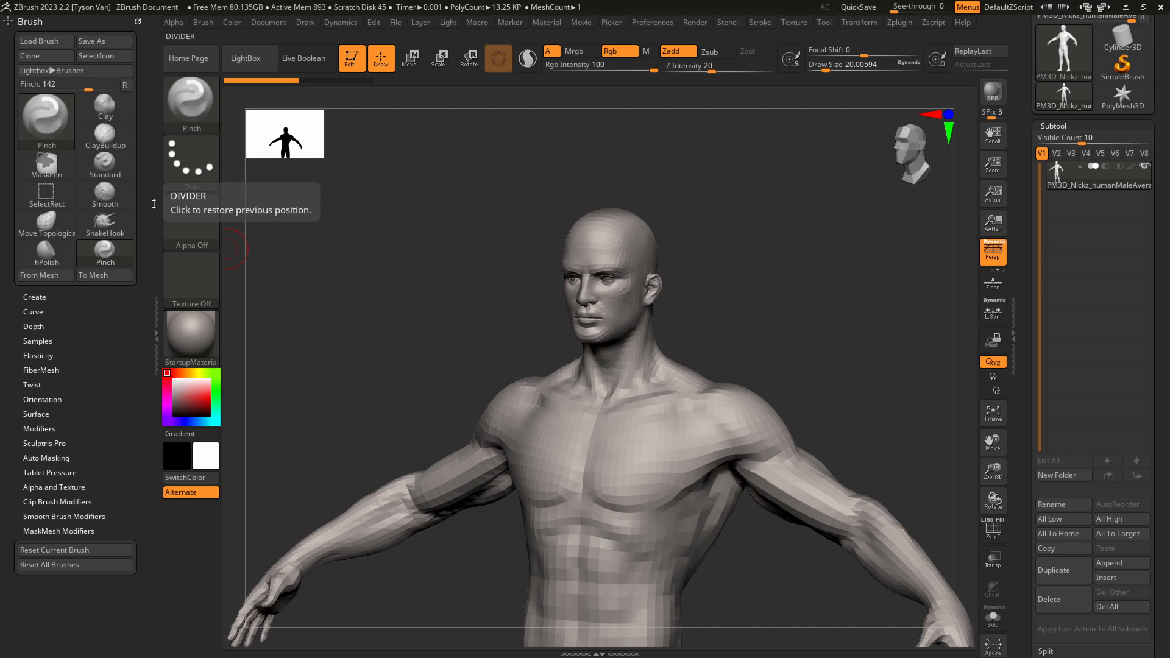
Start a custom hotkey assignment for the Clay brush and cancel it.
{"action": "key", "text": "ctrl"}
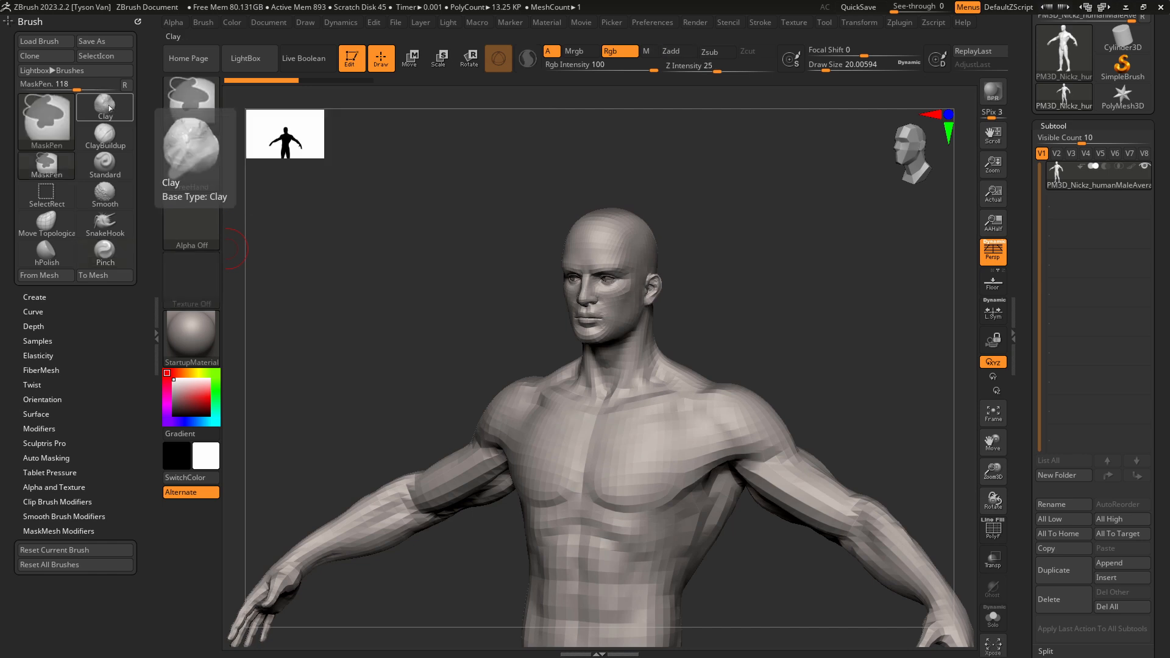
{"action": "left_click", "coordinate": [110, 108], "text": "ctrl+alt"}
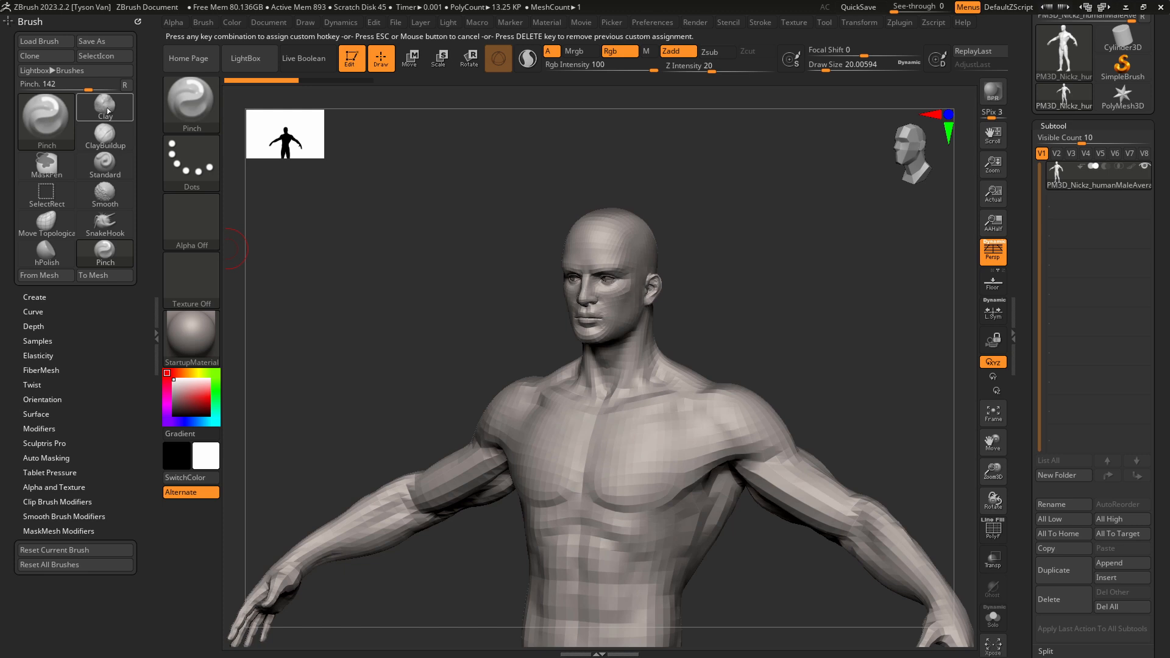
{"action": "key", "text": "Escape"}
Switch to the Standard brush and on to DamStandard with their hotkeys, and assign hotkey 2 to DamStandard.
{"action": "key", "text": "1"}
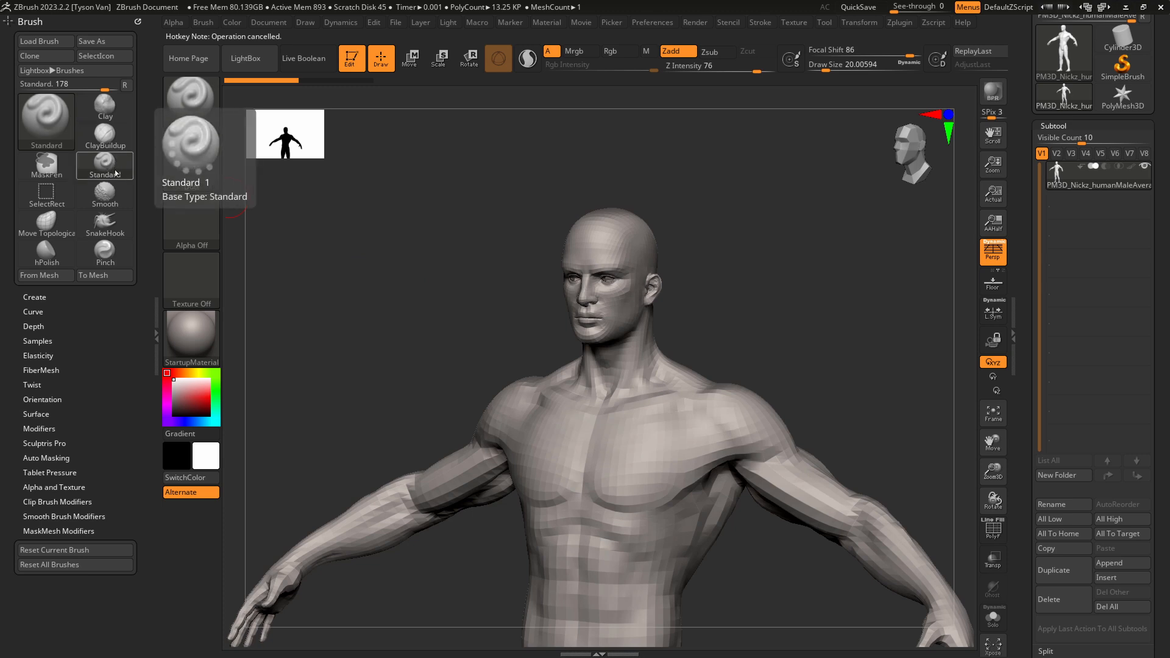
{"action": "key", "text": "2"}
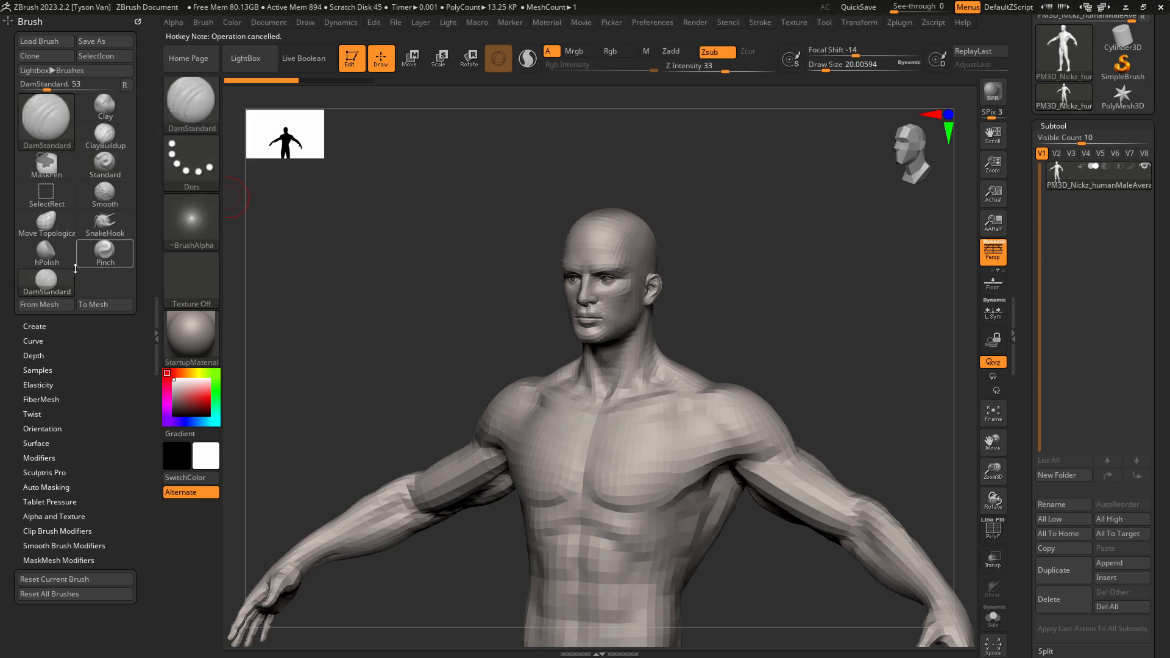
{"action": "mouse_move", "coordinate": [62, 278]}
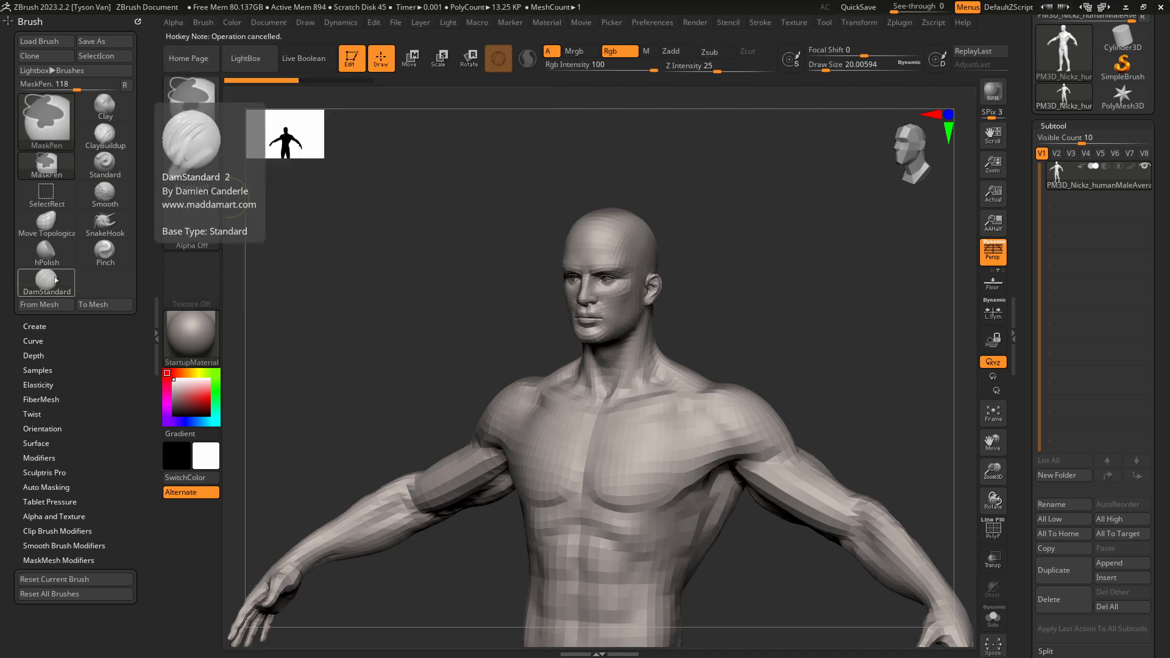
{"action": "left_click", "coordinate": [55, 282], "text": "ctrl+alt"}
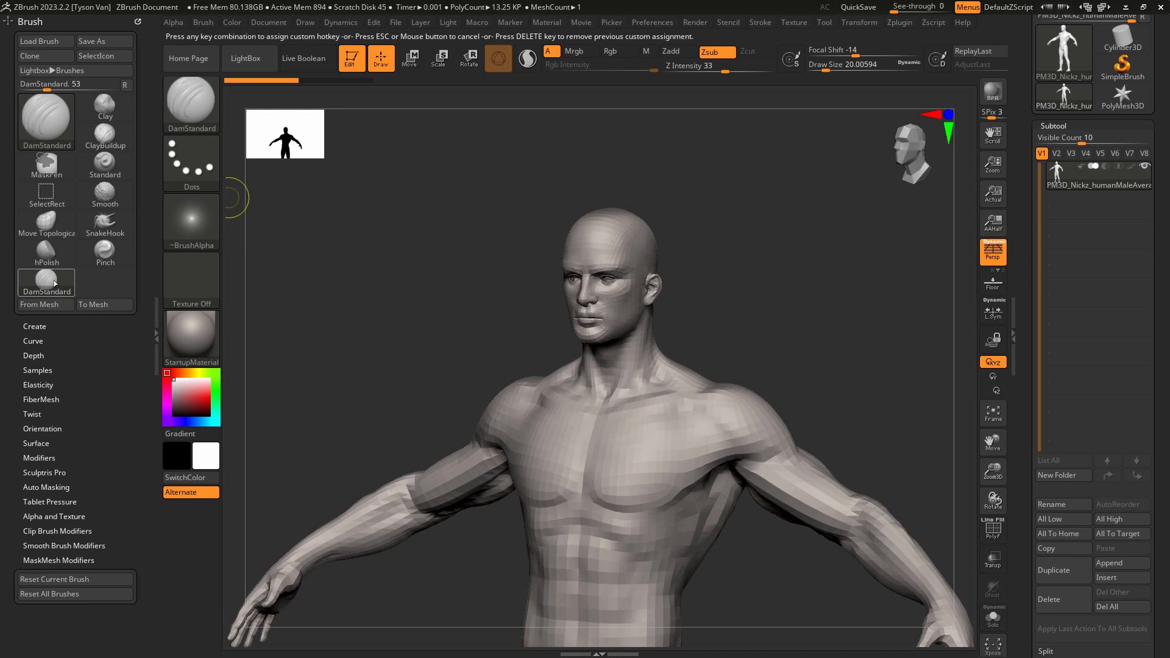
{"action": "key", "text": "2"}
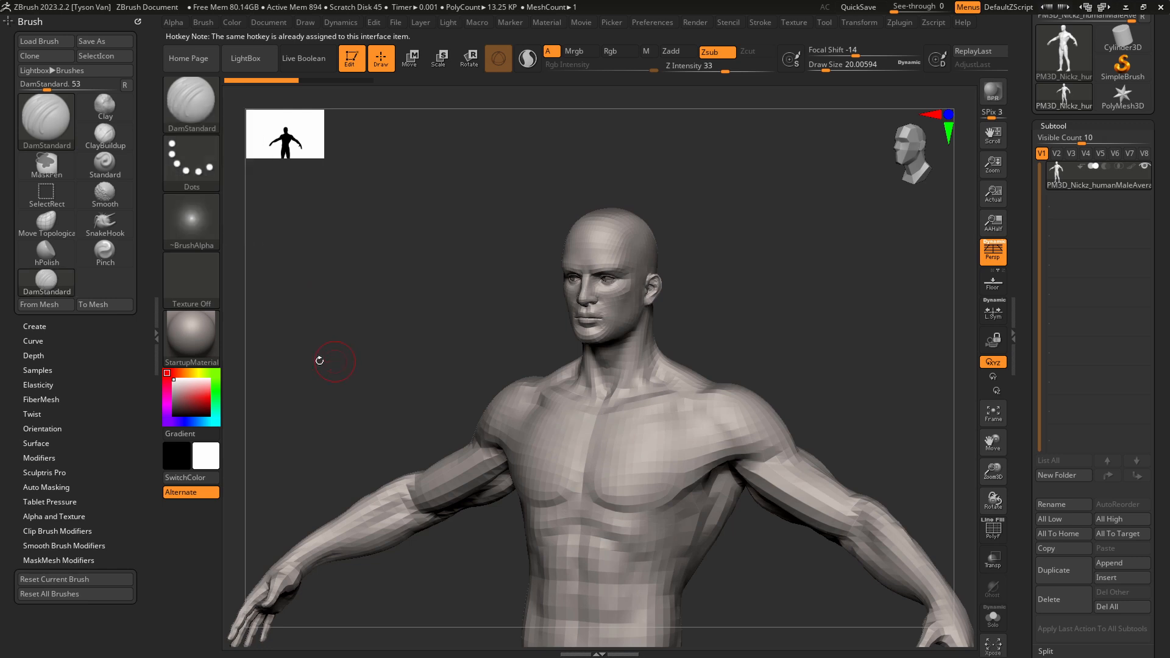
Switch to the ClayBuildup brush, start a custom hotkey assignment for it and cancel it.
{"action": "key", "text": "1"}
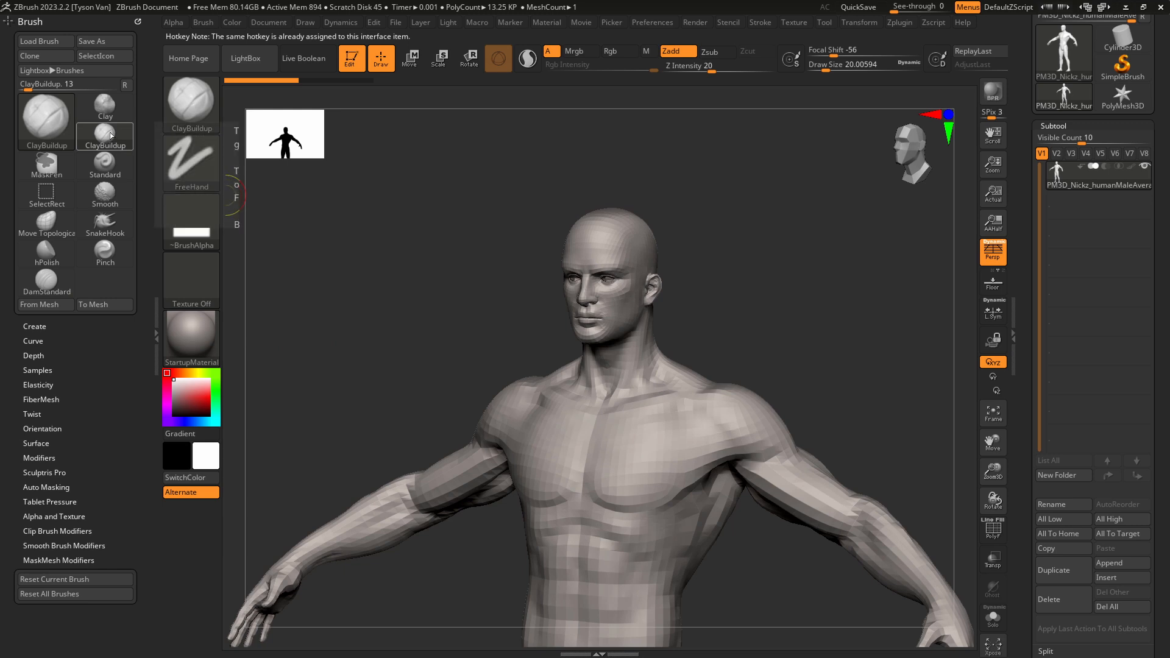
{"action": "left_click", "coordinate": [110, 135], "text": "ctrl+alt"}
{"action": "left_click", "coordinate": [459, 280]}
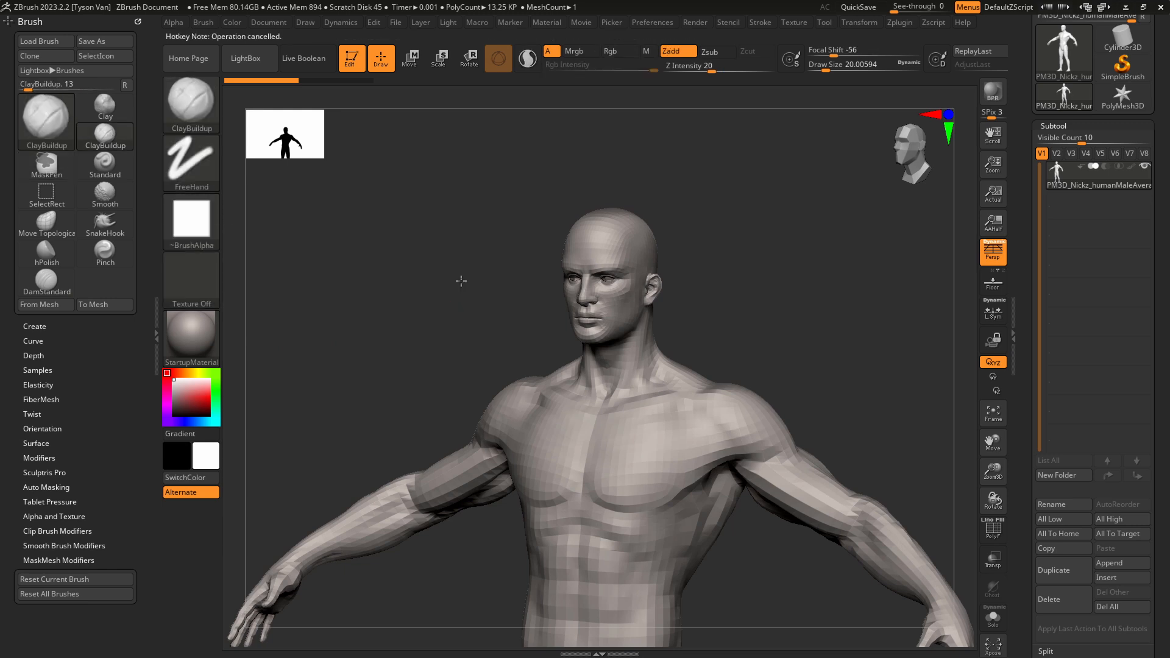
{"action": "left_click_drag", "start_coordinate": [460, 280], "coordinate": [465, 274]}
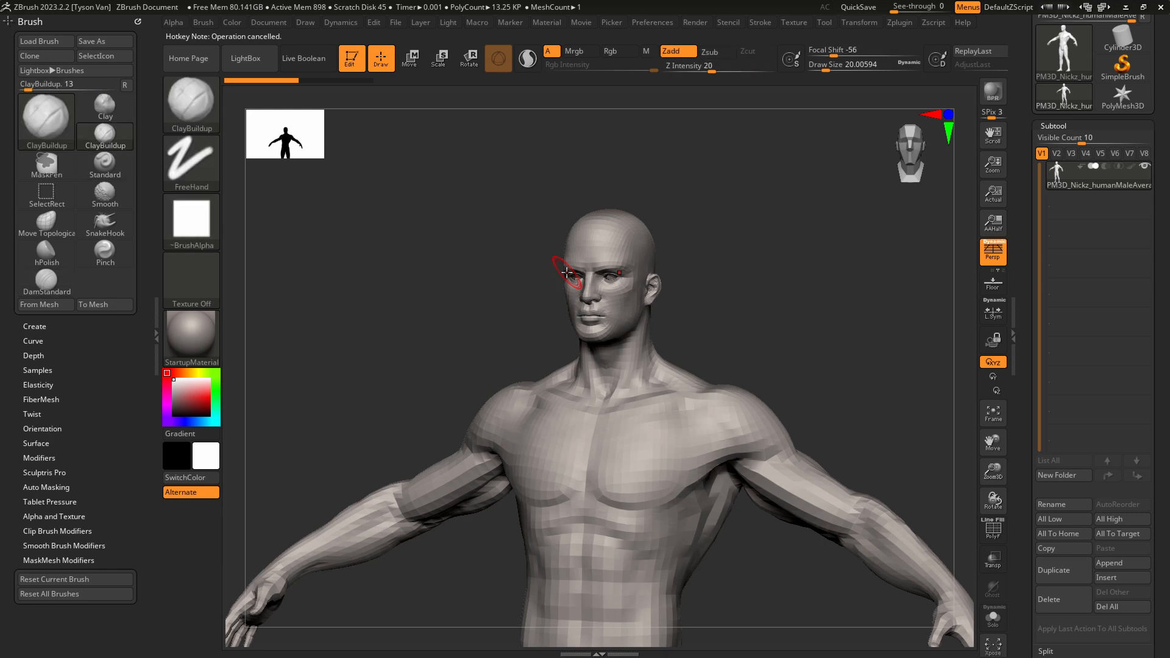
Switch to the SnakeHook brush and enlarge its Draw Size to about 128 over the figure's shoulder.
{"action": "key", "text": "b"}
{"action": "key", "text": "s"}
{"action": "key", "text": "h"}
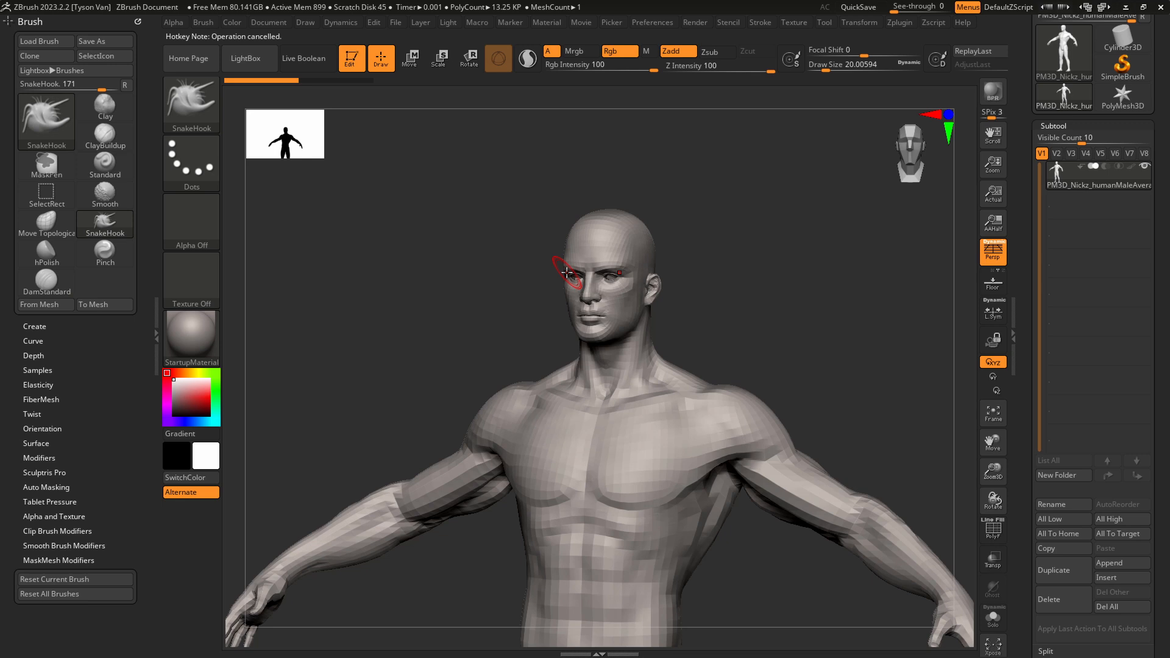
{"action": "mouse_move", "coordinate": [734, 318]}
{"action": "left_mouse_down", "text": "alt"}
{"action": "mouse_move", "coordinate": [684, 258]}
{"action": "mouse_move", "coordinate": [630, 303]}
{"action": "mouse_move", "coordinate": [655, 323]}
{"action": "left_mouse_up", "text": "alt"}
{"action": "key", "text": "s"}
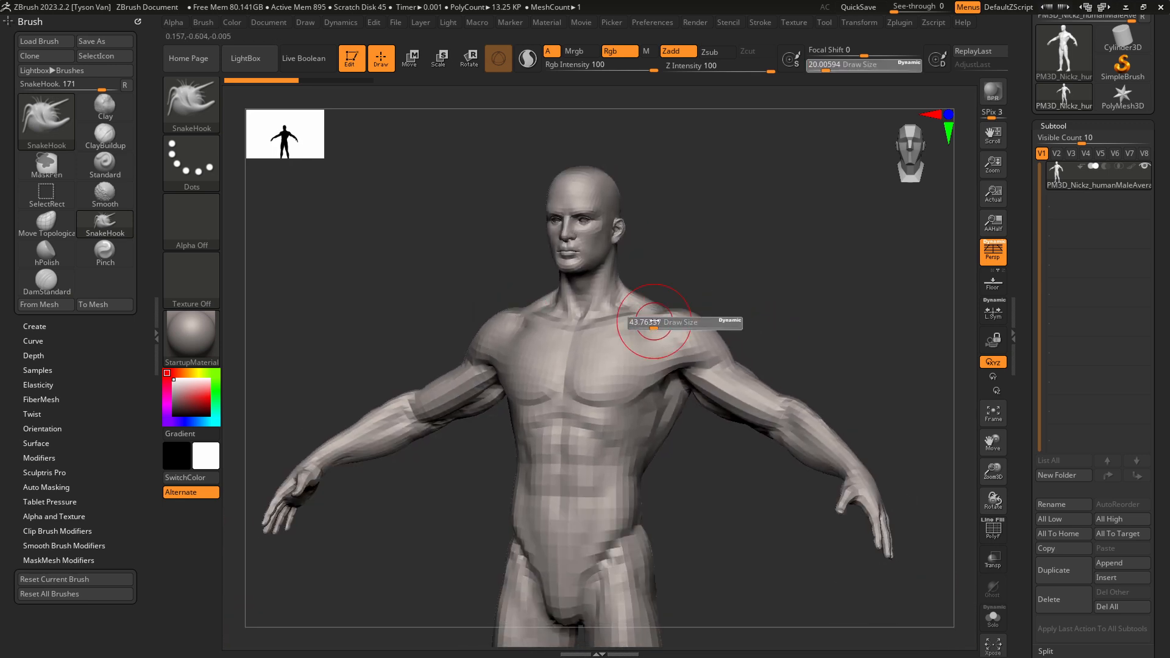
{"action": "right_click_drag", "start_coordinate": [681, 312], "coordinate": [694, 331], "text": "ctrl"}
{"action": "key", "text": "s"}
{"action": "left_click_drag", "start_coordinate": [694, 332], "coordinate": [702, 334]}
{"action": "key", "text": "s"}
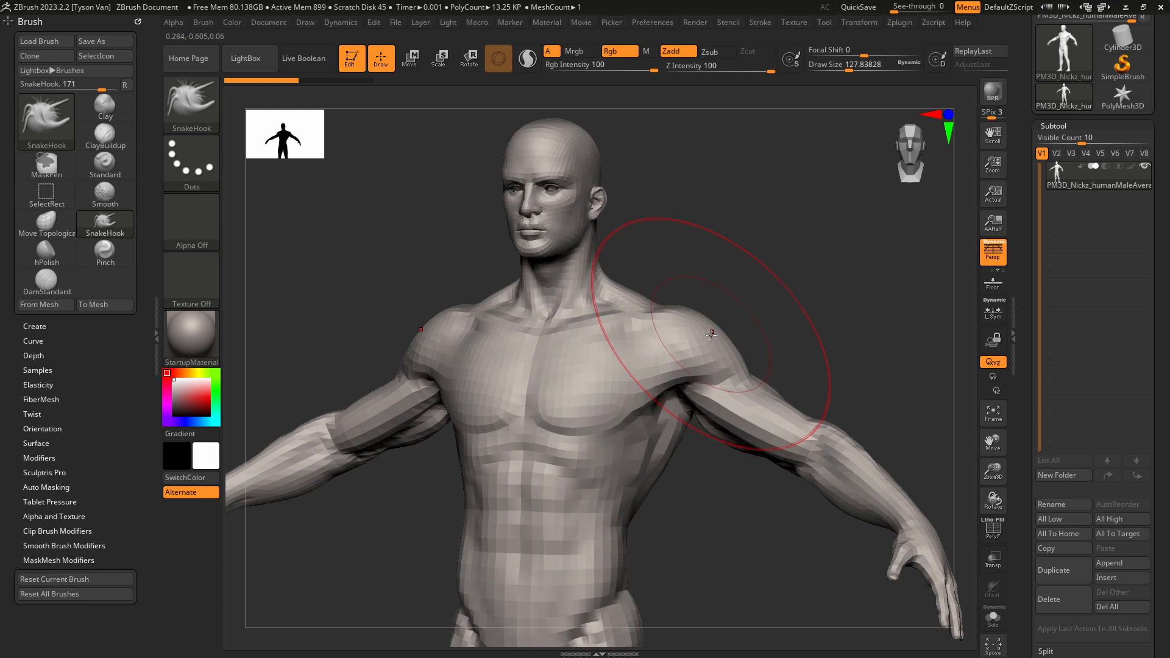
Pull the figure's shoulder with a SnakeHook stroke, and raise the Draw Size to about 149.
{"action": "mouse_move", "coordinate": [711, 333]}
{"action": "left_mouse_down"}
{"action": "mouse_move", "coordinate": [692, 342]}
{"action": "mouse_move", "coordinate": [715, 384]}
{"action": "left_mouse_up"}
{"action": "key", "text": "s"}
{"action": "key", "text": "s"}
{"action": "right_click_drag", "start_coordinate": [715, 384], "coordinate": [665, 320], "text": "ctrl"}
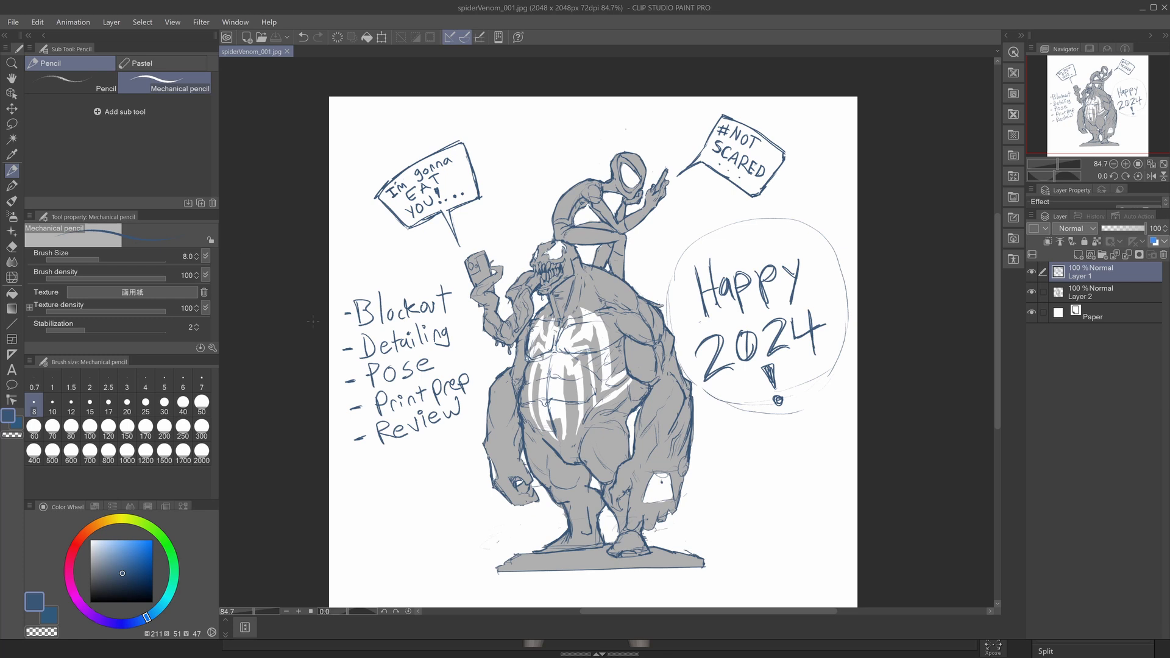
Return to ZBrush from Clip Studio Paint, and remove the docked Brush palette together with its empty tray.
{"action": "key", "text": "alt+Tab"}
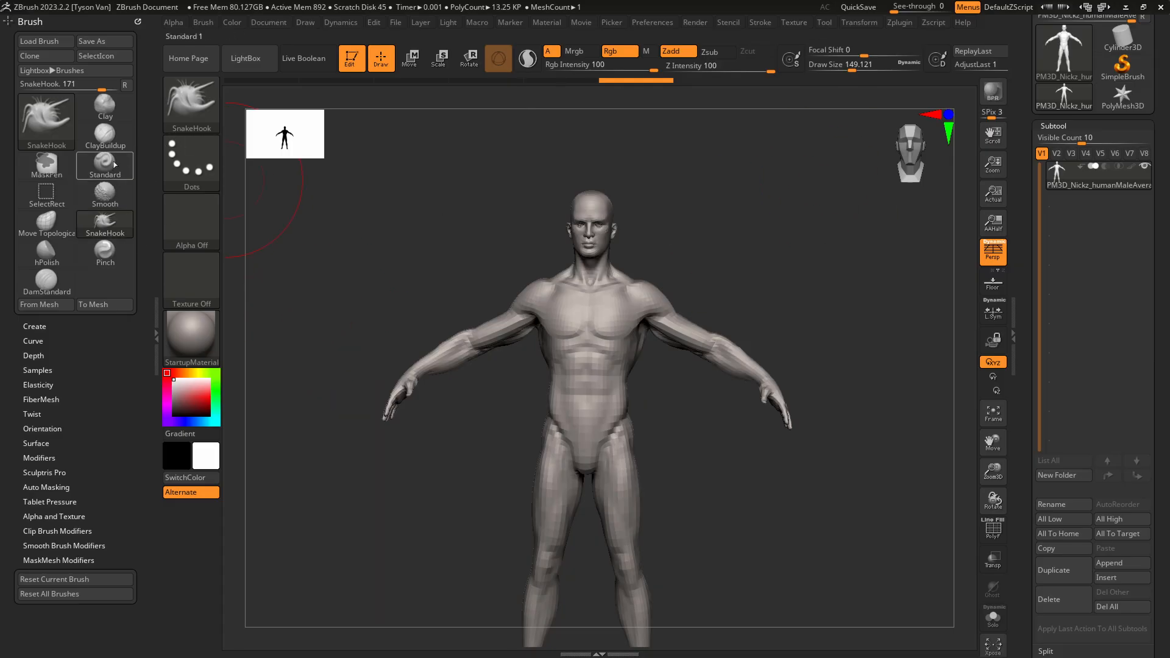
{"action": "left_click", "coordinate": [137, 22]}
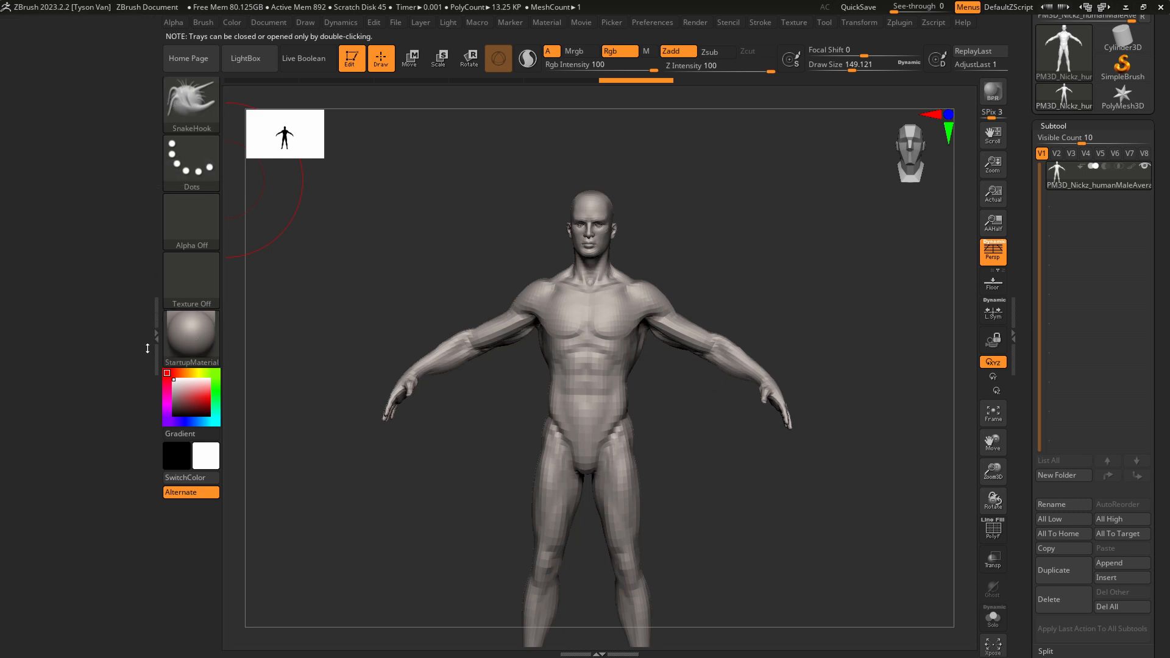
{"action": "left_click_drag", "start_coordinate": [156, 343], "coordinate": [120, 267]}
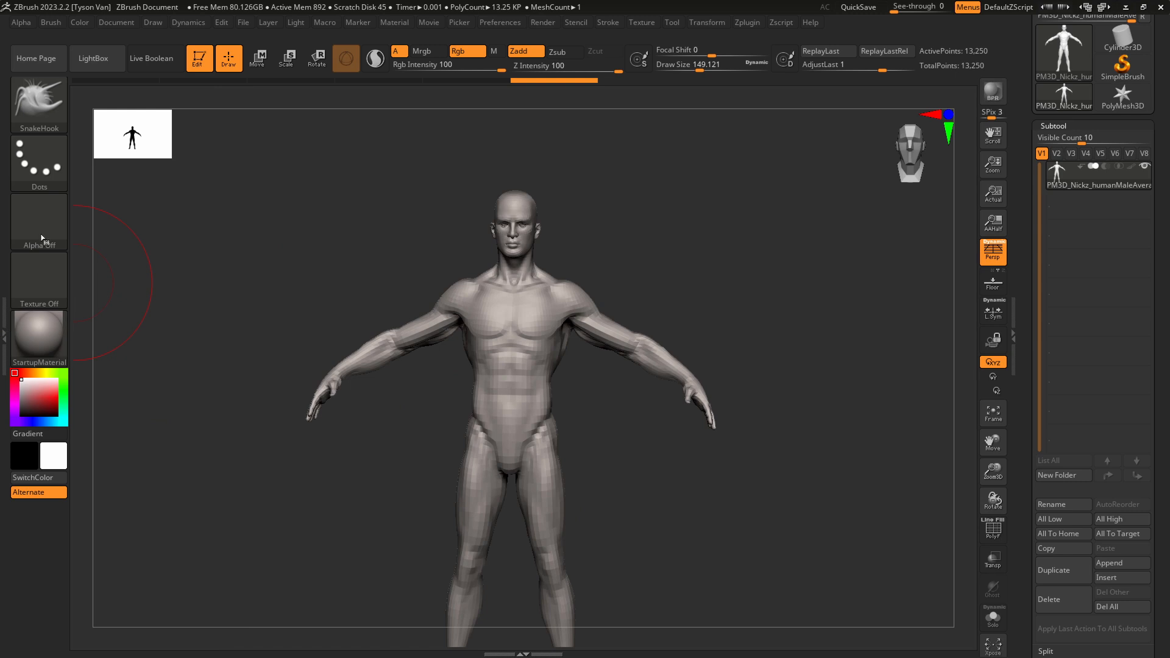
Choose the Inflat brush from the brushes starting with I.
{"action": "left_click", "coordinate": [50, 95]}
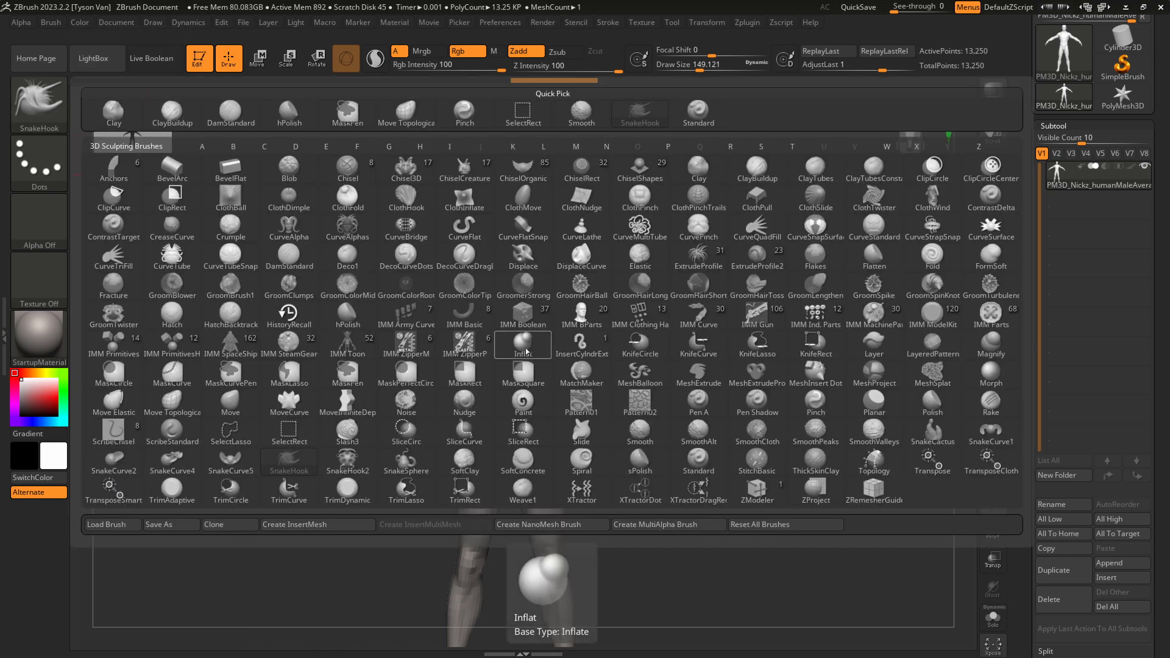
{"action": "key", "text": "i"}
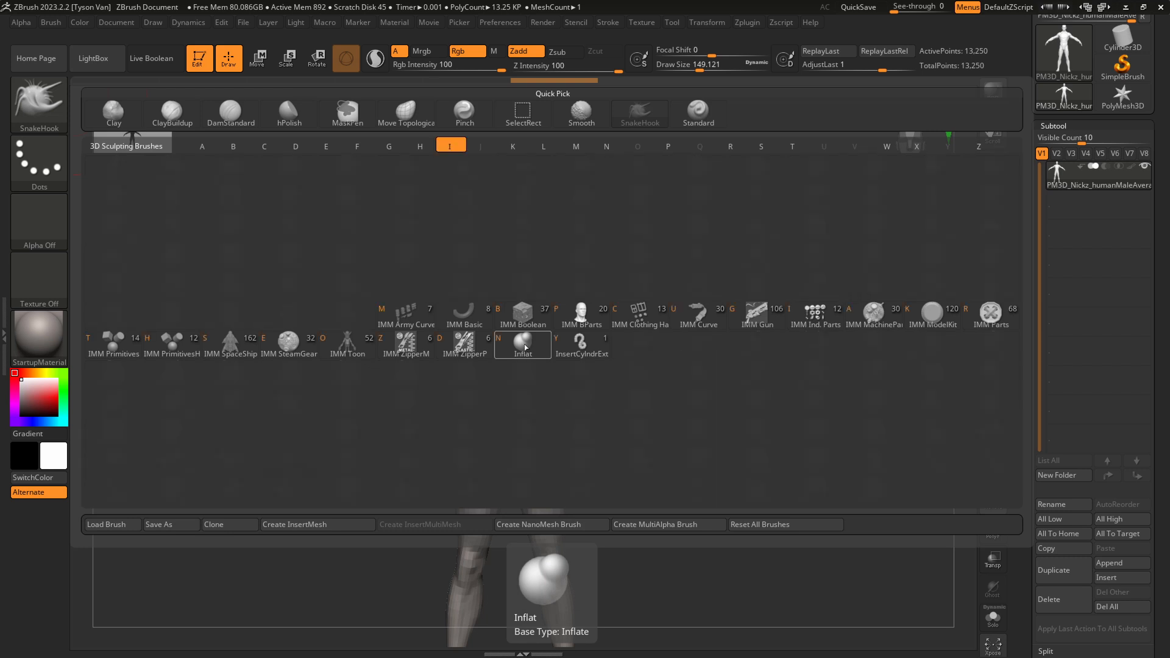
{"action": "key", "text": "n"}
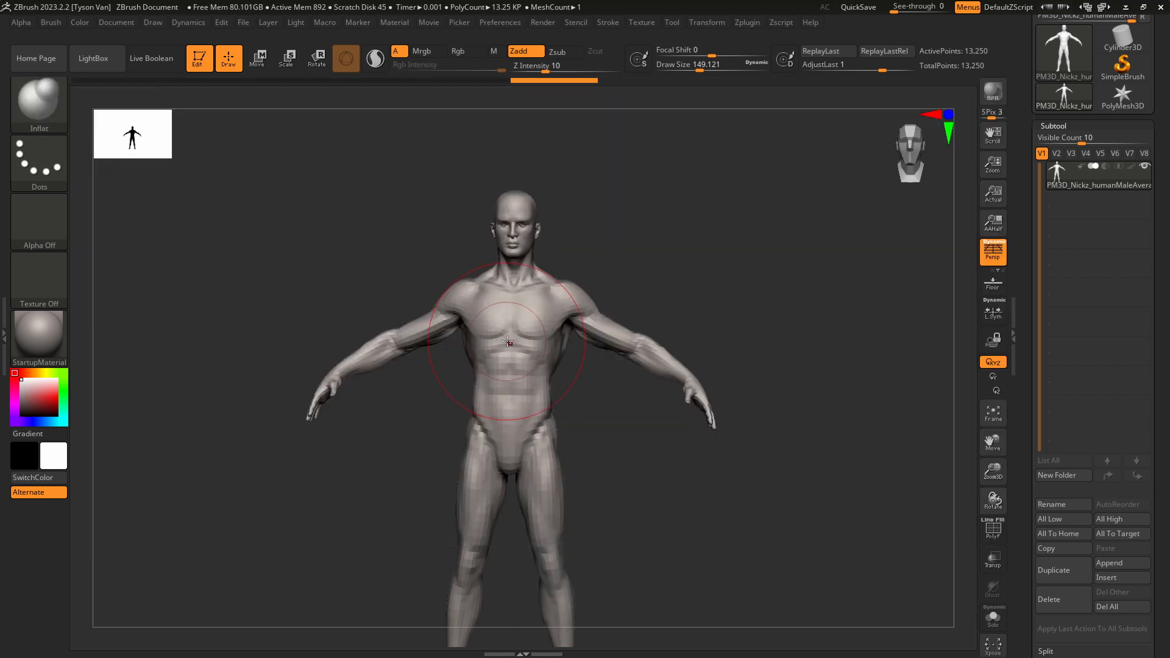
Bulk up the figure's shoulders, chest and arms with Inflat strokes, adjusting the Draw Size to about 154.
{"action": "mouse_move", "coordinate": [603, 365]}
{"action": "right_mouse_down"}
{"action": "mouse_move", "coordinate": [598, 305]}
{"action": "mouse_move", "coordinate": [608, 296]}
{"action": "mouse_move", "coordinate": [622, 306]}
{"action": "right_mouse_up"}
{"action": "key", "text": "s"}
{"action": "left_click_drag", "start_coordinate": [621, 303], "coordinate": [631, 303]}
{"action": "left_click_drag", "start_coordinate": [577, 256], "coordinate": [679, 332]}
{"action": "mouse_move", "coordinate": [547, 274]}
{"action": "left_mouse_down"}
{"action": "mouse_move", "coordinate": [534, 331]}
{"action": "mouse_move", "coordinate": [558, 313]}
{"action": "mouse_move", "coordinate": [538, 410]}
{"action": "mouse_move", "coordinate": [547, 487]}
{"action": "mouse_move", "coordinate": [525, 384]}
{"action": "mouse_move", "coordinate": [539, 323]}
{"action": "left_mouse_up"}
{"action": "key", "text": "s"}
{"action": "mouse_move", "coordinate": [583, 284]}
{"action": "left_mouse_down"}
{"action": "mouse_move", "coordinate": [572, 284]}
{"action": "mouse_move", "coordinate": [591, 269]}
{"action": "mouse_move", "coordinate": [604, 279]}
{"action": "left_mouse_up"}
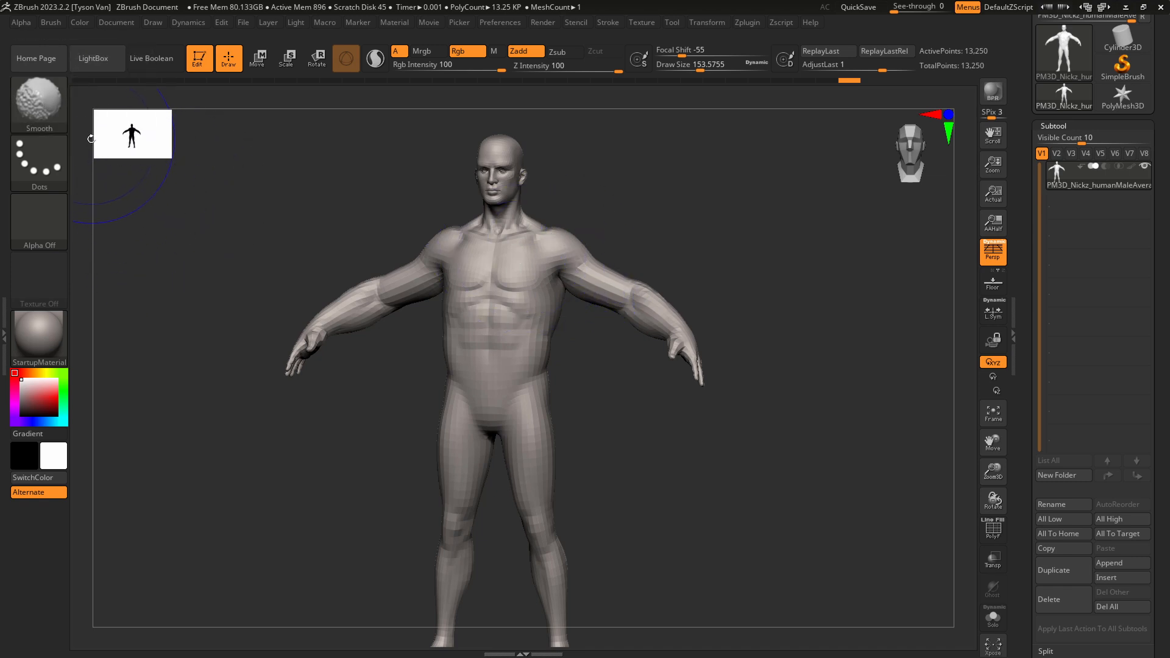
Set the Draw Size to about 104 and smooth away the muscle detail on the figure's abdomen and chest.
{"action": "key", "text": "s"}
{"action": "mouse_move", "coordinate": [588, 276]}
{"action": "left_mouse_down"}
{"action": "mouse_move", "coordinate": [569, 298]}
{"action": "mouse_move", "coordinate": [529, 291]}
{"action": "mouse_move", "coordinate": [508, 323]}
{"action": "mouse_move", "coordinate": [627, 299]}
{"action": "mouse_move", "coordinate": [634, 323]}
{"action": "left_mouse_up"}
{"action": "right_click_drag", "start_coordinate": [556, 373], "coordinate": [472, 327]}
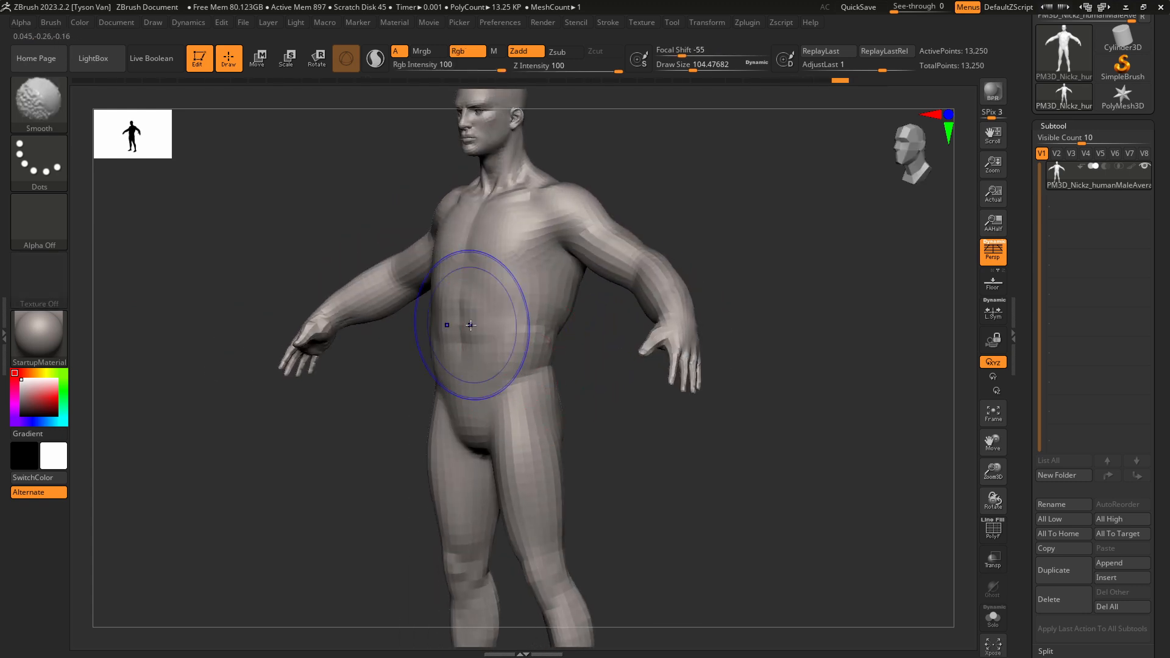
{"action": "left_click_drag", "start_coordinate": [463, 325], "coordinate": [482, 360], "text": "shift"}
{"action": "key", "text": "ctrl+z"}
{"action": "left_click_drag", "start_coordinate": [481, 317], "coordinate": [492, 324], "text": "shift"}
{"action": "right_click_drag", "start_coordinate": [492, 325], "coordinate": [578, 329]}
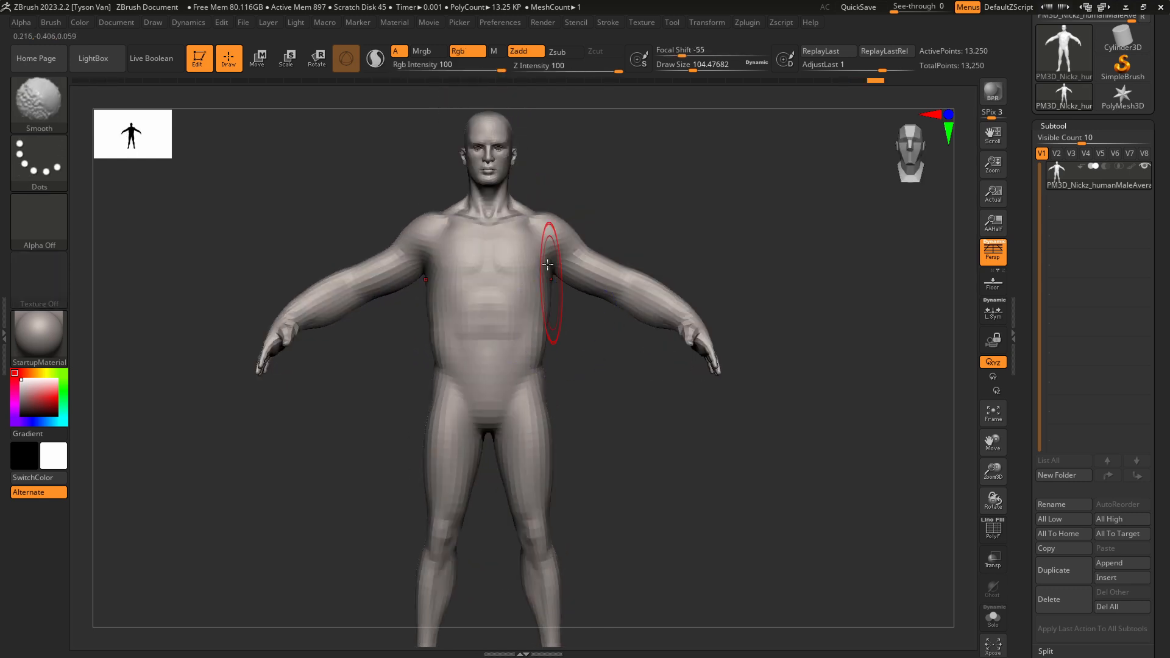
Bulk up the figure's hips and thighs with Inflat strokes, raising the Draw Size to about 245.
{"action": "right_click_drag", "start_coordinate": [509, 208], "coordinate": [511, 243], "text": "alt"}
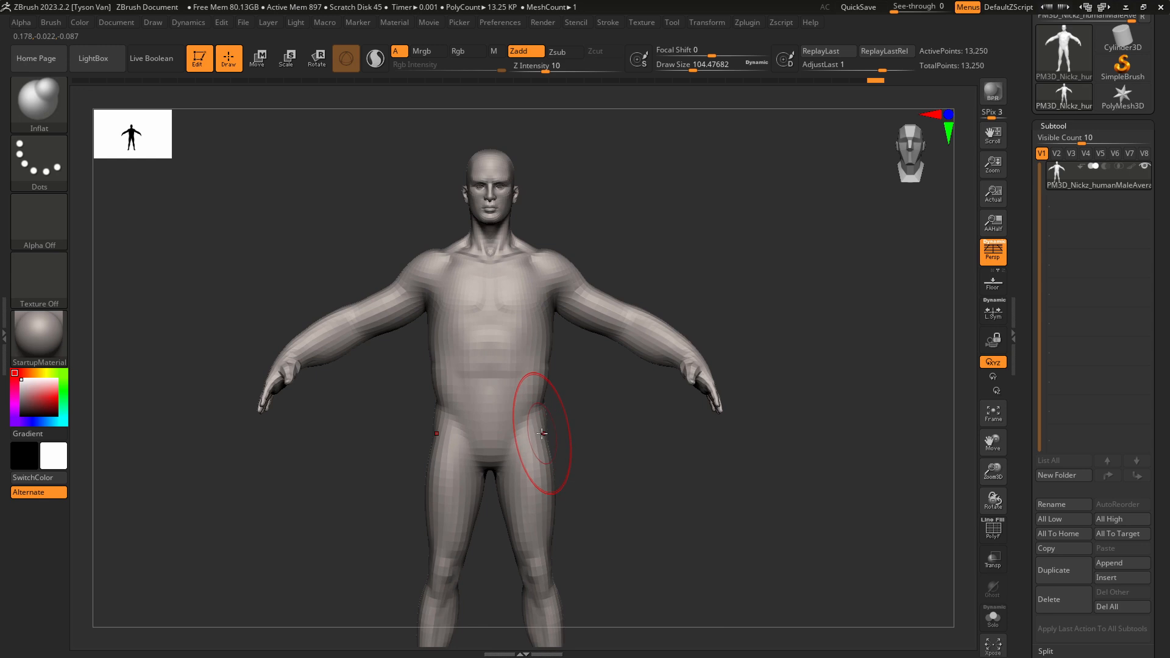
{"action": "mouse_move", "coordinate": [544, 441]}
{"action": "right_mouse_down"}
{"action": "mouse_move", "coordinate": [536, 369]}
{"action": "mouse_move", "coordinate": [512, 407]}
{"action": "mouse_move", "coordinate": [530, 378]}
{"action": "right_mouse_up"}
{"action": "key", "text": "s"}
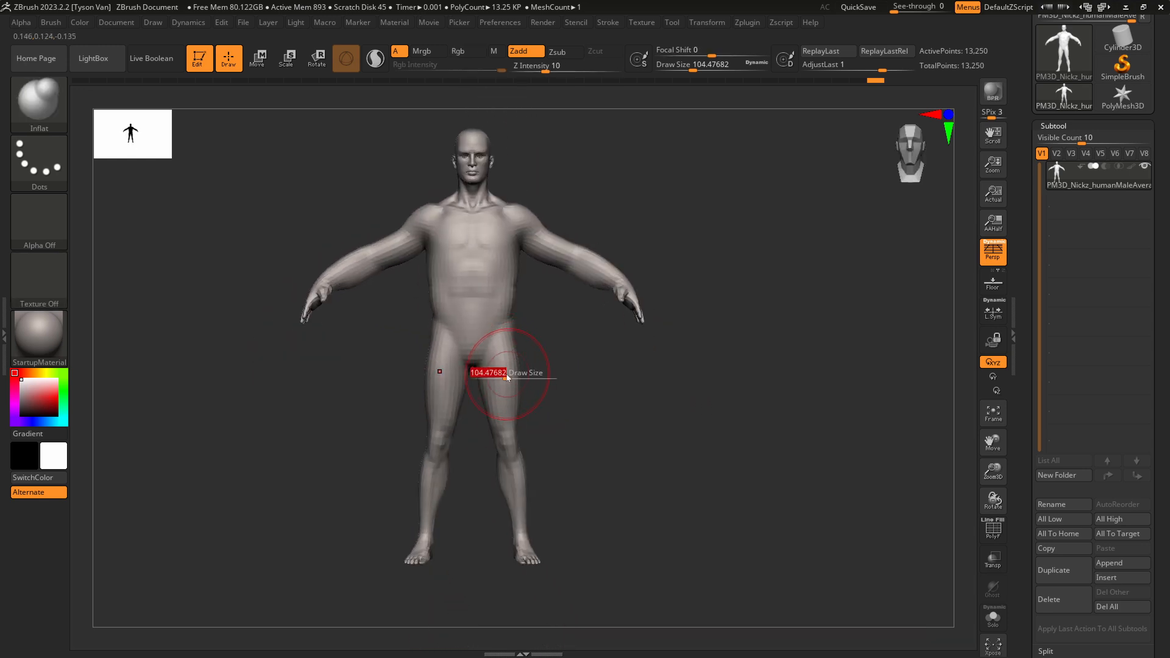
{"action": "left_click_drag", "start_coordinate": [508, 373], "coordinate": [519, 372]}
{"action": "key", "text": "s"}
{"action": "left_click_drag", "start_coordinate": [500, 332], "coordinate": [510, 332]}
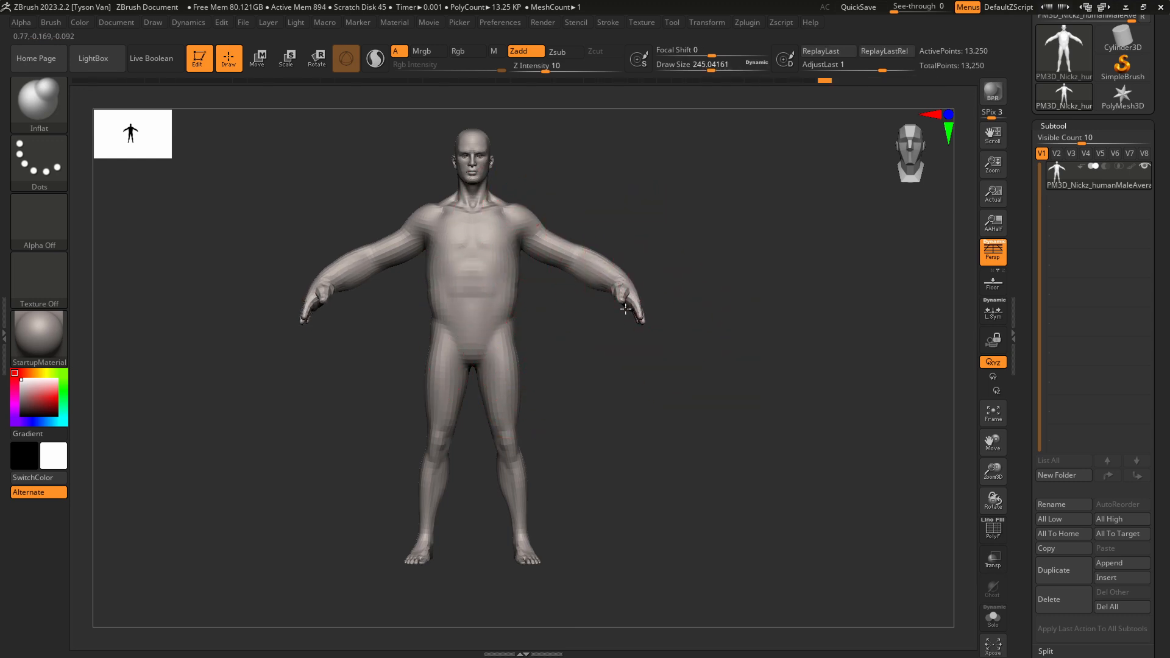
Switch to the SnakeHook brush, reduce the Draw Size to about 177, and pull the arms downward.
{"action": "mouse_move", "coordinate": [625, 309]}
{"action": "right_mouse_down"}
{"action": "mouse_move", "coordinate": [662, 297]}
{"action": "mouse_move", "coordinate": [669, 309]}
{"action": "mouse_move", "coordinate": [641, 309]}
{"action": "mouse_move", "coordinate": [615, 351]}
{"action": "right_mouse_up"}
{"action": "key", "text": "b"}
{"action": "key", "text": "s"}
{"action": "key", "text": "h"}
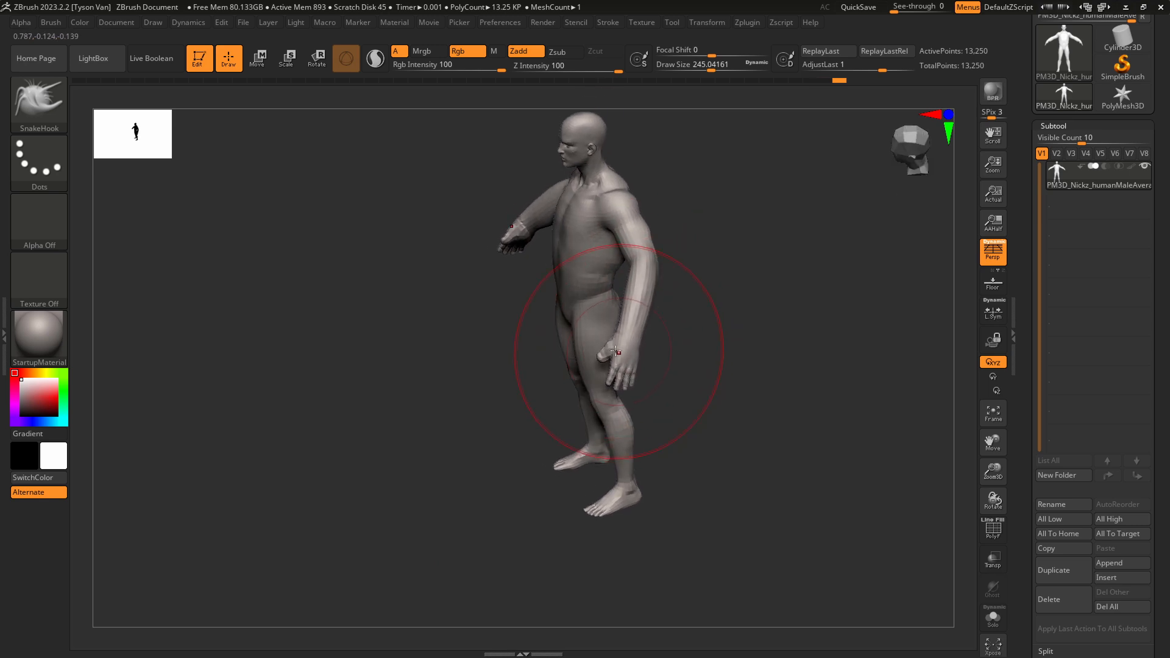
{"action": "key", "text": "s"}
{"action": "left_click_drag", "start_coordinate": [615, 351], "coordinate": [601, 360]}
{"action": "key", "text": "s"}
{"action": "mouse_move", "coordinate": [646, 323]}
{"action": "left_mouse_down"}
{"action": "mouse_move", "coordinate": [659, 288]}
{"action": "mouse_move", "coordinate": [629, 293]}
{"action": "left_mouse_up"}
{"action": "right_click_drag", "start_coordinate": [630, 293], "coordinate": [658, 290]}
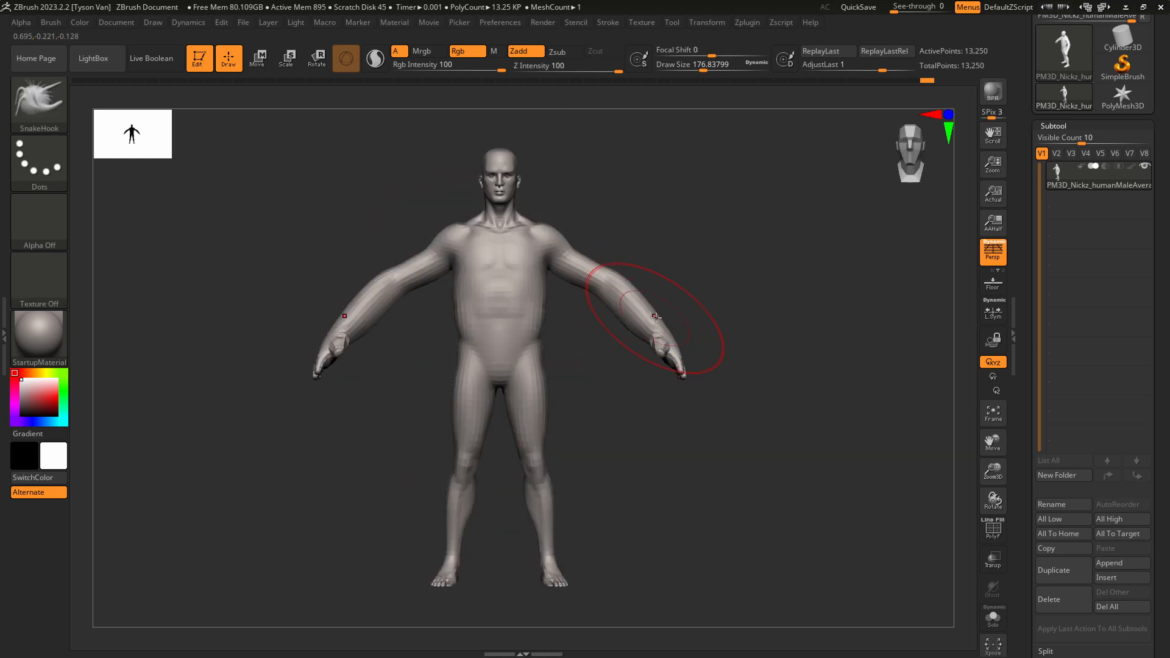
Undo the last SnakeHook changes to the forearms.
{"action": "key", "text": "ctrl+z"}
{"action": "key", "text": "ctrl+z"}
{"action": "key", "text": "ctrl+z"}
{"action": "key", "text": "ctrl+z"}
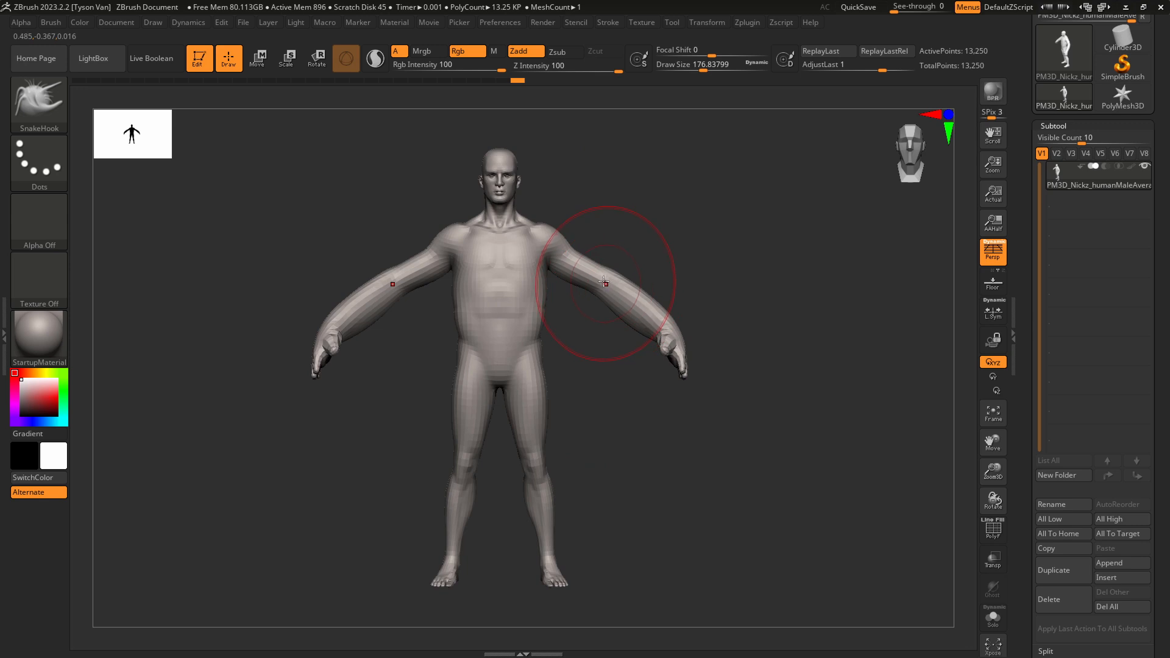
Widen the figure's torso, hips and thighs with SnakeHook strokes at a Draw Size of about 207.
{"action": "key", "text": "s"}
{"action": "left_click_drag", "start_coordinate": [549, 238], "coordinate": [552, 273]}
{"action": "key", "text": "s"}
{"action": "left_click_drag", "start_coordinate": [538, 343], "coordinate": [551, 357]}
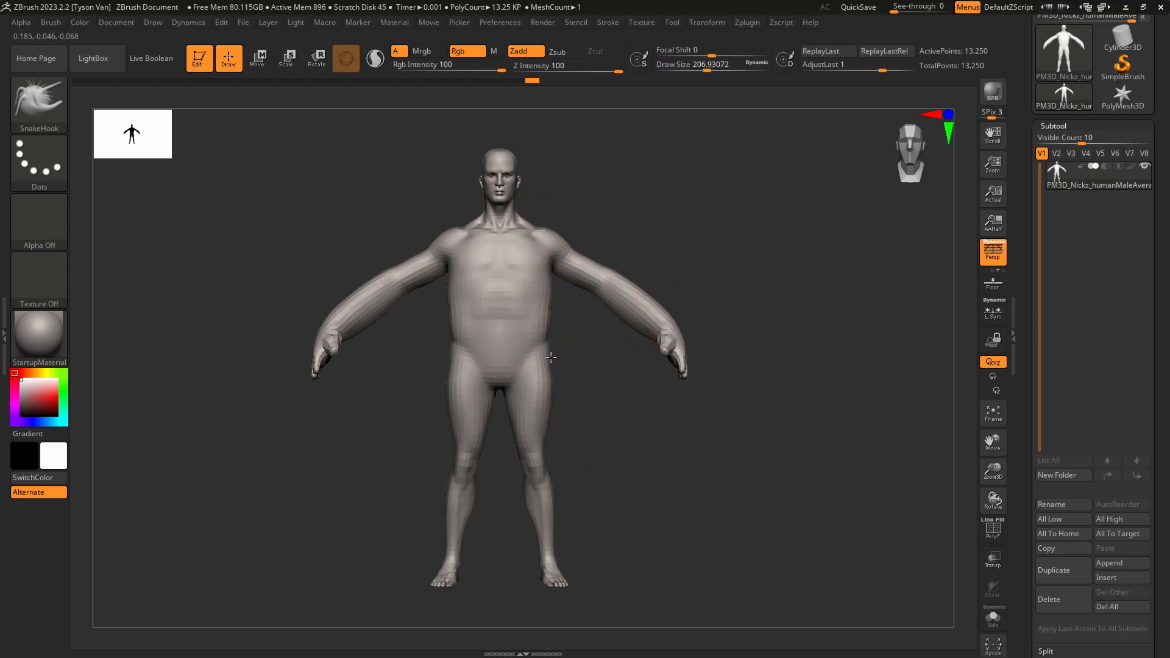
{"action": "left_click_drag", "start_coordinate": [542, 444], "coordinate": [548, 445]}
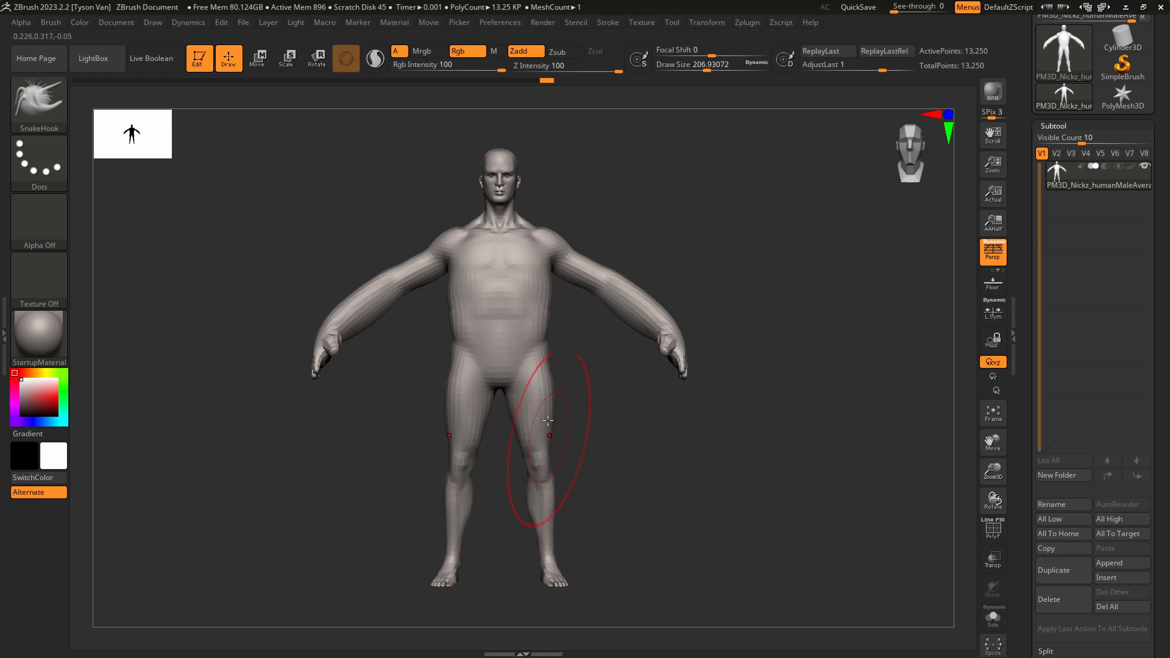
Raise the Draw Size to about 268 and pull the lower torso downward and the legs outward with SnakeHook.
{"action": "key", "text": "s"}
{"action": "left_click_drag", "start_coordinate": [537, 388], "coordinate": [544, 393]}
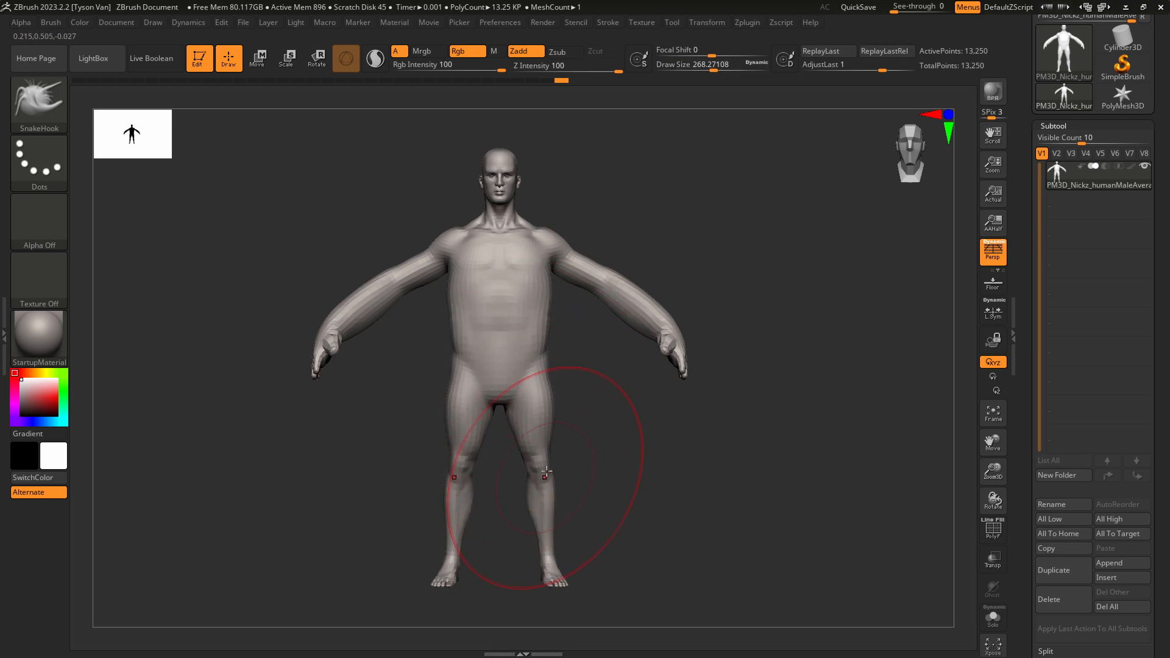
{"action": "left_click_drag", "start_coordinate": [546, 473], "coordinate": [549, 476]}
{"action": "right_click_drag", "start_coordinate": [548, 443], "coordinate": [531, 434]}
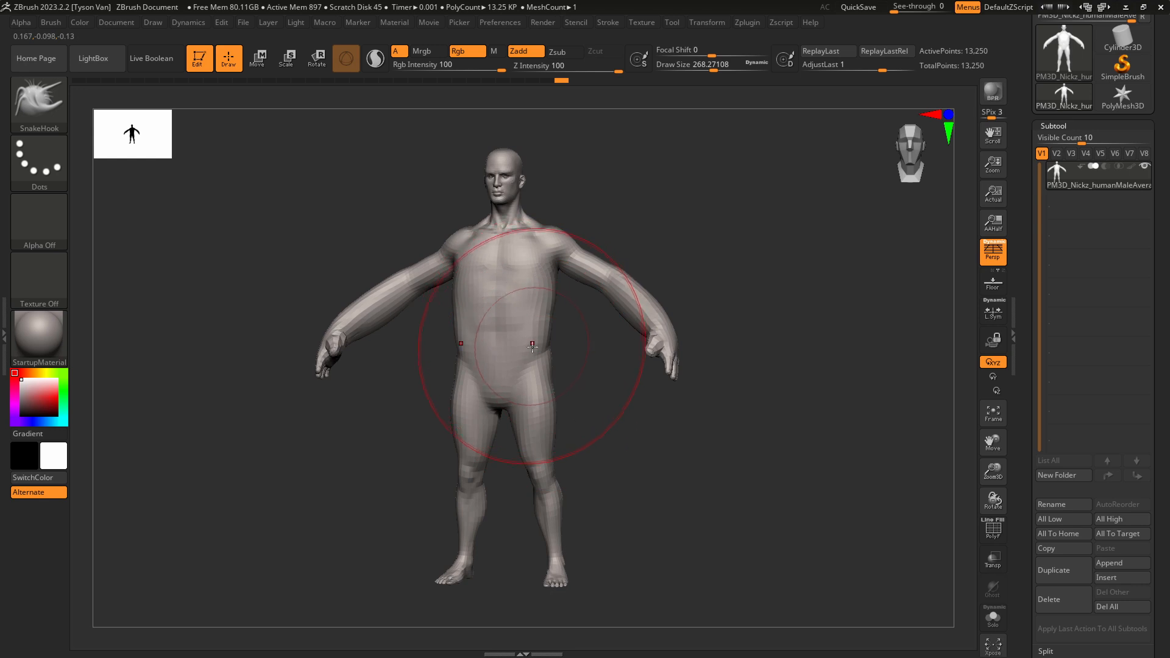
Set the Draw Size to about 145 and refine the waist and torso shape with SnakeHook.
{"action": "mouse_move", "coordinate": [531, 347]}
{"action": "right_mouse_down", "text": "shift"}
{"action": "mouse_move", "coordinate": [542, 335]}
{"action": "mouse_move", "coordinate": [552, 368]}
{"action": "right_mouse_up", "text": "shift"}
{"action": "key", "text": "s"}
{"action": "left_click_drag", "start_coordinate": [544, 347], "coordinate": [529, 347]}
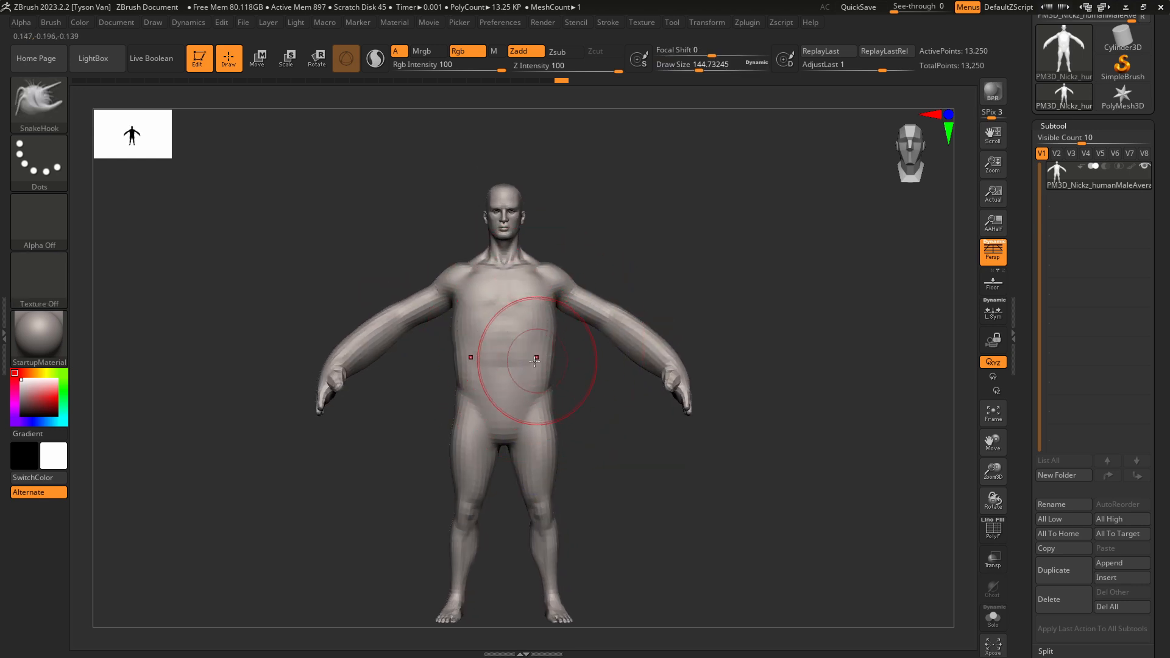
{"action": "mouse_move", "coordinate": [534, 361]}
{"action": "right_mouse_down"}
{"action": "mouse_move", "coordinate": [511, 365]}
{"action": "mouse_move", "coordinate": [520, 359]}
{"action": "right_mouse_up"}
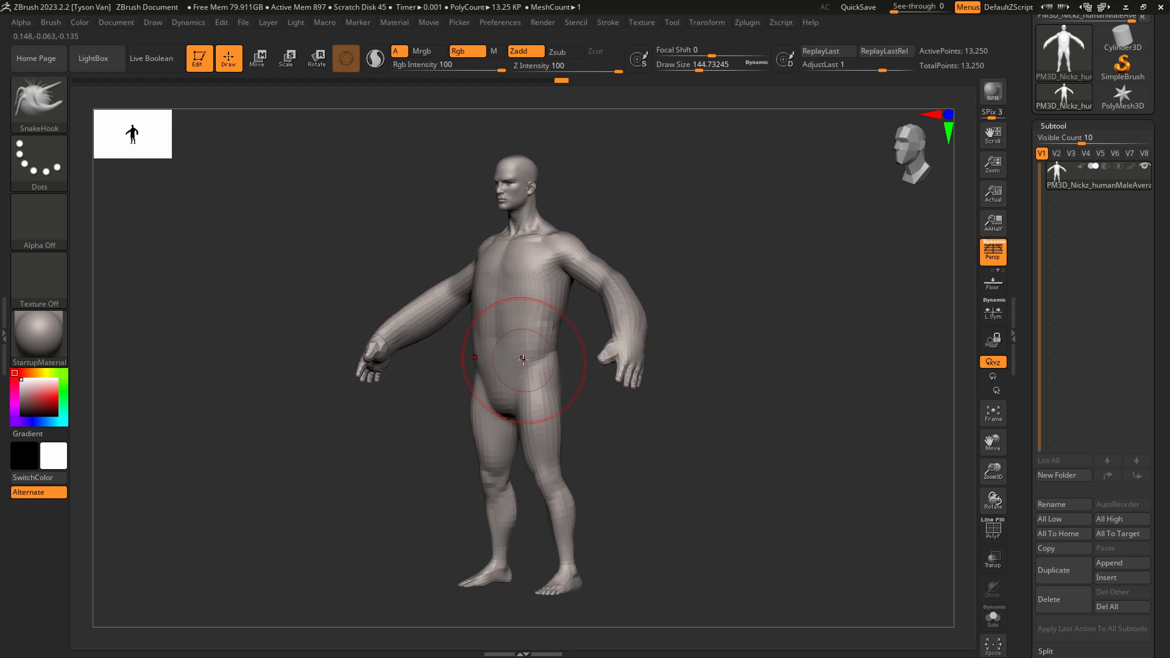
{"action": "right_click_drag", "start_coordinate": [522, 360], "coordinate": [671, 438], "text": "shift"}
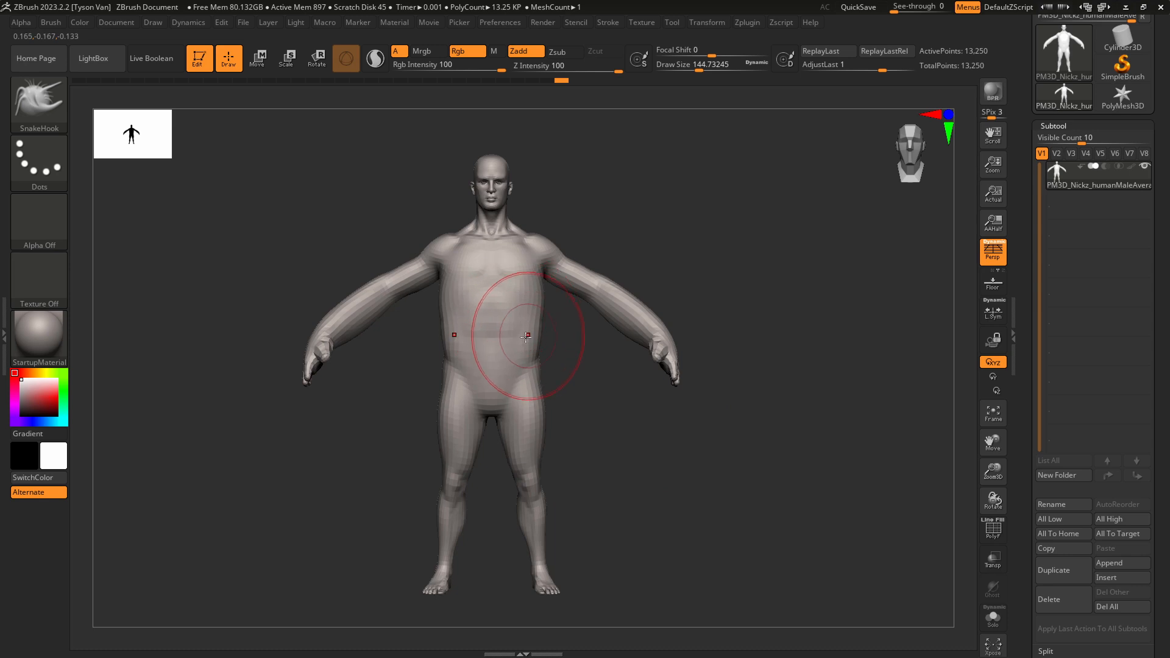
{"action": "mouse_move", "coordinate": [529, 333]}
{"action": "right_mouse_down"}
{"action": "mouse_move", "coordinate": [535, 314]}
{"action": "mouse_move", "coordinate": [496, 335]}
{"action": "right_mouse_up"}
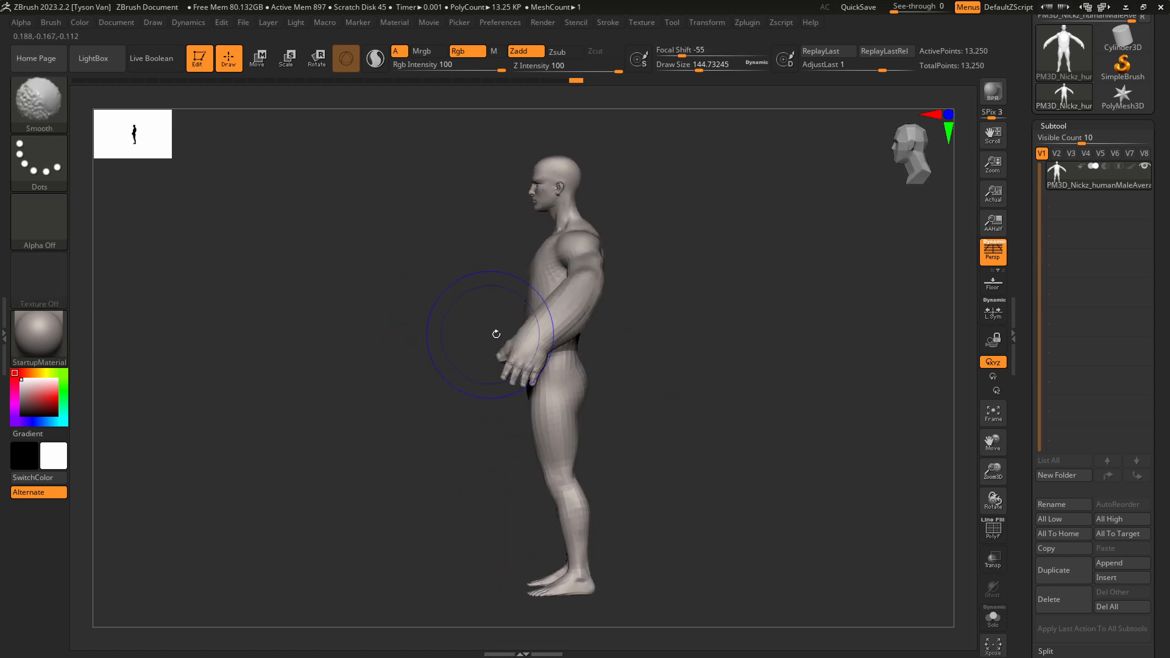
{"action": "right_click_drag", "start_coordinate": [584, 359], "coordinate": [588, 358]}
Fill out and smooth the torso from the side, back and front, adjusting the Draw Size to about 239, 187 and 149.
{"action": "key", "text": "s"}
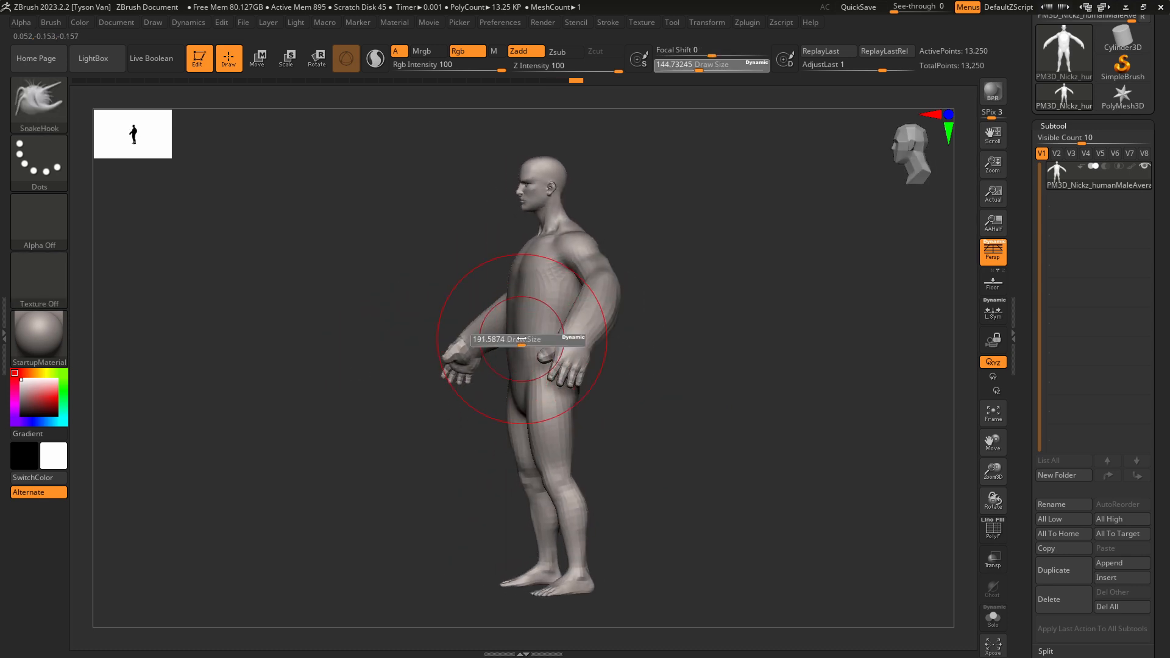
{"action": "left_click_drag", "start_coordinate": [517, 340], "coordinate": [503, 338]}
{"action": "right_click_drag", "start_coordinate": [561, 337], "coordinate": [646, 359]}
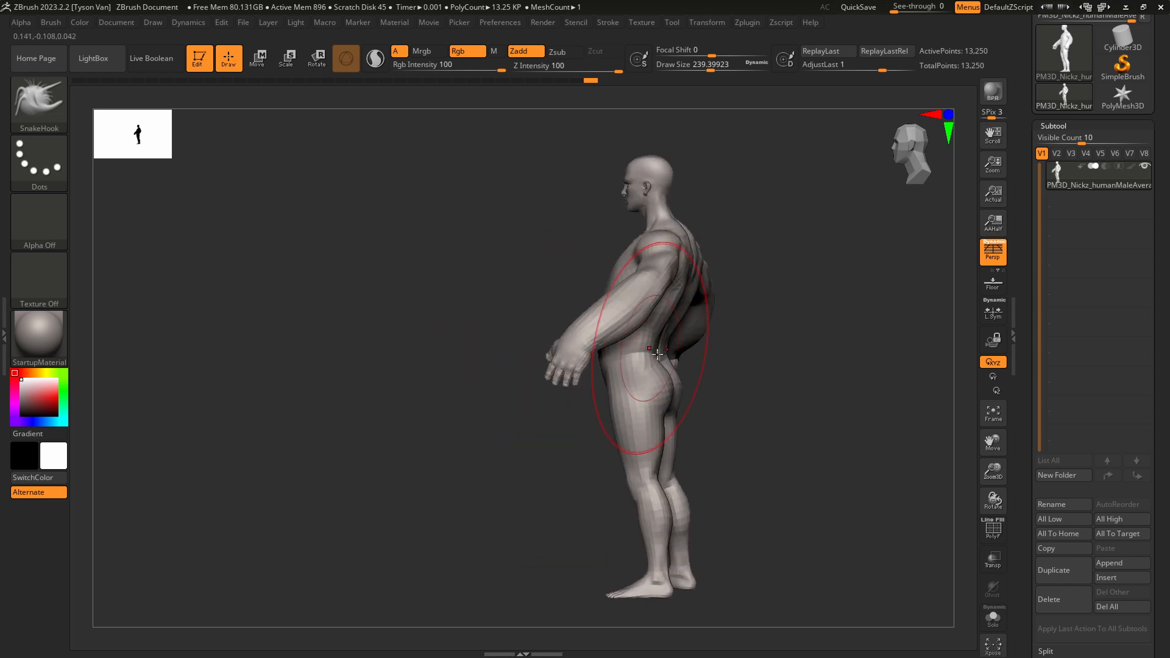
{"action": "key", "text": "s"}
{"action": "left_click_drag", "start_coordinate": [668, 365], "coordinate": [666, 349]}
{"action": "right_click_drag", "start_coordinate": [666, 349], "coordinate": [590, 347]}
{"action": "right_click_drag", "start_coordinate": [606, 392], "coordinate": [618, 341]}
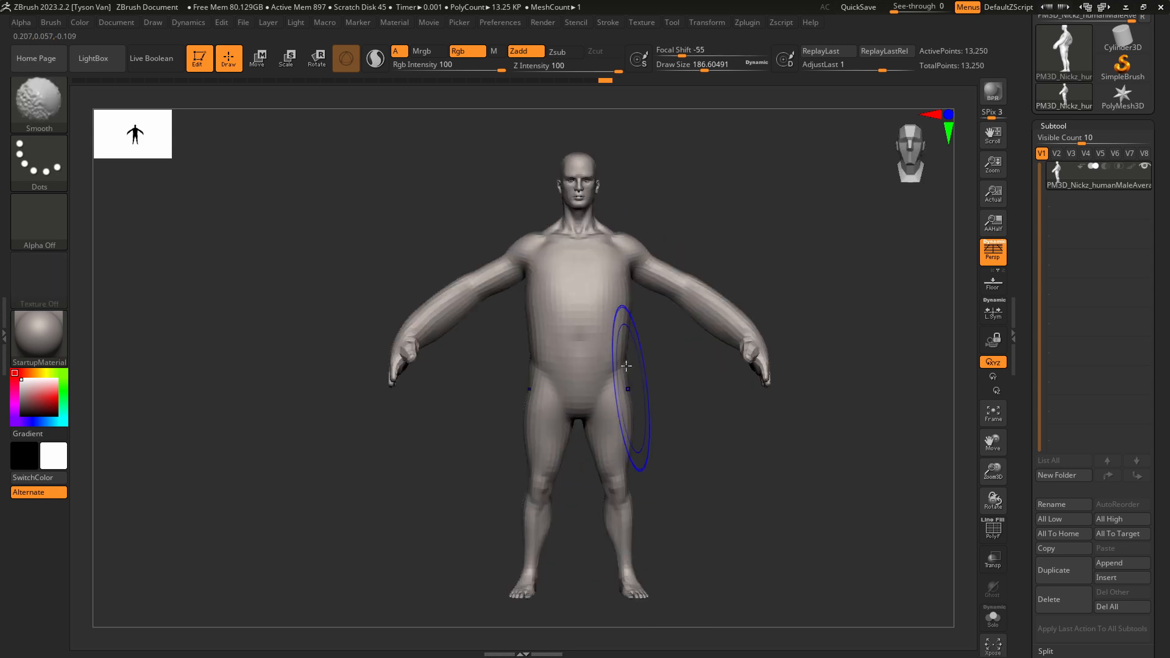
{"action": "key", "text": "s"}
{"action": "left_click_drag", "start_coordinate": [624, 313], "coordinate": [618, 312]}
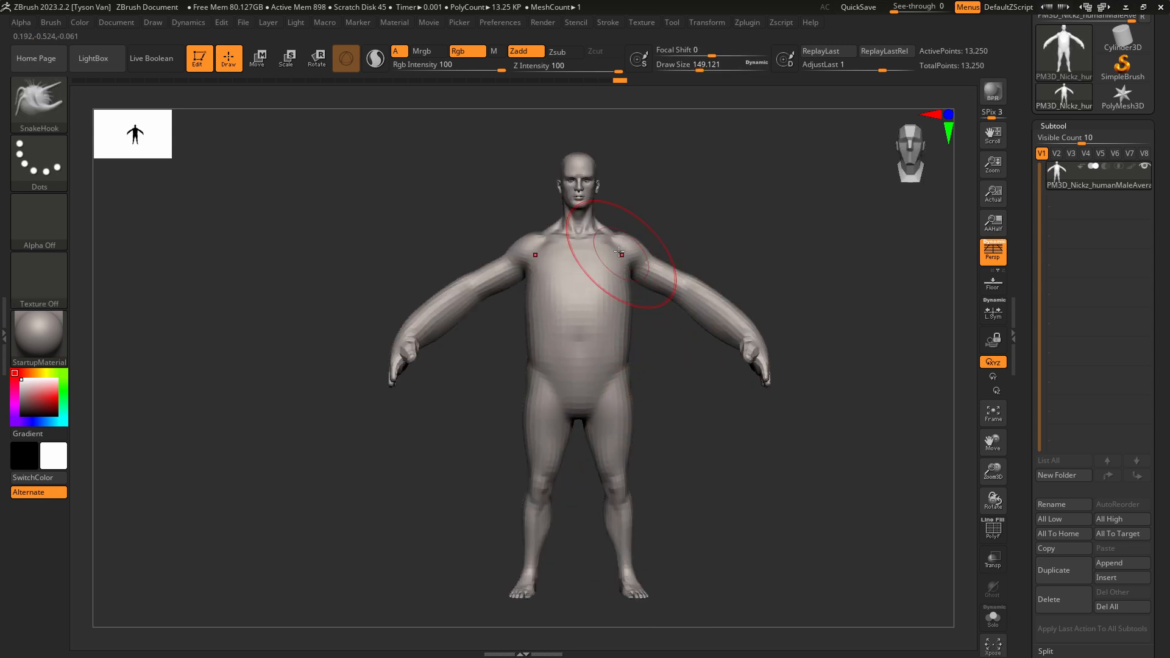
Smooth away the facial features, reducing the Draw Size to about 65 and then about 25.
{"action": "right_click_drag", "start_coordinate": [586, 178], "coordinate": [587, 209], "text": "ctrl"}
{"action": "key", "text": "s"}
{"action": "left_click_drag", "start_coordinate": [587, 208], "coordinate": [578, 208]}
{"action": "key", "text": "s"}
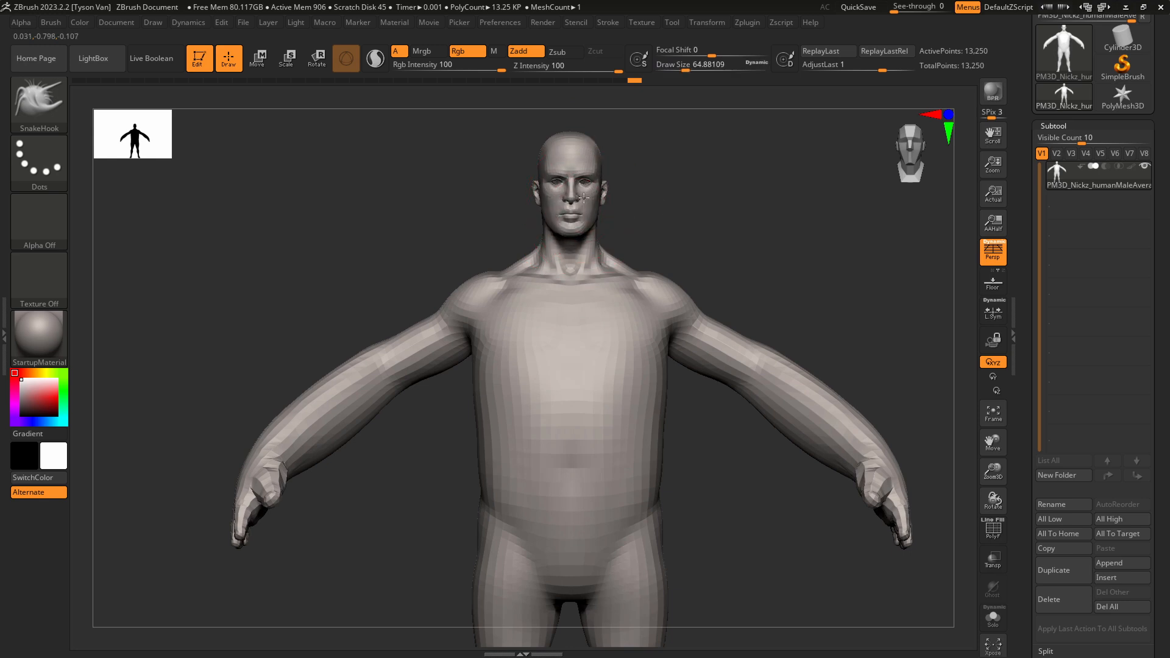
{"action": "right_click_drag", "start_coordinate": [580, 204], "coordinate": [523, 204]}
{"action": "right_click_drag", "start_coordinate": [573, 171], "coordinate": [582, 207], "text": "ctrl"}
{"action": "key", "text": "s"}
{"action": "left_click_drag", "start_coordinate": [582, 206], "coordinate": [568, 206]}
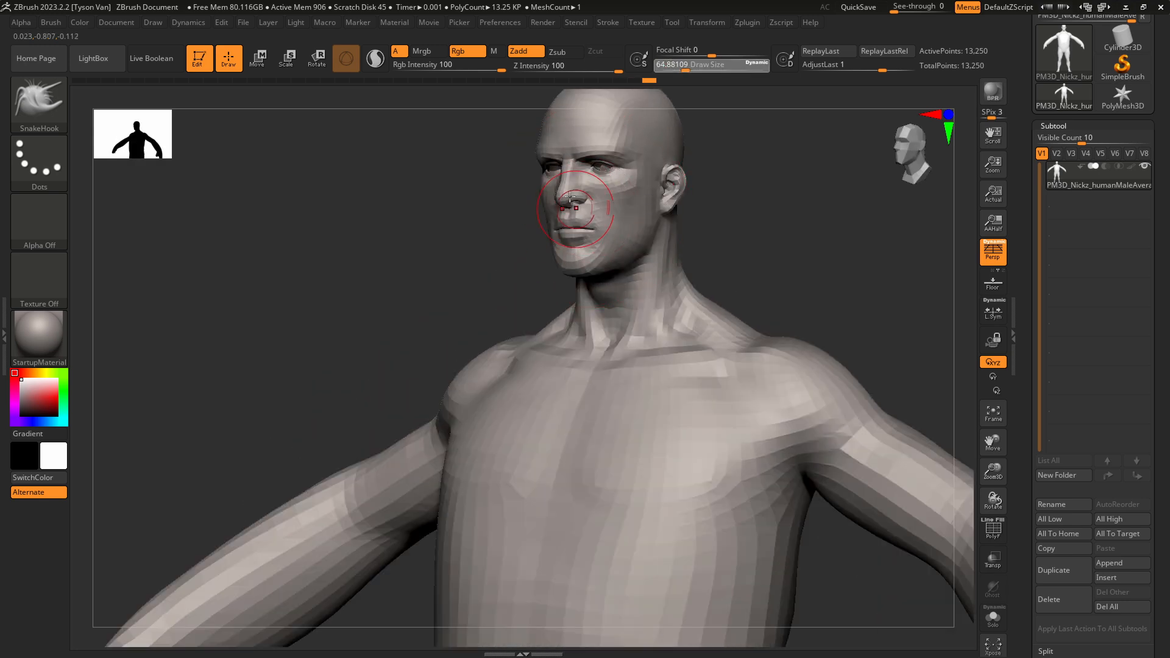
{"action": "key", "text": "shift"}
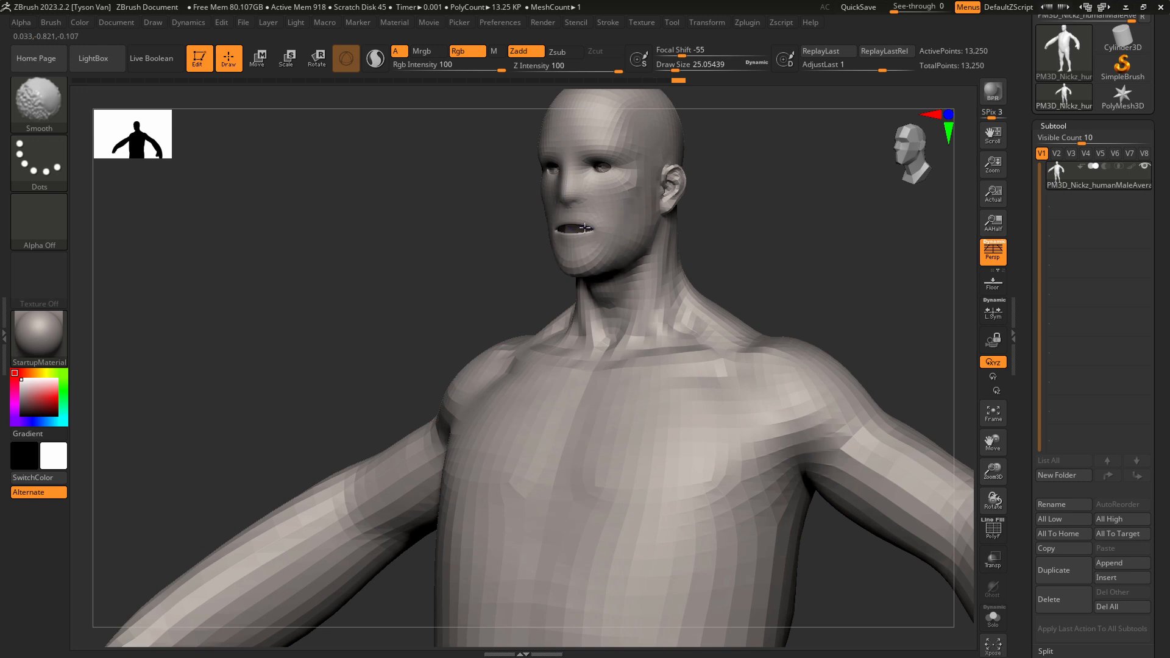
{"action": "mouse_move", "coordinate": [585, 228]}
{"action": "right_mouse_down", "text": "ctrl"}
{"action": "mouse_move", "coordinate": [600, 223]}
{"action": "mouse_move", "coordinate": [568, 219]}
{"action": "right_mouse_up", "text": "ctrl"}
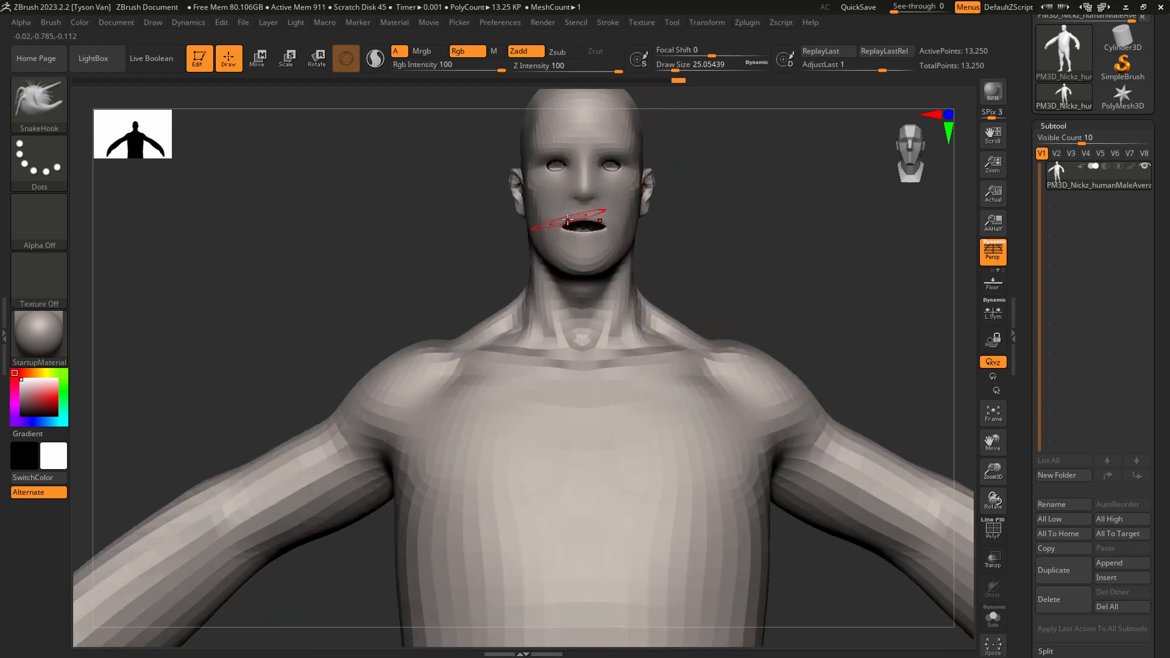
Choose the Inflat brush and swell the face at a Draw Size of about 80 to close the eye and mouth openings.
{"action": "left_click", "coordinate": [33, 111]}
{"action": "left_click", "coordinate": [347, 110]}
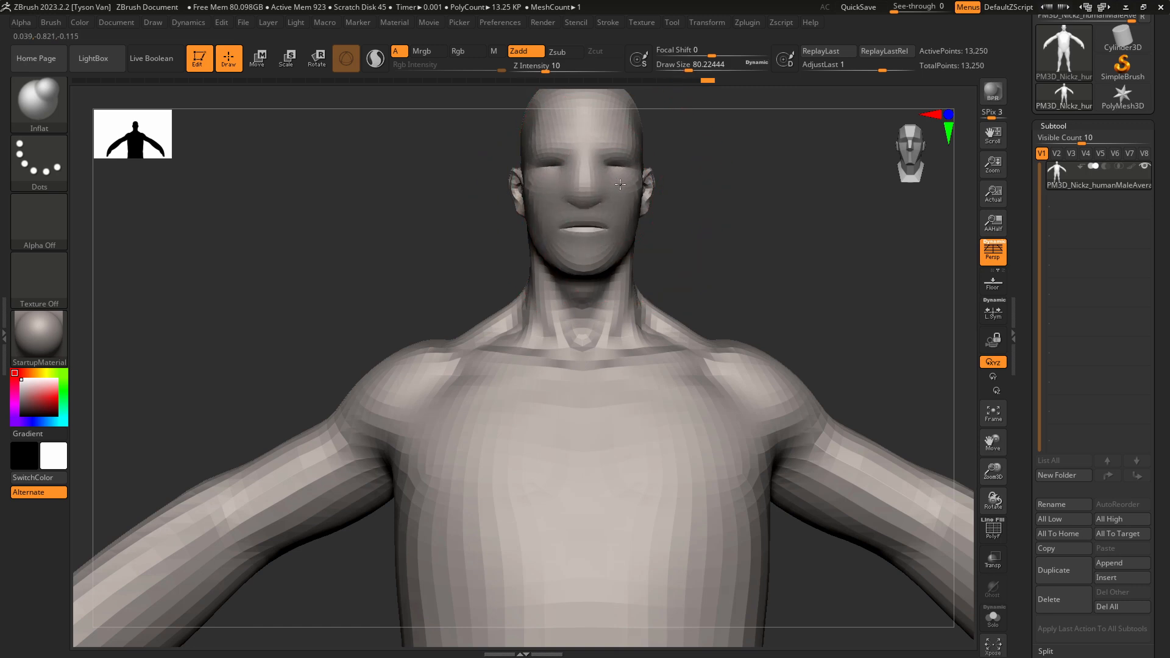
Switch to the hPolish brush, reduce the Draw Size to about 39, and flatten the ears into the head.
{"action": "right_click_drag", "start_coordinate": [647, 187], "coordinate": [677, 182]}
{"action": "key", "text": "b"}
{"action": "key", "text": "h"}
{"action": "key", "text": "p"}
{"action": "key", "text": "s"}
{"action": "left_click_drag", "start_coordinate": [659, 183], "coordinate": [656, 183]}
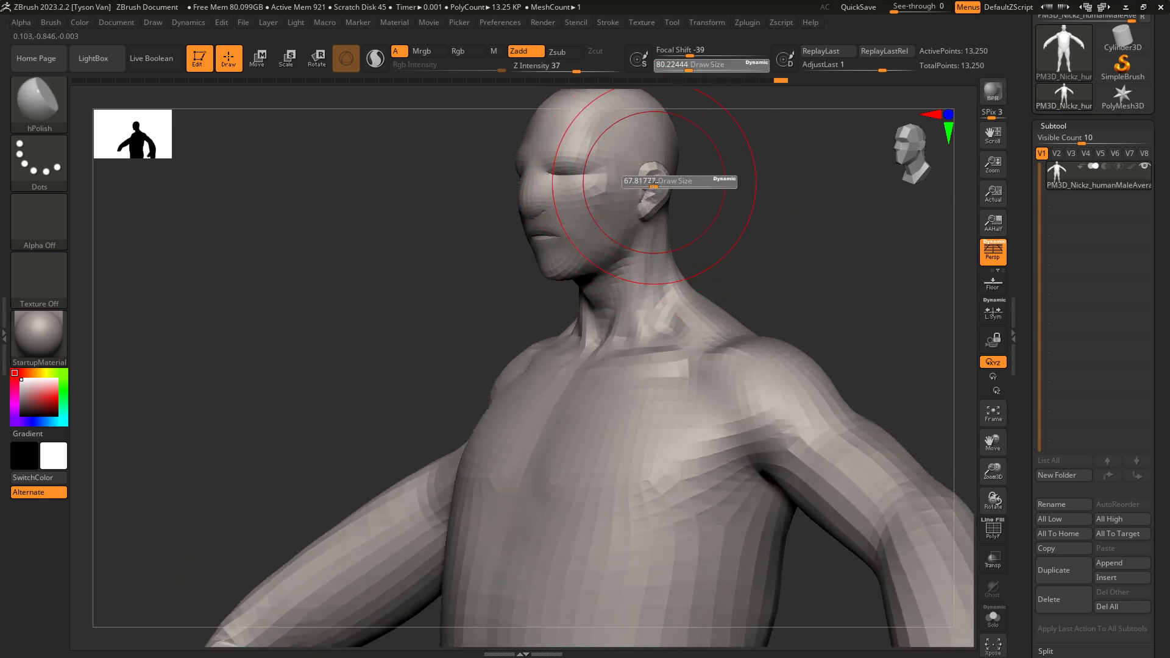
{"action": "right_click_drag", "start_coordinate": [656, 183], "coordinate": [663, 184]}
{"action": "key", "text": "s"}
{"action": "left_click_drag", "start_coordinate": [662, 184], "coordinate": [655, 184]}
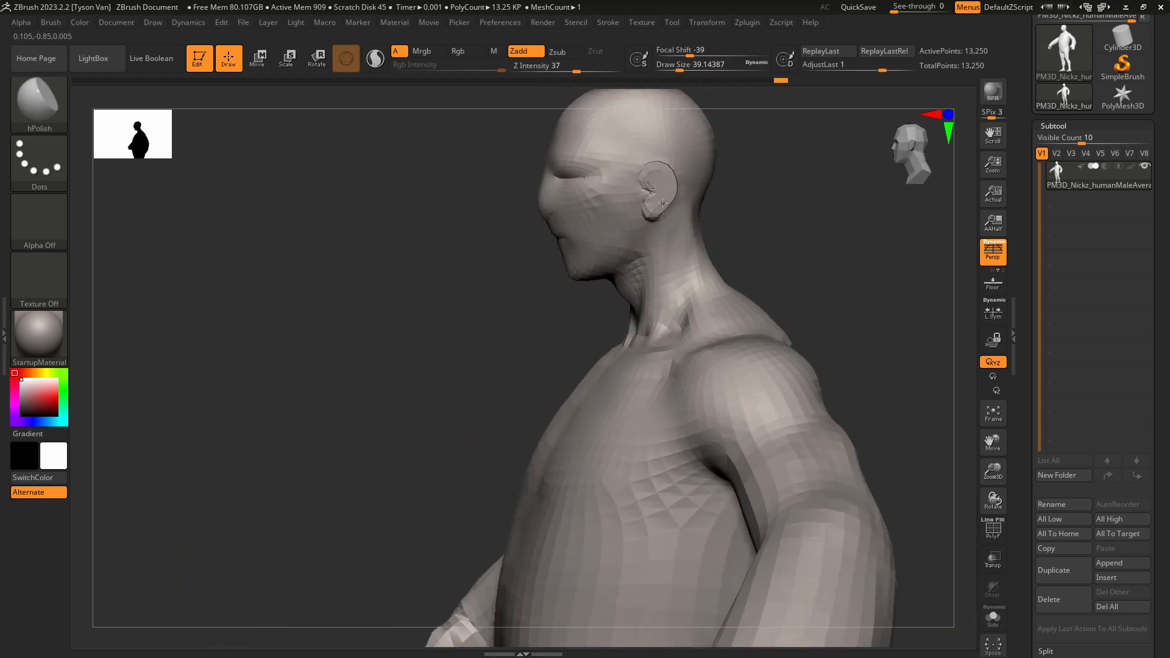
{"action": "right_click_drag", "start_coordinate": [663, 175], "coordinate": [660, 198]}
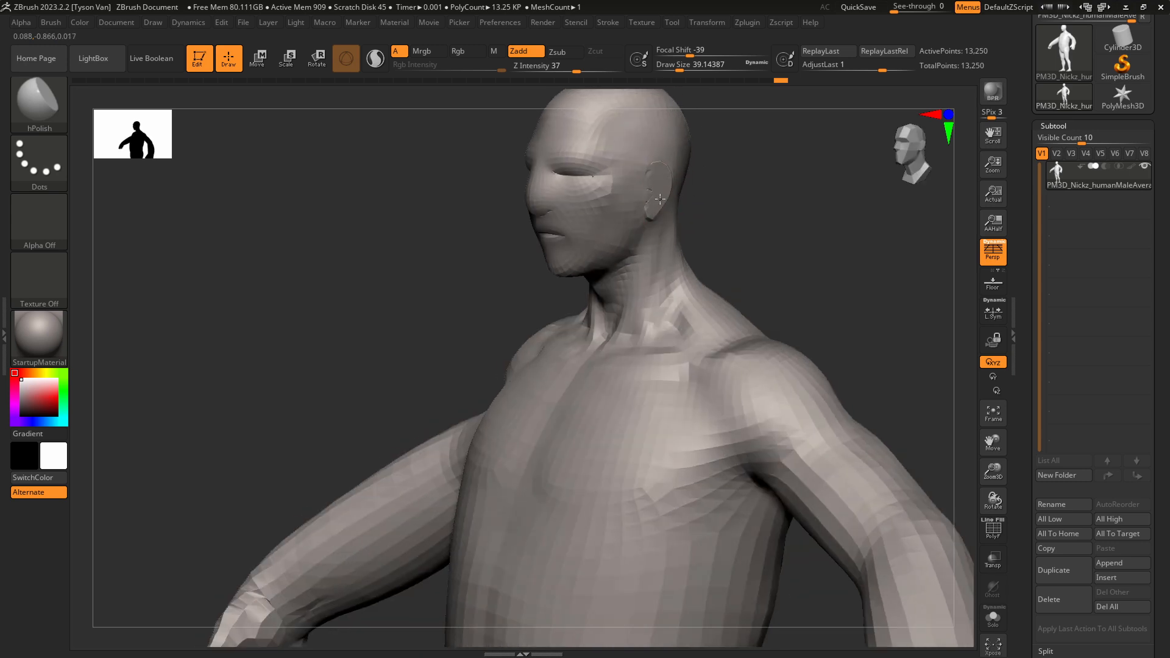
{"action": "left_click_drag", "start_coordinate": [655, 182], "coordinate": [661, 182]}
Flatten the eyes, nose and mouth into a blank face with hPolish strokes.
{"action": "mouse_move", "coordinate": [661, 182]}
{"action": "right_mouse_down"}
{"action": "mouse_move", "coordinate": [677, 183]}
{"action": "mouse_move", "coordinate": [621, 183]}
{"action": "right_mouse_up"}
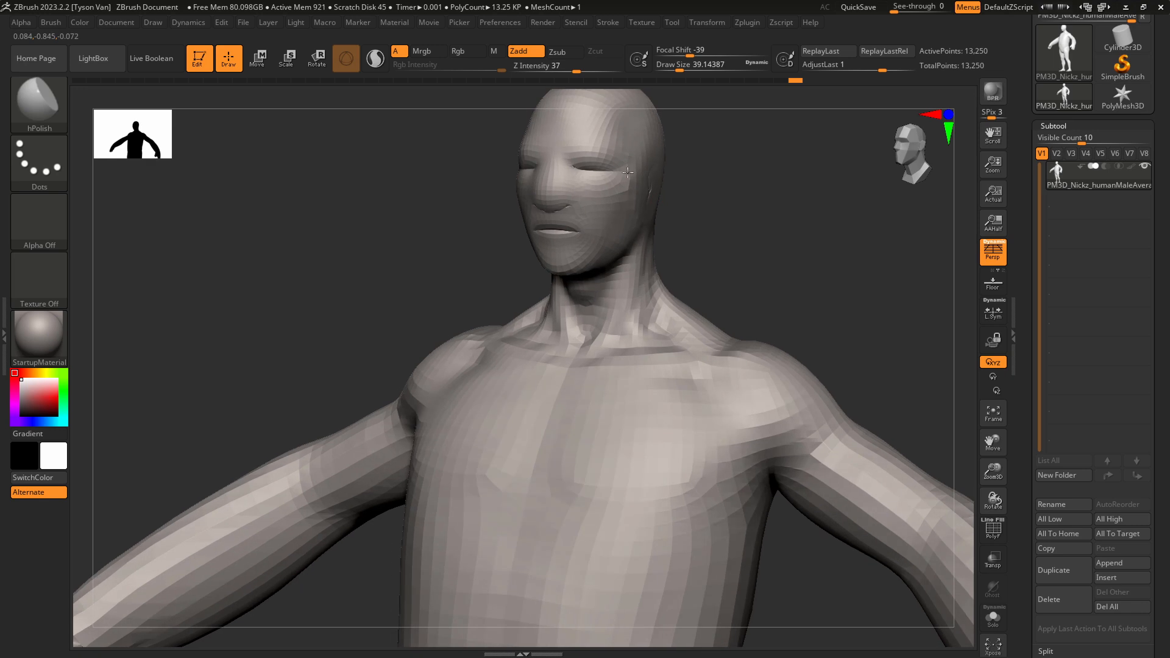
{"action": "left_click_drag", "start_coordinate": [575, 153], "coordinate": [581, 195]}
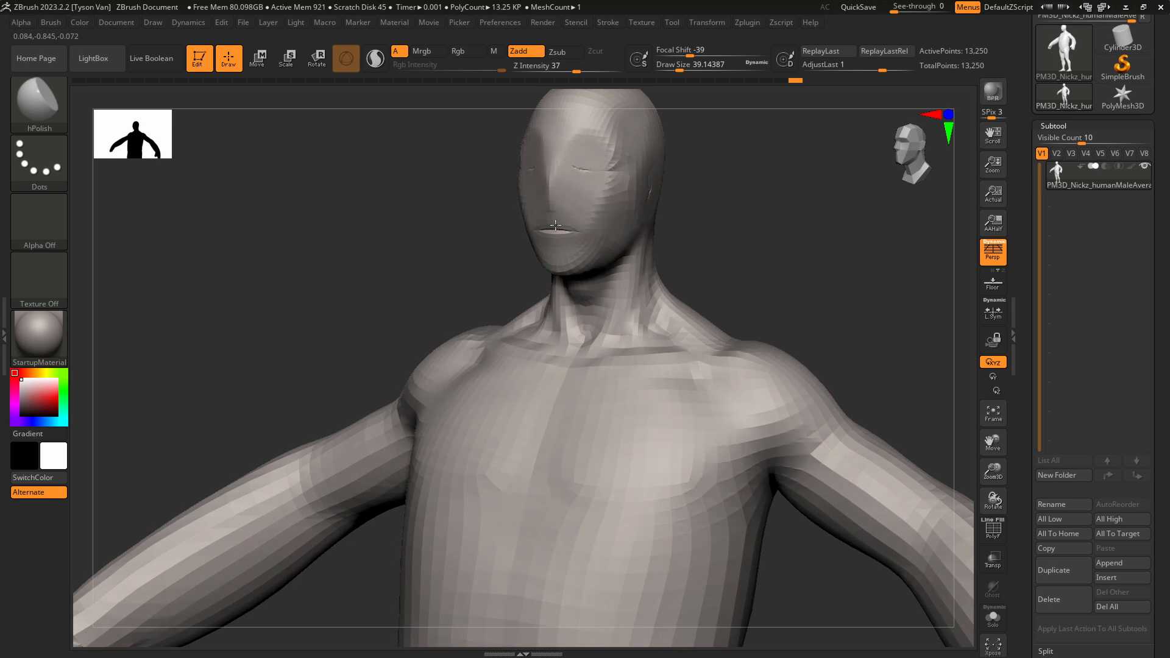
{"action": "left_click_drag", "start_coordinate": [563, 244], "coordinate": [599, 174]}
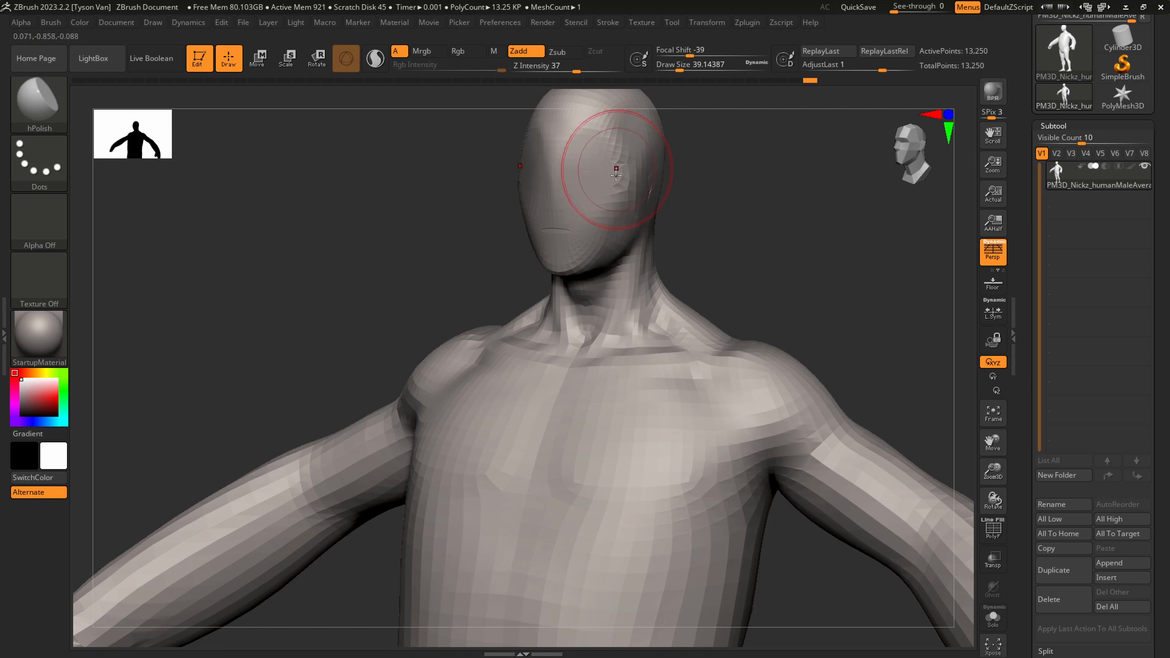
Switch to the SnakeHook brush, set the Draw Size to about 94, and reshape the head's outline.
{"action": "mouse_move", "coordinate": [616, 167]}
{"action": "right_mouse_down", "text": "ctrl"}
{"action": "mouse_move", "coordinate": [635, 221]}
{"action": "mouse_move", "coordinate": [608, 208]}
{"action": "mouse_move", "coordinate": [631, 187]}
{"action": "mouse_move", "coordinate": [580, 238]}
{"action": "right_mouse_up", "text": "ctrl"}
{"action": "key", "text": "b"}
{"action": "key", "text": "s"}
{"action": "key", "text": "h"}
{"action": "key", "text": "s"}
{"action": "left_click_drag", "start_coordinate": [583, 223], "coordinate": [595, 218]}
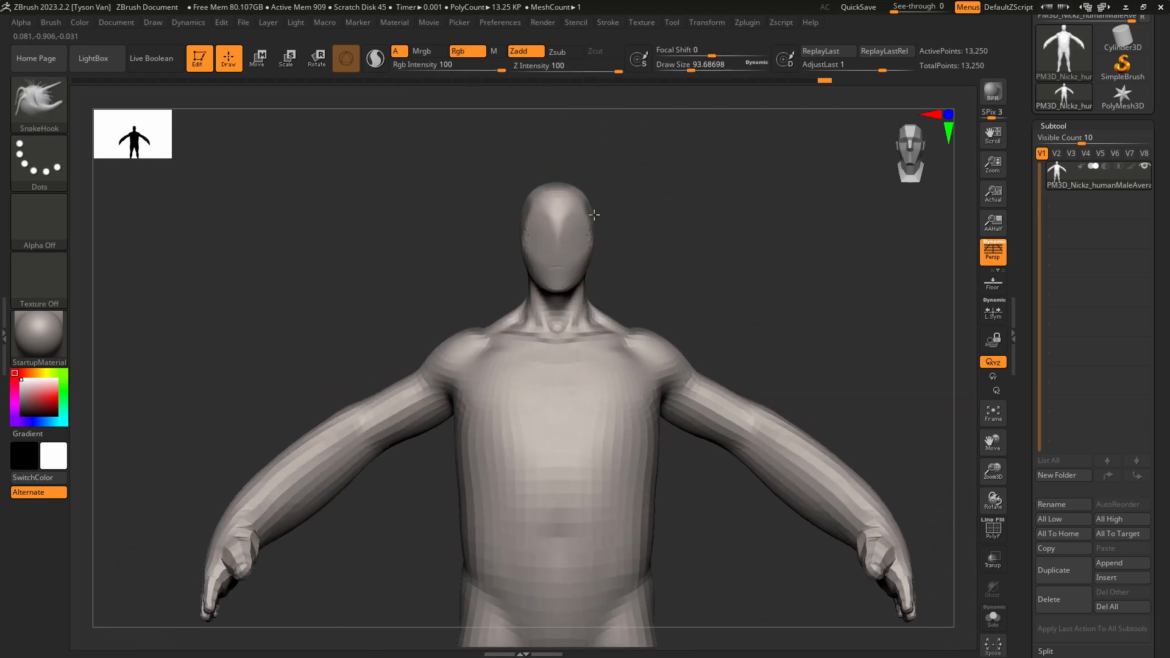
{"action": "right_click_drag", "start_coordinate": [594, 215], "coordinate": [601, 195]}
Pull out the jaw and chin with SnakeHook, reducing the Draw Size to about 49.
{"action": "key", "text": "s"}
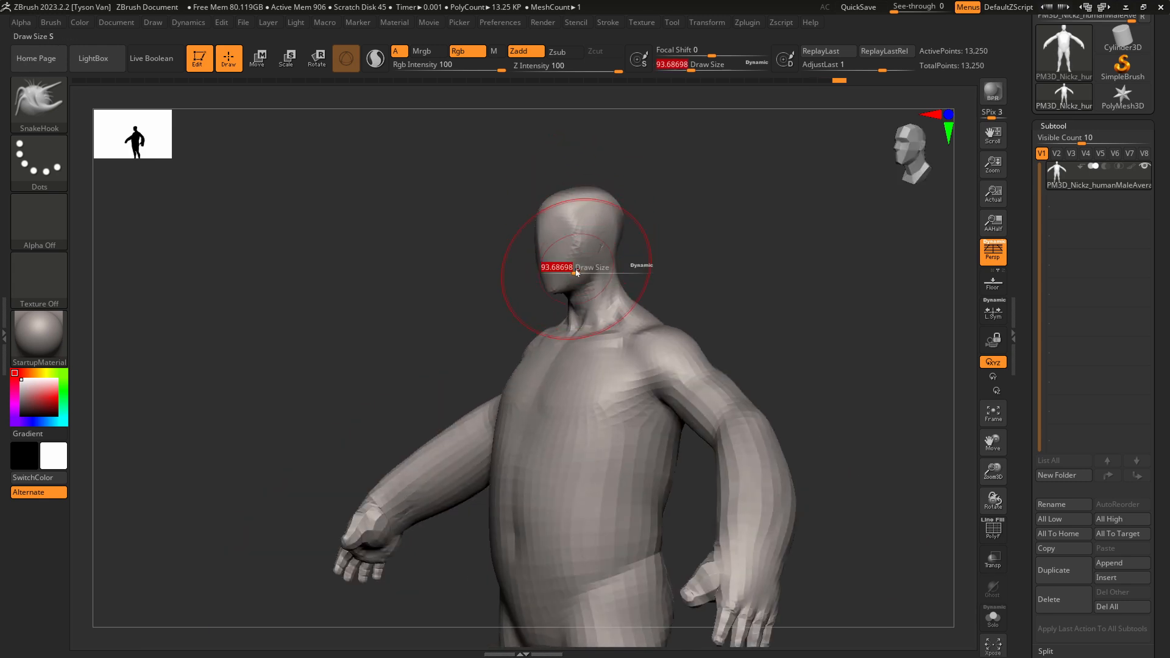
{"action": "mouse_move", "coordinate": [576, 273]}
{"action": "left_mouse_down"}
{"action": "mouse_move", "coordinate": [566, 291]}
{"action": "mouse_move", "coordinate": [537, 297]}
{"action": "mouse_move", "coordinate": [537, 275]}
{"action": "mouse_move", "coordinate": [594, 267]}
{"action": "left_mouse_up"}
{"action": "key", "text": "s"}
{"action": "key", "text": "s"}
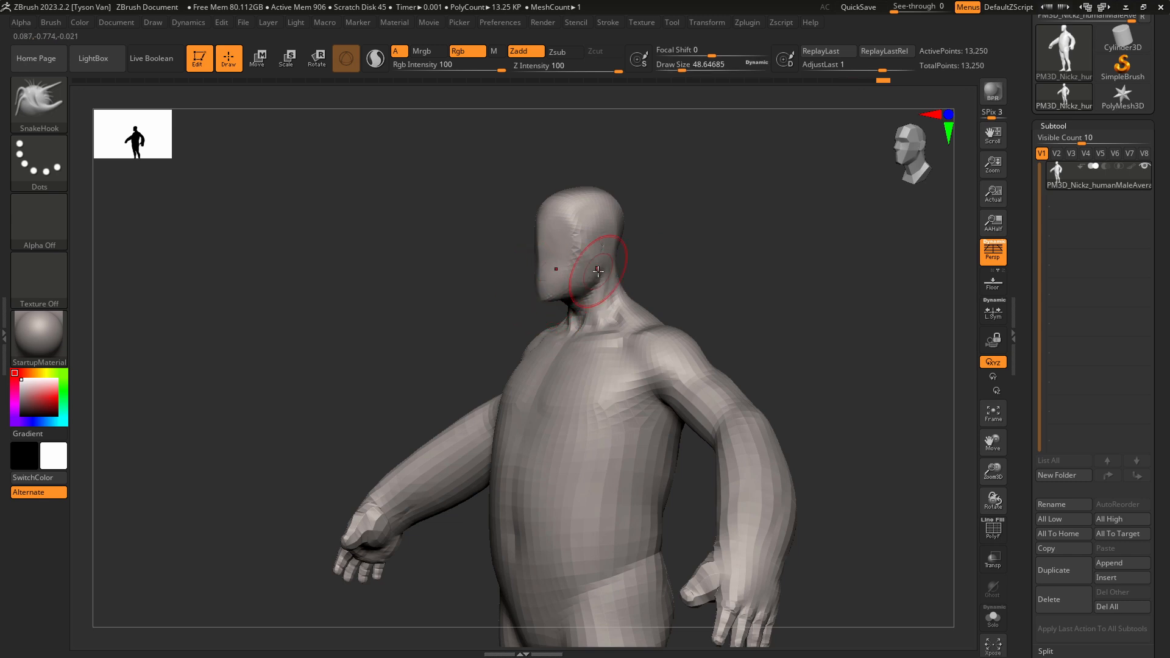
{"action": "right_click_drag", "start_coordinate": [594, 266], "coordinate": [585, 269], "text": "shift"}
Increase the SnakeHook Draw Size to about 62 and push in the upper back of the skull.
{"action": "key", "text": "s"}
{"action": "left_click_drag", "start_coordinate": [599, 286], "coordinate": [597, 289]}
{"action": "mouse_move", "coordinate": [585, 289]}
{"action": "right_mouse_down"}
{"action": "mouse_move", "coordinate": [603, 291]}
{"action": "mouse_move", "coordinate": [620, 227]}
{"action": "mouse_move", "coordinate": [644, 246]}
{"action": "mouse_move", "coordinate": [661, 291]}
{"action": "right_mouse_up"}
{"action": "key", "text": "s"}
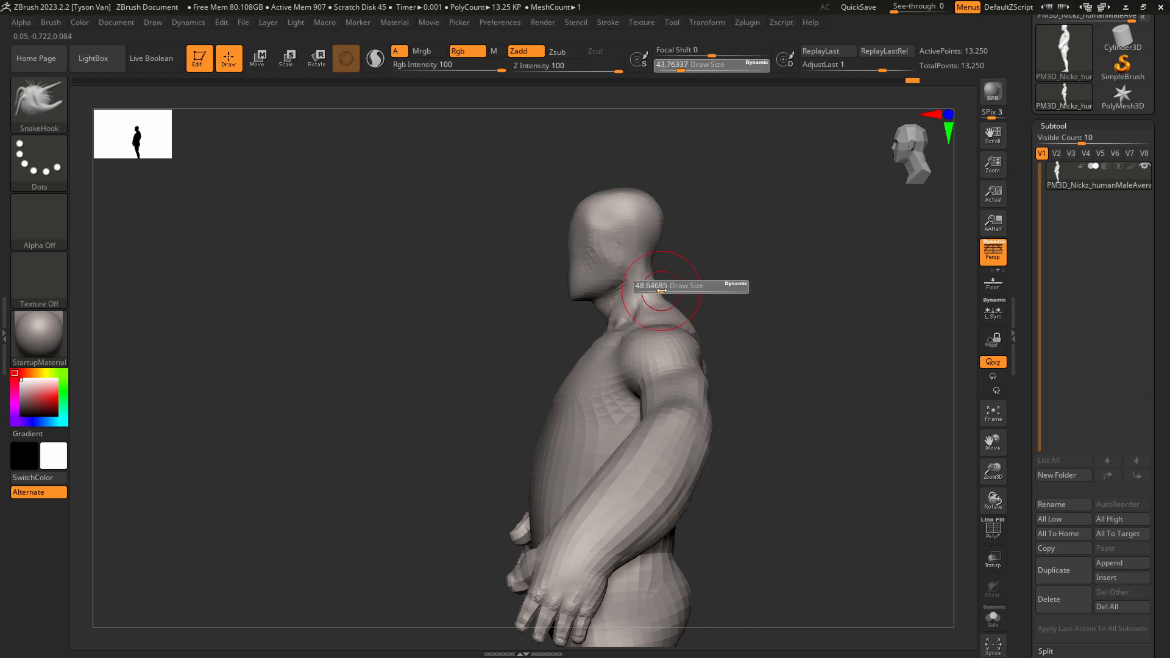
{"action": "left_click_drag", "start_coordinate": [661, 291], "coordinate": [688, 285]}
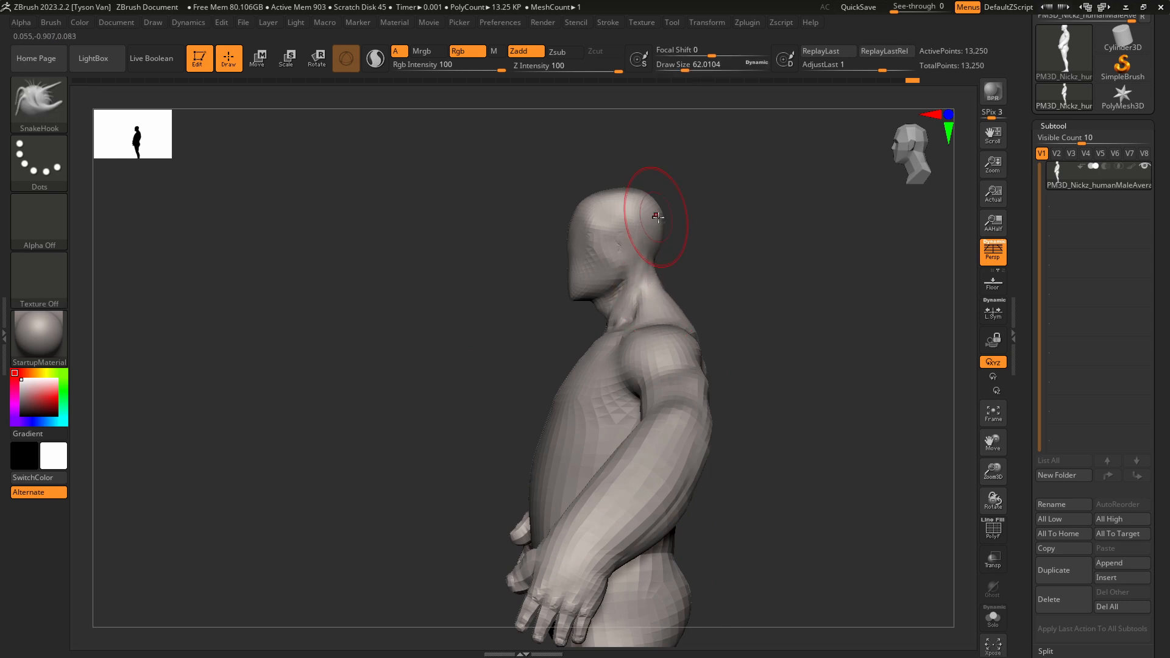
{"action": "left_click_drag", "start_coordinate": [640, 197], "coordinate": [637, 209]}
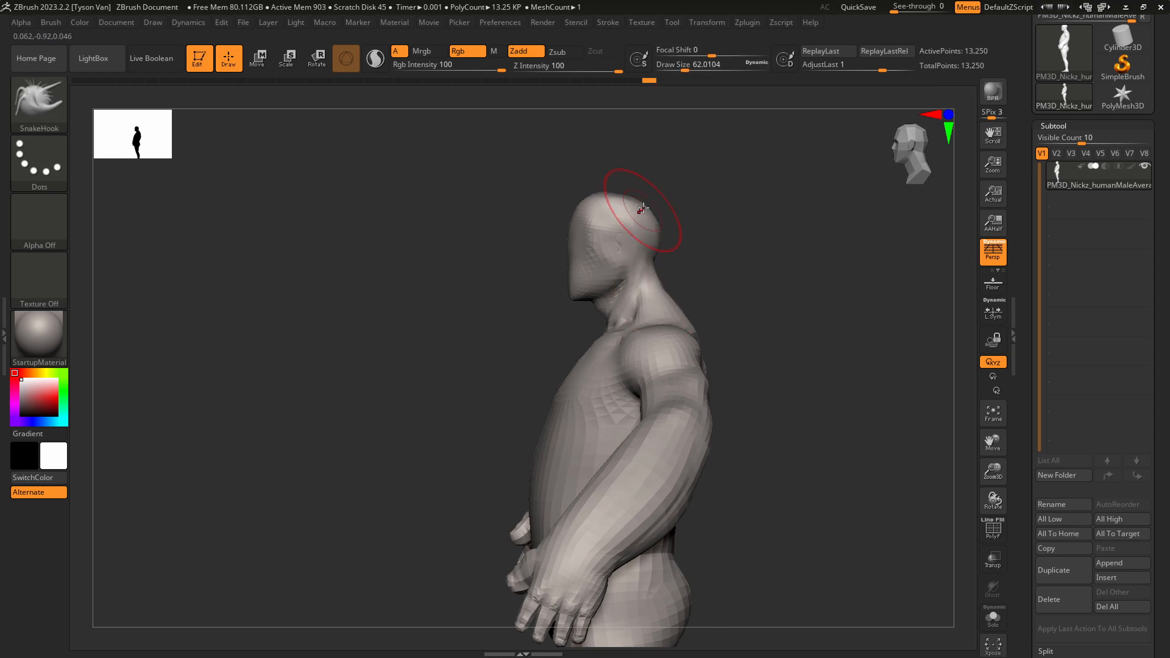
Increase the Draw Size to about 104 and nudge the jaw upward with SnakeHook.
{"action": "mouse_move", "coordinate": [638, 209]}
{"action": "right_mouse_down"}
{"action": "mouse_move", "coordinate": [669, 217]}
{"action": "mouse_move", "coordinate": [669, 271]}
{"action": "mouse_move", "coordinate": [605, 261]}
{"action": "mouse_move", "coordinate": [579, 280]}
{"action": "mouse_move", "coordinate": [561, 271]}
{"action": "right_mouse_up"}
{"action": "key", "text": "s"}
{"action": "left_click_drag", "start_coordinate": [524, 282], "coordinate": [519, 268]}
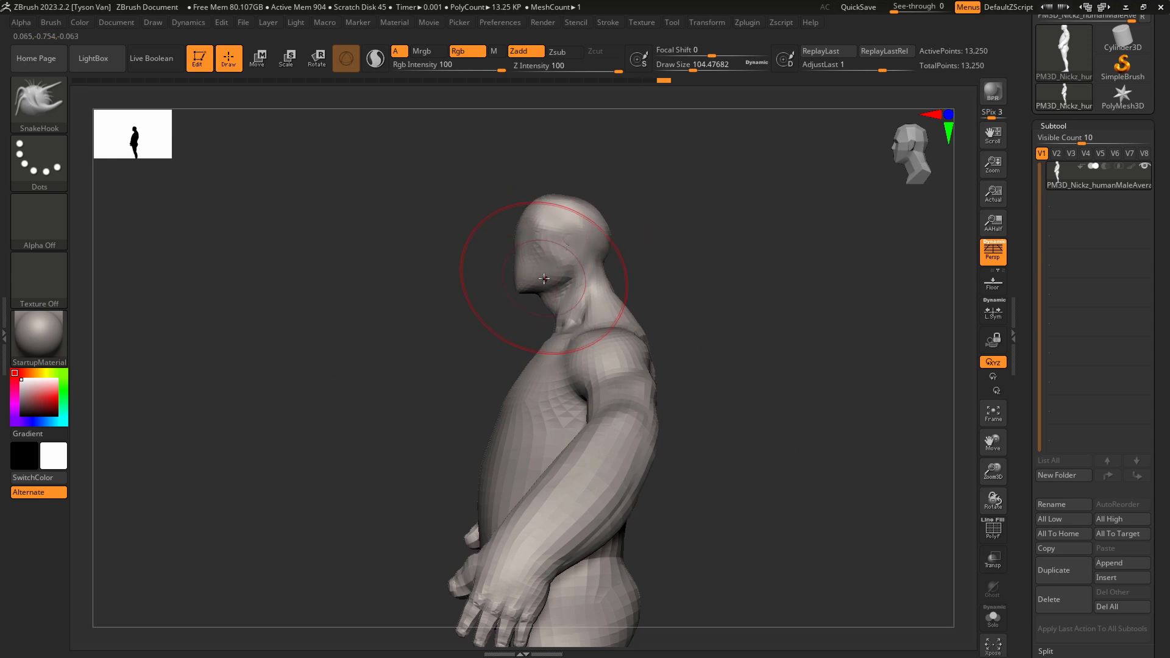
Check the Venom and Spider-Man sketch in Clip Studio Paint, return to ZBrush and inspect the whole figure.
{"action": "key", "text": "alt+Tab"}
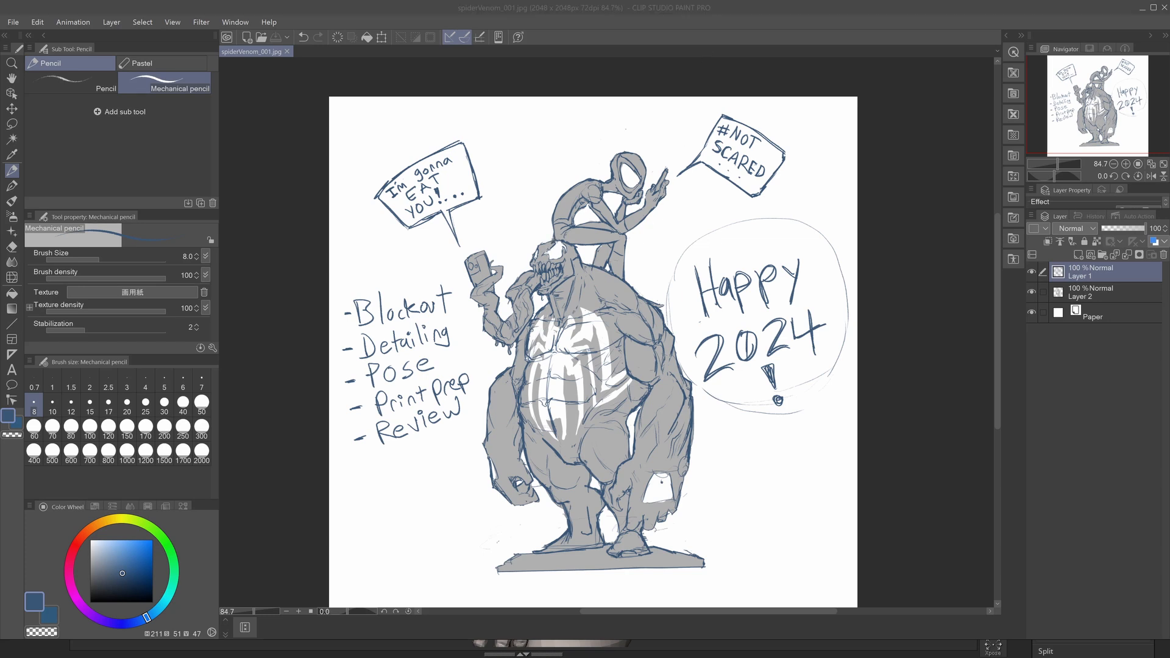
{"action": "key", "text": "alt+Tab"}
{"action": "mouse_move", "coordinate": [713, 345]}
{"action": "left_mouse_down"}
{"action": "mouse_move", "coordinate": [729, 345]}
{"action": "mouse_move", "coordinate": [585, 321]}
{"action": "mouse_move", "coordinate": [609, 316]}
{"action": "left_mouse_up"}
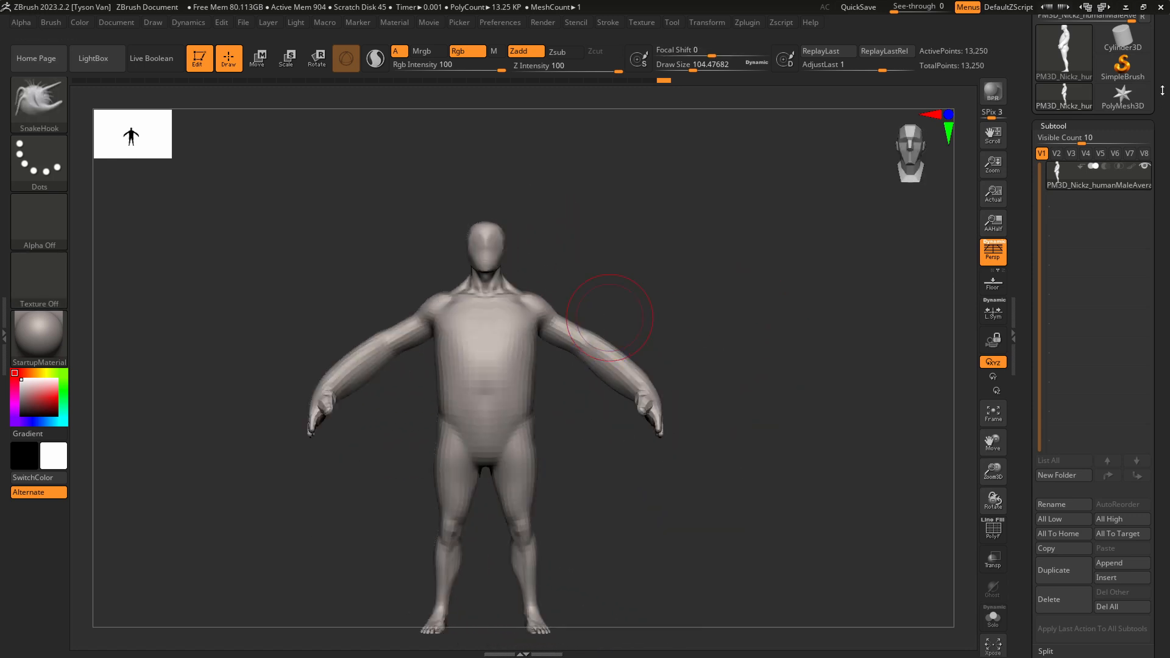
{"action": "left_click_drag", "start_coordinate": [1159, 80], "coordinate": [1158, 221]}
{"action": "mouse_move", "coordinate": [649, 279]}
{"action": "left_mouse_down"}
{"action": "mouse_move", "coordinate": [618, 284]}
{"action": "mouse_move", "coordinate": [645, 250]}
{"action": "left_mouse_up"}
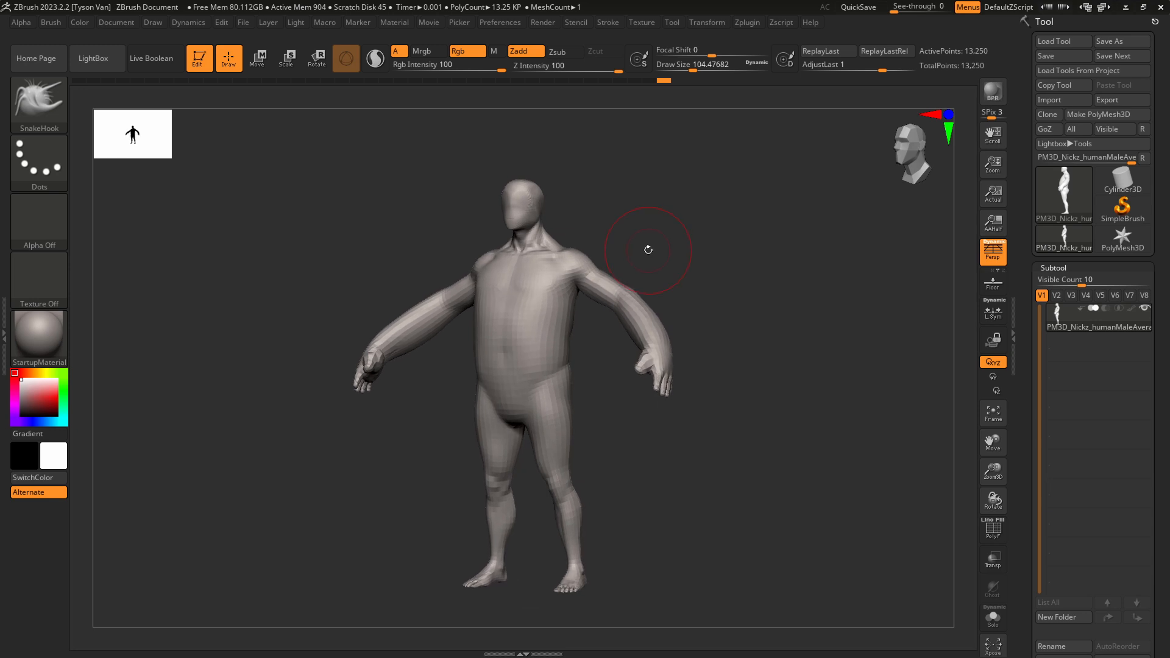
{"action": "left_click_drag", "start_coordinate": [647, 249], "coordinate": [613, 211]}
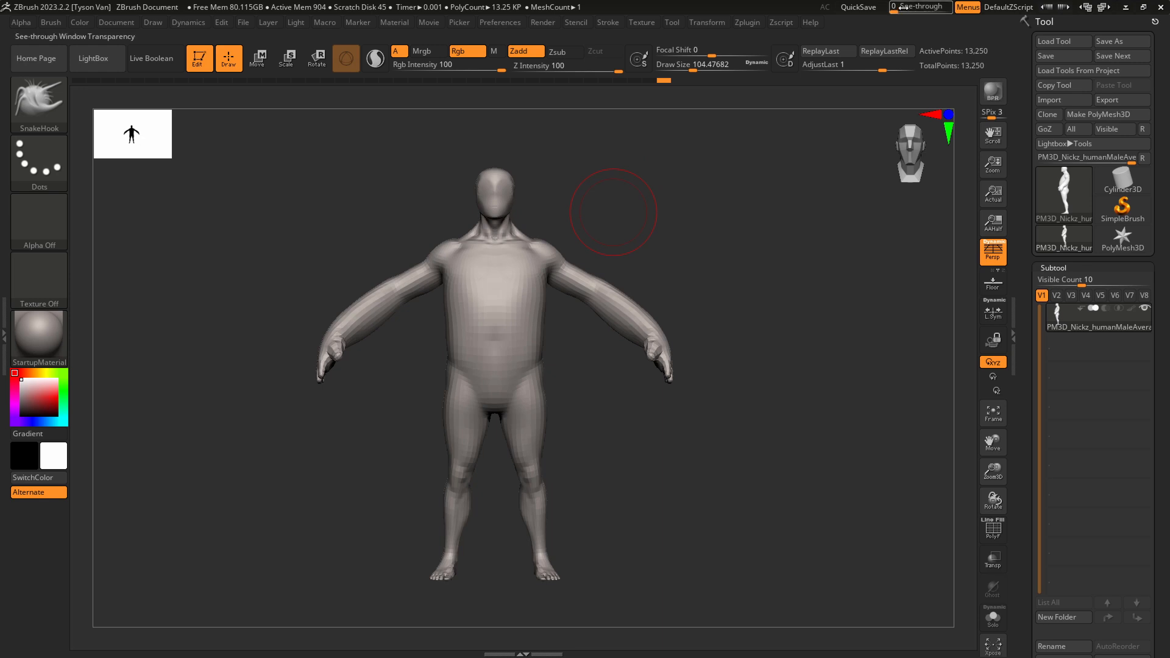
Raise the See-through value to about 46 to compare the figure with the sketch behind, and reset it to 0.
{"action": "left_click_drag", "start_coordinate": [899, 6], "coordinate": [909, 7]}
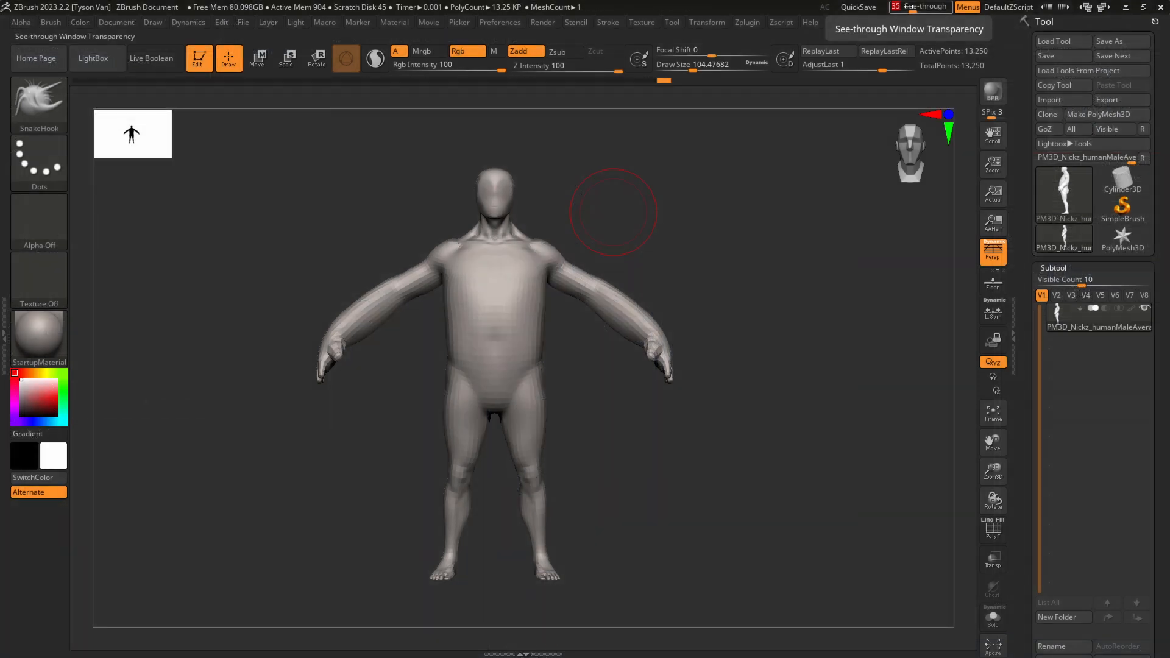
{"action": "left_click_drag", "start_coordinate": [909, 6], "coordinate": [916, 6]}
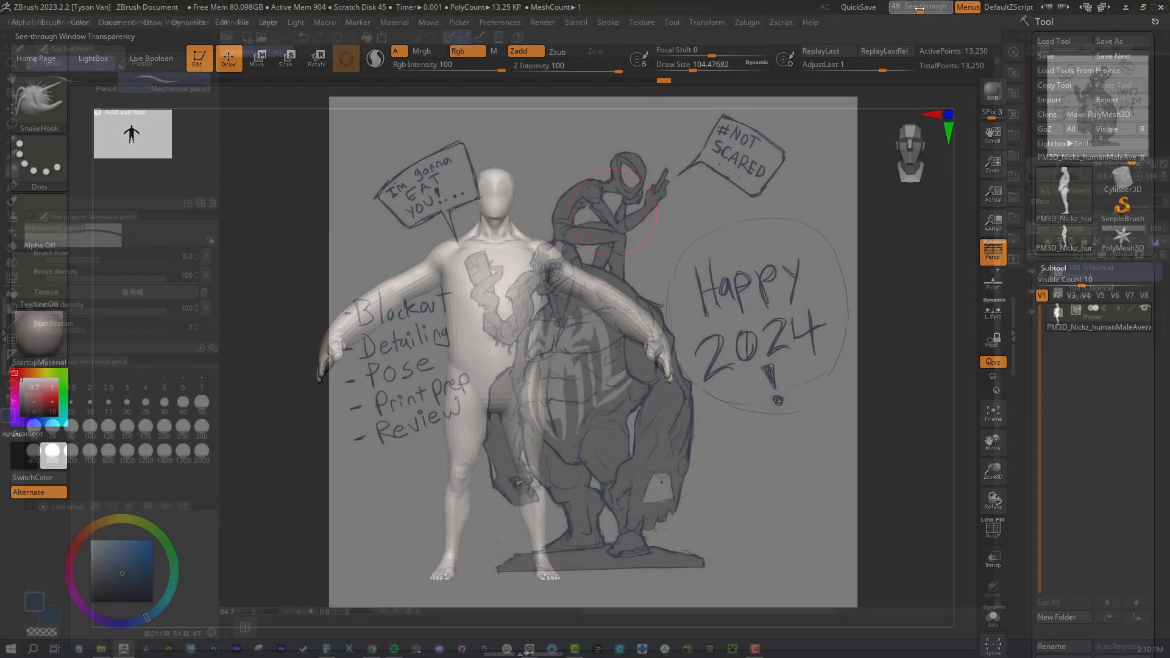
{"action": "left_click", "coordinate": [882, 51]}
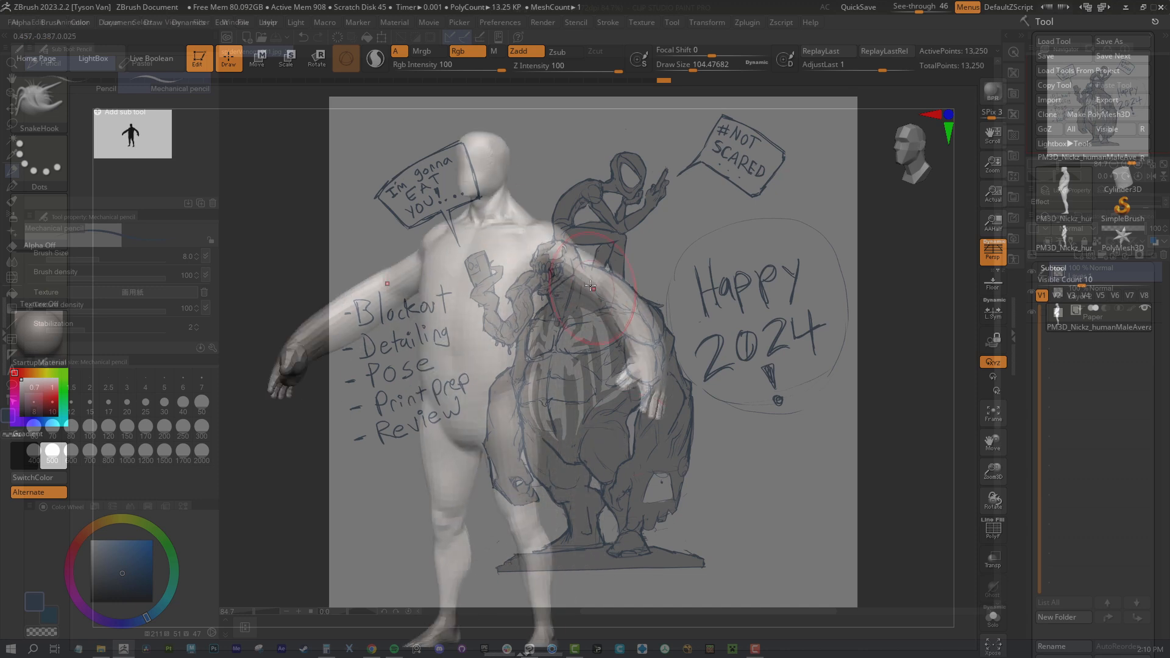
{"action": "left_click_drag", "start_coordinate": [919, 8], "coordinate": [888, 7]}
Refine the crown and sides of the head with SnakeHook, reducing the Draw Size to about 87 and finally 68.
{"action": "right_click_drag", "start_coordinate": [546, 199], "coordinate": [521, 160], "text": "ctrl"}
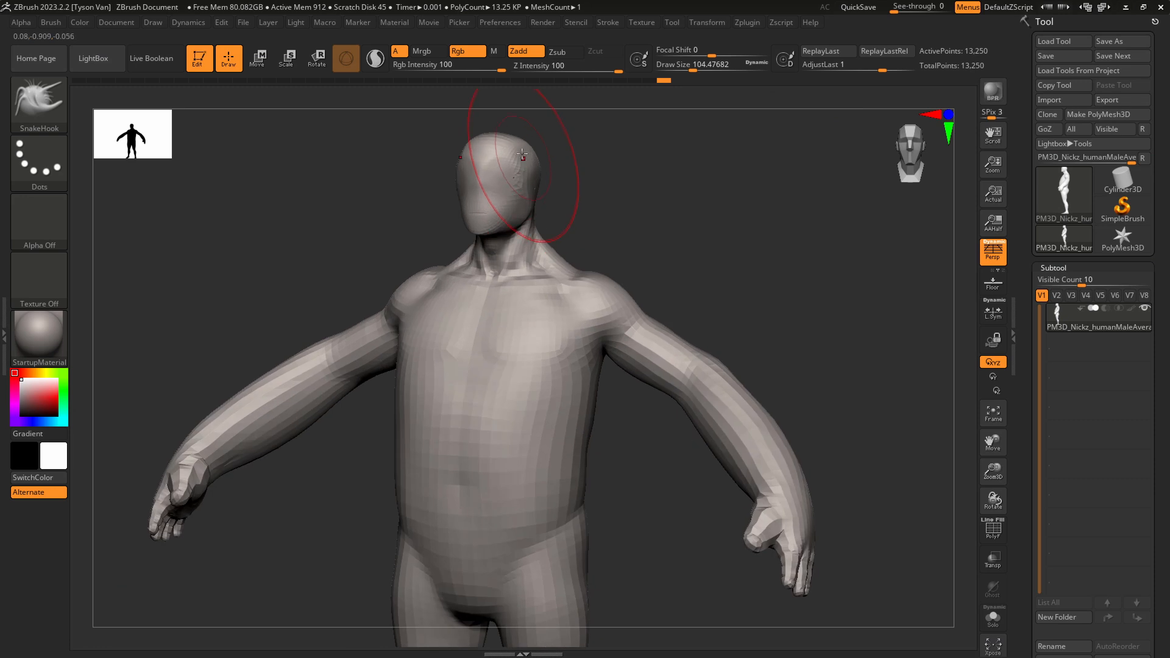
{"action": "key", "text": "s"}
{"action": "left_click_drag", "start_coordinate": [520, 148], "coordinate": [511, 148]}
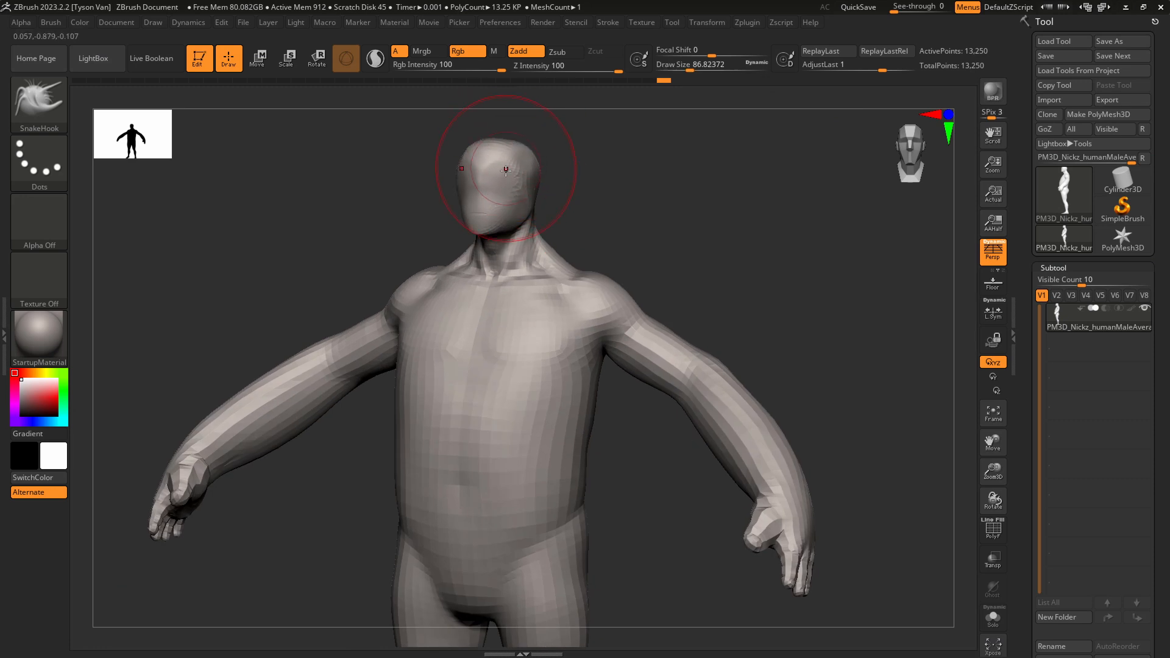
{"action": "right_click_drag", "start_coordinate": [502, 180], "coordinate": [483, 184], "text": "shift"}
{"action": "key", "text": "s"}
{"action": "left_click_drag", "start_coordinate": [505, 194], "coordinate": [497, 198]}
{"action": "mouse_move", "coordinate": [496, 198]}
{"action": "right_mouse_down"}
{"action": "mouse_move", "coordinate": [515, 173]}
{"action": "mouse_move", "coordinate": [535, 175]}
{"action": "right_mouse_up"}
{"action": "key", "text": "s"}
{"action": "left_click_drag", "start_coordinate": [515, 213], "coordinate": [530, 156]}
{"action": "key", "text": "s"}
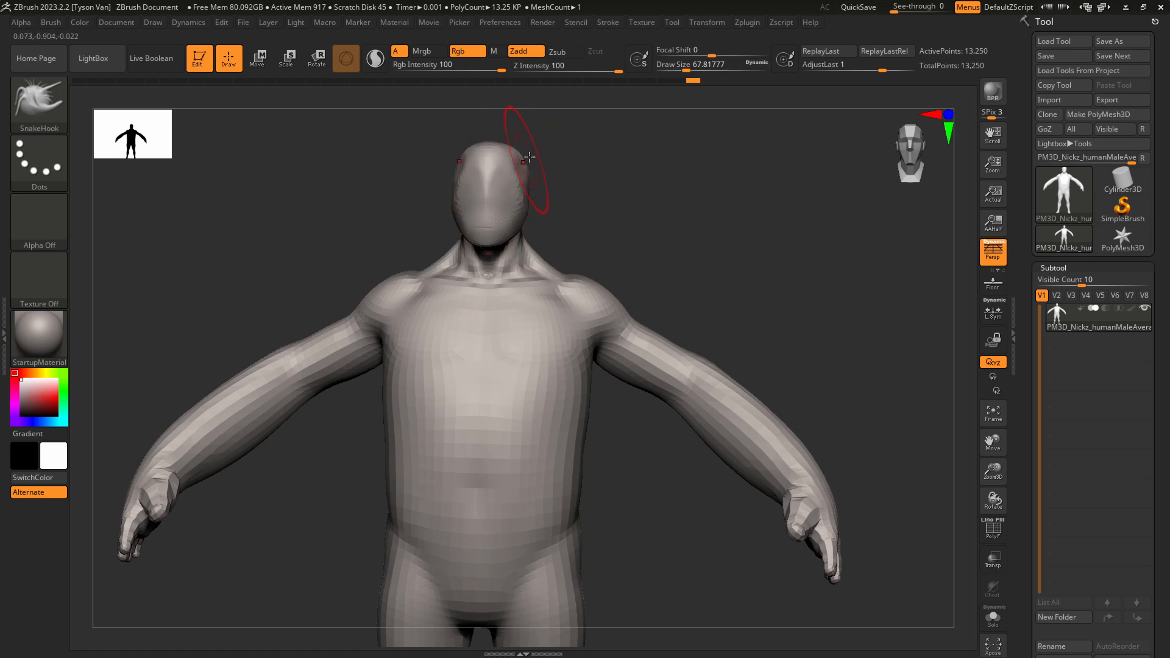
{"action": "mouse_move", "coordinate": [530, 160]}
{"action": "right_mouse_down", "text": "ctrl"}
{"action": "mouse_move", "coordinate": [528, 190]}
{"action": "mouse_move", "coordinate": [513, 193]}
{"action": "mouse_move", "coordinate": [518, 226]}
{"action": "mouse_move", "coordinate": [553, 235]}
{"action": "mouse_move", "coordinate": [564, 253]}
{"action": "right_mouse_up", "text": "ctrl"}
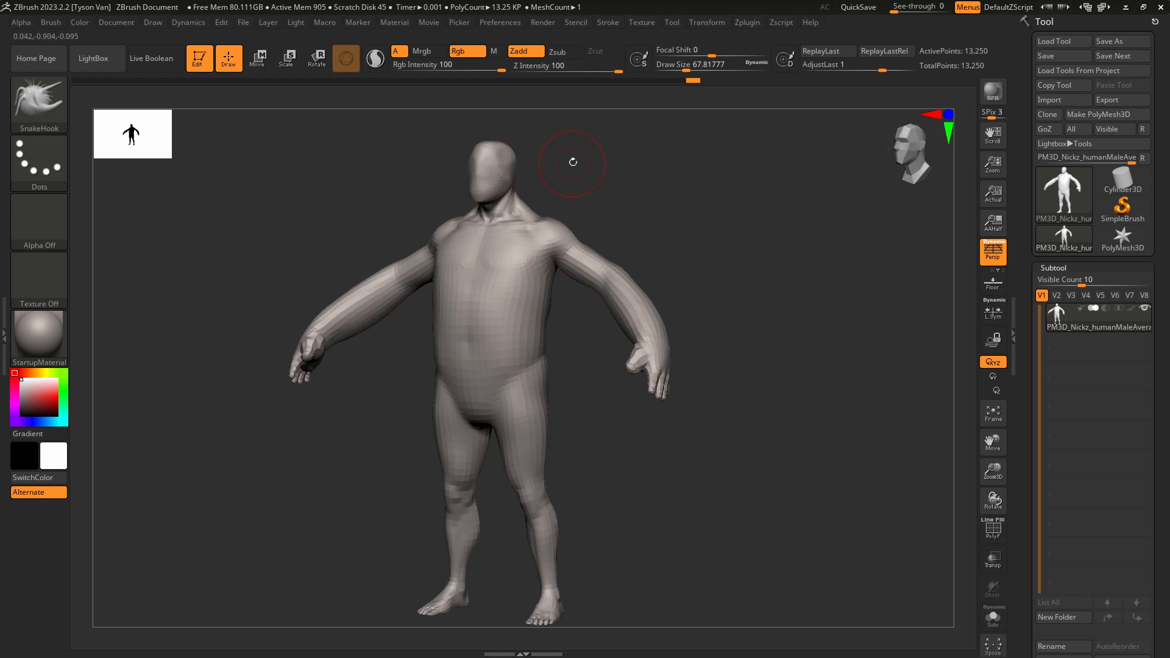
Start saving the tool as a new file and browse to kickPunched > 2_assets > SpiderVenom.
{"action": "left_click", "coordinate": [242, 23]}
{"action": "left_click", "coordinate": [1119, 41]}
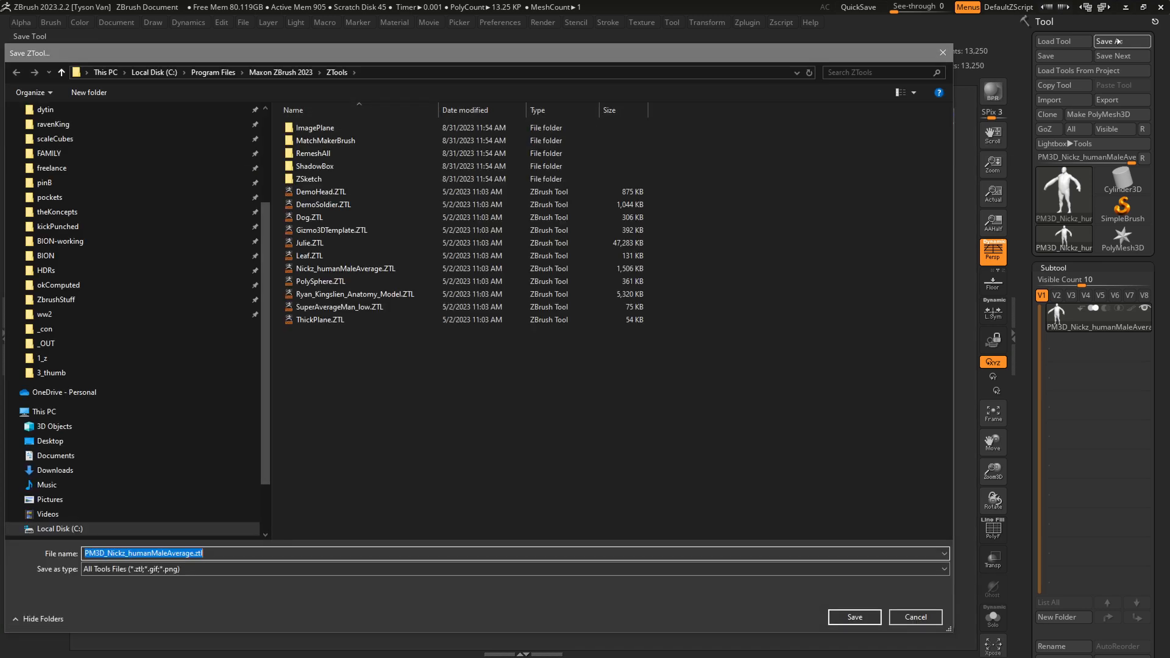
{"action": "left_click", "coordinate": [91, 358]}
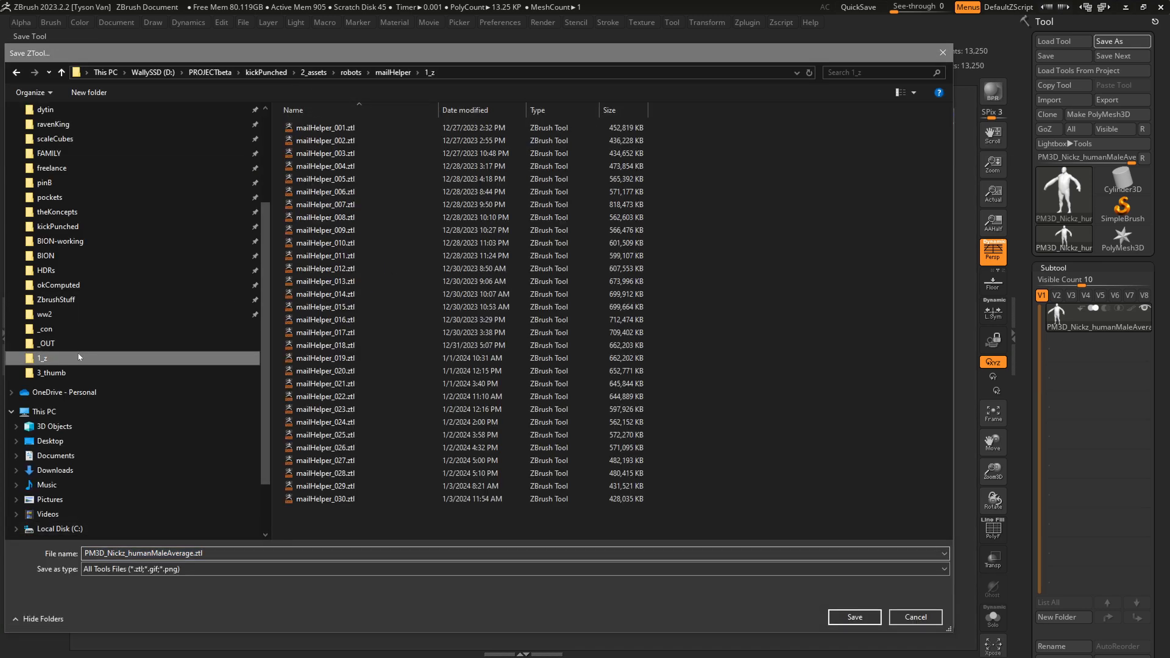
{"action": "left_click", "coordinate": [313, 72]}
{"action": "left_click", "coordinate": [266, 72]}
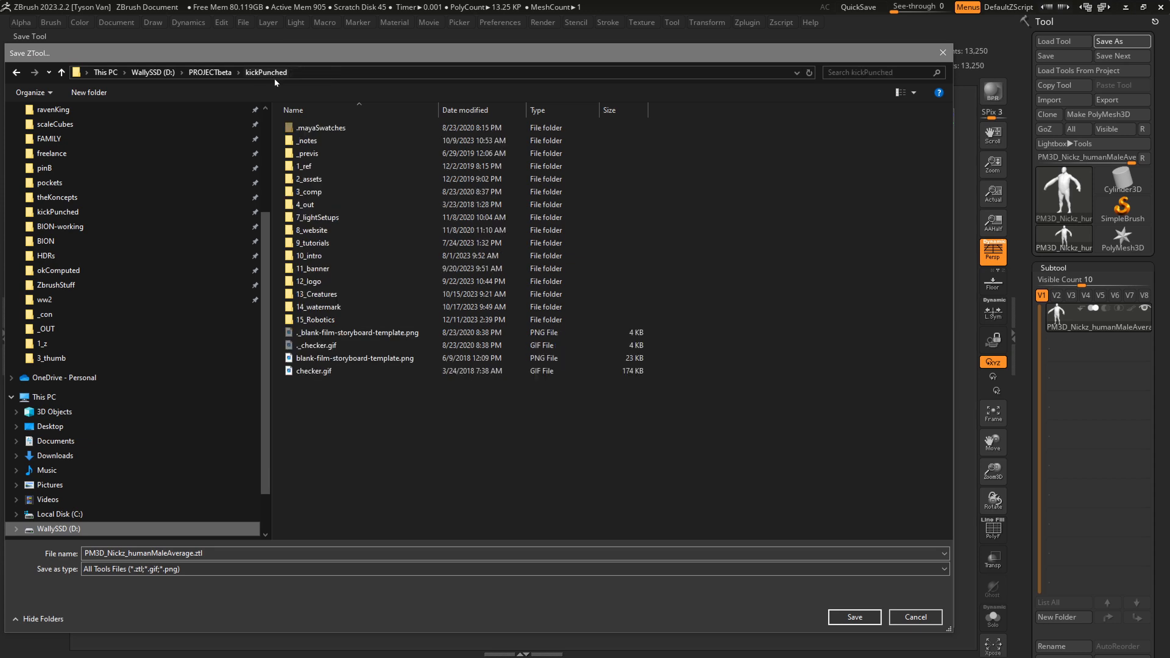
{"action": "double_click", "coordinate": [308, 179]}
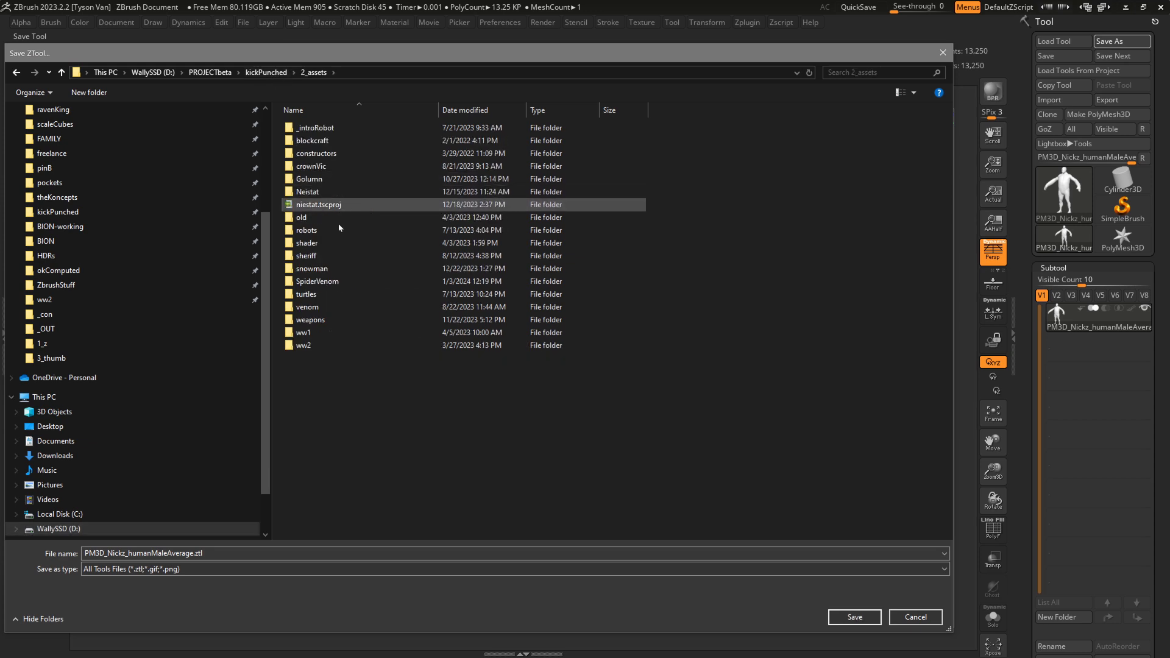
{"action": "left_click", "coordinate": [328, 281]}
{"action": "double_click", "coordinate": [329, 282]}
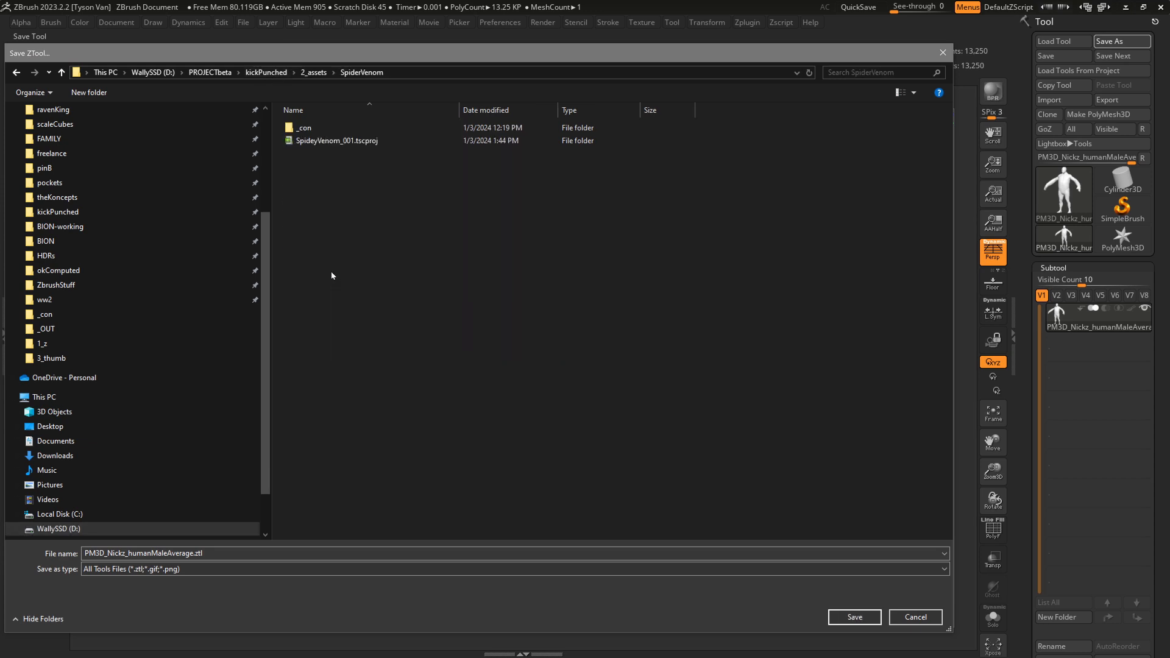
Create a folder named 1_z inside SpiderVenom and open it.
{"action": "right_click", "coordinate": [317, 170]}
{"action": "mouse_move", "coordinate": [292, 352]}
{"action": "left_click", "coordinate": [344, 352]}
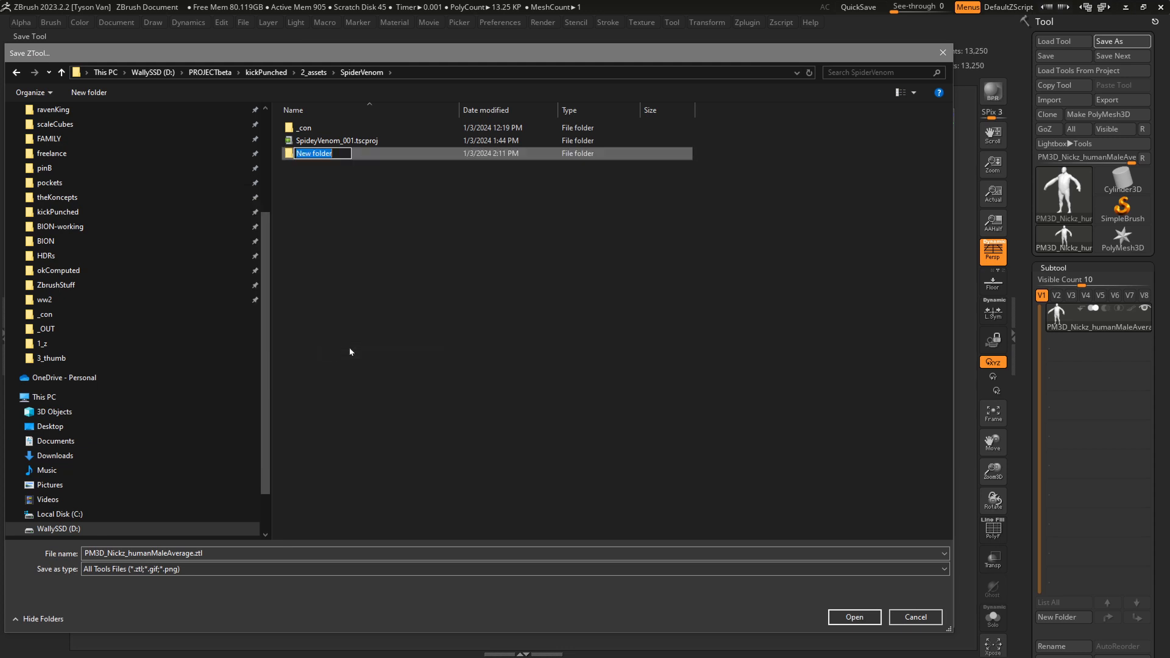
{"action": "type", "text": "1_z"}
{"action": "key", "text": "Return"}
{"action": "double_click", "coordinate": [335, 153]}
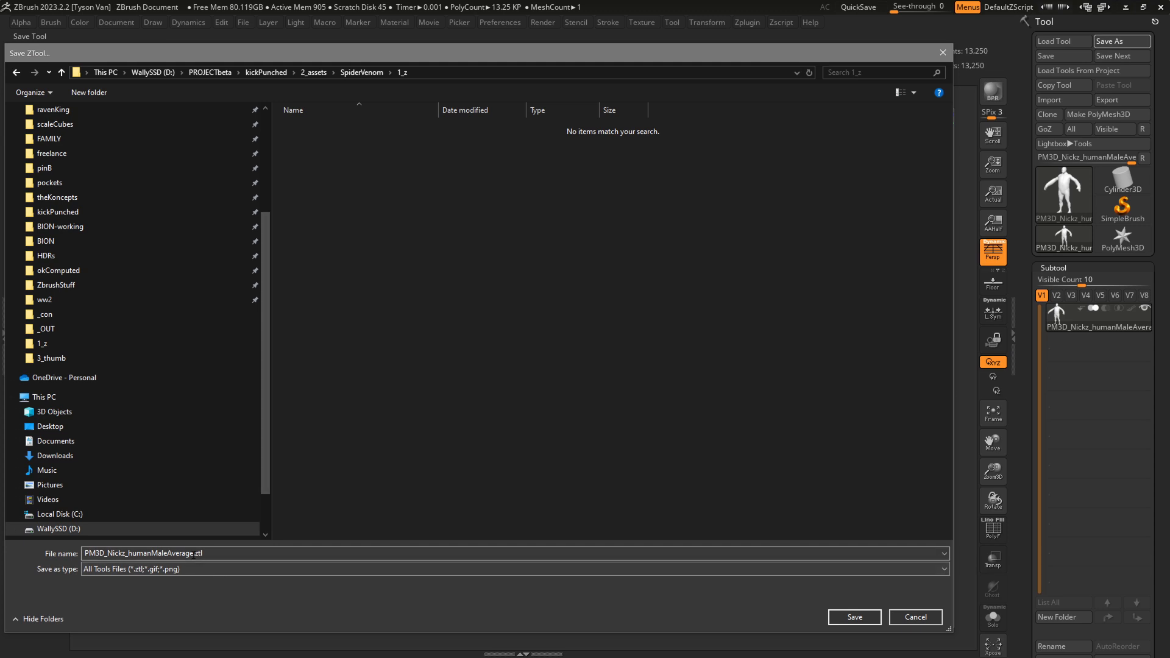
Name the tool file VenomSpidey_001.ztl and save it in the 1_z folder.
{"action": "left_click", "coordinate": [193, 555]}
{"action": "left_click_drag", "start_coordinate": [194, 554], "coordinate": [96, 557]}
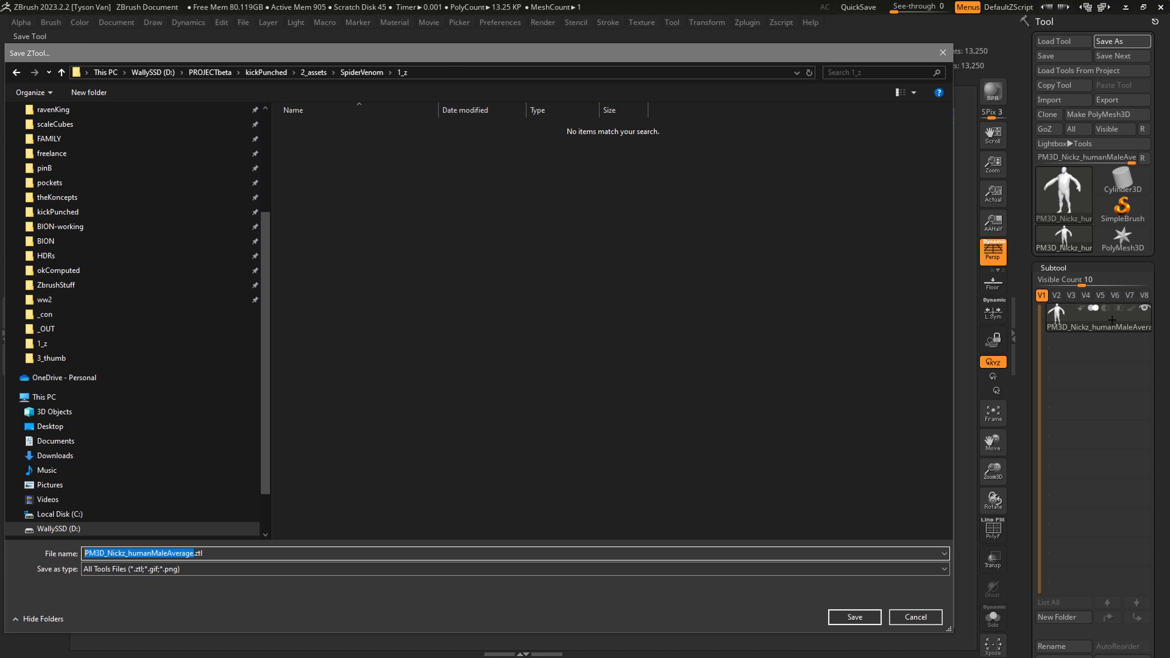
{"action": "type", "text": "VenomSpidey_001"}
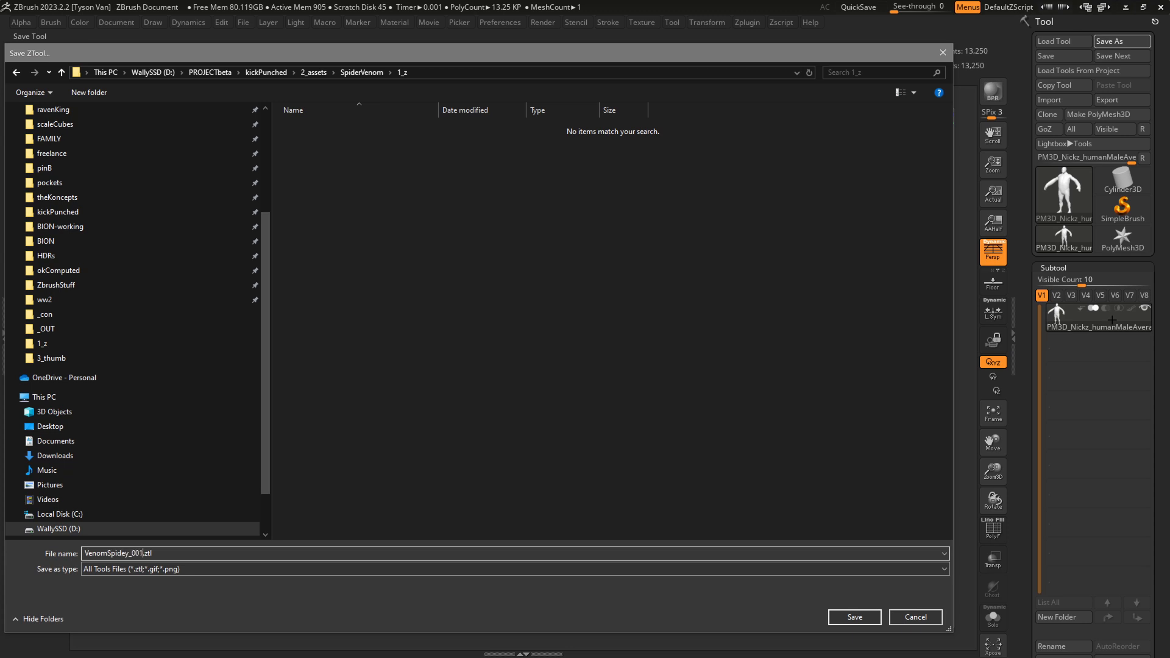
{"action": "left_click", "coordinate": [856, 619]}
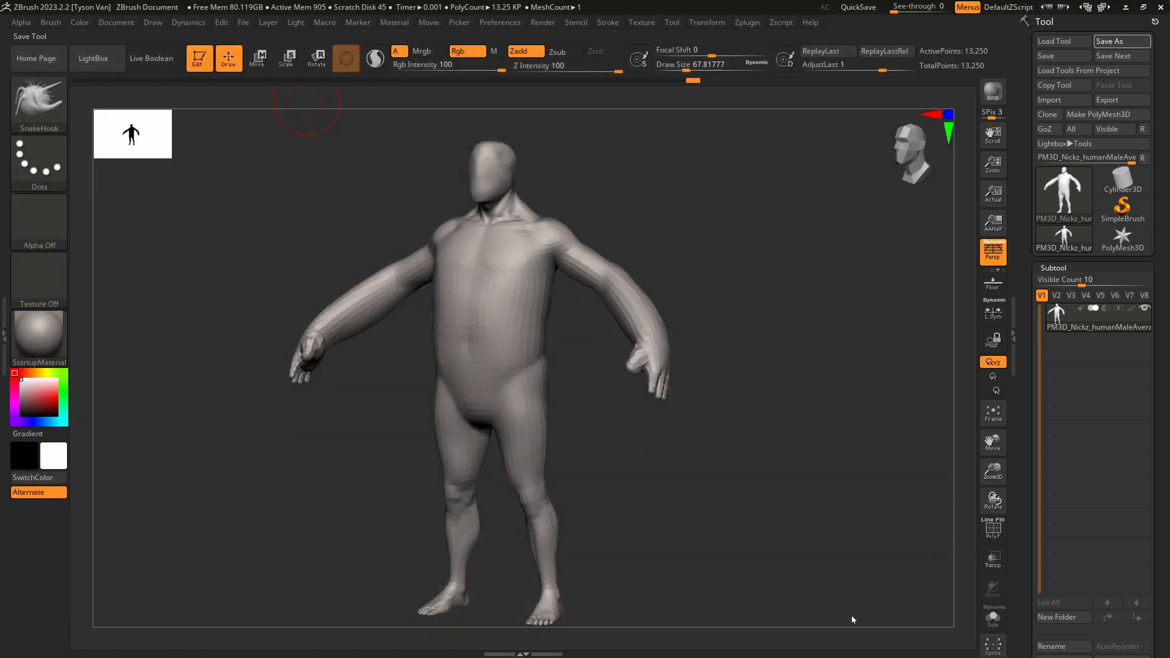
{"action": "left_click_drag", "start_coordinate": [1157, 275], "coordinate": [1157, 243]}
{"action": "right_click_drag", "start_coordinate": [640, 349], "coordinate": [622, 339], "text": "ctrl"}
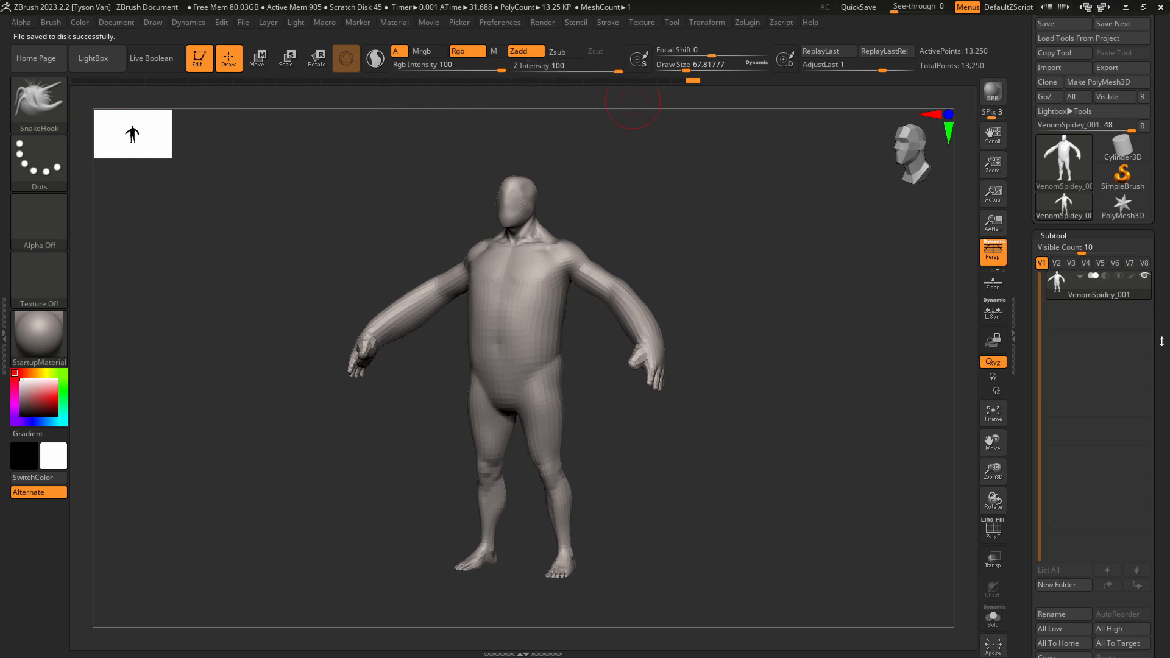
{"action": "left_click_drag", "start_coordinate": [1162, 341], "coordinate": [1159, 323]}
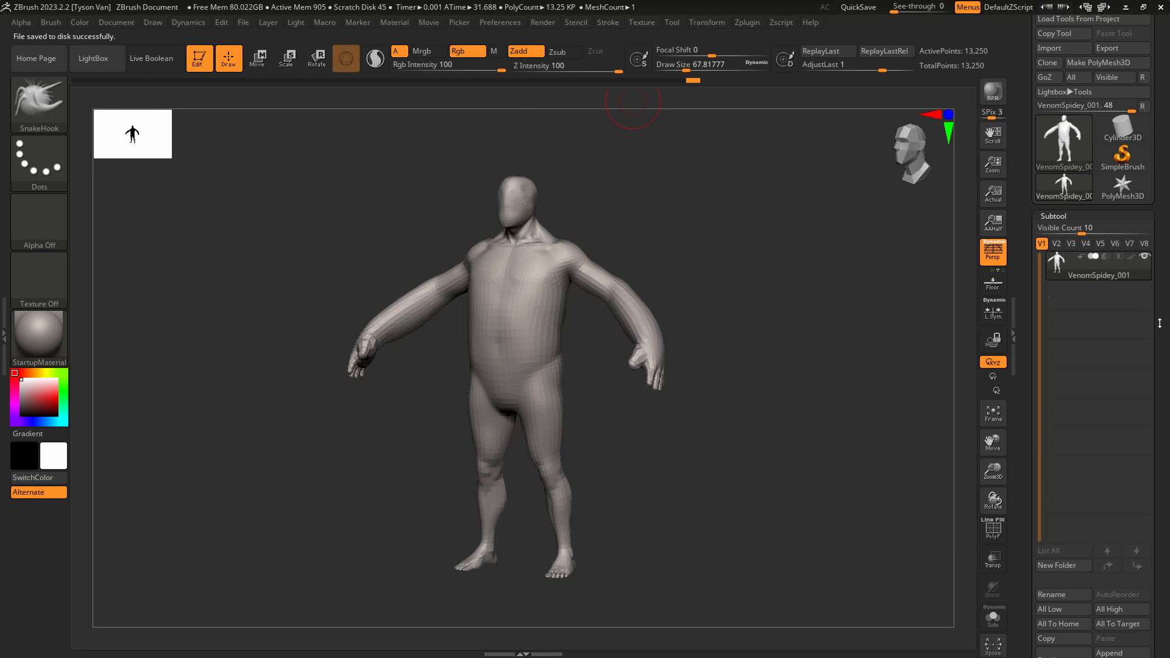
{"action": "left_click_drag", "start_coordinate": [1157, 368], "coordinate": [1158, 331]}
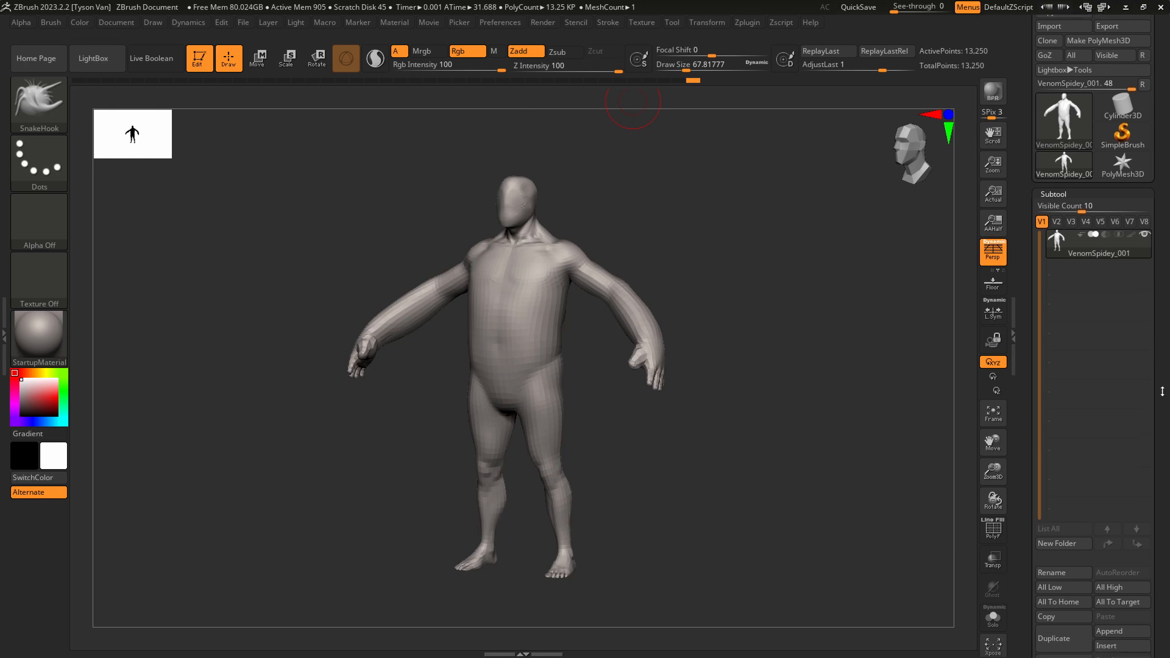
{"action": "left_click_drag", "start_coordinate": [1141, 392], "coordinate": [1141, 377]}
Increase the SnakeHook Draw Size to about 94 and pull the face forward and the chin down.
{"action": "mouse_move", "coordinate": [571, 196]}
{"action": "left_mouse_down", "text": "alt"}
{"action": "mouse_move", "coordinate": [551, 237]}
{"action": "mouse_move", "coordinate": [544, 201]}
{"action": "mouse_move", "coordinate": [557, 207]}
{"action": "left_mouse_up", "text": "alt"}
{"action": "key", "text": "s"}
{"action": "key", "text": "s"}
{"action": "left_click_drag", "start_coordinate": [561, 203], "coordinate": [543, 208]}
{"action": "right_click_drag", "start_coordinate": [554, 222], "coordinate": [518, 223]}
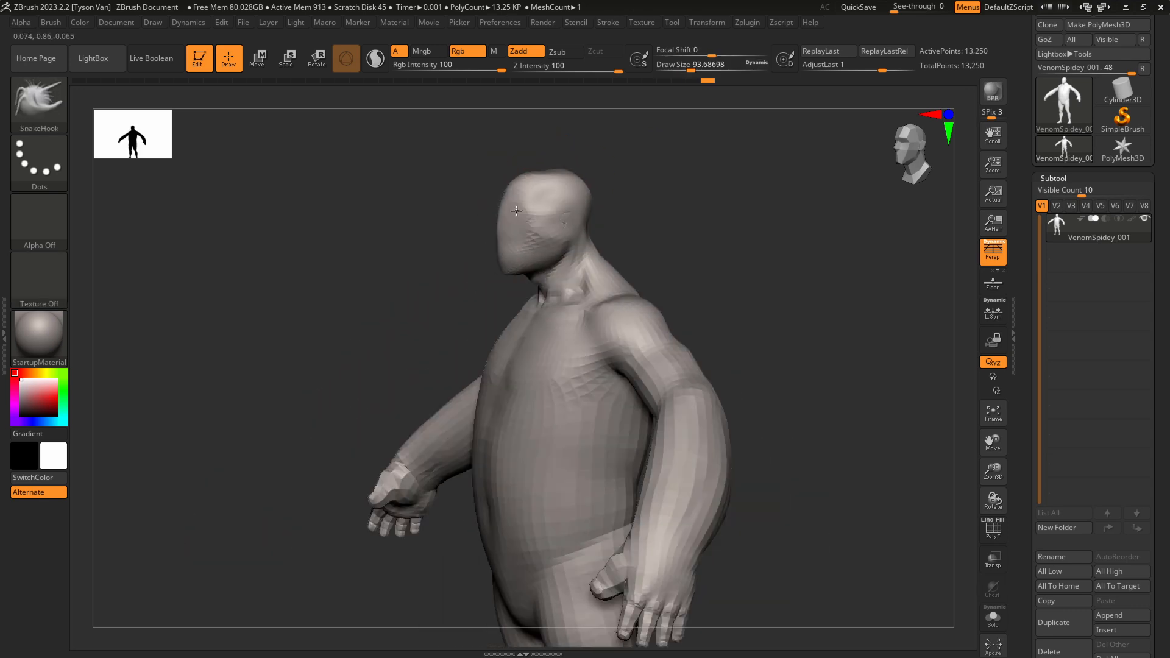
{"action": "left_click_drag", "start_coordinate": [534, 204], "coordinate": [509, 256]}
{"action": "key", "text": "ctrl+z"}
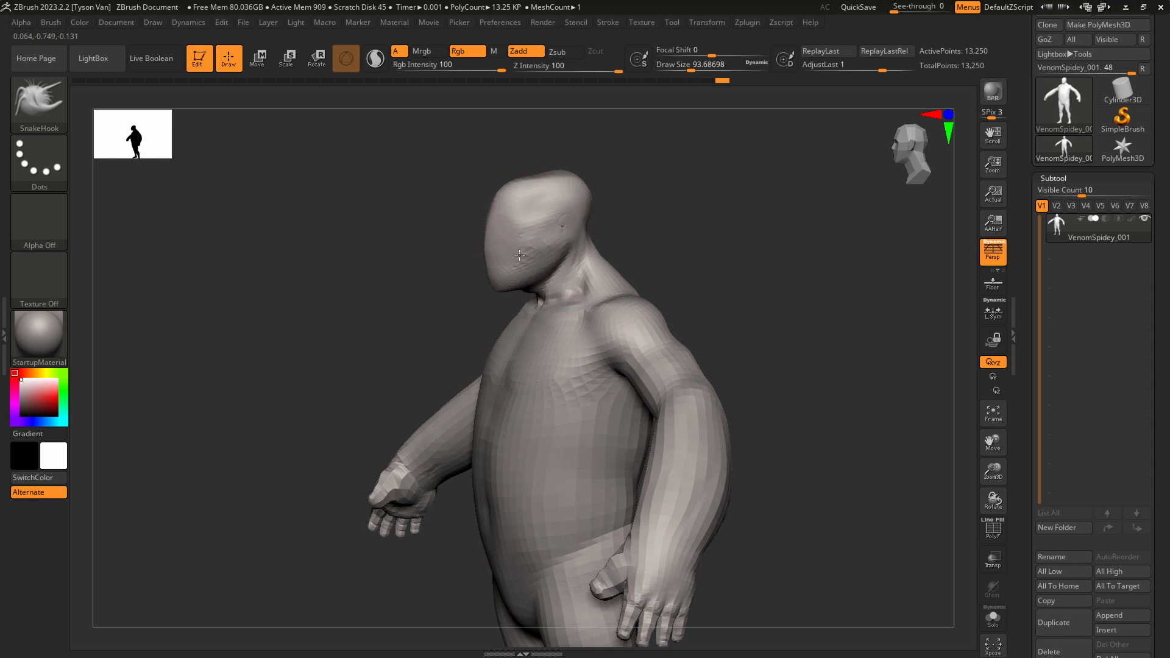
{"action": "left_click_drag", "start_coordinate": [507, 213], "coordinate": [495, 207]}
Reduce the Draw Size to about 62, refine the forehead with SnakeHook and smooth the side of the head.
{"action": "right_click_drag", "start_coordinate": [521, 192], "coordinate": [515, 195]}
{"action": "key", "text": "s"}
{"action": "left_click_drag", "start_coordinate": [521, 201], "coordinate": [515, 201]}
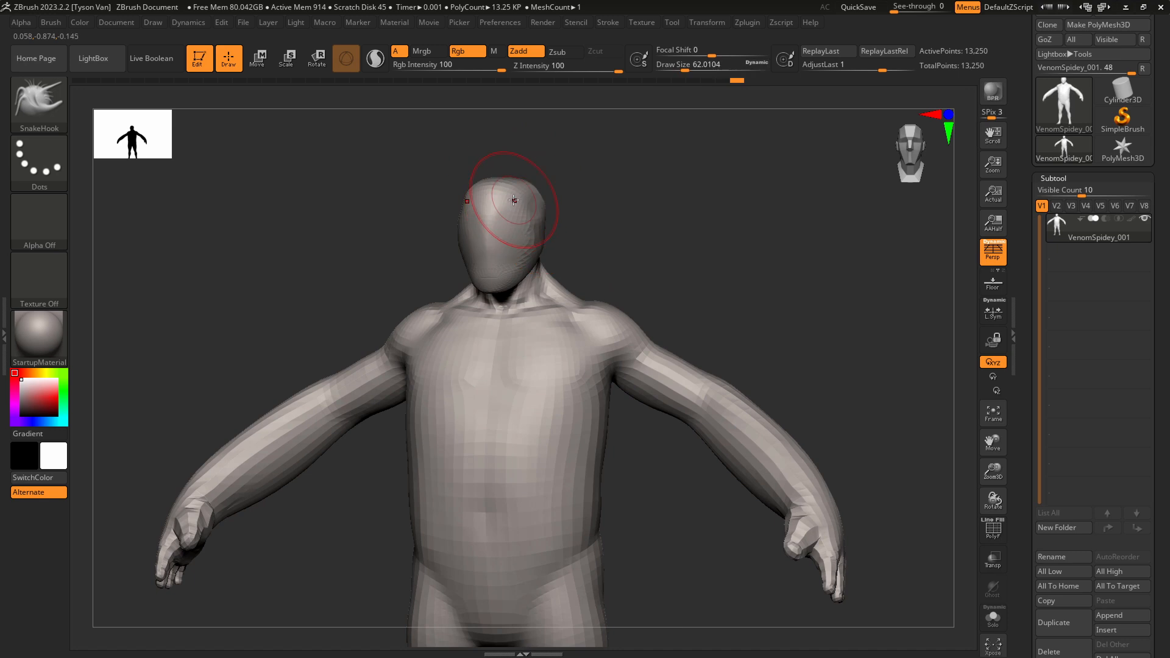
{"action": "right_click_drag", "start_coordinate": [542, 210], "coordinate": [514, 196]}
{"action": "mouse_move", "coordinate": [515, 196]}
{"action": "left_mouse_down", "text": "shift"}
{"action": "mouse_move", "coordinate": [538, 183]}
{"action": "mouse_move", "coordinate": [573, 193]}
{"action": "left_mouse_up", "text": "shift"}
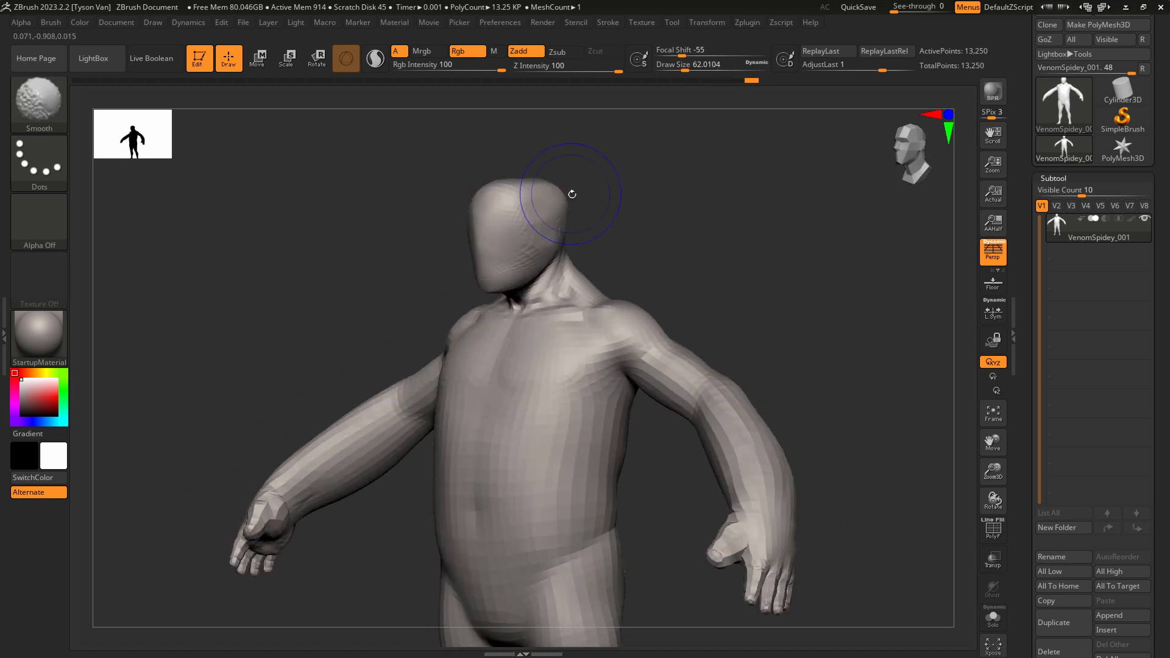
Set the SnakeHook Draw Size to about 163, check the reference sketch and adjust the sides of the torso.
{"action": "right_click_drag", "start_coordinate": [572, 193], "coordinate": [525, 230], "text": "ctrl"}
{"action": "right_click_drag", "start_coordinate": [606, 321], "coordinate": [600, 241], "text": "alt"}
{"action": "right_click_drag", "start_coordinate": [573, 360], "coordinate": [596, 358], "text": "shift"}
{"action": "key", "text": "s"}
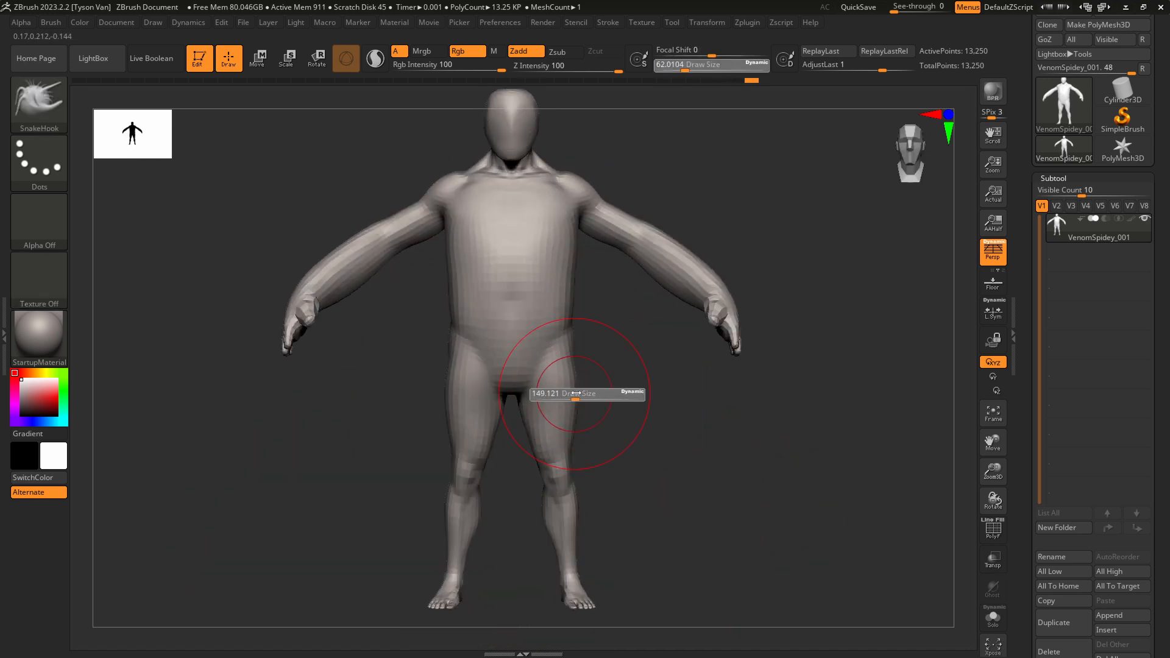
{"action": "left_click_drag", "start_coordinate": [545, 395], "coordinate": [561, 394]}
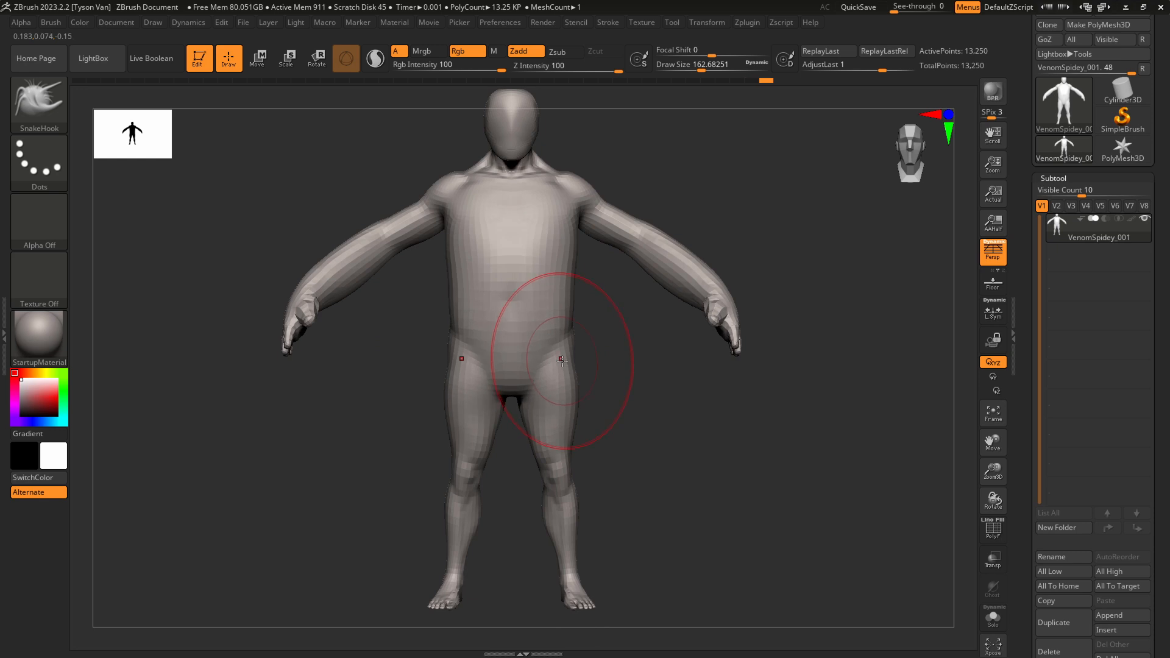
{"action": "key", "text": "alt+Tab"}
{"action": "key", "text": "alt+Tab"}
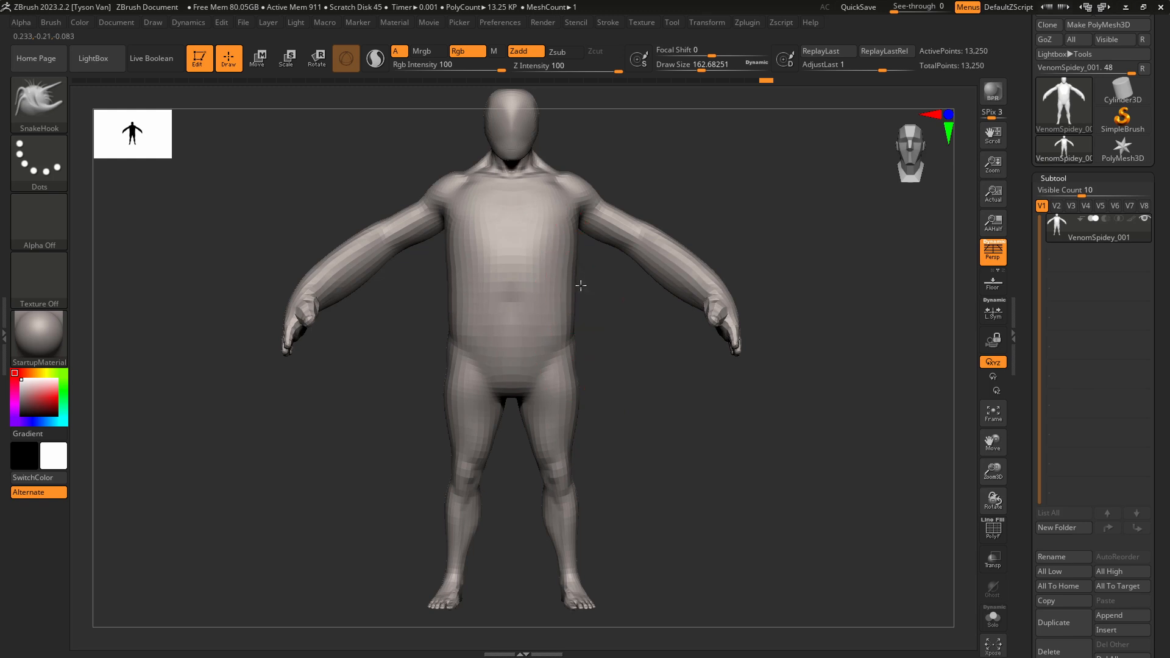
{"action": "left_click_drag", "start_coordinate": [579, 283], "coordinate": [516, 256]}
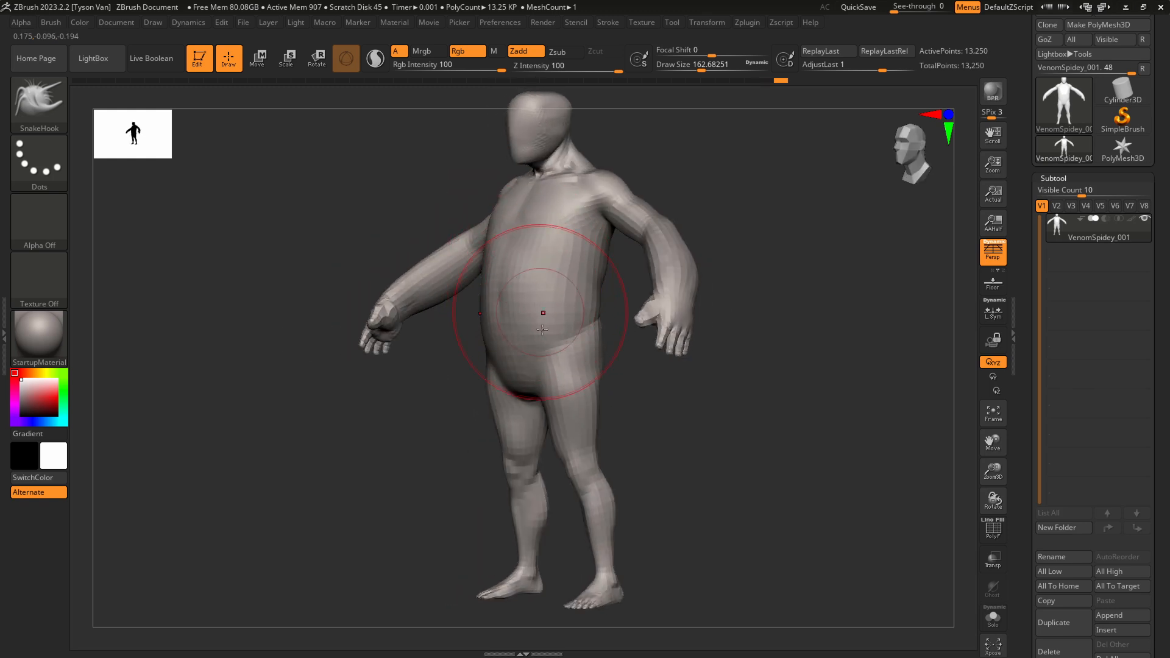
Reshape the crotch and upper legs with SnakeHook, reducing the Draw Size to about 136.
{"action": "right_click_drag", "start_coordinate": [551, 408], "coordinate": [565, 410]}
{"action": "key", "text": "s"}
{"action": "mouse_move", "coordinate": [565, 409]}
{"action": "left_mouse_down"}
{"action": "mouse_move", "coordinate": [569, 431]}
{"action": "mouse_move", "coordinate": [548, 405]}
{"action": "mouse_move", "coordinate": [569, 465]}
{"action": "left_mouse_up"}
{"action": "right_click_drag", "start_coordinate": [583, 516], "coordinate": [598, 516]}
{"action": "key", "text": "s"}
{"action": "mouse_move", "coordinate": [596, 517]}
{"action": "left_mouse_down"}
{"action": "mouse_move", "coordinate": [585, 517]}
{"action": "mouse_move", "coordinate": [602, 522]}
{"action": "left_mouse_up"}
{"action": "key", "text": "s"}
{"action": "left_click_drag", "start_coordinate": [598, 519], "coordinate": [546, 507]}
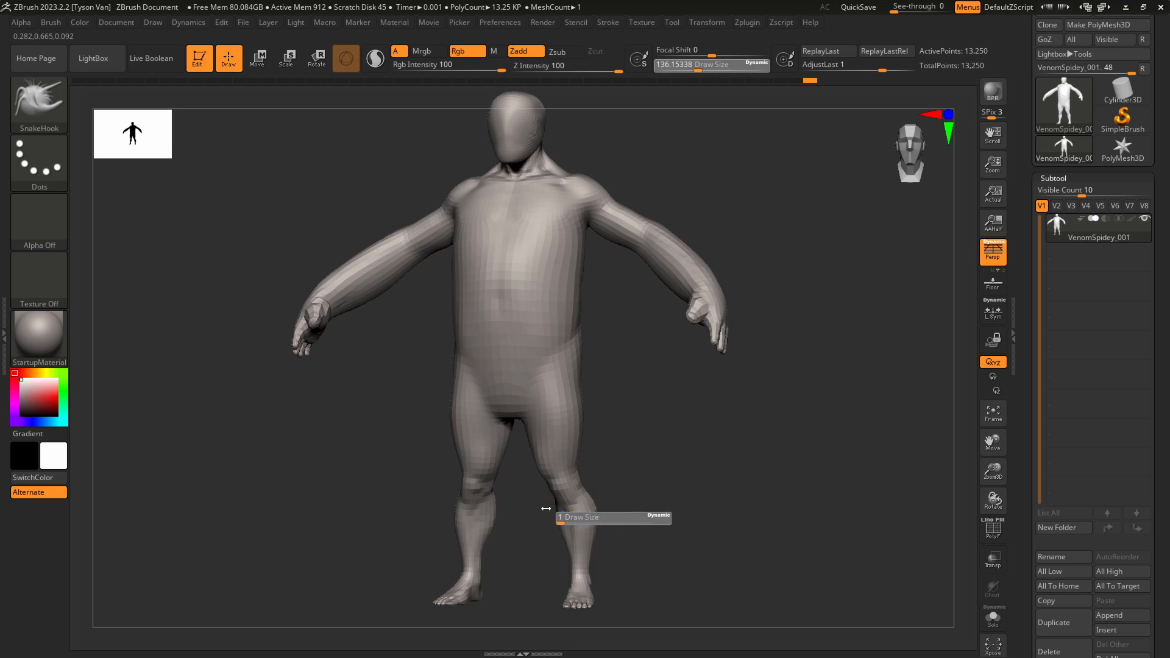
Set the Draw Size to about 90 and pull the calves outward into bulky shapes with SnakeHook.
{"action": "right_click_drag", "start_coordinate": [625, 505], "coordinate": [567, 501]}
{"action": "right_click_drag", "start_coordinate": [567, 501], "coordinate": [623, 543], "text": "ctrl"}
{"action": "key", "text": "s"}
{"action": "mouse_move", "coordinate": [623, 543]}
{"action": "left_mouse_down"}
{"action": "mouse_move", "coordinate": [634, 530]}
{"action": "mouse_move", "coordinate": [626, 506]}
{"action": "mouse_move", "coordinate": [655, 528]}
{"action": "mouse_move", "coordinate": [673, 569]}
{"action": "mouse_move", "coordinate": [647, 541]}
{"action": "mouse_move", "coordinate": [668, 541]}
{"action": "mouse_move", "coordinate": [640, 522]}
{"action": "mouse_move", "coordinate": [604, 457]}
{"action": "mouse_move", "coordinate": [635, 451]}
{"action": "mouse_move", "coordinate": [559, 454]}
{"action": "mouse_move", "coordinate": [588, 478]}
{"action": "left_mouse_up"}
{"action": "key", "text": "s"}
{"action": "right_click_drag", "start_coordinate": [592, 484], "coordinate": [551, 447]}
{"action": "right_click_drag", "start_coordinate": [673, 470], "coordinate": [626, 474]}
{"action": "mouse_move", "coordinate": [627, 474]}
{"action": "left_mouse_down"}
{"action": "mouse_move", "coordinate": [617, 516]}
{"action": "mouse_move", "coordinate": [645, 517]}
{"action": "mouse_move", "coordinate": [602, 511]}
{"action": "left_mouse_up"}
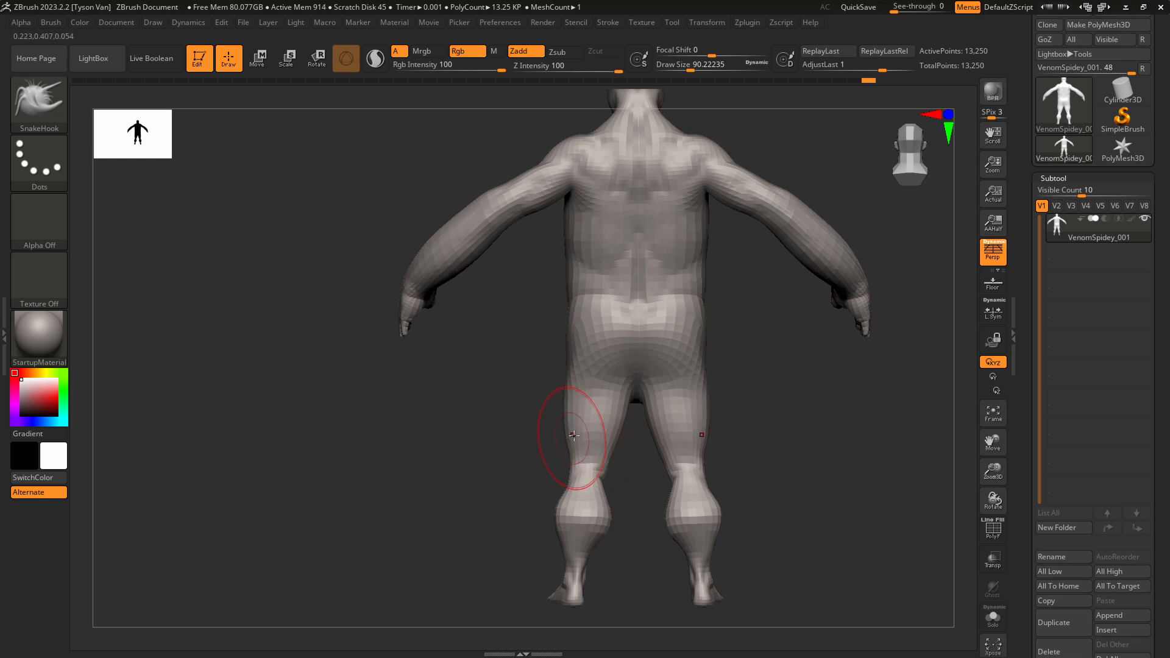
Adjust the outer thighs, then reshape the hips and buttocks with SnakeHook at Draw Sizes of about 177 and 136.
{"action": "left_click_drag", "start_coordinate": [561, 418], "coordinate": [575, 392]}
{"action": "key", "text": "s"}
{"action": "left_click_drag", "start_coordinate": [610, 349], "coordinate": [623, 350]}
{"action": "right_click_drag", "start_coordinate": [623, 350], "coordinate": [581, 332]}
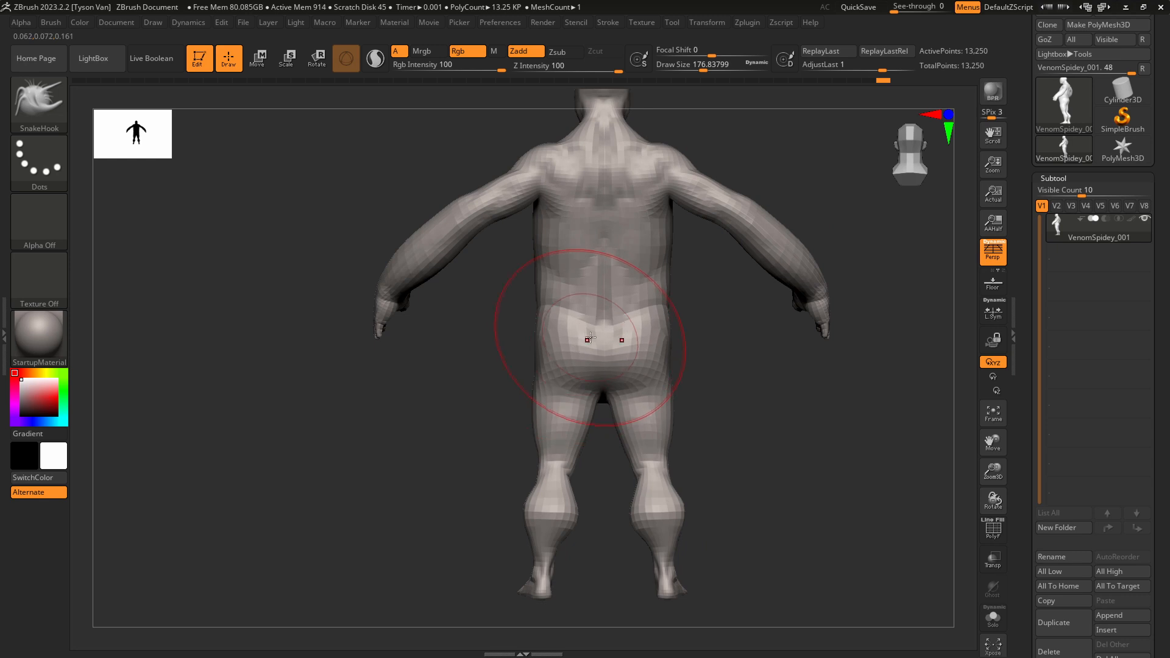
{"action": "mouse_move", "coordinate": [616, 339]}
{"action": "right_mouse_down"}
{"action": "mouse_move", "coordinate": [606, 337]}
{"action": "mouse_move", "coordinate": [640, 346]}
{"action": "right_mouse_up"}
{"action": "key", "text": "s"}
{"action": "left_click_drag", "start_coordinate": [651, 350], "coordinate": [646, 350]}
{"action": "mouse_move", "coordinate": [645, 350]}
{"action": "right_mouse_down"}
{"action": "mouse_move", "coordinate": [659, 349]}
{"action": "mouse_move", "coordinate": [601, 339]}
{"action": "mouse_move", "coordinate": [619, 335]}
{"action": "mouse_move", "coordinate": [619, 308]}
{"action": "mouse_move", "coordinate": [716, 306]}
{"action": "right_mouse_up"}
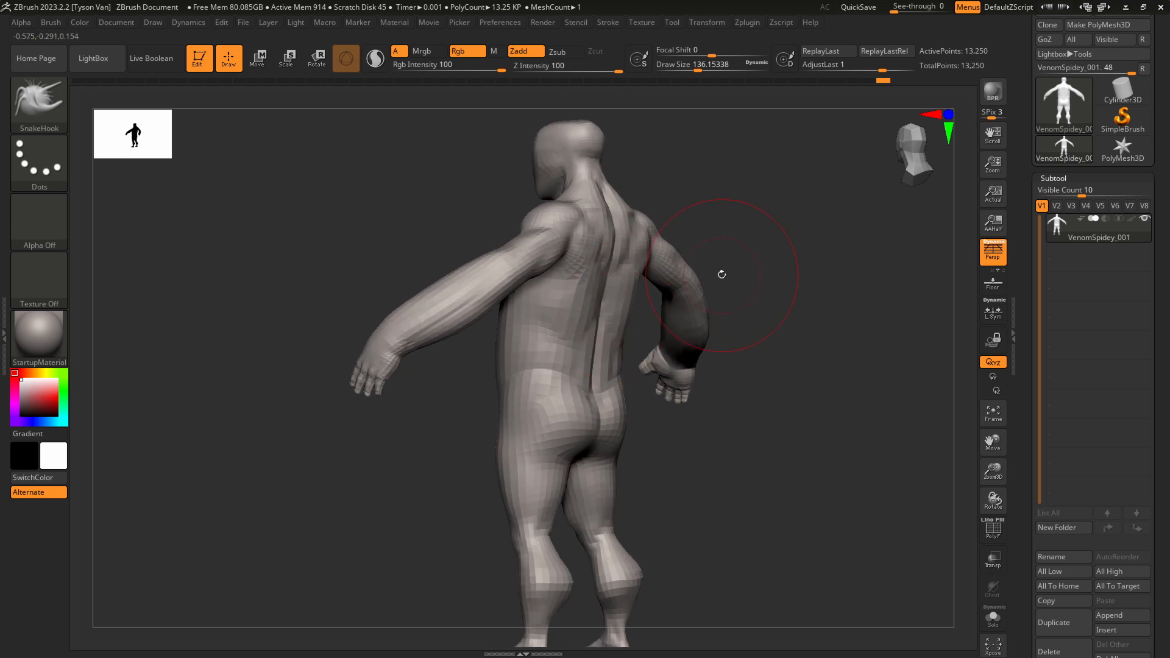
Reduce the Draw Size to about 65 for the shoulder area, then set it to about 97 for the arms.
{"action": "mouse_move", "coordinate": [747, 254]}
{"action": "right_mouse_down"}
{"action": "mouse_move", "coordinate": [765, 248]}
{"action": "mouse_move", "coordinate": [692, 240]}
{"action": "mouse_move", "coordinate": [721, 220]}
{"action": "mouse_move", "coordinate": [710, 217]}
{"action": "right_mouse_up"}
{"action": "key", "text": "s"}
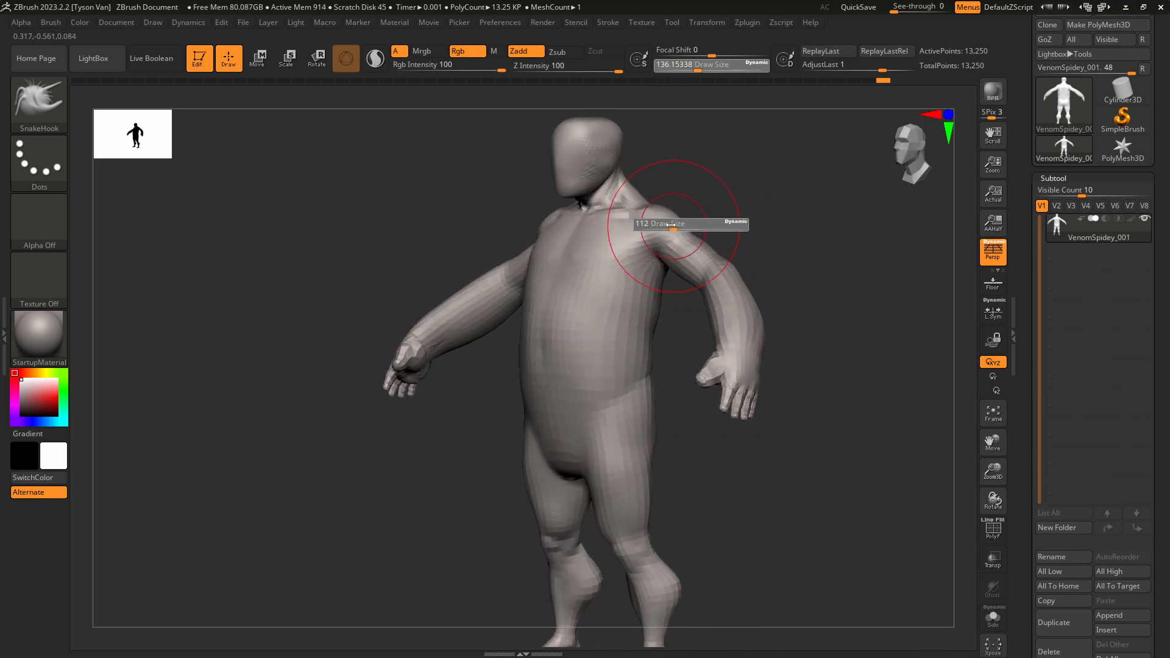
{"action": "left_click_drag", "start_coordinate": [678, 220], "coordinate": [669, 221]}
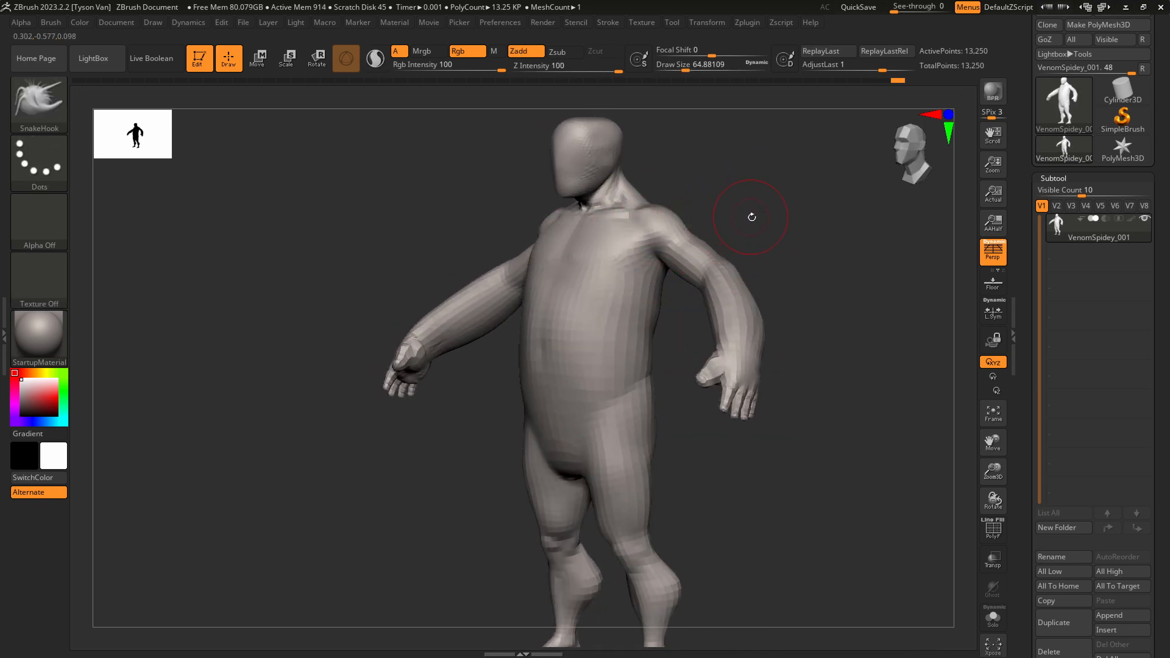
{"action": "mouse_move", "coordinate": [750, 214]}
{"action": "right_mouse_down"}
{"action": "mouse_move", "coordinate": [622, 276]}
{"action": "mouse_move", "coordinate": [473, 291]}
{"action": "mouse_move", "coordinate": [507, 316]}
{"action": "mouse_move", "coordinate": [536, 268]}
{"action": "mouse_move", "coordinate": [566, 398]}
{"action": "right_mouse_up"}
{"action": "key", "text": "s"}
{"action": "left_click", "coordinate": [549, 405]}
{"action": "left_click", "coordinate": [524, 366]}
{"action": "mouse_move", "coordinate": [529, 361]}
{"action": "right_mouse_down", "text": "alt"}
{"action": "mouse_move", "coordinate": [527, 382]}
{"action": "mouse_move", "coordinate": [608, 428]}
{"action": "mouse_move", "coordinate": [708, 437]}
{"action": "right_mouse_up", "text": "alt"}
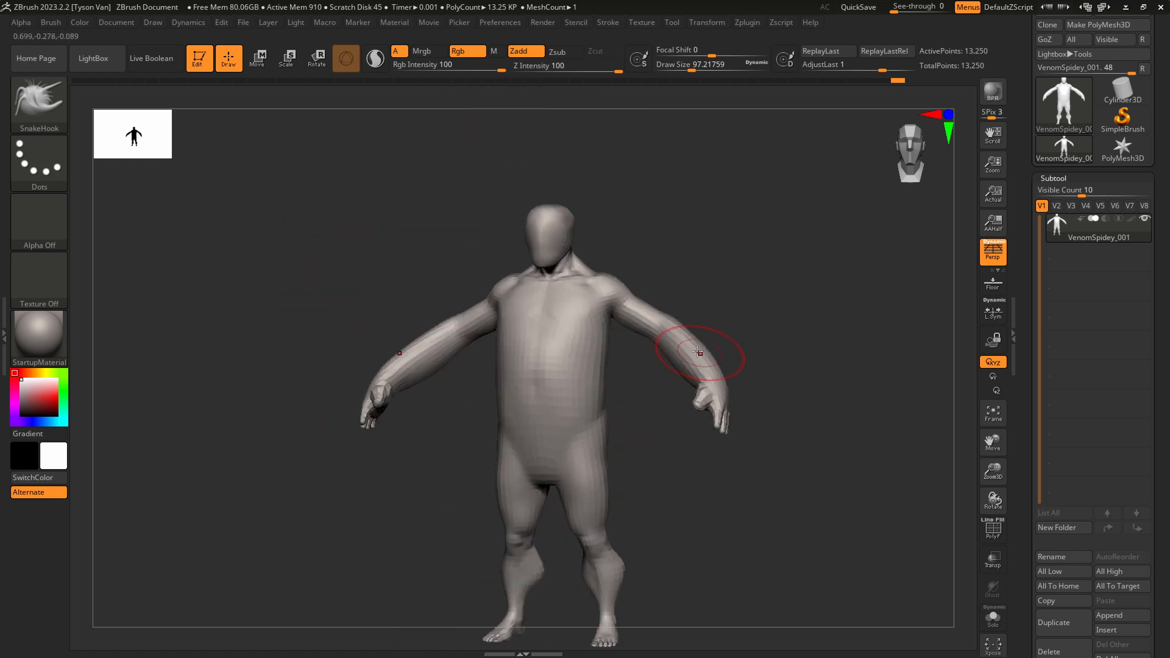
Pull the hands outward and down with SnakeHook at Draw Size about 207, then refine the wrists and thumbs at about 68.
{"action": "right_click_drag", "start_coordinate": [744, 419], "coordinate": [706, 402]}
{"action": "key", "text": "s"}
{"action": "left_click_drag", "start_coordinate": [698, 388], "coordinate": [714, 389]}
{"action": "right_click_drag", "start_coordinate": [691, 426], "coordinate": [731, 430]}
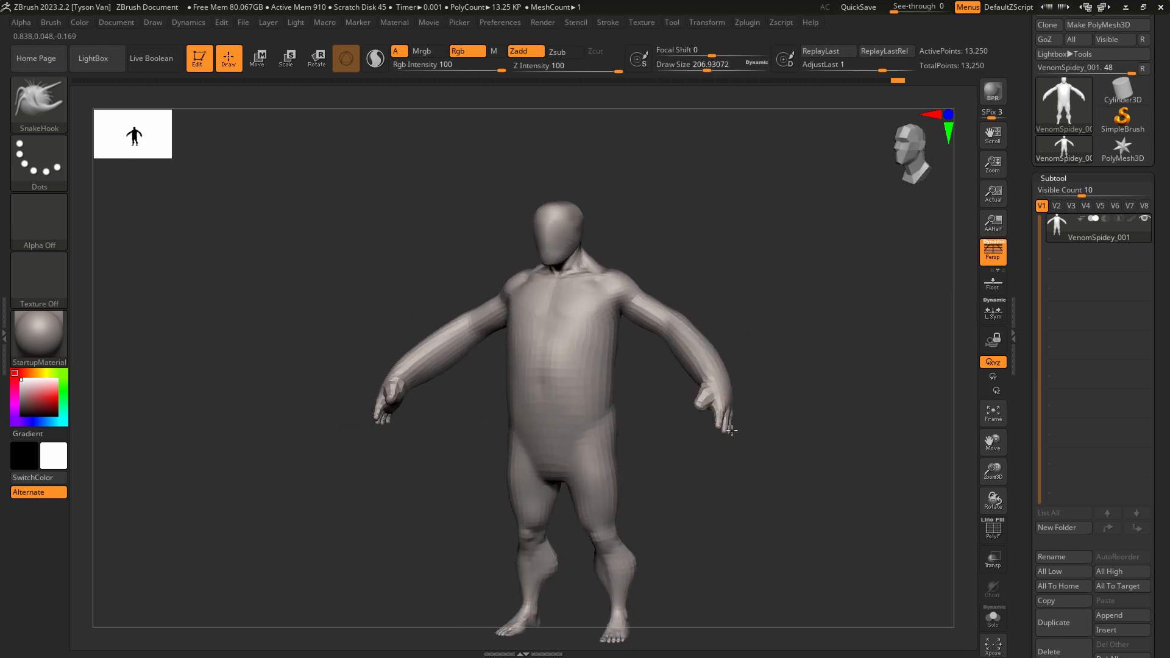
{"action": "key", "text": "s"}
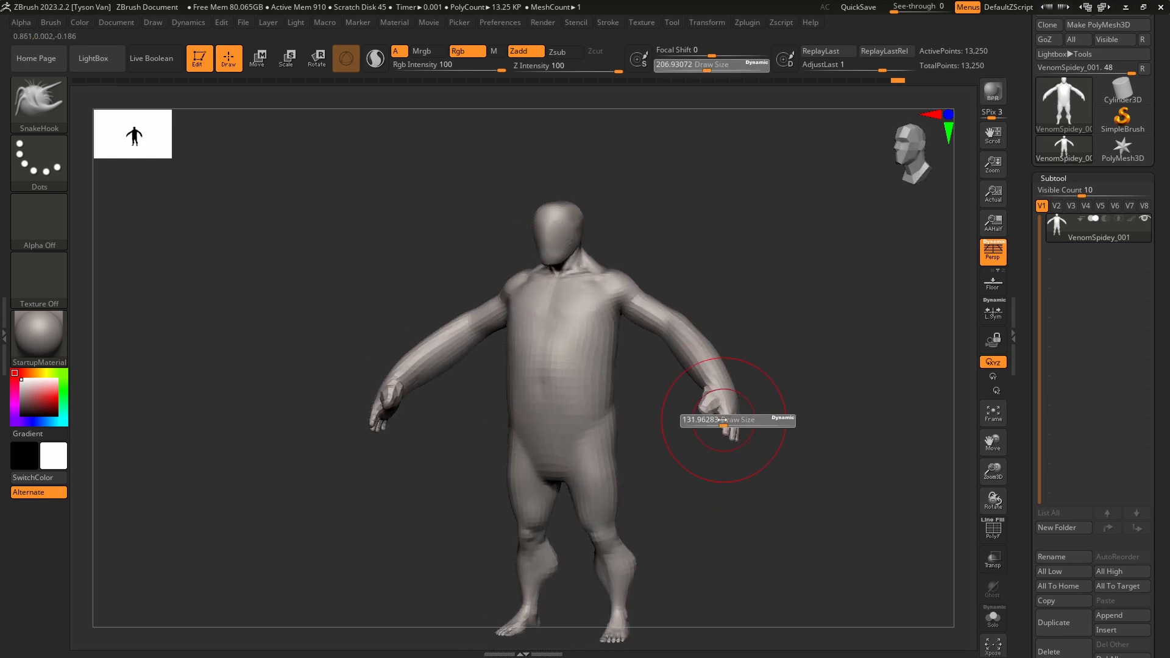
{"action": "left_click_drag", "start_coordinate": [737, 423], "coordinate": [700, 423]}
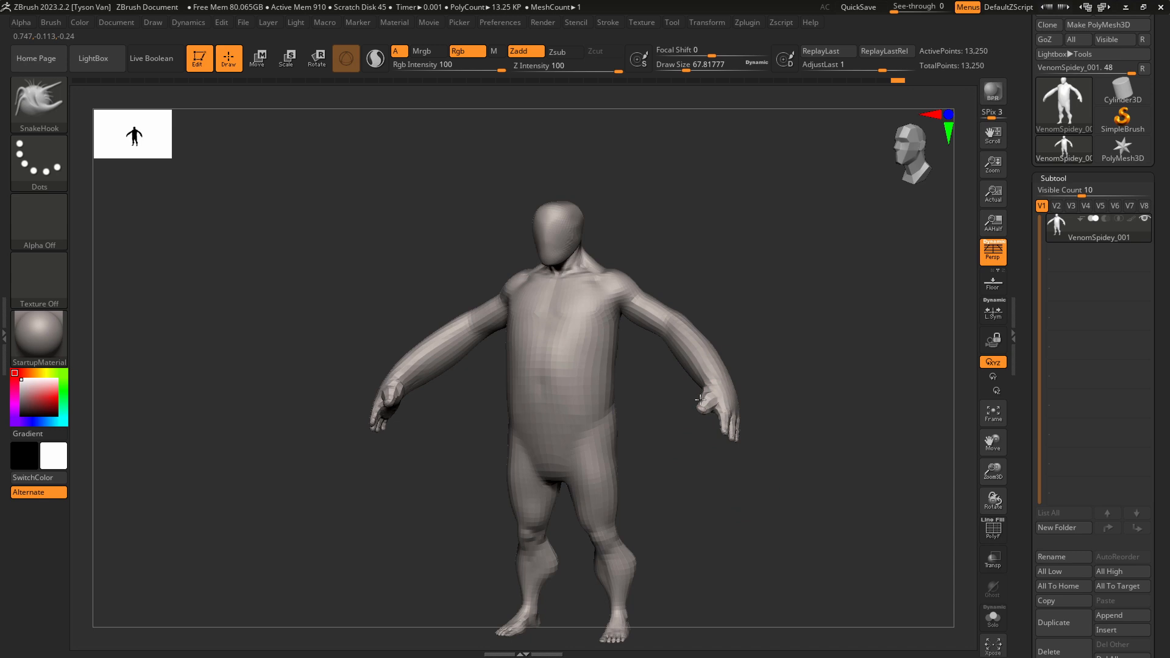
{"action": "mouse_move", "coordinate": [699, 399]}
{"action": "right_mouse_down", "text": "shift"}
{"action": "mouse_move", "coordinate": [756, 407]}
{"action": "mouse_move", "coordinate": [738, 404]}
{"action": "mouse_move", "coordinate": [737, 369]}
{"action": "right_mouse_up", "text": "shift"}
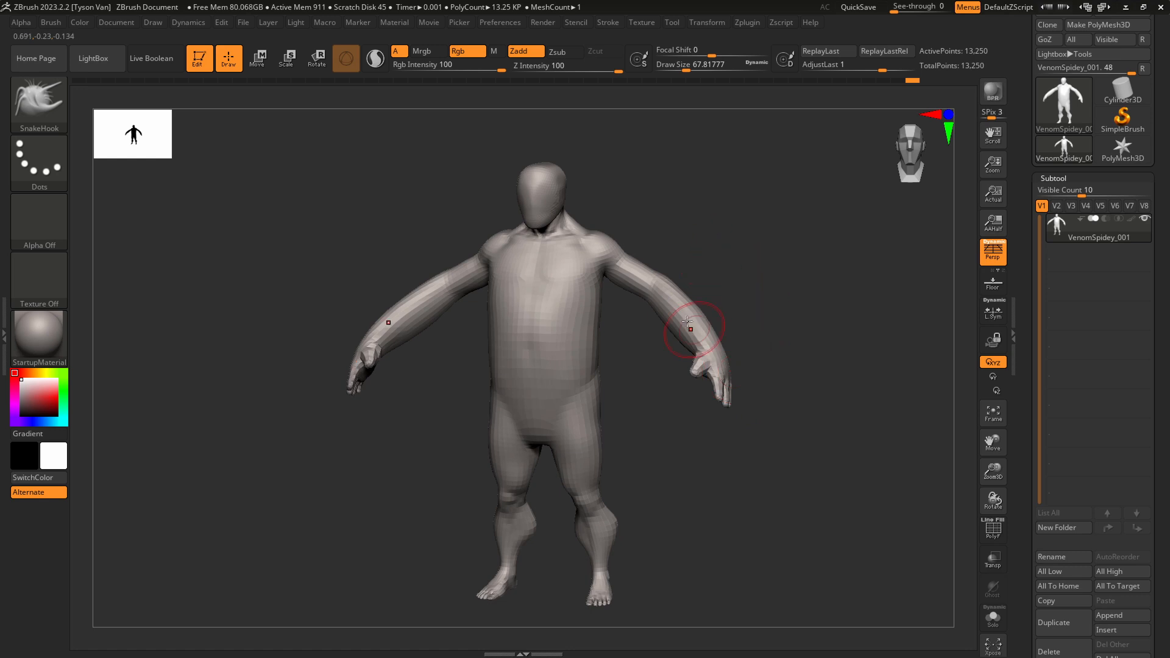
Turn on PolyFrame and examine the mesh topology and polygroups of the torso and arms.
{"action": "key", "text": "shift"}
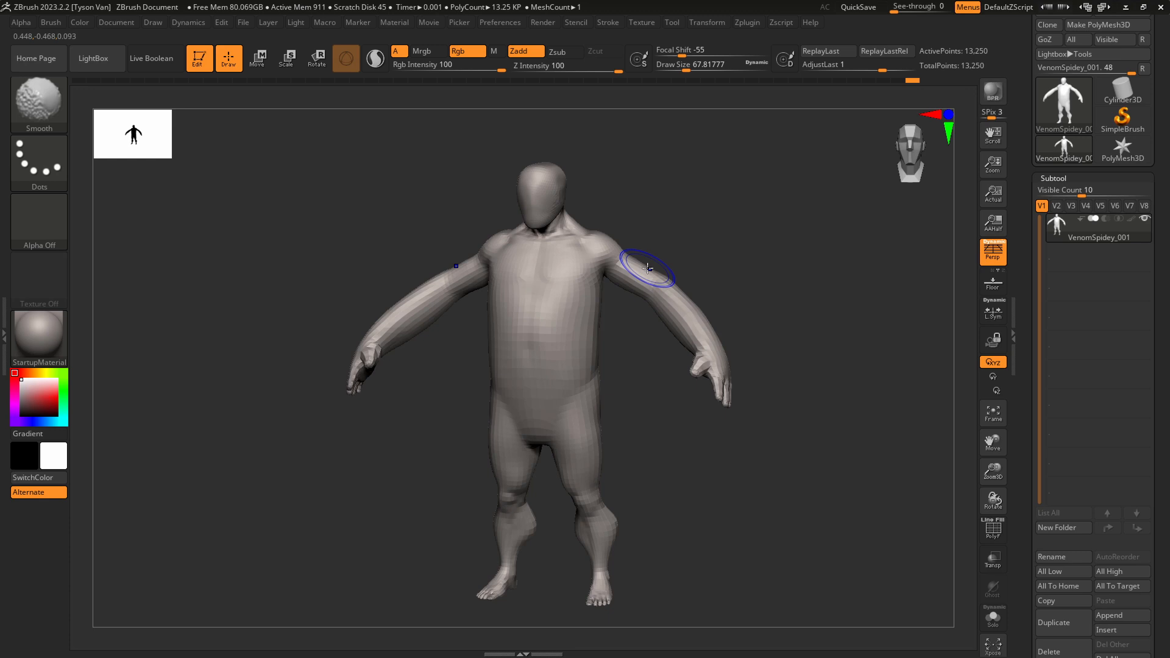
{"action": "key", "text": "shift+f"}
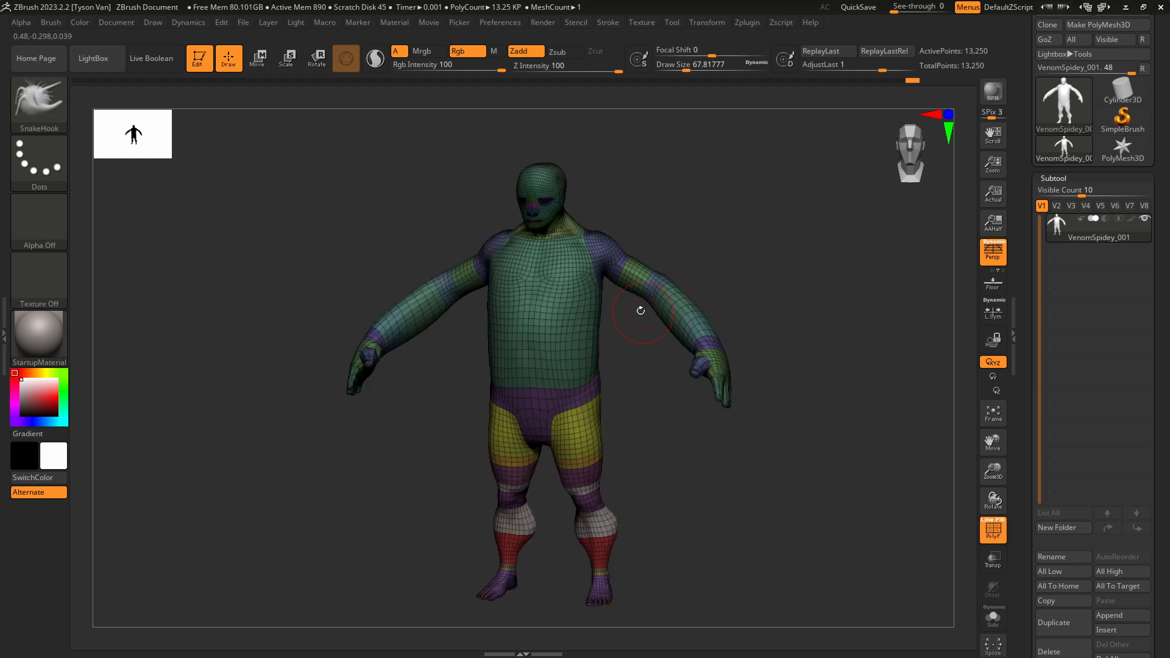
{"action": "mouse_move", "coordinate": [641, 310]}
{"action": "right_mouse_down", "text": "ctrl"}
{"action": "mouse_move", "coordinate": [668, 311]}
{"action": "mouse_move", "coordinate": [651, 297]}
{"action": "mouse_move", "coordinate": [661, 297]}
{"action": "right_mouse_up", "text": "ctrl"}
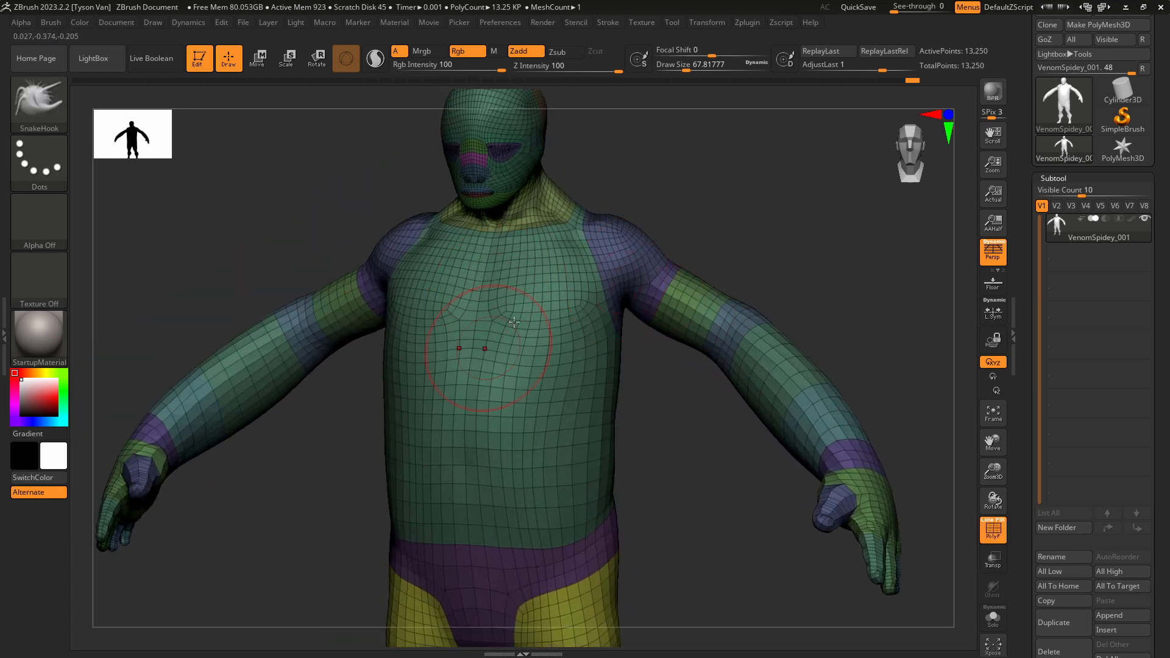
{"action": "right_click_drag", "start_coordinate": [590, 263], "coordinate": [622, 270]}
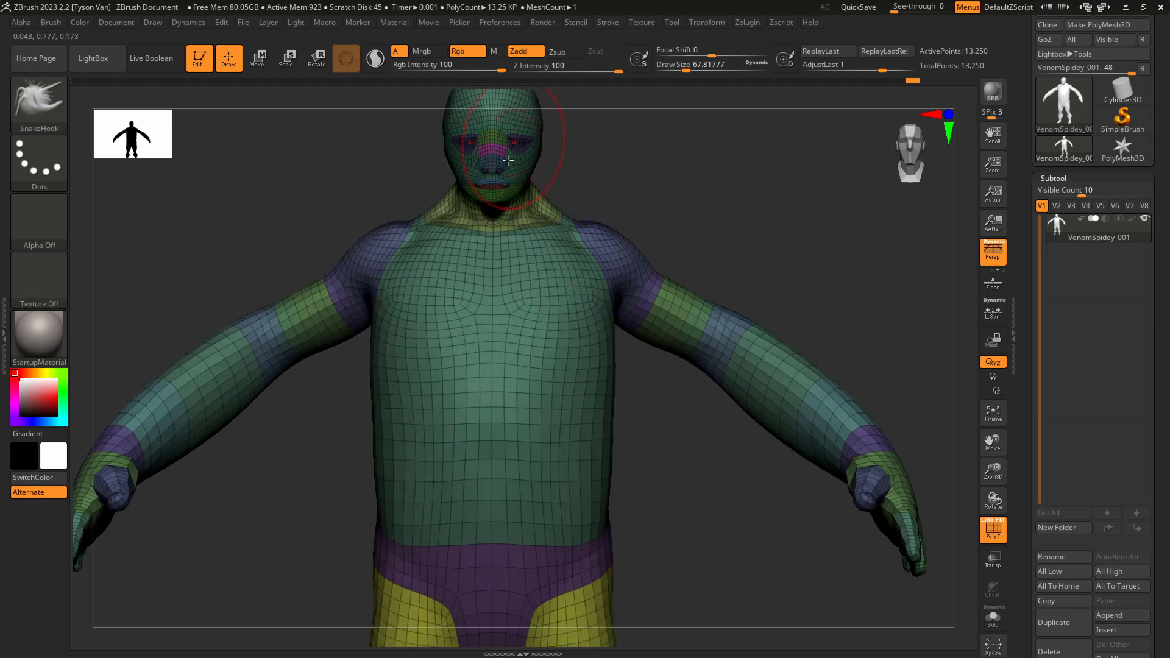
{"action": "mouse_move", "coordinate": [584, 304]}
{"action": "right_mouse_down", "text": "alt"}
{"action": "mouse_move", "coordinate": [522, 297]}
{"action": "mouse_move", "coordinate": [507, 267]}
{"action": "right_mouse_up", "text": "alt"}
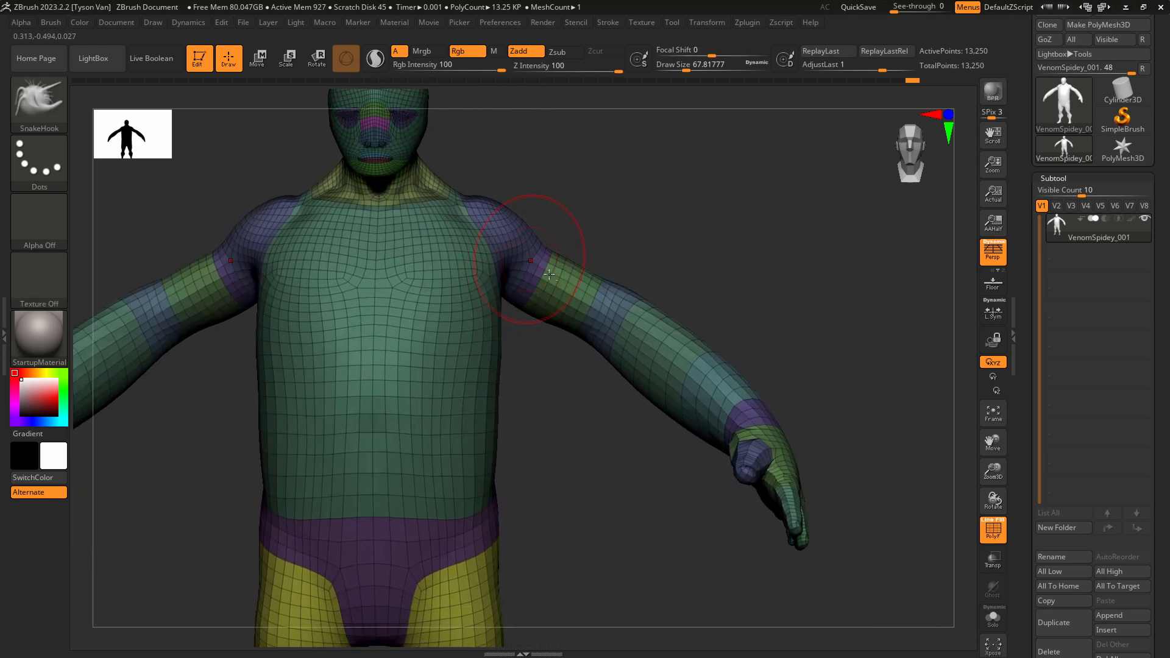
{"action": "right_click_drag", "start_coordinate": [736, 428], "coordinate": [678, 335], "text": "ctrl"}
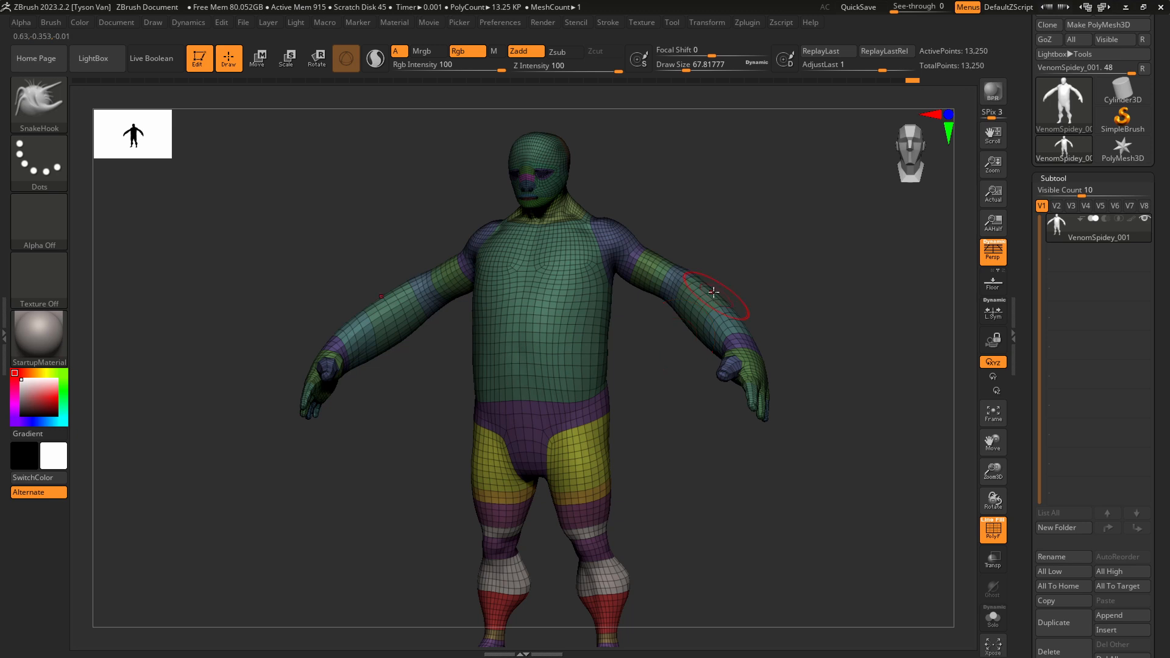
{"action": "right_click_drag", "start_coordinate": [691, 294], "coordinate": [699, 306]}
Isolate the green upper-forearm polygroup for inspection, then show the whole mesh again.
{"action": "key", "text": "ctrl+shift"}
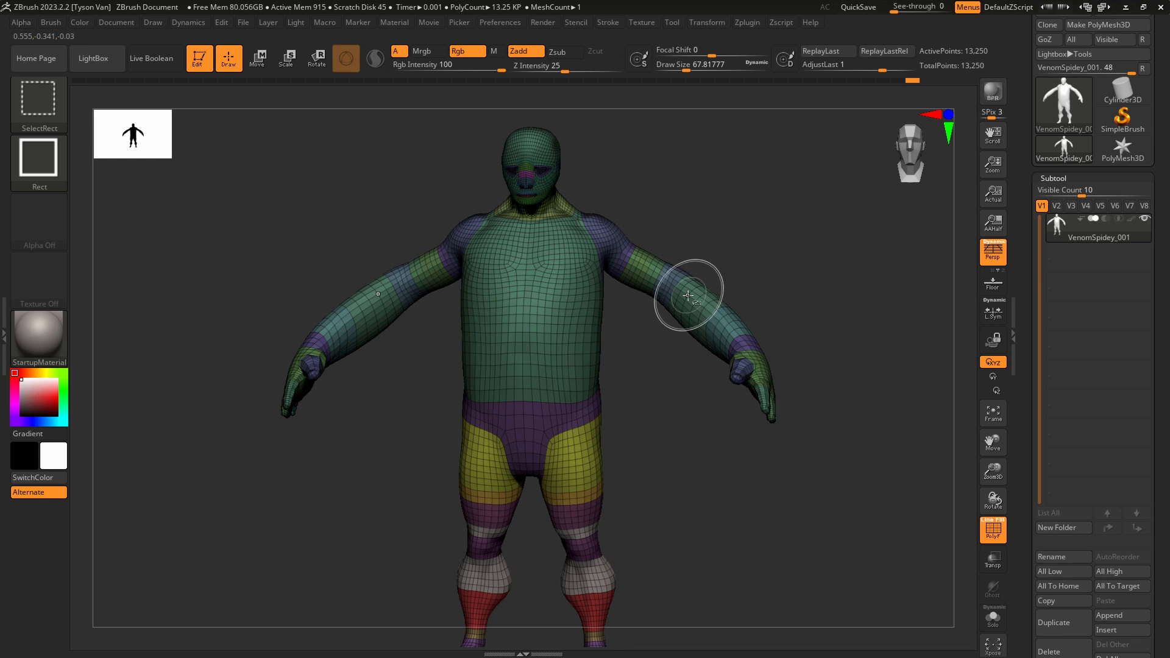
{"action": "right_click_drag", "start_coordinate": [688, 295], "coordinate": [709, 324], "text": "ctrl"}
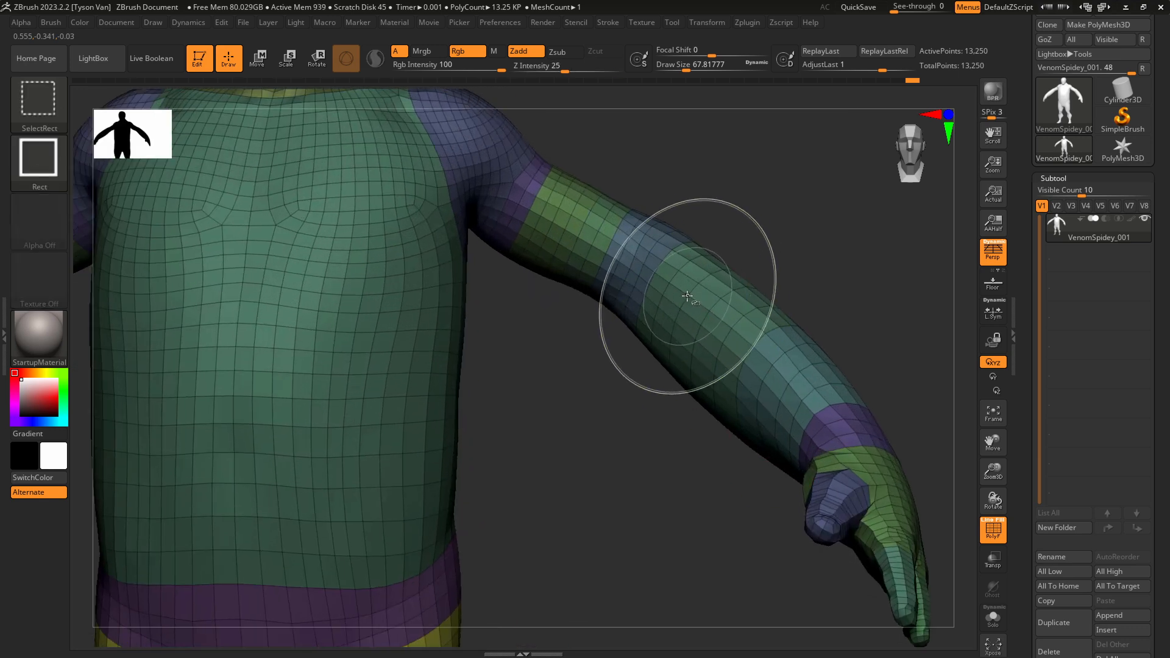
{"action": "left_click", "coordinate": [687, 295], "text": "ctrl+shift"}
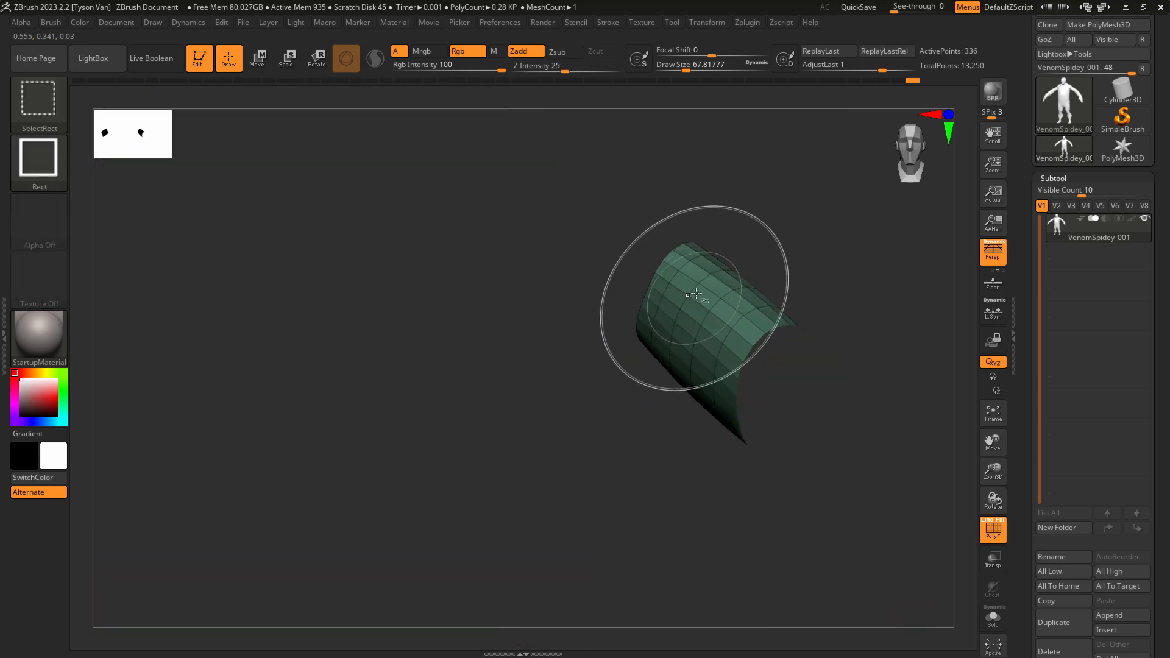
{"action": "scroll", "coordinate": [695, 295], "scroll_direction": "down", "scroll_amount": 4}
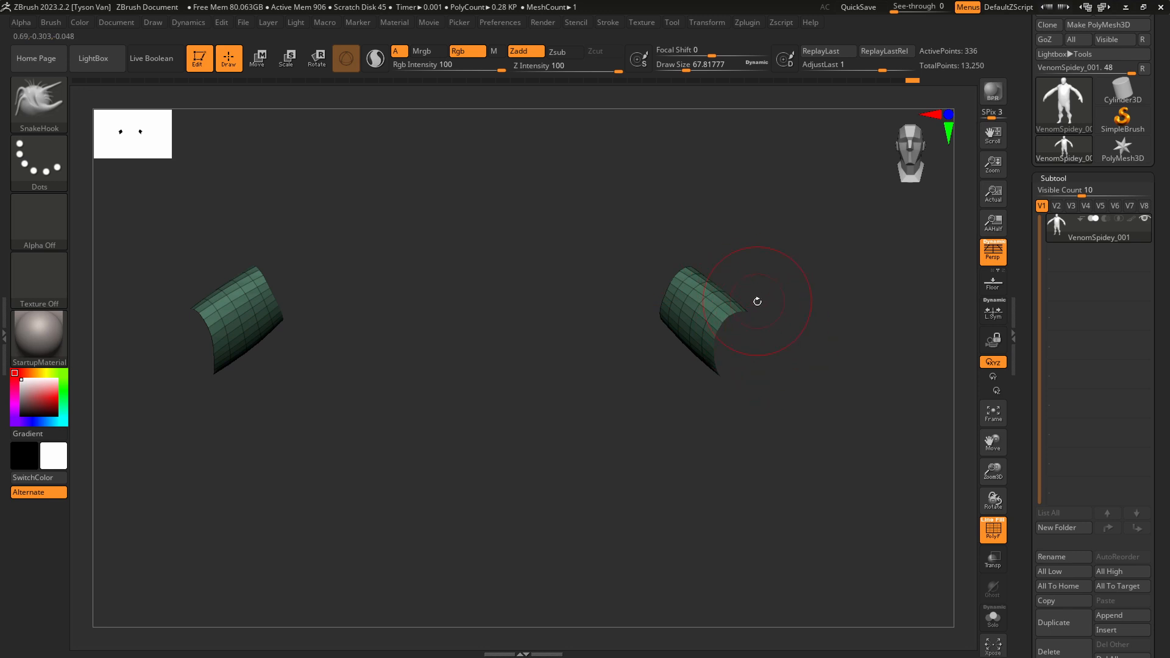
{"action": "left_click", "coordinate": [798, 227], "text": "ctrl+shift"}
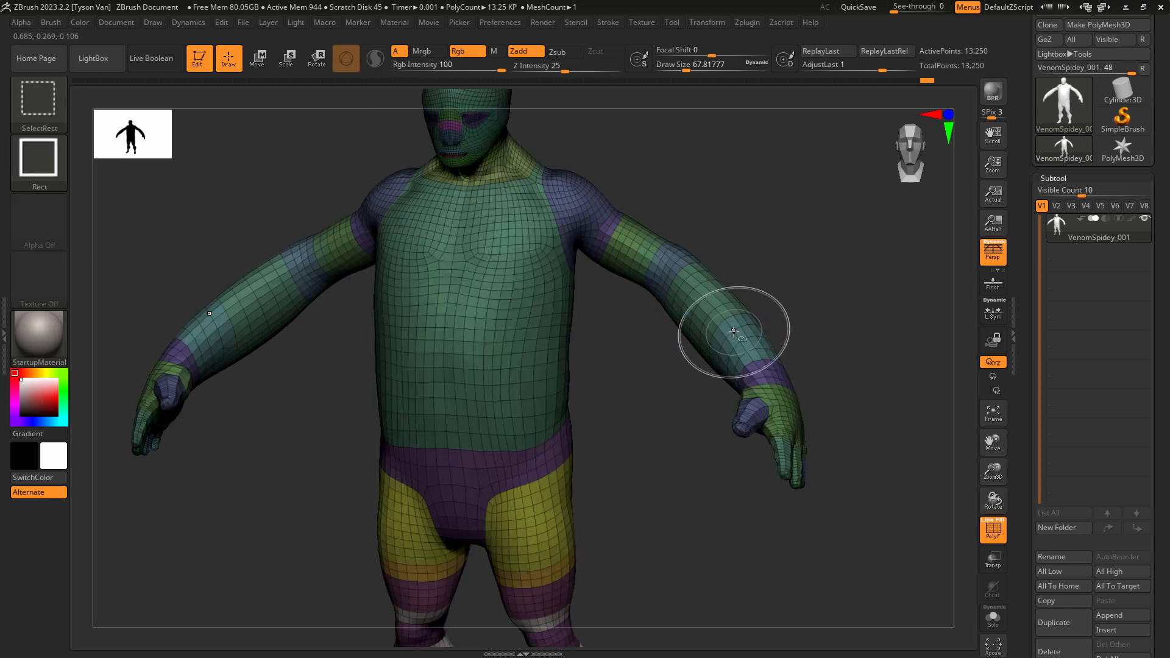
Repeatedly isolate the teal lower-forearm polygroup to examine it, restoring the full body each time.
{"action": "left_click", "coordinate": [734, 332], "text": "ctrl+shift"}
{"action": "left_click", "coordinate": [807, 277], "text": "ctrl+shift"}
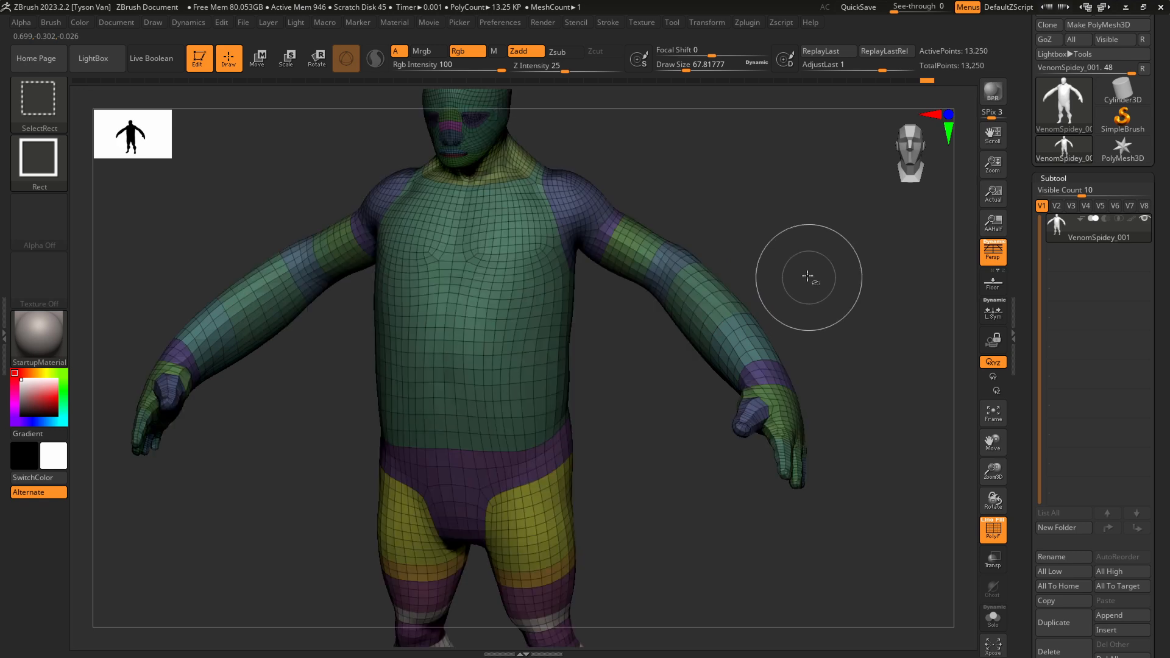
{"action": "right_click_drag", "start_coordinate": [763, 330], "coordinate": [782, 338]}
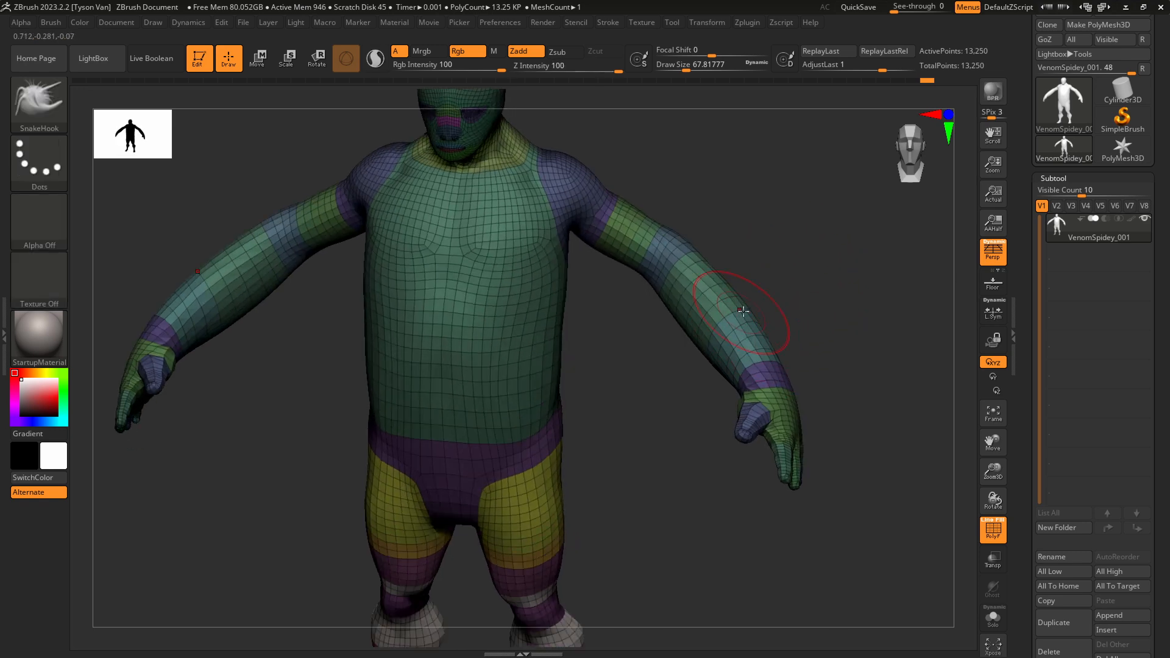
{"action": "left_click", "coordinate": [737, 338], "text": "ctrl+shift"}
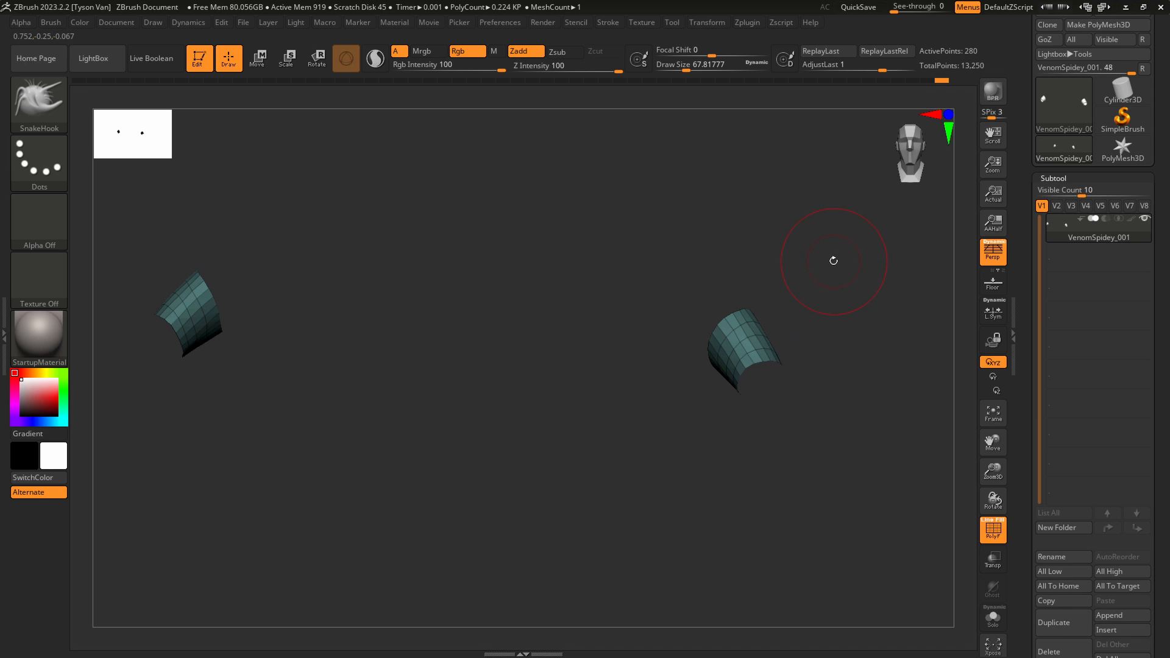
{"action": "key", "text": "ctrl+shift"}
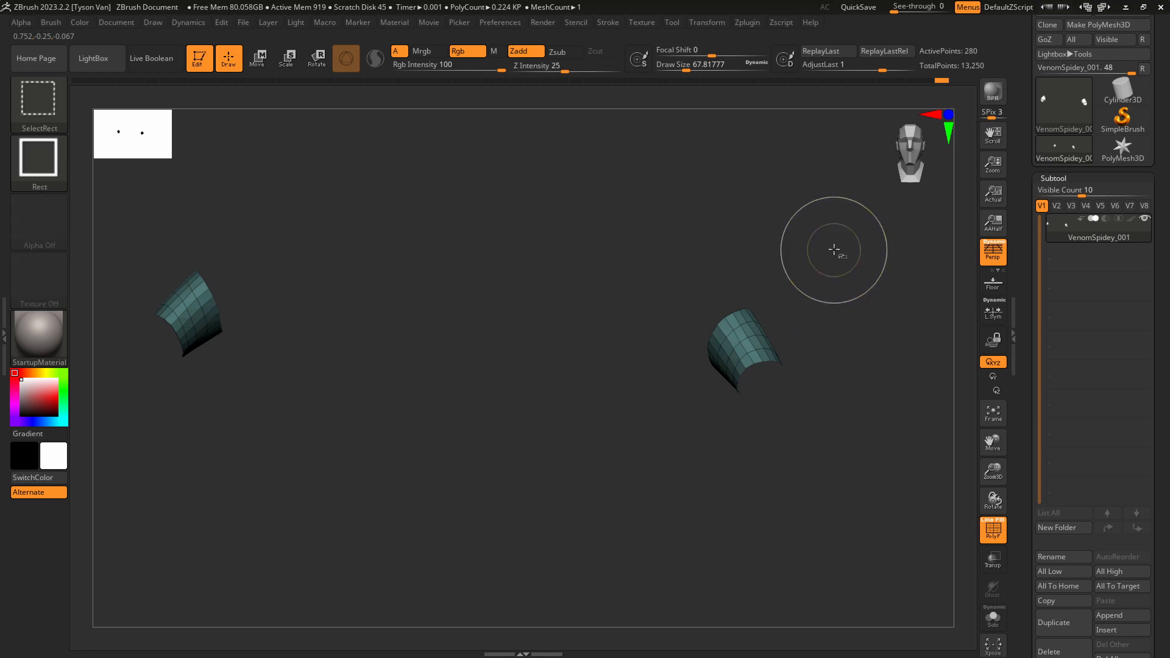
{"action": "left_click", "coordinate": [833, 249], "text": "ctrl+shift"}
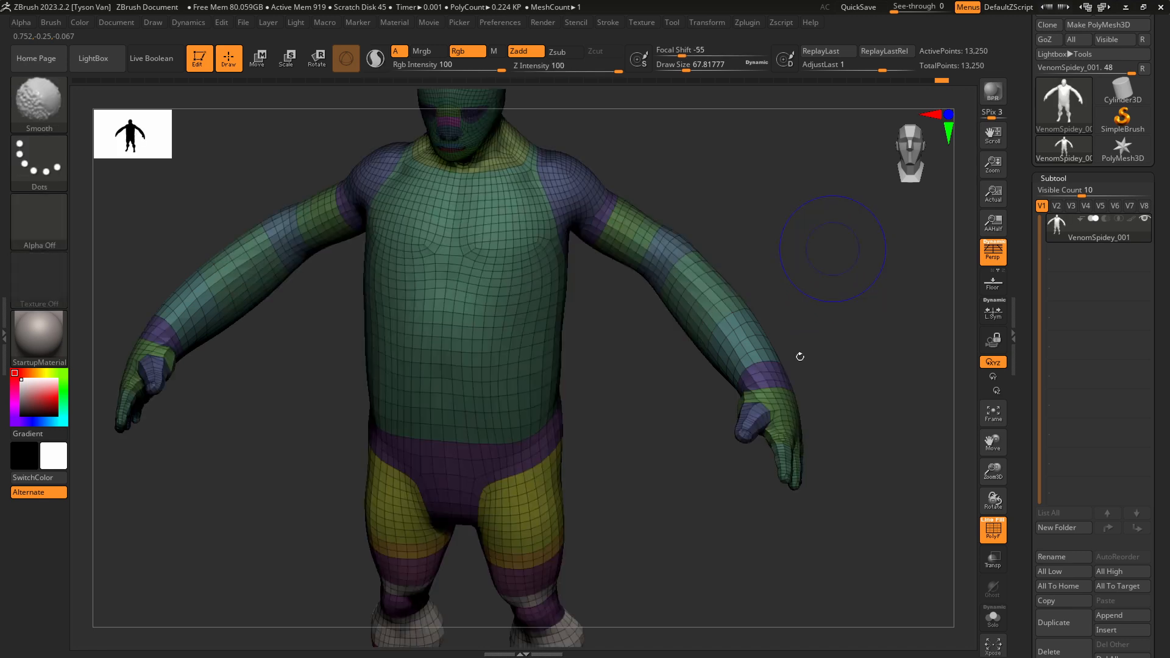
{"action": "left_click_drag", "start_coordinate": [776, 352], "coordinate": [706, 304]}
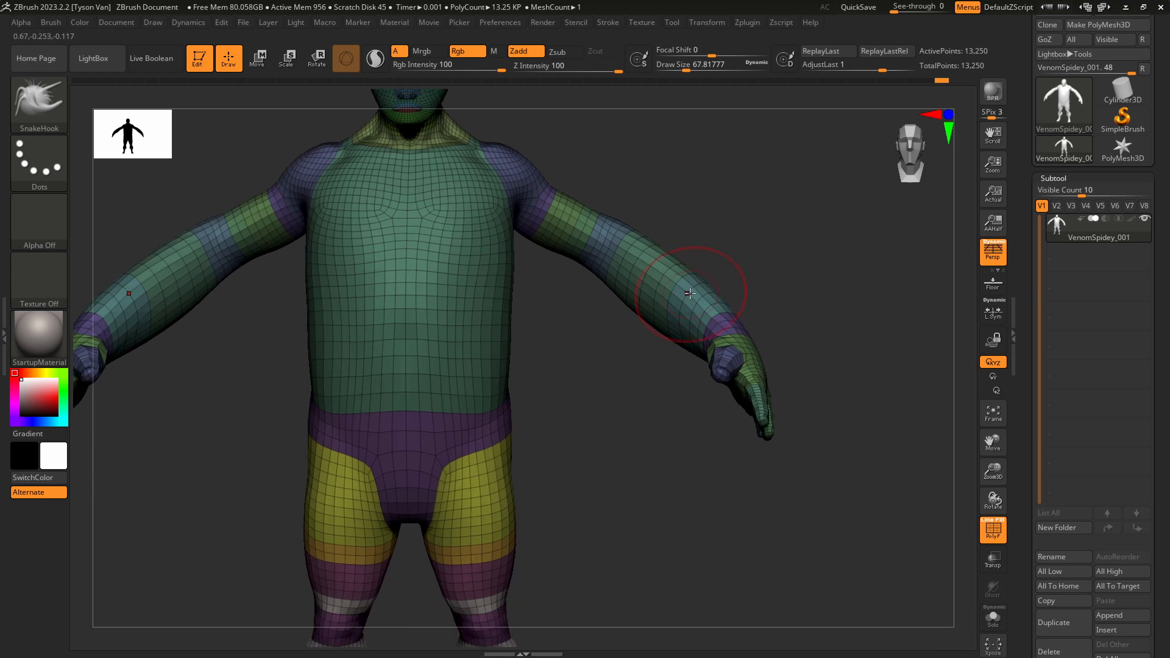
{"action": "right_click_drag", "start_coordinate": [685, 293], "coordinate": [666, 297], "text": "ctrl"}
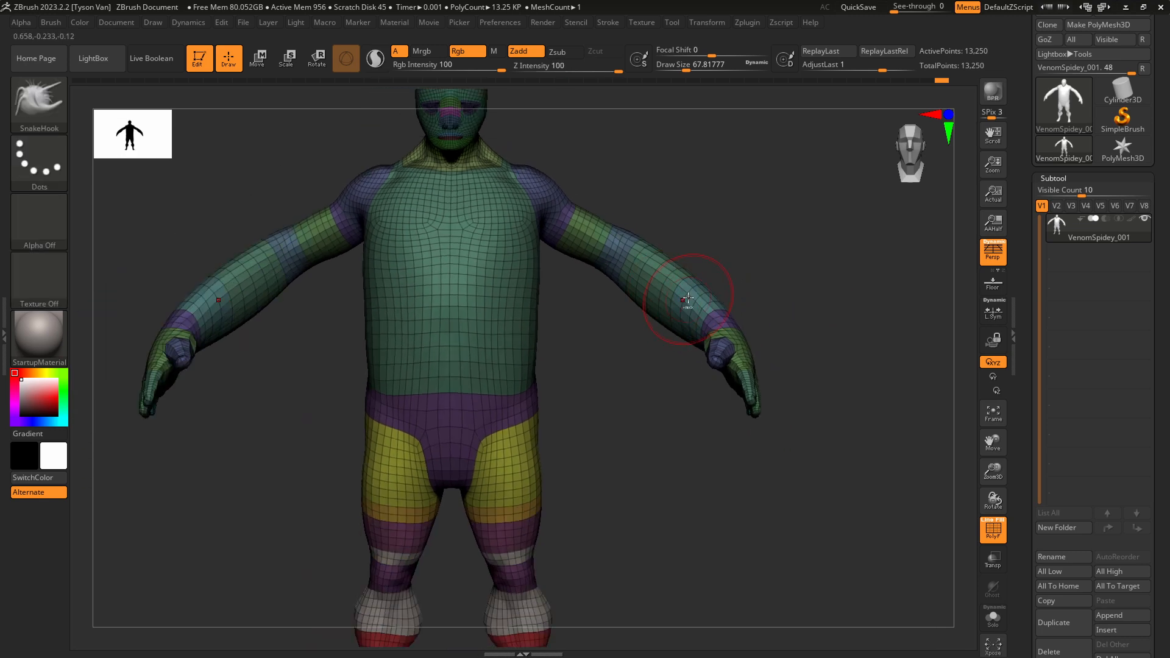
{"action": "left_click", "coordinate": [687, 298], "text": "ctrl+shift"}
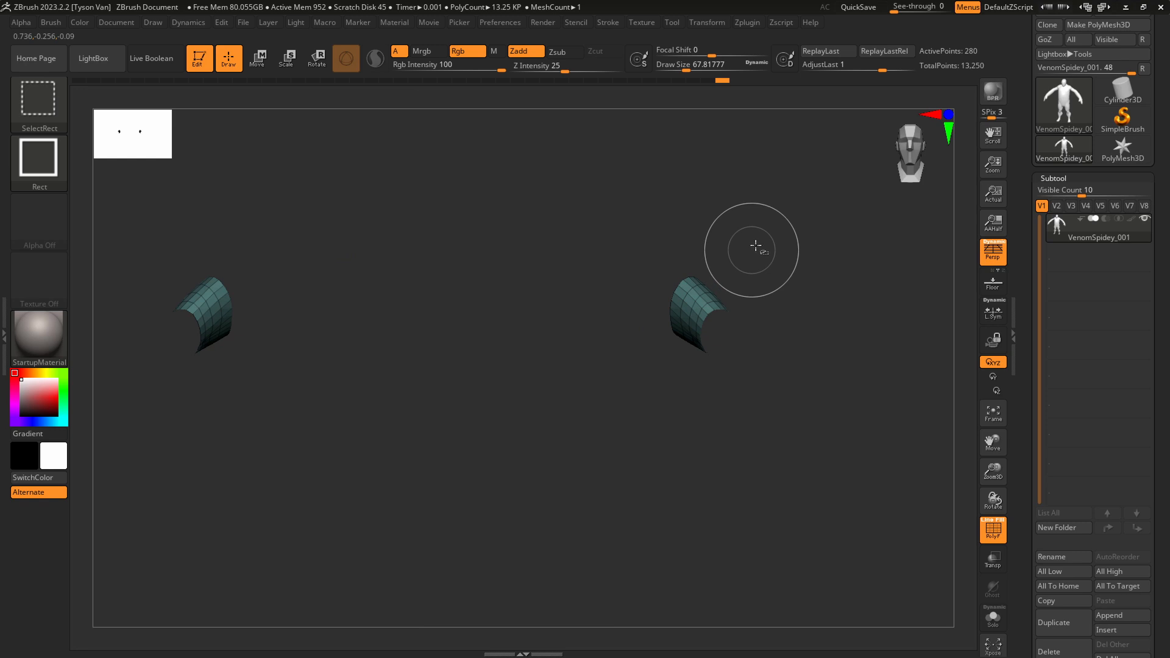
{"action": "left_click", "coordinate": [705, 229], "text": "ctrl+shift"}
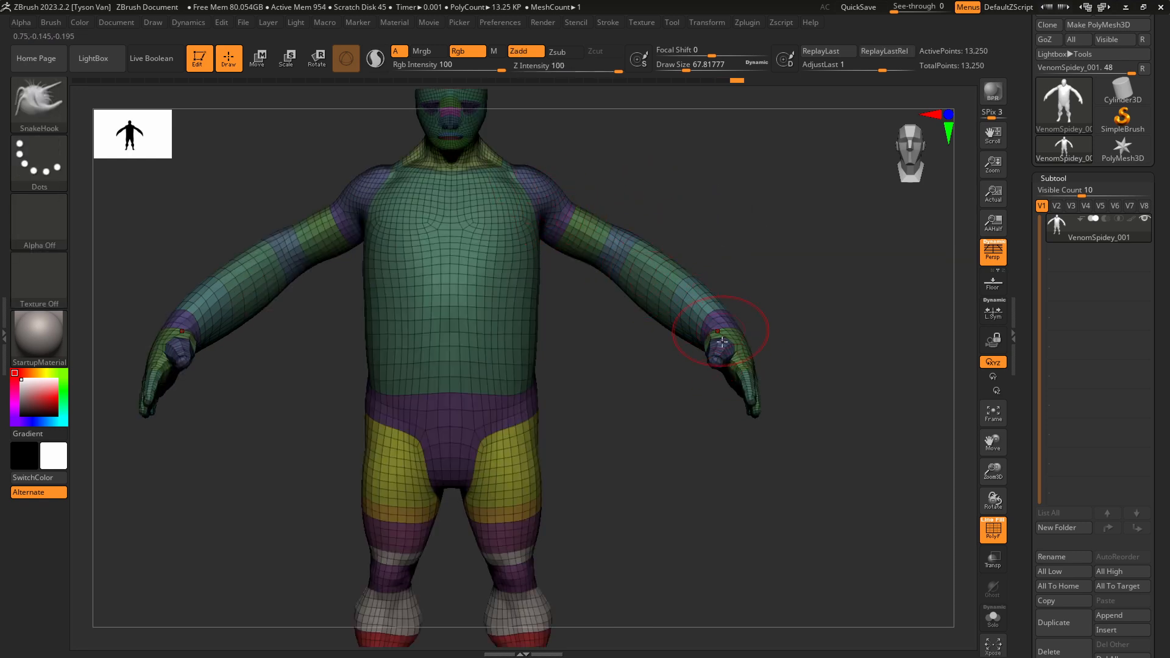
Isolate the shoulder polygroup, then invert the visibility so the shoulders are hidden and the rest of the body shows.
{"action": "left_click_drag", "start_coordinate": [753, 325], "coordinate": [710, 276]}
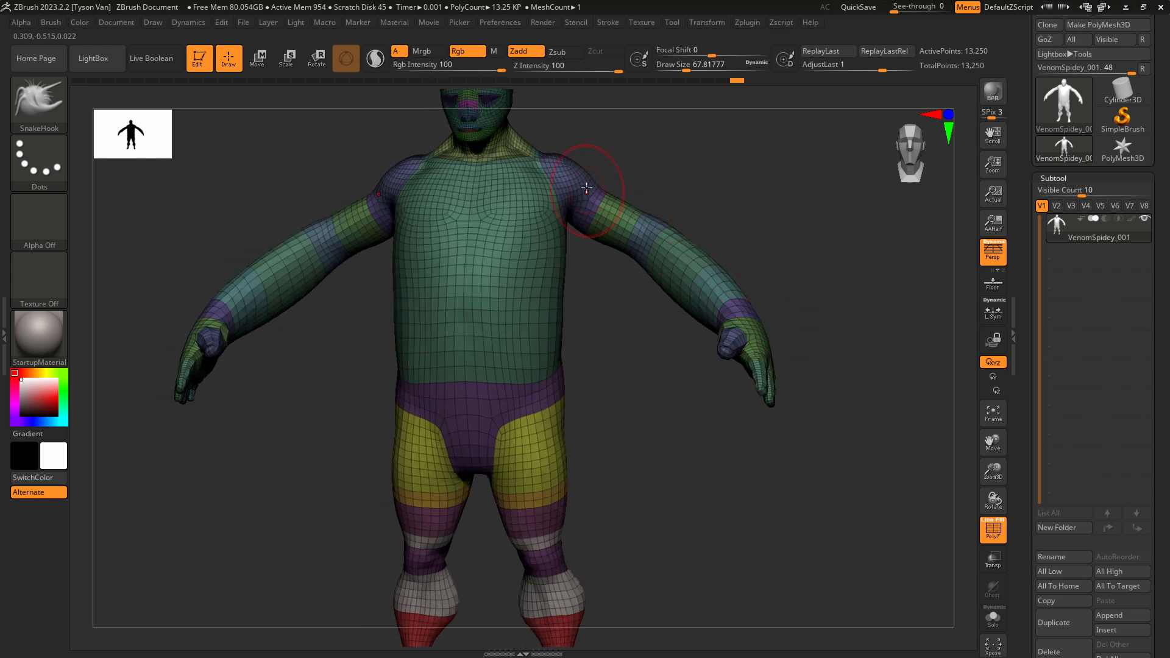
{"action": "key", "text": "ctrl+shift"}
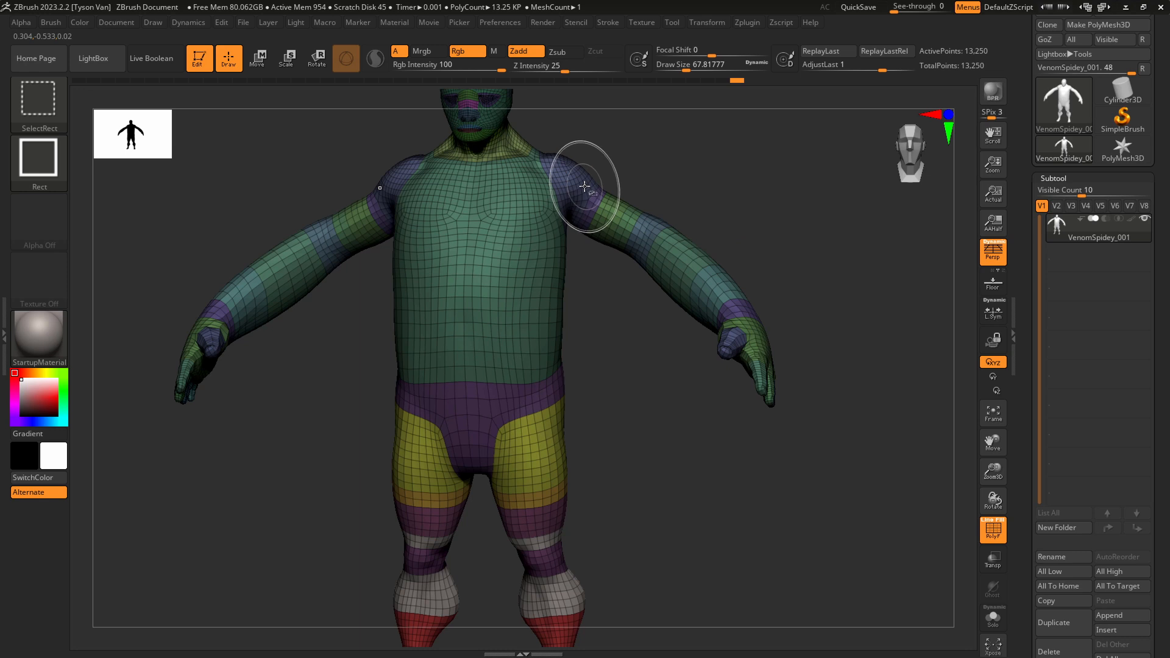
{"action": "left_click", "coordinate": [584, 186], "text": "ctrl+shift"}
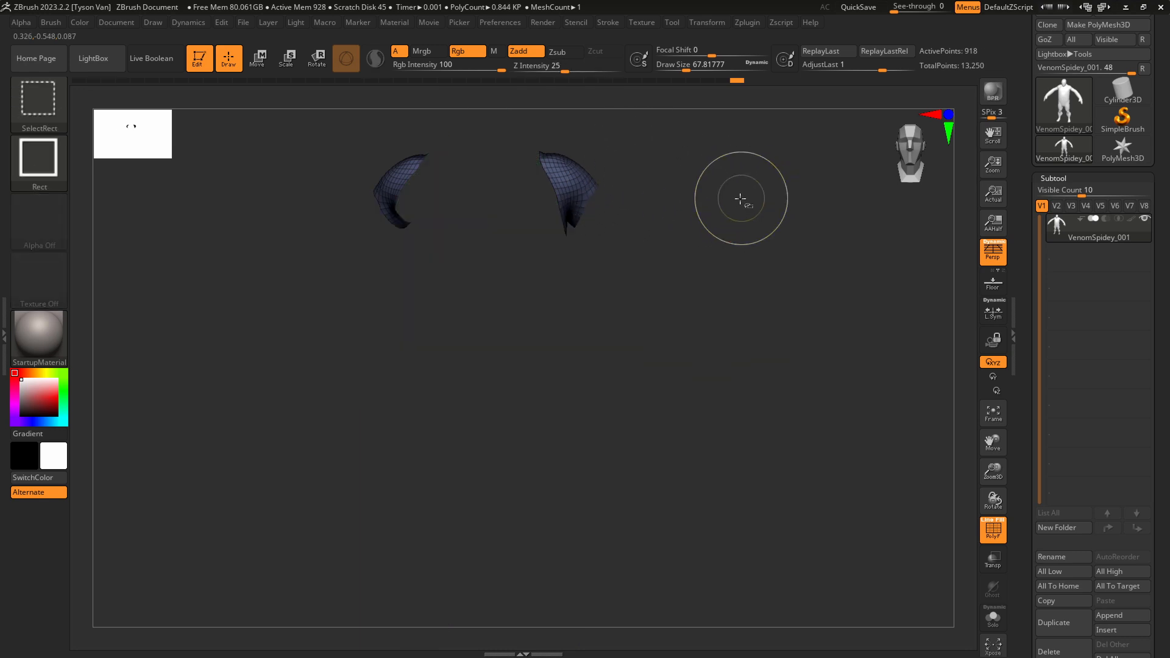
{"action": "left_click_drag", "start_coordinate": [721, 229], "coordinate": [824, 123], "text": "ctrl+shift"}
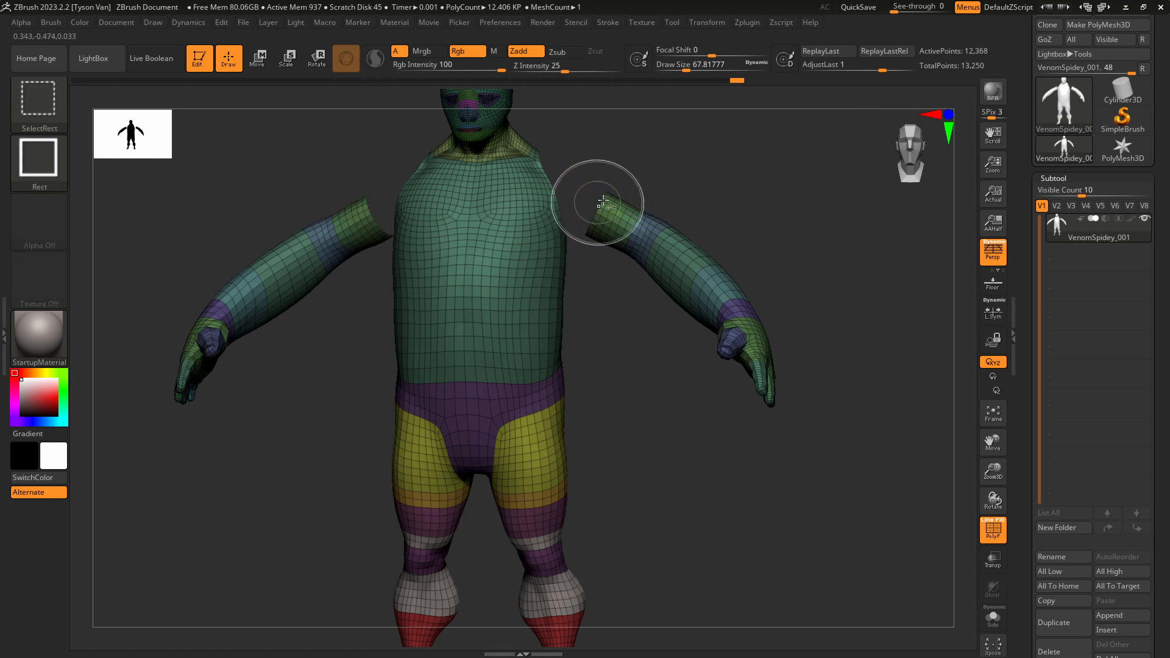
Hide the remaining arm polygroups one by one from the upper arm down to the wrist, keeping the hands visible.
{"action": "left_click", "coordinate": [595, 201], "text": "ctrl+alt+shift"}
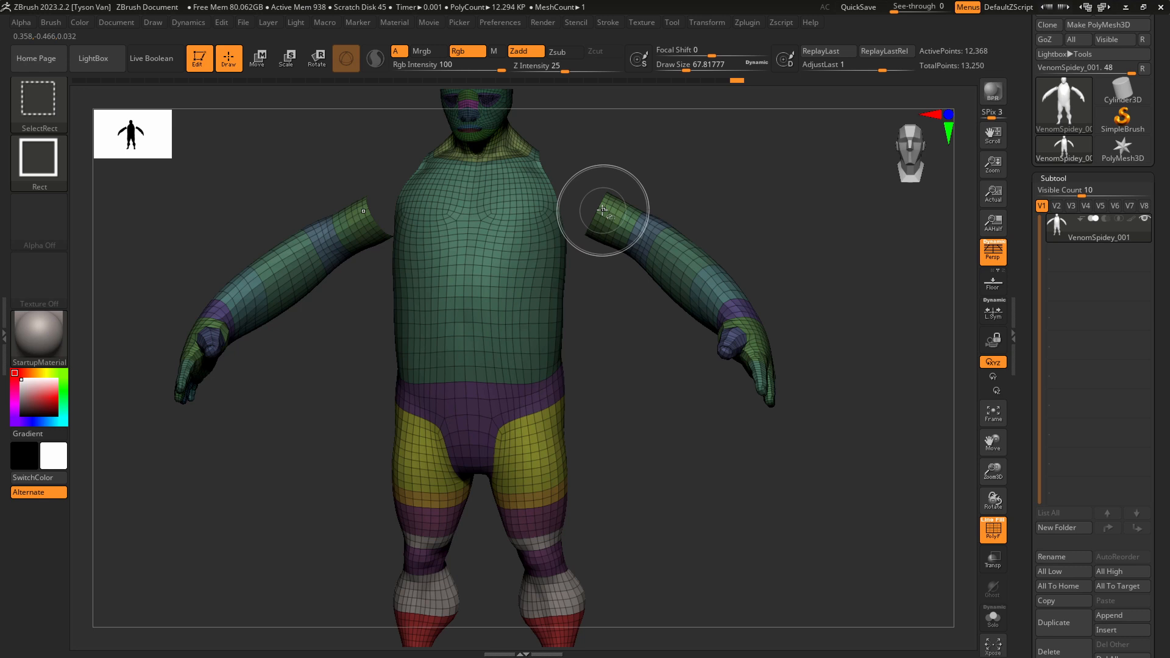
{"action": "left_click", "coordinate": [639, 230], "text": "ctrl+alt+shift"}
{"action": "left_click", "coordinate": [664, 250], "text": "ctrl+alt+shift"}
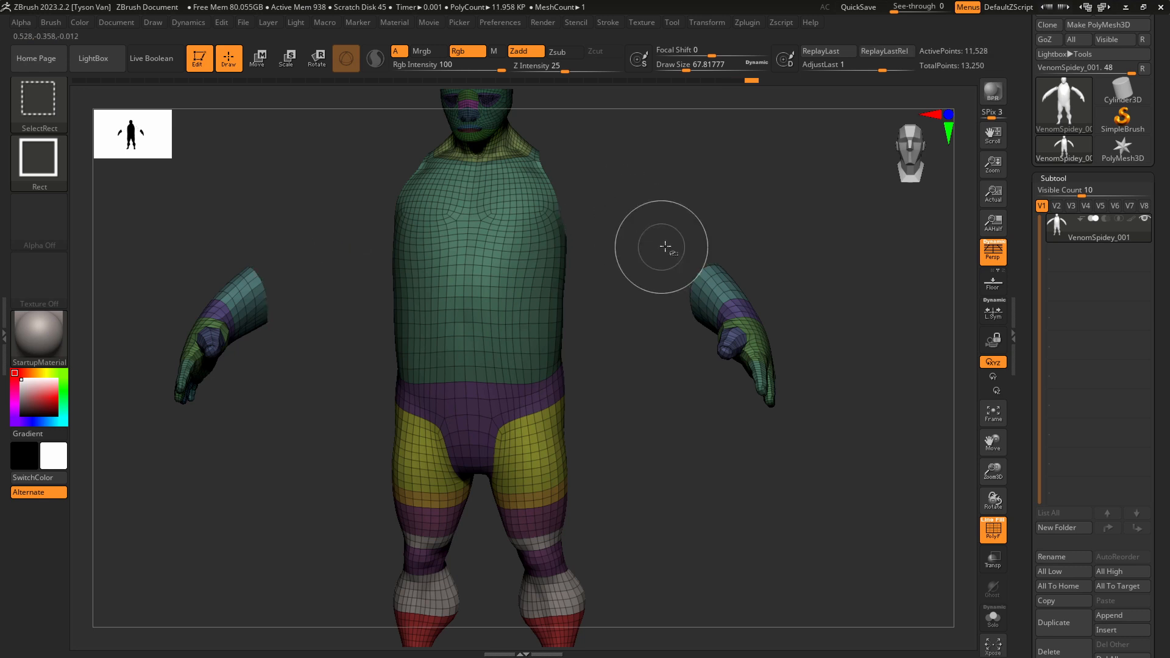
{"action": "left_click", "coordinate": [719, 286], "text": "ctrl+alt+shift"}
{"action": "left_click", "coordinate": [737, 310], "text": "ctrl+alt+shift"}
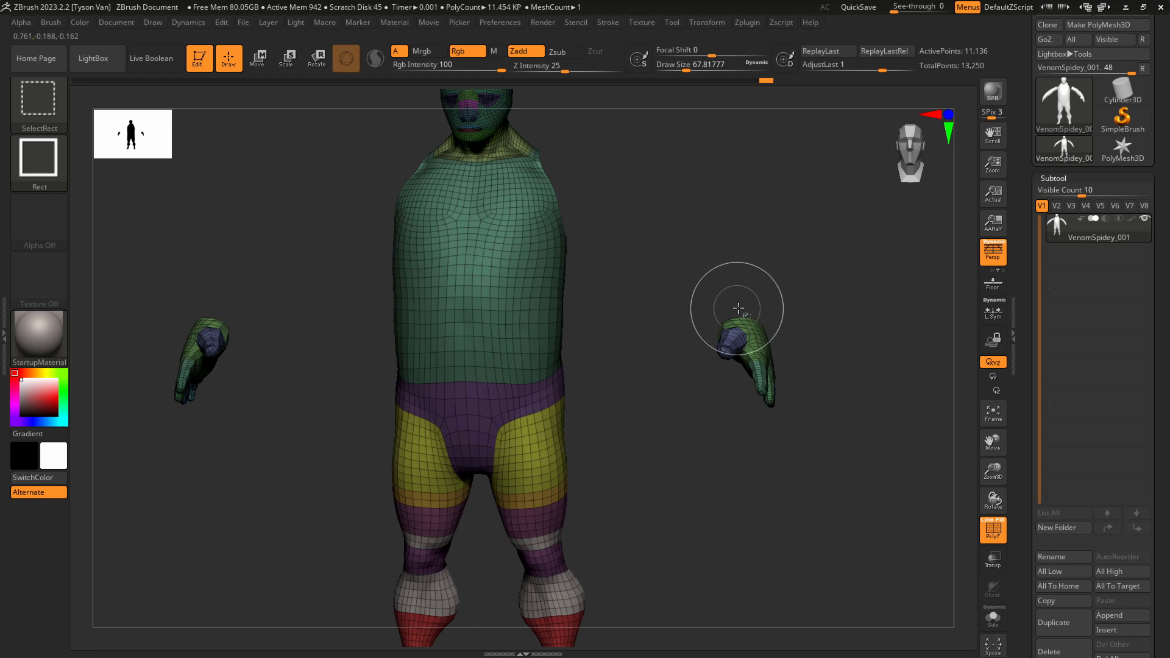
Invert the visibility to inspect the arm sections without hands, then invert back to the body and hands.
{"action": "key", "text": "f"}
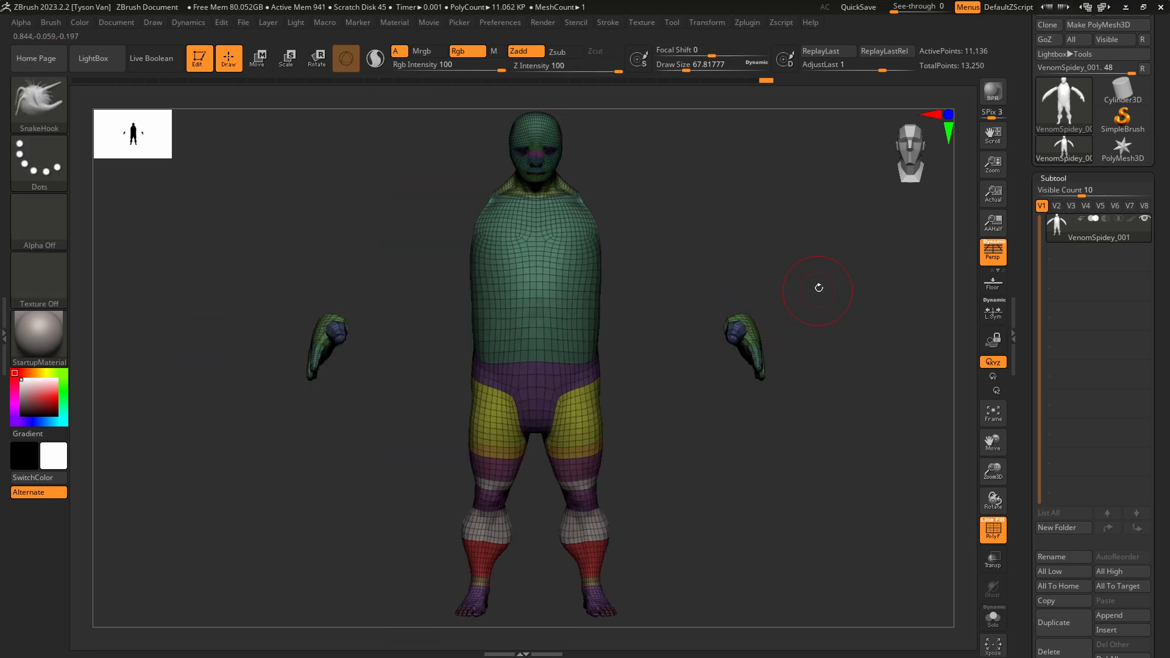
{"action": "mouse_move", "coordinate": [809, 285]}
{"action": "left_mouse_down", "text": "alt"}
{"action": "mouse_move", "coordinate": [758, 297]}
{"action": "mouse_move", "coordinate": [888, 198]}
{"action": "mouse_move", "coordinate": [878, 203]}
{"action": "left_mouse_up", "text": "alt"}
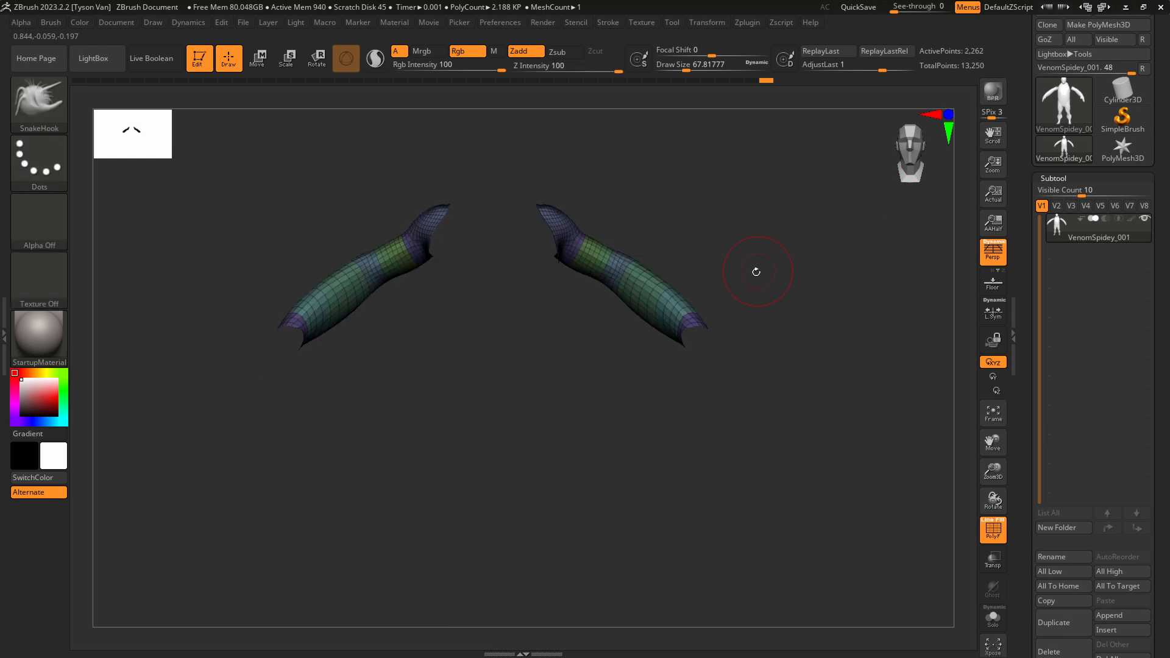
{"action": "mouse_move", "coordinate": [774, 272]}
{"action": "left_mouse_down"}
{"action": "mouse_move", "coordinate": [750, 292]}
{"action": "mouse_move", "coordinate": [834, 251]}
{"action": "left_mouse_up"}
{"action": "left_click_drag", "start_coordinate": [773, 310], "coordinate": [834, 256], "text": "ctrl+shift"}
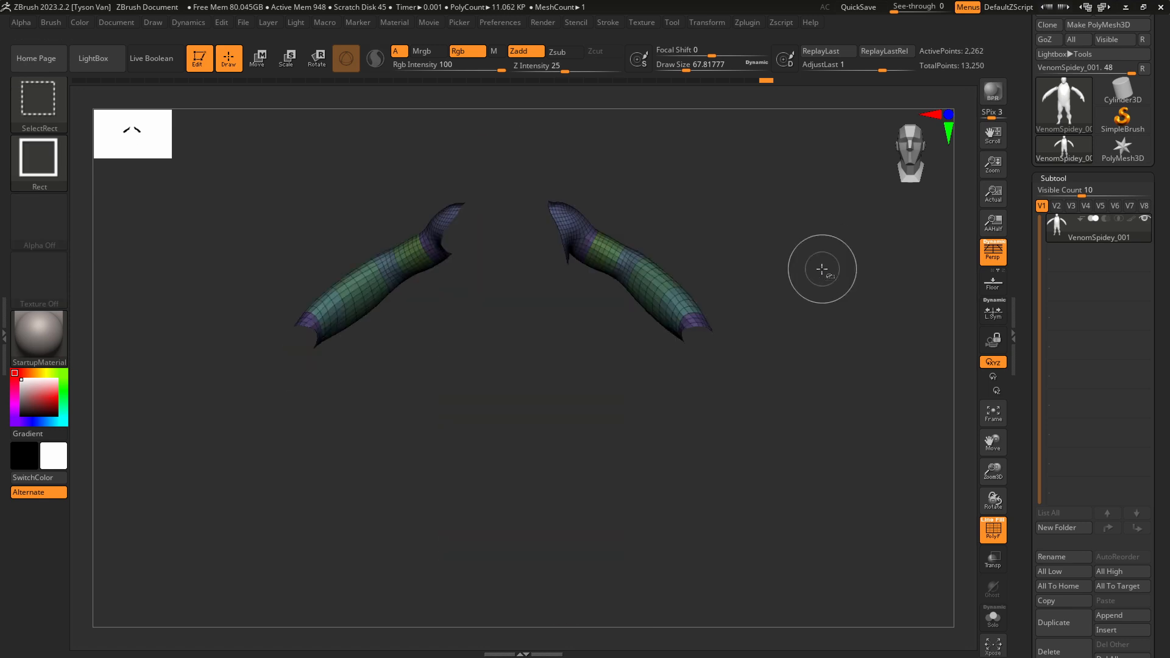
{"action": "left_click_drag", "start_coordinate": [767, 308], "coordinate": [825, 276], "text": "ctrl+shift"}
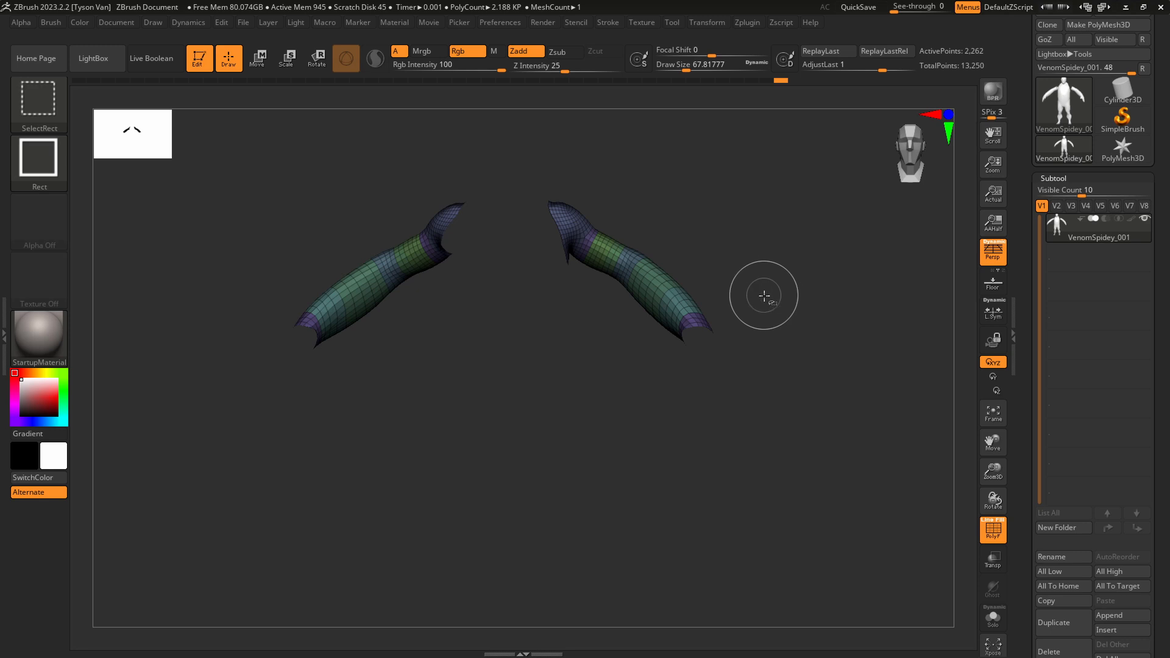
{"action": "left_click", "coordinate": [785, 277], "text": "ctrl+shift"}
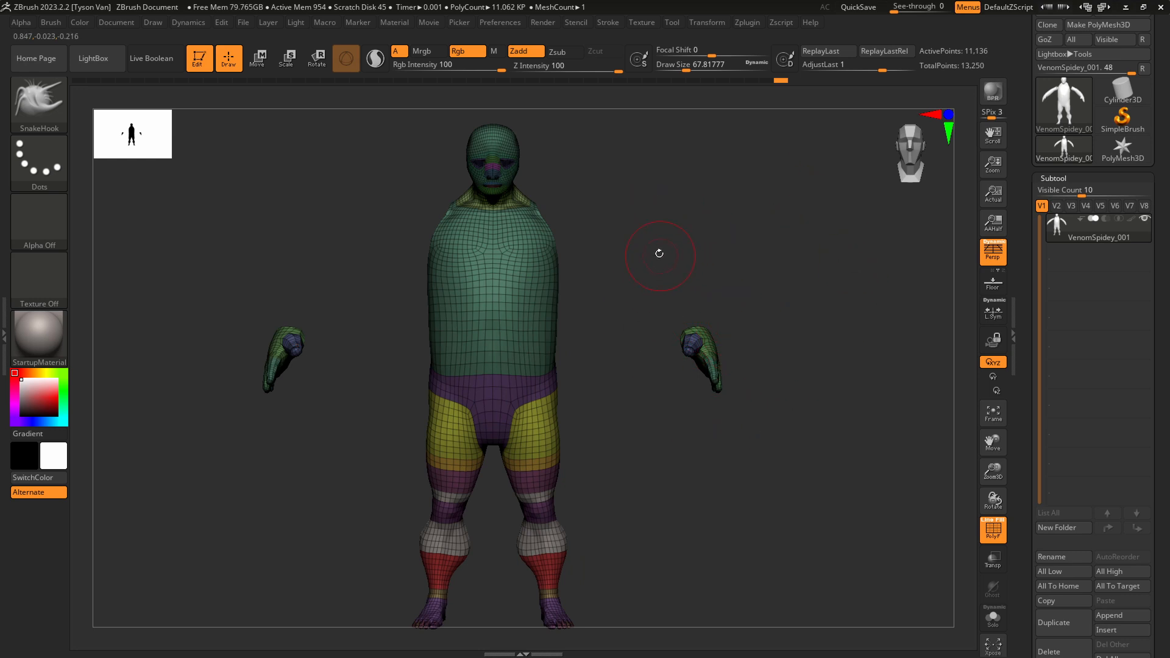
Hide both hands with a rectangular selection, then invert the visibility so only the complete arms and hands show.
{"action": "mouse_move", "coordinate": [643, 250]}
{"action": "left_mouse_down", "text": "ctrl+shift"}
{"action": "mouse_move", "coordinate": [770, 449]}
{"action": "mouse_move", "coordinate": [795, 458]}
{"action": "left_mouse_up", "text": "ctrl+shift"}
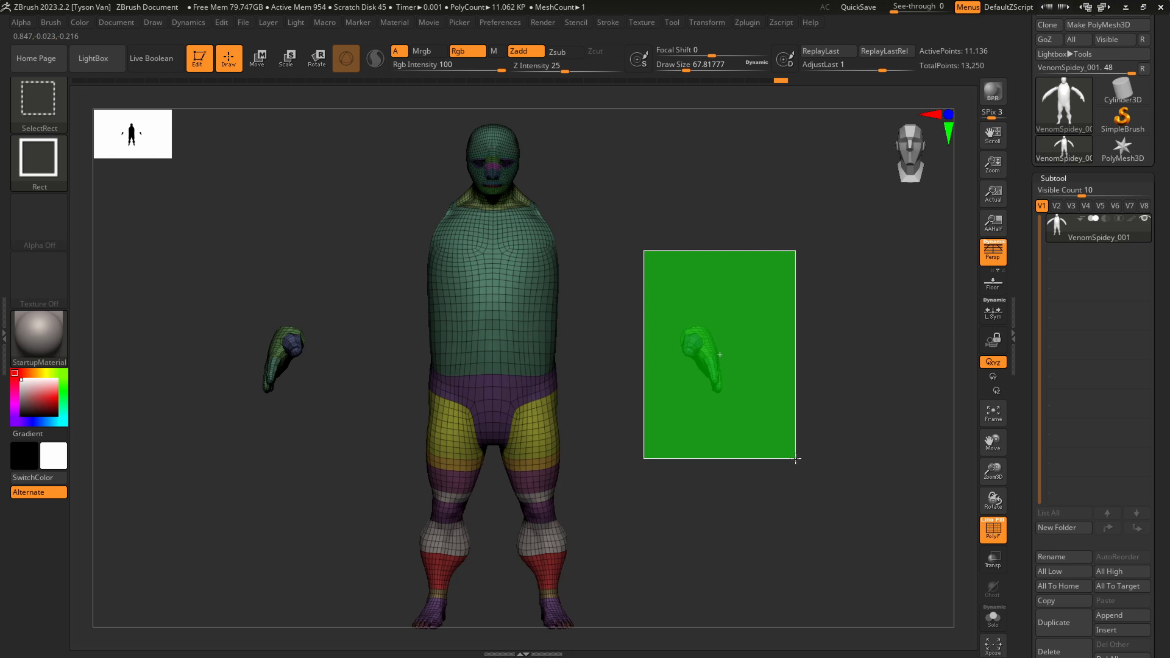
{"action": "left_click_drag", "start_coordinate": [795, 458], "coordinate": [786, 454], "text": "ctrl+alt+shift"}
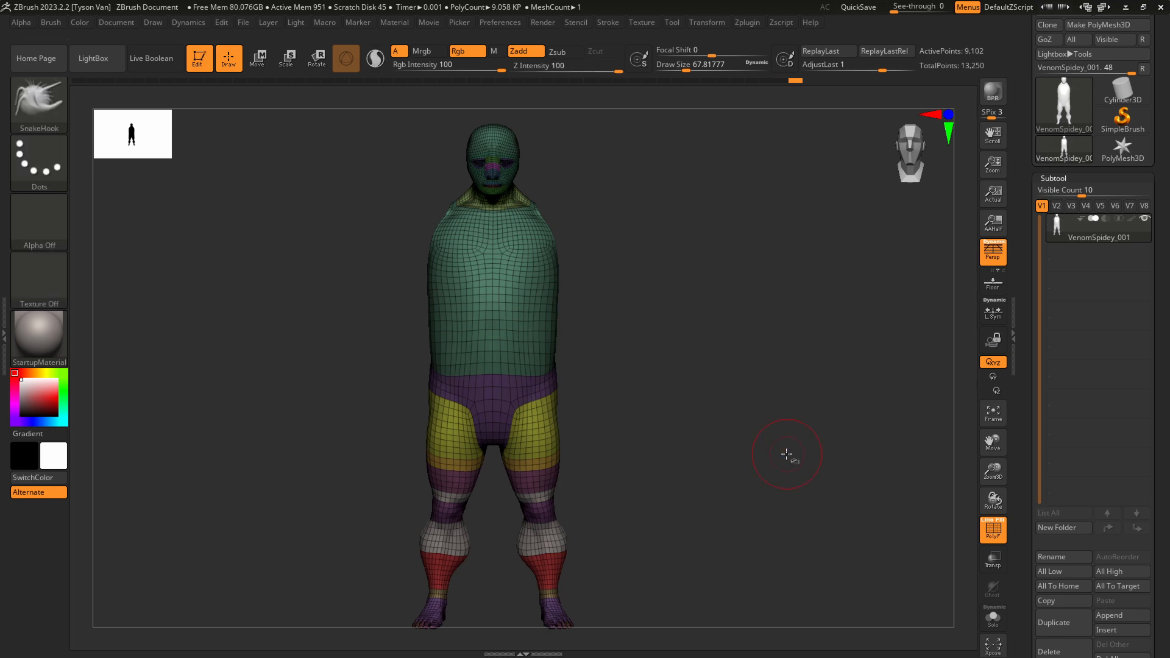
{"action": "left_click", "coordinate": [679, 491], "text": "ctrl+shift"}
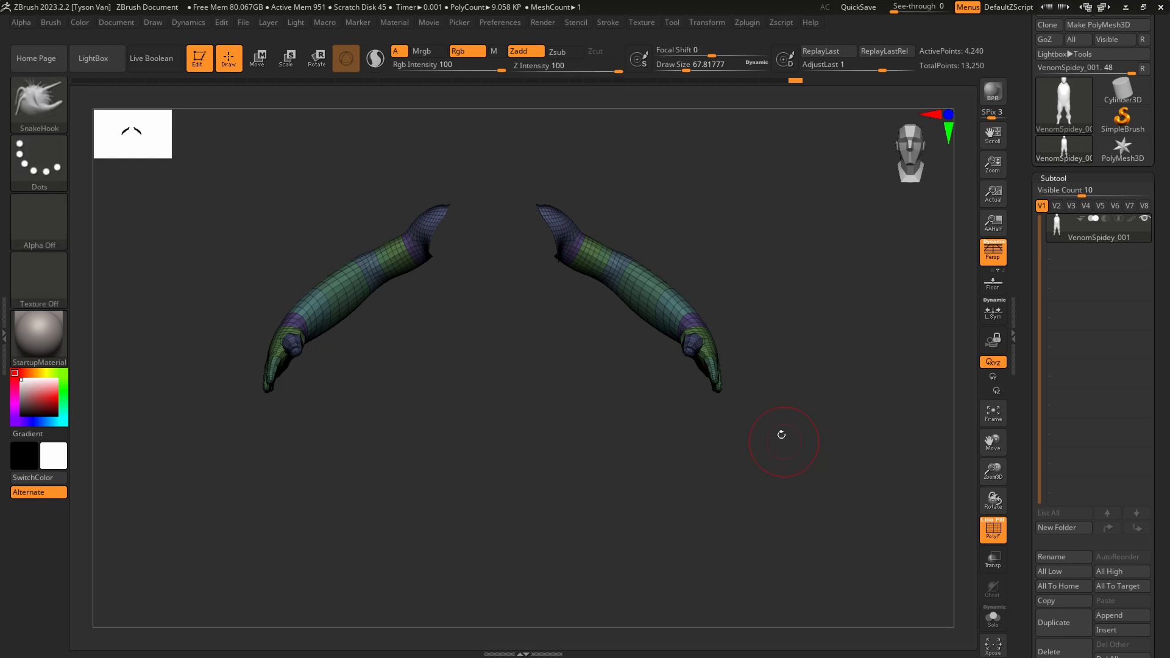
Combine the isolated arms and hands into a single polygroup, then show the whole body again.
{"action": "mouse_move", "coordinate": [781, 434]}
{"action": "left_mouse_down"}
{"action": "mouse_move", "coordinate": [739, 433]}
{"action": "mouse_move", "coordinate": [755, 436]}
{"action": "left_mouse_up"}
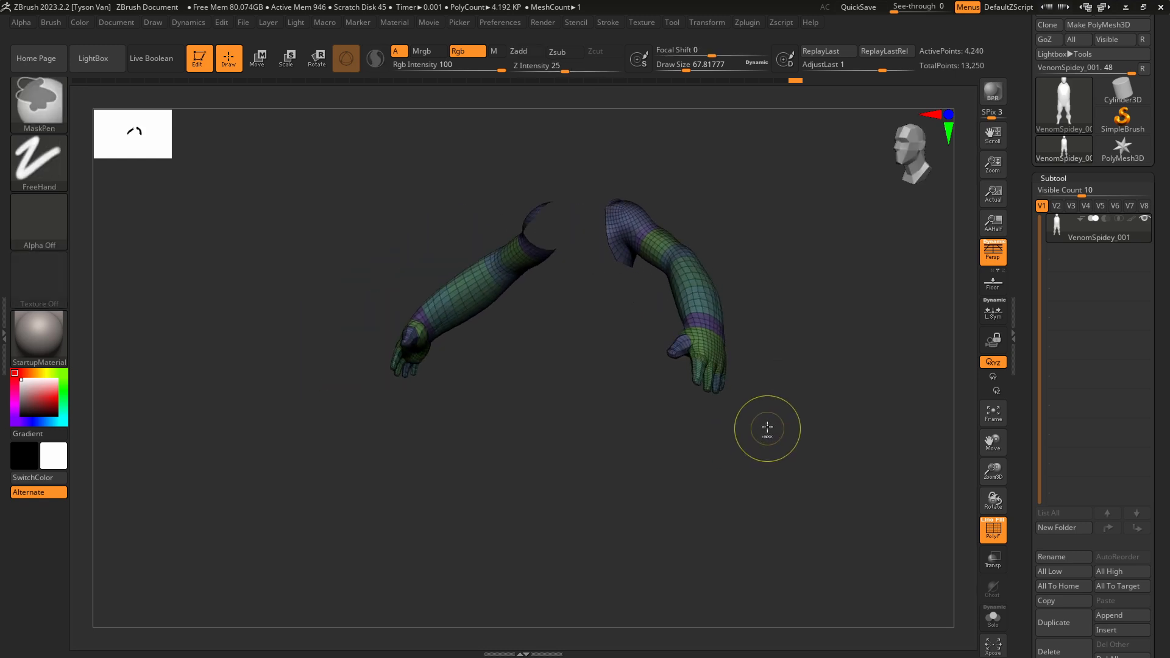
{"action": "right_click_drag", "start_coordinate": [731, 333], "coordinate": [681, 270], "text": "ctrl"}
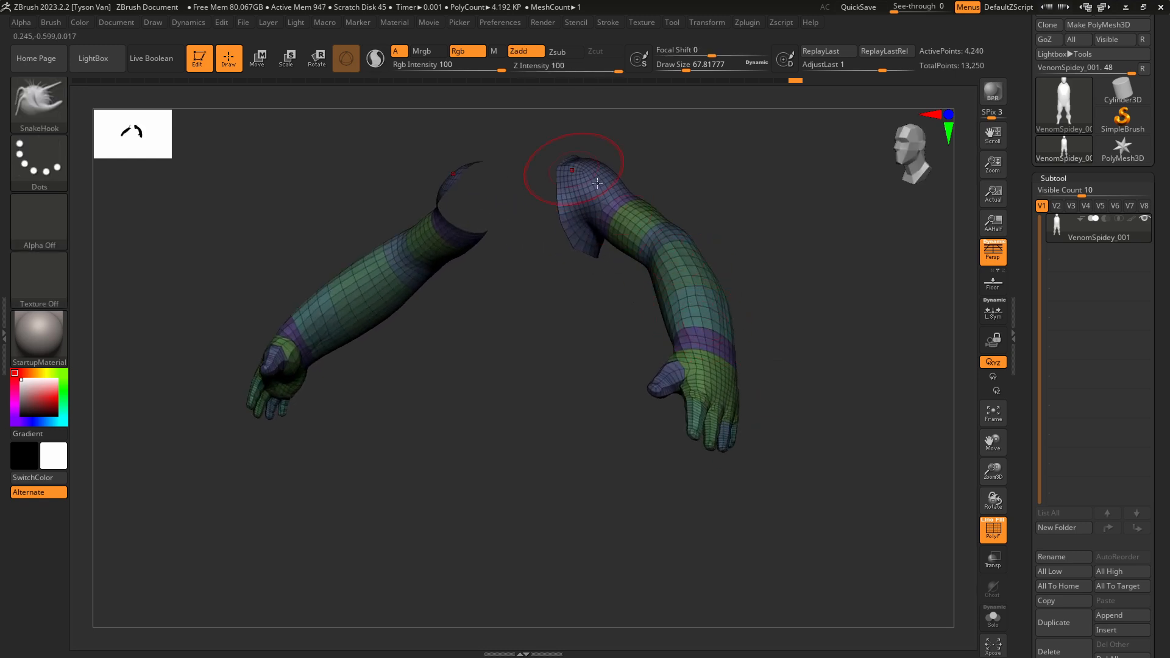
{"action": "scroll", "coordinate": [711, 341], "scroll_direction": "up", "scroll_amount": 2}
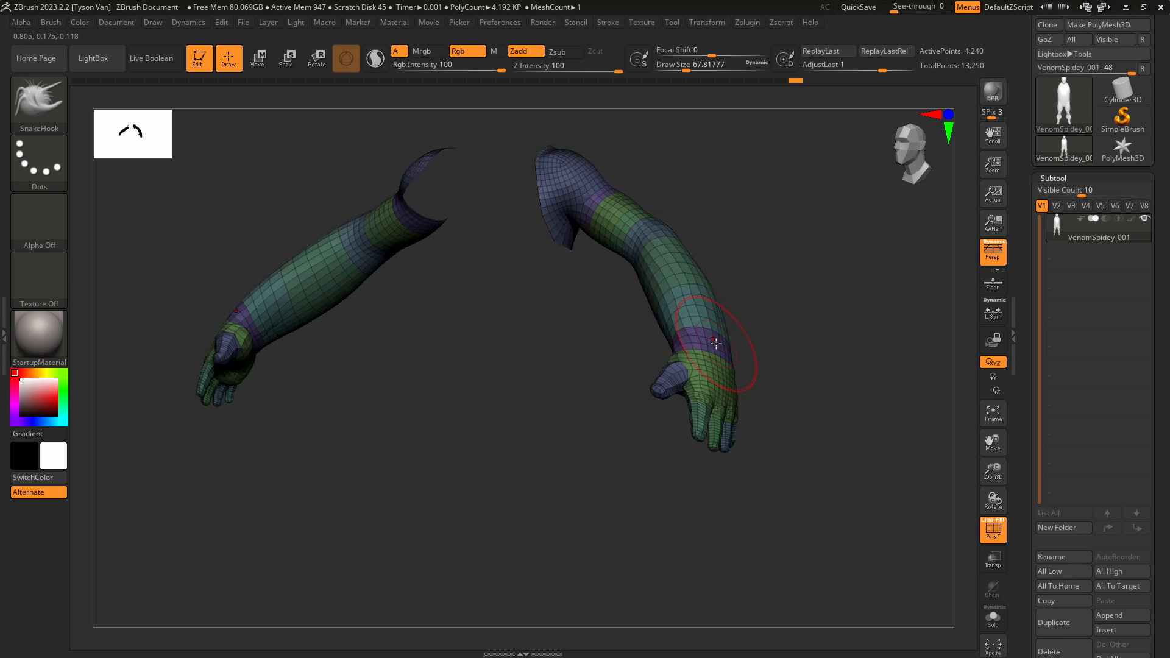
{"action": "left_click_drag", "start_coordinate": [778, 453], "coordinate": [776, 479]}
{"action": "key", "text": "ctrl"}
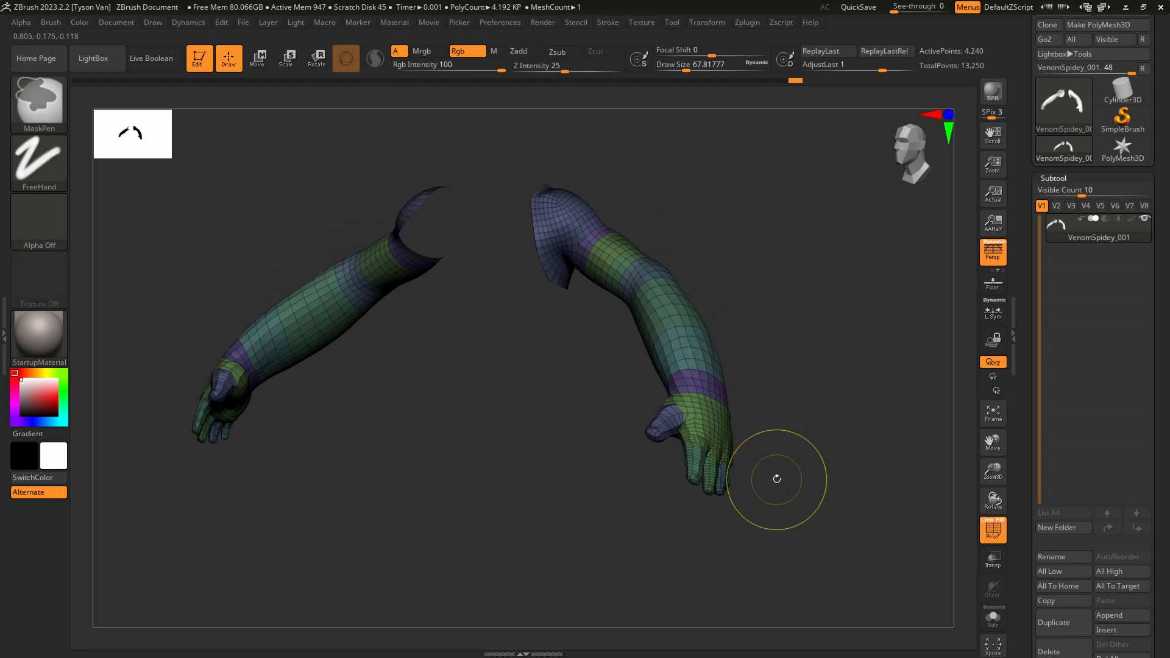
{"action": "key", "text": "ctrl+w"}
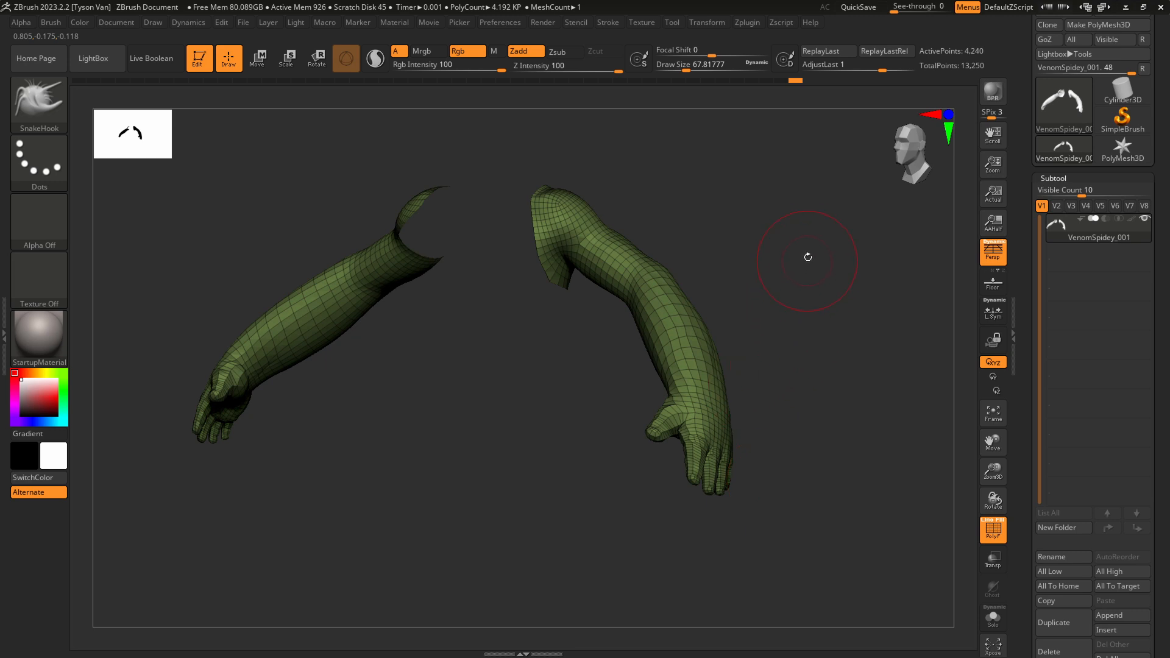
{"action": "left_click", "coordinate": [805, 249], "text": "ctrl+shift"}
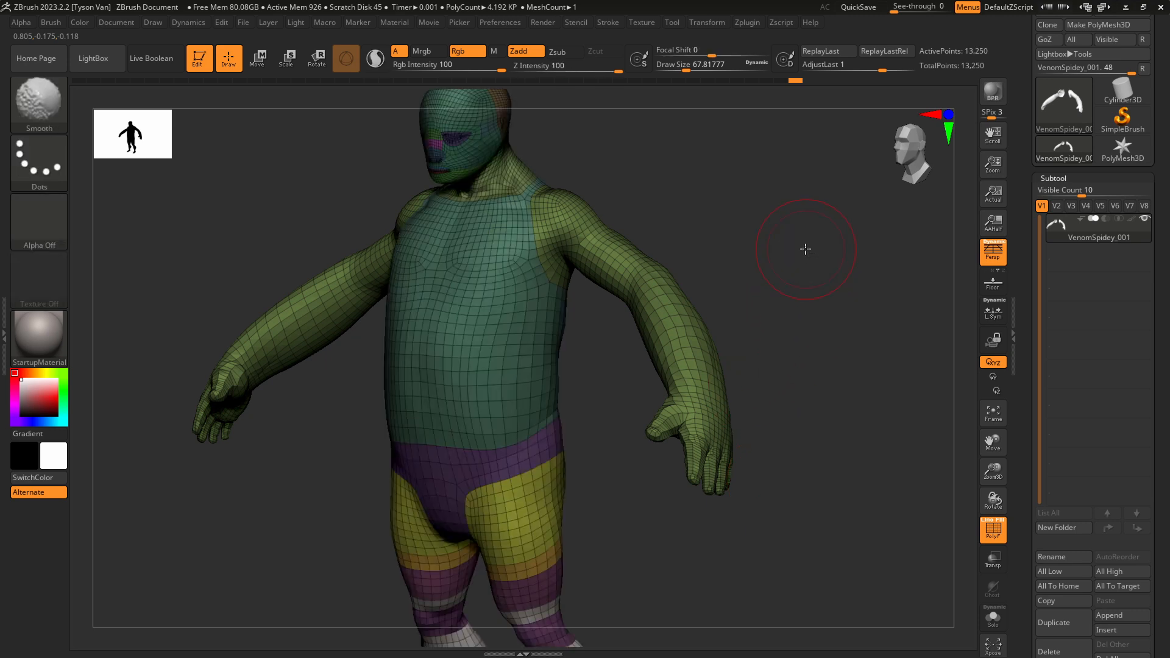
Face the figure from the front and isolate the unified green arm polygroup.
{"action": "left_click_drag", "start_coordinate": [746, 384], "coordinate": [757, 384], "text": "shift"}
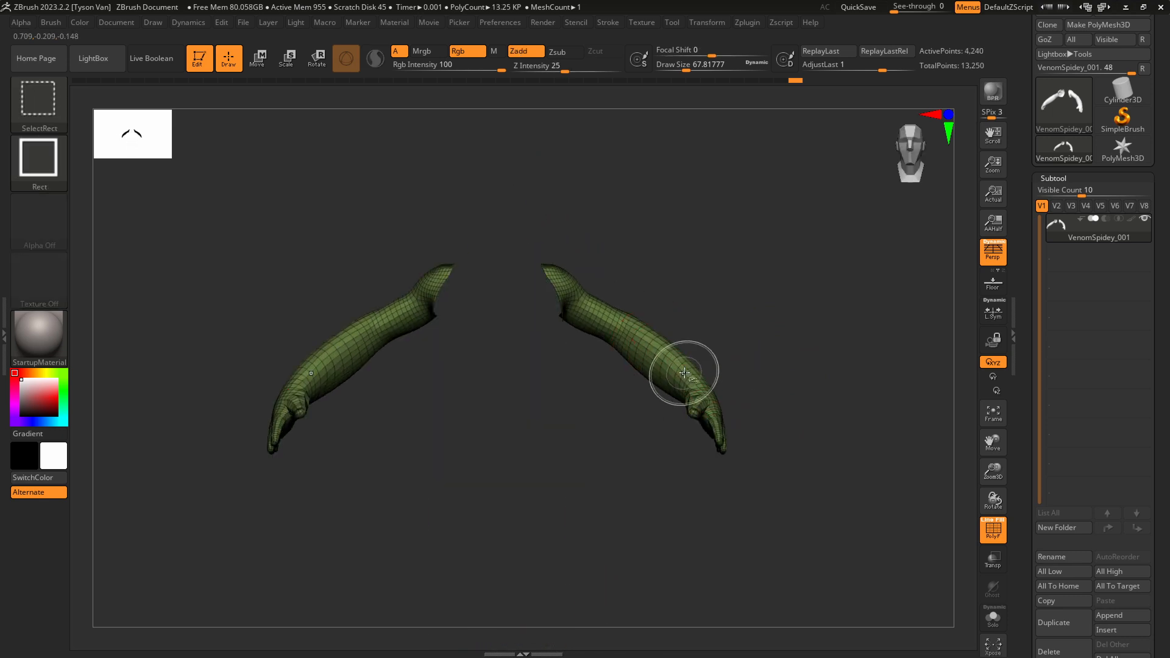
{"action": "left_click", "coordinate": [685, 371], "text": "ctrl+shift"}
{"action": "key", "text": "ctrl"}
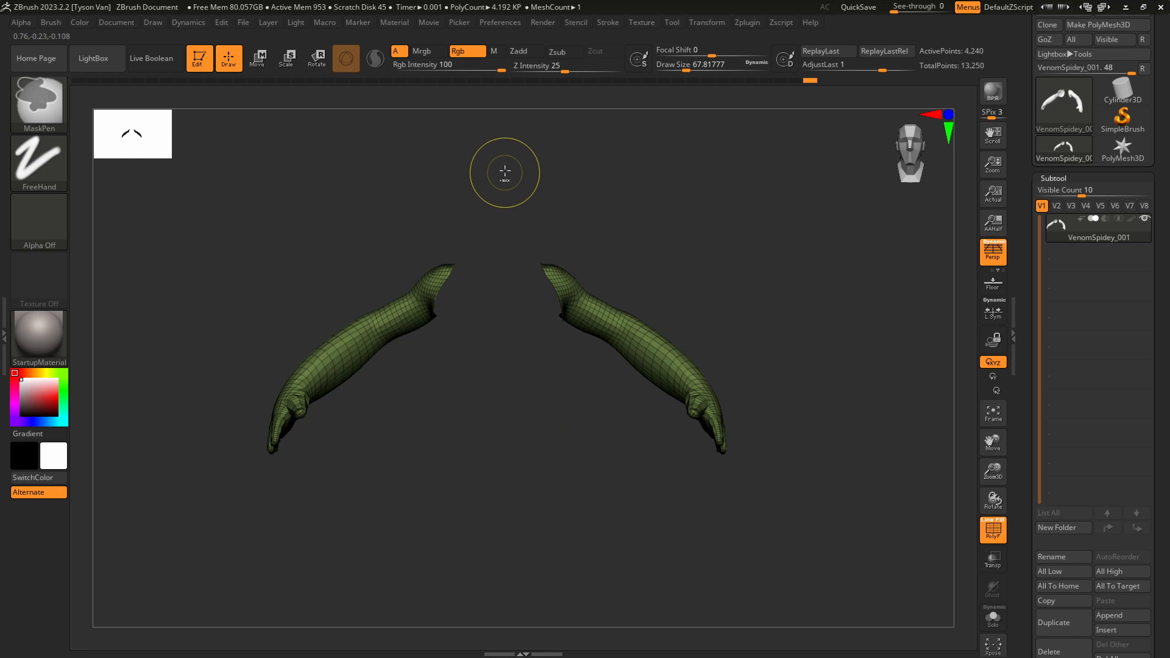
{"action": "mouse_move", "coordinate": [705, 279]}
{"action": "left_mouse_down"}
{"action": "mouse_move", "coordinate": [734, 292]}
{"action": "mouse_move", "coordinate": [746, 267]}
{"action": "left_mouse_up"}
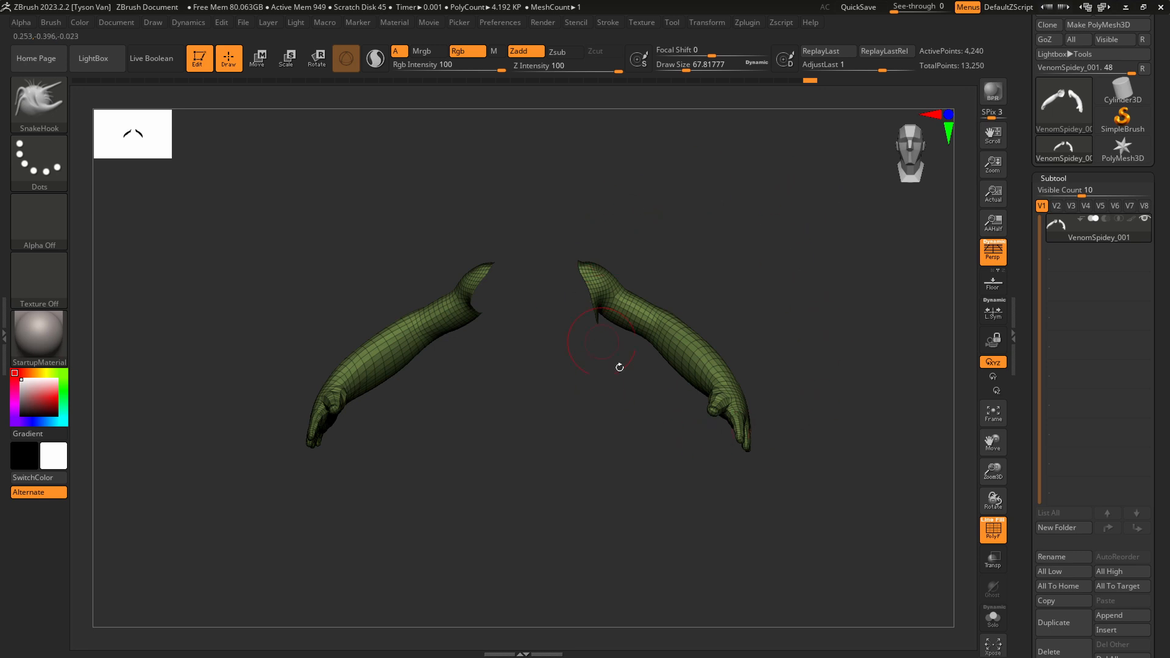
{"action": "left_click_drag", "start_coordinate": [812, 346], "coordinate": [815, 350]}
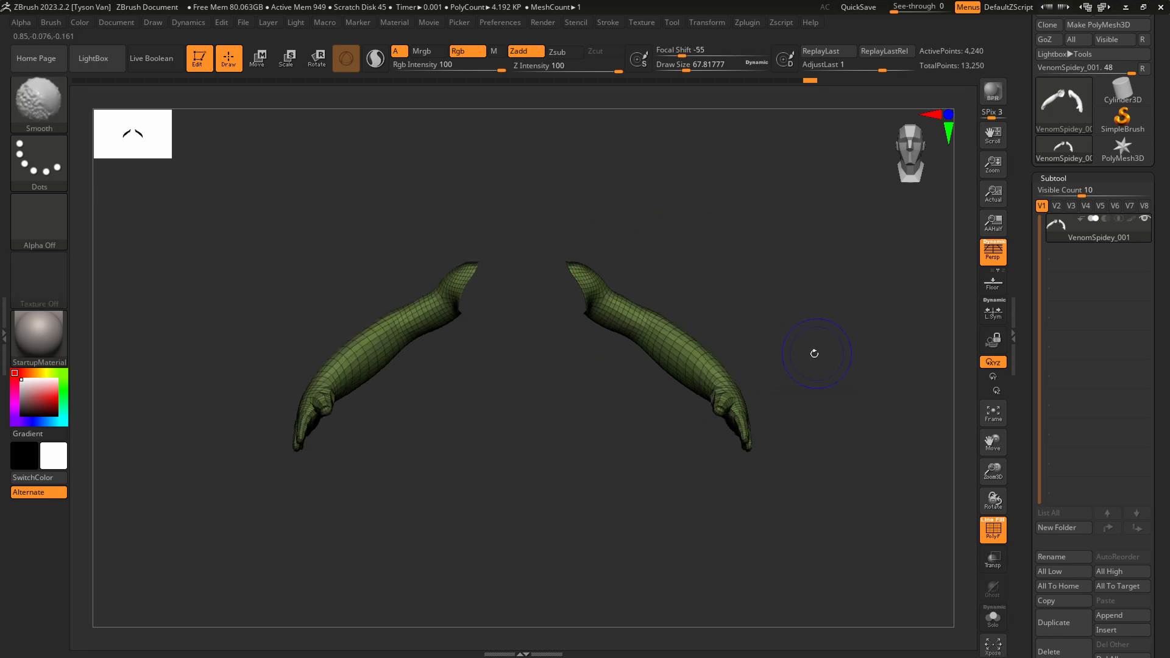
Review the available masking brushes, keeping MaskPen as the active one.
{"action": "key", "text": "ctrl"}
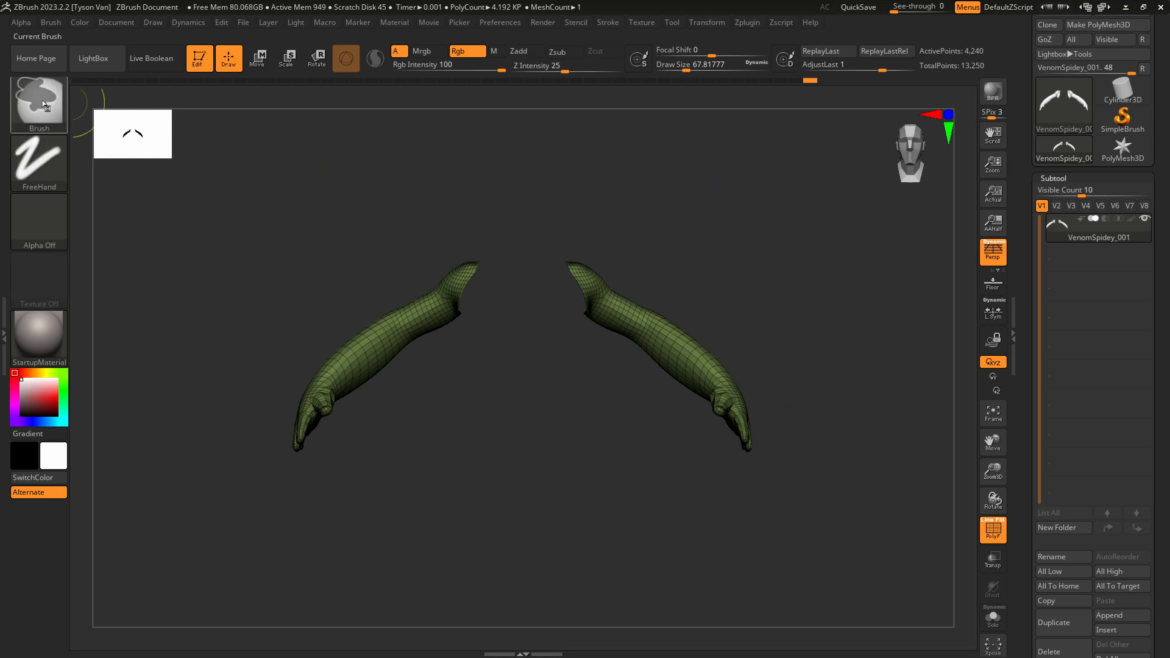
{"action": "mouse_move", "coordinate": [47, 106]}
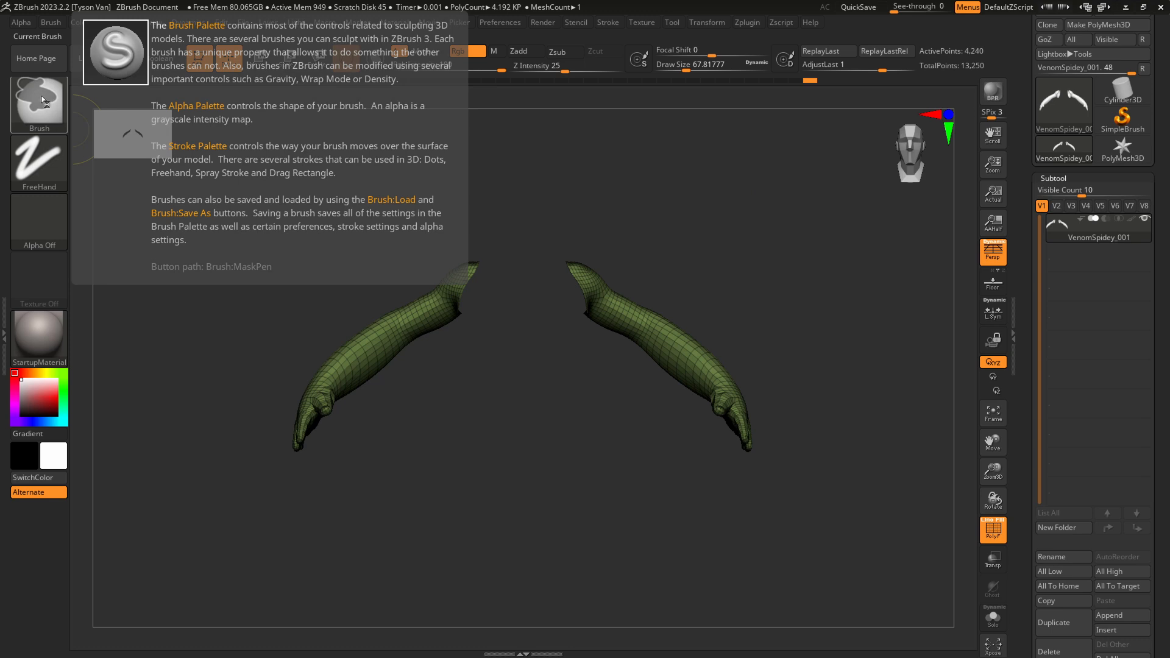
{"action": "left_click", "coordinate": [47, 104]}
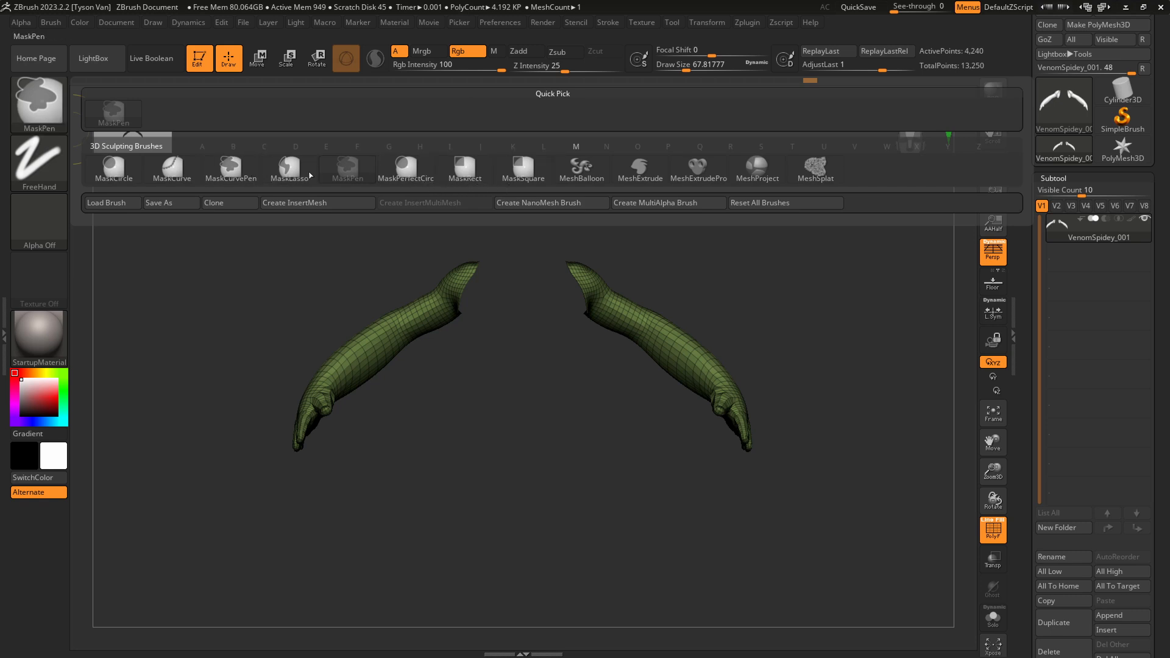
{"action": "mouse_move", "coordinate": [331, 179]}
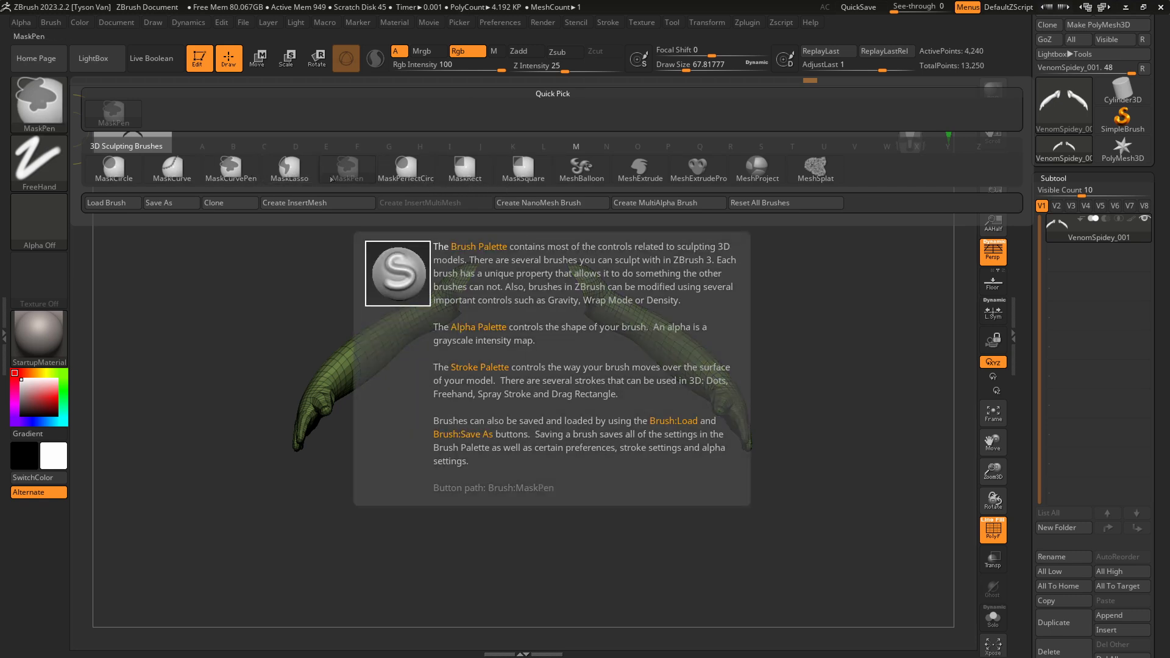
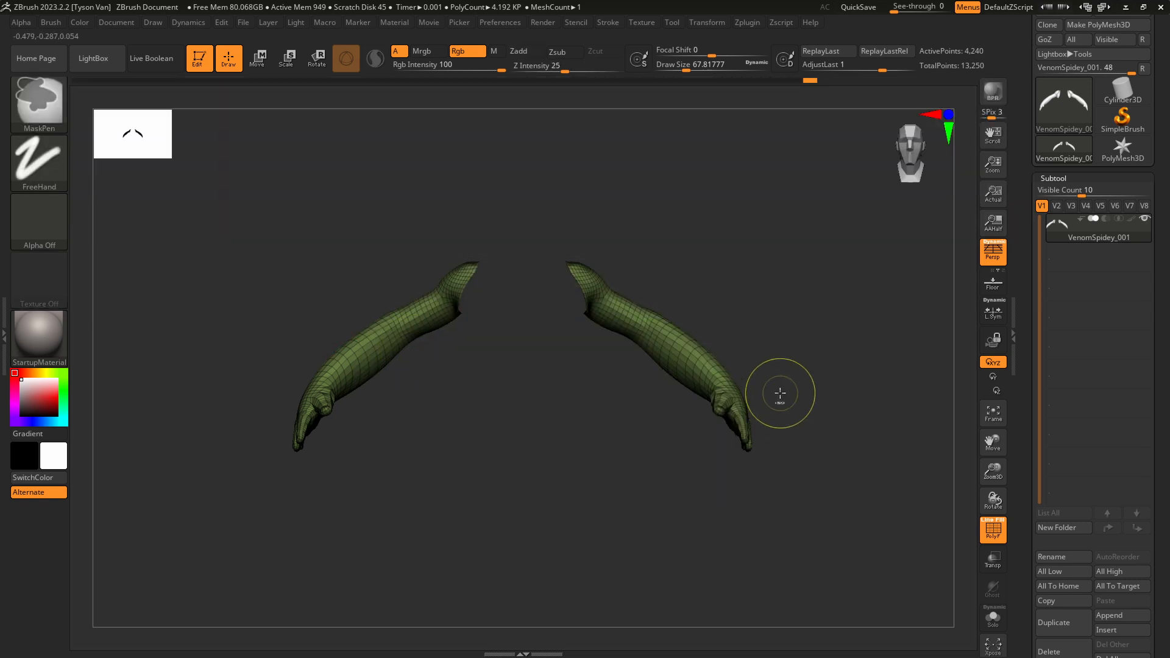
Mask the isolated arms and hands completely with a rectangular mask, then bring back the rest of the body.
{"action": "key", "text": "ctrl"}
{"action": "key", "text": "ctrl"}
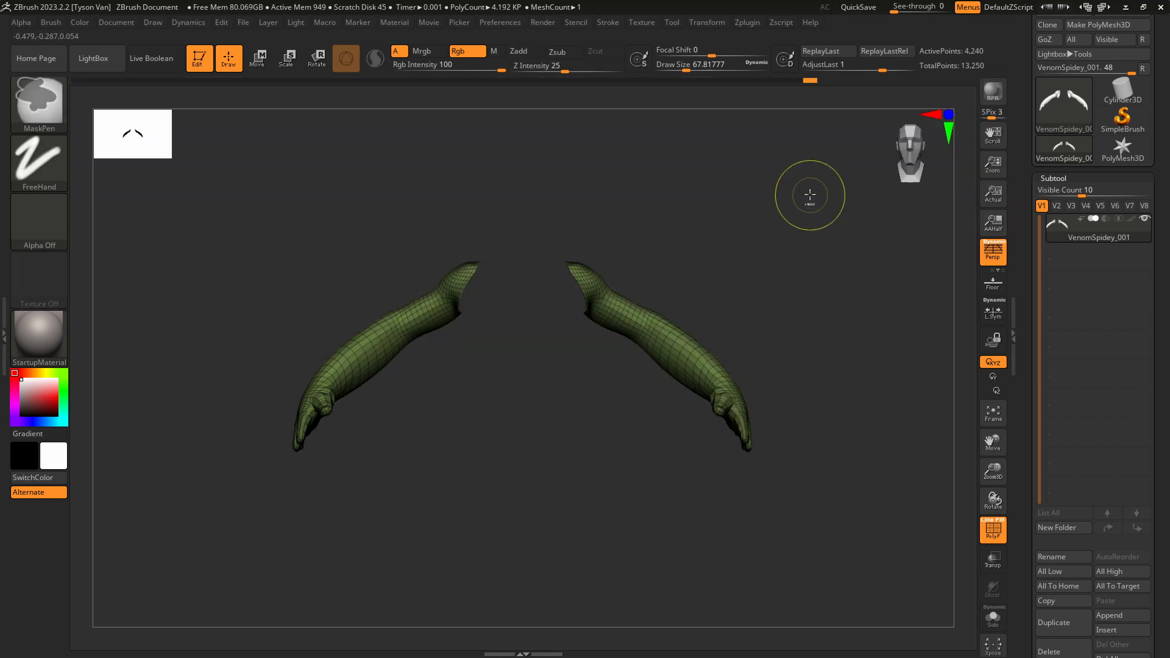
{"action": "key", "text": "shift"}
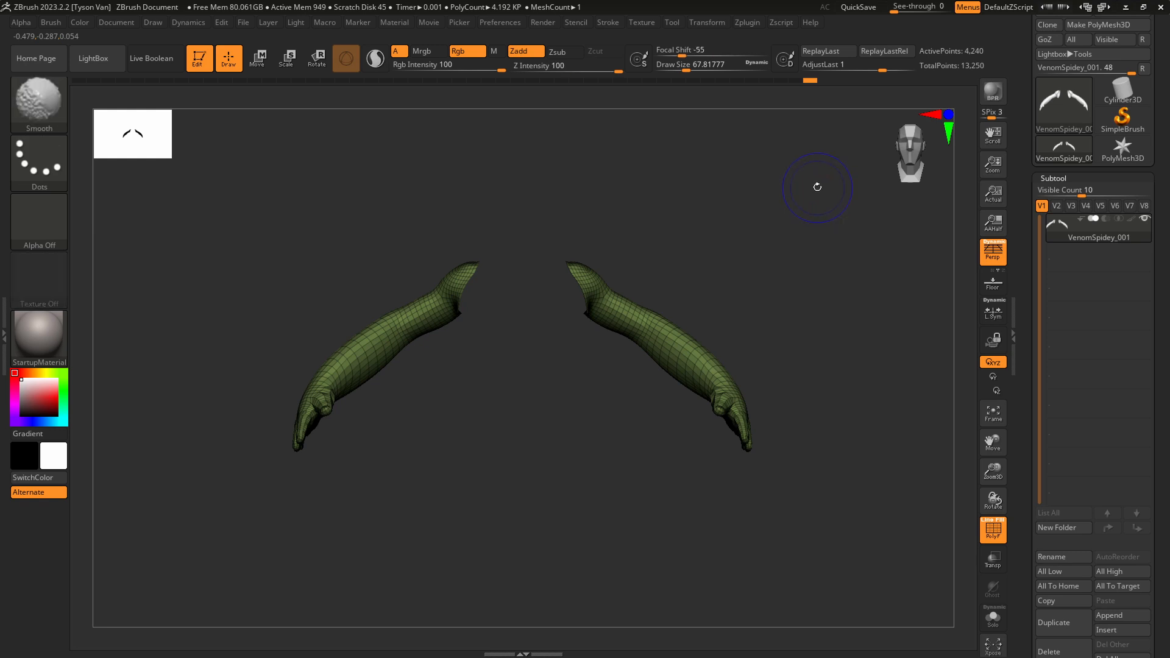
{"action": "key", "text": "ctrl"}
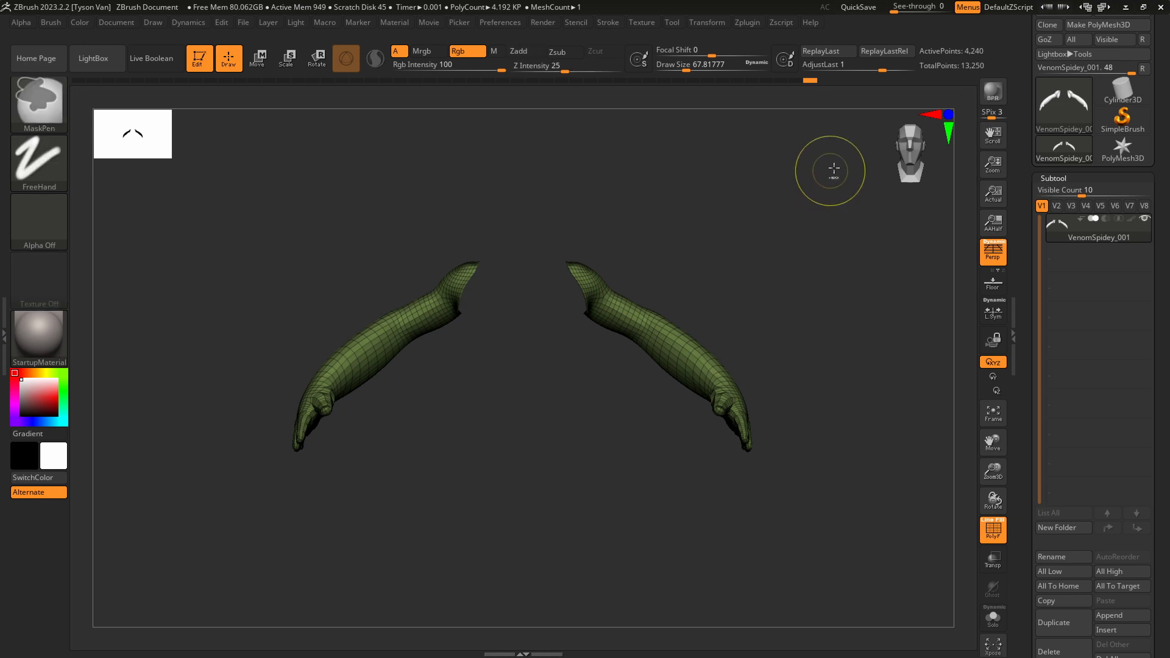
{"action": "mouse_move", "coordinate": [841, 168]}
{"action": "left_mouse_down", "text": "ctrl"}
{"action": "mouse_move", "coordinate": [705, 344]}
{"action": "mouse_move", "coordinate": [525, 509]}
{"action": "left_mouse_up", "text": "ctrl"}
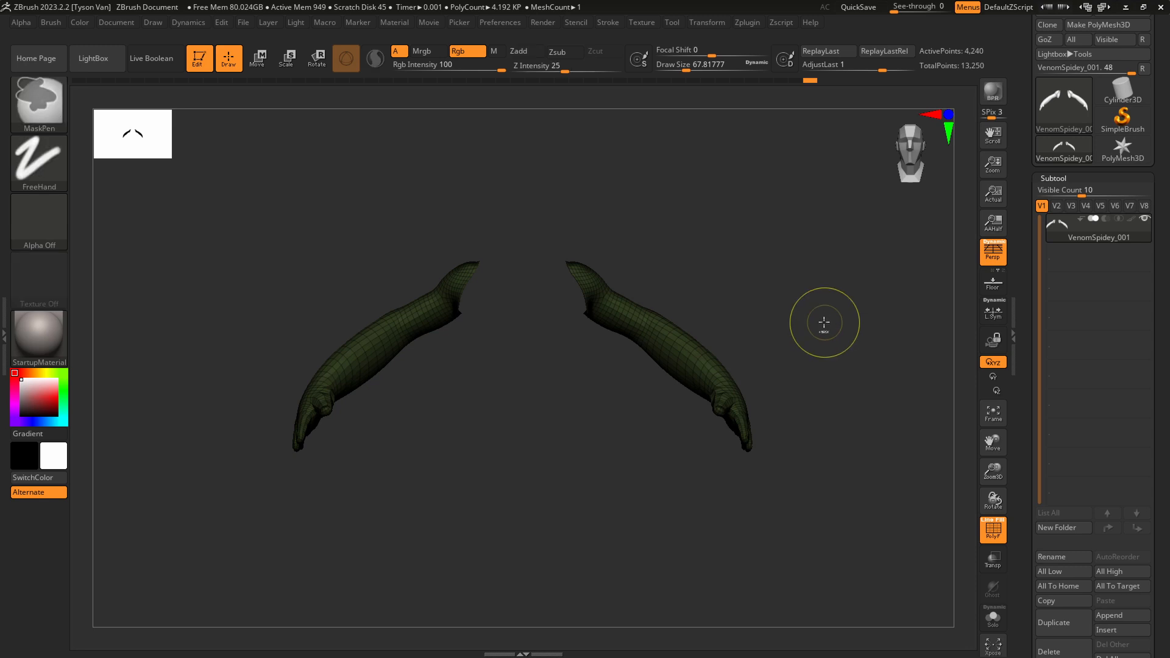
{"action": "left_click", "coordinate": [822, 320], "text": "ctrl+shift"}
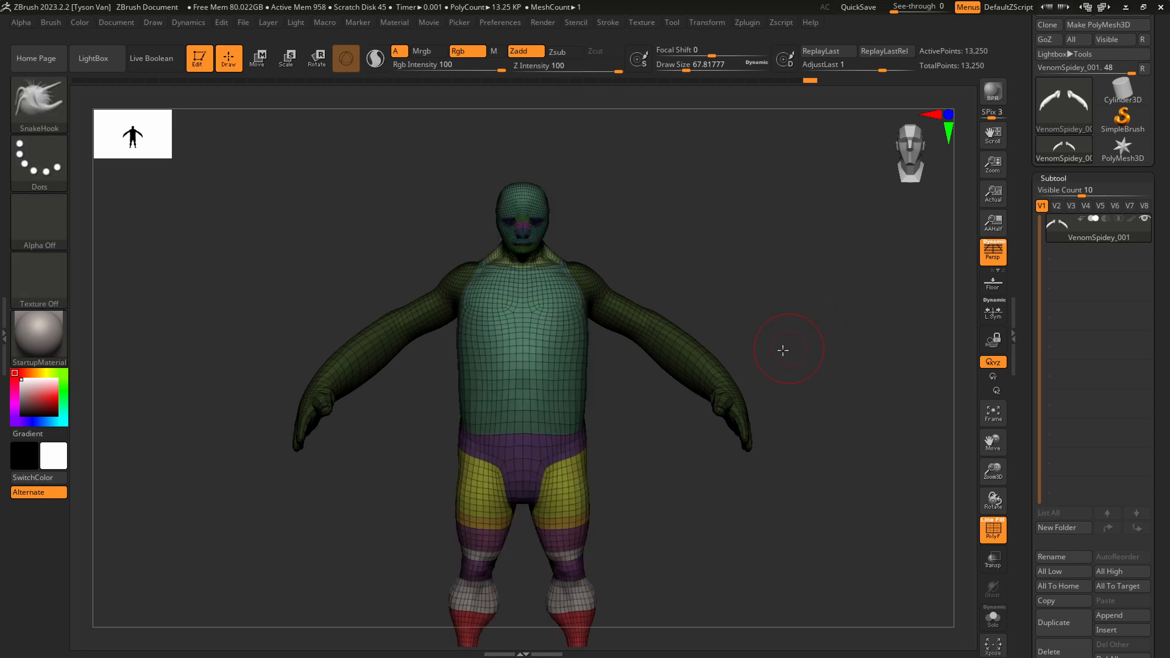
Enlarge the draw size to about 124 and pull the torso outward with SnakeHook while the arms are masked.
{"action": "left_click_drag", "start_coordinate": [784, 348], "coordinate": [771, 352]}
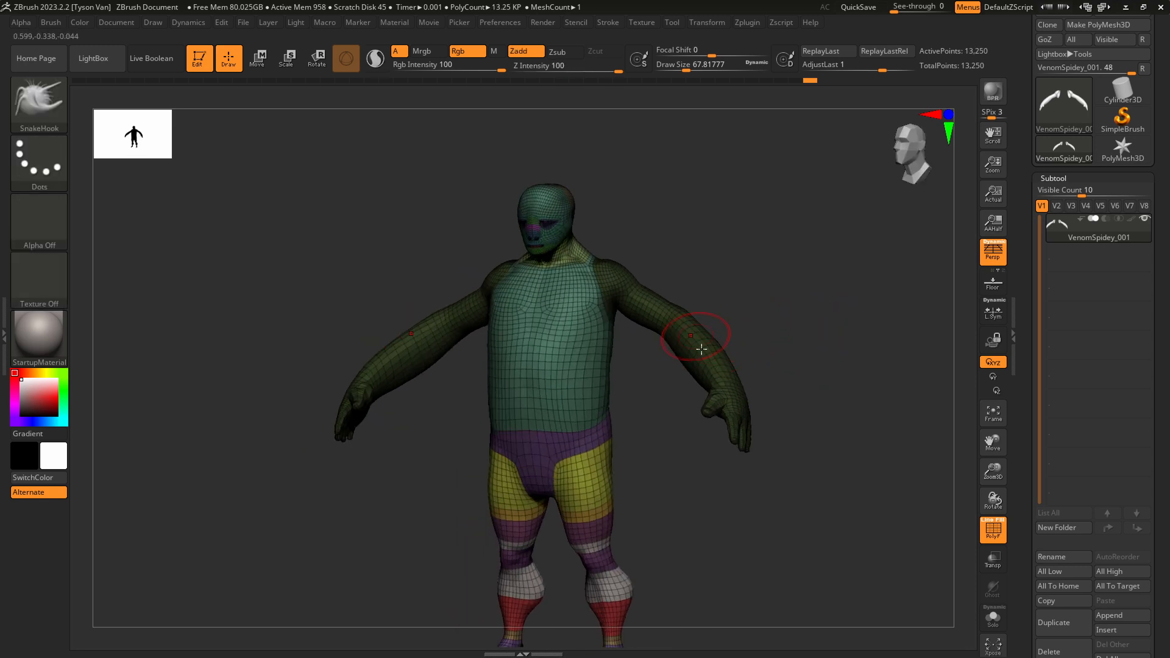
{"action": "right_click_drag", "start_coordinate": [691, 321], "coordinate": [640, 364]}
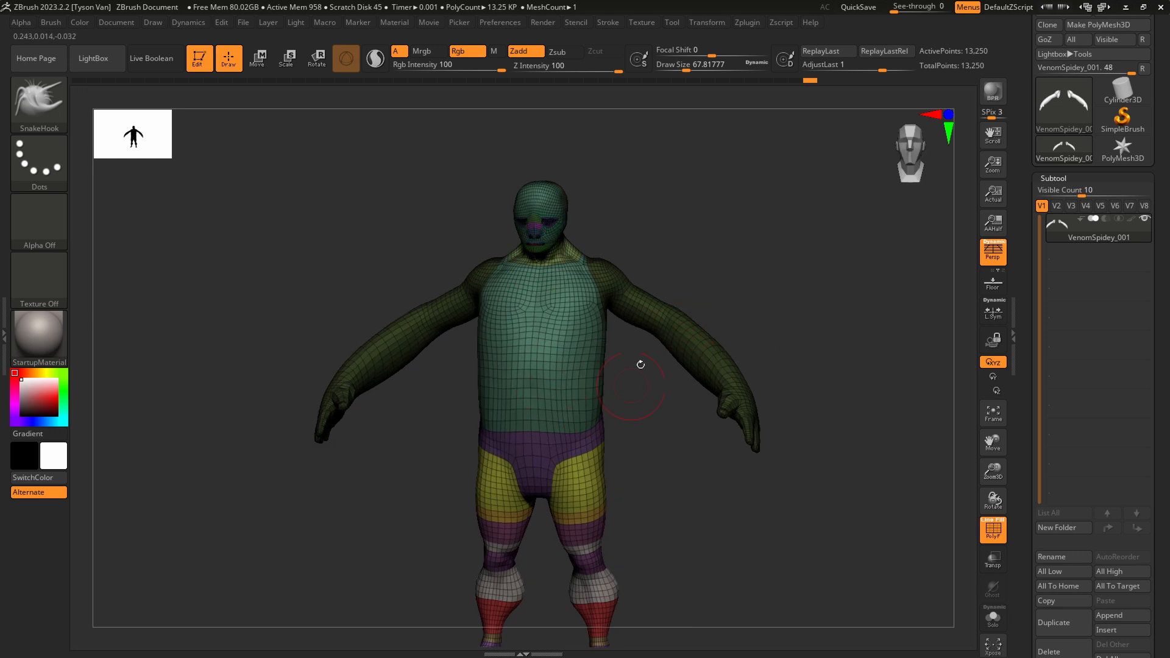
{"action": "right_click_drag", "start_coordinate": [666, 322], "coordinate": [670, 319], "text": "ctrl"}
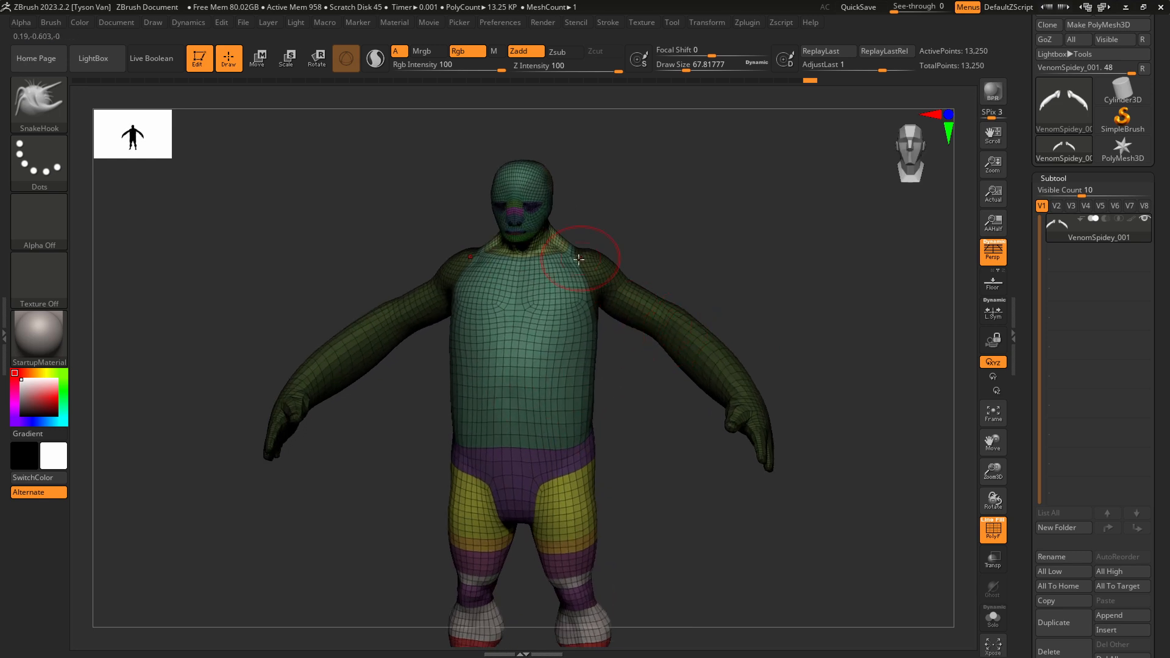
{"action": "right_click_drag", "start_coordinate": [573, 259], "coordinate": [565, 256]}
{"action": "key", "text": "s"}
{"action": "mouse_move", "coordinate": [567, 255]}
{"action": "left_mouse_down"}
{"action": "mouse_move", "coordinate": [577, 255]}
{"action": "mouse_move", "coordinate": [574, 219]}
{"action": "mouse_move", "coordinate": [557, 228]}
{"action": "left_mouse_up"}
{"action": "mouse_move", "coordinate": [590, 301]}
{"action": "left_mouse_down"}
{"action": "mouse_move", "coordinate": [616, 360]}
{"action": "mouse_move", "coordinate": [611, 436]}
{"action": "left_mouse_up"}
{"action": "left_click_drag", "start_coordinate": [761, 318], "coordinate": [722, 319]}
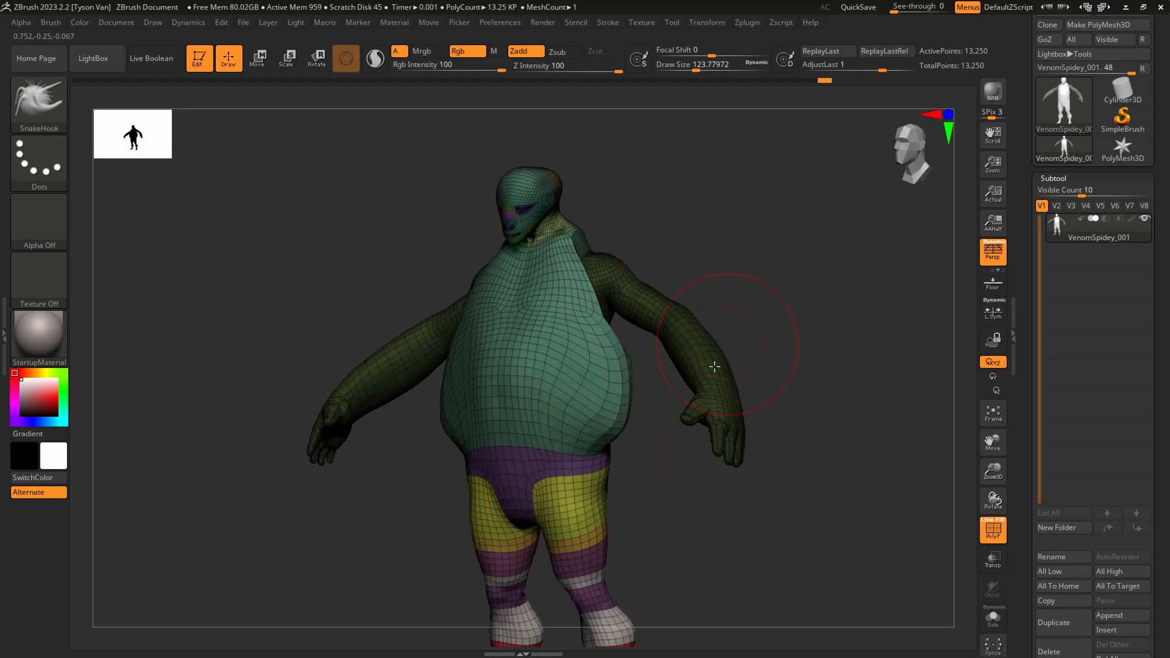
Undo the exaggerated torso pulls and face the figure from the front.
{"action": "key", "text": "ctrl+z"}
{"action": "key", "text": "ctrl+z"}
{"action": "key", "text": "ctrl+z"}
{"action": "key", "text": "ctrl+z"}
{"action": "key", "text": "ctrl+z"}
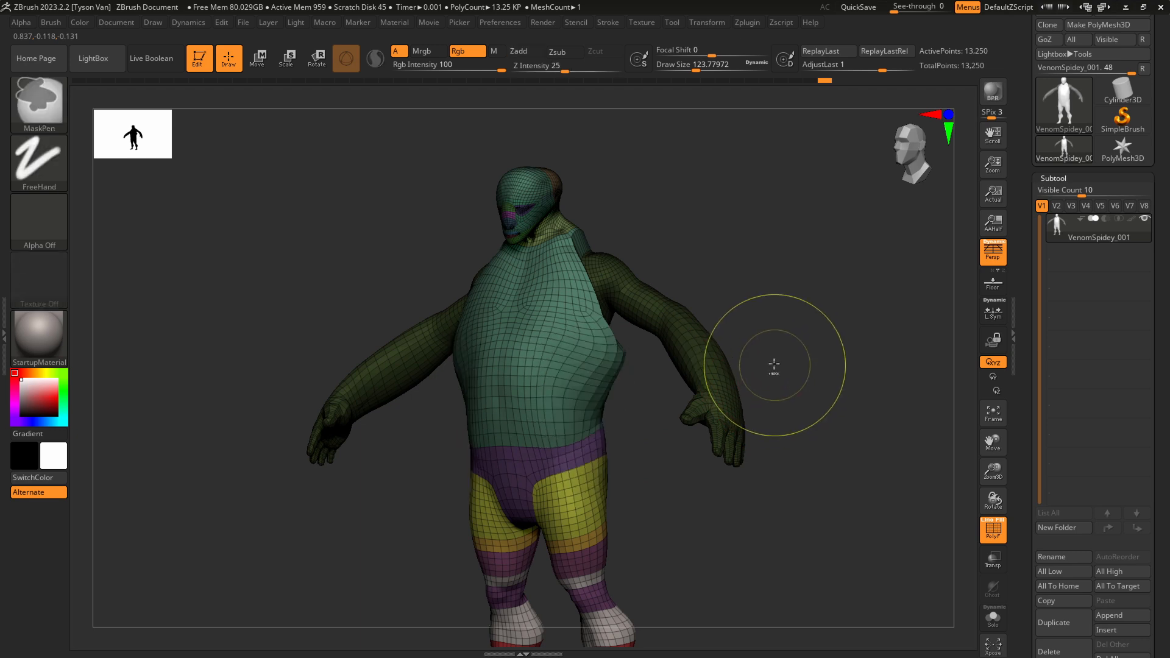
{"action": "left_click_drag", "start_coordinate": [749, 367], "coordinate": [687, 383], "text": "shift"}
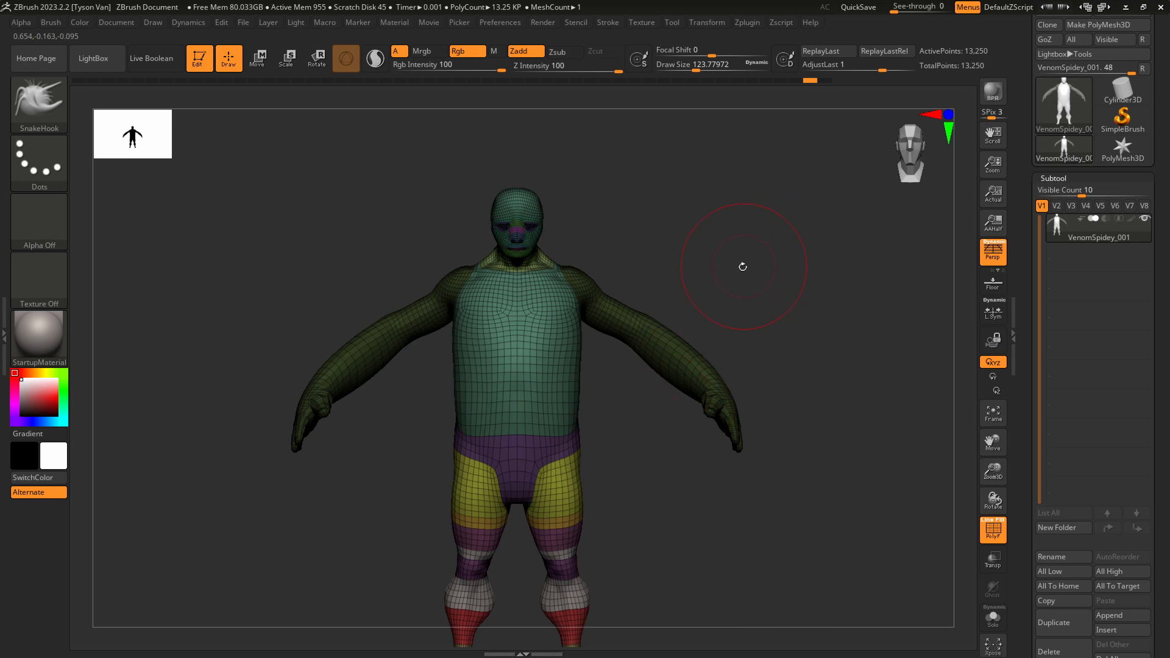
Invert the mask so that only the arms and hands remain editable.
{"action": "left_click_drag", "start_coordinate": [742, 266], "coordinate": [747, 278]}
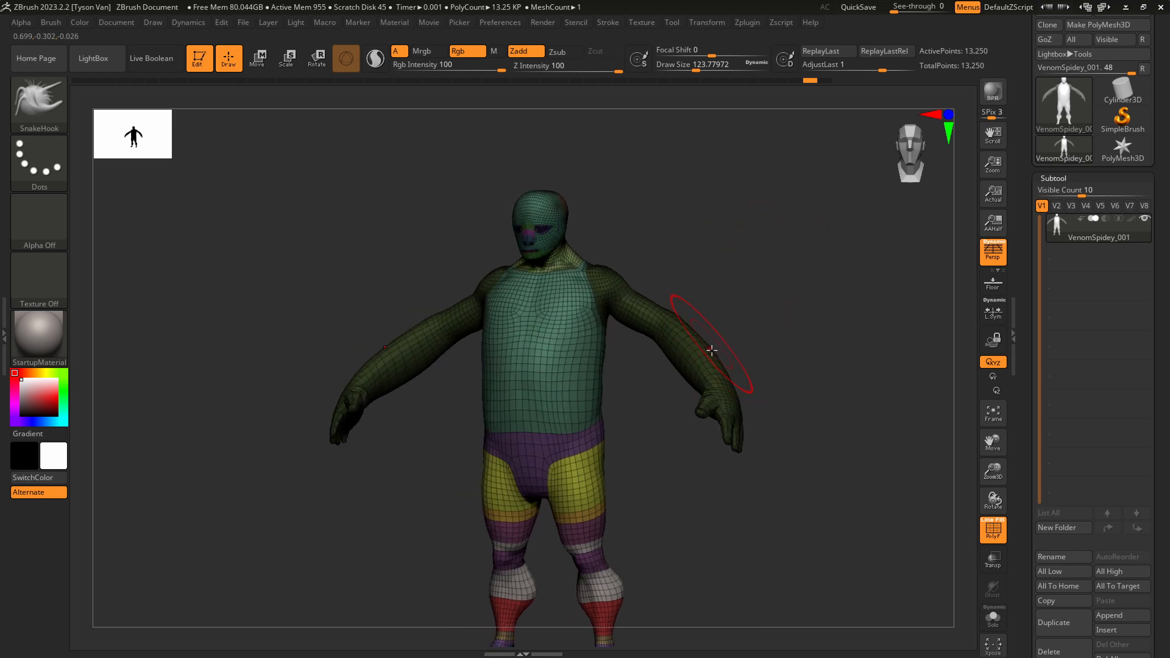
{"action": "left_click", "coordinate": [794, 248], "text": "ctrl"}
{"action": "mouse_move", "coordinate": [710, 342]}
{"action": "right_mouse_down"}
{"action": "mouse_move", "coordinate": [673, 335]}
{"action": "mouse_move", "coordinate": [684, 287]}
{"action": "mouse_move", "coordinate": [666, 286]}
{"action": "mouse_move", "coordinate": [683, 277]}
{"action": "right_mouse_up"}
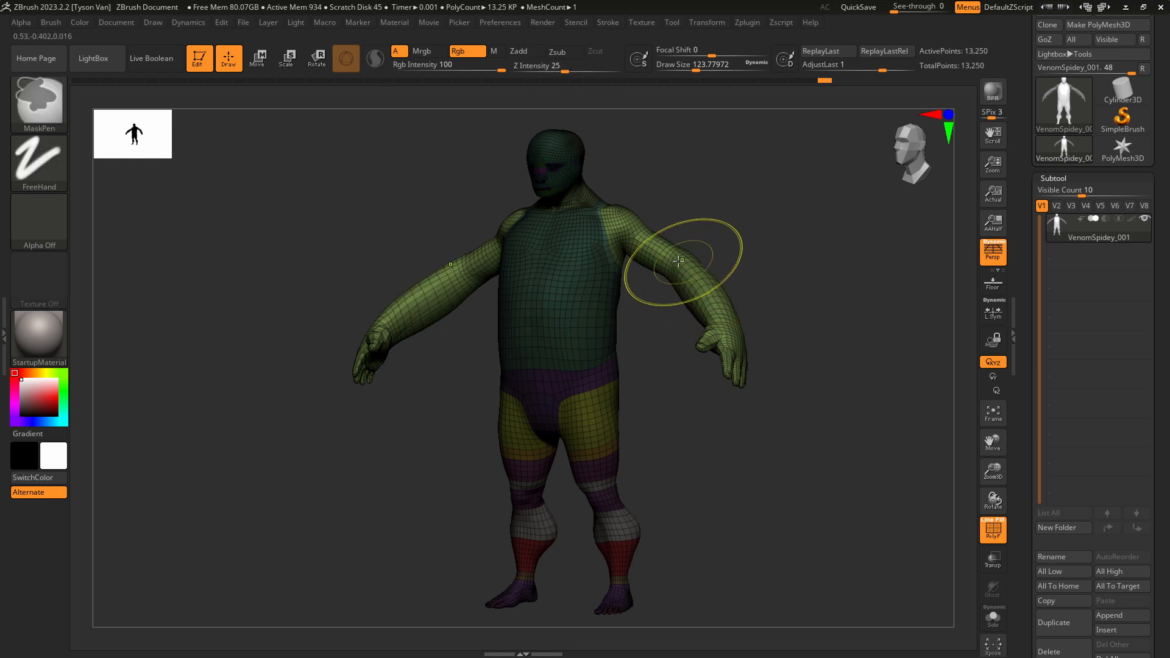
{"action": "right_click_drag", "start_coordinate": [661, 293], "coordinate": [700, 347], "text": "shift"}
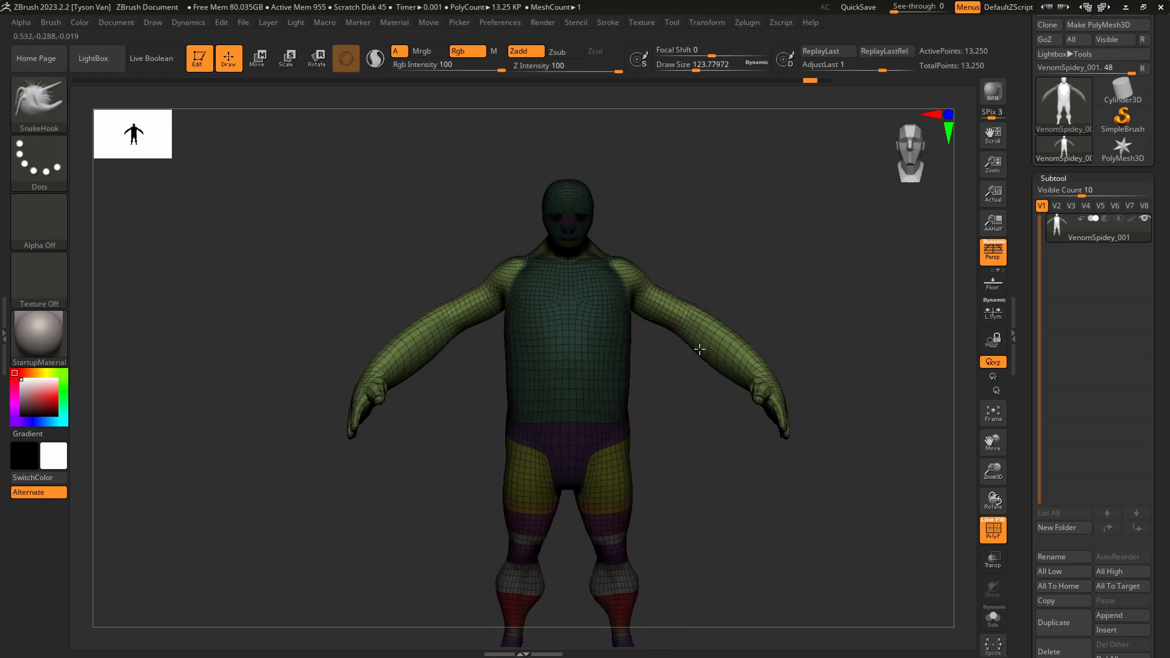
Blur the mask edge where the arms meet the shoulders.
{"action": "mouse_move", "coordinate": [642, 302]}
{"action": "right_mouse_down", "text": "ctrl"}
{"action": "mouse_move", "coordinate": [646, 329]}
{"action": "mouse_move", "coordinate": [629, 291]}
{"action": "right_mouse_up", "text": "ctrl"}
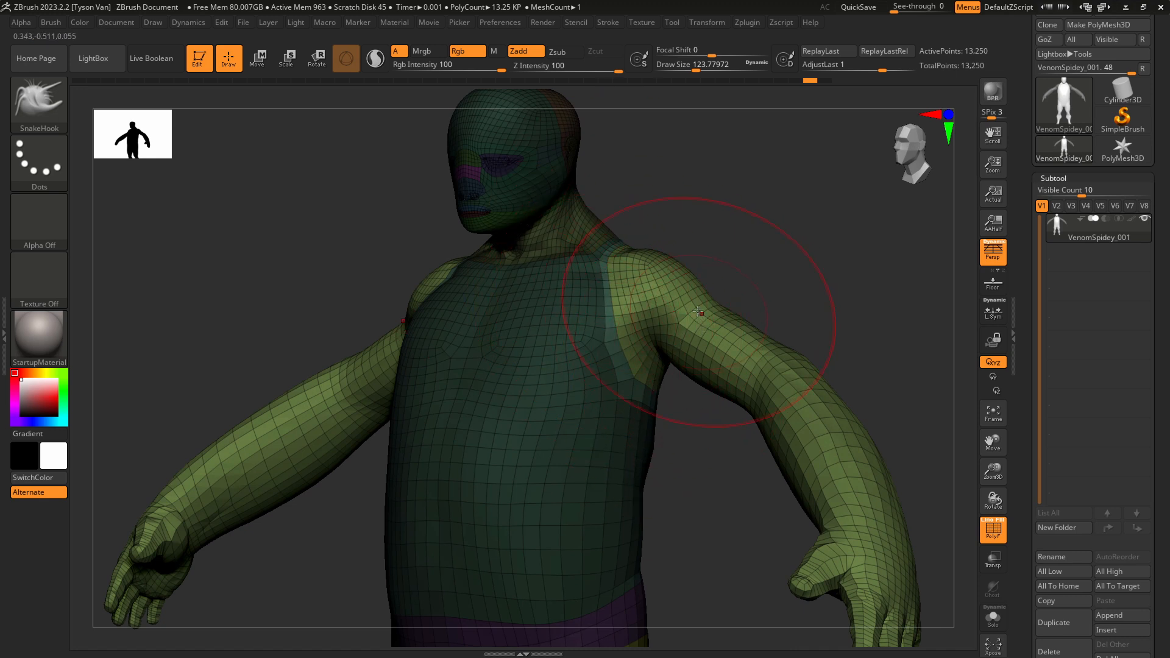
{"action": "key", "text": "ctrl"}
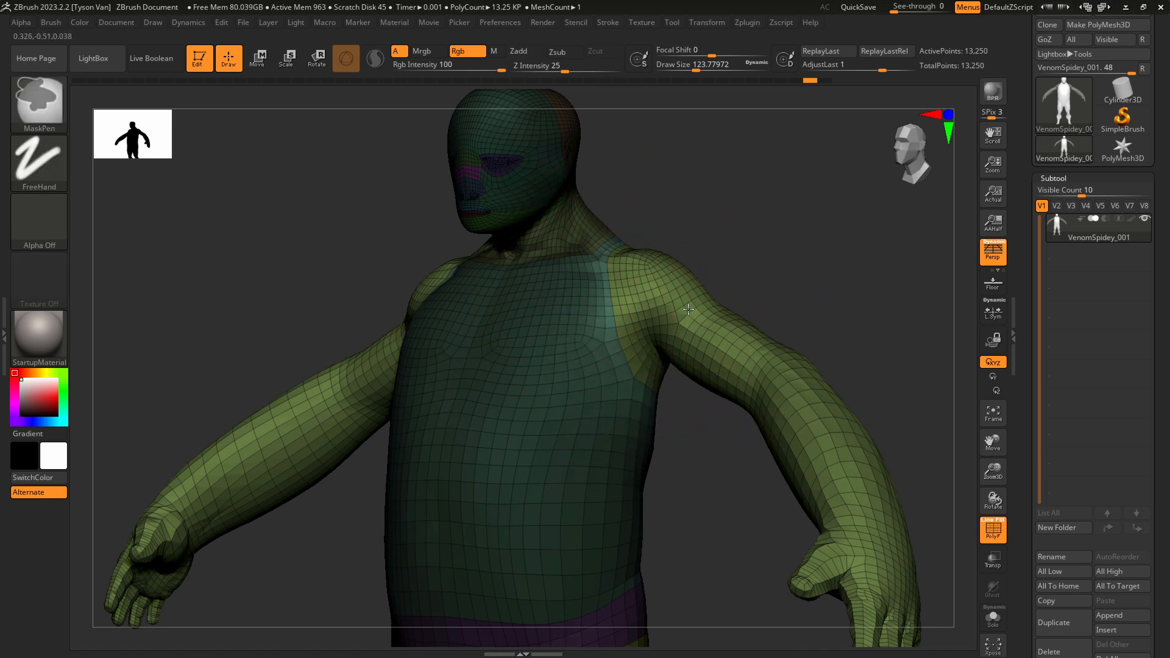
{"action": "left_click", "coordinate": [688, 309], "text": "ctrl"}
{"action": "mouse_move", "coordinate": [693, 309]}
{"action": "right_mouse_down", "text": "shift"}
{"action": "mouse_move", "coordinate": [719, 306]}
{"action": "mouse_move", "coordinate": [752, 327]}
{"action": "mouse_move", "coordinate": [769, 312]}
{"action": "mouse_move", "coordinate": [655, 280]}
{"action": "mouse_move", "coordinate": [629, 290]}
{"action": "mouse_move", "coordinate": [673, 290]}
{"action": "right_mouse_up", "text": "shift"}
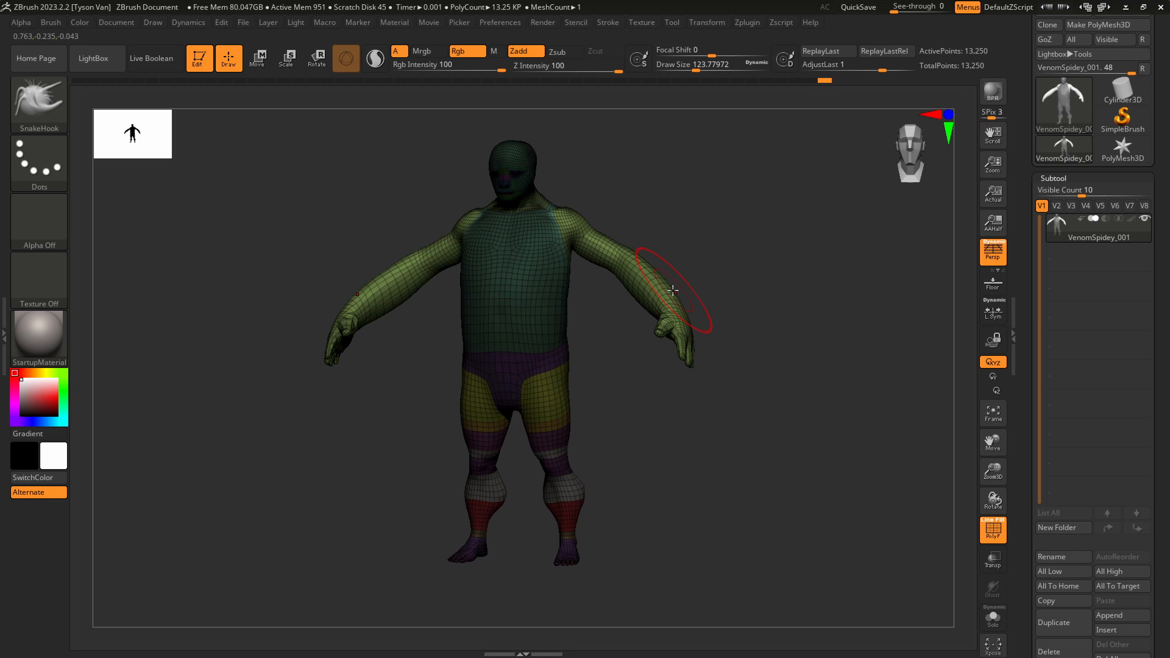
{"action": "mouse_move", "coordinate": [673, 290]}
{"action": "right_mouse_down"}
{"action": "mouse_move", "coordinate": [729, 267]}
{"action": "mouse_move", "coordinate": [694, 272]}
{"action": "mouse_move", "coordinate": [678, 305]}
{"action": "right_mouse_up"}
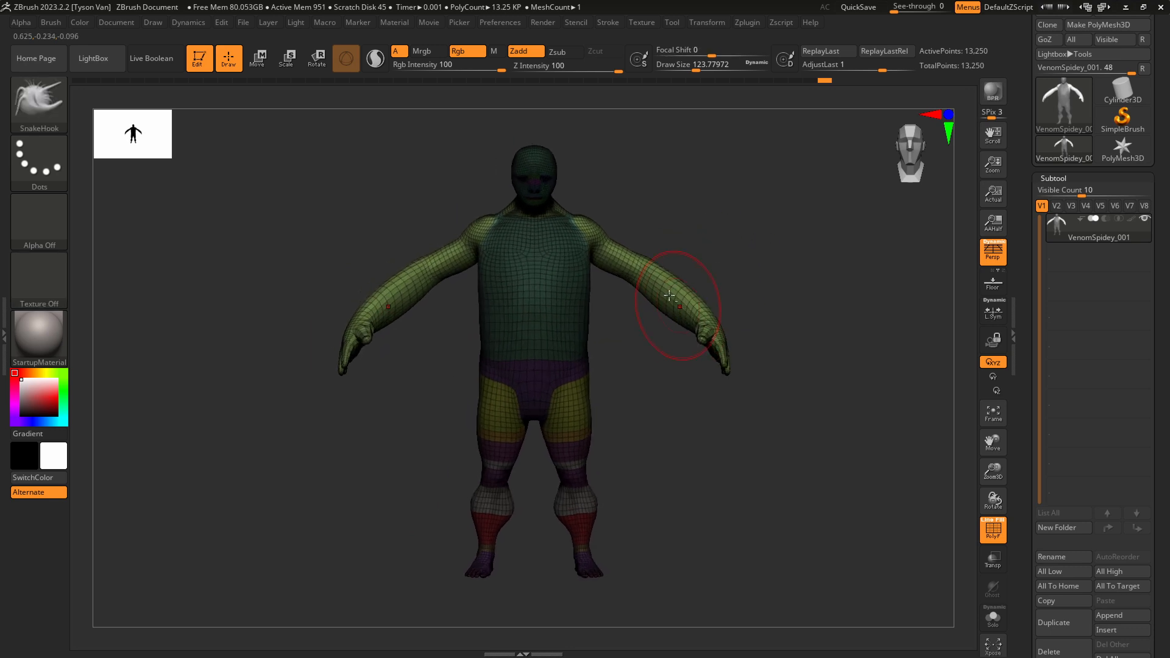
Bring up the transform gizmo, try rotating the arms around the body's centre, and undo the rotation.
{"action": "left_click", "coordinate": [287, 58]}
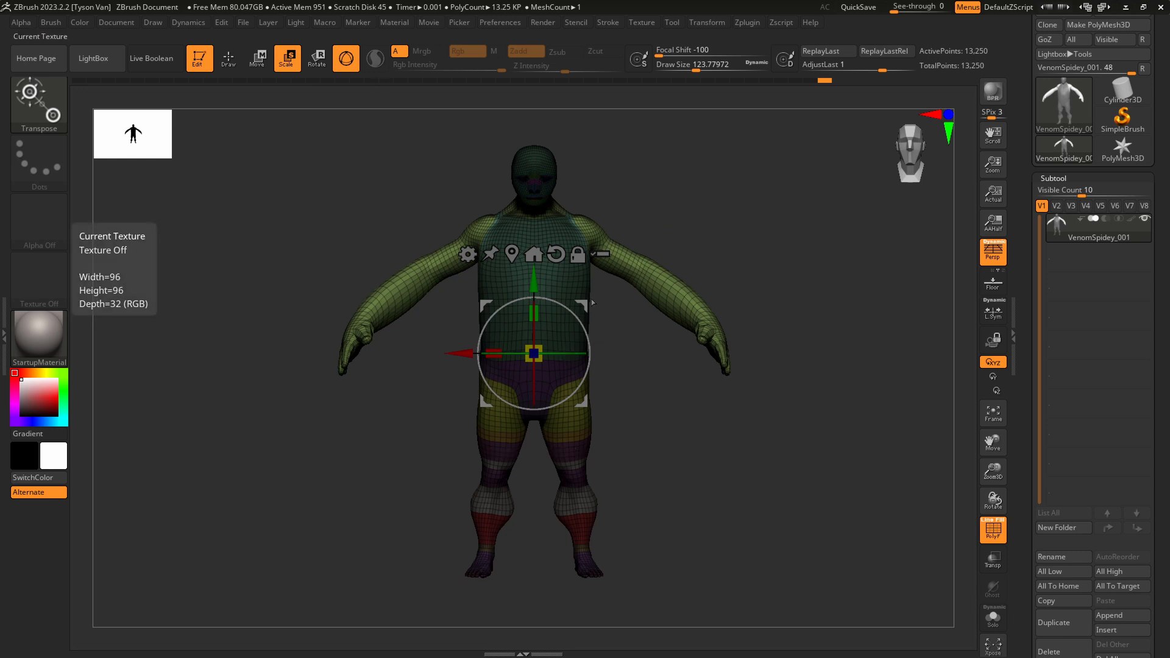
{"action": "mouse_move", "coordinate": [583, 307]}
{"action": "left_mouse_down"}
{"action": "mouse_move", "coordinate": [607, 308]}
{"action": "mouse_move", "coordinate": [585, 298]}
{"action": "mouse_move", "coordinate": [599, 301]}
{"action": "left_mouse_up"}
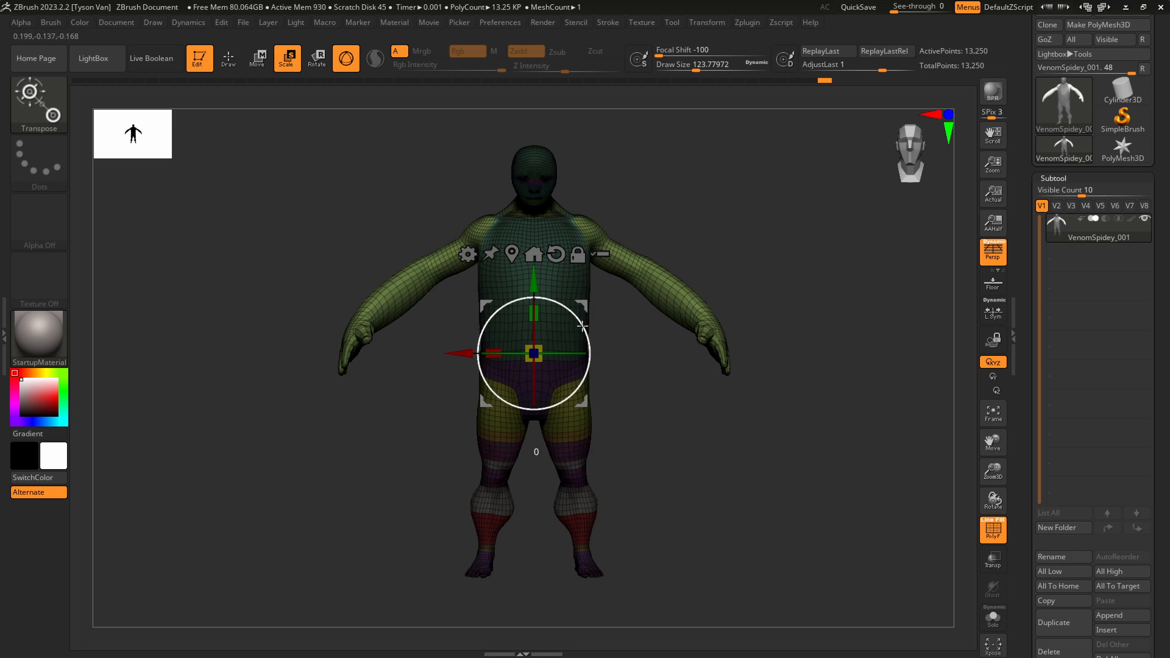
{"action": "left_click_drag", "start_coordinate": [582, 324], "coordinate": [578, 322]}
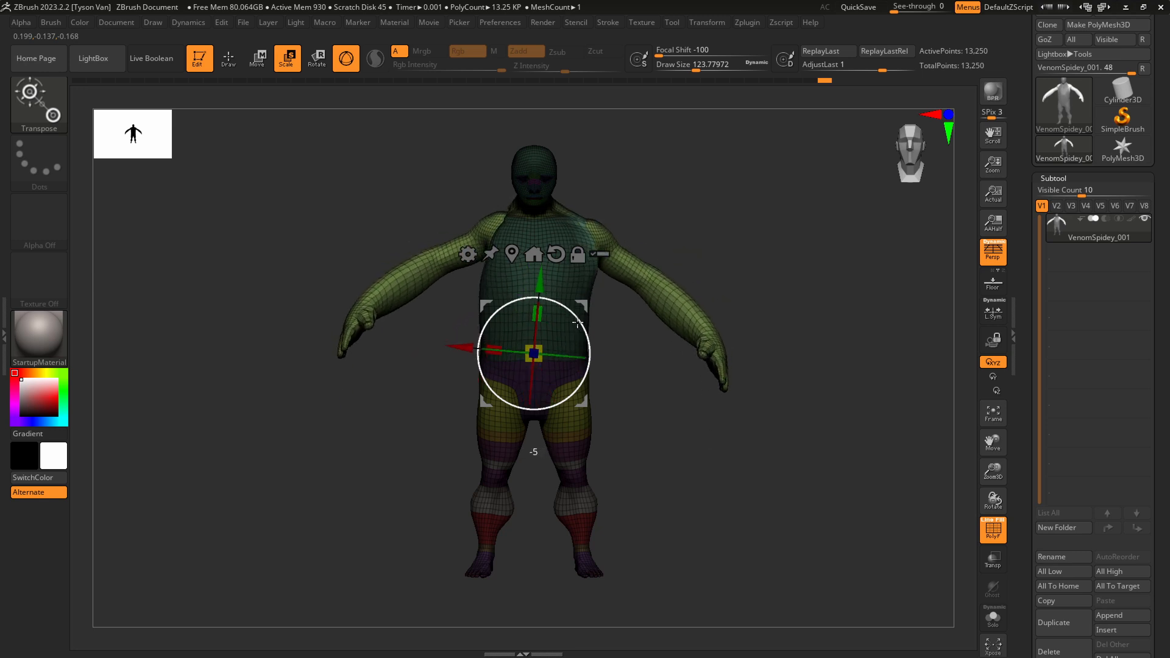
{"action": "key", "text": "ctrl+z"}
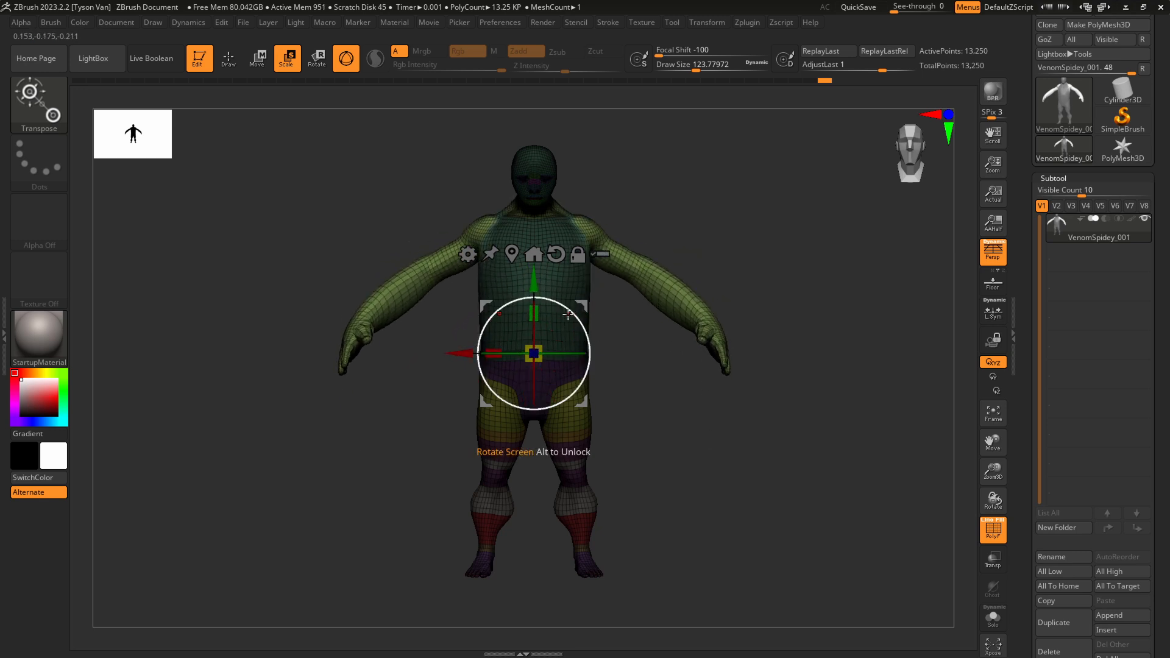
{"action": "left_click_drag", "start_coordinate": [568, 314], "coordinate": [592, 335]}
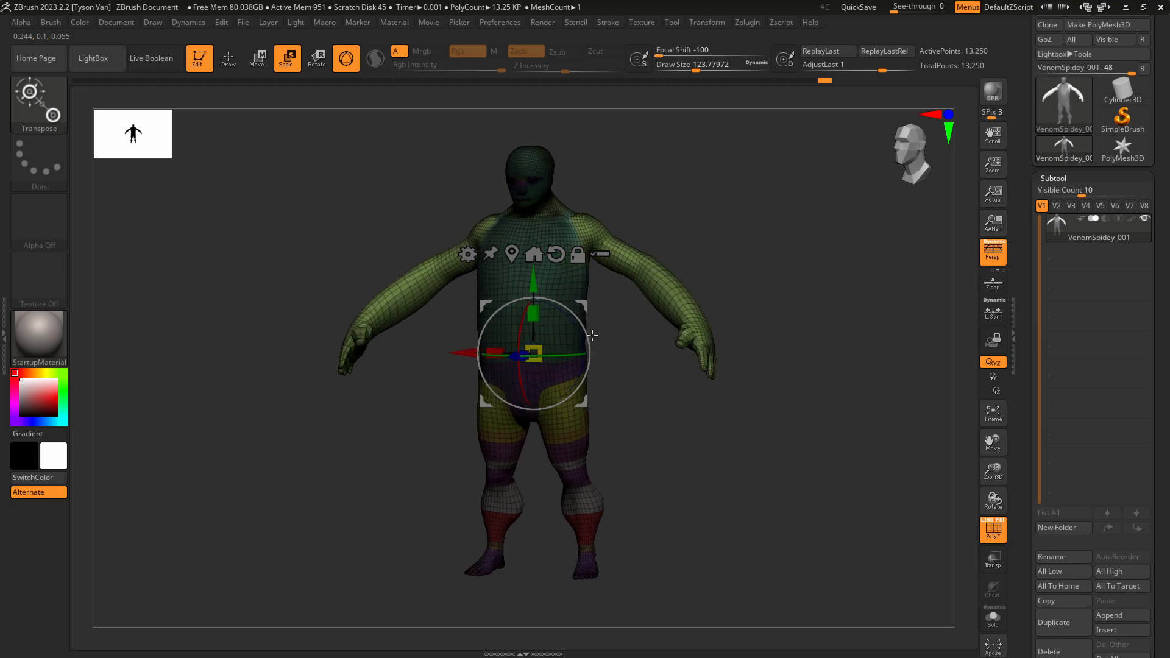
{"action": "key", "text": "ctrl+z"}
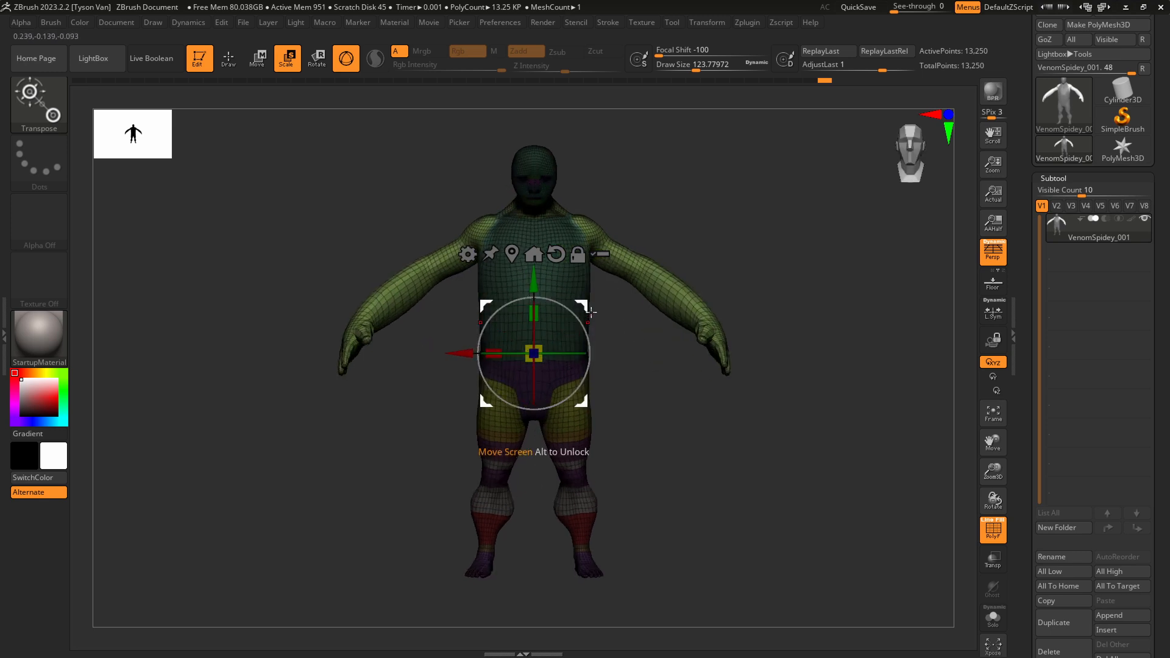
Unlock the gizmo, centre its pivot in the figure's left shoulder joint from front and side, and lock it again.
{"action": "left_click_drag", "start_coordinate": [584, 301], "coordinate": [566, 353]}
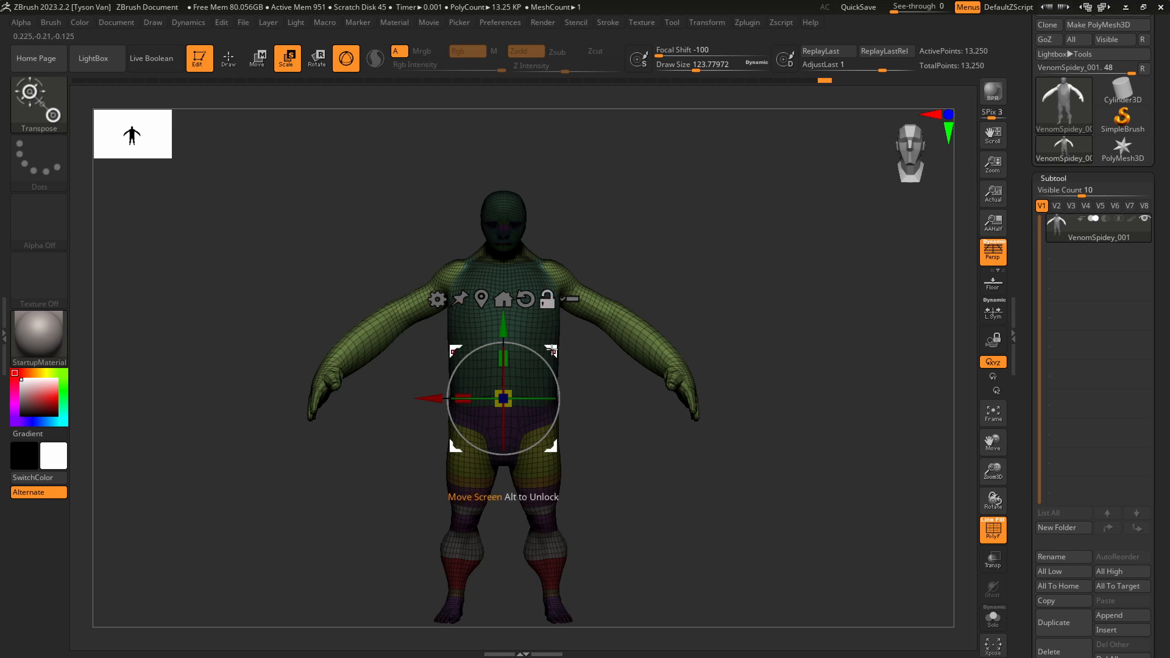
{"action": "left_click_drag", "start_coordinate": [552, 349], "coordinate": [604, 235]}
{"action": "right_click_drag", "start_coordinate": [601, 238], "coordinate": [559, 243], "text": "shift"}
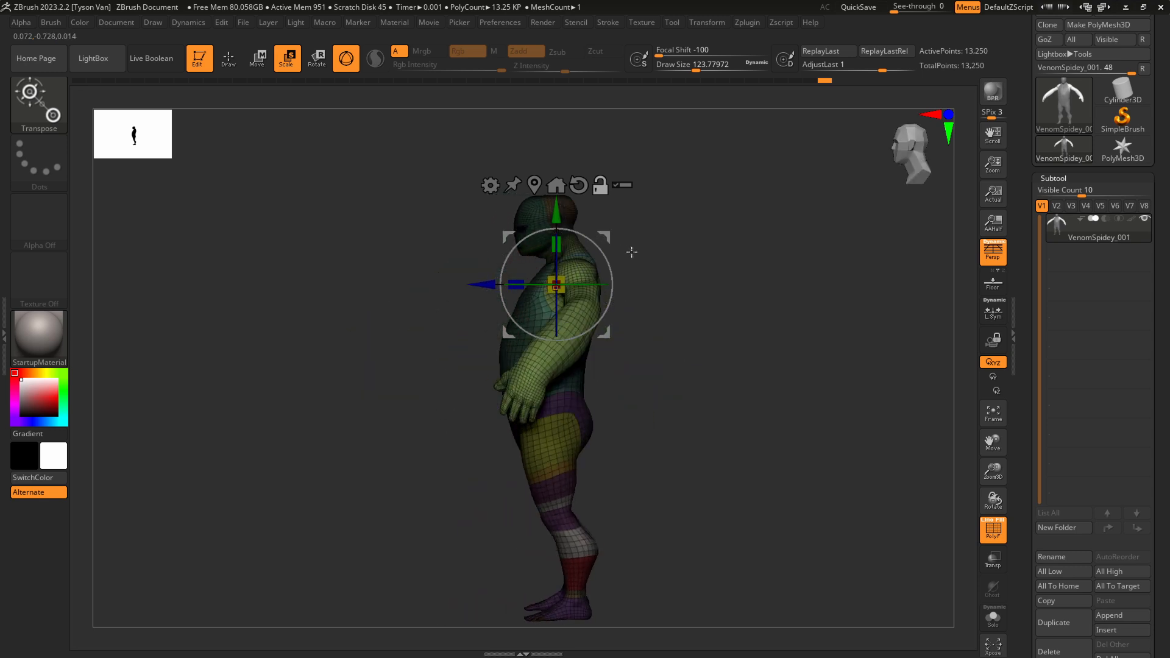
{"action": "right_click_drag", "start_coordinate": [649, 252], "coordinate": [614, 286], "text": "alt"}
{"action": "mouse_move", "coordinate": [586, 267]}
{"action": "left_mouse_down"}
{"action": "mouse_move", "coordinate": [670, 275]}
{"action": "mouse_move", "coordinate": [597, 279]}
{"action": "left_mouse_up"}
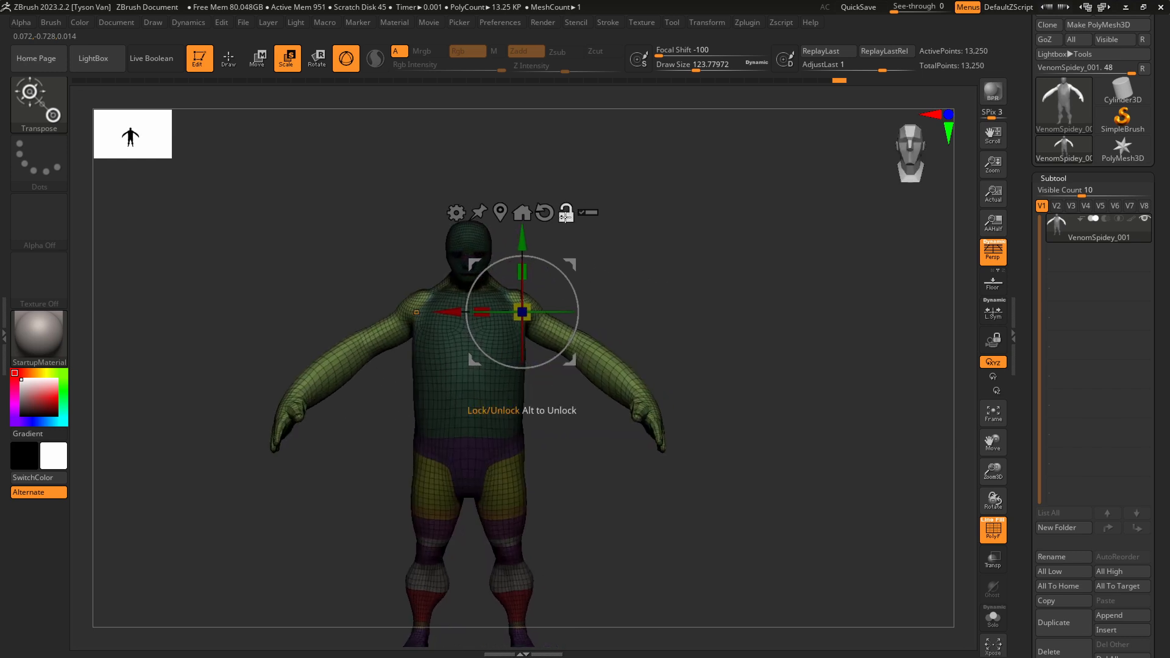
Scale the unmasked arms up uniformly from the shoulder pivot and reposition them against the shoulders.
{"action": "left_click_drag", "start_coordinate": [558, 248], "coordinate": [539, 298], "text": "alt"}
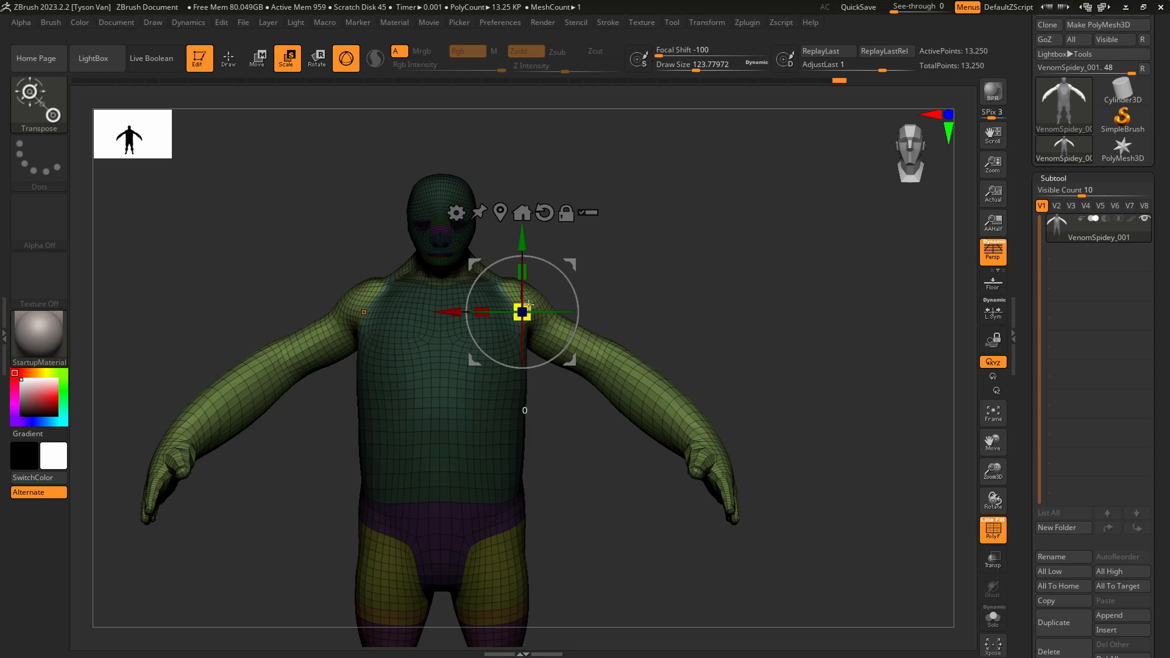
{"action": "left_click_drag", "start_coordinate": [528, 305], "coordinate": [605, 322]}
{"action": "mouse_move", "coordinate": [605, 322]}
{"action": "right_mouse_down", "text": "alt"}
{"action": "mouse_move", "coordinate": [594, 344]}
{"action": "mouse_move", "coordinate": [615, 325]}
{"action": "right_mouse_up", "text": "alt"}
{"action": "key", "text": "q"}
{"action": "key", "text": "ctrl+z"}
{"action": "key", "text": "w"}
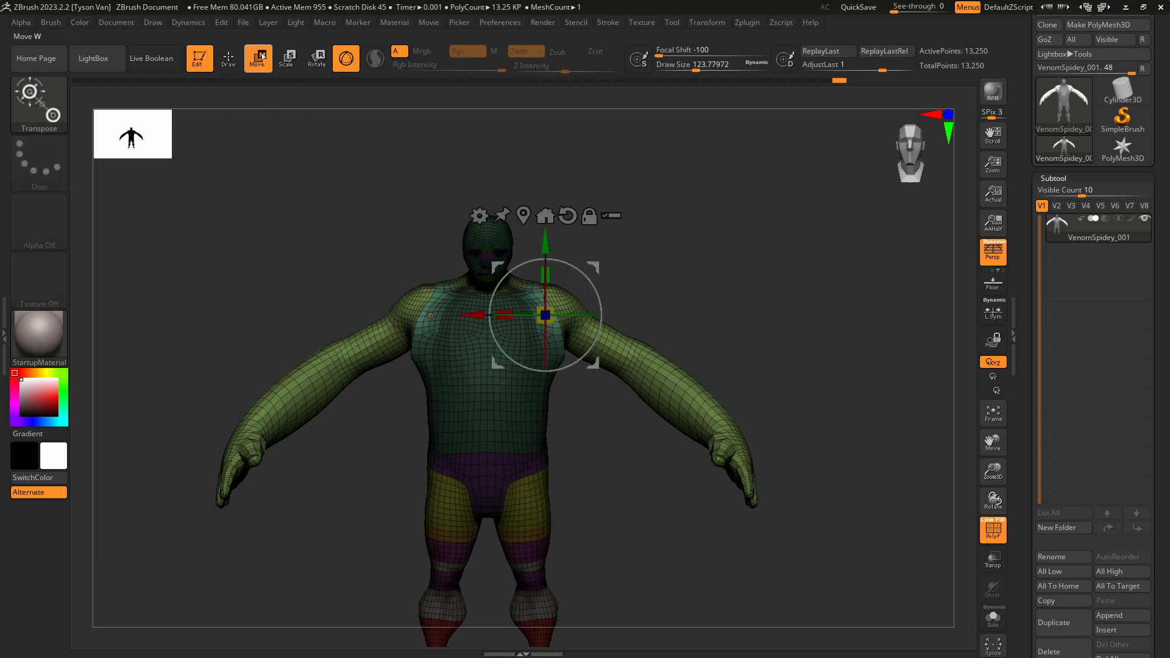
{"action": "left_click_drag", "start_coordinate": [593, 268], "coordinate": [586, 297]}
{"action": "mouse_move", "coordinate": [586, 297]}
{"action": "right_mouse_down"}
{"action": "mouse_move", "coordinate": [526, 262]}
{"action": "mouse_move", "coordinate": [512, 210]}
{"action": "mouse_move", "coordinate": [563, 299]}
{"action": "right_mouse_up"}
{"action": "key", "text": "q"}
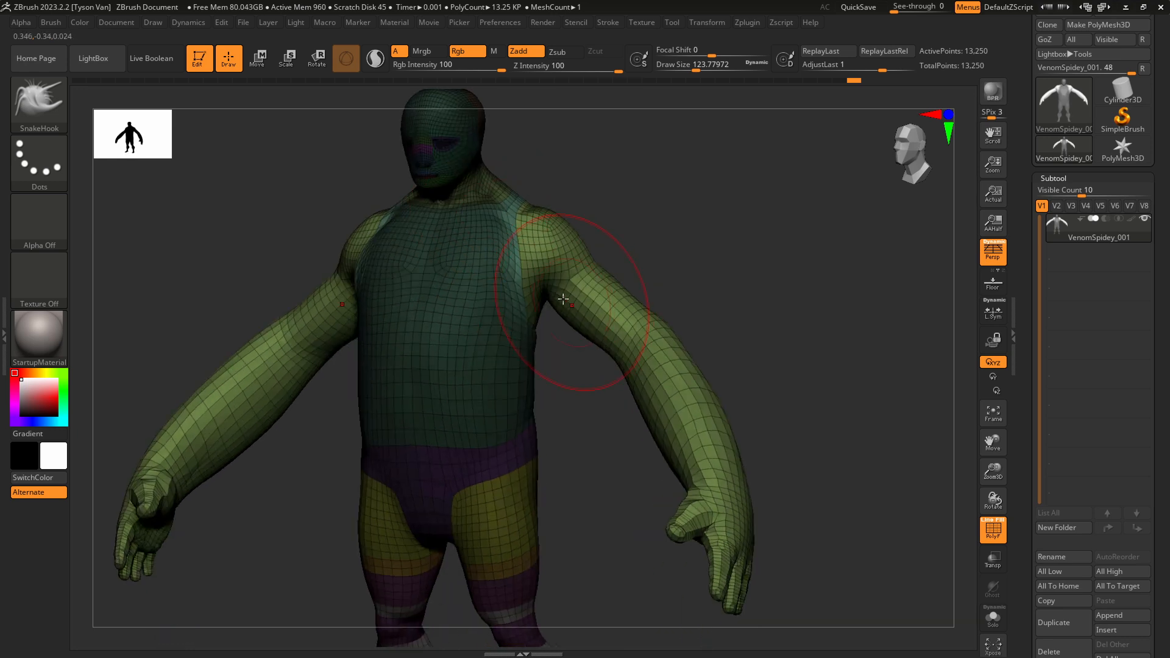
Rotate the enlarged arms downward around the shoulder pivot with the gizmo.
{"action": "left_click", "coordinate": [261, 59]}
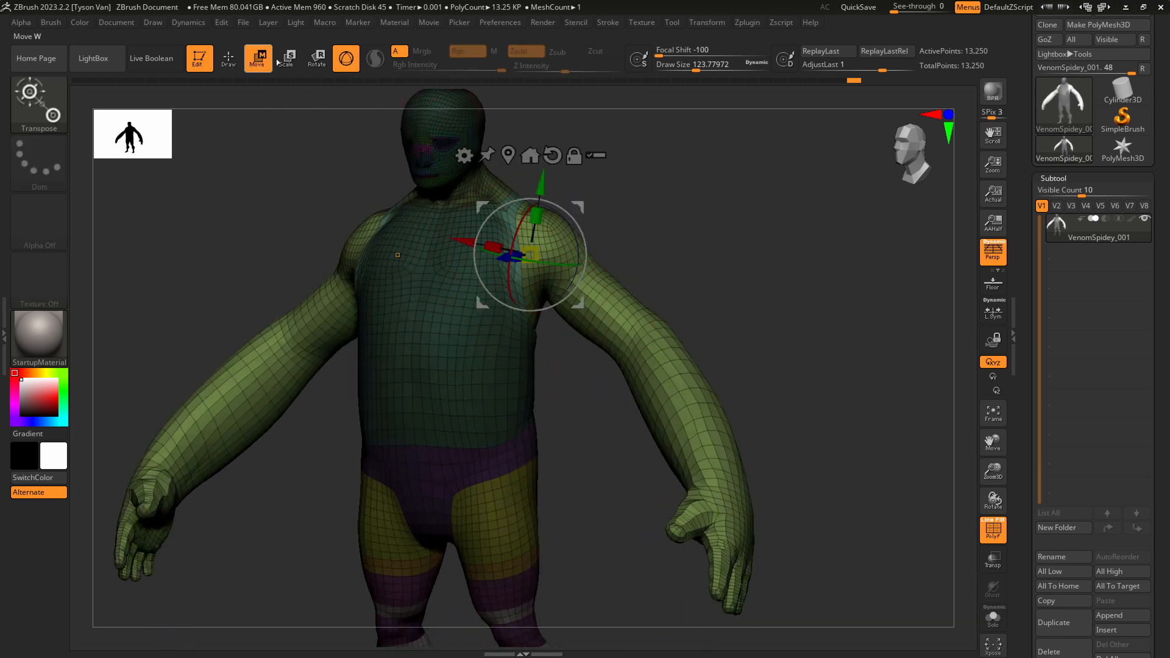
{"action": "left_click", "coordinate": [603, 307]}
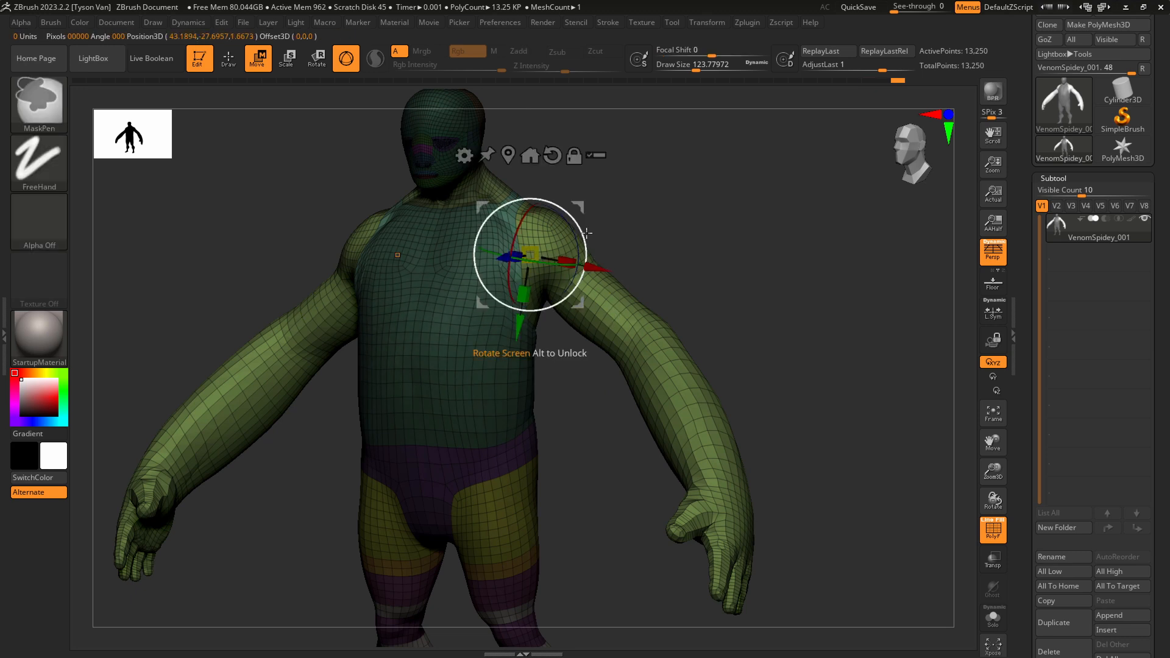
{"action": "mouse_move", "coordinate": [599, 212]}
{"action": "left_mouse_down", "text": "shift"}
{"action": "mouse_move", "coordinate": [571, 217]}
{"action": "mouse_move", "coordinate": [584, 227]}
{"action": "left_mouse_up", "text": "shift"}
{"action": "mouse_move", "coordinate": [584, 228]}
{"action": "right_mouse_down", "text": "ctrl"}
{"action": "mouse_move", "coordinate": [599, 268]}
{"action": "mouse_move", "coordinate": [601, 236]}
{"action": "right_mouse_up", "text": "ctrl"}
{"action": "mouse_move", "coordinate": [601, 235]}
{"action": "left_mouse_down"}
{"action": "mouse_move", "coordinate": [588, 224]}
{"action": "mouse_move", "coordinate": [594, 232]}
{"action": "mouse_move", "coordinate": [555, 234]}
{"action": "left_mouse_up"}
{"action": "key", "text": "q"}
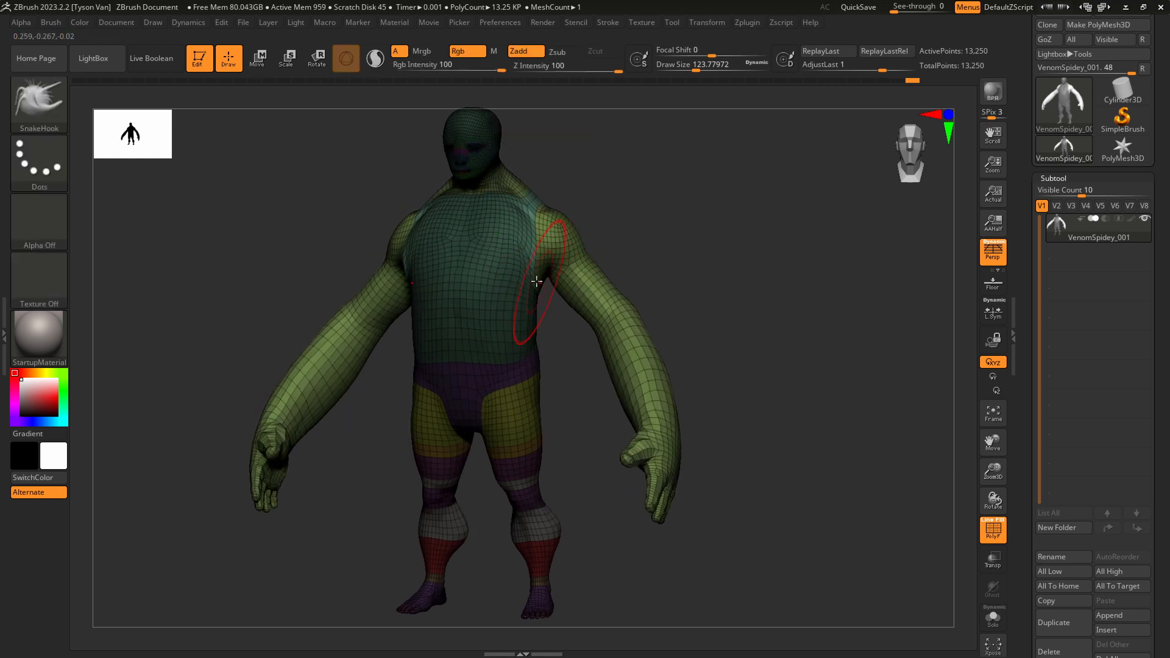
Thicken the arms with the Inflat brush at a draw size of about 338.
{"action": "mouse_move", "coordinate": [537, 282]}
{"action": "right_mouse_down"}
{"action": "mouse_move", "coordinate": [523, 281]}
{"action": "mouse_move", "coordinate": [545, 266]}
{"action": "right_mouse_up"}
{"action": "key", "text": "b"}
{"action": "key", "text": "s"}
{"action": "key", "text": "h"}
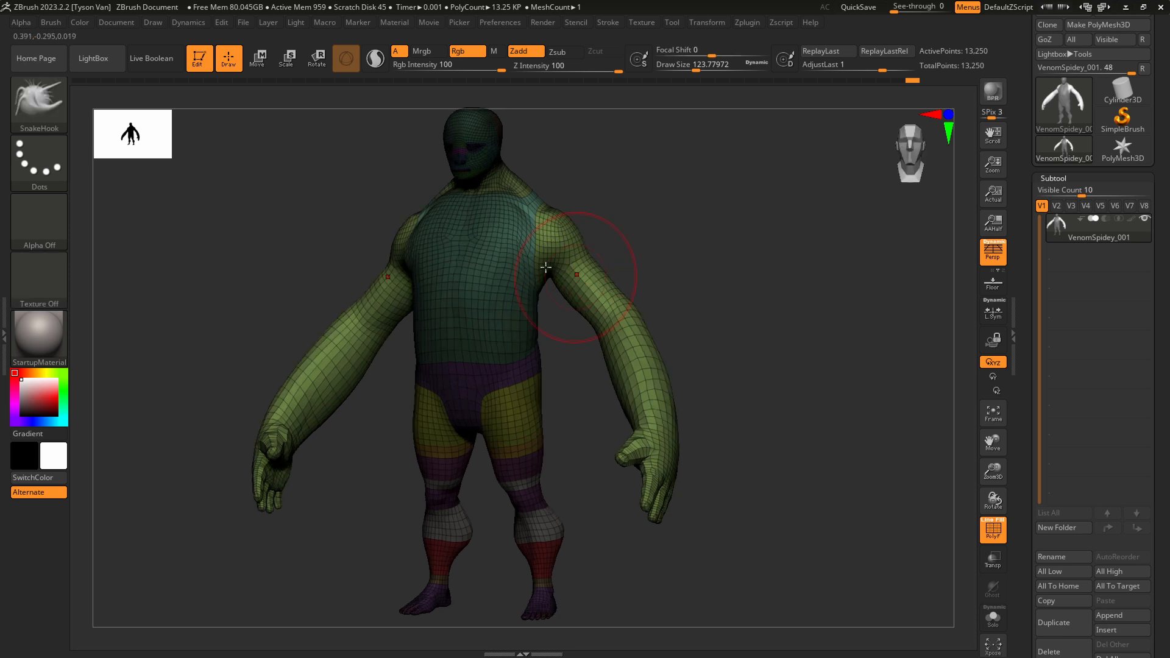
{"action": "key", "text": "b"}
{"action": "key", "text": "i"}
{"action": "key", "text": "n"}
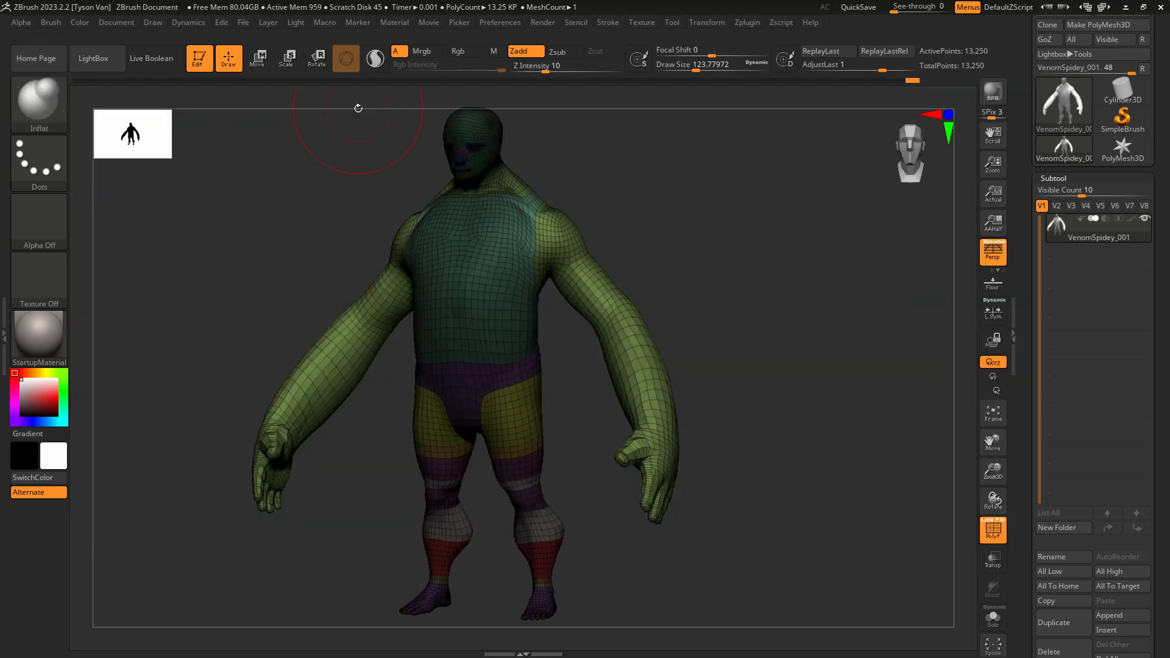
{"action": "key", "text": "s"}
{"action": "left_click_drag", "start_coordinate": [565, 273], "coordinate": [609, 274]}
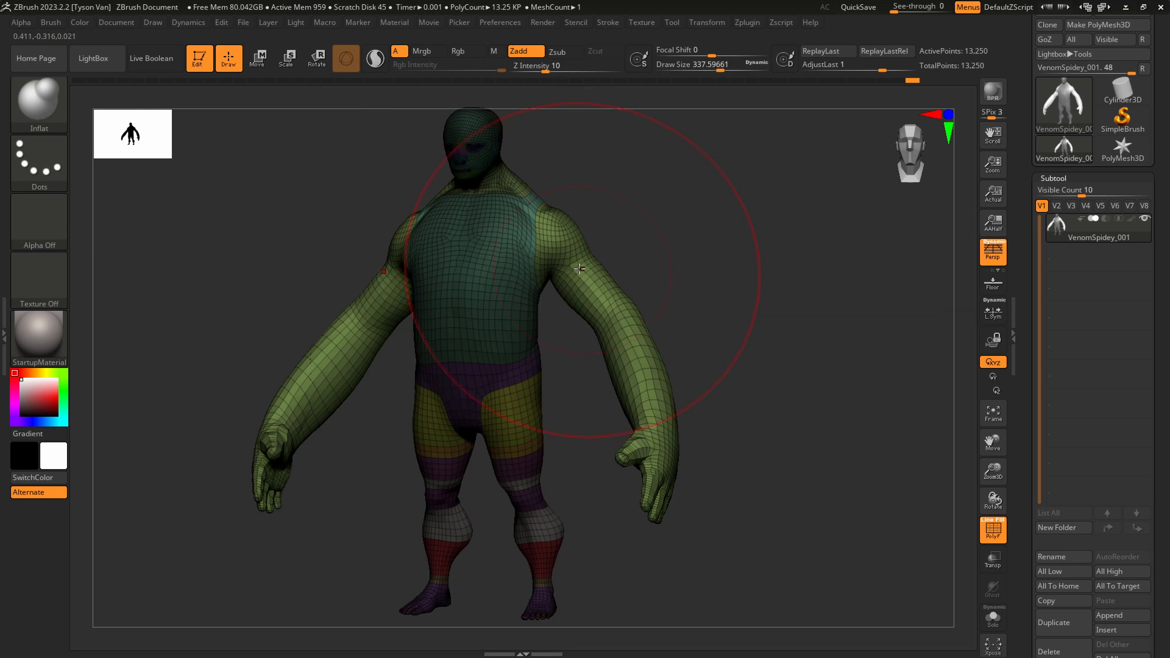
{"action": "left_click_drag", "start_coordinate": [639, 342], "coordinate": [670, 421]}
{"action": "left_click_drag", "start_coordinate": [746, 390], "coordinate": [691, 381]}
Rotate the thickened arms further down around the shoulders so that they hang closer to the body.
{"action": "mouse_move", "coordinate": [654, 246]}
{"action": "left_mouse_down", "text": "alt"}
{"action": "mouse_move", "coordinate": [675, 310]}
{"action": "mouse_move", "coordinate": [636, 334]}
{"action": "mouse_move", "coordinate": [691, 280]}
{"action": "mouse_move", "coordinate": [674, 294]}
{"action": "left_mouse_up", "text": "alt"}
{"action": "left_click", "coordinate": [326, 59]}
{"action": "mouse_move", "coordinate": [625, 241]}
{"action": "left_mouse_down"}
{"action": "mouse_move", "coordinate": [629, 259]}
{"action": "mouse_move", "coordinate": [657, 226]}
{"action": "mouse_move", "coordinate": [629, 220]}
{"action": "left_mouse_up"}
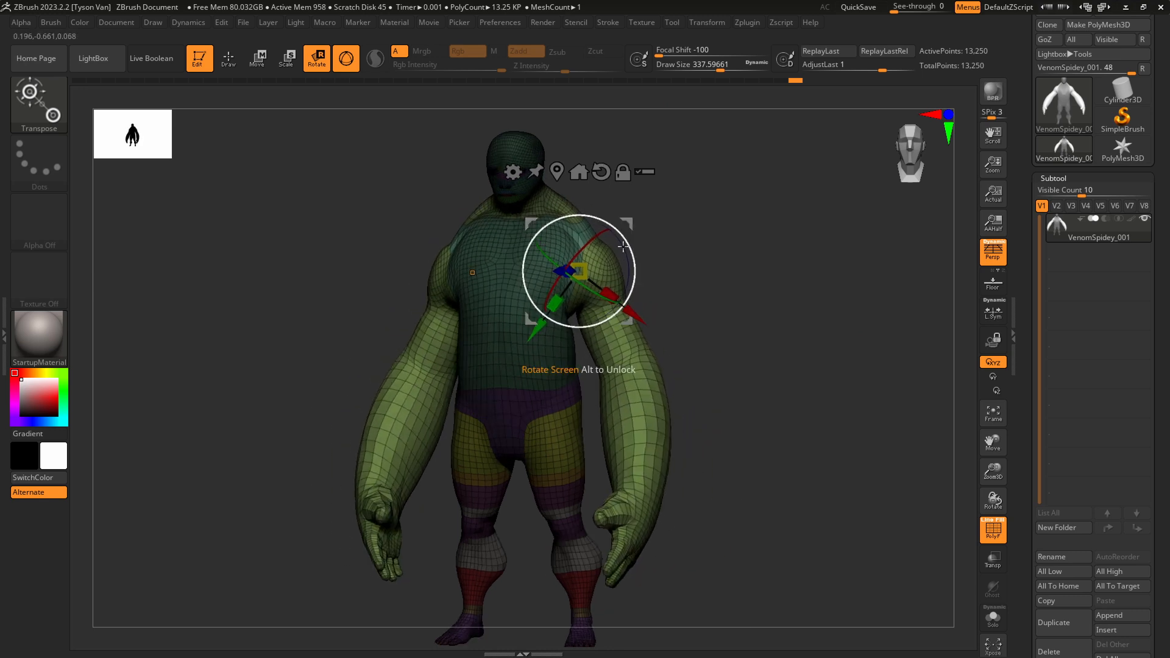
{"action": "key", "text": "q"}
Reduce the draw size to about 104, smooth the armpit area, and blur the mask edge there.
{"action": "left_click_drag", "start_coordinate": [689, 256], "coordinate": [704, 317], "text": "alt"}
{"action": "left_click_drag", "start_coordinate": [755, 292], "coordinate": [713, 294]}
{"action": "key", "text": "s"}
{"action": "mouse_move", "coordinate": [552, 319]}
{"action": "left_mouse_down", "text": "shift"}
{"action": "mouse_move", "coordinate": [578, 307]}
{"action": "mouse_move", "coordinate": [543, 307]}
{"action": "left_mouse_up", "text": "shift"}
{"action": "left_click", "coordinate": [580, 305], "text": "ctrl"}
{"action": "key", "text": "s"}
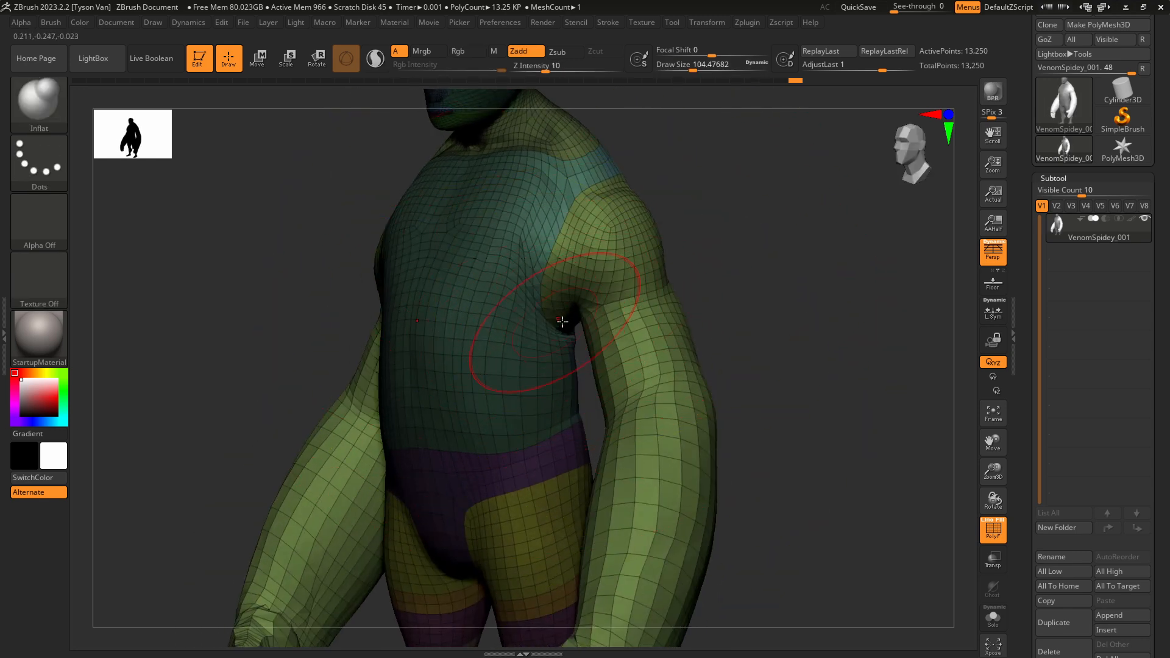
{"action": "right_click_drag", "start_coordinate": [561, 321], "coordinate": [572, 317]}
Reshape the geometry under the armpit and clear the mask from the figure.
{"action": "key", "text": "b"}
{"action": "key", "text": "s"}
{"action": "key", "text": "h"}
{"action": "left_click_drag", "start_coordinate": [560, 326], "coordinate": [578, 314]}
{"action": "mouse_move", "coordinate": [750, 261]}
{"action": "left_mouse_down", "text": "ctrl"}
{"action": "mouse_move", "coordinate": [795, 307]}
{"action": "mouse_move", "coordinate": [785, 286]}
{"action": "left_mouse_up", "text": "ctrl"}
{"action": "left_click", "coordinate": [54, 114]}
{"action": "left_click", "coordinate": [347, 111]}
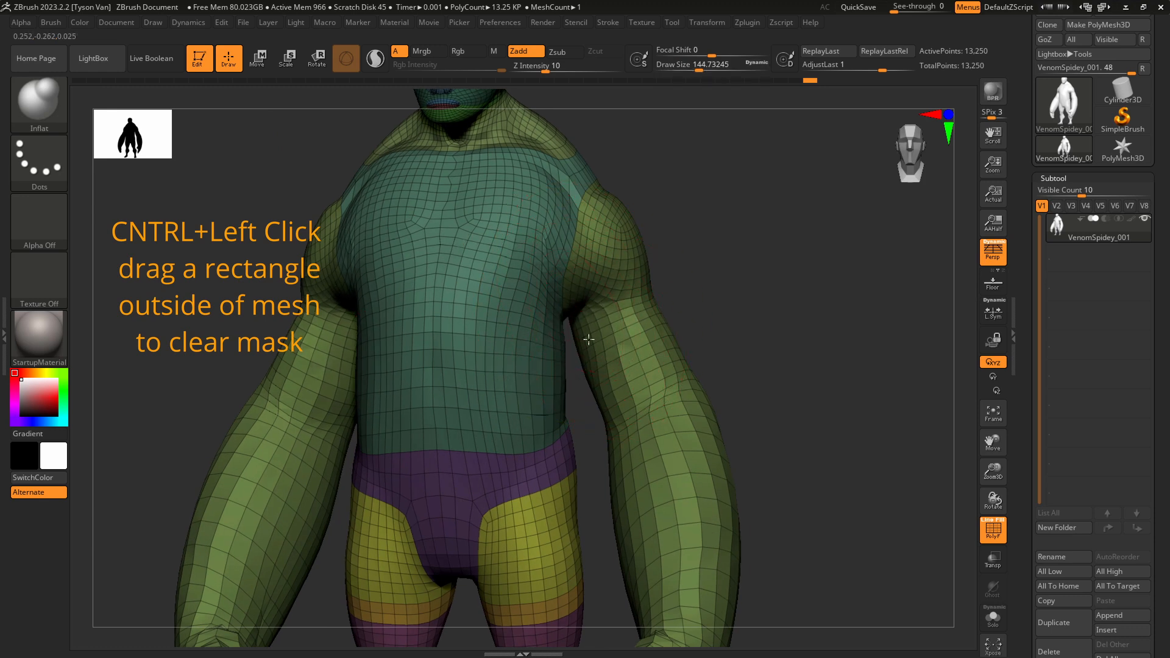
Reduce the draw size to about 68 and reshape the upper chest and collar area with the SnakeHook brush.
{"action": "left_click_drag", "start_coordinate": [588, 340], "coordinate": [587, 331]}
{"action": "right_click_drag", "start_coordinate": [588, 331], "coordinate": [588, 305], "text": "shift"}
{"action": "key", "text": "s"}
{"action": "left_click_drag", "start_coordinate": [560, 253], "coordinate": [547, 253]}
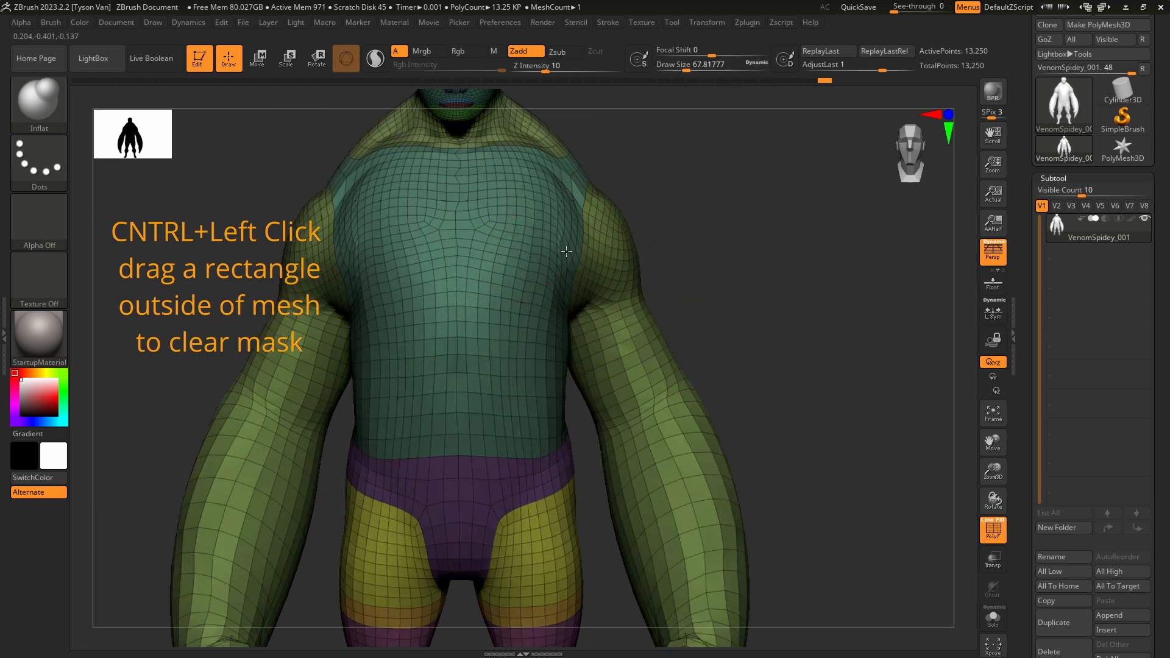
{"action": "right_click_drag", "start_coordinate": [579, 236], "coordinate": [537, 200]}
{"action": "key", "text": "b"}
{"action": "key", "text": "s"}
{"action": "key", "text": "h"}
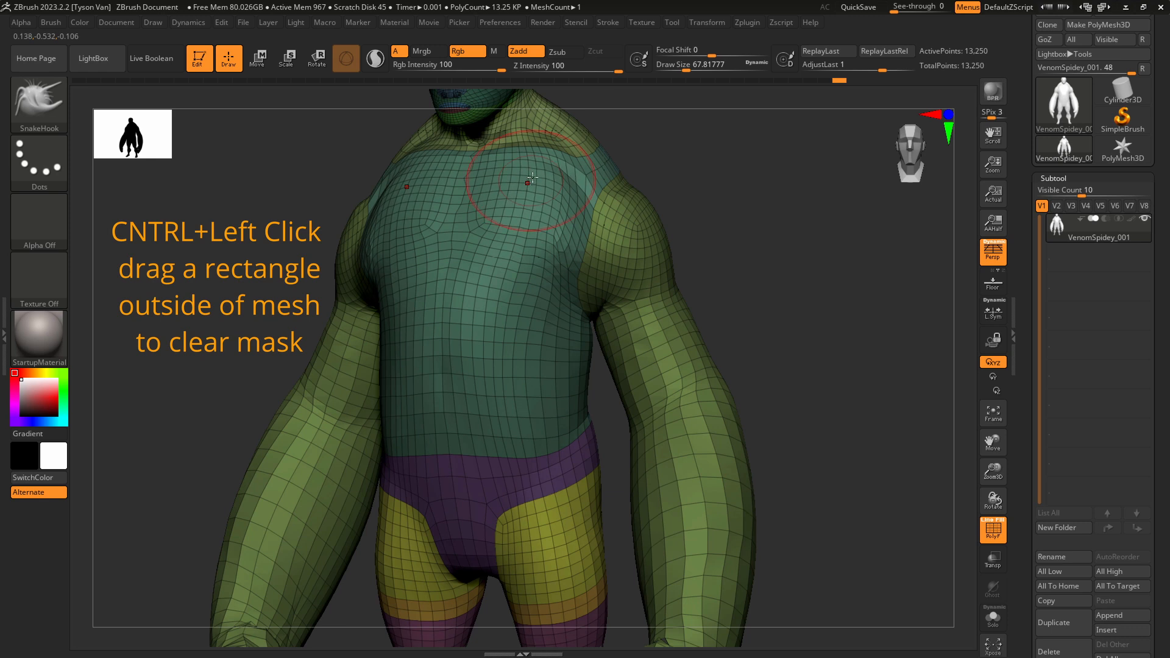
{"action": "key", "text": "s"}
{"action": "mouse_move", "coordinate": [532, 177]}
{"action": "left_mouse_down"}
{"action": "mouse_move", "coordinate": [520, 246]}
{"action": "mouse_move", "coordinate": [516, 164]}
{"action": "mouse_move", "coordinate": [484, 169]}
{"action": "mouse_move", "coordinate": [532, 156]}
{"action": "left_mouse_up"}
{"action": "key", "text": "s"}
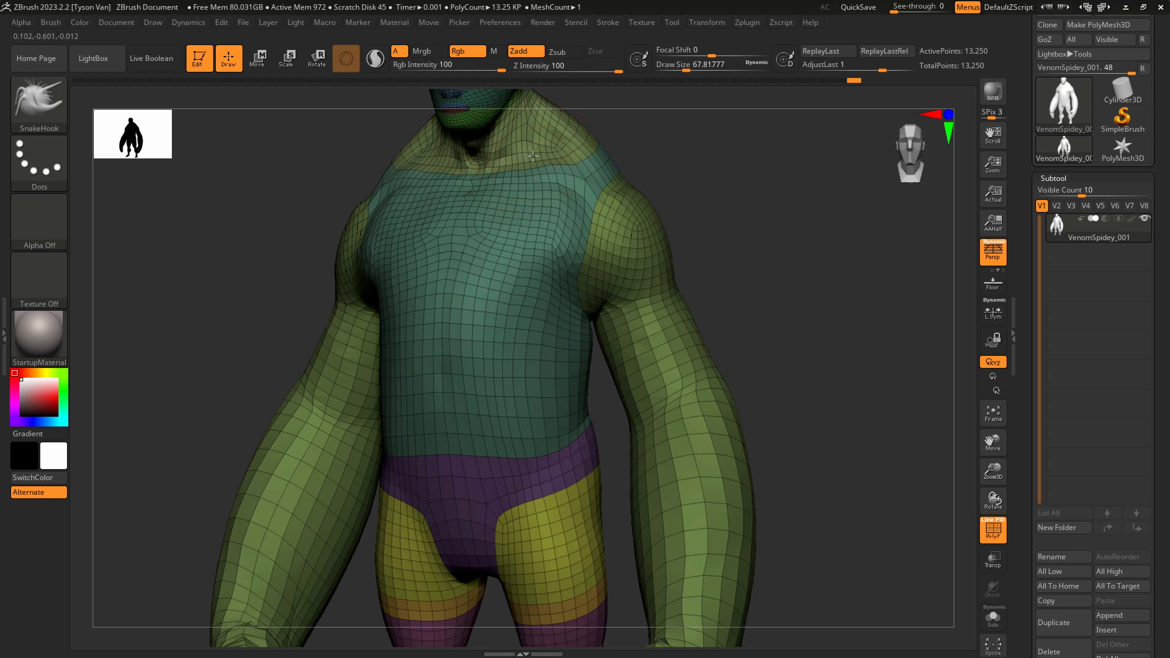
{"action": "right_click_drag", "start_coordinate": [542, 151], "coordinate": [557, 239]}
{"action": "mouse_move", "coordinate": [557, 239]}
{"action": "right_mouse_down"}
{"action": "mouse_move", "coordinate": [519, 229]}
{"action": "mouse_move", "coordinate": [560, 226]}
{"action": "right_mouse_up"}
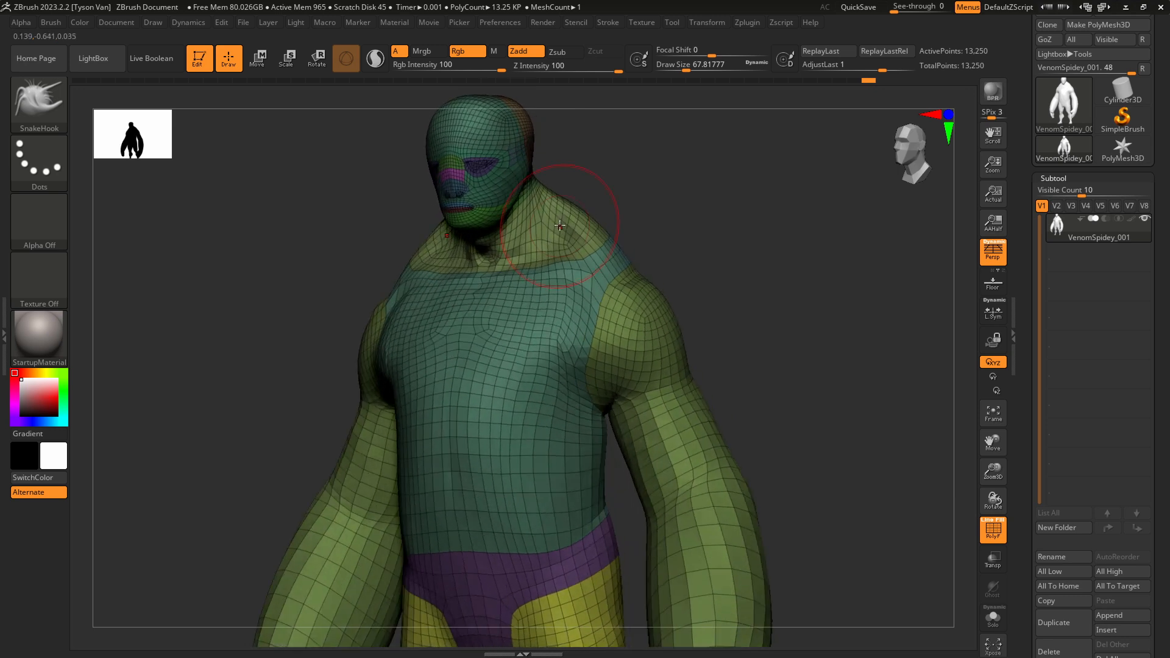
Carve the lower edge of the pectorals with the DamStandard brush and smooth the chest above it.
{"action": "key", "text": "b"}
{"action": "key", "text": "d"}
{"action": "key", "text": "s"}
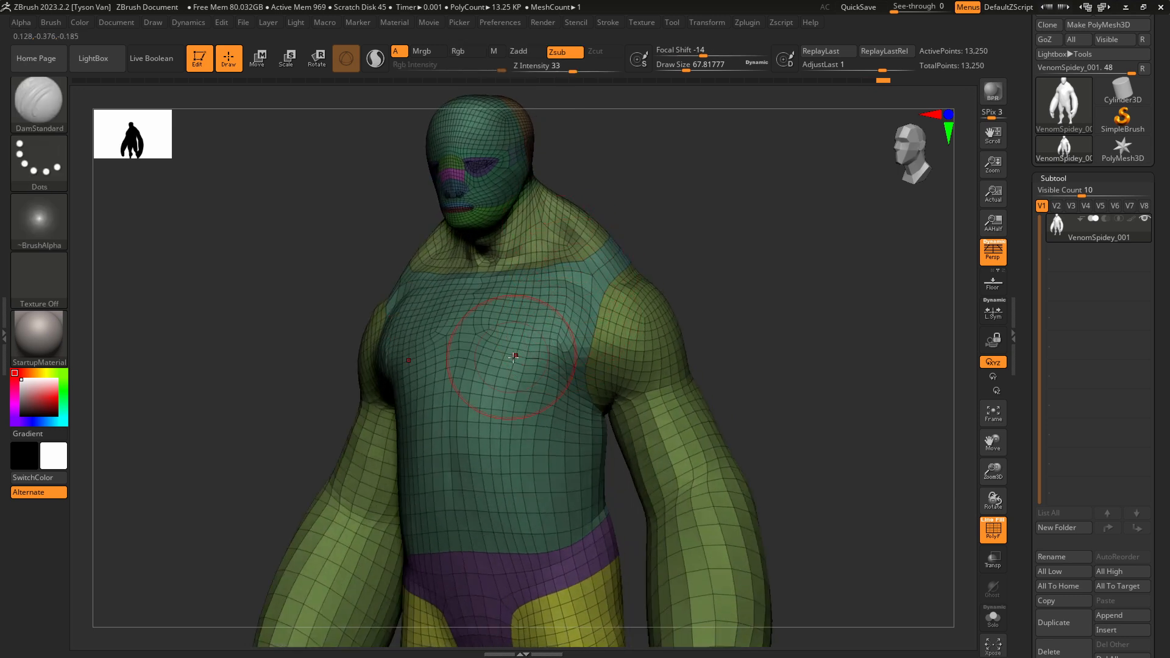
{"action": "left_click_drag", "start_coordinate": [492, 352], "coordinate": [565, 383]}
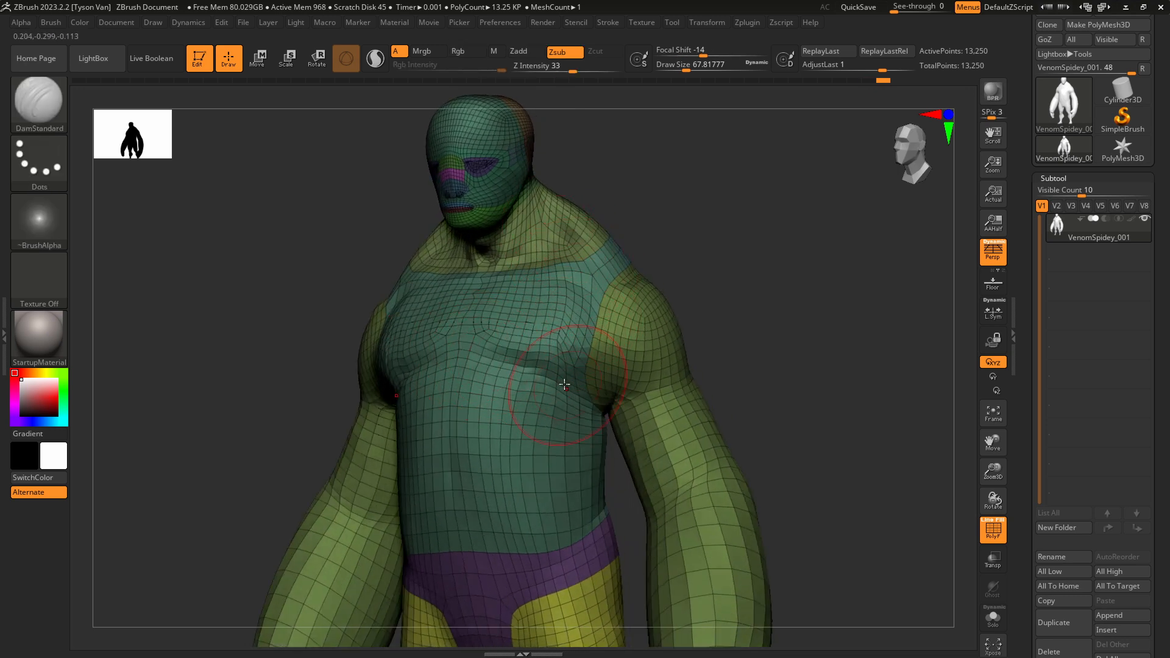
{"action": "left_click_drag", "start_coordinate": [512, 349], "coordinate": [557, 317], "text": "shift"}
{"action": "right_click_drag", "start_coordinate": [557, 314], "coordinate": [575, 313], "text": "shift"}
Carve the abdominal muscles and ribs at a draw size of 28.75, and turn off the PolyFrame display.
{"action": "mouse_move", "coordinate": [575, 314]}
{"action": "right_mouse_down", "text": "ctrl"}
{"action": "mouse_move", "coordinate": [501, 366]}
{"action": "mouse_move", "coordinate": [525, 358]}
{"action": "right_mouse_up", "text": "ctrl"}
{"action": "key", "text": "s"}
{"action": "left_click_drag", "start_coordinate": [525, 358], "coordinate": [515, 358]}
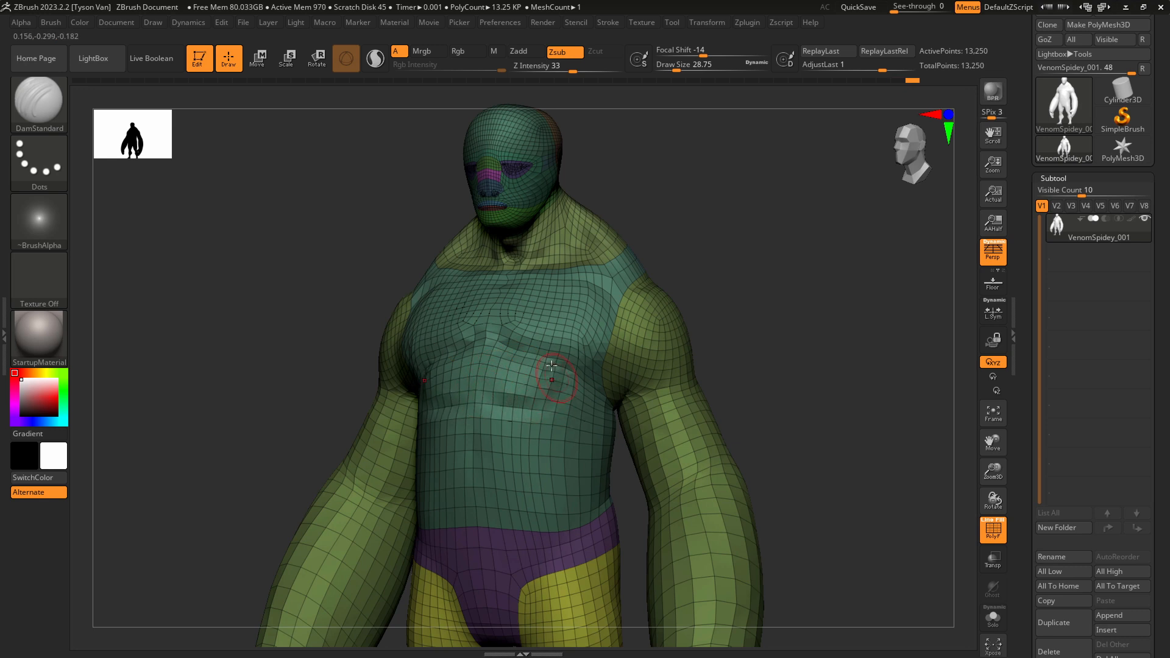
{"action": "left_click_drag", "start_coordinate": [566, 427], "coordinate": [484, 443]}
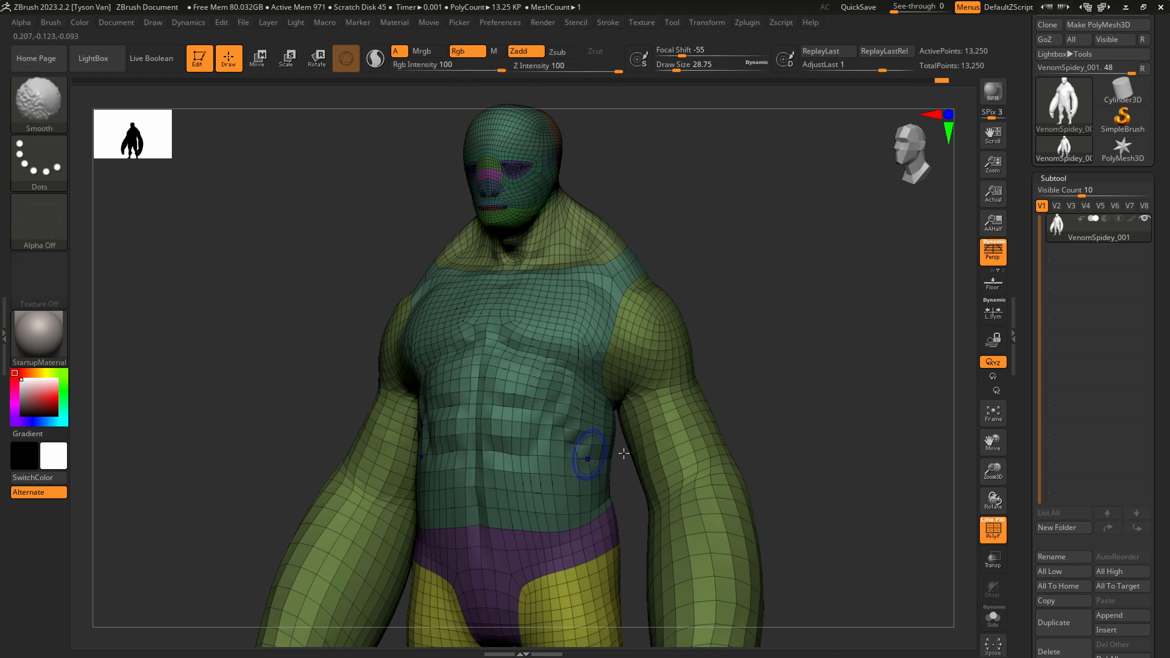
{"action": "key", "text": "shift+f"}
{"action": "mouse_move", "coordinate": [633, 441]}
{"action": "right_mouse_down", "text": "ctrl"}
{"action": "mouse_move", "coordinate": [611, 422]}
{"action": "mouse_move", "coordinate": [638, 376]}
{"action": "mouse_move", "coordinate": [600, 379]}
{"action": "mouse_move", "coordinate": [623, 348]}
{"action": "mouse_move", "coordinate": [653, 356]}
{"action": "right_mouse_up", "text": "ctrl"}
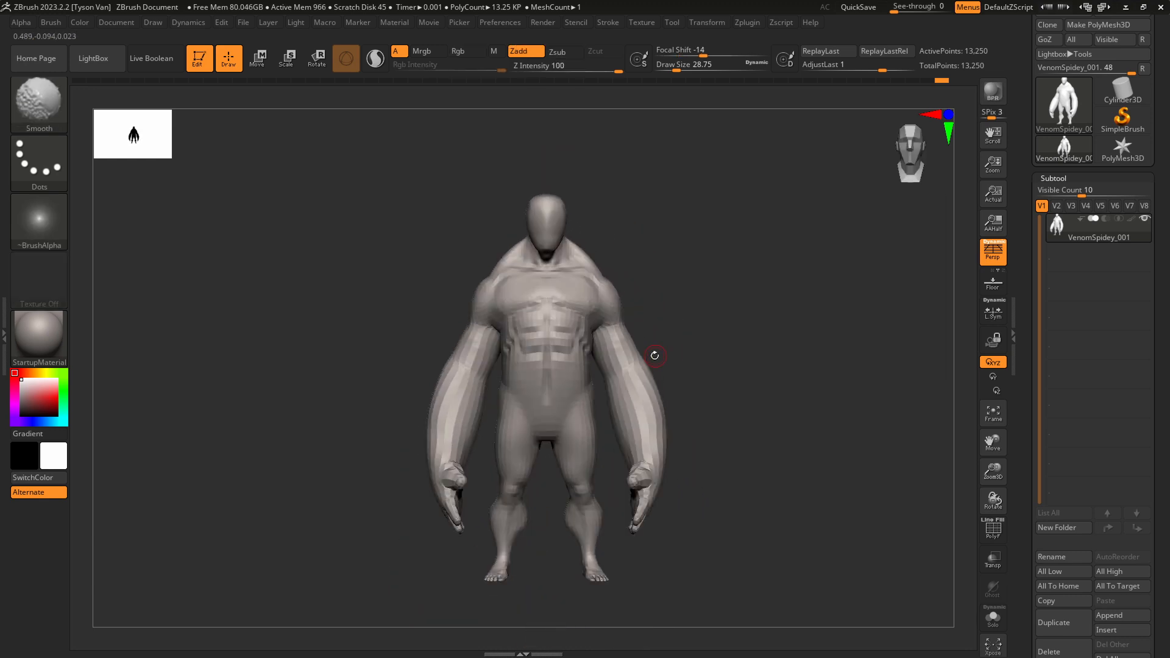
Save the tool, save an incremented copy as VenomSpidey_002, and check the saved files in the project folder.
{"action": "left_click_drag", "start_coordinate": [1164, 115], "coordinate": [1160, 205]}
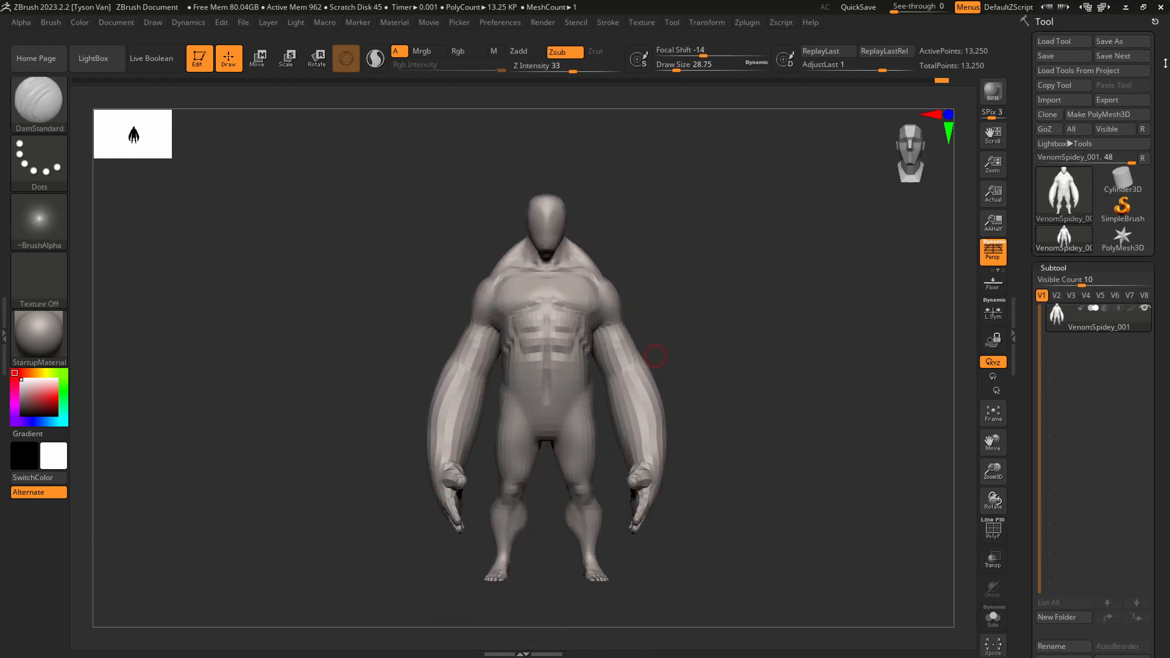
{"action": "left_click", "coordinate": [1057, 56]}
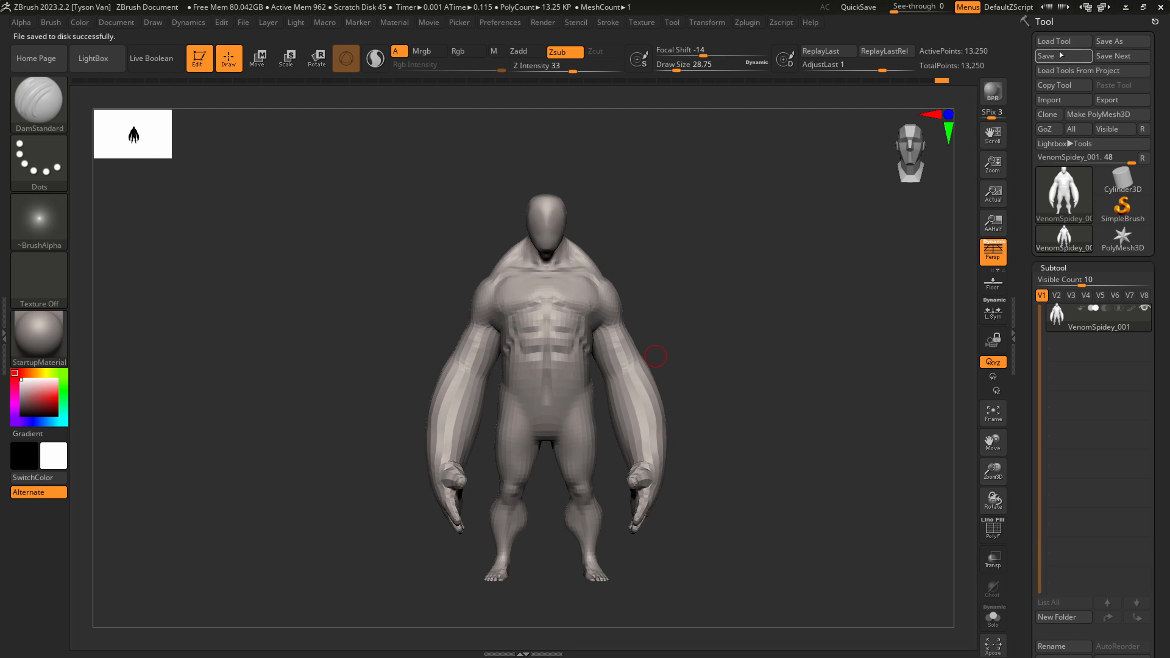
{"action": "left_click", "coordinate": [1116, 57]}
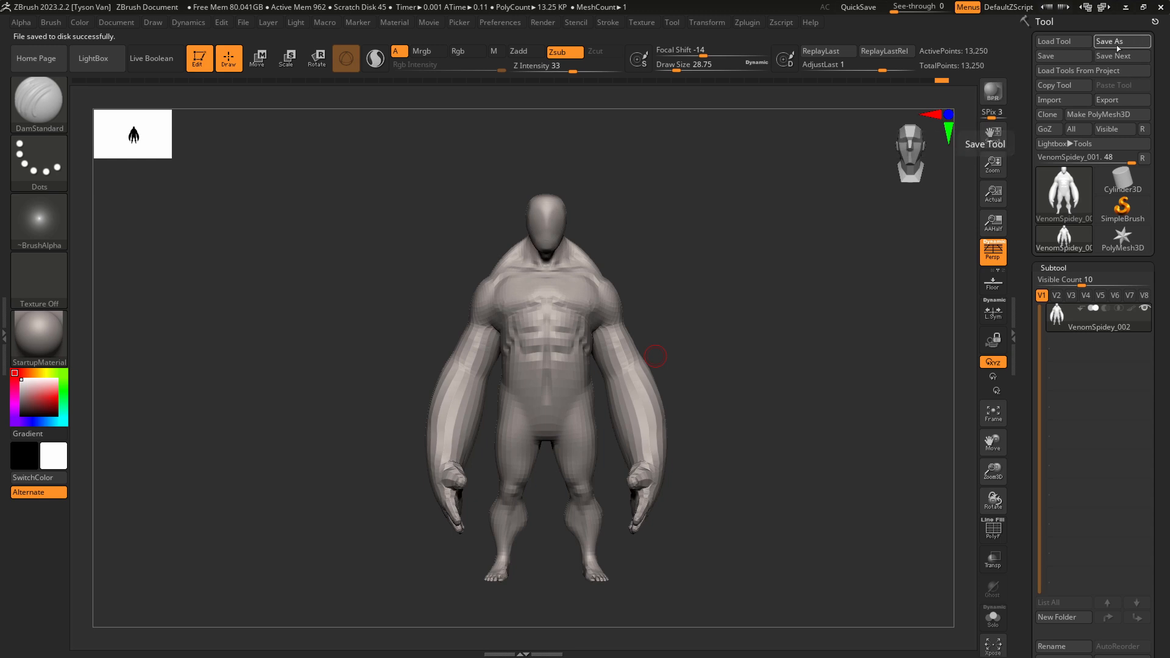
{"action": "left_click", "coordinate": [1117, 46]}
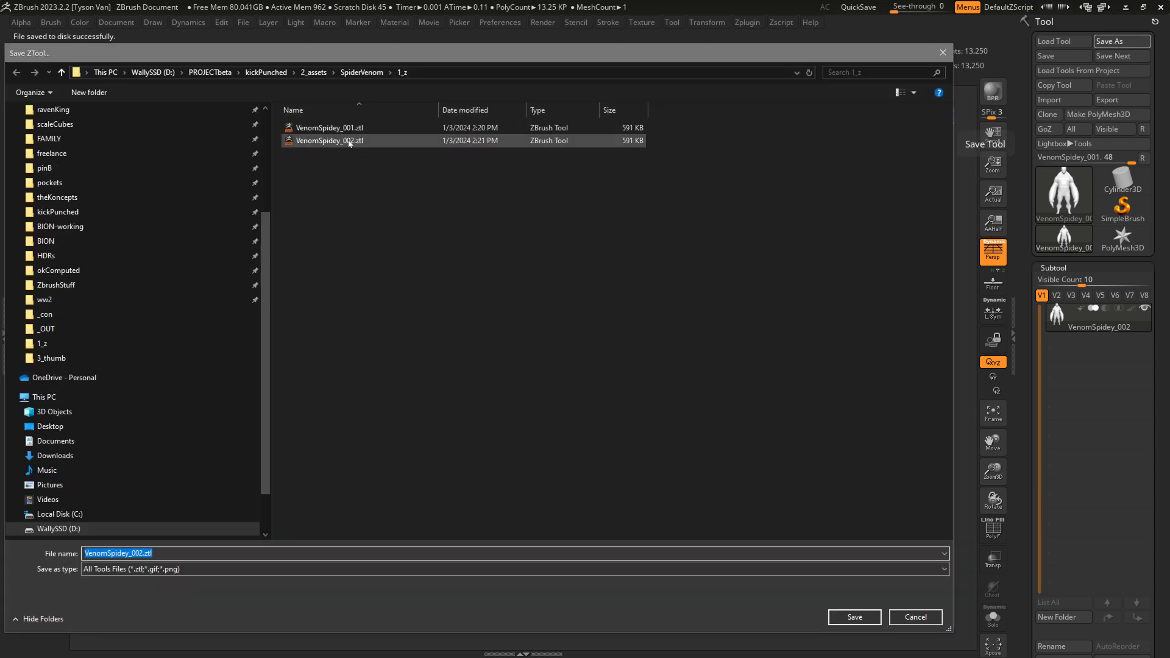
{"action": "left_click", "coordinate": [942, 52]}
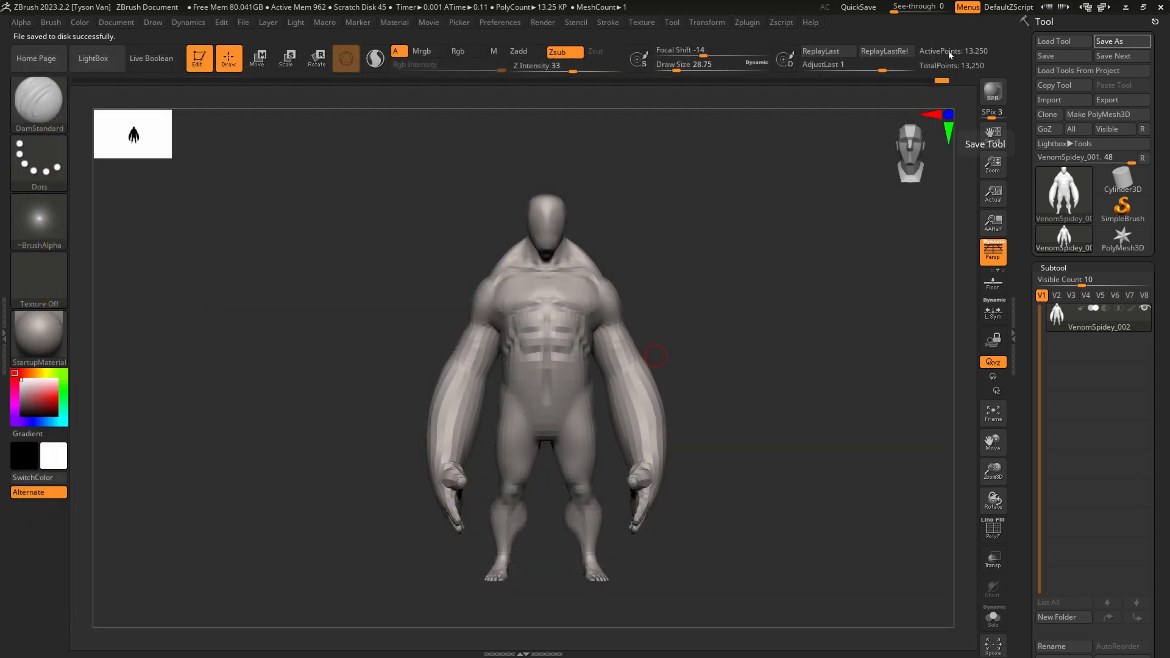
Reshape the lower legs with the SnakeHook brush at a draw size of about 51.
{"action": "left_click_drag", "start_coordinate": [689, 400], "coordinate": [686, 402]}
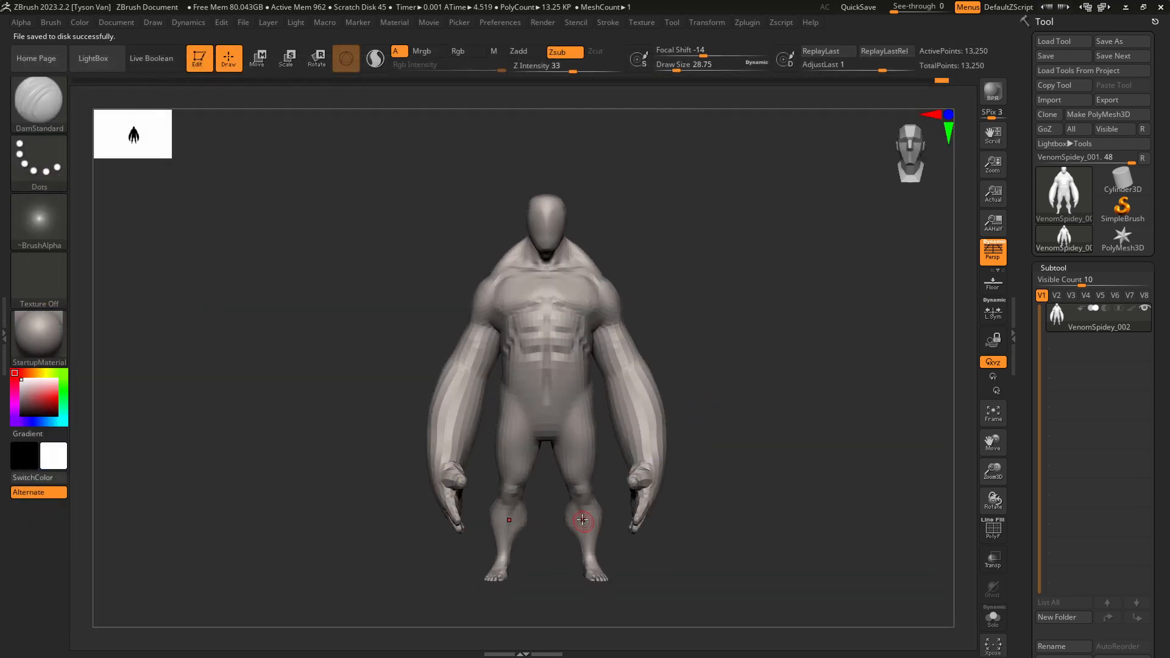
{"action": "mouse_move", "coordinate": [583, 520]}
{"action": "right_mouse_down", "text": "alt"}
{"action": "mouse_move", "coordinate": [592, 474]}
{"action": "mouse_move", "coordinate": [619, 523]}
{"action": "right_mouse_up", "text": "alt"}
{"action": "key", "text": "s"}
{"action": "left_click_drag", "start_coordinate": [599, 490], "coordinate": [608, 490]}
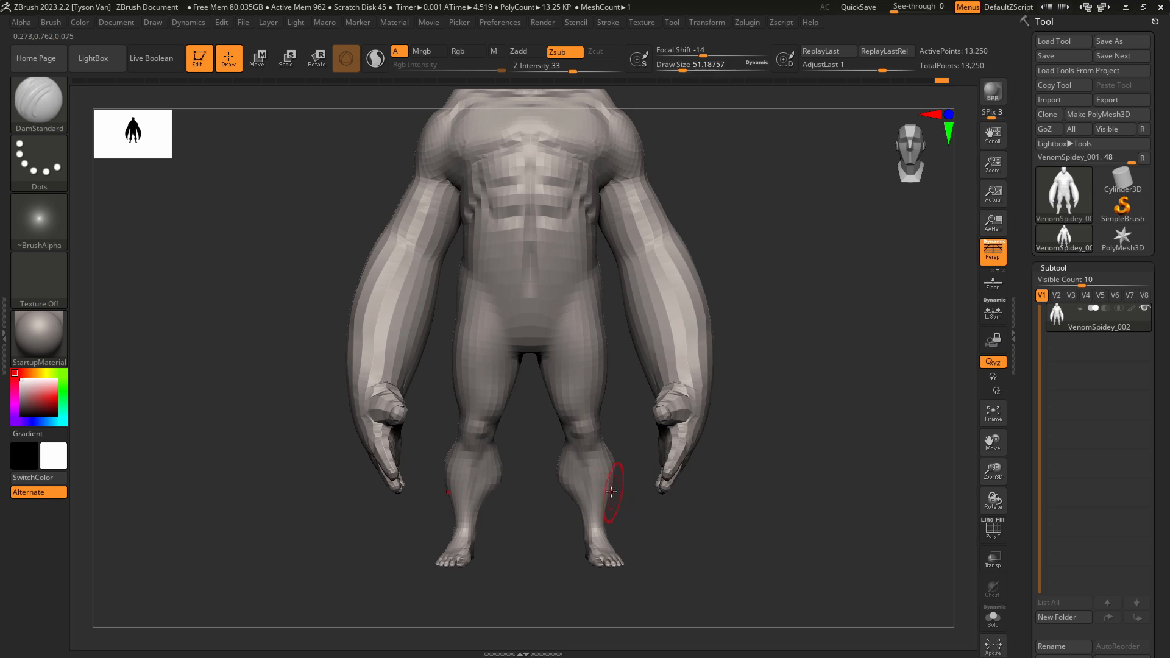
{"action": "key", "text": "b"}
{"action": "key", "text": "s"}
{"action": "key", "text": "h"}
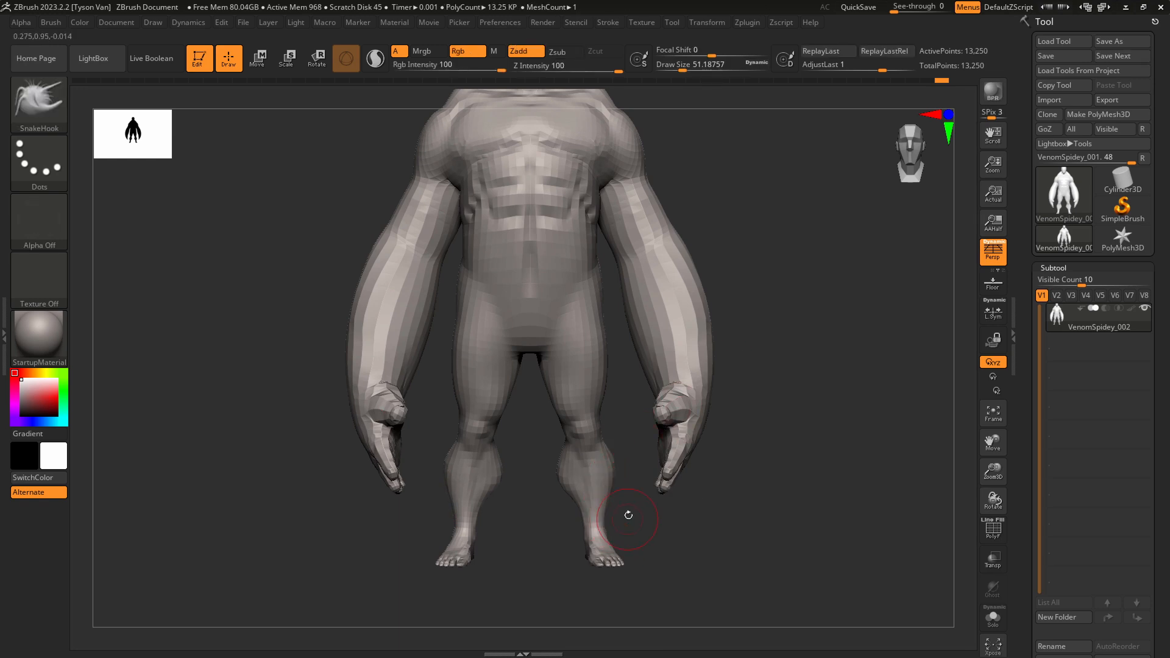
{"action": "left_click_drag", "start_coordinate": [628, 515], "coordinate": [609, 503]}
{"action": "right_click_drag", "start_coordinate": [602, 418], "coordinate": [594, 412]}
{"action": "key", "text": "s"}
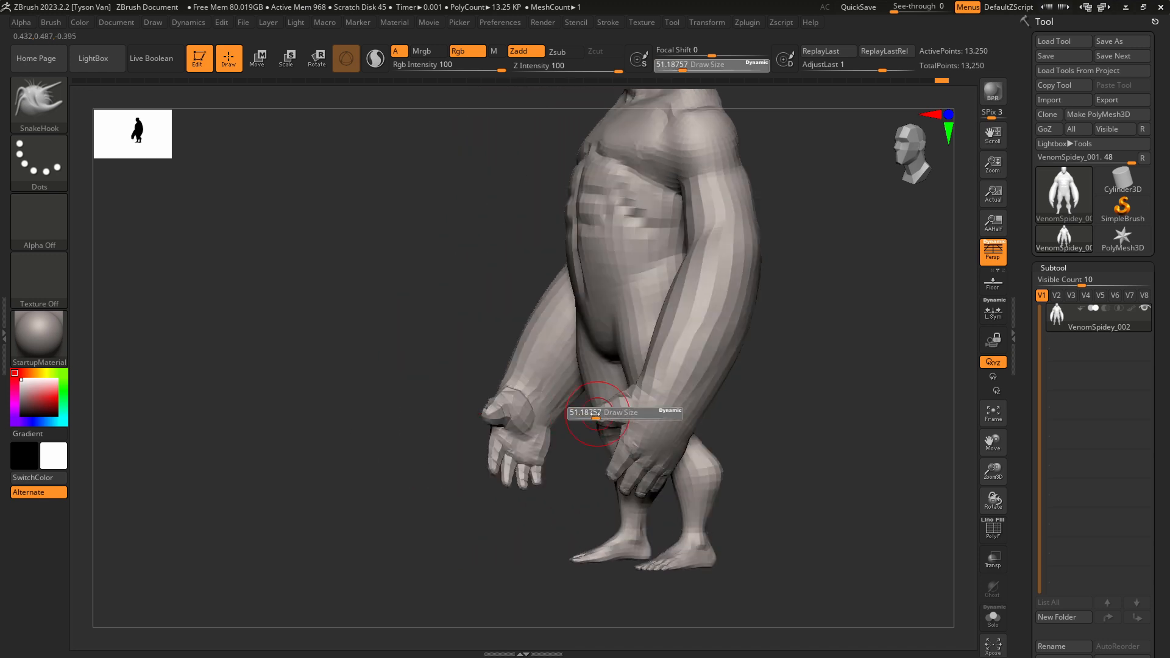
{"action": "left_click_drag", "start_coordinate": [596, 414], "coordinate": [594, 415]}
{"action": "mouse_move", "coordinate": [605, 419]}
{"action": "right_mouse_down", "text": "shift"}
{"action": "mouse_move", "coordinate": [614, 414]}
{"action": "mouse_move", "coordinate": [625, 518]}
{"action": "mouse_move", "coordinate": [574, 433]}
{"action": "mouse_move", "coordinate": [575, 406]}
{"action": "mouse_move", "coordinate": [583, 419]}
{"action": "right_mouse_up", "text": "shift"}
Pull the head, neck and upper back into a more hunched profile with draw sizes of about 202 and 136.
{"action": "key", "text": "s"}
{"action": "left_click_drag", "start_coordinate": [534, 148], "coordinate": [562, 147]}
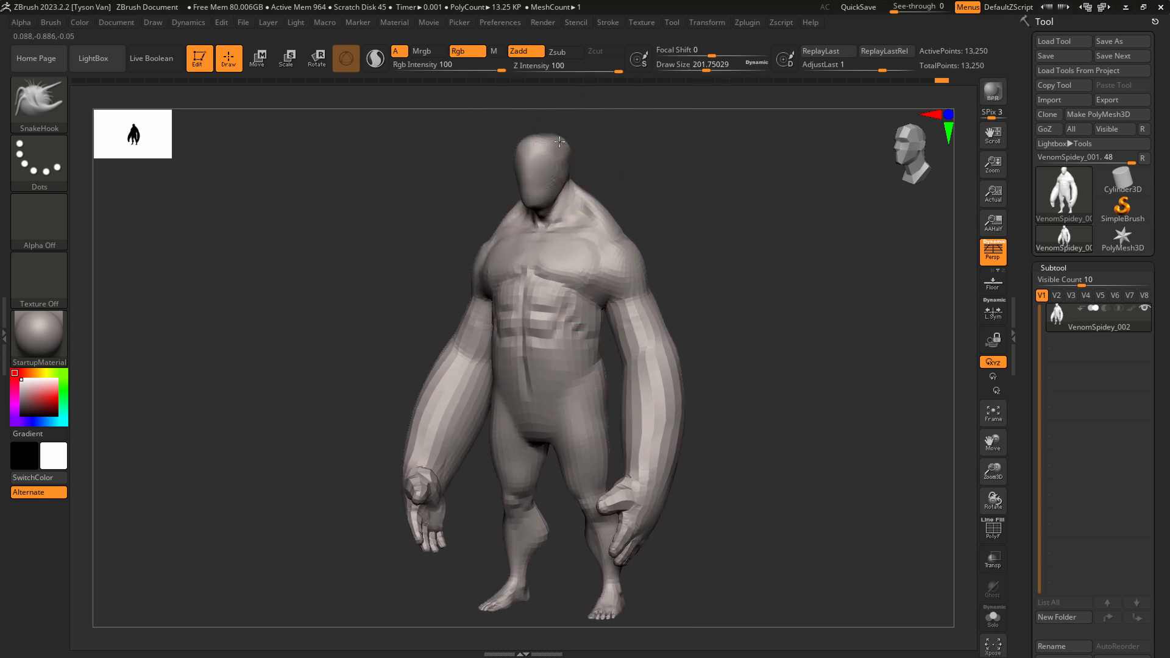
{"action": "right_click_drag", "start_coordinate": [594, 223], "coordinate": [542, 201]}
{"action": "key", "text": "s"}
{"action": "mouse_move", "coordinate": [555, 175]}
{"action": "left_mouse_down"}
{"action": "mouse_move", "coordinate": [530, 168]}
{"action": "mouse_move", "coordinate": [587, 147]}
{"action": "mouse_move", "coordinate": [567, 139]}
{"action": "left_mouse_up"}
{"action": "key", "text": "s"}
{"action": "key", "text": "s"}
{"action": "mouse_move", "coordinate": [571, 152]}
{"action": "right_mouse_down"}
{"action": "mouse_move", "coordinate": [594, 237]}
{"action": "mouse_move", "coordinate": [572, 246]}
{"action": "right_mouse_up"}
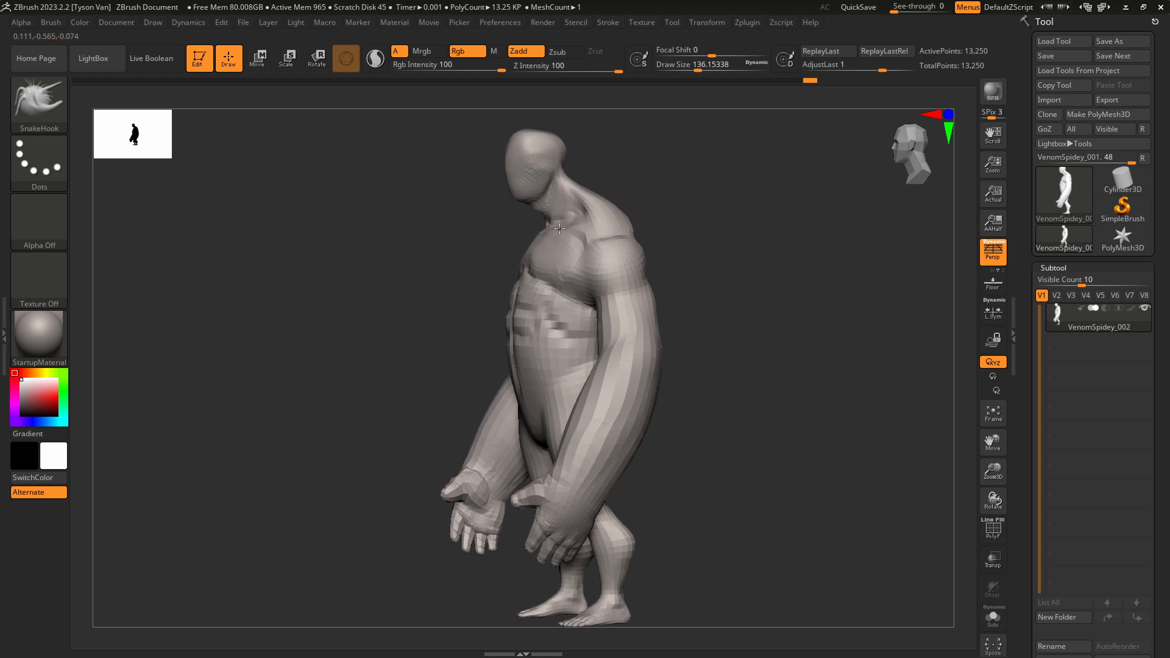
Reshape the waist and the back muscles below the armpits with draw sizes of about 177 and 120.
{"action": "right_click_drag", "start_coordinate": [583, 338], "coordinate": [579, 323]}
{"action": "key", "text": "s"}
{"action": "left_click_drag", "start_coordinate": [579, 334], "coordinate": [593, 334]}
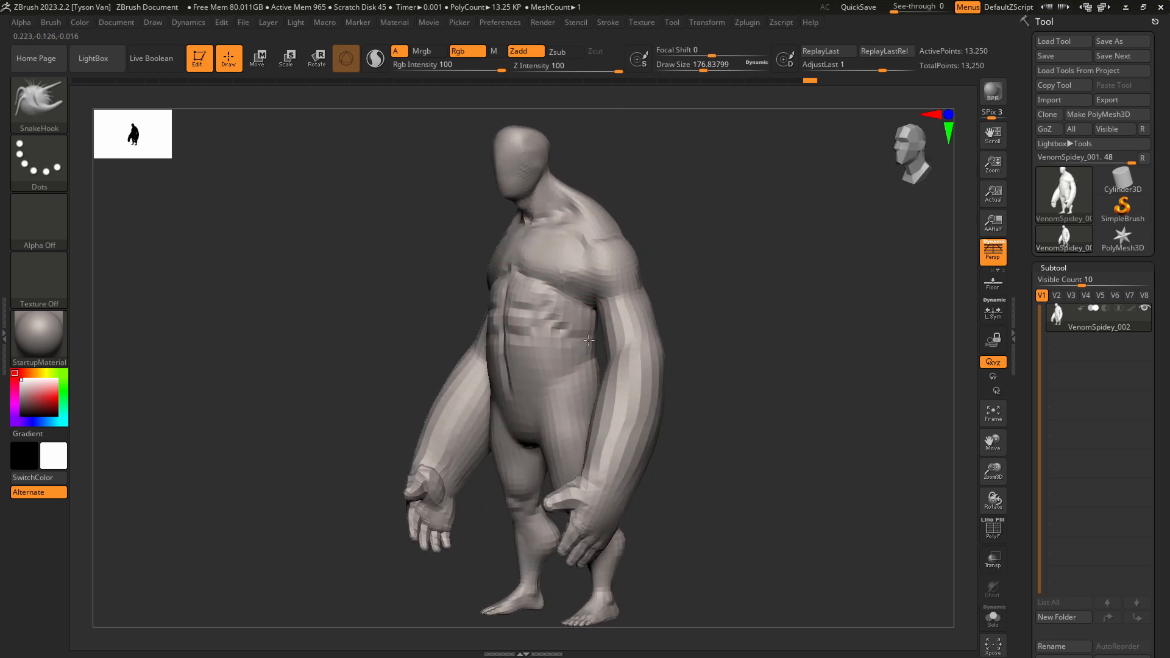
{"action": "mouse_move", "coordinate": [551, 286]}
{"action": "right_mouse_down"}
{"action": "mouse_move", "coordinate": [629, 312]}
{"action": "mouse_move", "coordinate": [664, 307]}
{"action": "mouse_move", "coordinate": [691, 262]}
{"action": "right_mouse_up"}
{"action": "mouse_move", "coordinate": [692, 262]}
{"action": "left_mouse_down", "text": "shift"}
{"action": "mouse_move", "coordinate": [673, 218]}
{"action": "mouse_move", "coordinate": [684, 207]}
{"action": "mouse_move", "coordinate": [688, 327]}
{"action": "left_mouse_up", "text": "shift"}
{"action": "key", "text": "s"}
{"action": "right_click_drag", "start_coordinate": [700, 348], "coordinate": [680, 282]}
{"action": "mouse_move", "coordinate": [677, 204]}
{"action": "right_mouse_down"}
{"action": "mouse_move", "coordinate": [698, 244]}
{"action": "mouse_move", "coordinate": [682, 268]}
{"action": "right_mouse_up"}
{"action": "key", "text": "s"}
{"action": "left_click_drag", "start_coordinate": [637, 289], "coordinate": [647, 313]}
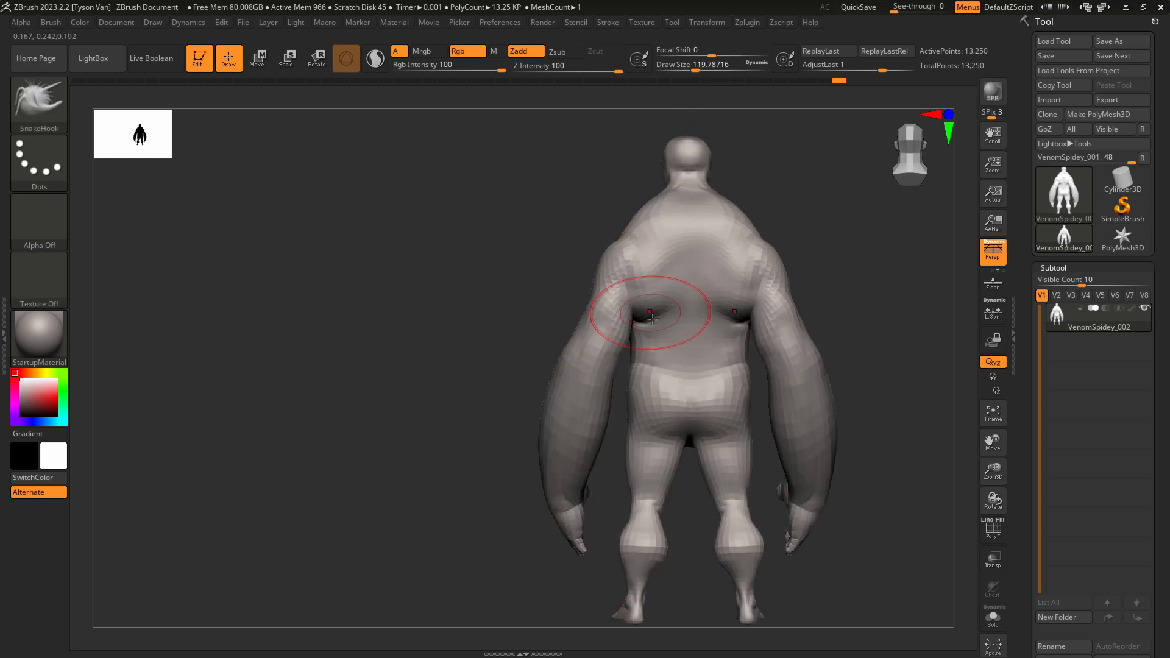
Smooth the back muscles below the armpit at a draw size of 83.
{"action": "mouse_move", "coordinate": [662, 368]}
{"action": "right_mouse_down"}
{"action": "mouse_move", "coordinate": [679, 369]}
{"action": "mouse_move", "coordinate": [697, 296]}
{"action": "right_mouse_up"}
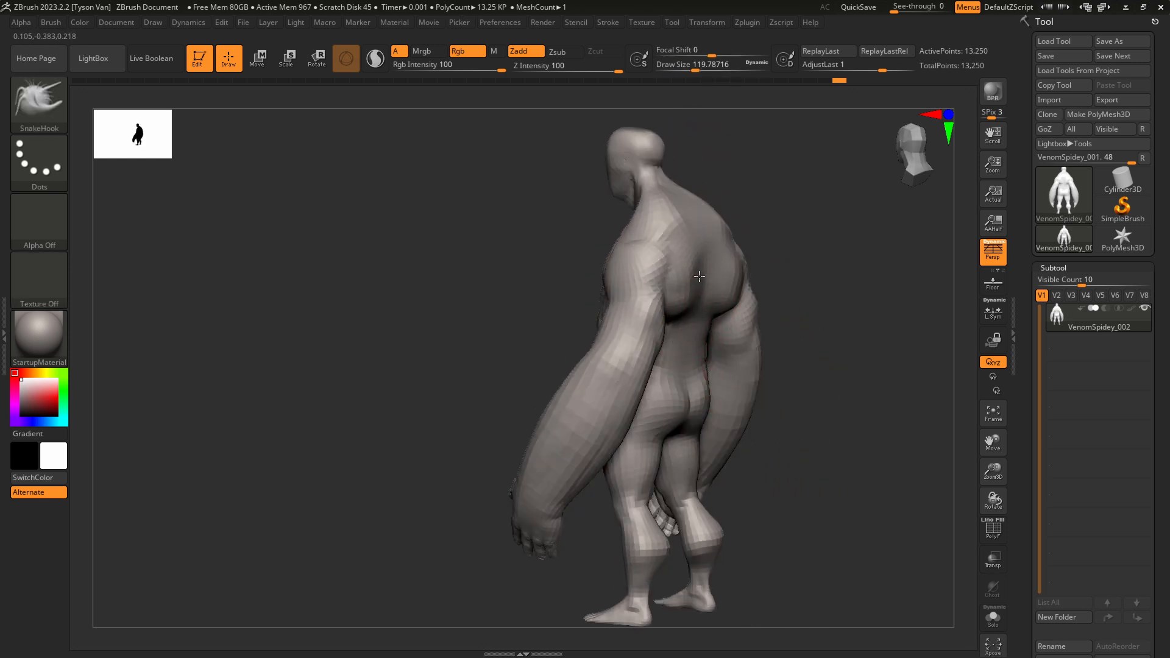
{"action": "key", "text": "shift"}
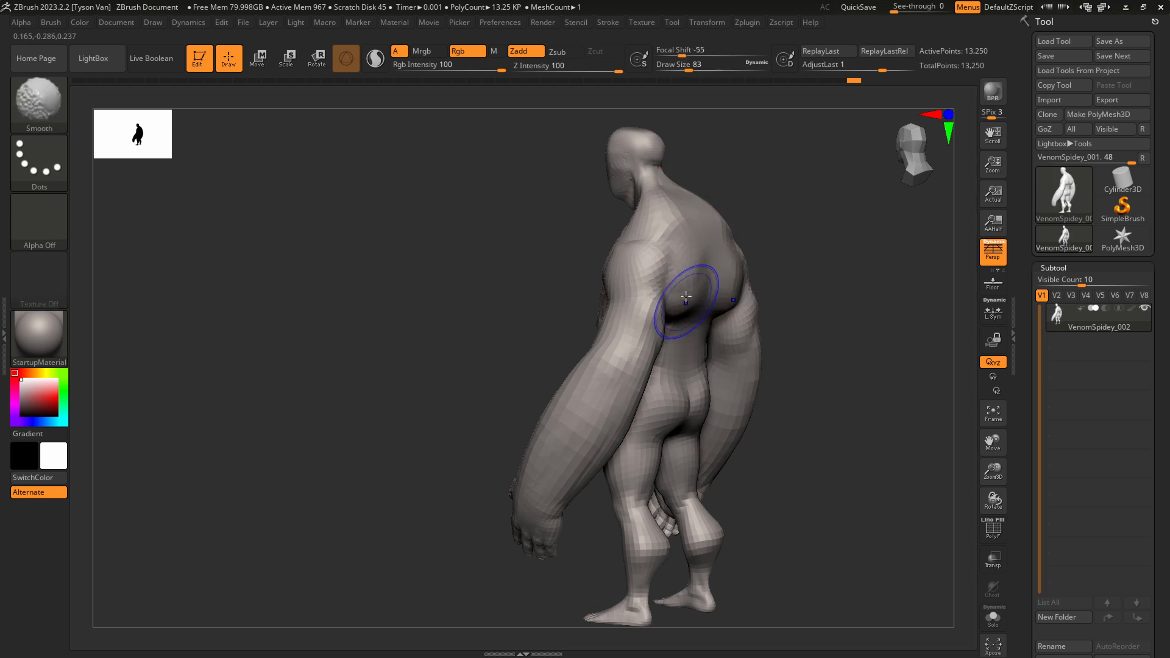
{"action": "mouse_move", "coordinate": [693, 329]}
{"action": "right_mouse_down", "text": "shift"}
{"action": "mouse_move", "coordinate": [630, 303]}
{"action": "mouse_move", "coordinate": [711, 320]}
{"action": "mouse_move", "coordinate": [726, 298]}
{"action": "mouse_move", "coordinate": [718, 308]}
{"action": "right_mouse_up", "text": "shift"}
Carve the spine groove and back muscle lines with the DamStandard brush at a draw size of about 37, smoothing between strokes.
{"action": "key", "text": "b"}
{"action": "key", "text": "d"}
{"action": "key", "text": "s"}
{"action": "mouse_move", "coordinate": [720, 263]}
{"action": "right_mouse_down", "text": "alt"}
{"action": "mouse_move", "coordinate": [697, 329]}
{"action": "mouse_move", "coordinate": [674, 285]}
{"action": "right_mouse_up", "text": "alt"}
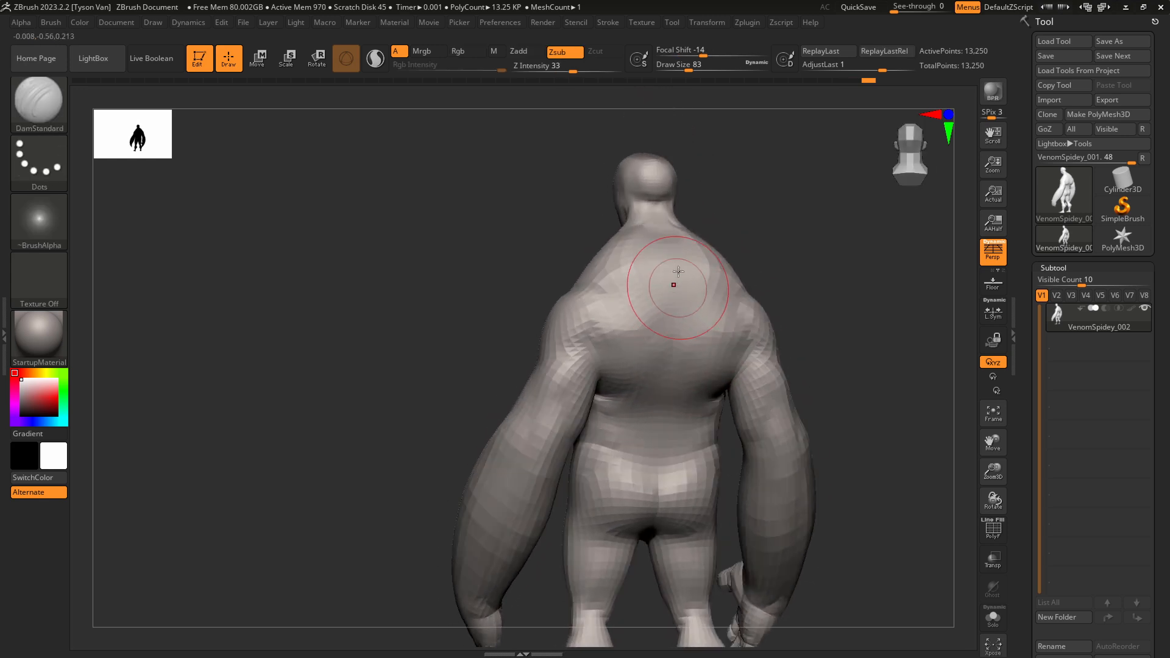
{"action": "key", "text": "s"}
{"action": "left_click_drag", "start_coordinate": [680, 265], "coordinate": [675, 319]}
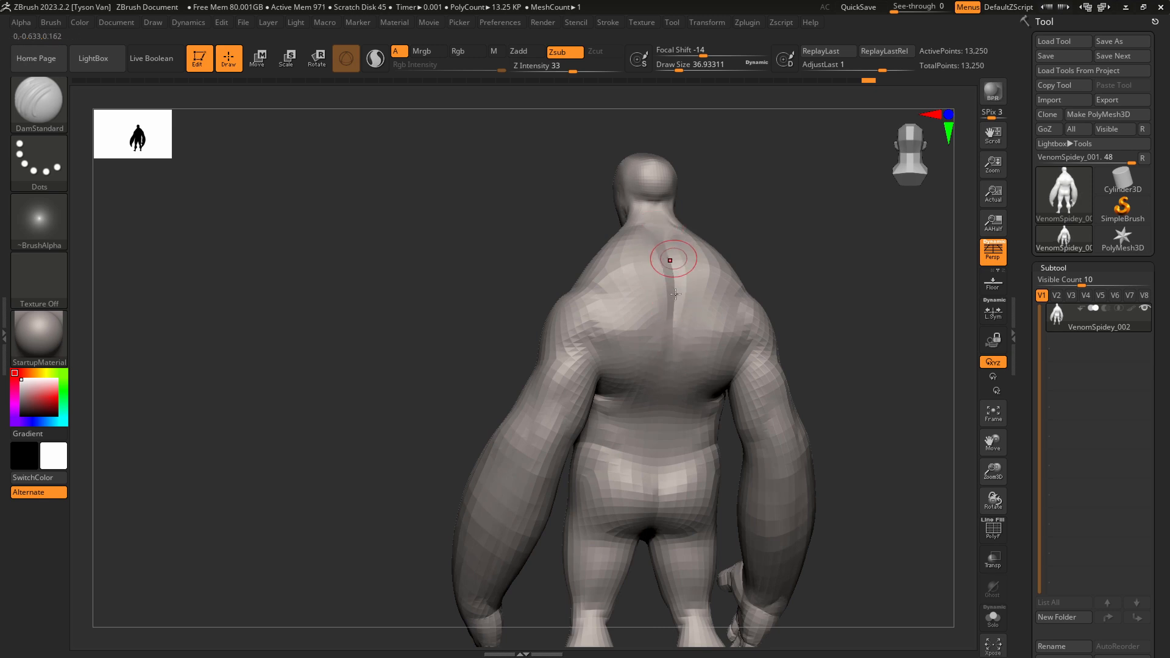
{"action": "left_click_drag", "start_coordinate": [668, 370], "coordinate": [668, 415]}
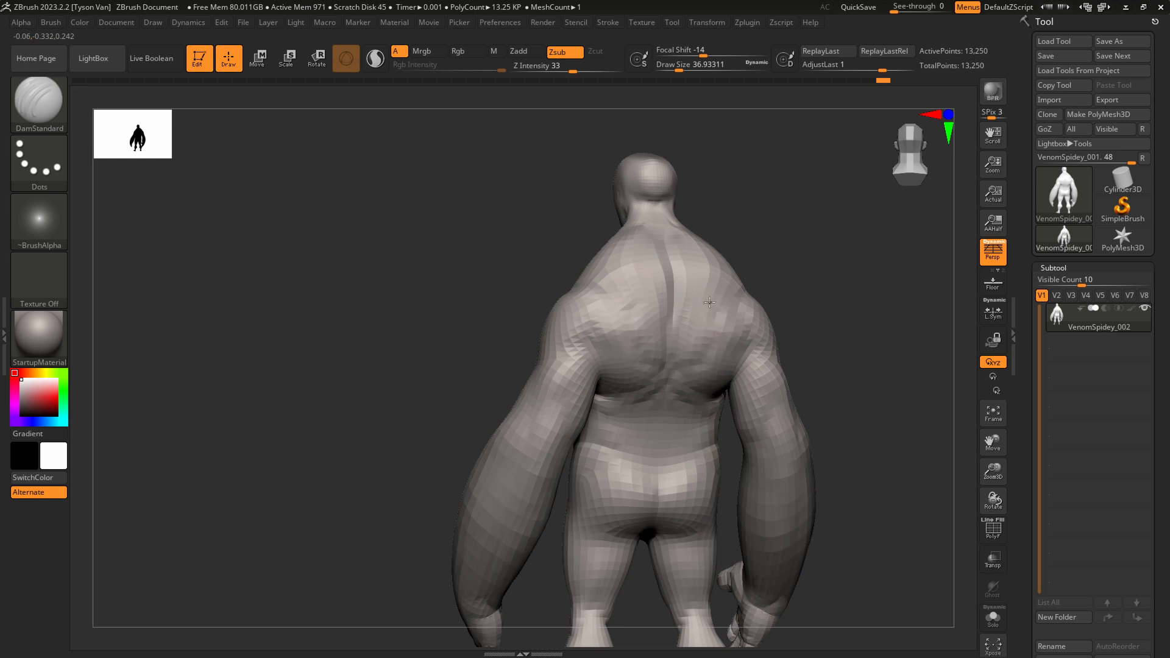
{"action": "key", "text": "shift"}
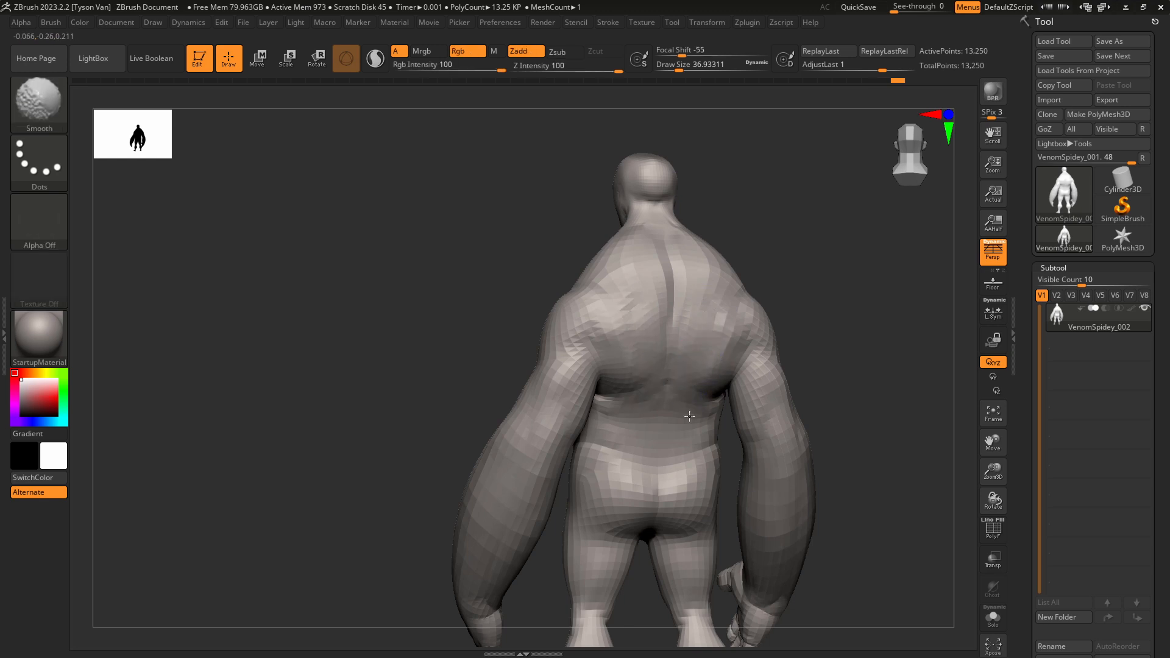
Pull the sides of the torso and the chest into shape with the SnakeHook brush at a draw size of about 108.
{"action": "right_click_drag", "start_coordinate": [688, 441], "coordinate": [731, 431]}
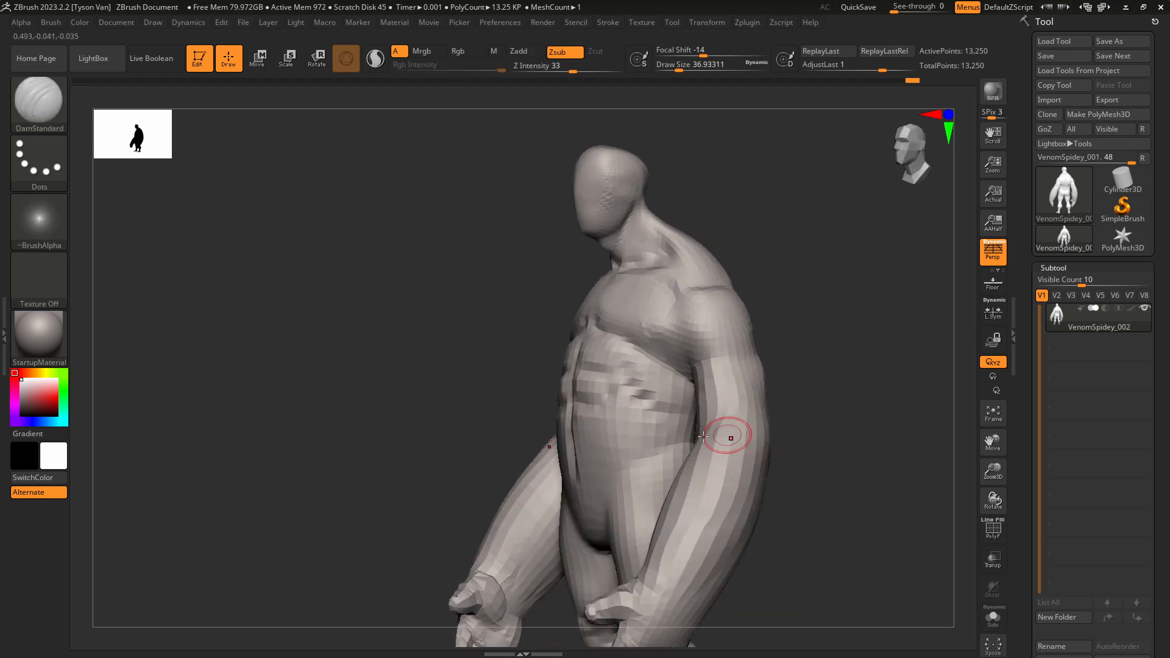
{"action": "right_click_drag", "start_coordinate": [621, 487], "coordinate": [655, 399]}
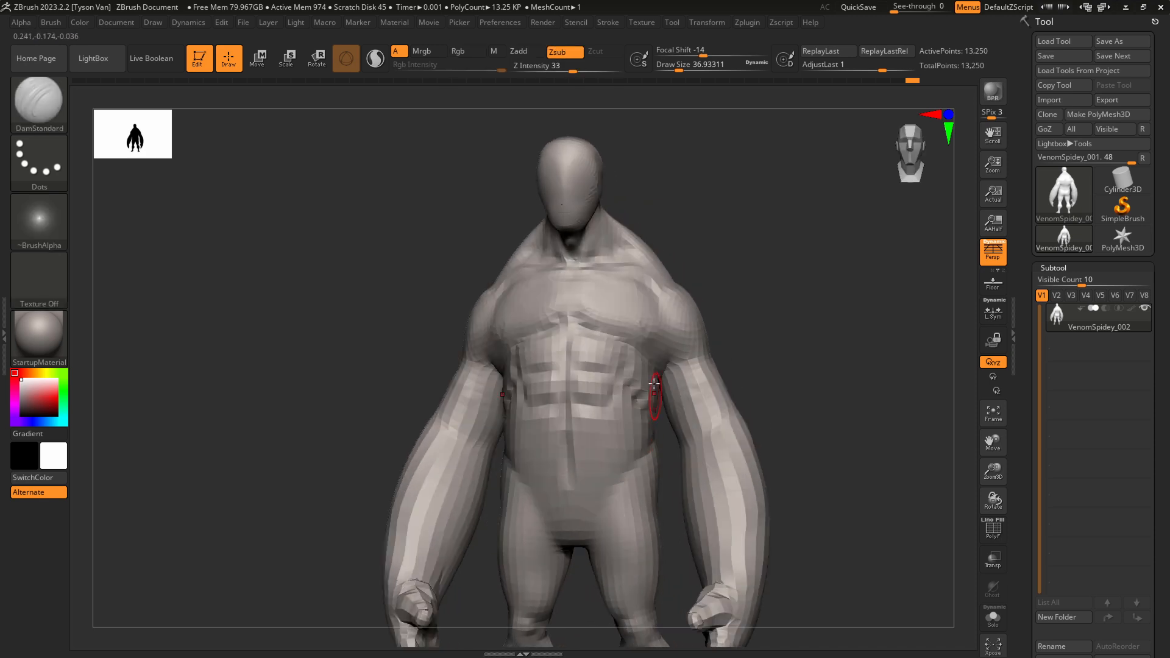
{"action": "key", "text": "b"}
{"action": "key", "text": "s"}
{"action": "key", "text": "h"}
{"action": "key", "text": "s"}
{"action": "left_click_drag", "start_coordinate": [626, 365], "coordinate": [657, 359]}
{"action": "mouse_move", "coordinate": [631, 300]}
{"action": "left_mouse_down"}
{"action": "mouse_move", "coordinate": [635, 283]}
{"action": "mouse_move", "coordinate": [594, 296]}
{"action": "mouse_move", "coordinate": [621, 276]}
{"action": "left_mouse_up"}
{"action": "key", "text": "s"}
Reshape the jaw and chin with the SnakeHook brush at draw sizes of about 49 and 33.
{"action": "mouse_move", "coordinate": [638, 306]}
{"action": "right_mouse_down", "text": "ctrl"}
{"action": "mouse_move", "coordinate": [630, 243]}
{"action": "mouse_move", "coordinate": [616, 256]}
{"action": "mouse_move", "coordinate": [684, 272]}
{"action": "right_mouse_up", "text": "ctrl"}
{"action": "left_click_drag", "start_coordinate": [670, 253], "coordinate": [617, 233]}
{"action": "key", "text": "s"}
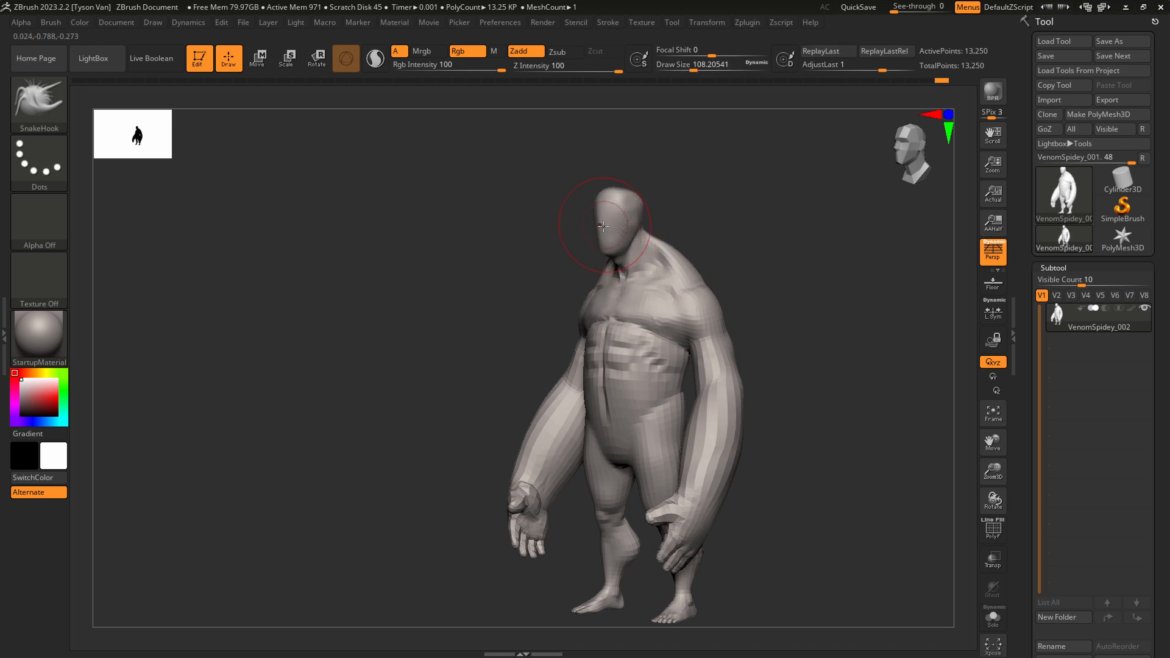
{"action": "mouse_move", "coordinate": [613, 234]}
{"action": "right_mouse_down"}
{"action": "mouse_move", "coordinate": [626, 234]}
{"action": "mouse_move", "coordinate": [602, 210]}
{"action": "mouse_move", "coordinate": [623, 258]}
{"action": "right_mouse_up"}
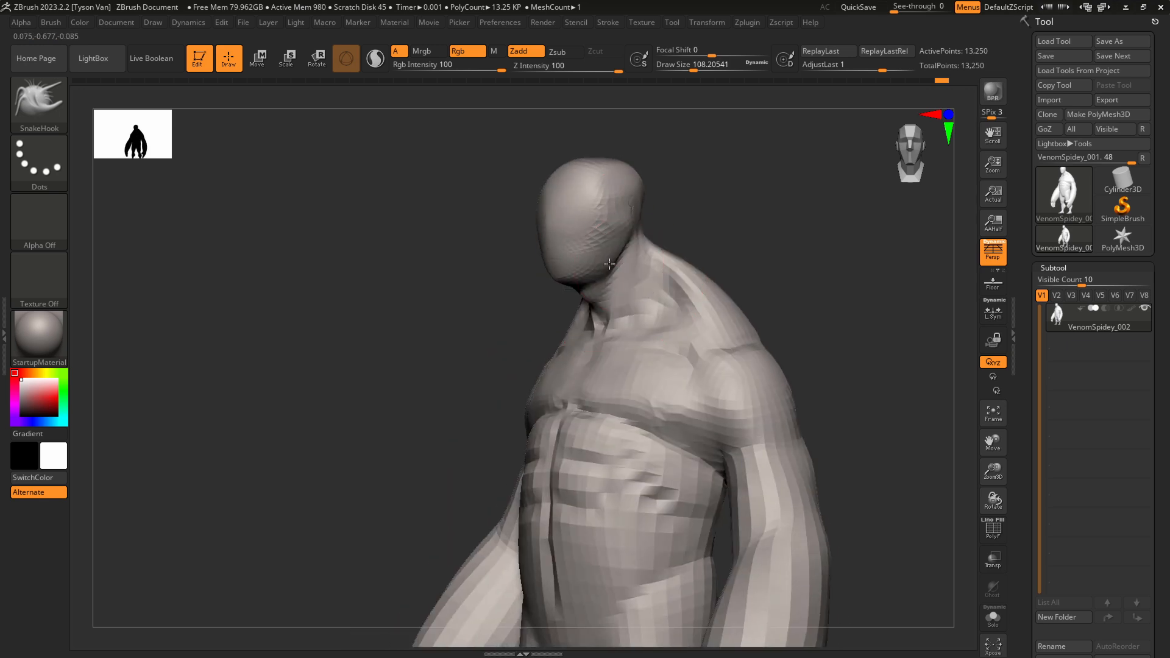
{"action": "key", "text": "s"}
{"action": "left_click_drag", "start_coordinate": [627, 260], "coordinate": [616, 260]}
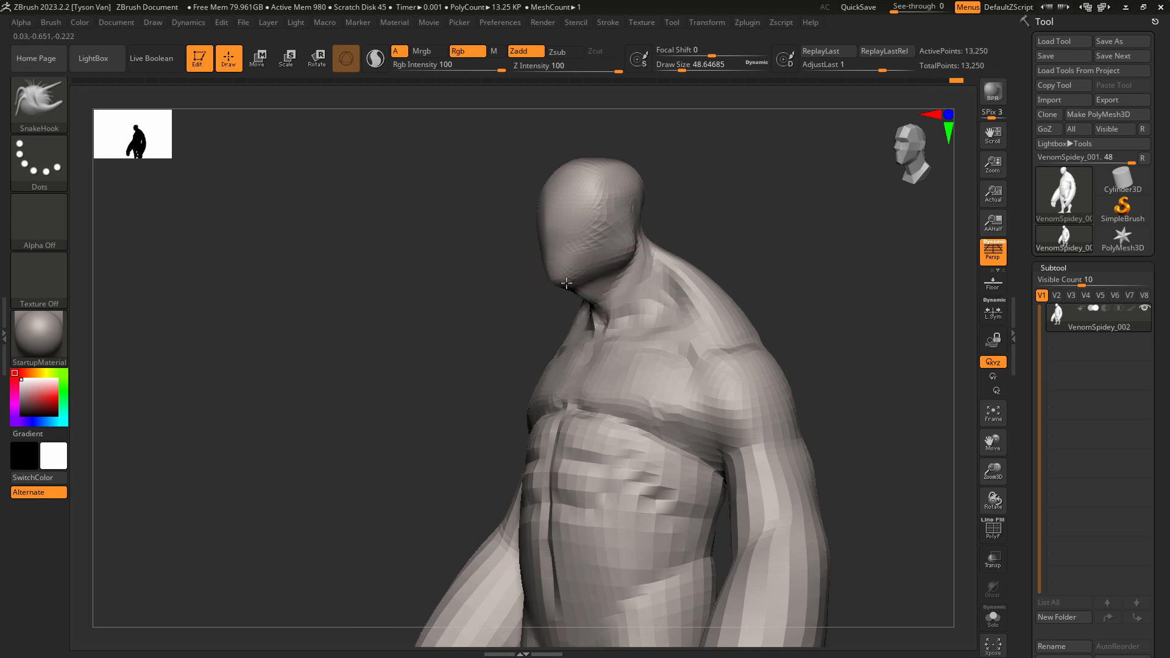
{"action": "mouse_move", "coordinate": [585, 278]}
{"action": "right_mouse_down", "text": "shift"}
{"action": "mouse_move", "coordinate": [594, 256]}
{"action": "mouse_move", "coordinate": [570, 273]}
{"action": "right_mouse_up", "text": "shift"}
{"action": "key", "text": "s"}
{"action": "left_click_drag", "start_coordinate": [570, 273], "coordinate": [568, 277]}
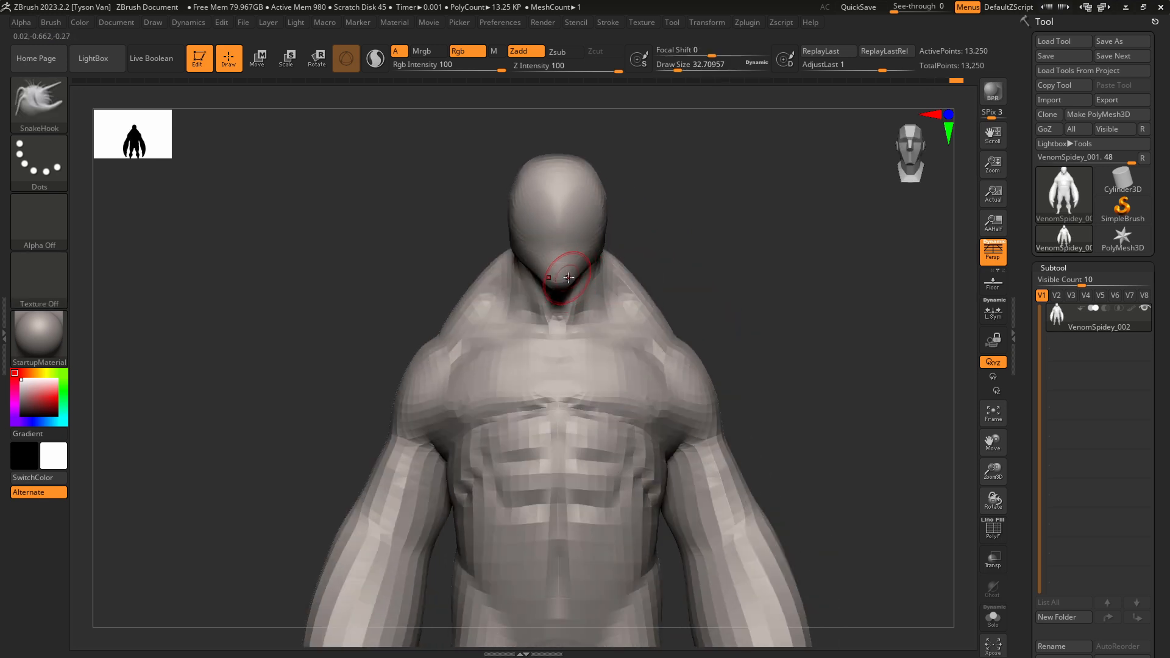
{"action": "mouse_move", "coordinate": [576, 279]}
{"action": "right_mouse_down"}
{"action": "mouse_move", "coordinate": [561, 271]}
{"action": "mouse_move", "coordinate": [611, 260]}
{"action": "mouse_move", "coordinate": [627, 390]}
{"action": "mouse_move", "coordinate": [631, 326]}
{"action": "right_mouse_up"}
{"action": "mouse_move", "coordinate": [631, 326]}
{"action": "right_mouse_down"}
{"action": "mouse_move", "coordinate": [687, 341]}
{"action": "mouse_move", "coordinate": [669, 343]}
{"action": "right_mouse_up"}
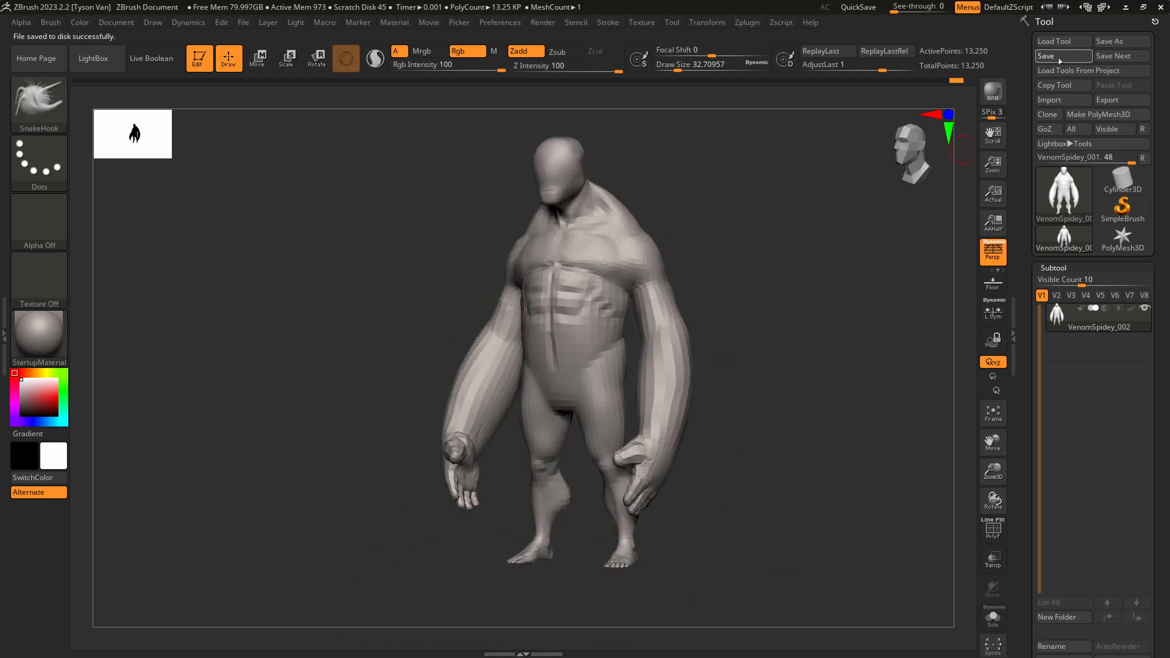
Pull the waist and hips of the figure into shape with the SnakeHook brush at a draw size of about 286.
{"action": "mouse_move", "coordinate": [896, 8]}
{"action": "left_mouse_down"}
{"action": "mouse_move", "coordinate": [955, 6]}
{"action": "mouse_move", "coordinate": [891, 7]}
{"action": "left_mouse_up"}
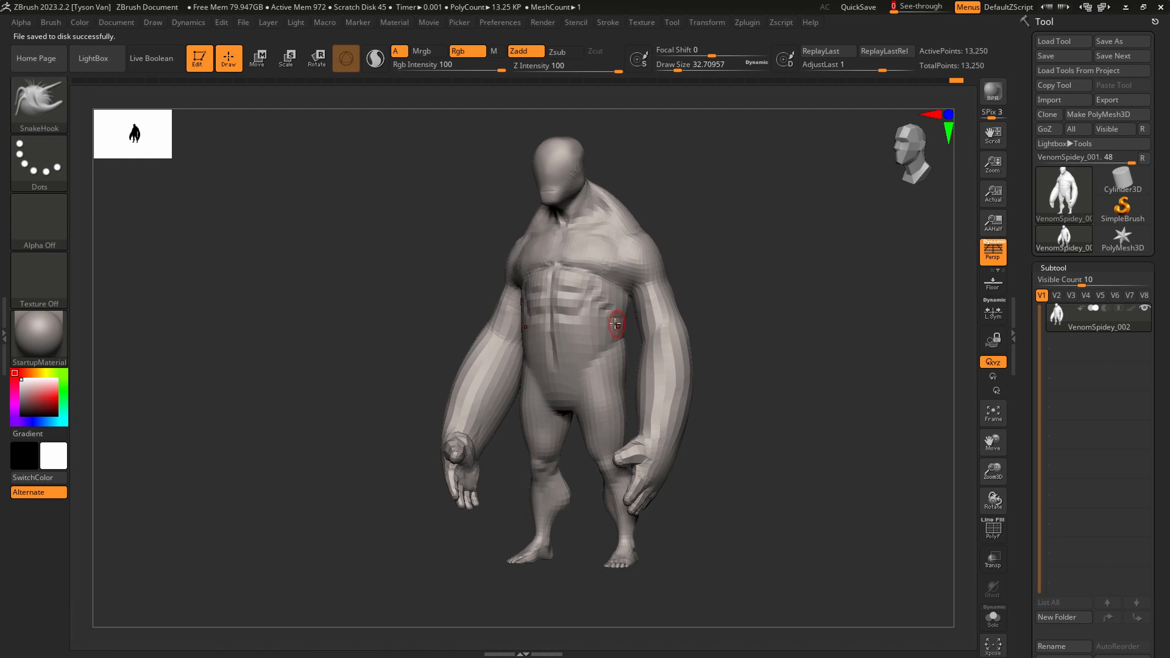
{"action": "key", "text": "s"}
{"action": "left_click_drag", "start_coordinate": [611, 327], "coordinate": [639, 327]}
{"action": "mouse_move", "coordinate": [584, 342]}
{"action": "right_mouse_down"}
{"action": "mouse_move", "coordinate": [623, 345]}
{"action": "mouse_move", "coordinate": [594, 376]}
{"action": "mouse_move", "coordinate": [613, 357]}
{"action": "right_mouse_up"}
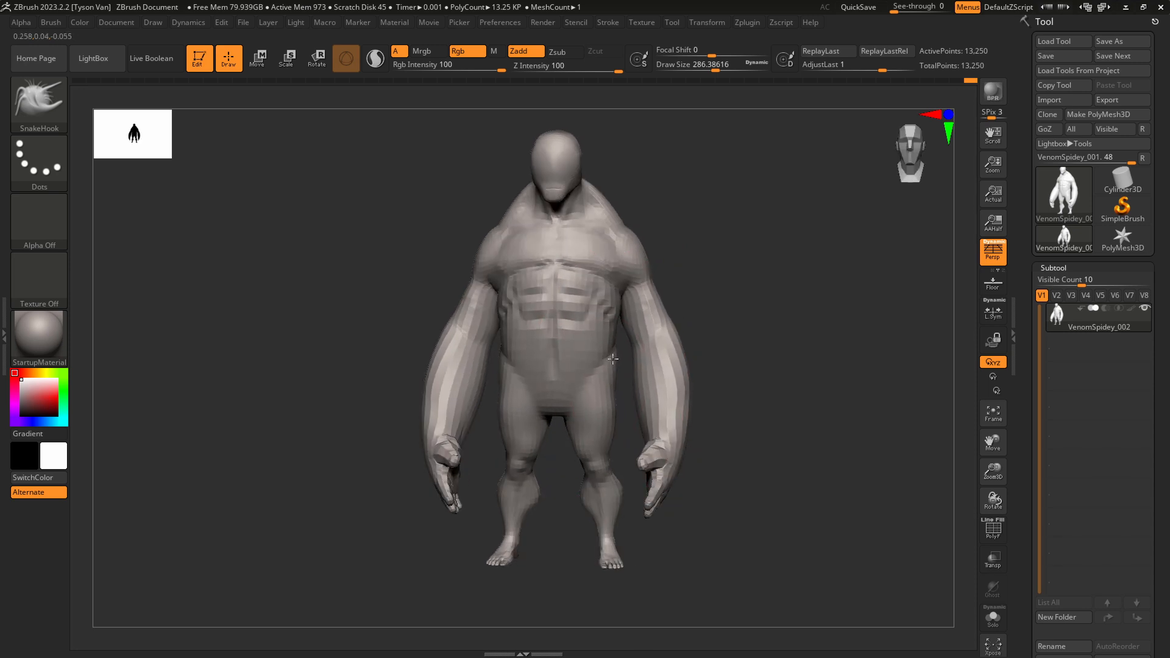
{"action": "mouse_move", "coordinate": [612, 358]}
{"action": "left_mouse_down"}
{"action": "mouse_move", "coordinate": [599, 354]}
{"action": "mouse_move", "coordinate": [623, 329]}
{"action": "left_mouse_up"}
Reshape the chest and upper torso with the SnakeHook brush at a draw size of about 158.
{"action": "key", "text": "s"}
{"action": "right_click_drag", "start_coordinate": [620, 289], "coordinate": [564, 268]}
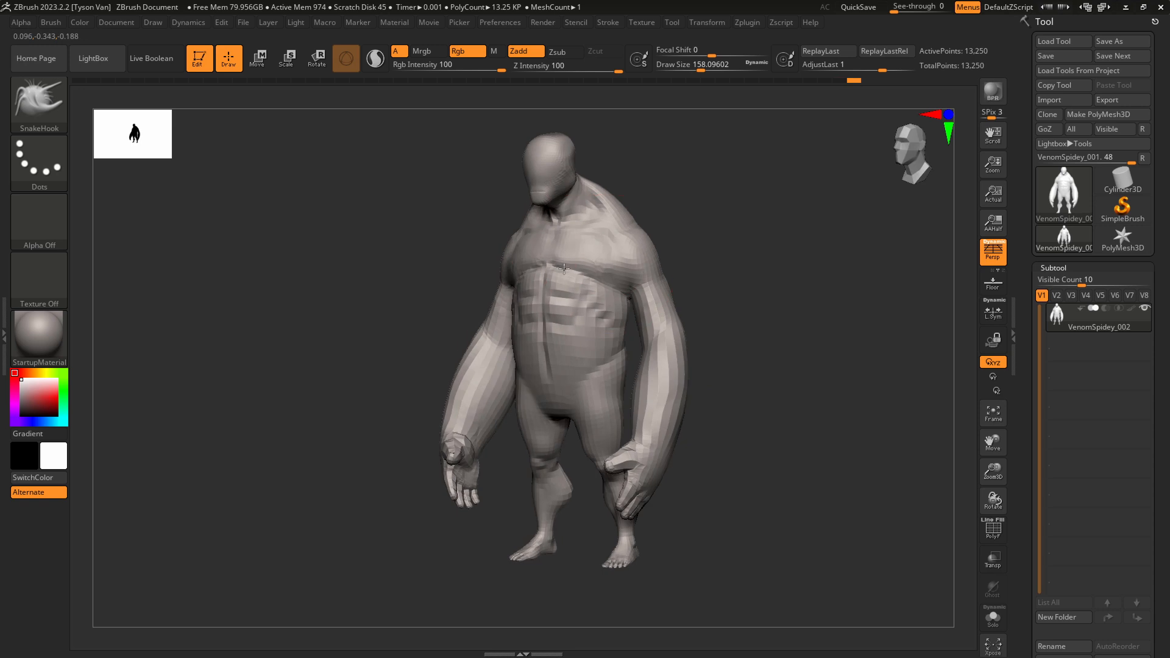
{"action": "key", "text": "s"}
{"action": "left_click_drag", "start_coordinate": [565, 268], "coordinate": [604, 286]}
{"action": "key", "text": "s"}
{"action": "right_click_drag", "start_coordinate": [510, 283], "coordinate": [474, 280]}
Define the shoulder, chest and side-torso muscle lines with the DamStandard brush at a draw size of about 71, smoothing between strokes.
{"action": "key", "text": "b"}
{"action": "key", "text": "d"}
{"action": "key", "text": "s"}
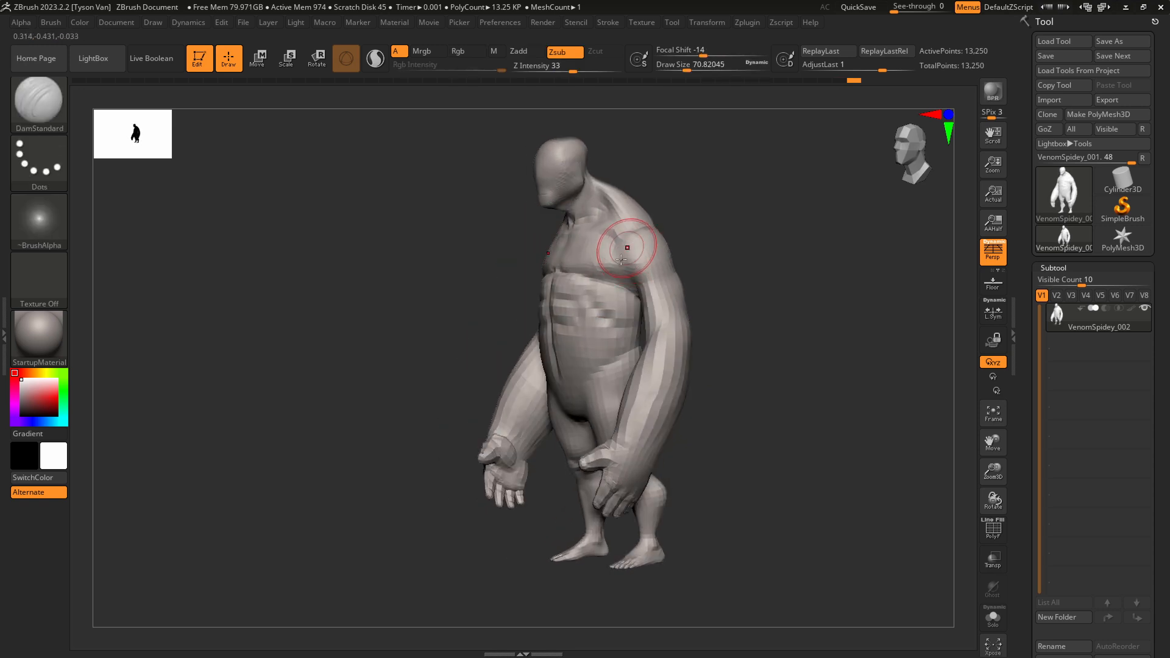
{"action": "mouse_move", "coordinate": [633, 275]}
{"action": "right_mouse_down"}
{"action": "mouse_move", "coordinate": [616, 276]}
{"action": "mouse_move", "coordinate": [618, 251]}
{"action": "right_mouse_up"}
{"action": "key", "text": "shift"}
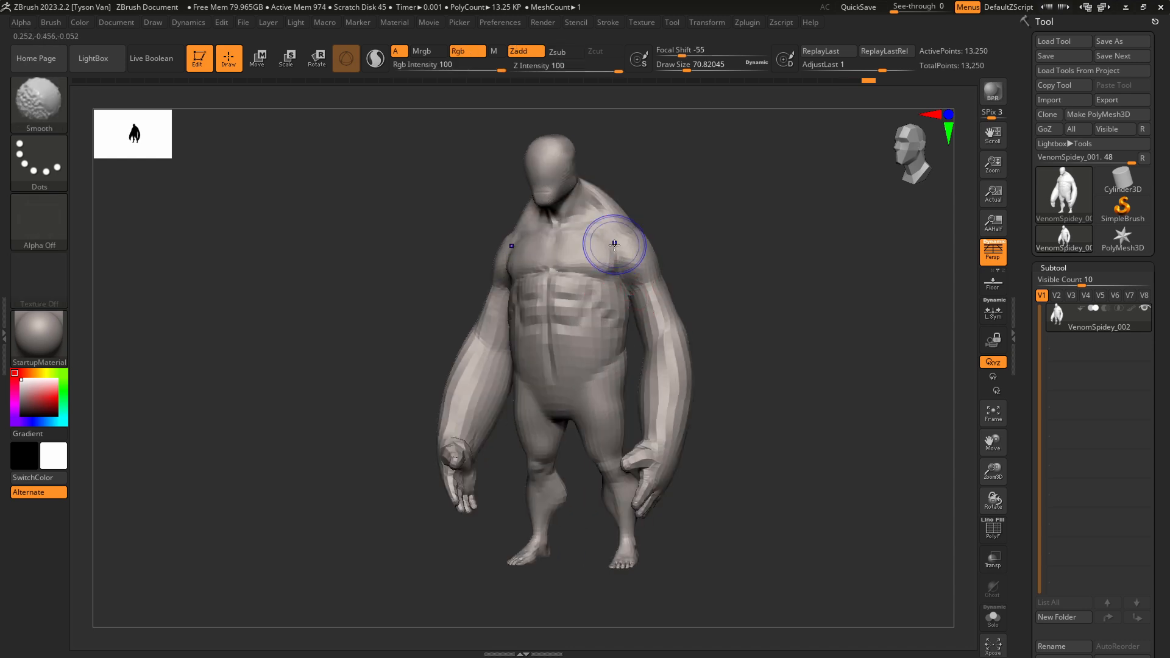
{"action": "right_click_drag", "start_coordinate": [613, 251], "coordinate": [621, 274]}
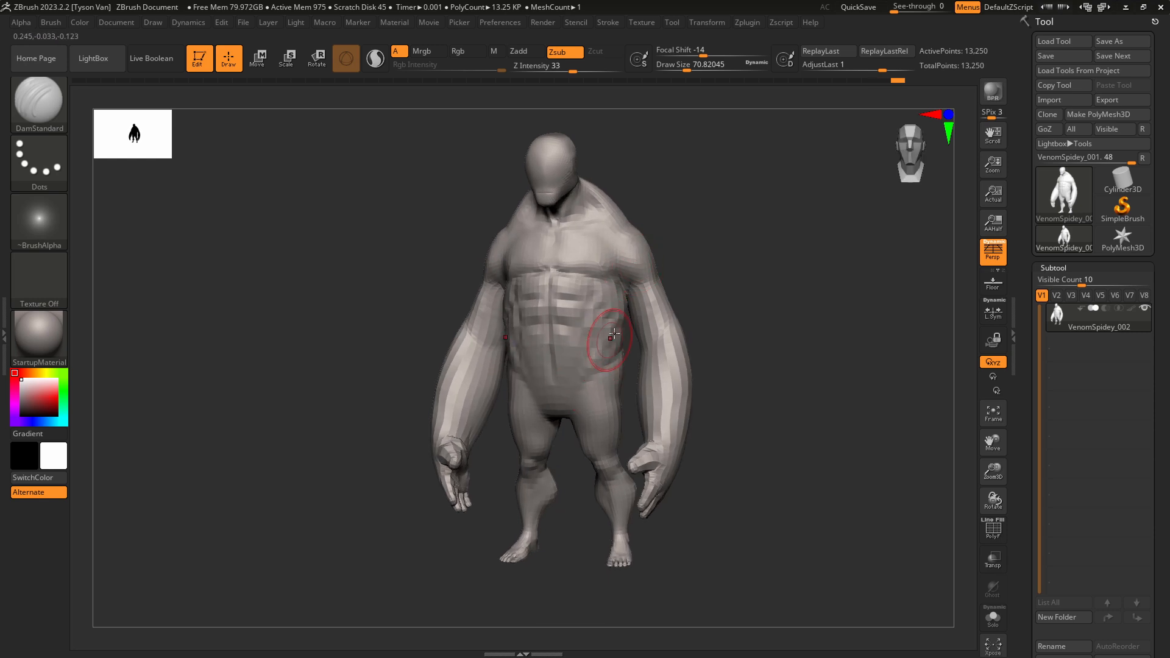
{"action": "mouse_move", "coordinate": [601, 360]}
{"action": "right_mouse_down", "text": "shift"}
{"action": "mouse_move", "coordinate": [603, 343]}
{"action": "mouse_move", "coordinate": [663, 346]}
{"action": "mouse_move", "coordinate": [661, 323]}
{"action": "mouse_move", "coordinate": [621, 296]}
{"action": "right_mouse_up", "text": "shift"}
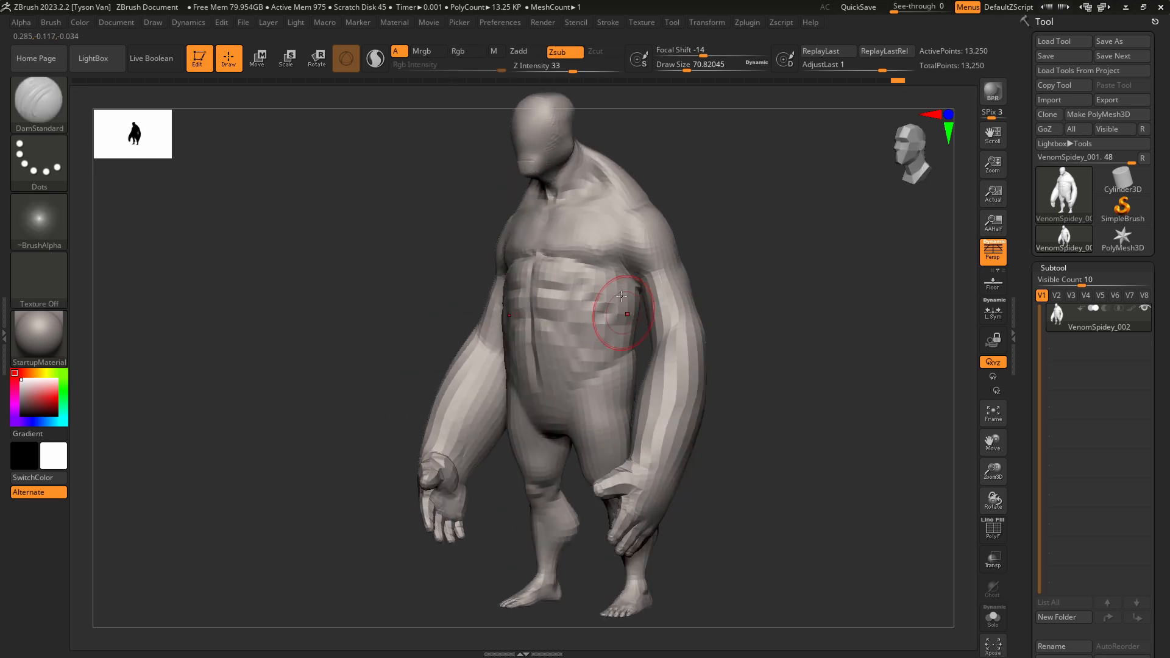
Thicken the arms around the elbows with the Inflat brush at a draw size of about 101.
{"action": "key", "text": "b"}
{"action": "key", "text": "i"}
{"action": "key", "text": "n"}
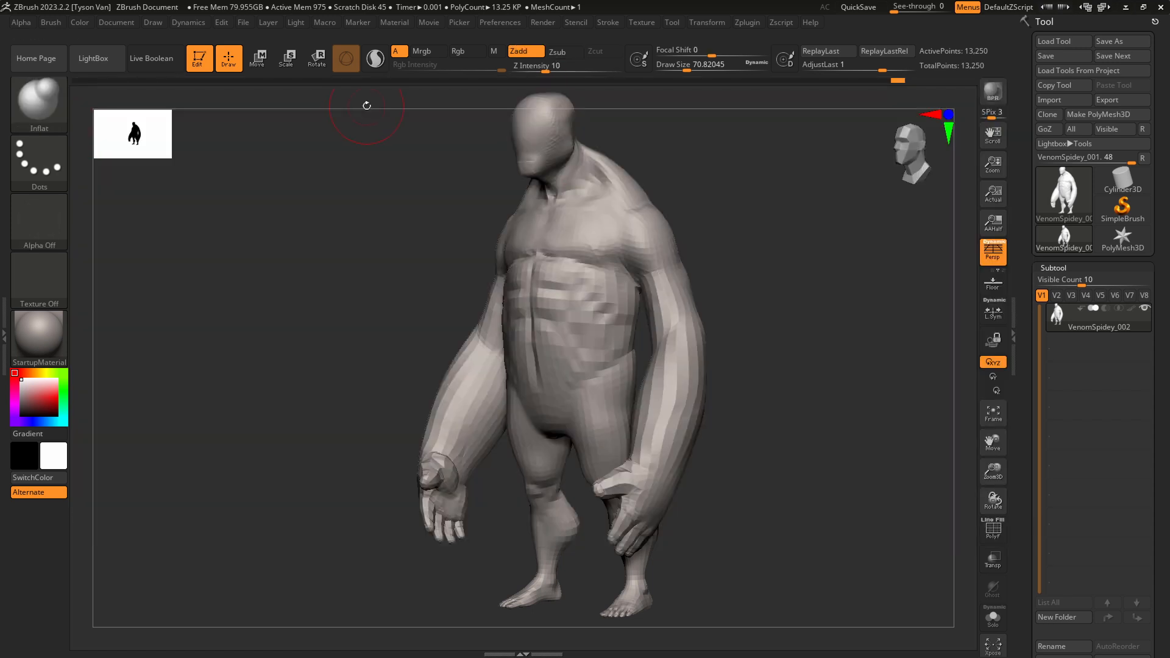
{"action": "key", "text": "s"}
{"action": "mouse_move", "coordinate": [652, 295]}
{"action": "left_mouse_down"}
{"action": "mouse_move", "coordinate": [640, 267]}
{"action": "mouse_move", "coordinate": [668, 323]}
{"action": "left_mouse_up"}
{"action": "right_click_drag", "start_coordinate": [668, 328], "coordinate": [686, 338]}
{"action": "mouse_move", "coordinate": [686, 339]}
{"action": "left_mouse_down"}
{"action": "mouse_move", "coordinate": [698, 295]}
{"action": "mouse_move", "coordinate": [694, 341]}
{"action": "left_mouse_up"}
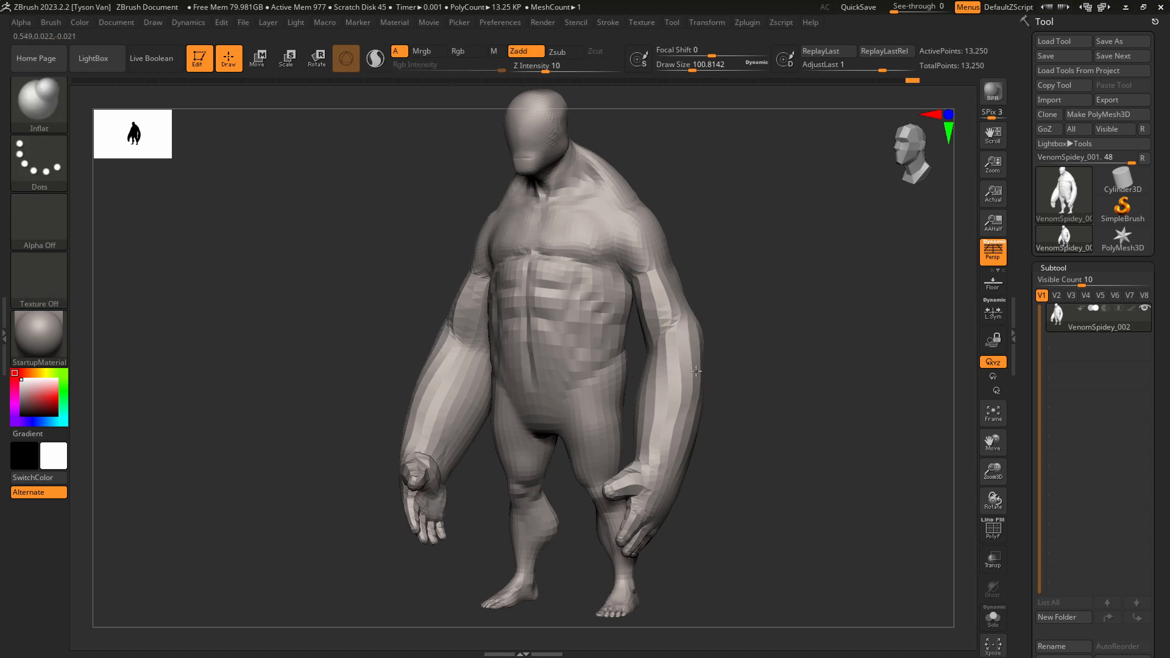
Save the figure's tool file as VenomSpidey_002.
{"action": "right_click_drag", "start_coordinate": [696, 370], "coordinate": [685, 348]}
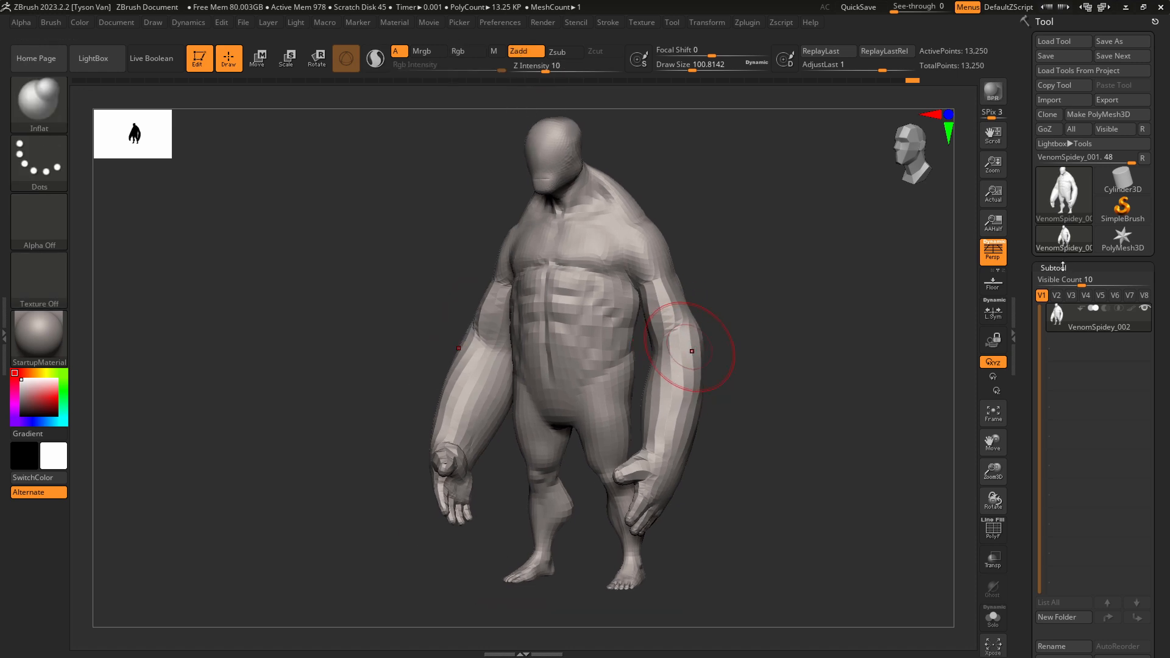
{"action": "left_click_drag", "start_coordinate": [1151, 235], "coordinate": [1146, 215]}
{"action": "left_click", "coordinate": [1065, 36]}
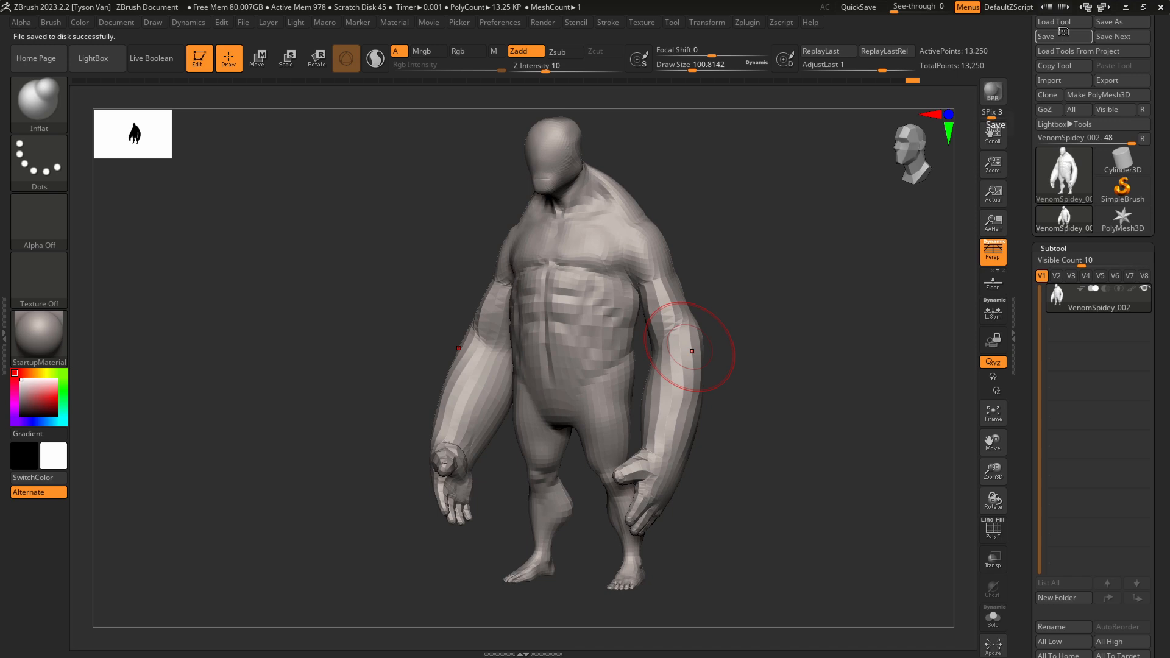
Collapse the subtool list and expand the figure's geometry subdivision settings.
{"action": "left_click", "coordinate": [1074, 248]}
{"action": "scroll", "coordinate": [1103, 162], "scroll_direction": "up", "scroll_amount": 3}
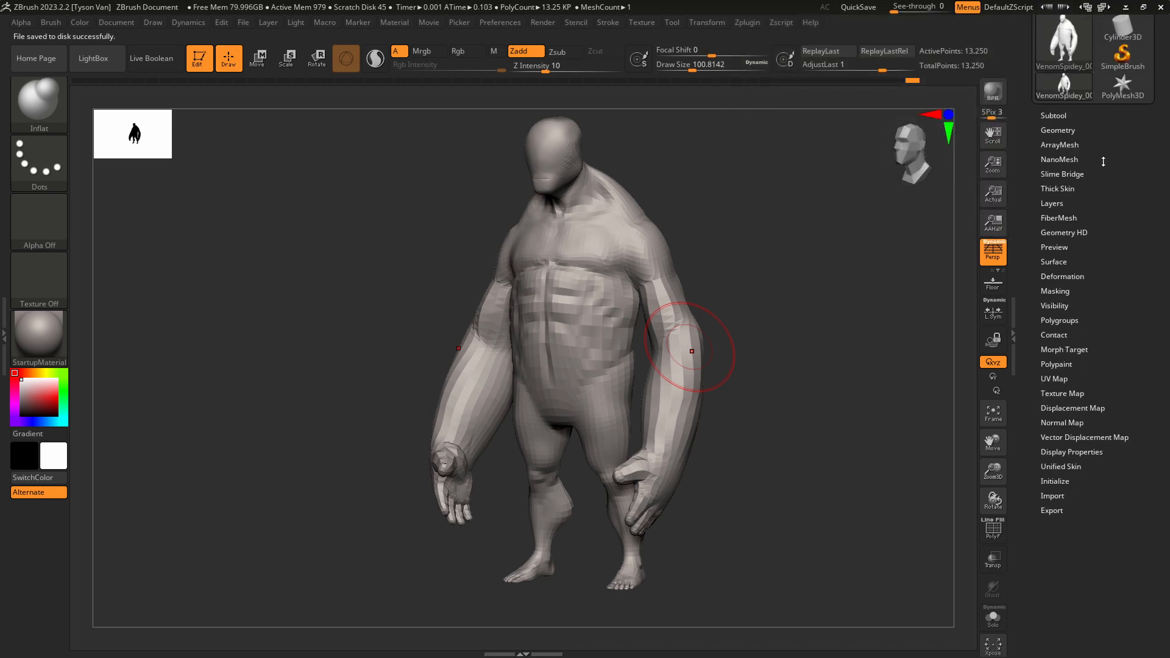
{"action": "left_click", "coordinate": [1058, 129]}
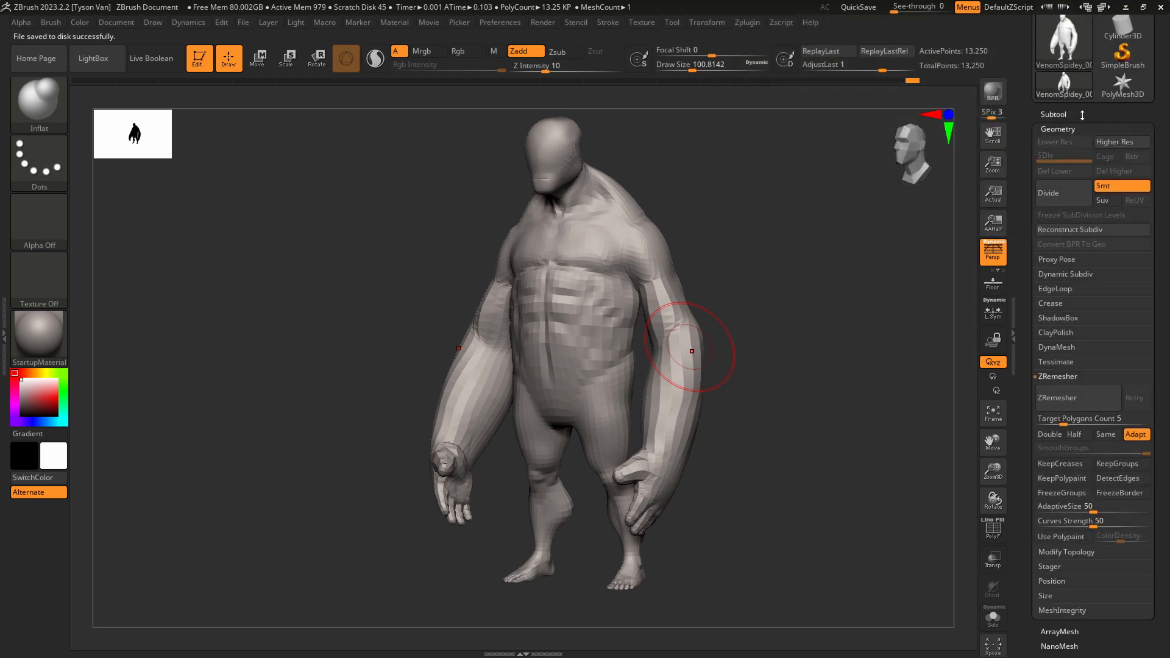
{"action": "scroll", "coordinate": [1082, 115], "scroll_direction": "up", "scroll_amount": 5}
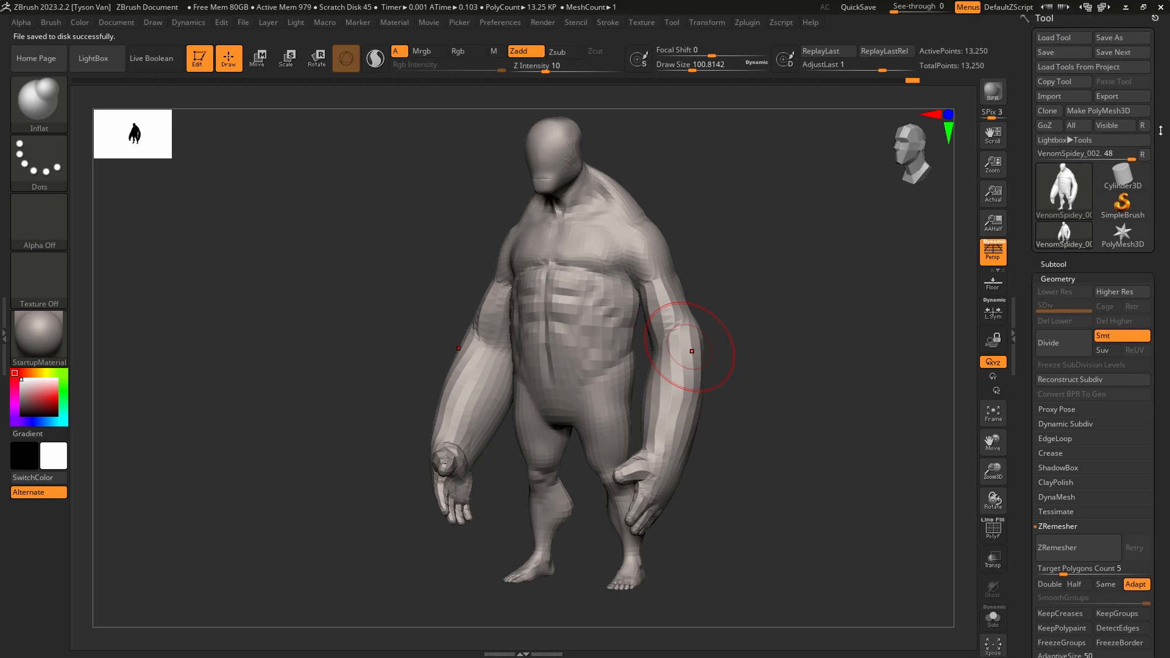
{"action": "mouse_move", "coordinate": [1160, 131]}
{"action": "left_mouse_down"}
{"action": "mouse_move", "coordinate": [1160, 66]}
{"action": "mouse_move", "coordinate": [1156, 216]}
{"action": "mouse_move", "coordinate": [1161, 25]}
{"action": "mouse_move", "coordinate": [1155, 128]}
{"action": "left_mouse_up"}
{"action": "left_click", "coordinate": [1086, 114]}
{"action": "left_click_drag", "start_coordinate": [1124, 218], "coordinate": [1106, 205]}
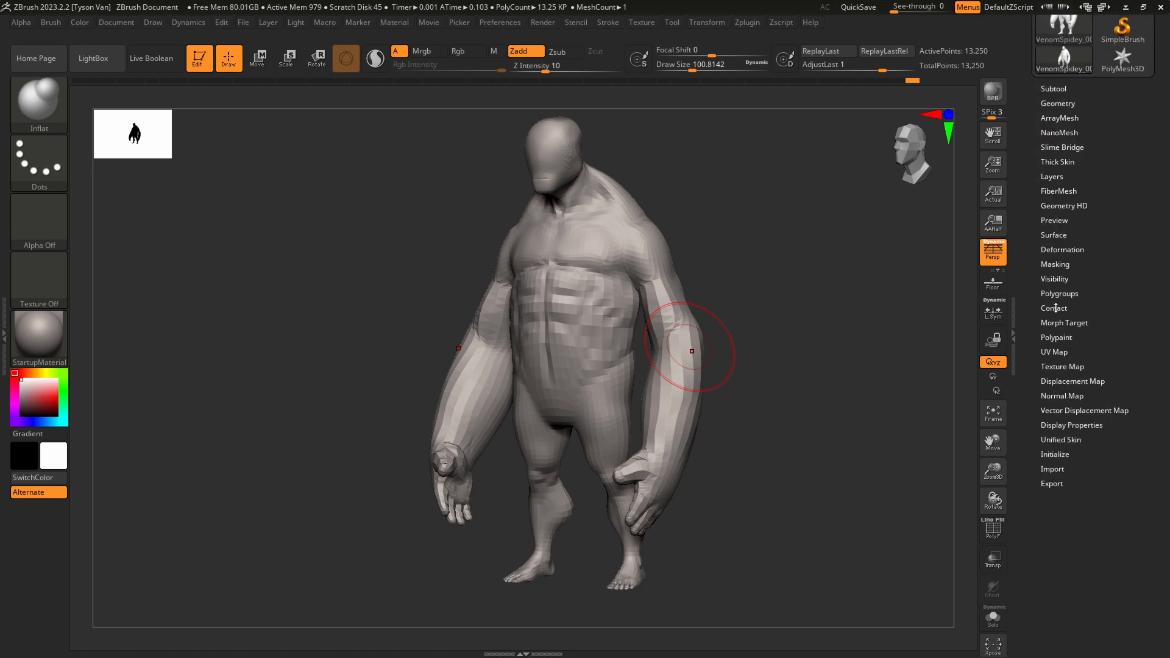
{"action": "left_click_drag", "start_coordinate": [1120, 130], "coordinate": [1102, 170]}
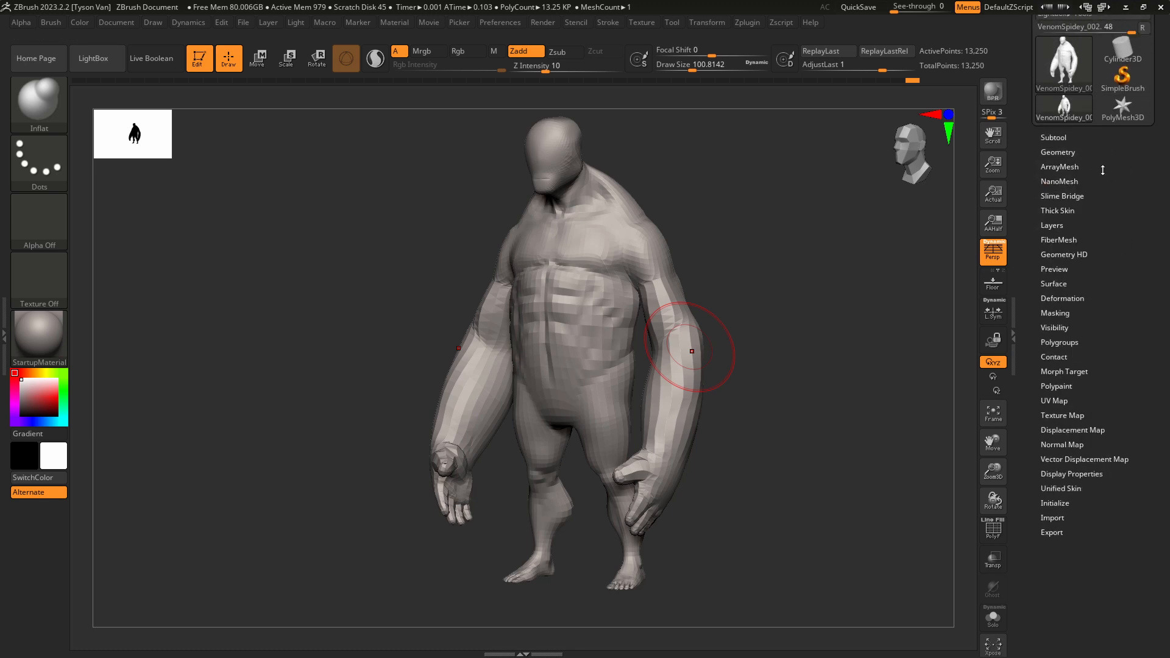
{"action": "left_click", "coordinate": [1057, 152]}
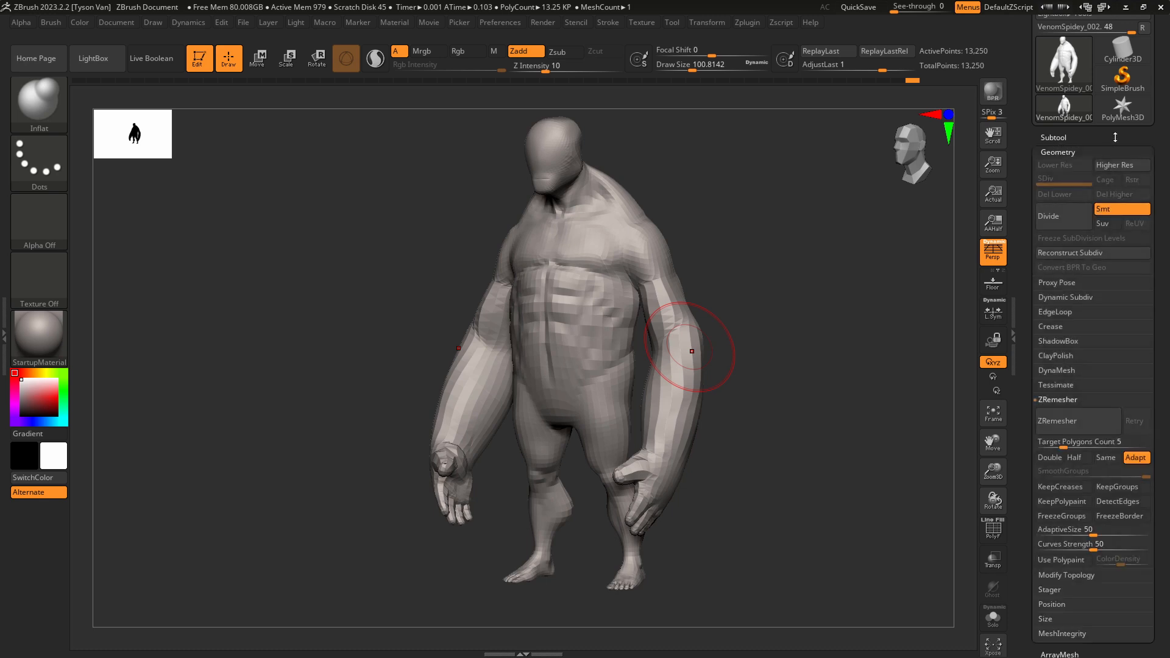
{"action": "left_click_drag", "start_coordinate": [1083, 137], "coordinate": [1083, 125]}
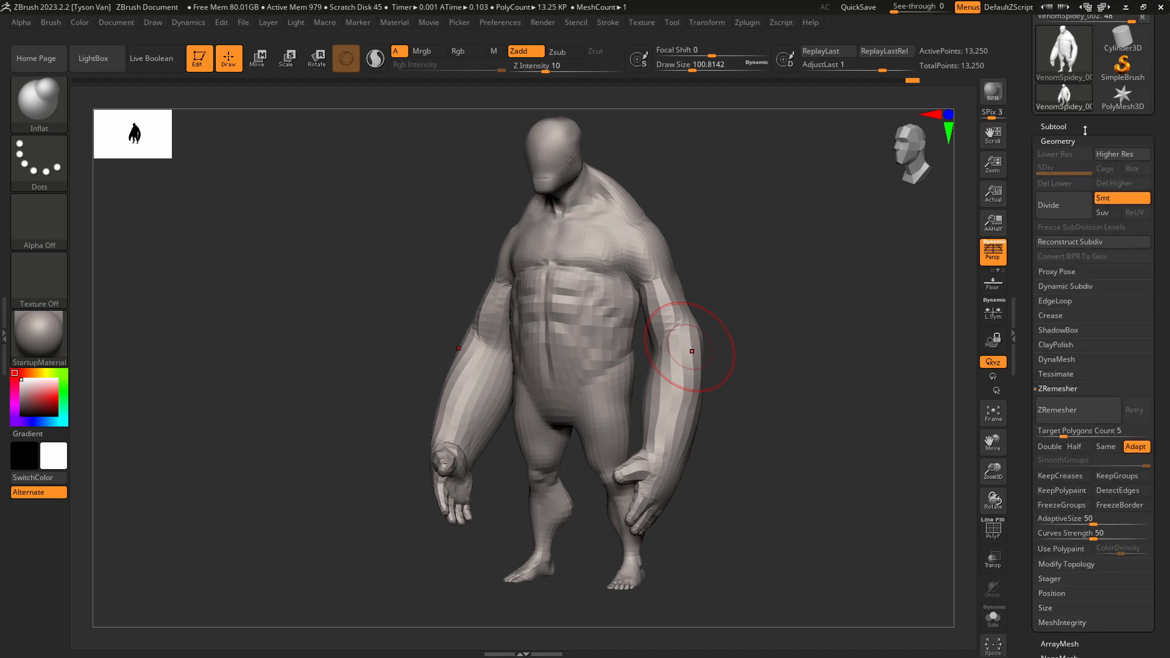
{"action": "left_click_drag", "start_coordinate": [1154, 301], "coordinate": [1154, 280]}
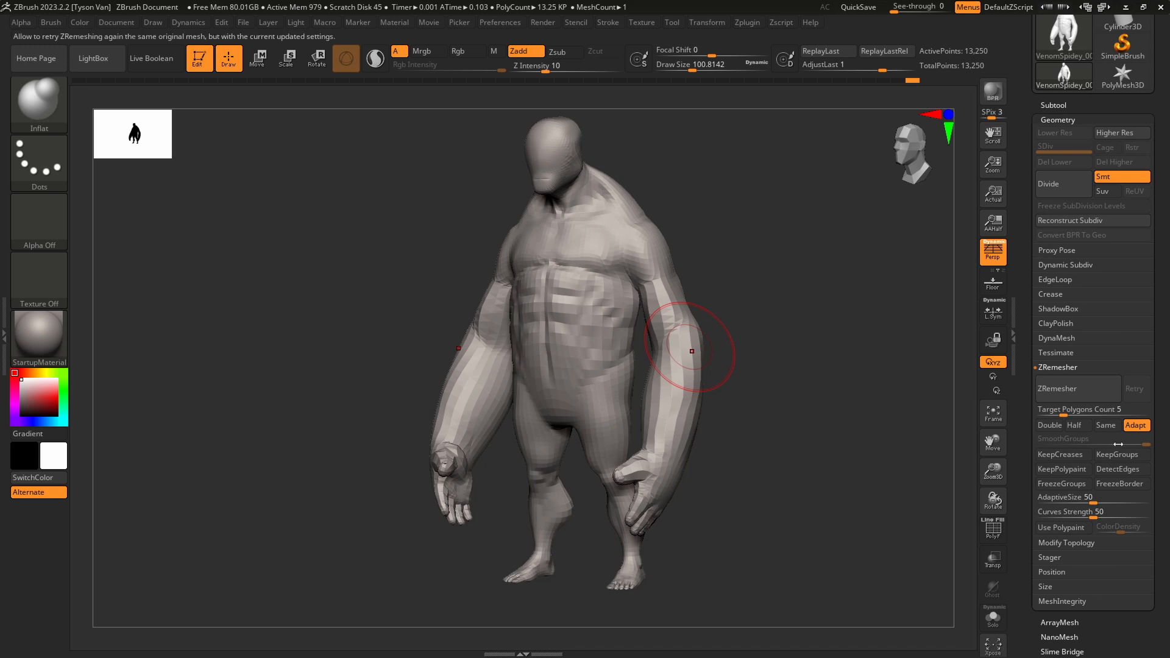
{"action": "left_click_drag", "start_coordinate": [1081, 99], "coordinate": [1071, 129]}
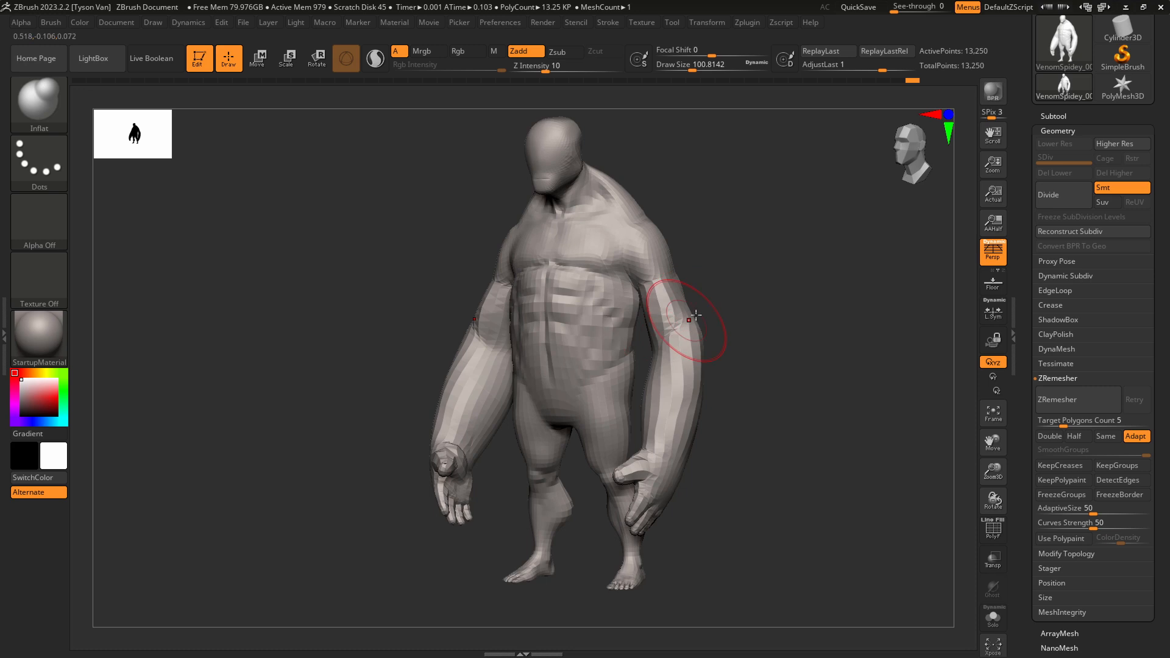
Subdivide the figure's mesh twice, up to subdivision level 3.
{"action": "left_click", "coordinate": [1057, 196]}
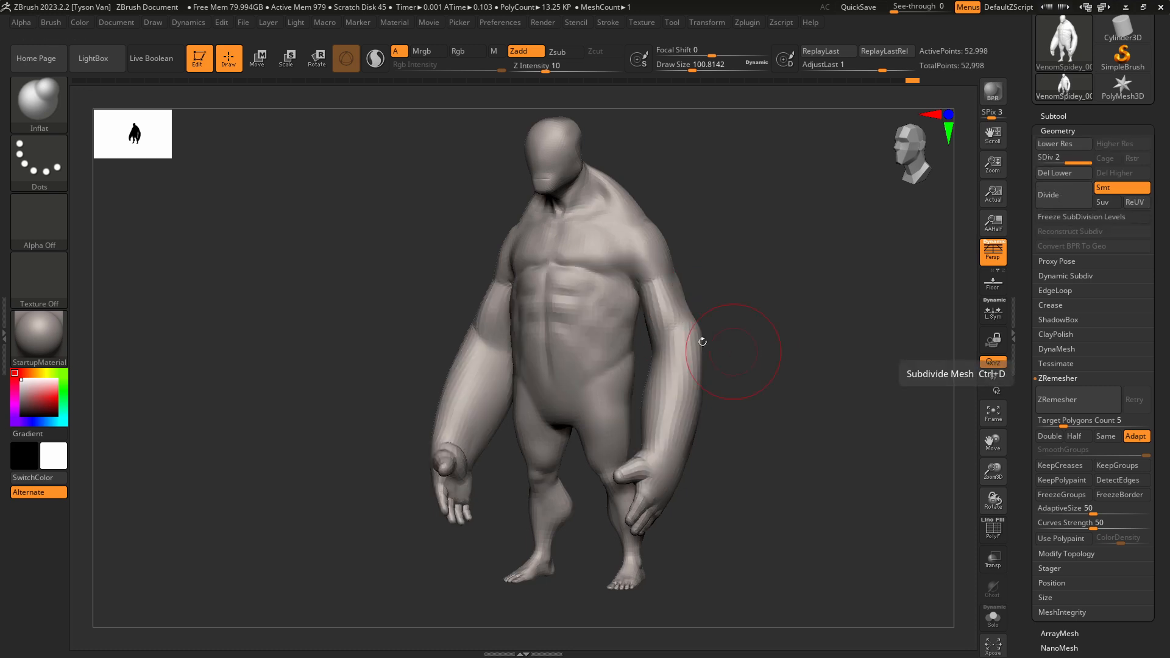
{"action": "right_click_drag", "start_coordinate": [666, 308], "coordinate": [673, 305], "text": "ctrl"}
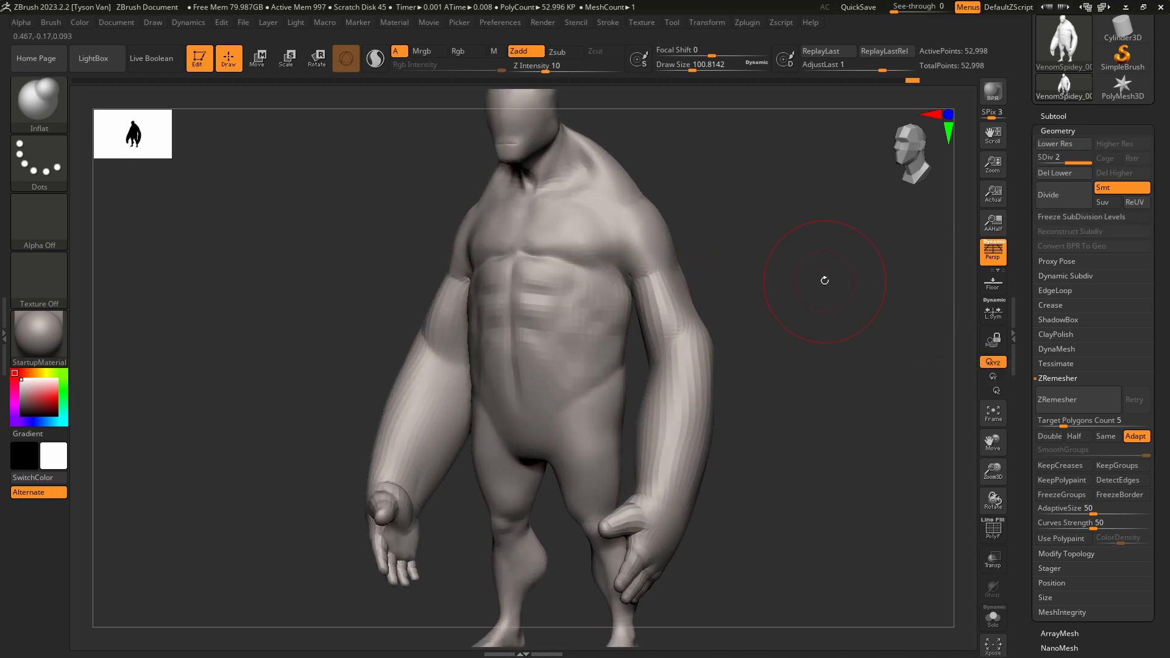
{"action": "left_click", "coordinate": [1061, 195]}
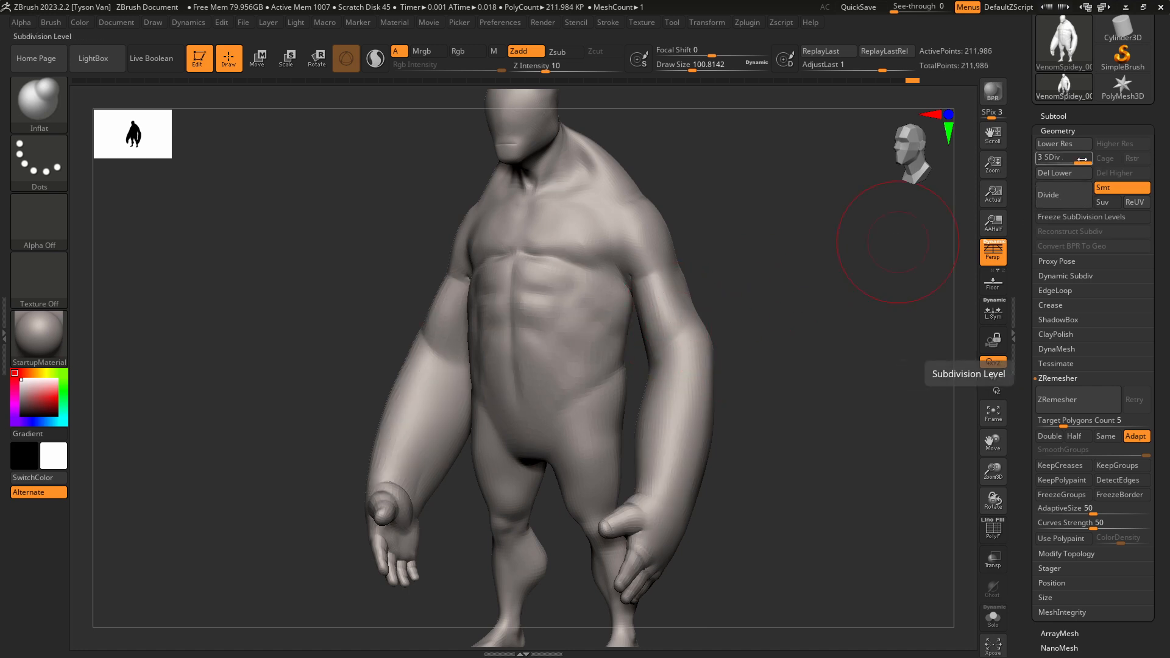
Compare the arm and torso forms at subdivision levels 1 and 3, ending on level 3.
{"action": "mouse_move", "coordinate": [1082, 159]}
{"action": "left_mouse_down"}
{"action": "mouse_move", "coordinate": [1034, 158]}
{"action": "mouse_move", "coordinate": [1100, 159]}
{"action": "left_mouse_up"}
{"action": "left_click", "coordinate": [1050, 160]}
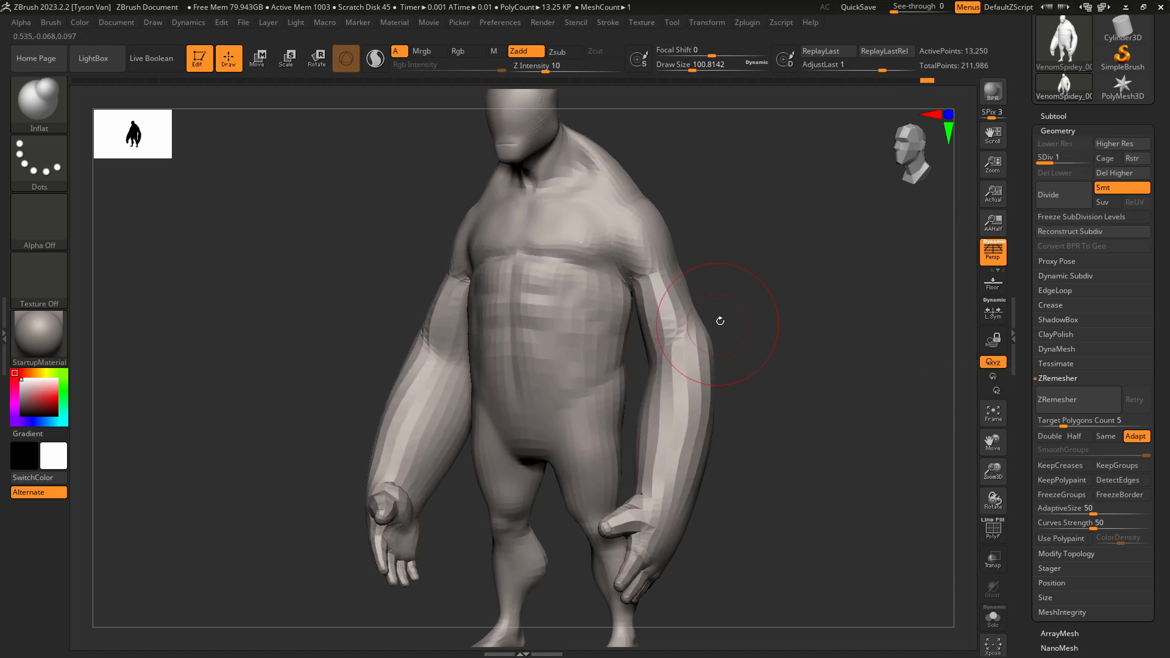
{"action": "left_click_drag", "start_coordinate": [718, 323], "coordinate": [669, 349], "text": "alt"}
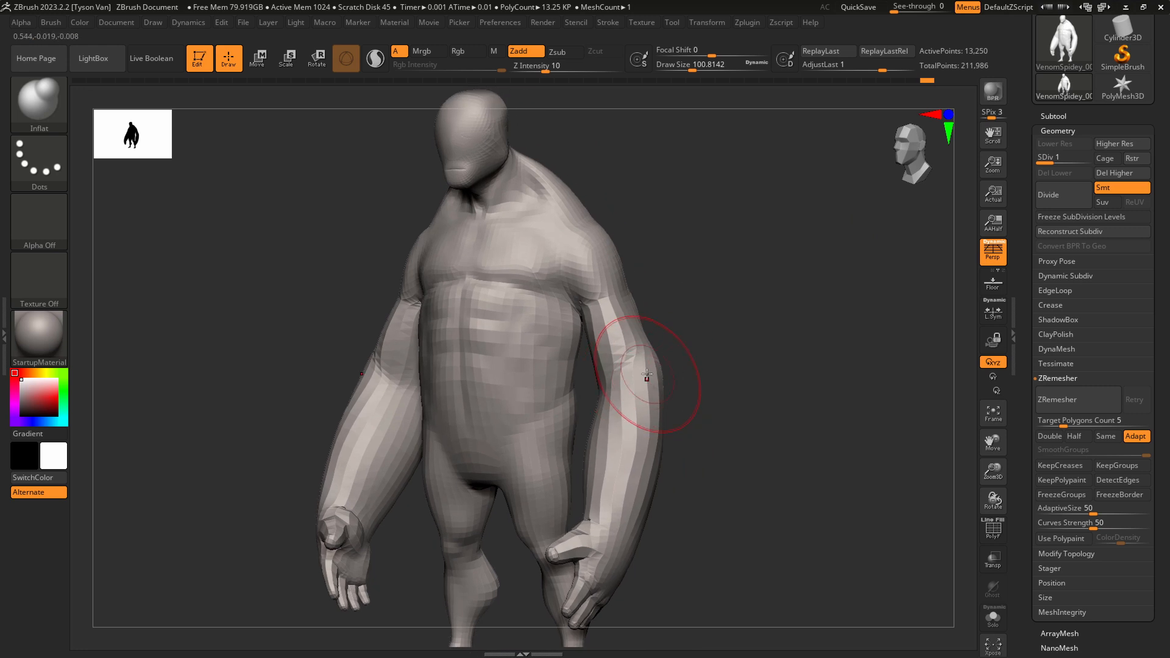
{"action": "key", "text": "d"}
{"action": "key", "text": "d"}
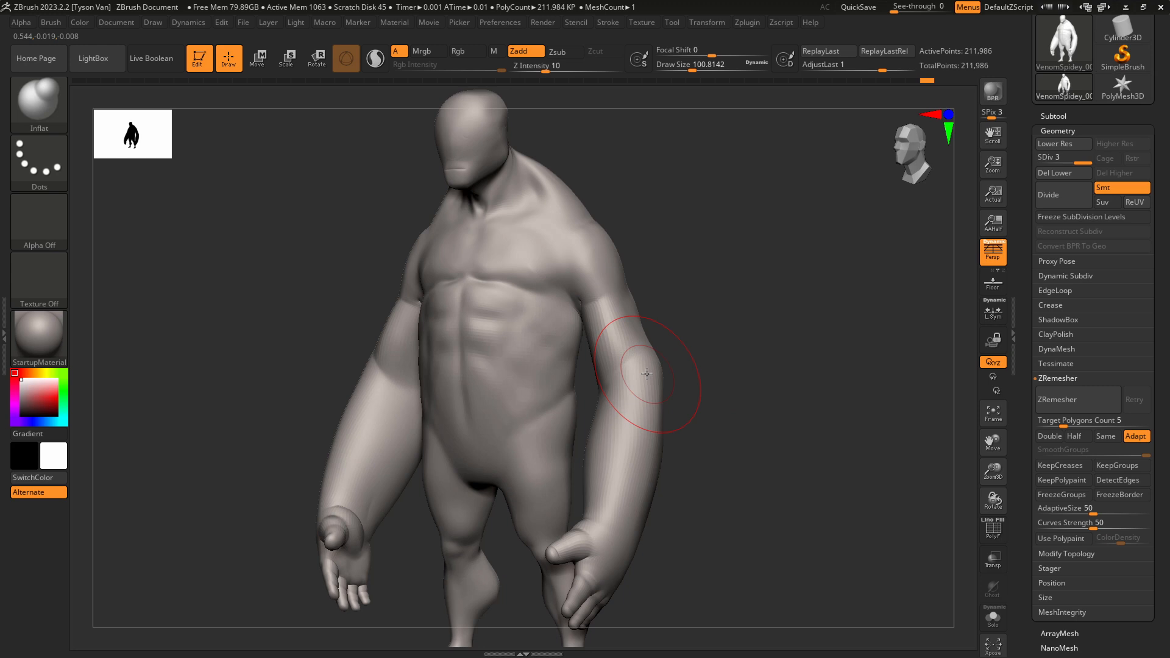
{"action": "key", "text": "shift"}
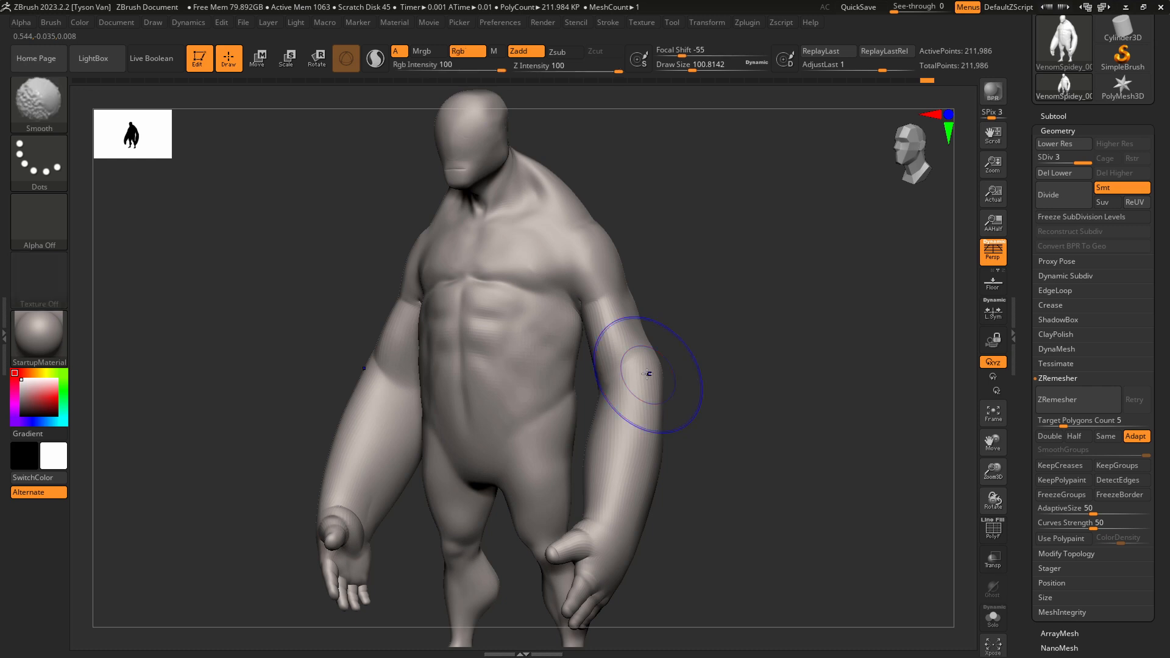
{"action": "key", "text": "shift+d"}
{"action": "key", "text": "shift+d"}
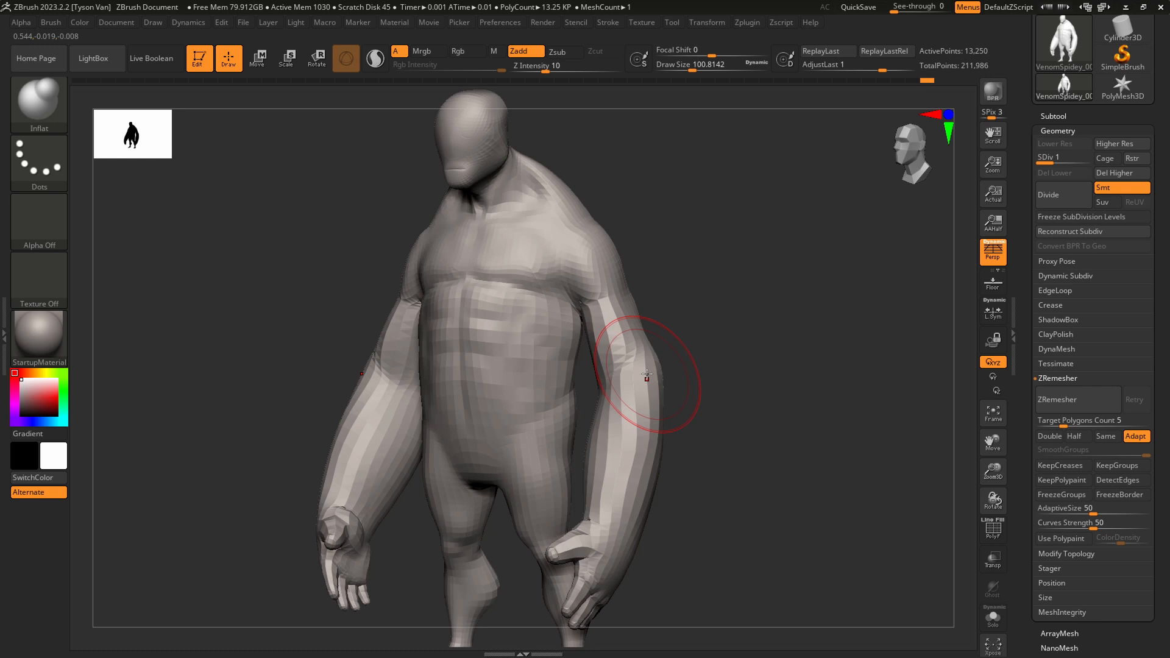
{"action": "left_click_drag", "start_coordinate": [677, 394], "coordinate": [673, 390]}
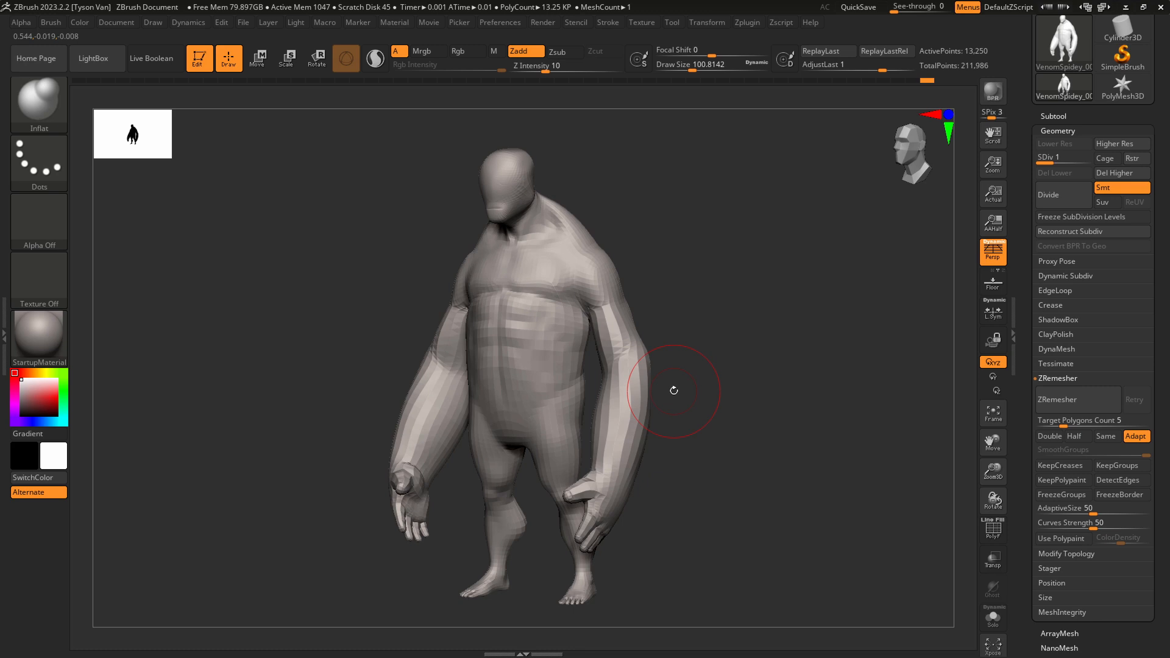
{"action": "key", "text": "d"}
{"action": "key", "text": "d"}
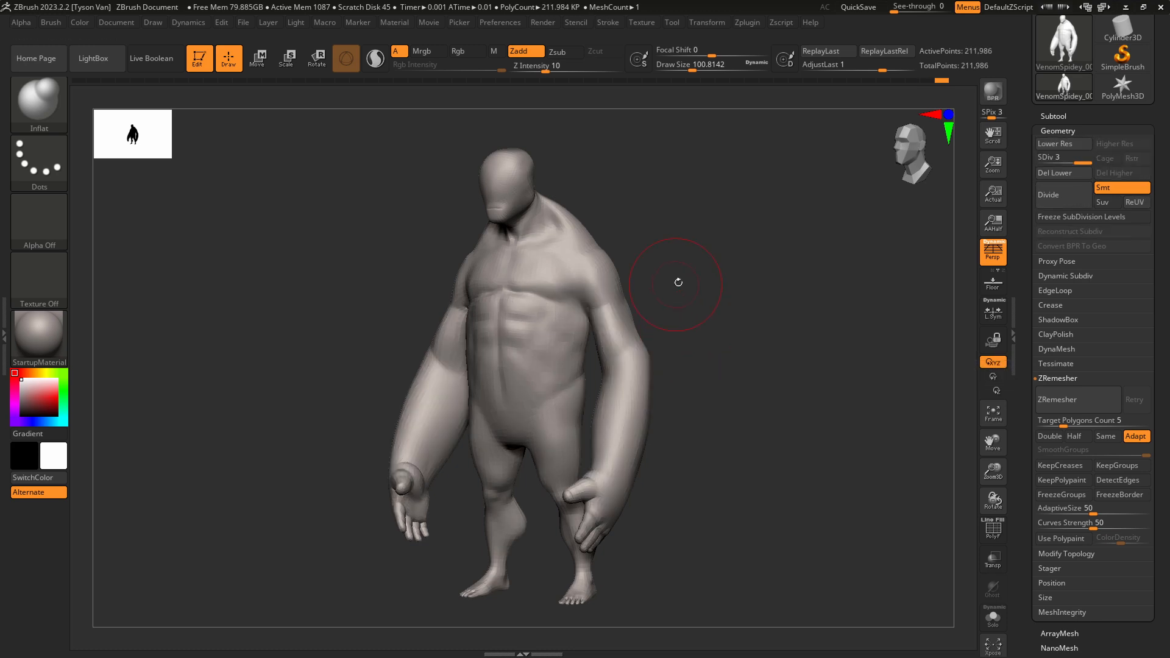
Subdivide the figure's mesh once more, up to subdivision level 4.
{"action": "key", "text": "ctrl"}
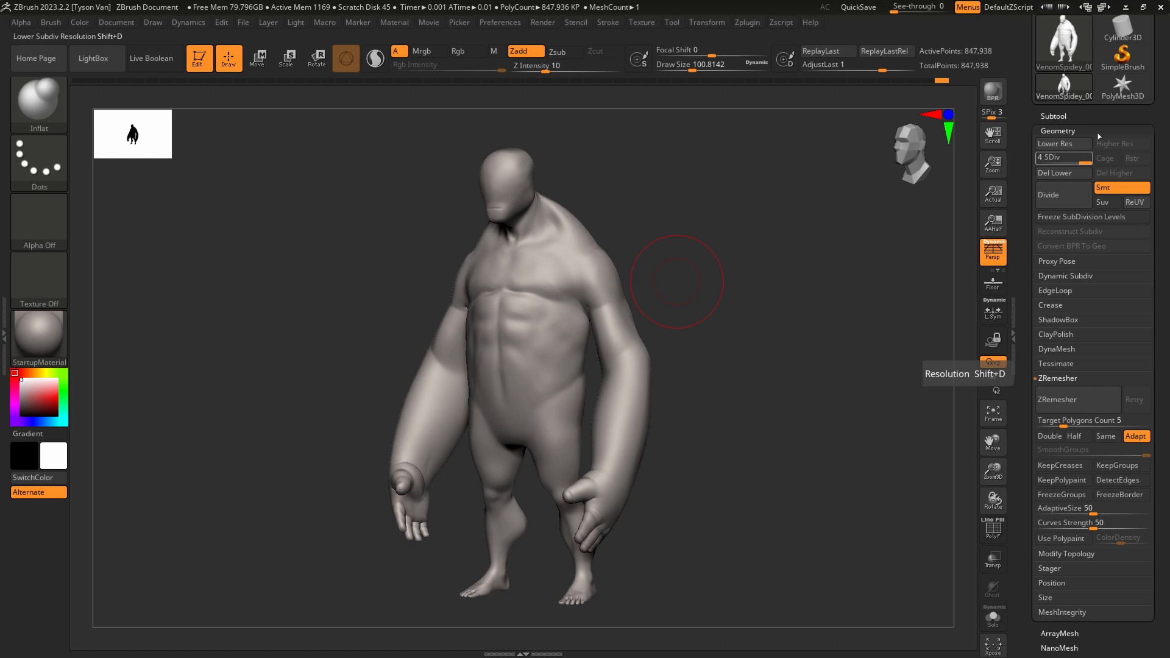
{"action": "left_click_drag", "start_coordinate": [1104, 116], "coordinate": [1104, 157]}
{"action": "left_click_drag", "start_coordinate": [1152, 113], "coordinate": [1153, 146]}
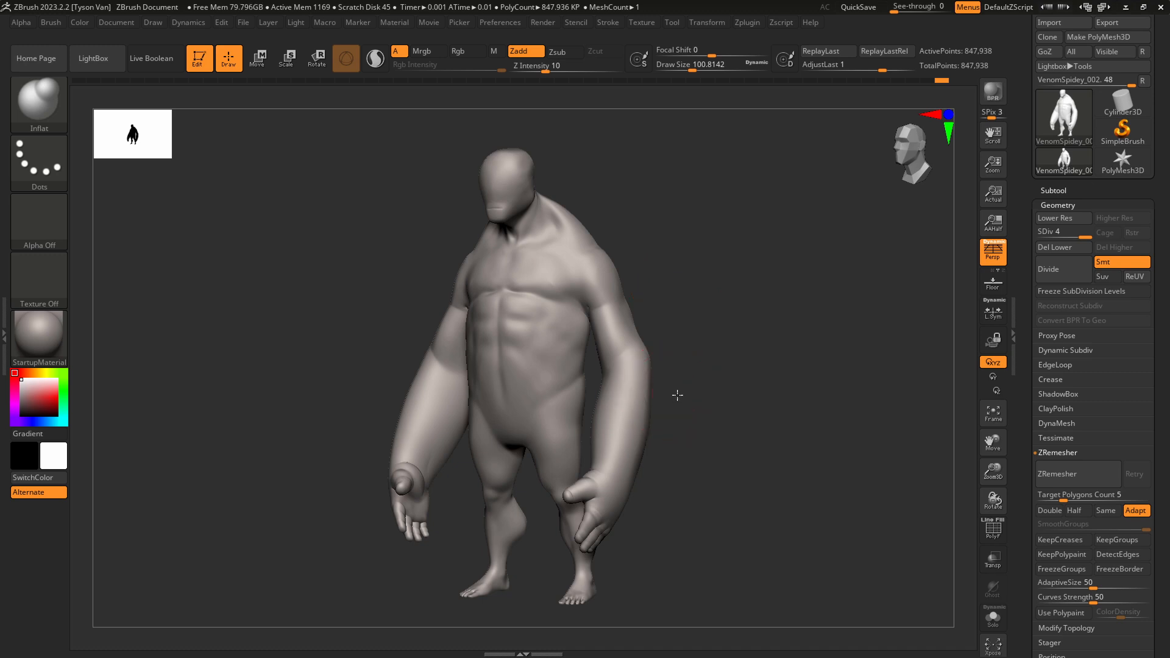
{"action": "mouse_move", "coordinate": [678, 394]}
{"action": "left_mouse_down"}
{"action": "mouse_move", "coordinate": [684, 404]}
{"action": "mouse_move", "coordinate": [653, 376]}
{"action": "left_mouse_up"}
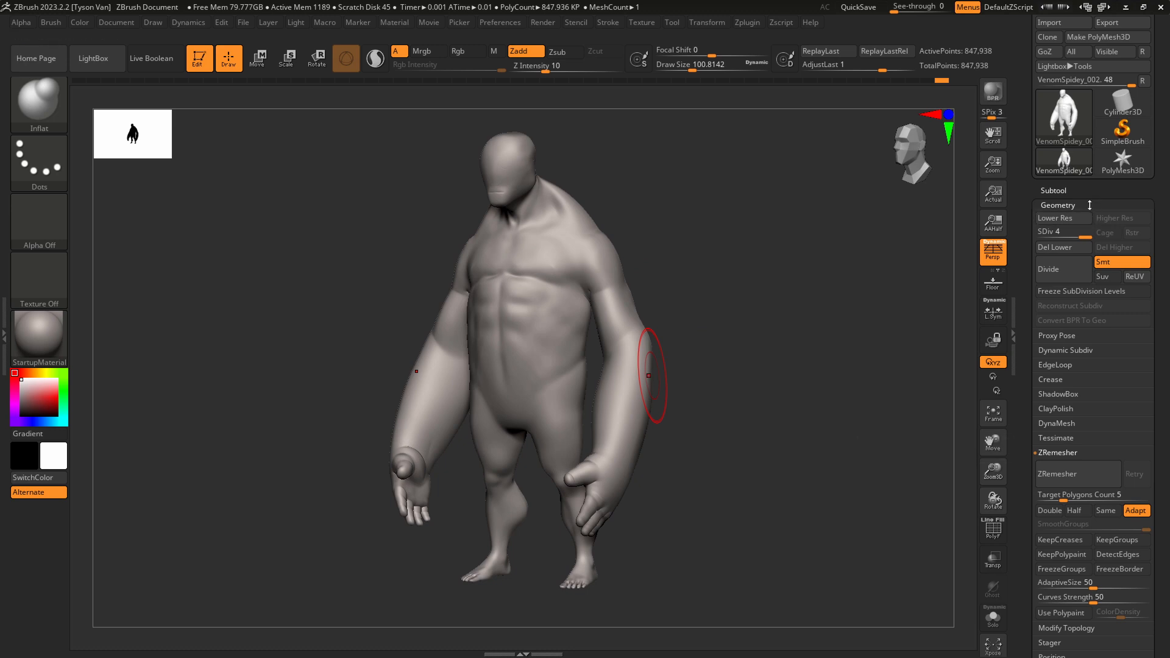
{"action": "left_click_drag", "start_coordinate": [1094, 188], "coordinate": [1094, 172]}
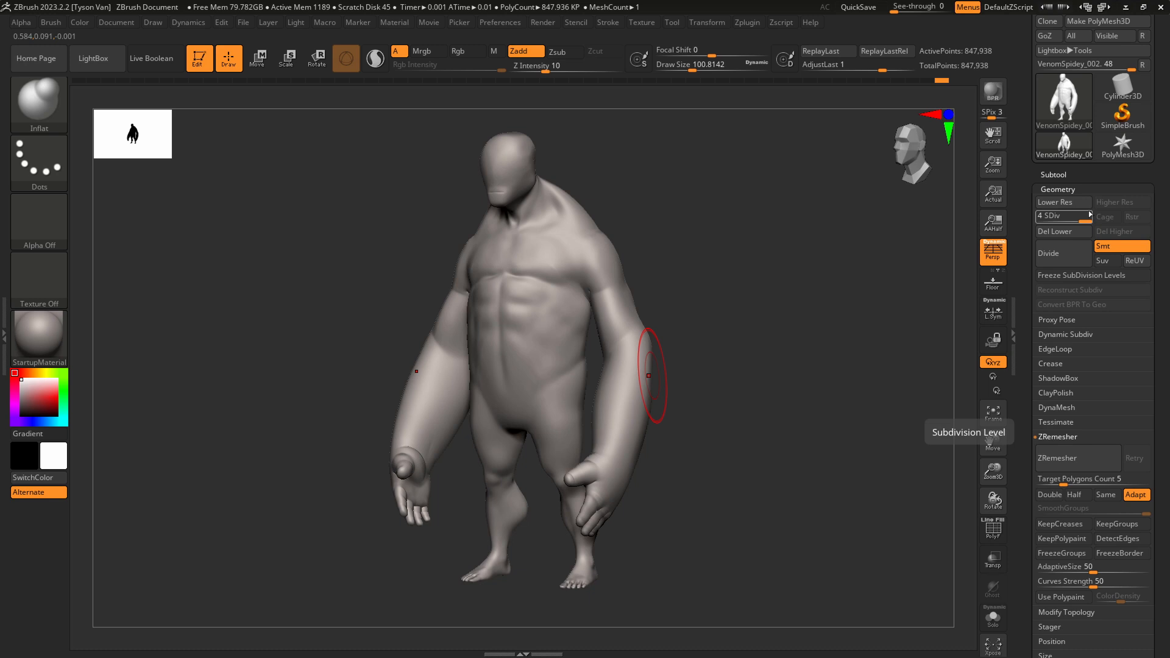
{"action": "left_click_drag", "start_coordinate": [1108, 164], "coordinate": [1100, 154]}
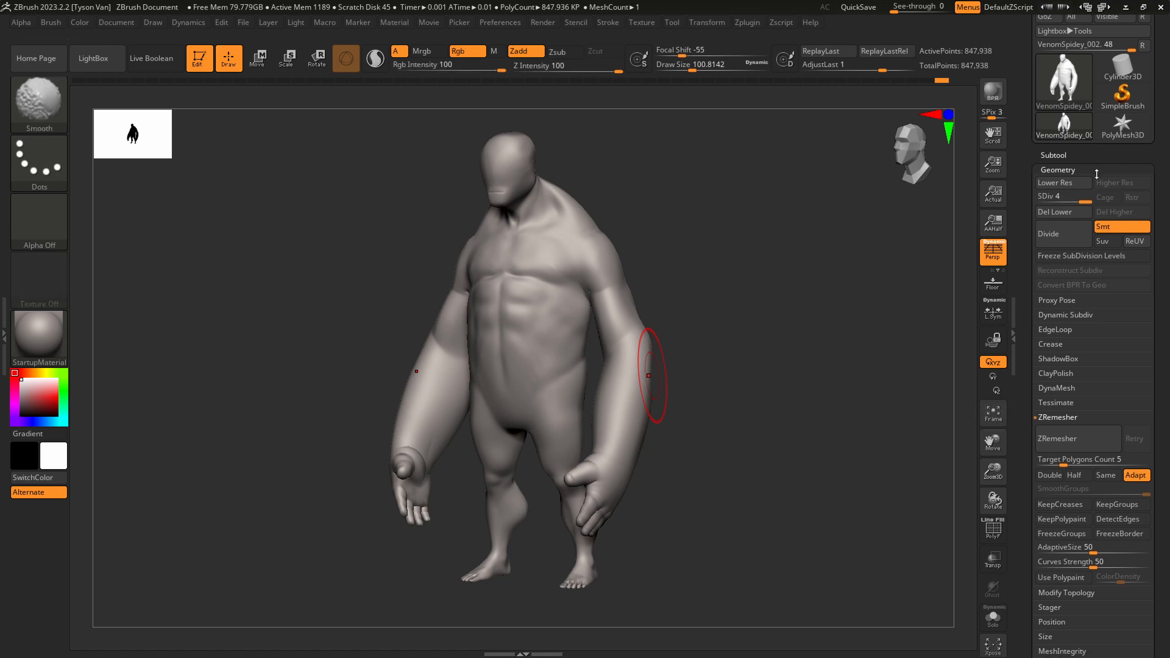
Set the figure's mesh to subdivision level 3 for sculpting the upper body.
{"action": "key", "text": "shift+d"}
{"action": "key", "text": "shift+d"}
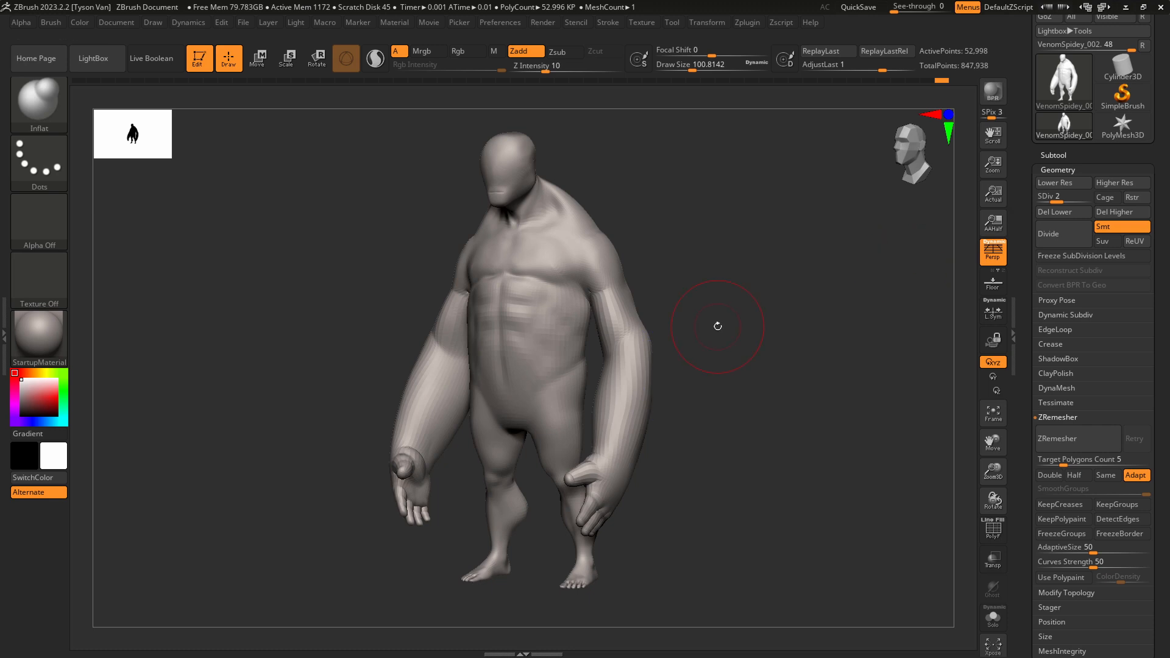
{"action": "key", "text": "d"}
{"action": "right_click_drag", "start_coordinate": [591, 281], "coordinate": [580, 251], "text": "ctrl"}
Choose the DamStandard brush and reduce its draw size to about 59.
{"action": "key", "text": "b"}
{"action": "key", "text": "c"}
{"action": "key", "text": "b"}
{"action": "key", "text": "b"}
{"action": "key", "text": "d"}
{"action": "key", "text": "s"}
{"action": "key", "text": "s"}
{"action": "left_click_drag", "start_coordinate": [580, 251], "coordinate": [556, 237]}
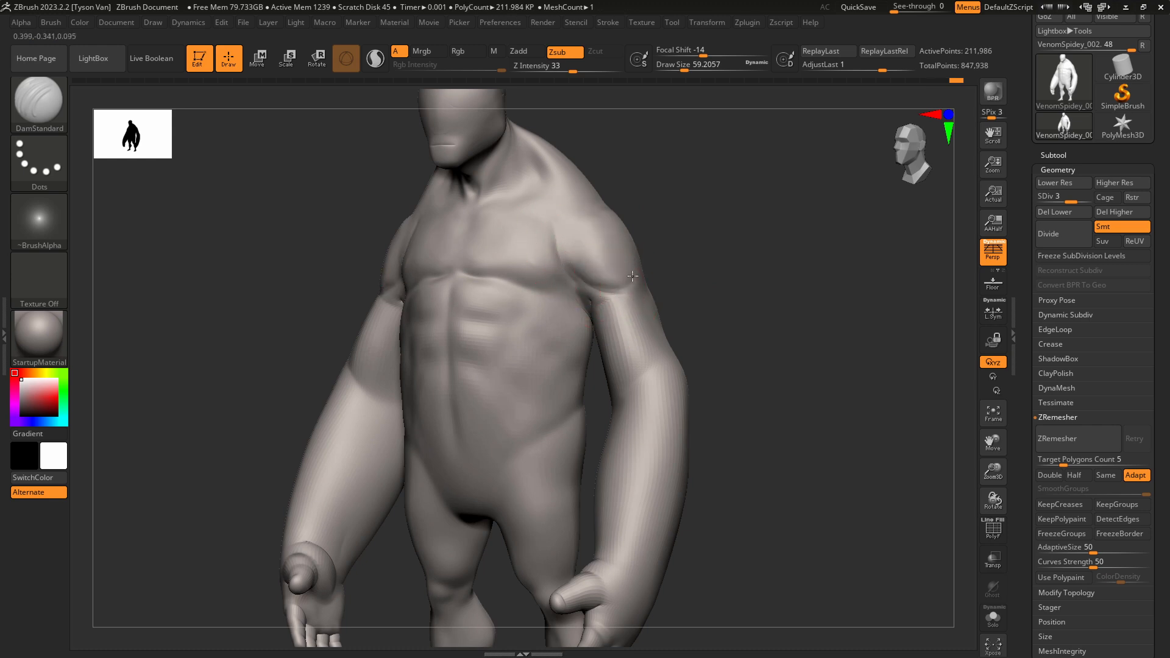
{"action": "key", "text": "shift"}
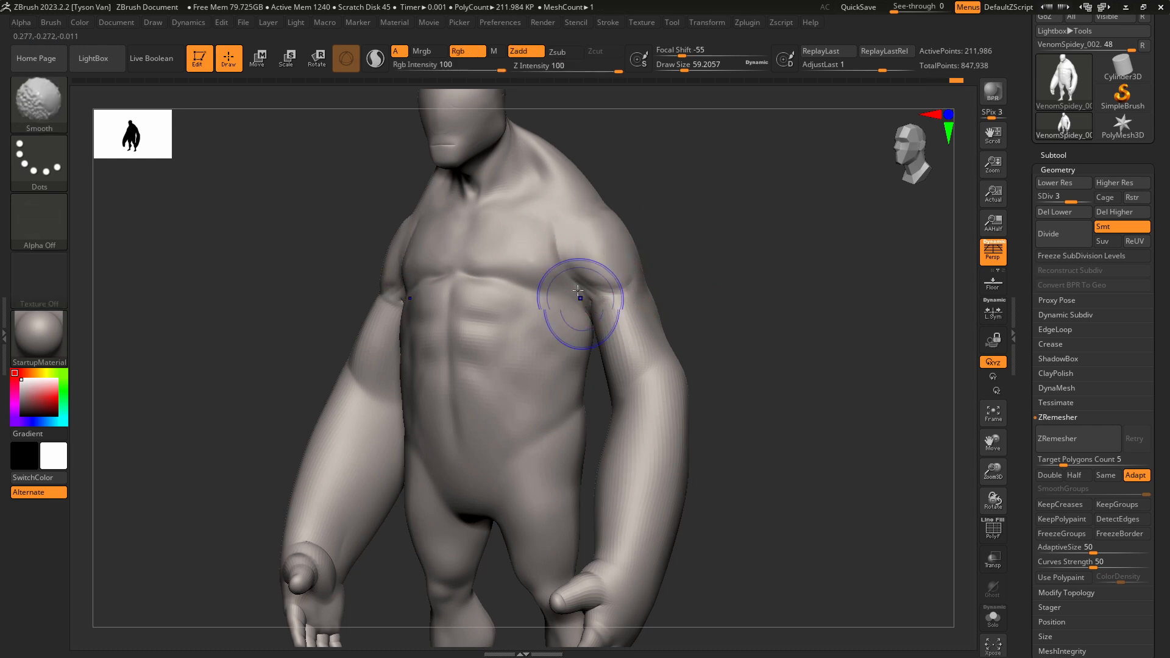
{"action": "key", "text": "f"}
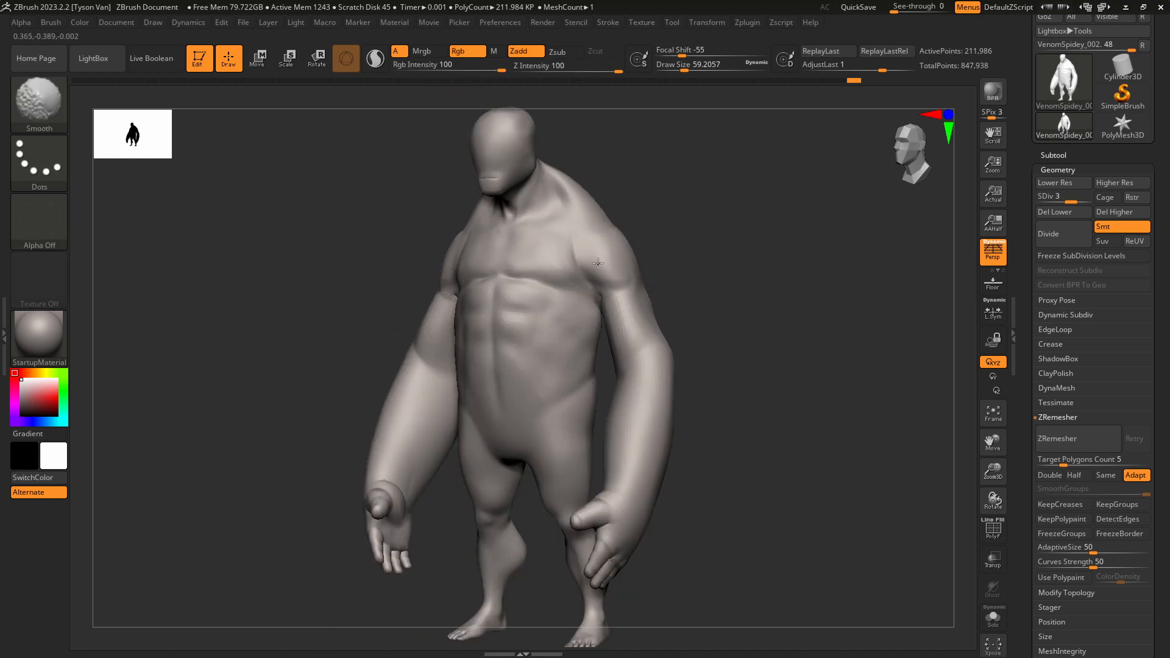
{"action": "right_click_drag", "start_coordinate": [585, 248], "coordinate": [589, 242]}
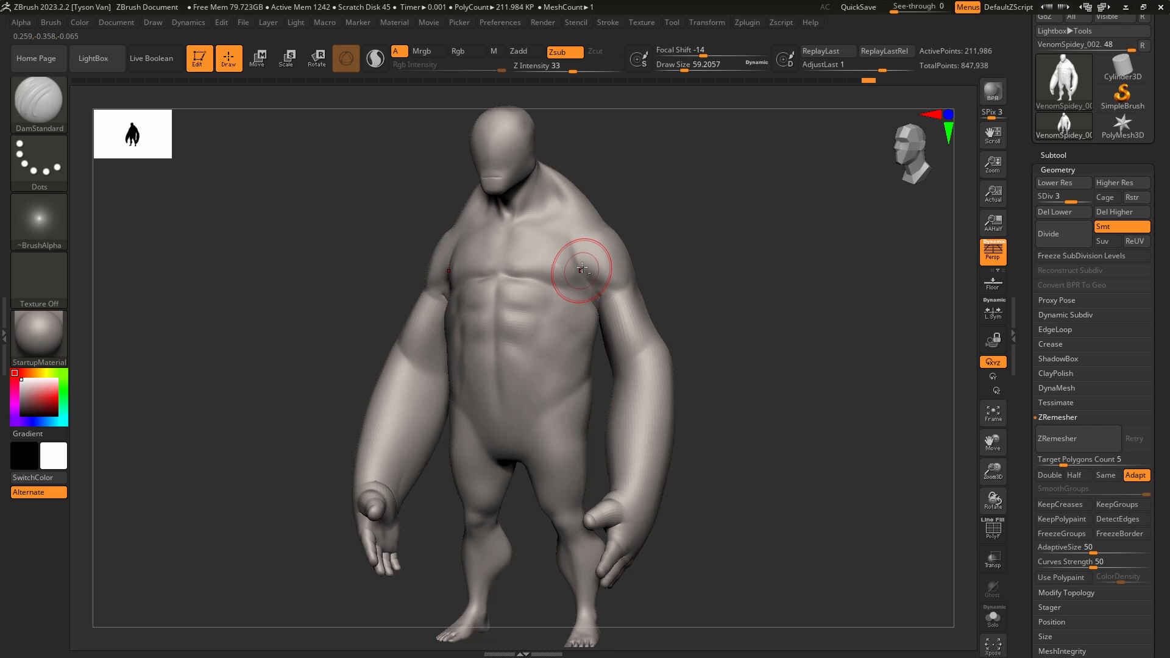
Switch to Chrome and look through the "anatomized" Pinterest board for muscle anatomy references.
{"action": "key", "text": "alt+Tab"}
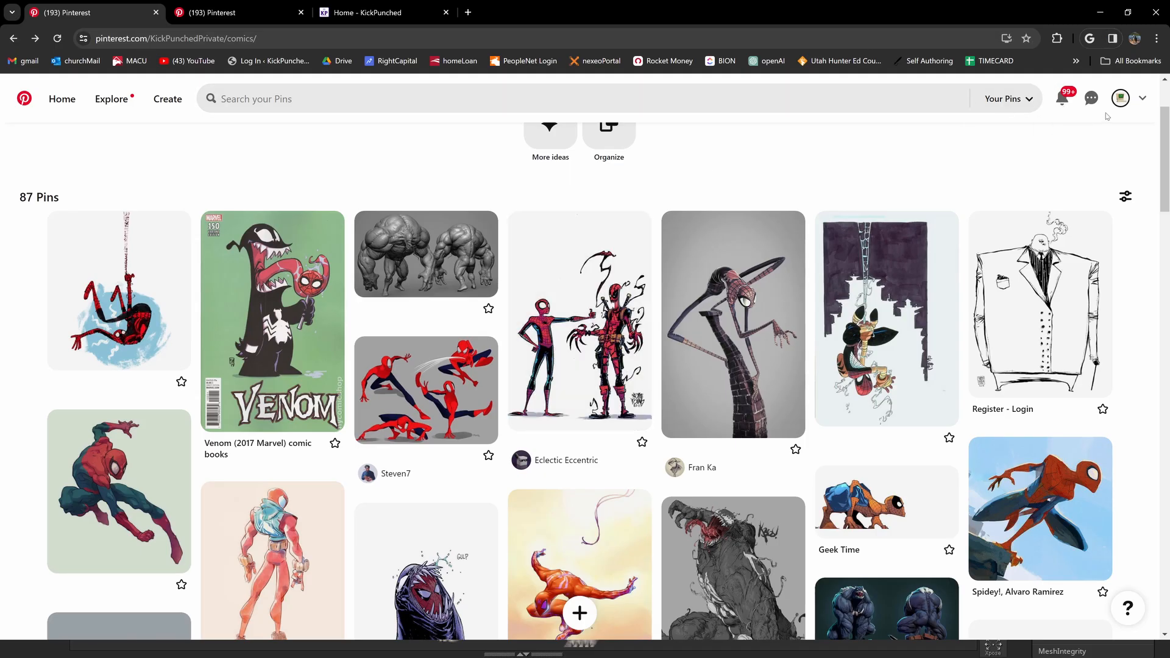
{"action": "left_click", "coordinate": [214, 12]}
{"action": "scroll", "coordinate": [314, 261], "scroll_direction": "up", "scroll_amount": 1}
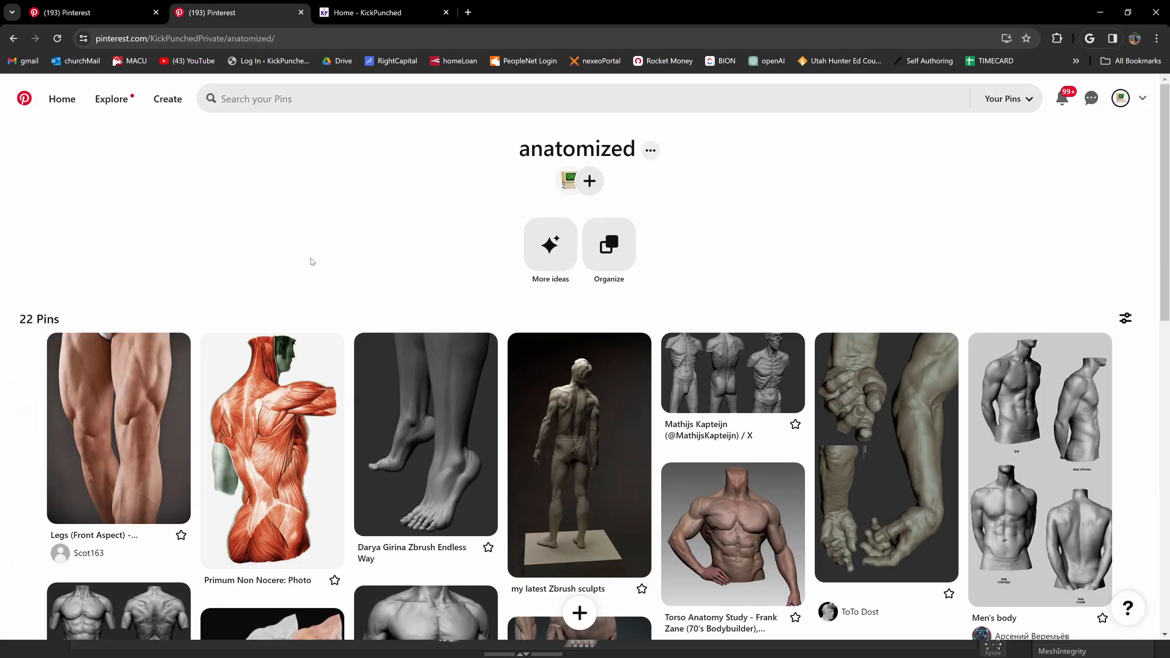
{"action": "scroll", "coordinate": [313, 262], "scroll_direction": "down", "scroll_amount": 3}
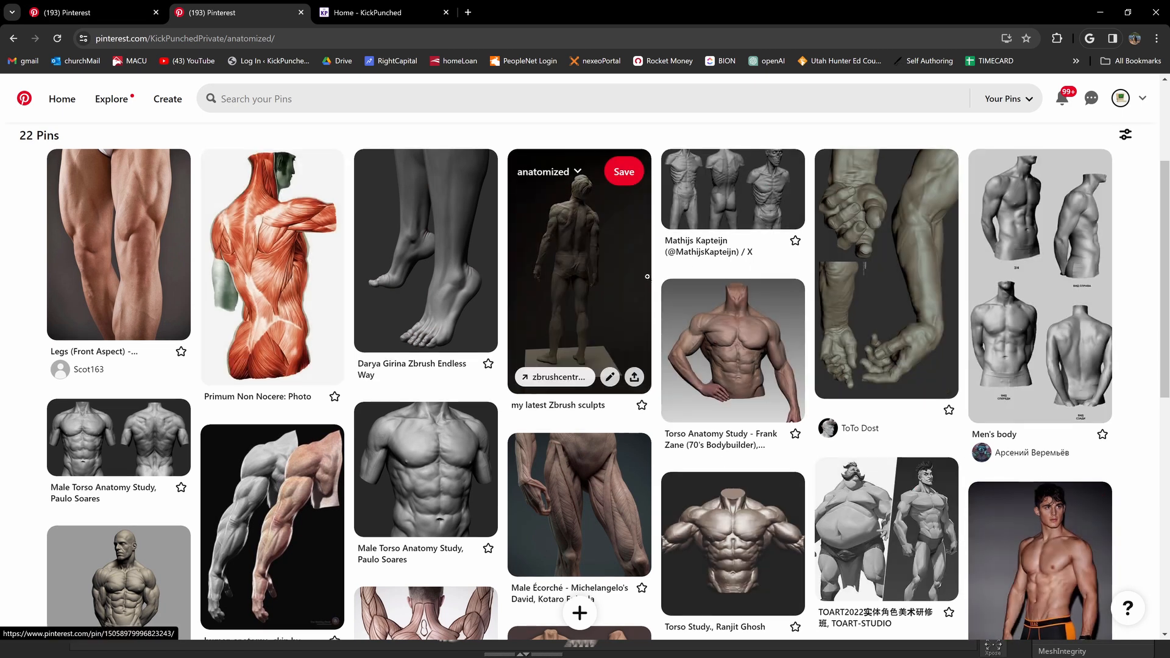
{"action": "scroll", "coordinate": [647, 277], "scroll_direction": "down", "scroll_amount": 4}
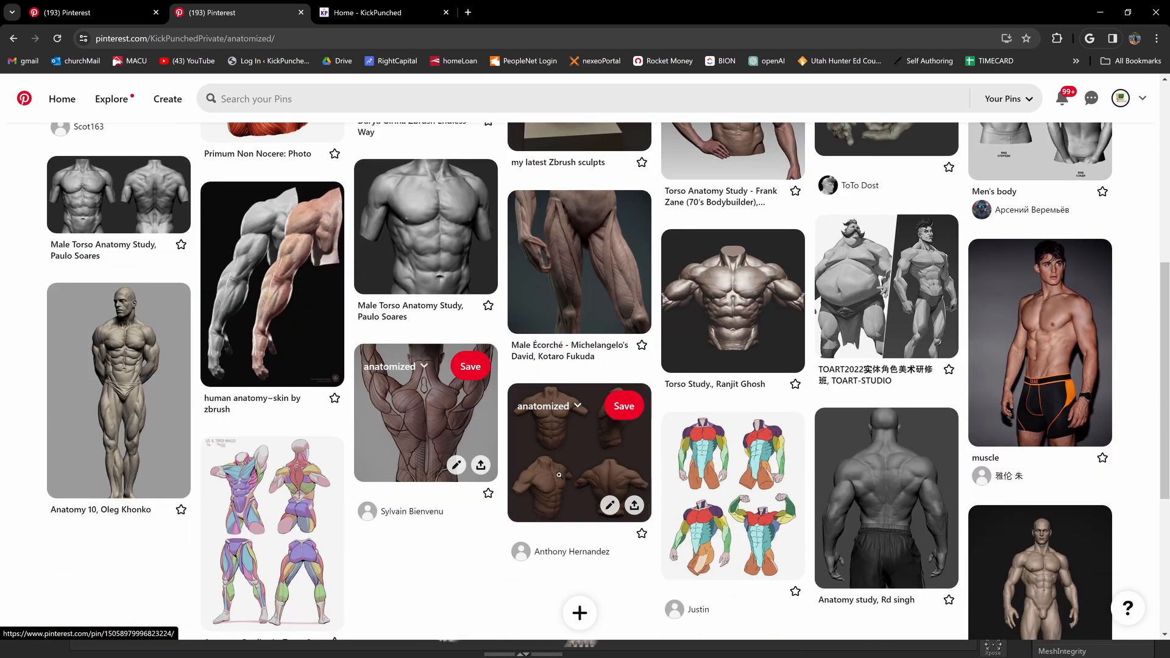
{"action": "scroll", "coordinate": [559, 475], "scroll_direction": "up", "scroll_amount": 6}
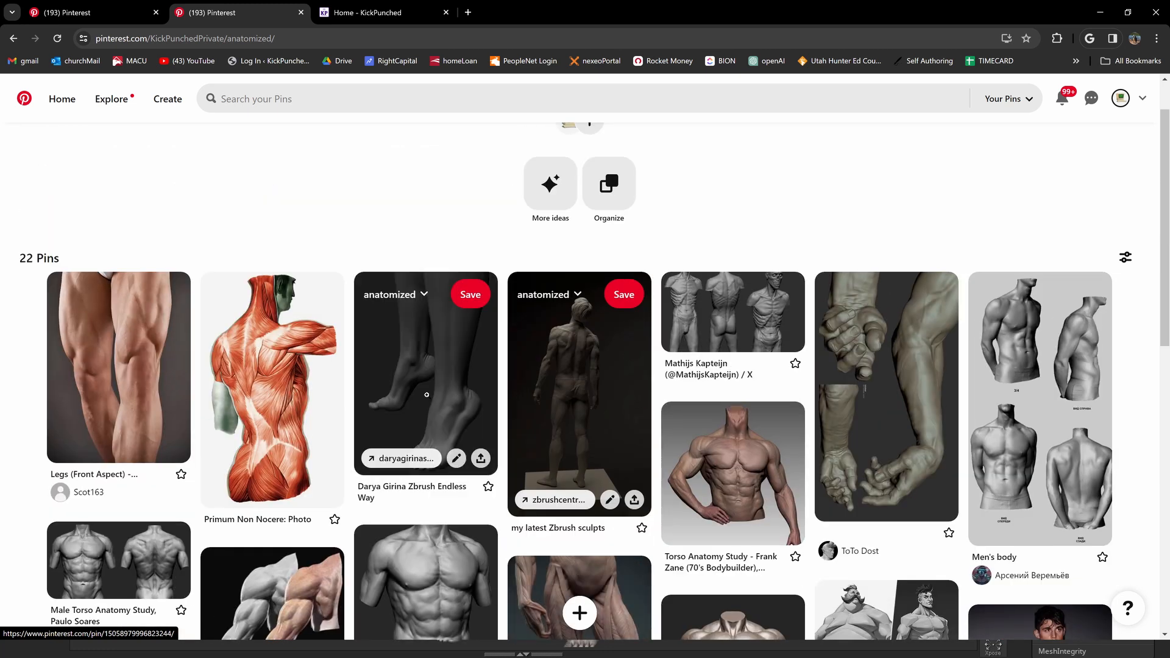
Examine the board's back-muscle illustration, the three-torso sculpt pin and a related gaunt figure sculpt, returning to the board.
{"action": "left_click", "coordinate": [281, 389]}
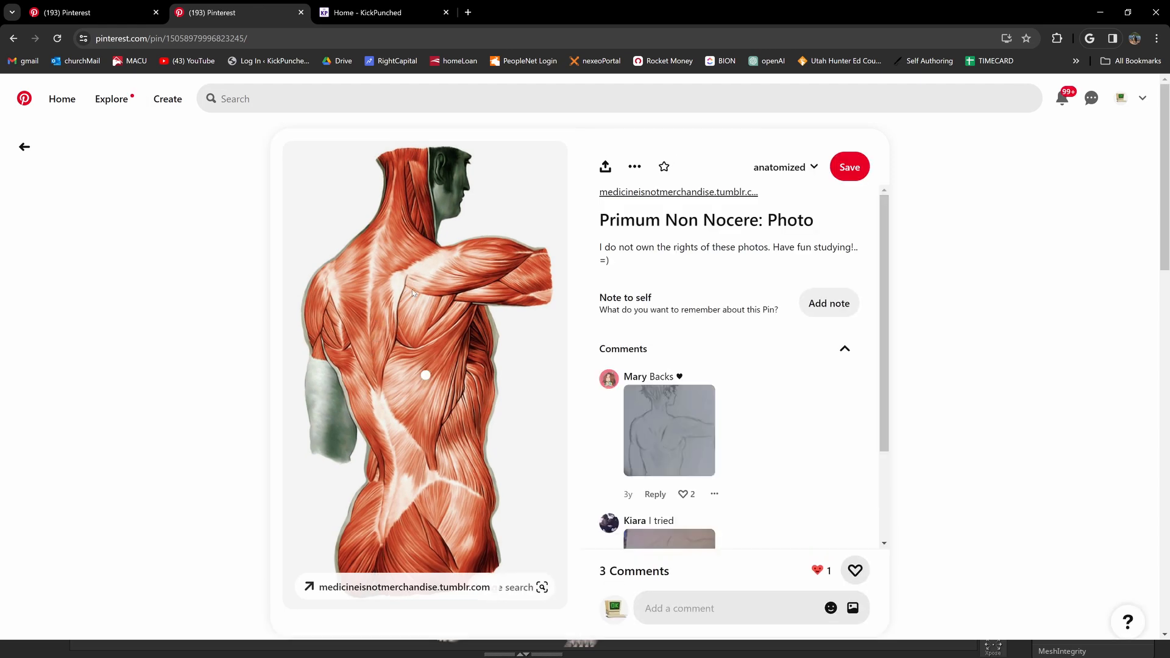
{"action": "left_click", "coordinate": [13, 38]}
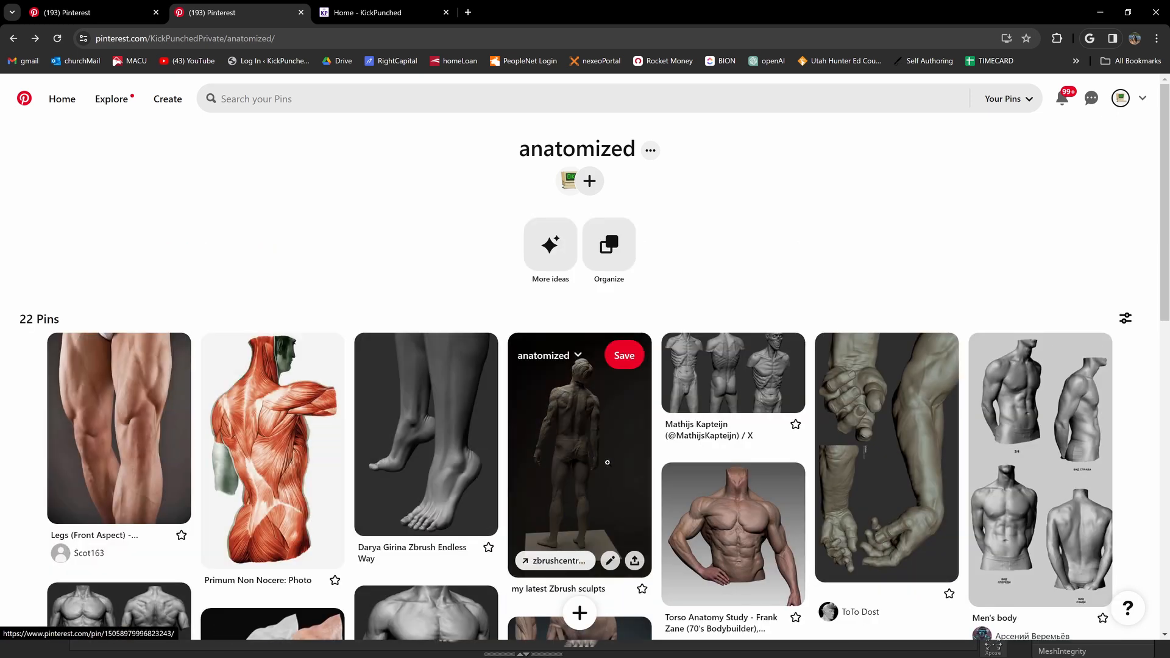
{"action": "left_click", "coordinate": [727, 388]}
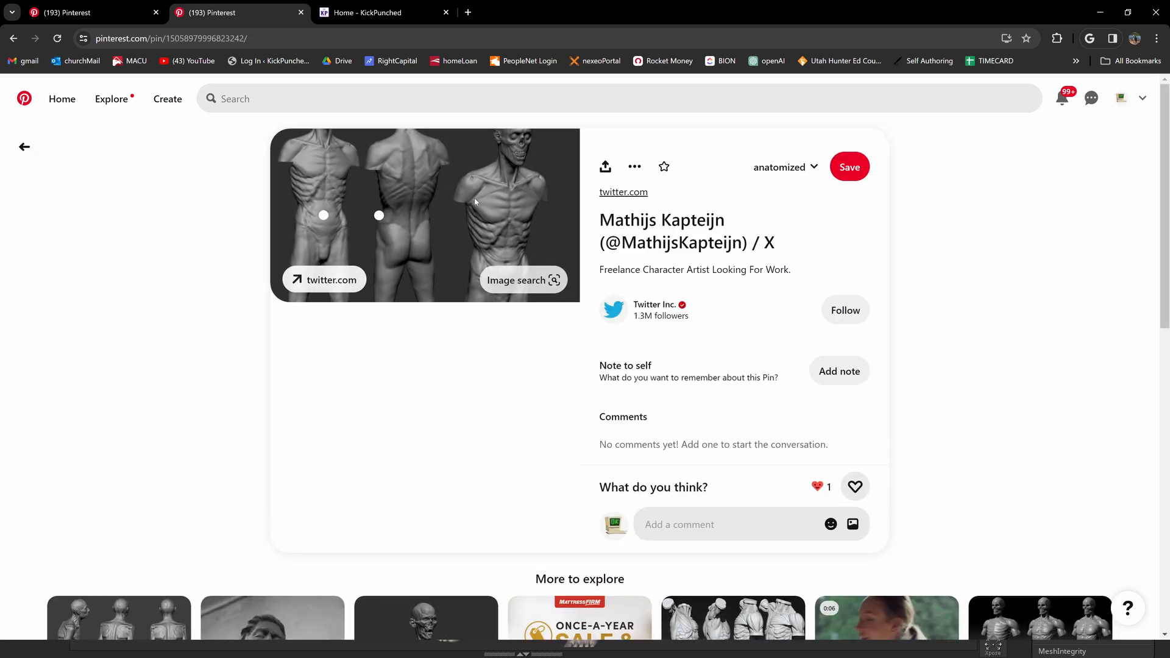
{"action": "scroll", "coordinate": [396, 352], "scroll_direction": "down", "scroll_amount": 4}
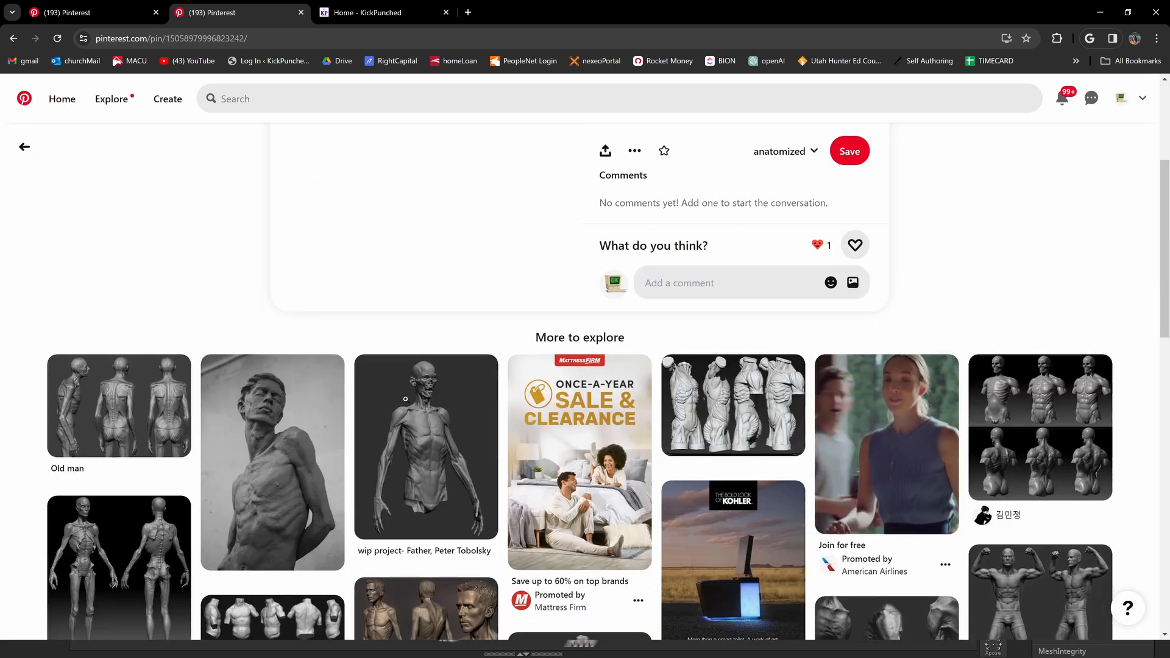
{"action": "left_click", "coordinate": [417, 449]}
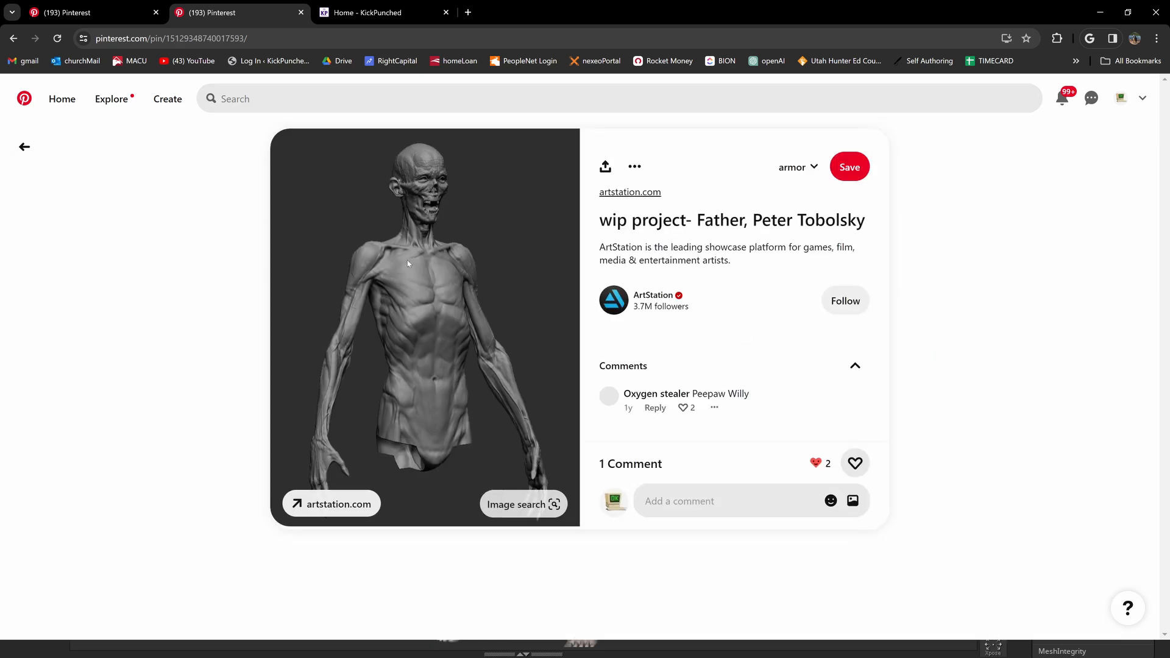
{"action": "left_click", "coordinate": [12, 38]}
{"action": "left_click", "coordinate": [13, 37]}
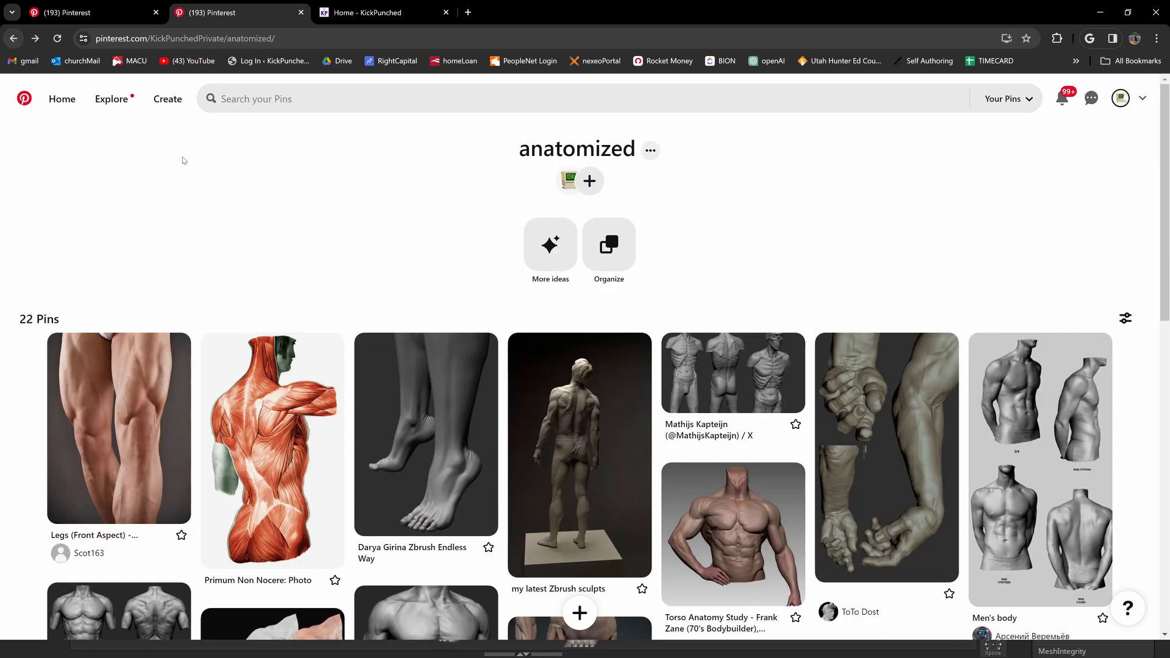
Open the TOART-STUDIO pin of a heavy and a lean male figure and examine their body forms.
{"action": "scroll", "coordinate": [572, 456], "scroll_direction": "down", "scroll_amount": 4}
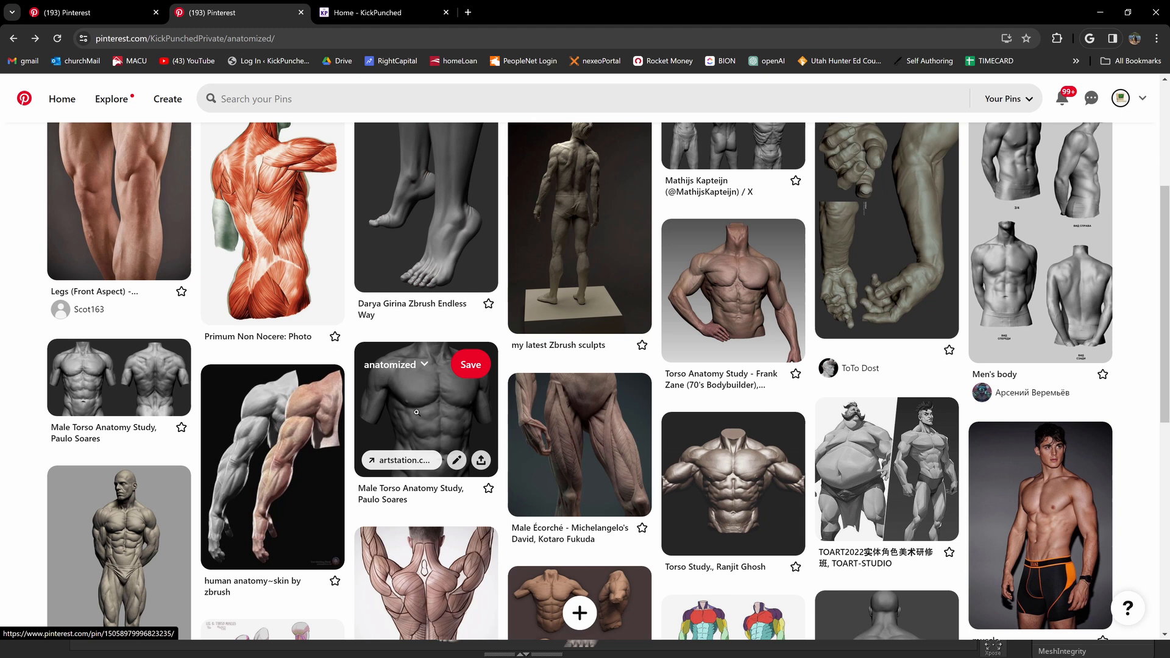
{"action": "left_click", "coordinate": [865, 478]}
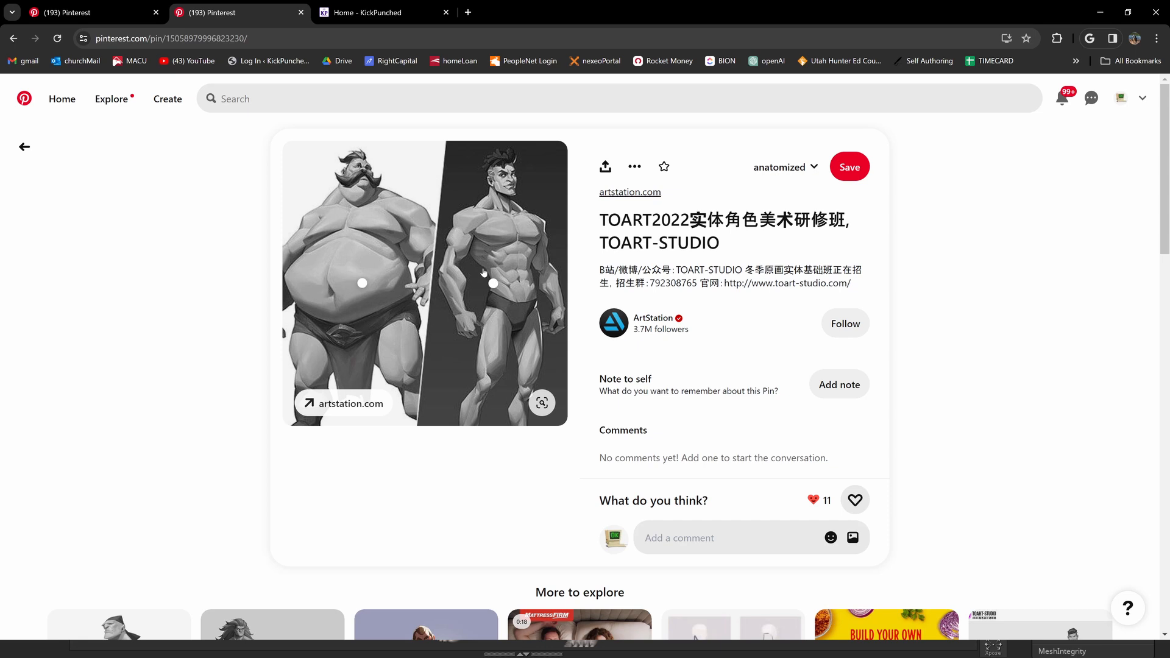
{"action": "scroll", "coordinate": [491, 264], "scroll_direction": "down", "scroll_amount": 3}
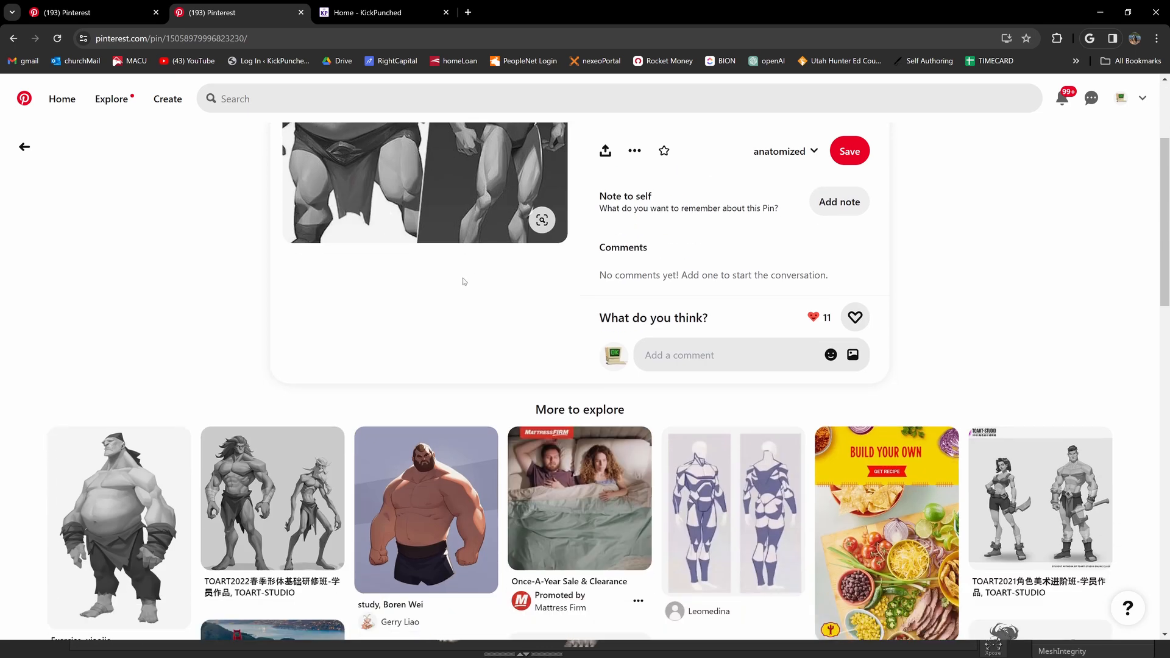
{"action": "scroll", "coordinate": [469, 297], "scroll_direction": "up", "scroll_amount": 3}
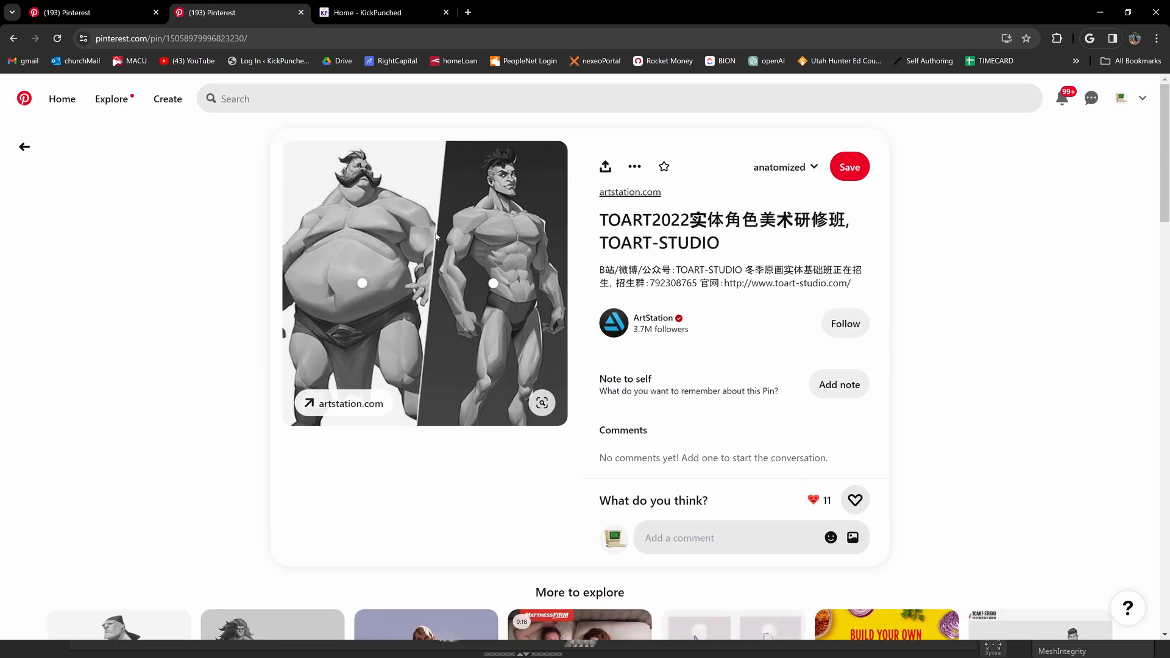
Browse the anatomized Pinterest board for male anatomy references and examine the Study Sculpt arm pin.
{"action": "key", "text": "alt+Left"}
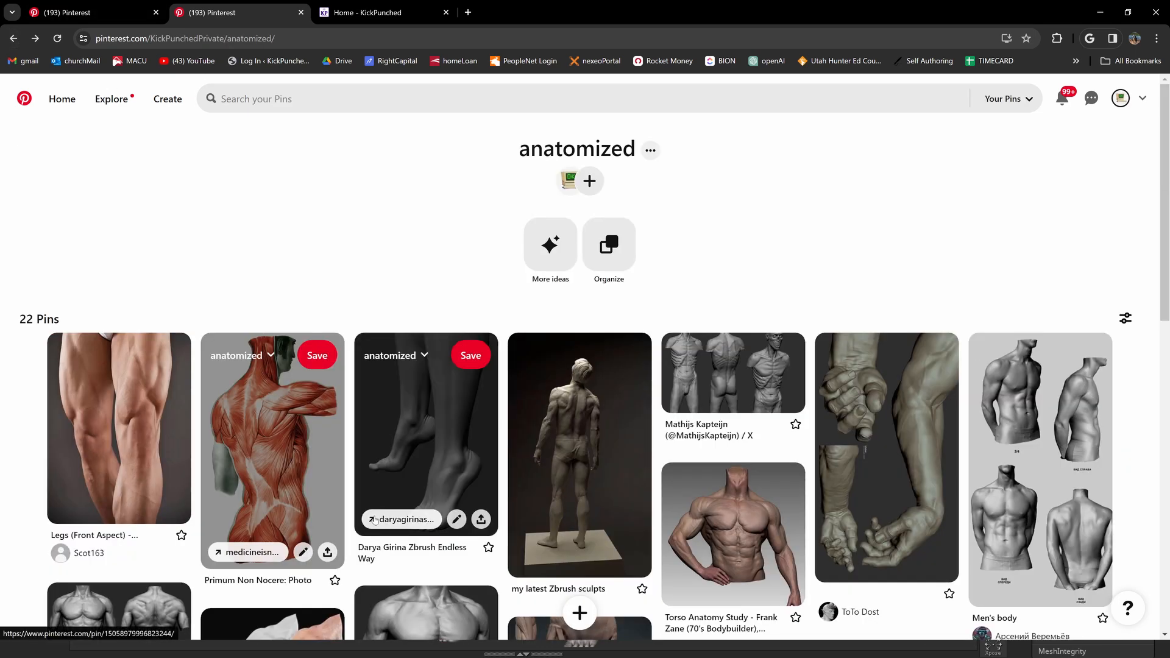
{"action": "scroll", "coordinate": [301, 427], "scroll_direction": "down", "scroll_amount": 3}
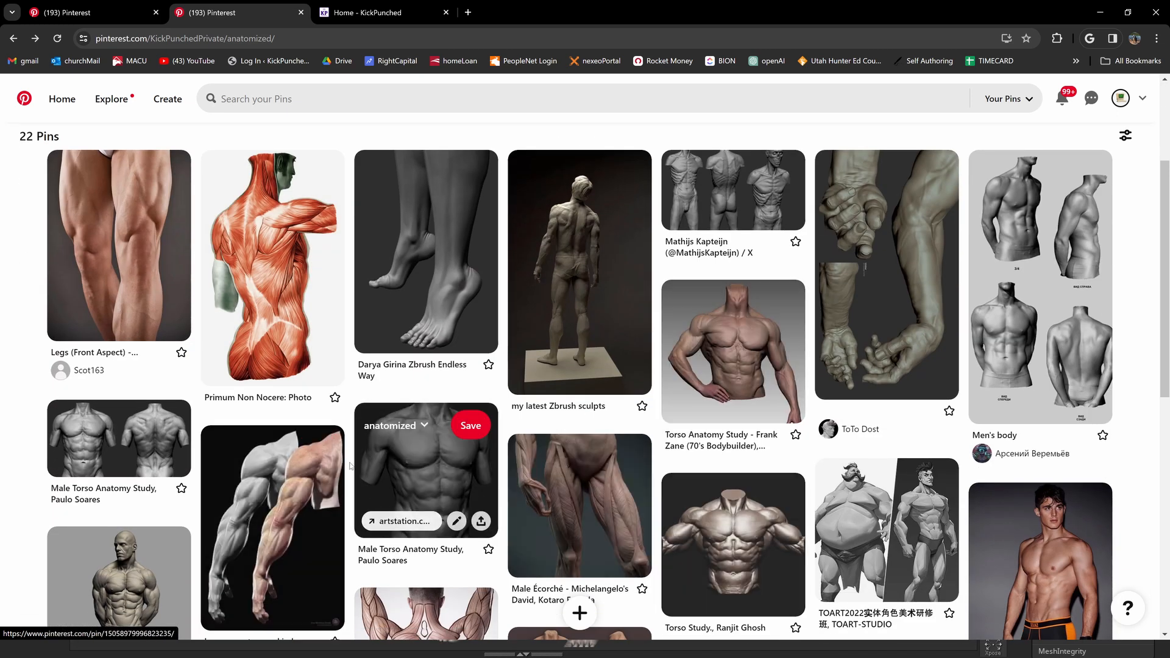
{"action": "scroll", "coordinate": [263, 477], "scroll_direction": "down", "scroll_amount": 2}
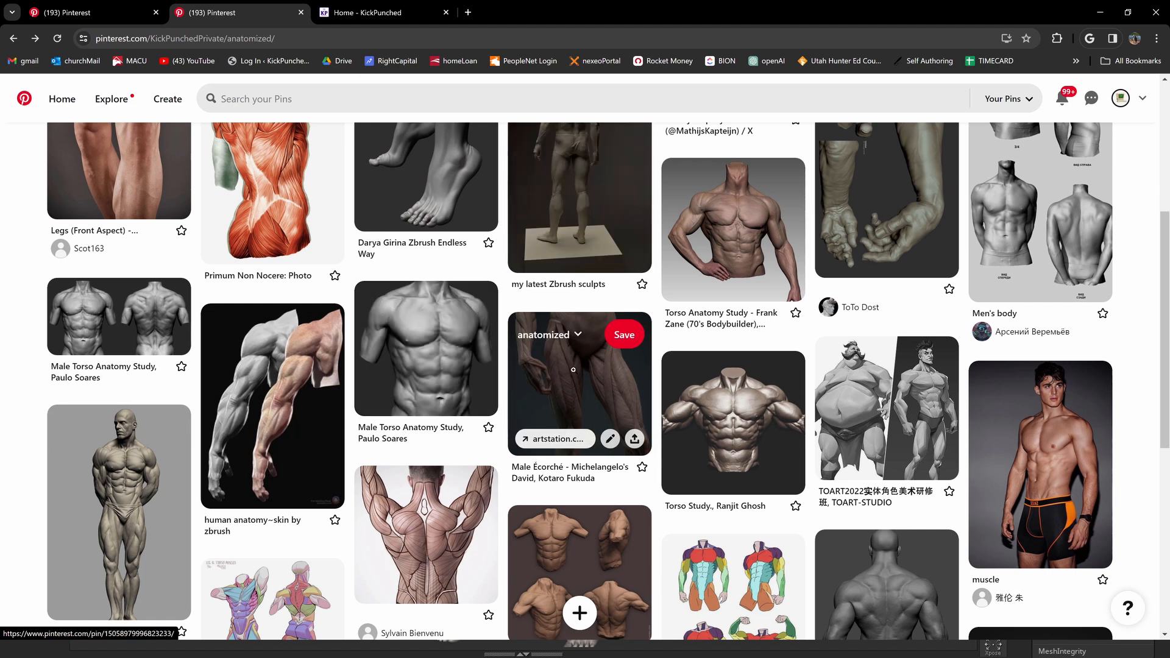
{"action": "scroll", "coordinate": [606, 447], "scroll_direction": "up", "scroll_amount": 1}
{"action": "scroll", "coordinate": [607, 446], "scroll_direction": "up", "scroll_amount": 1}
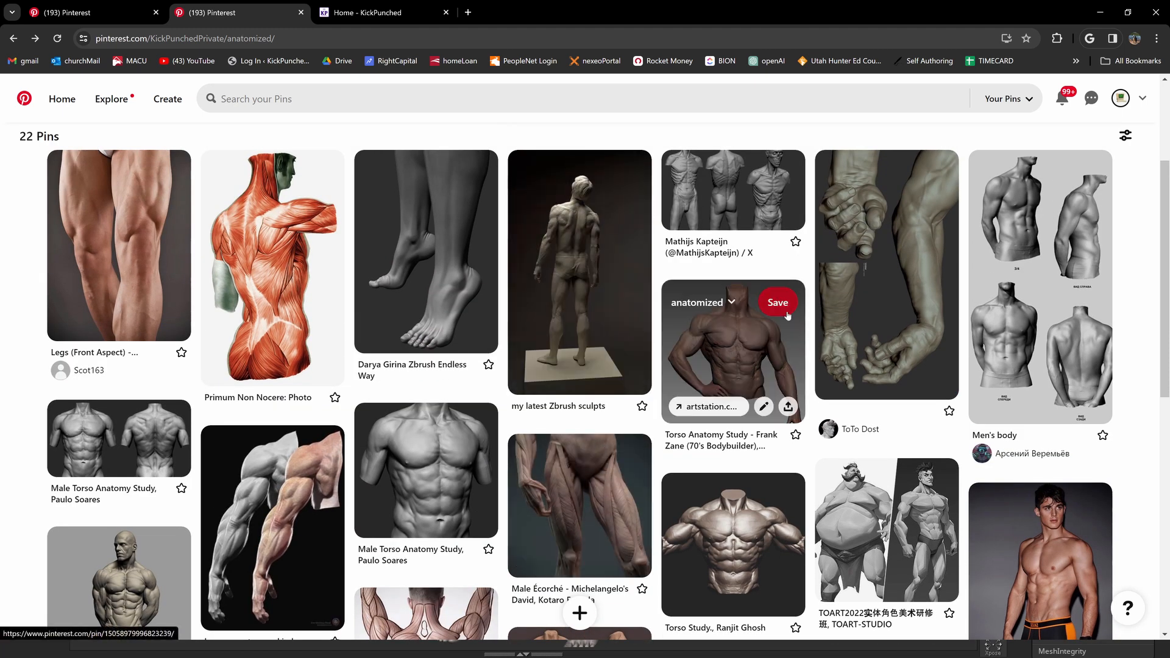
{"action": "left_click", "coordinate": [899, 272]}
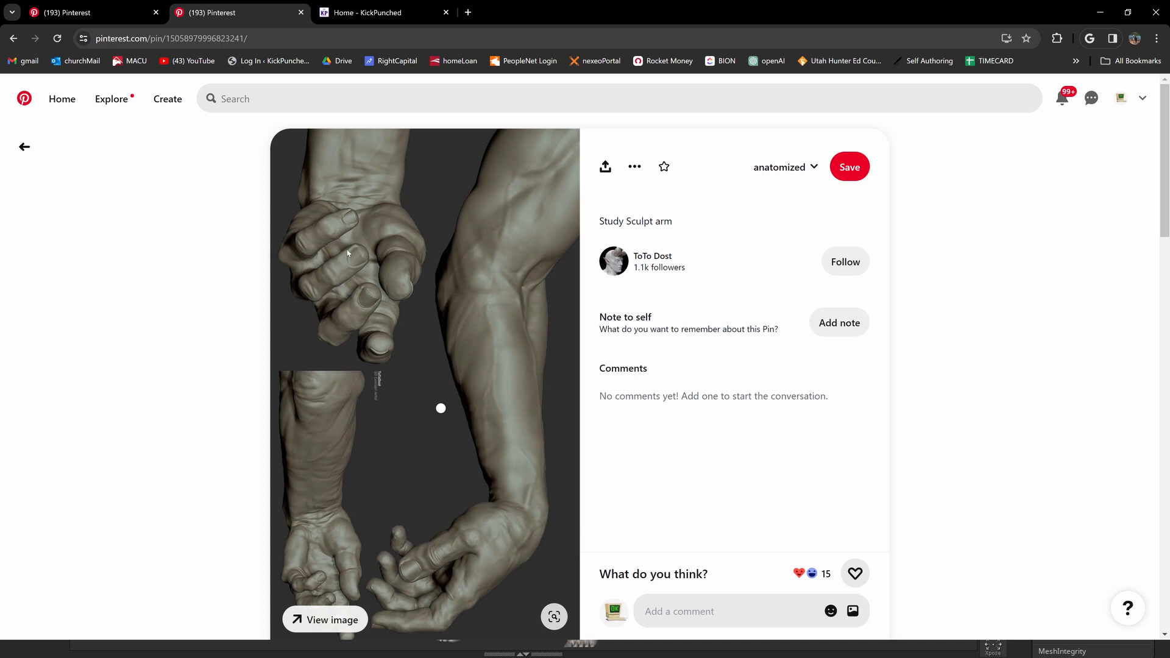
{"action": "left_click", "coordinate": [25, 146]}
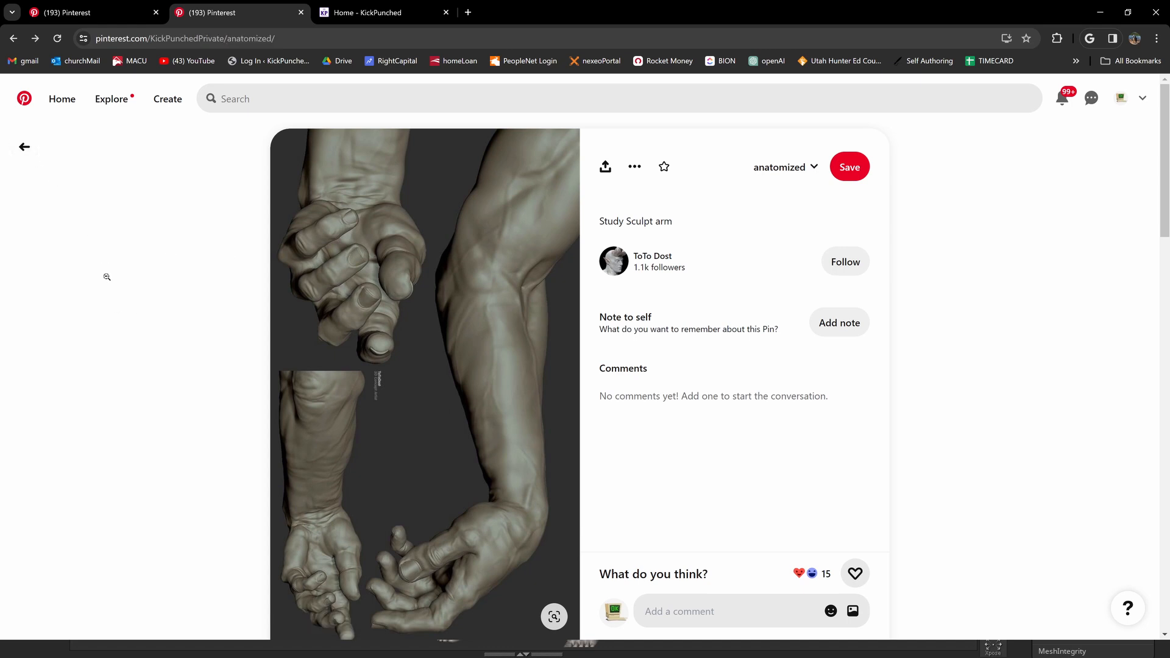
{"action": "scroll", "coordinate": [325, 372], "scroll_direction": "down", "scroll_amount": 2}
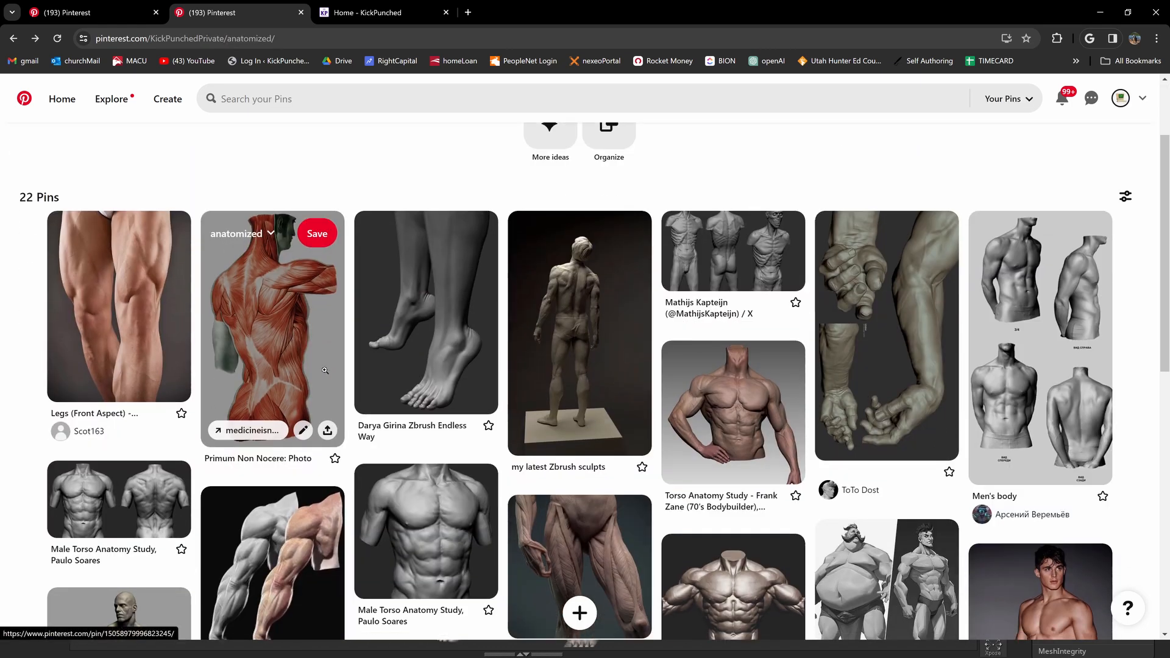
{"action": "scroll", "coordinate": [906, 502], "scroll_direction": "down", "scroll_amount": 1}
{"action": "scroll", "coordinate": [906, 502], "scroll_direction": "down", "scroll_amount": 2}
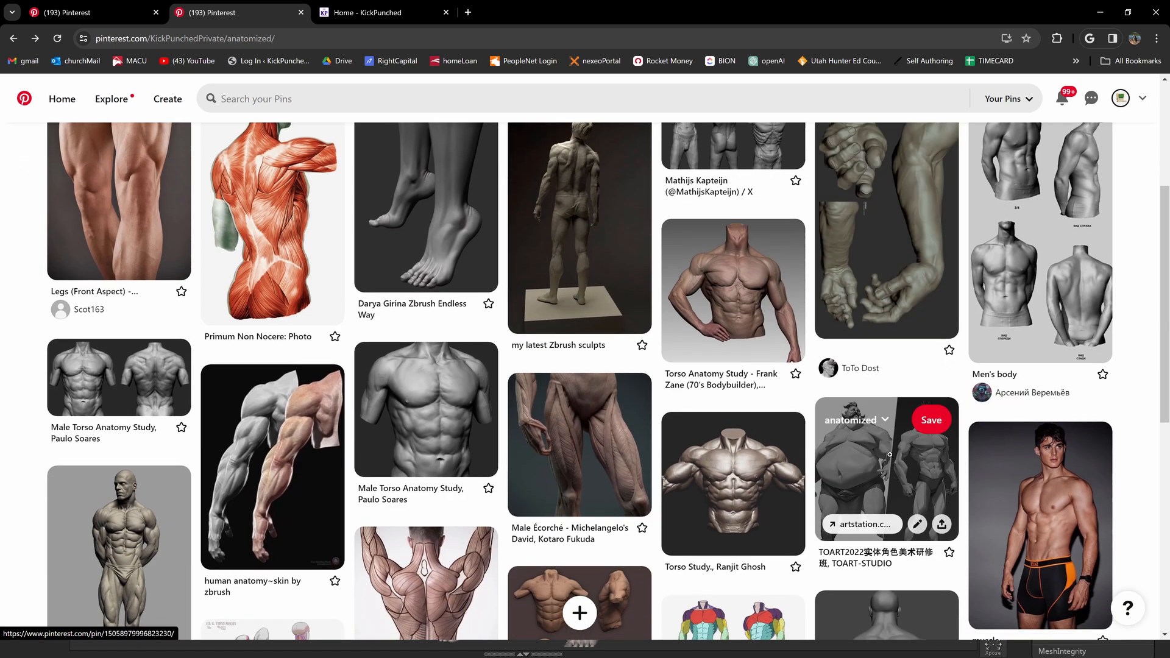
{"action": "scroll", "coordinate": [832, 489], "scroll_direction": "down", "scroll_amount": 1}
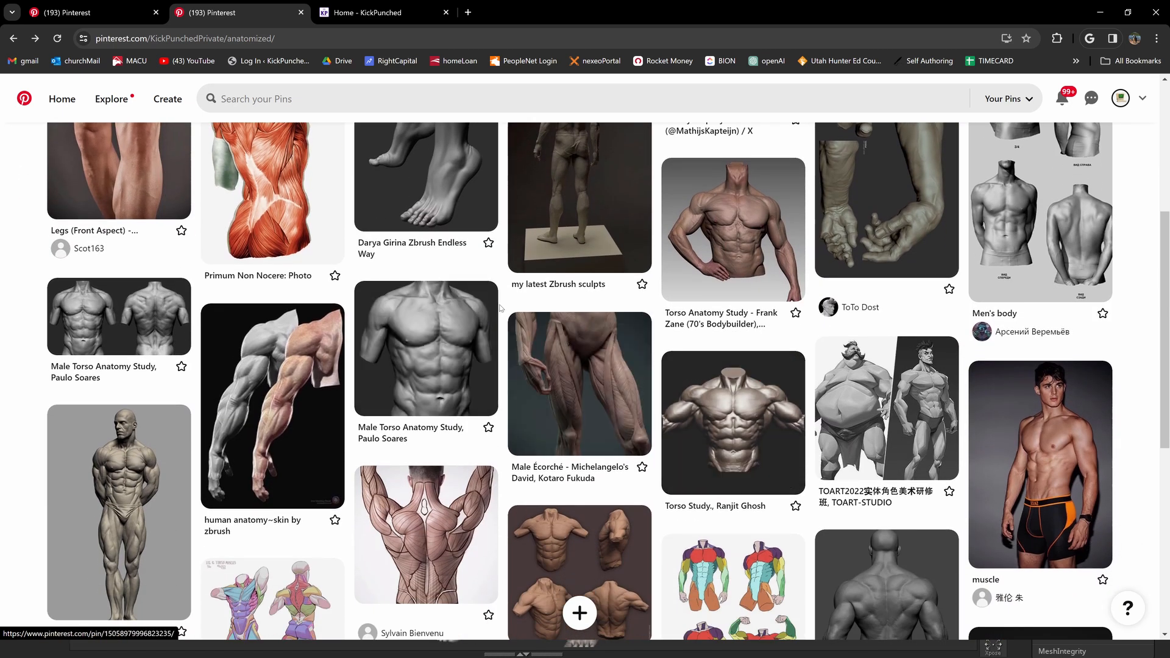
Switch to ZBrush and carve a long muscle groove down the inner forearm with DamStandard, using a draw size of about 97.
{"action": "key", "text": "alt+Tab"}
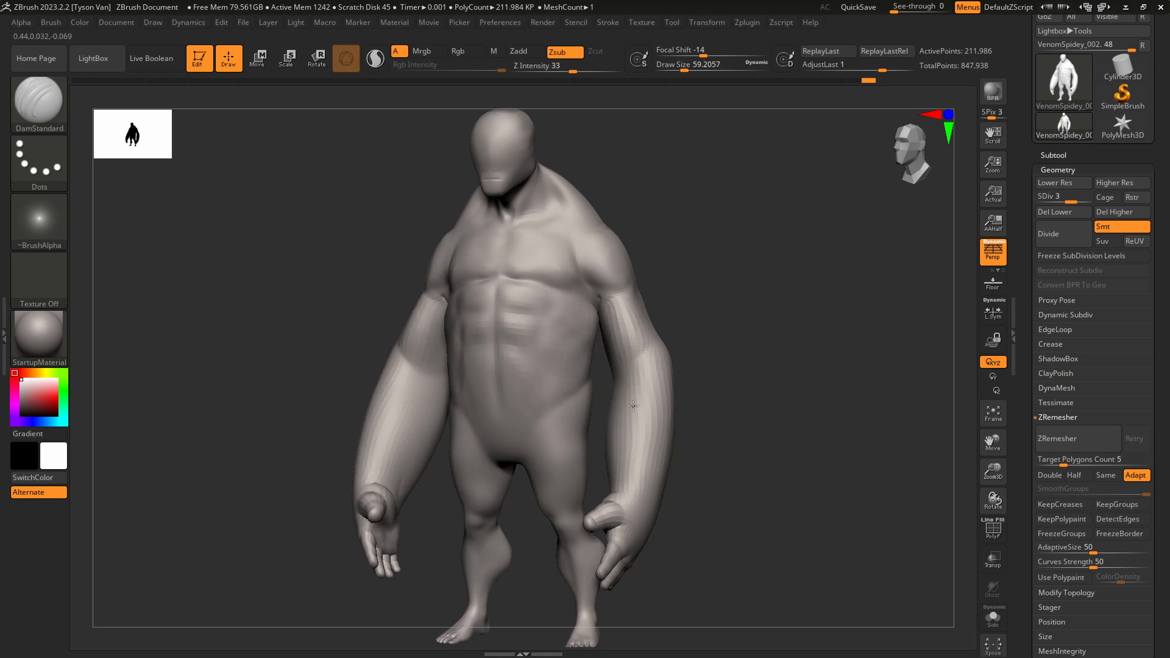
{"action": "right_click_drag", "start_coordinate": [604, 393], "coordinate": [632, 425], "text": "ctrl"}
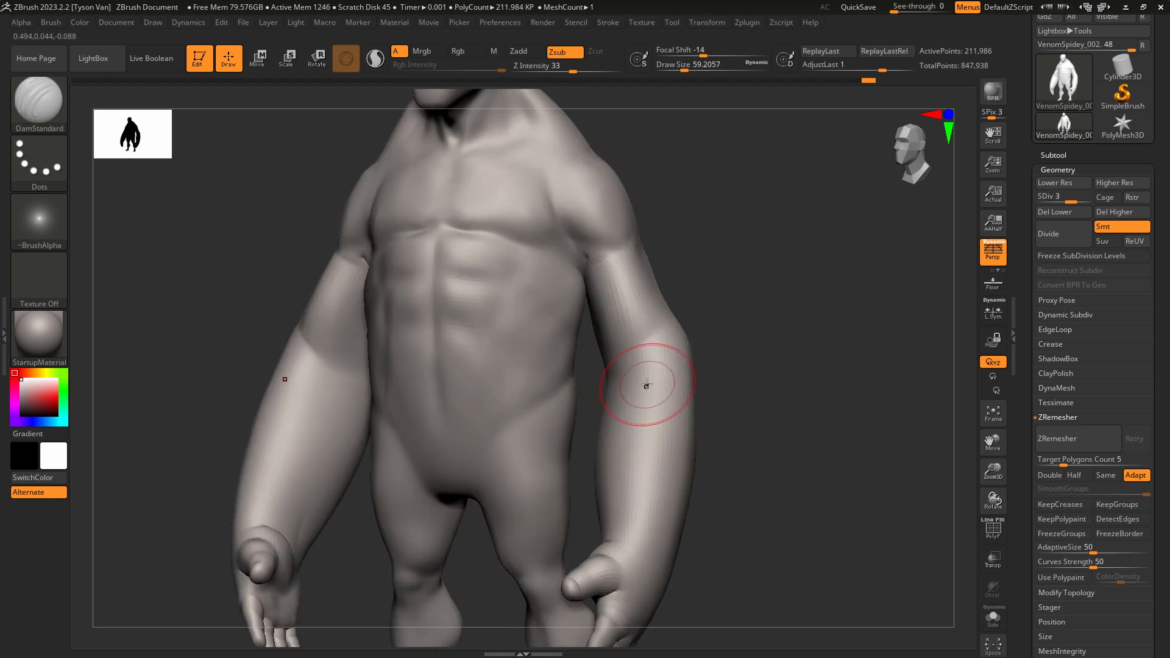
{"action": "right_click_drag", "start_coordinate": [646, 384], "coordinate": [663, 387]}
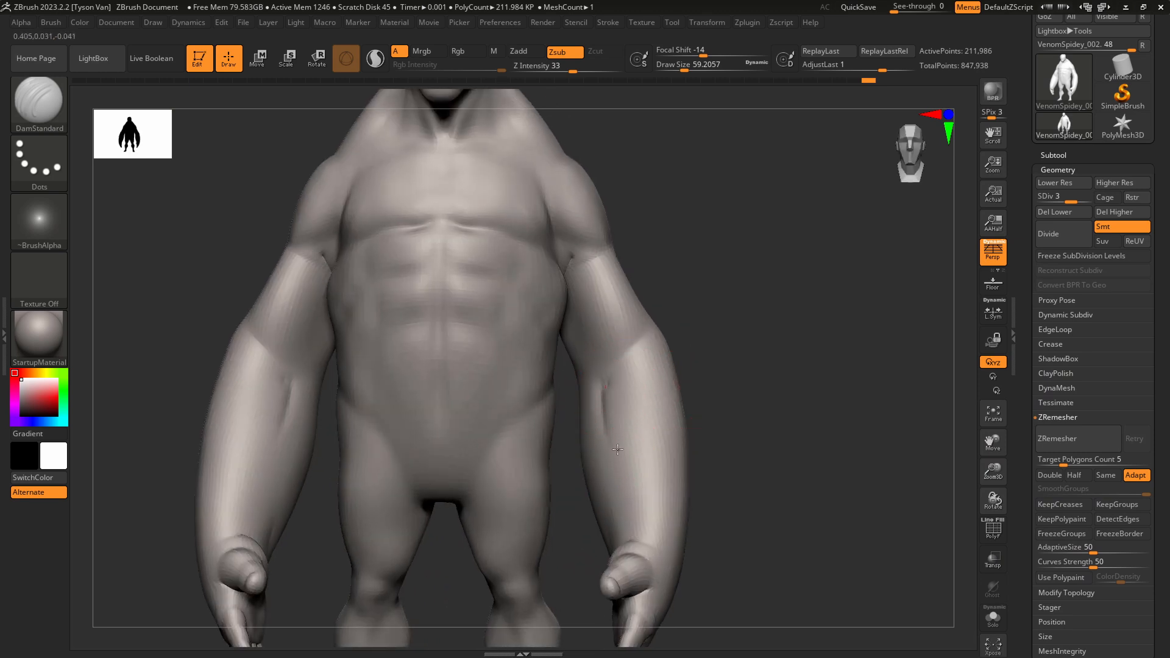
{"action": "left_click_drag", "start_coordinate": [605, 380], "coordinate": [639, 479]}
{"action": "key", "text": "s"}
{"action": "left_click_drag", "start_coordinate": [615, 430], "coordinate": [623, 430]}
{"action": "mouse_move", "coordinate": [610, 385]}
{"action": "left_mouse_down"}
{"action": "mouse_move", "coordinate": [635, 486]}
{"action": "mouse_move", "coordinate": [618, 529]}
{"action": "left_mouse_up"}
{"action": "left_click_drag", "start_coordinate": [606, 430], "coordinate": [653, 323]}
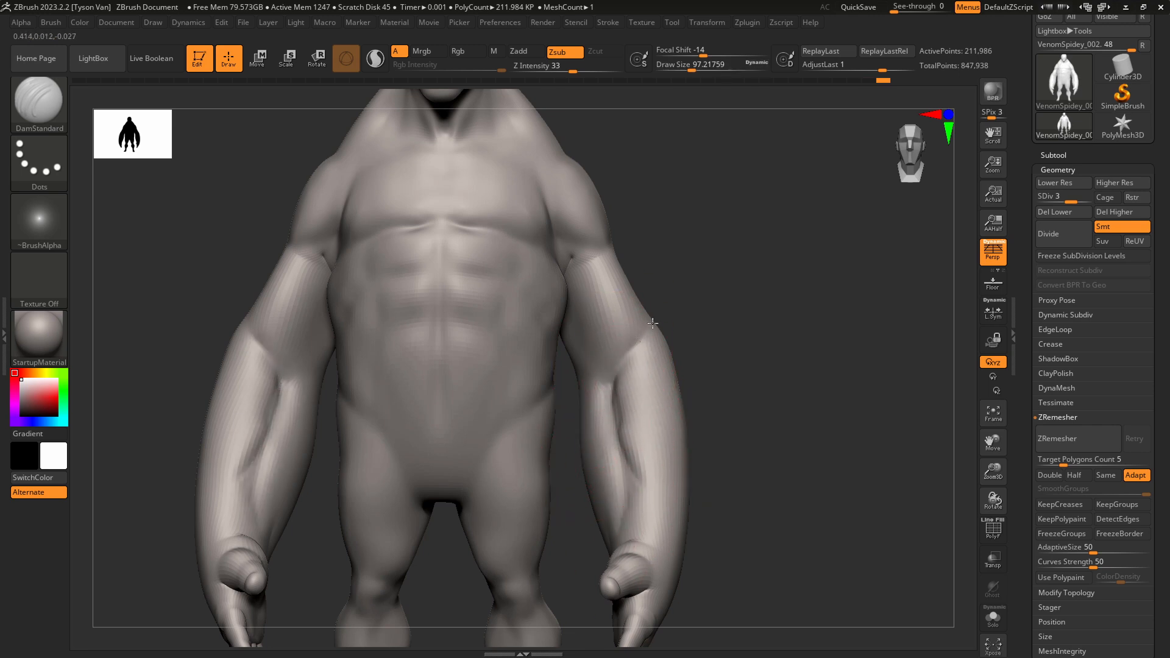
Carve the crease under the biceps at the elbow with DamStandard at draw size about 62, and smooth the forearm groove.
{"action": "key", "text": "["}
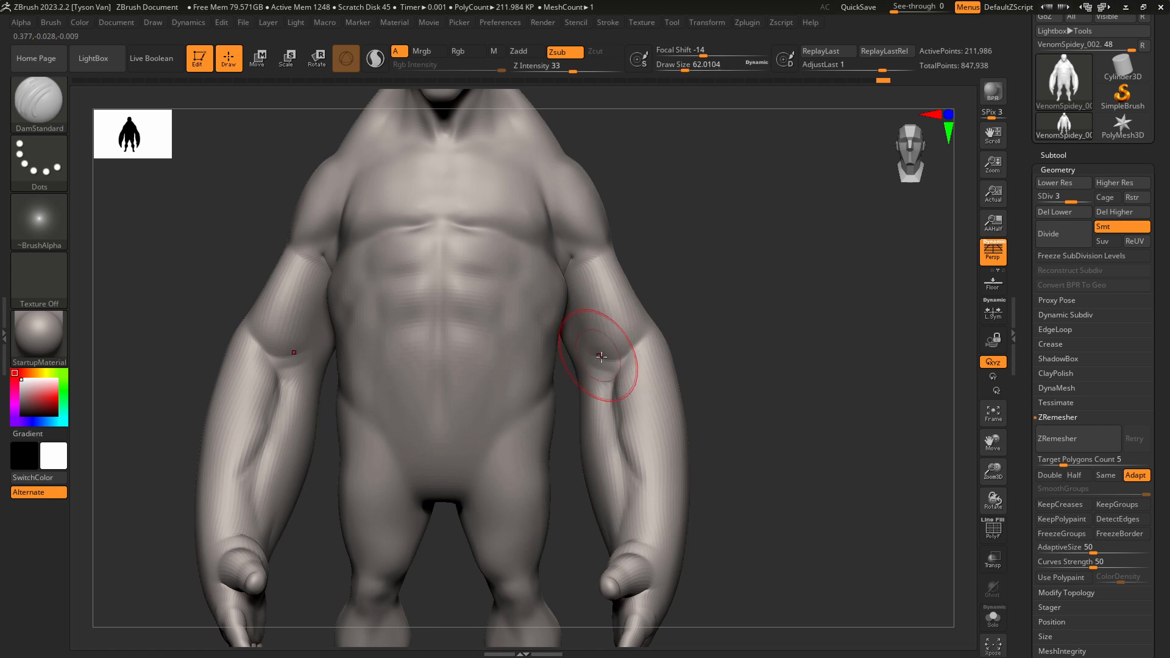
{"action": "mouse_move", "coordinate": [615, 348]}
{"action": "left_mouse_down"}
{"action": "mouse_move", "coordinate": [637, 337]}
{"action": "mouse_move", "coordinate": [582, 338]}
{"action": "mouse_move", "coordinate": [610, 366]}
{"action": "left_mouse_up"}
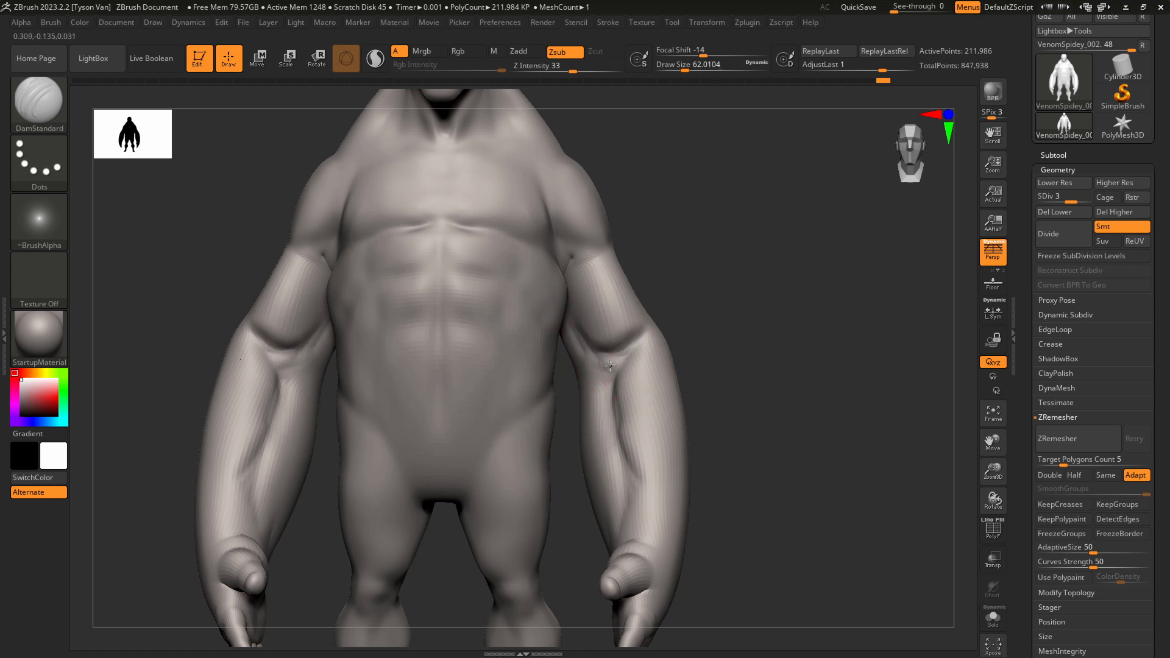
{"action": "right_click_drag", "start_coordinate": [597, 365], "coordinate": [572, 337], "text": "ctrl"}
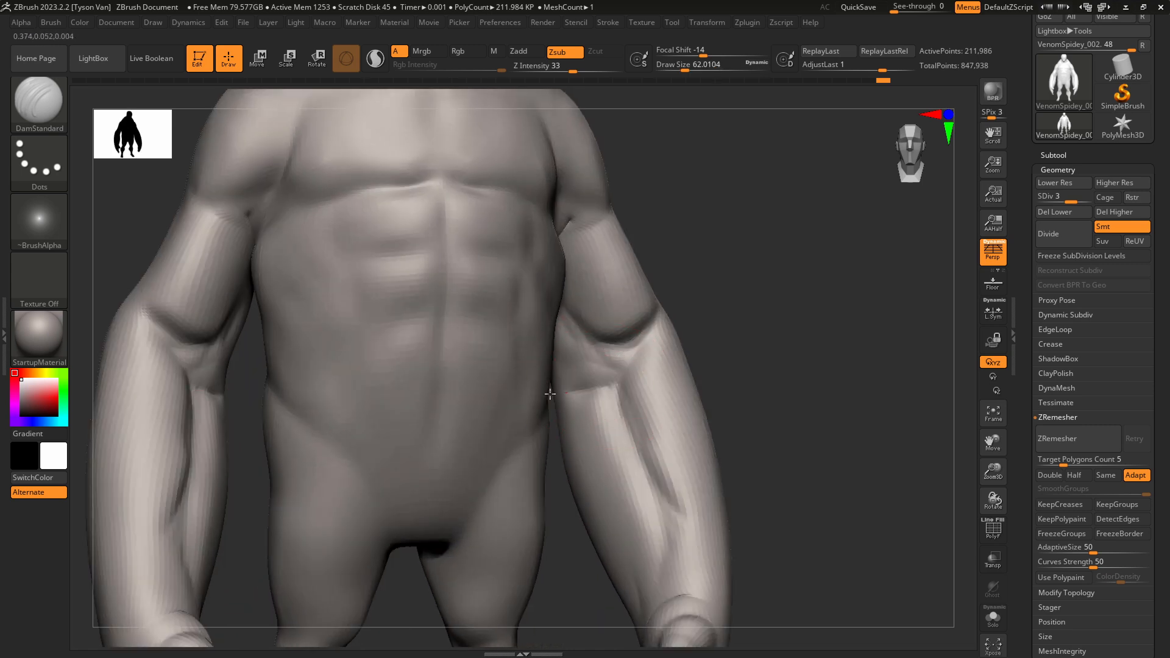
{"action": "right_click_drag", "start_coordinate": [597, 388], "coordinate": [581, 379], "text": "alt"}
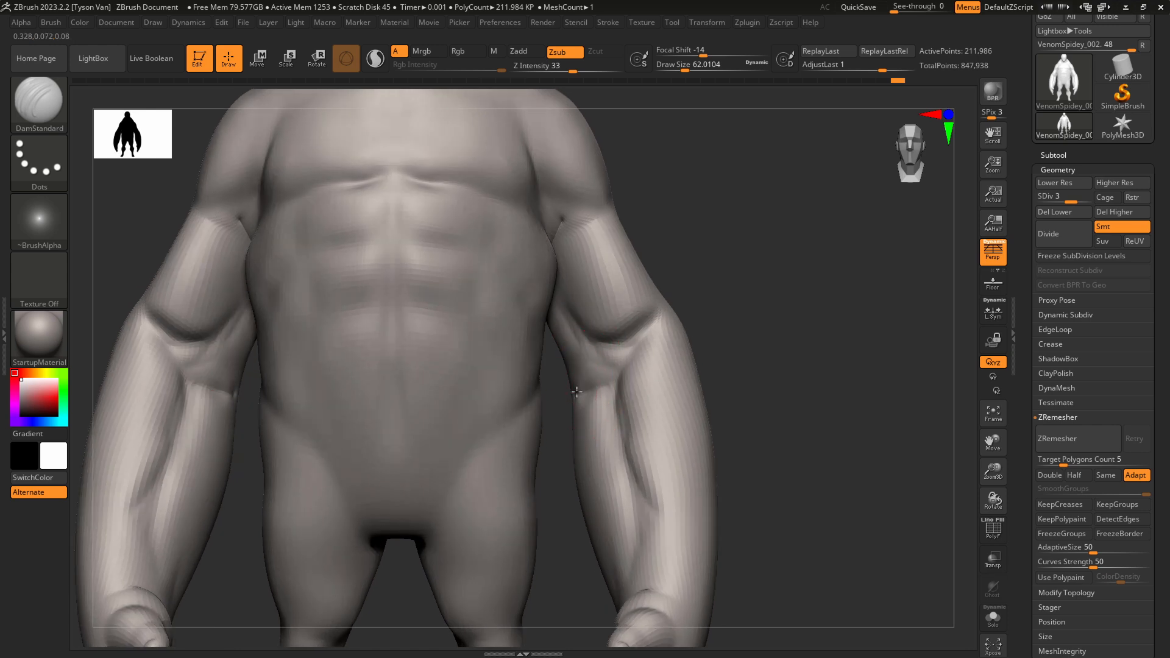
{"action": "left_click_drag", "start_coordinate": [606, 408], "coordinate": [648, 499], "text": "shift"}
Smooth the outer side of the arm around the elbow with a draw size of about 90.
{"action": "right_click_drag", "start_coordinate": [648, 449], "coordinate": [653, 353], "text": "ctrl"}
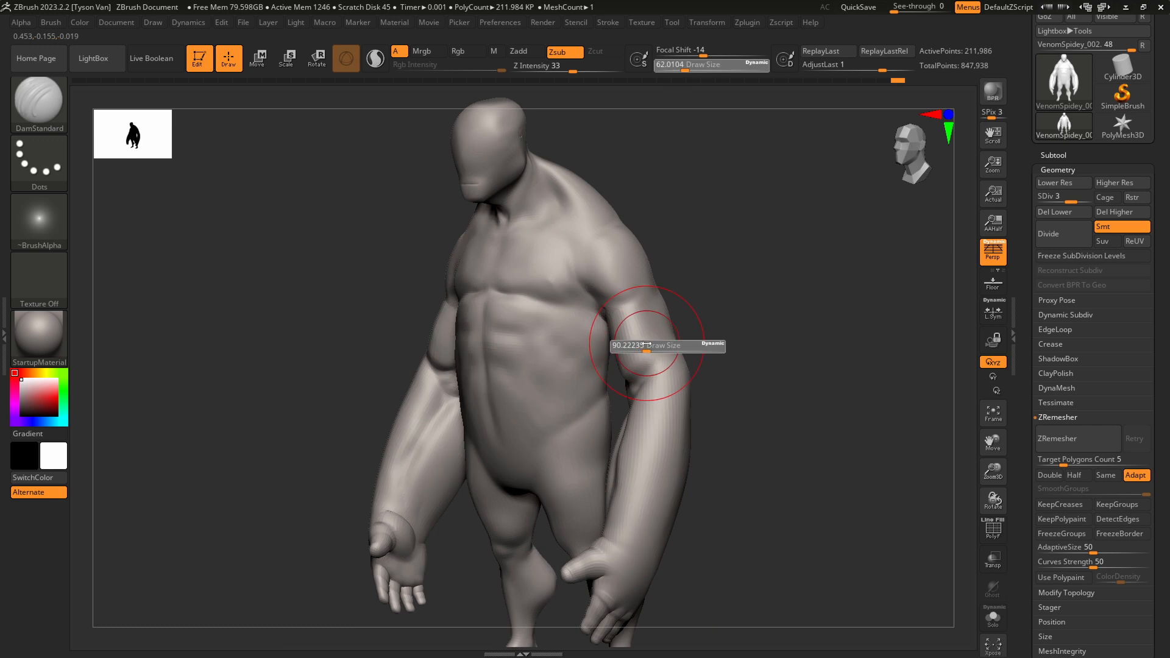
{"action": "right_click_drag", "start_coordinate": [638, 308], "coordinate": [666, 311]}
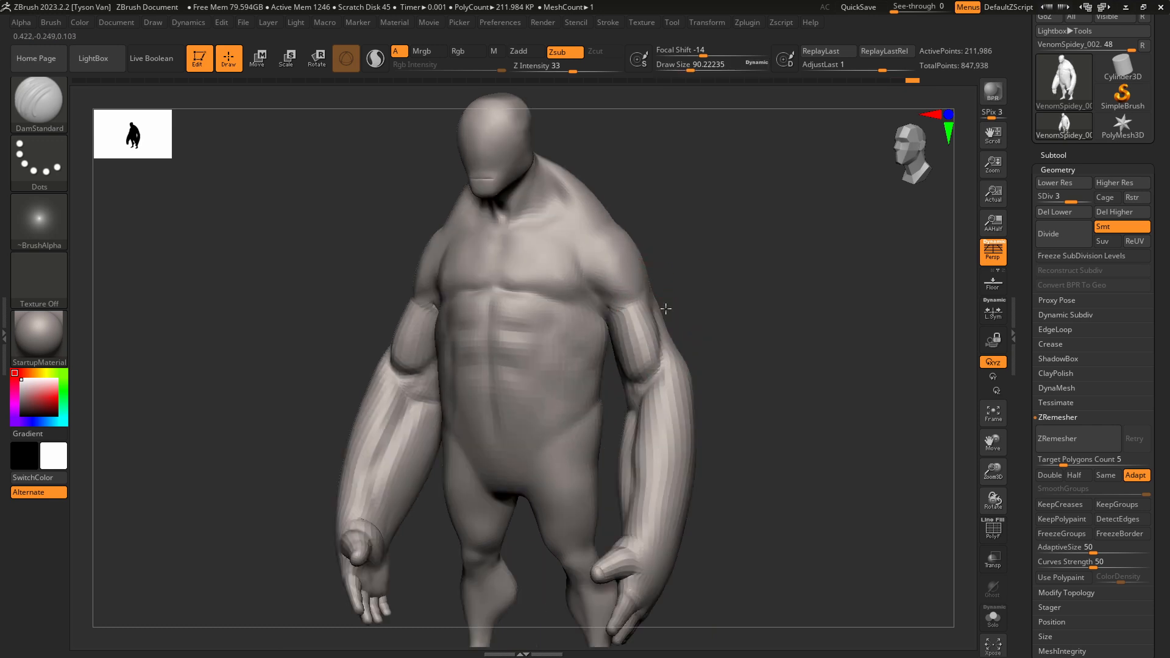
{"action": "left_click_drag", "start_coordinate": [658, 335], "coordinate": [663, 374], "text": "shift"}
{"action": "right_click_drag", "start_coordinate": [663, 374], "coordinate": [683, 372]}
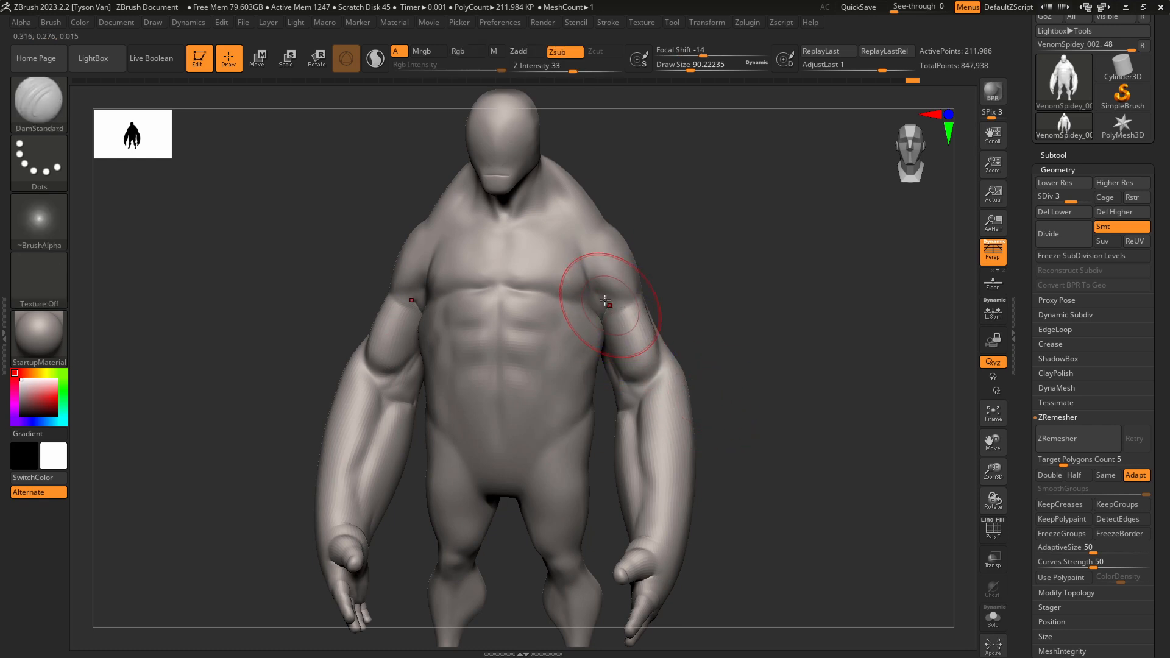
Reshape the armpit fold between upper arm and torso with SnakeHook at draw size about 23, and smooth the area.
{"action": "right_click_drag", "start_coordinate": [608, 303], "coordinate": [617, 321], "text": "ctrl"}
{"action": "key", "text": "b"}
{"action": "key", "text": "s"}
{"action": "key", "text": "h"}
{"action": "key", "text": "s"}
{"action": "left_click_drag", "start_coordinate": [615, 317], "coordinate": [599, 317]}
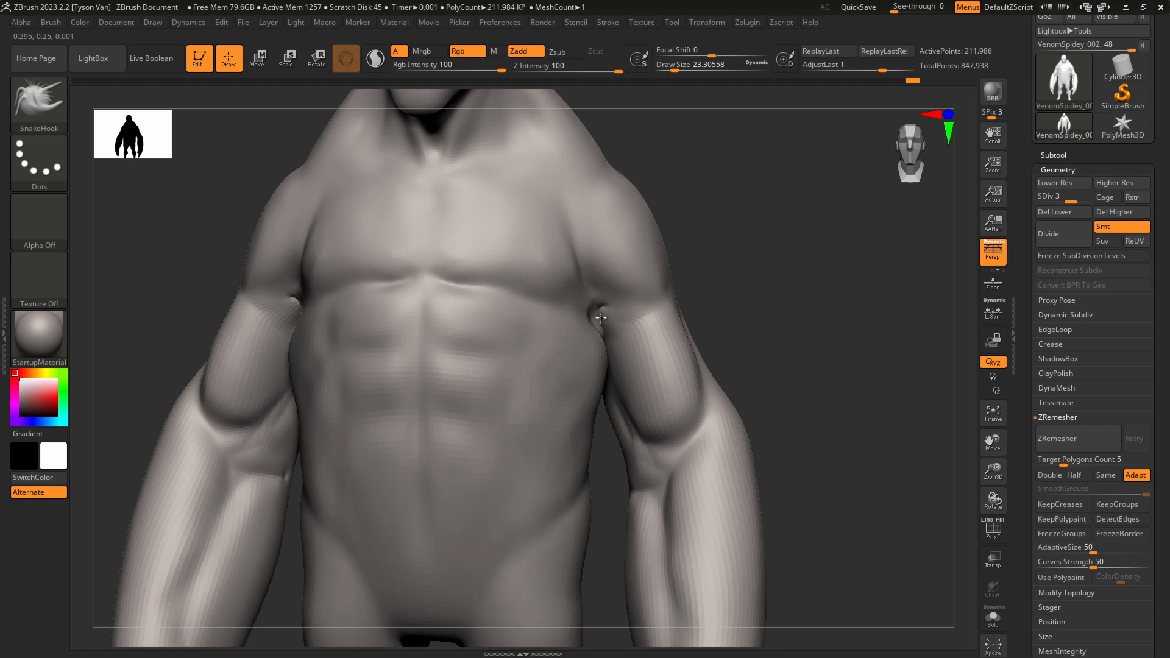
{"action": "key", "text": "shift"}
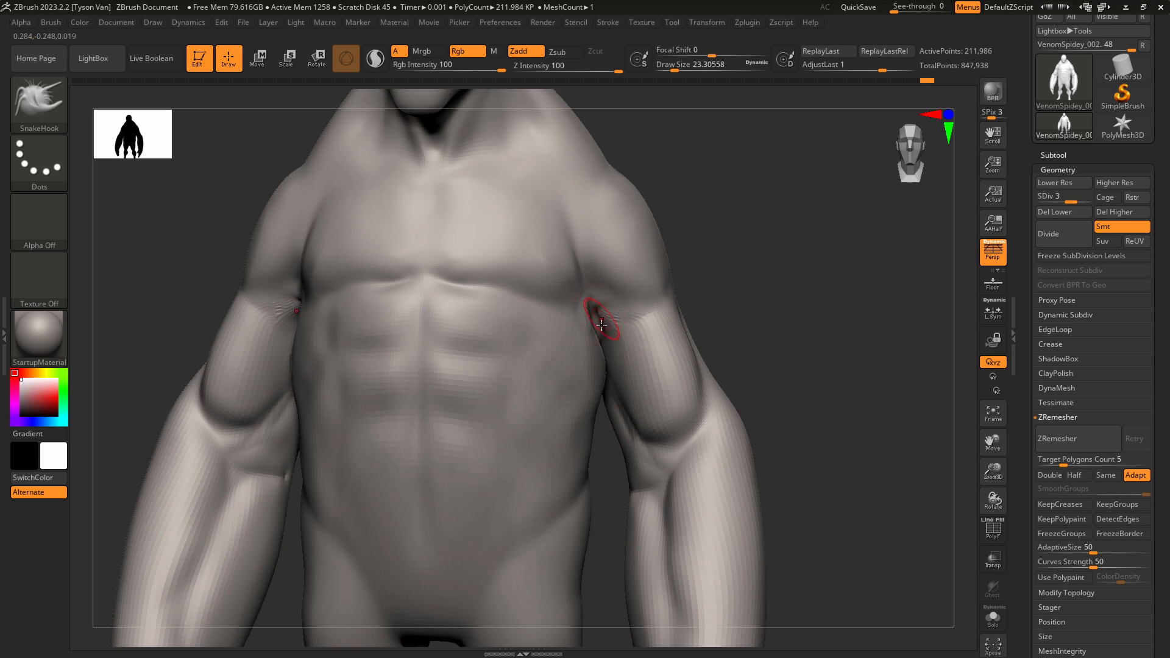
{"action": "key", "text": "shift"}
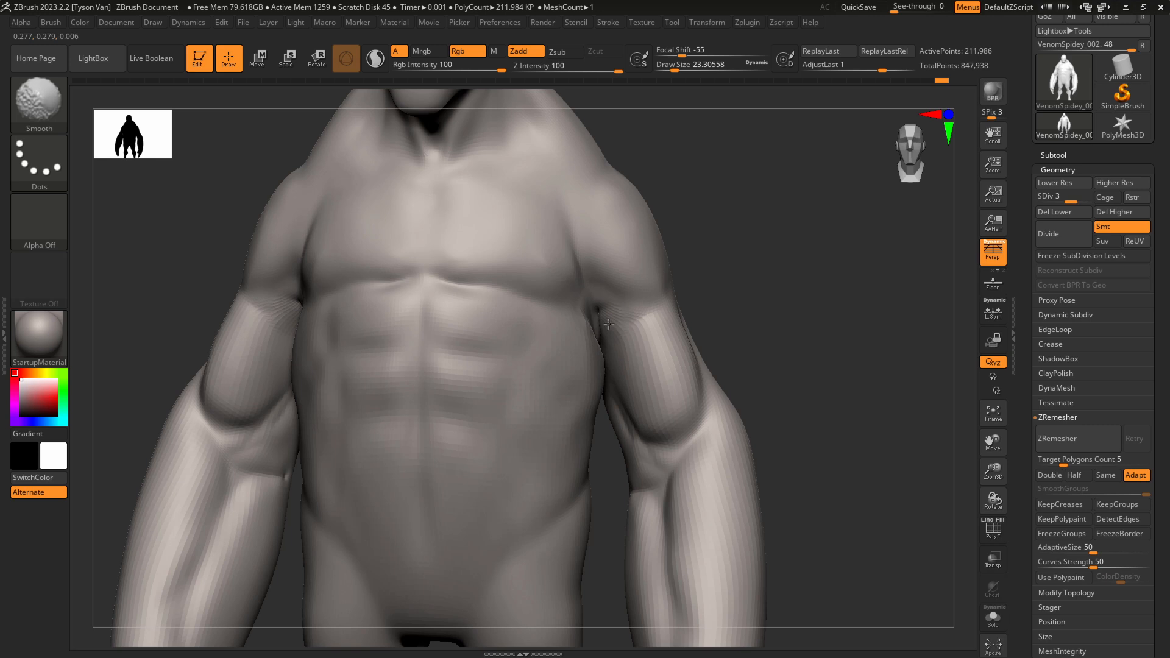
{"action": "right_click_drag", "start_coordinate": [591, 369], "coordinate": [580, 341], "text": "ctrl"}
{"action": "key", "text": "shift"}
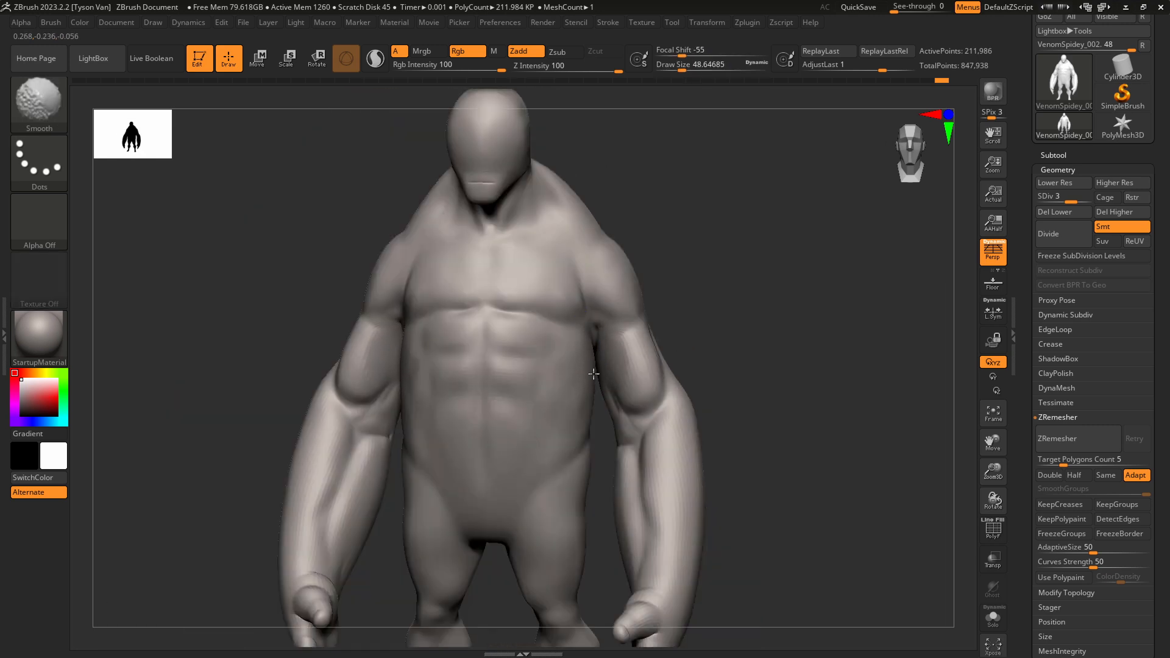
Smooth the outer end of the biceps crease at draw size about 27, and ready DamStandard at draw size about 51.
{"action": "right_click_drag", "start_coordinate": [632, 342], "coordinate": [629, 329], "text": "ctrl"}
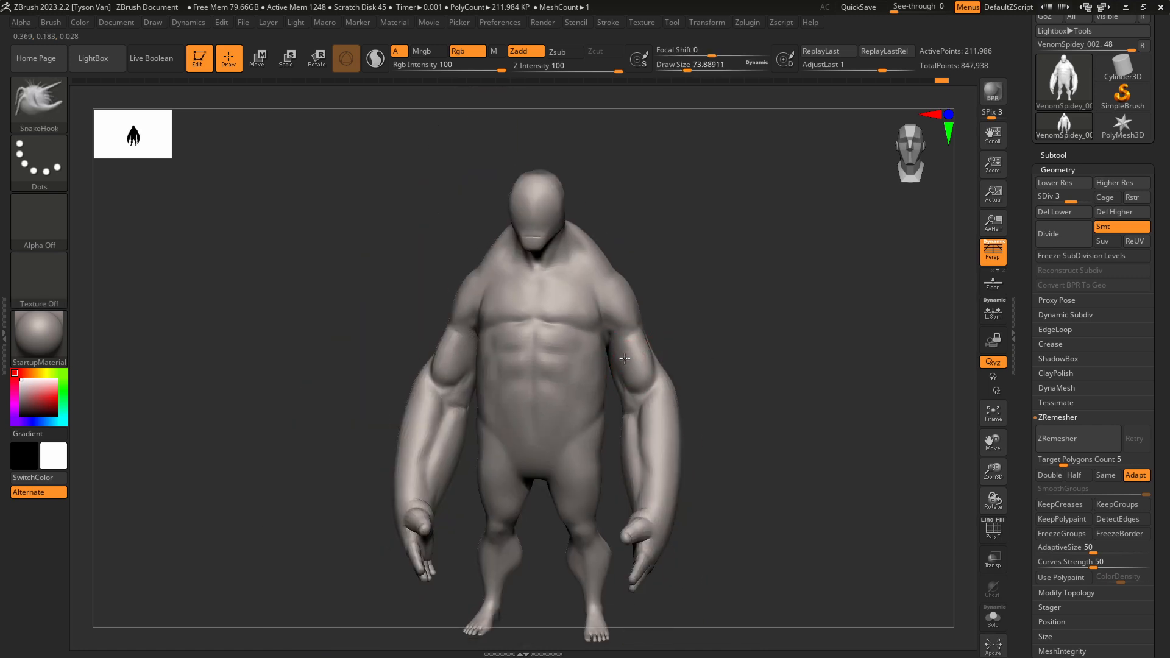
{"action": "mouse_move", "coordinate": [619, 351]}
{"action": "right_mouse_down"}
{"action": "mouse_move", "coordinate": [651, 385]}
{"action": "mouse_move", "coordinate": [644, 393]}
{"action": "right_mouse_up"}
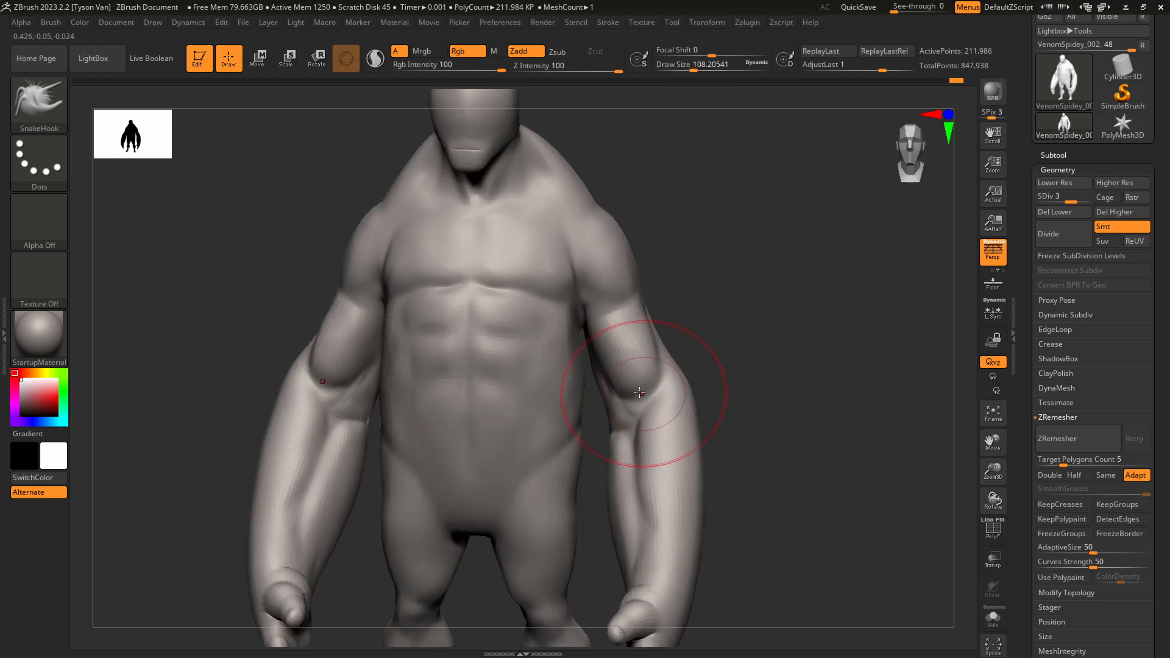
{"action": "key", "text": "s"}
{"action": "left_click_drag", "start_coordinate": [637, 393], "coordinate": [613, 379]}
{"action": "key", "text": "b"}
{"action": "key", "text": "d"}
{"action": "key", "text": "s"}
{"action": "key", "text": "s"}
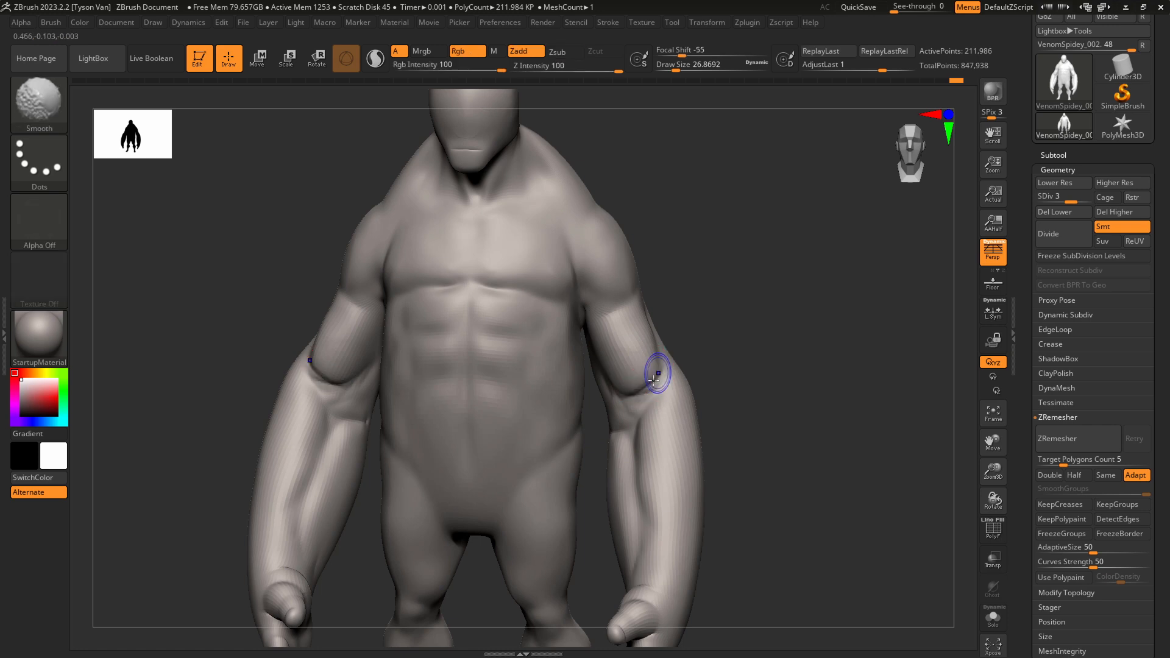
{"action": "key", "text": "shift"}
{"action": "key", "text": "s"}
{"action": "left_click_drag", "start_coordinate": [636, 357], "coordinate": [643, 357]}
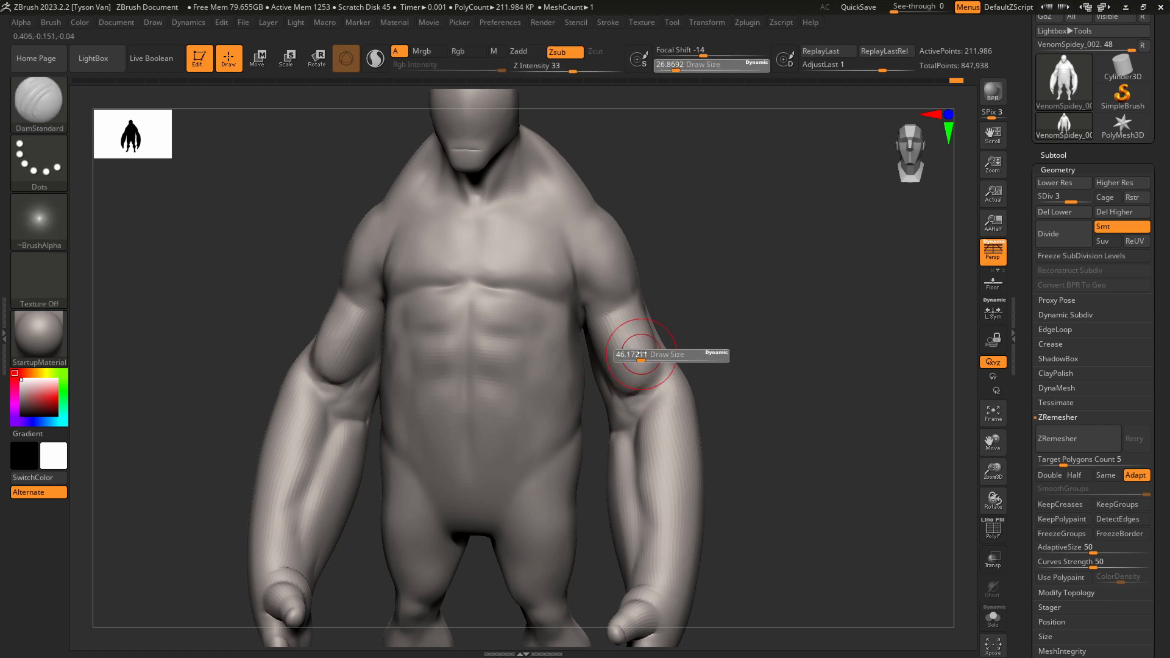
Save the VenomSpidey tool over its existing file.
{"action": "mouse_move", "coordinate": [616, 323]}
{"action": "right_mouse_down", "text": "ctrl"}
{"action": "mouse_move", "coordinate": [567, 321]}
{"action": "mouse_move", "coordinate": [608, 323]}
{"action": "right_mouse_up", "text": "ctrl"}
{"action": "scroll", "coordinate": [1102, 72], "scroll_direction": "up", "scroll_amount": 3}
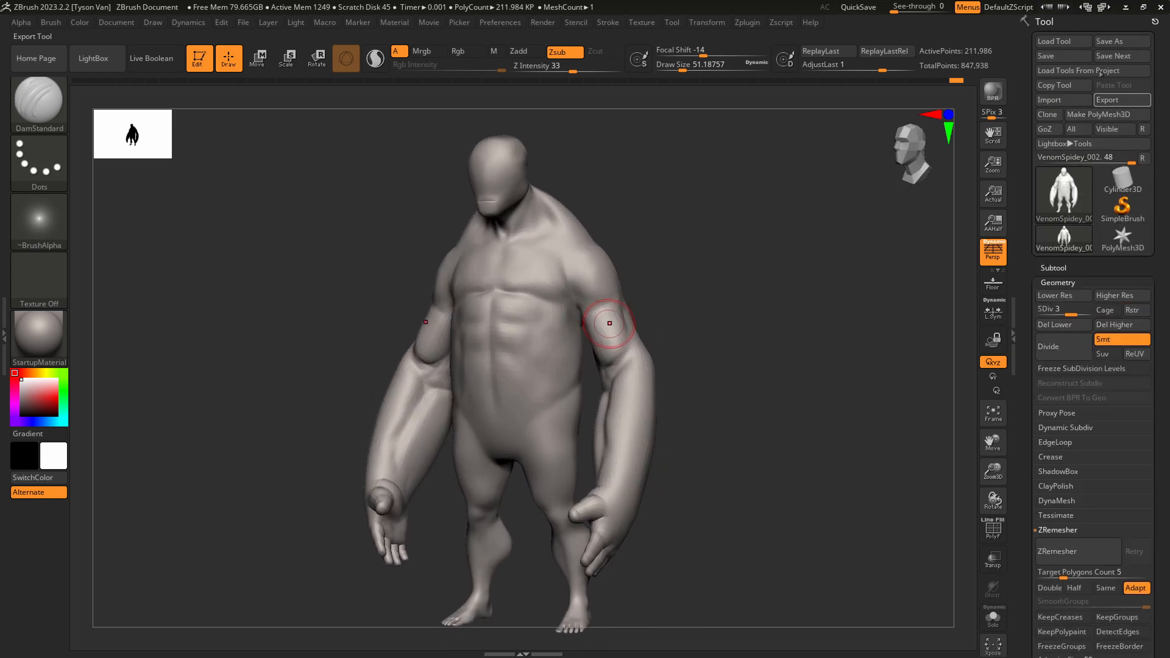
{"action": "left_click", "coordinate": [1060, 56]}
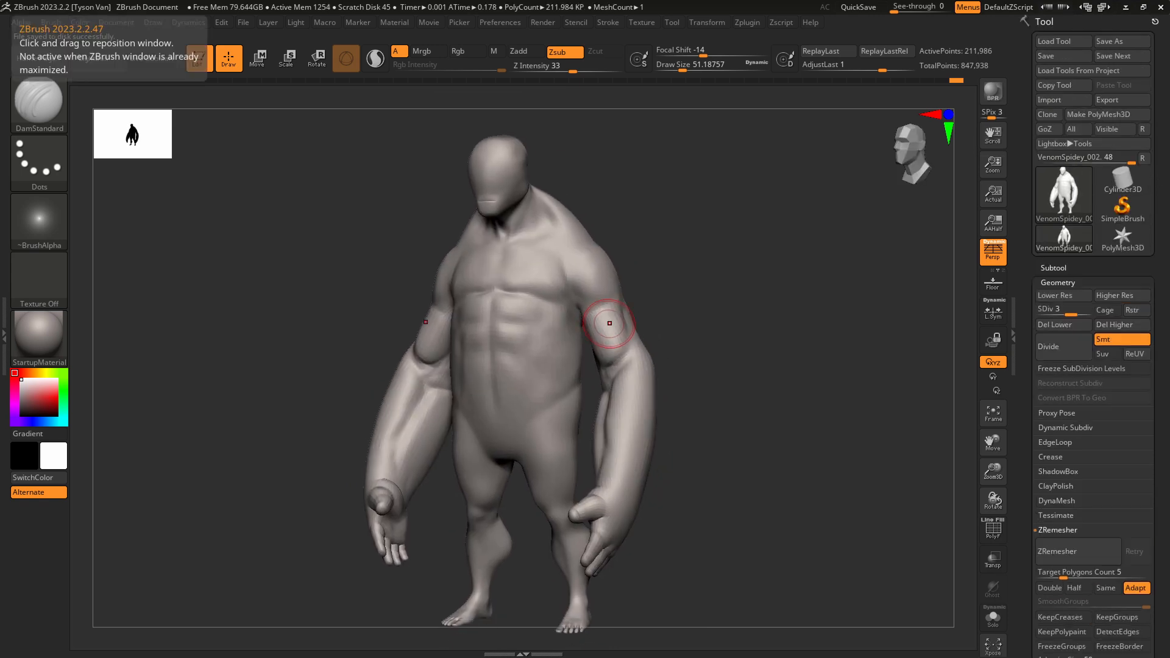
Review the figure's overall proportions and switch to Clip Studio Paint to examine the spiderVenom_001 concept sketch.
{"action": "right_click_drag", "start_coordinate": [609, 323], "coordinate": [593, 308], "text": "alt"}
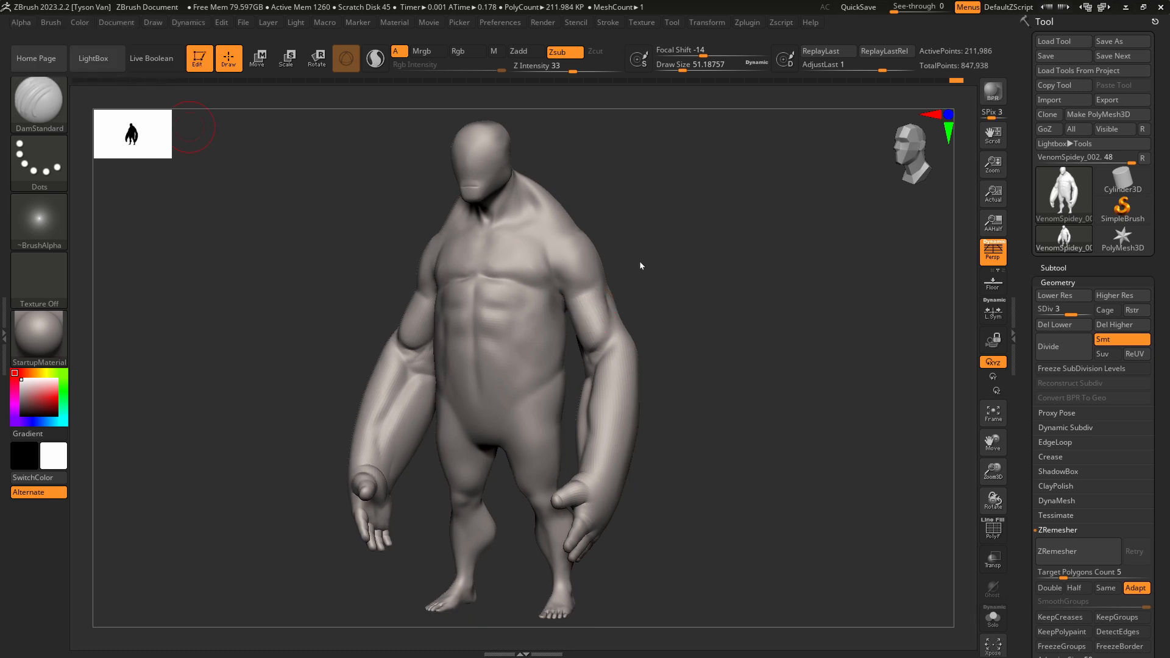
{"action": "mouse_move", "coordinate": [640, 266]}
{"action": "left_mouse_down"}
{"action": "mouse_move", "coordinate": [653, 256]}
{"action": "mouse_move", "coordinate": [643, 244]}
{"action": "left_mouse_up"}
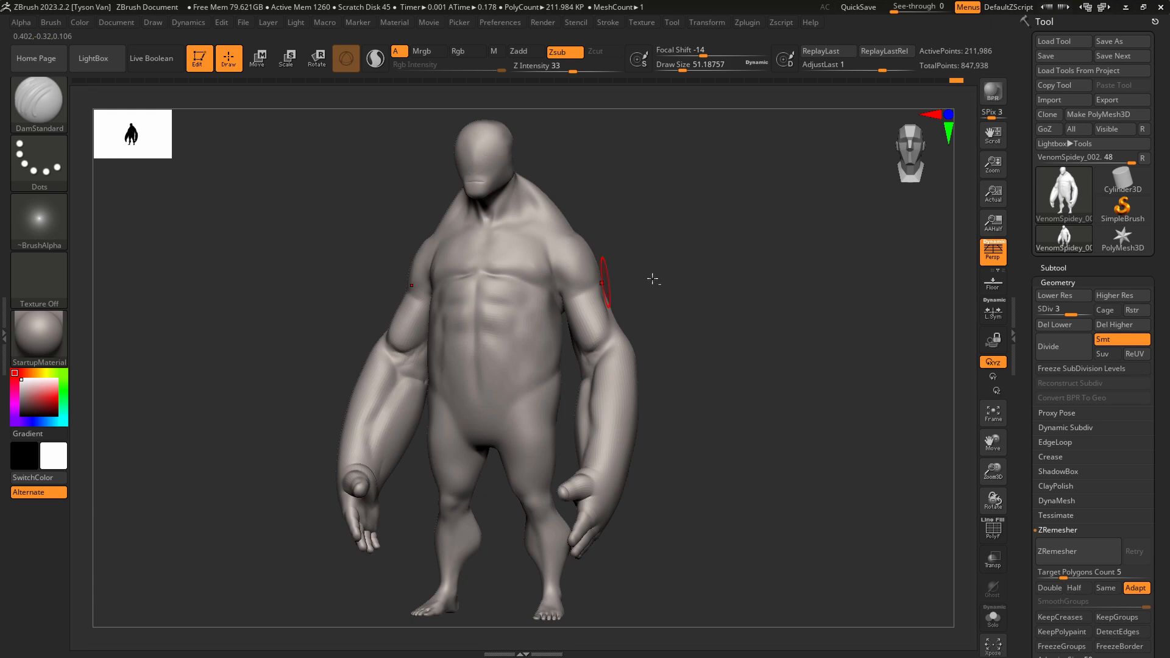
{"action": "key", "text": "alt+Tab"}
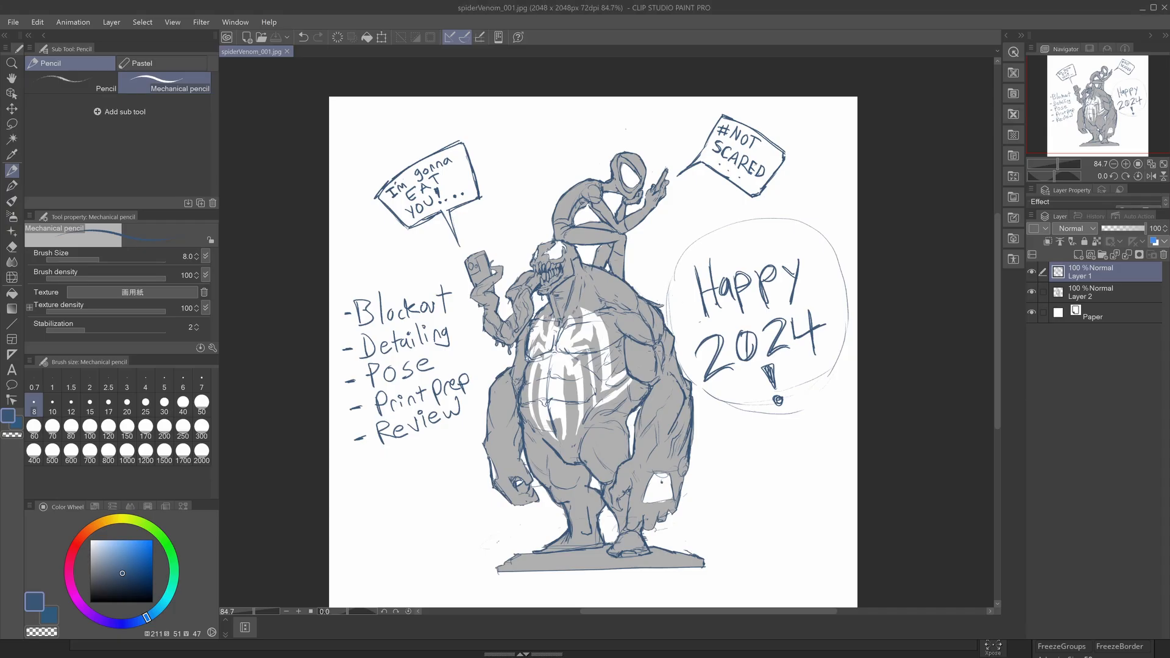
{"action": "key", "text": "alt+Tab"}
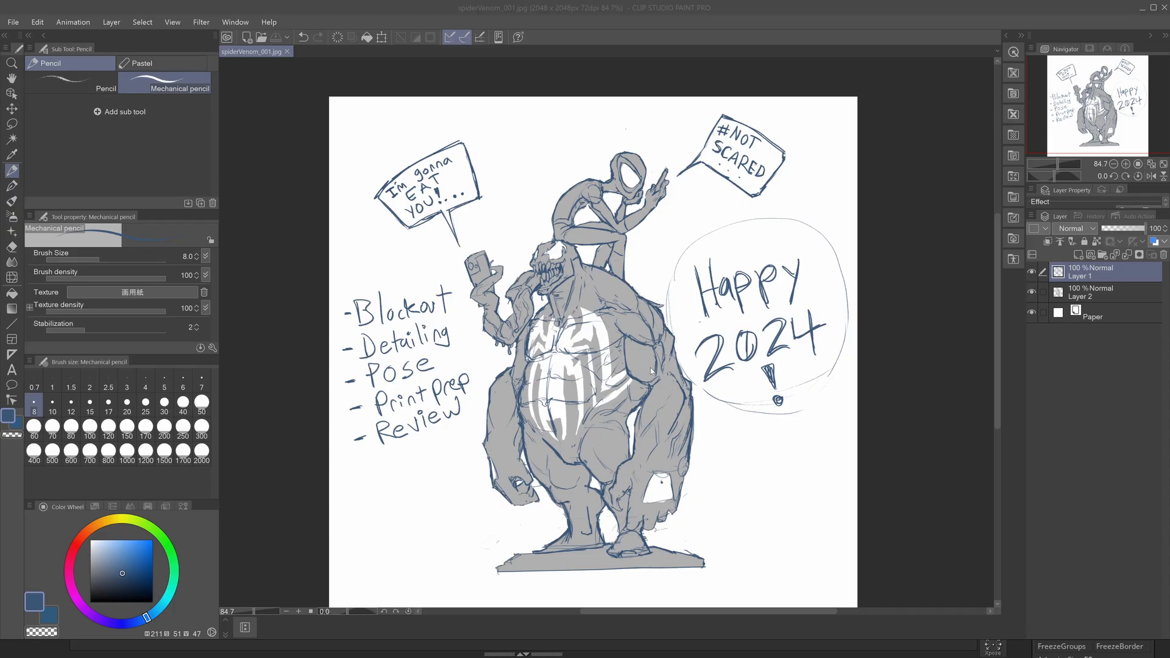
Return to ZBrush and reshape the shoulders and outer upper arms with SnakeHook at draw sizes from about 223 to 251.
{"action": "key", "text": "alt+Tab"}
{"action": "key", "text": "s"}
{"action": "left_click_drag", "start_coordinate": [589, 365], "coordinate": [615, 363]}
{"action": "key", "text": "b"}
{"action": "key", "text": "s"}
{"action": "key", "text": "h"}
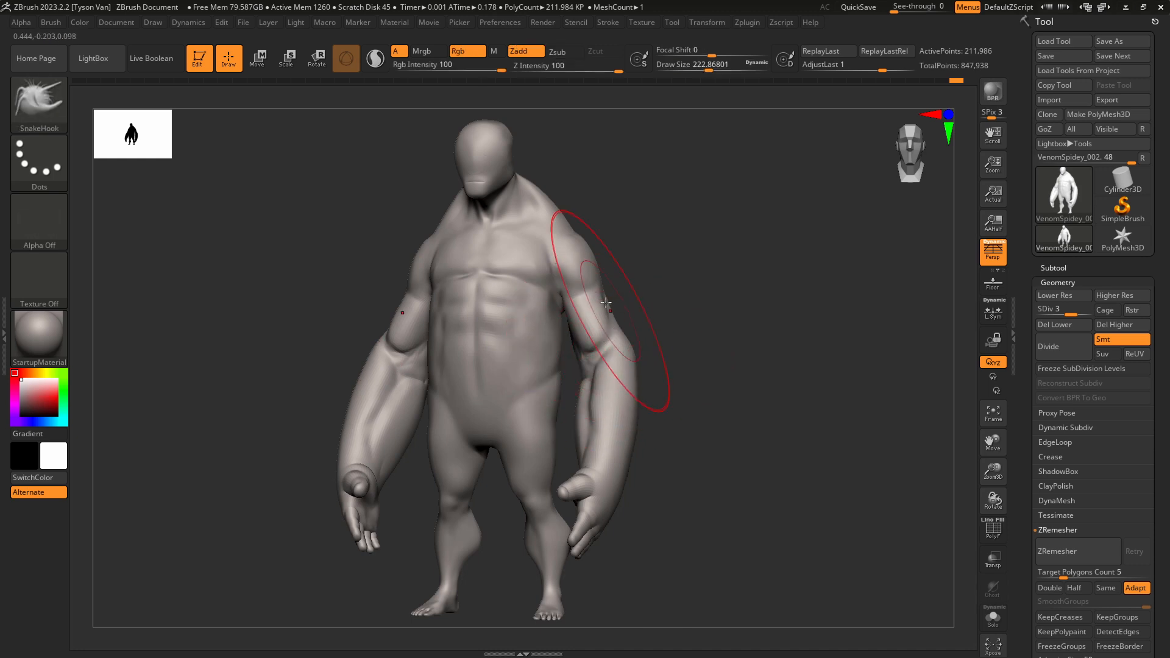
{"action": "key", "text": "s"}
{"action": "left_click_drag", "start_coordinate": [584, 270], "coordinate": [585, 270]}
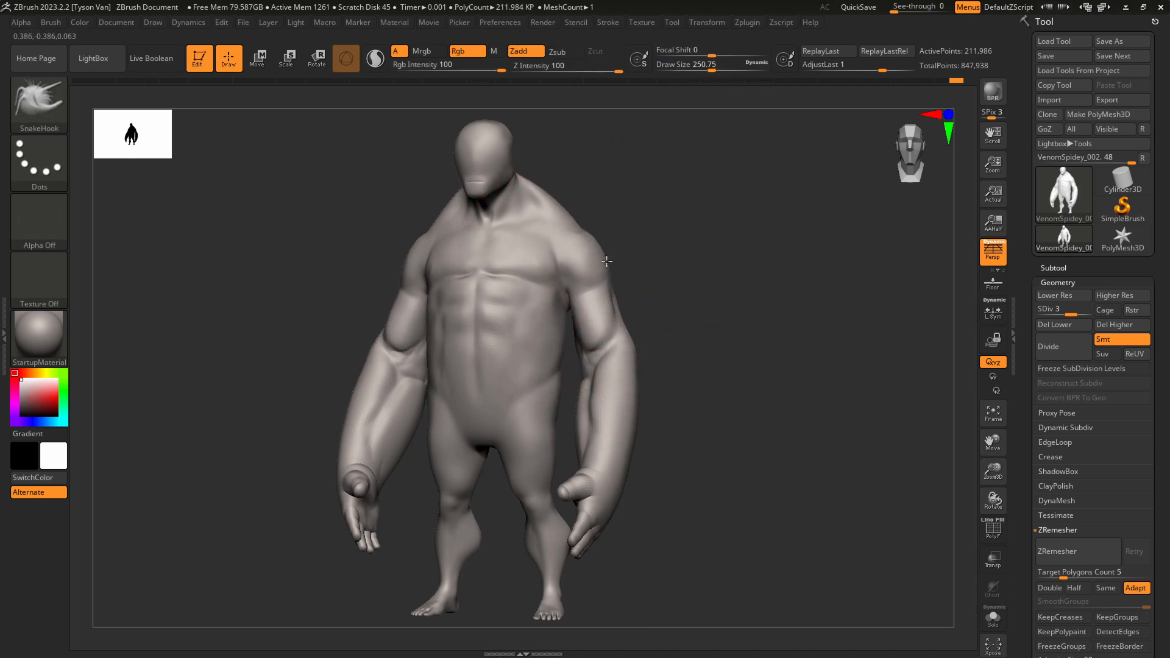
{"action": "left_click_drag", "start_coordinate": [625, 341], "coordinate": [632, 341]}
{"action": "key", "text": "s"}
Adjust the shoulder and arm masses with large SnakeHook strokes from several angles, reducing the draw size to about 187.
{"action": "mouse_move", "coordinate": [643, 413]}
{"action": "left_mouse_down"}
{"action": "mouse_move", "coordinate": [650, 420]}
{"action": "mouse_move", "coordinate": [569, 418]}
{"action": "mouse_move", "coordinate": [627, 397]}
{"action": "mouse_move", "coordinate": [509, 403]}
{"action": "left_mouse_up"}
{"action": "left_click_drag", "start_coordinate": [595, 229], "coordinate": [582, 234]}
{"action": "left_click_drag", "start_coordinate": [604, 292], "coordinate": [586, 279]}
{"action": "right_click_drag", "start_coordinate": [637, 292], "coordinate": [649, 310]}
{"action": "key", "text": "s"}
{"action": "mouse_move", "coordinate": [640, 376]}
{"action": "left_mouse_down"}
{"action": "mouse_move", "coordinate": [650, 376]}
{"action": "mouse_move", "coordinate": [613, 386]}
{"action": "left_mouse_up"}
{"action": "mouse_move", "coordinate": [614, 390]}
{"action": "right_mouse_down"}
{"action": "mouse_move", "coordinate": [664, 402]}
{"action": "mouse_move", "coordinate": [703, 305]}
{"action": "mouse_move", "coordinate": [735, 301]}
{"action": "right_mouse_up"}
{"action": "key", "text": "s"}
{"action": "left_click_drag", "start_coordinate": [587, 274], "coordinate": [574, 273]}
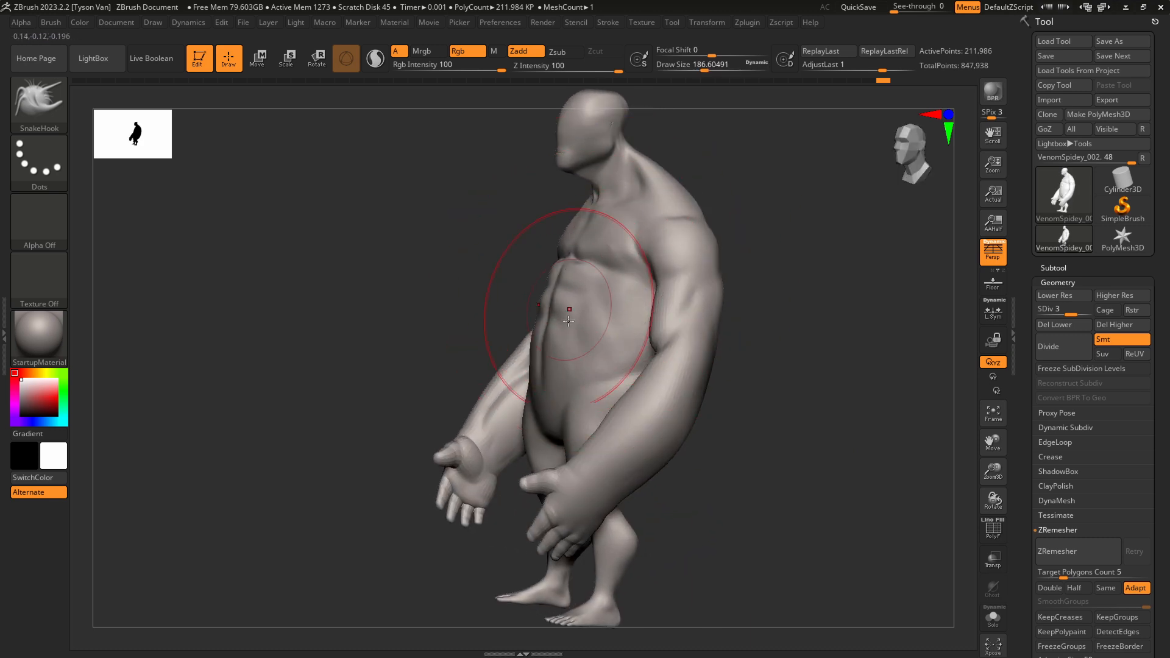
Reshape the trapezius slope and raise the head with SnakeHook at draw sizes of about 132 and 228.
{"action": "mouse_move", "coordinate": [568, 320]}
{"action": "right_mouse_down", "text": "shift"}
{"action": "mouse_move", "coordinate": [593, 350]}
{"action": "mouse_move", "coordinate": [657, 274]}
{"action": "mouse_move", "coordinate": [642, 271]}
{"action": "right_mouse_up", "text": "shift"}
{"action": "key", "text": "s"}
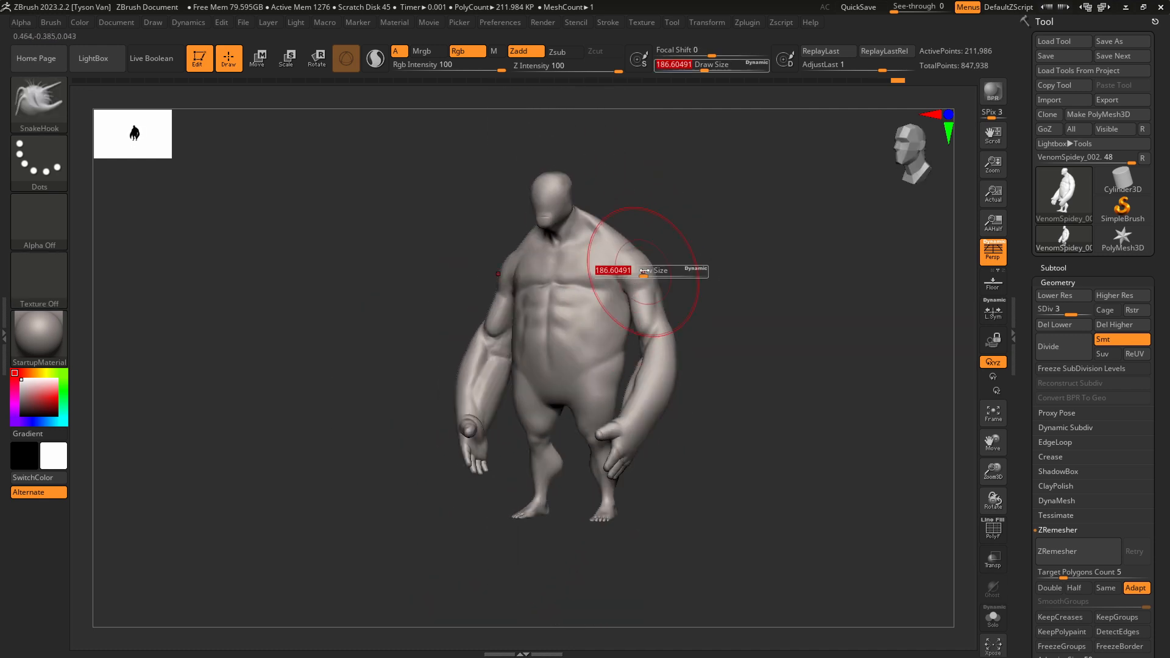
{"action": "left_click_drag", "start_coordinate": [642, 271], "coordinate": [634, 271]}
{"action": "right_click_drag", "start_coordinate": [634, 271], "coordinate": [650, 273]}
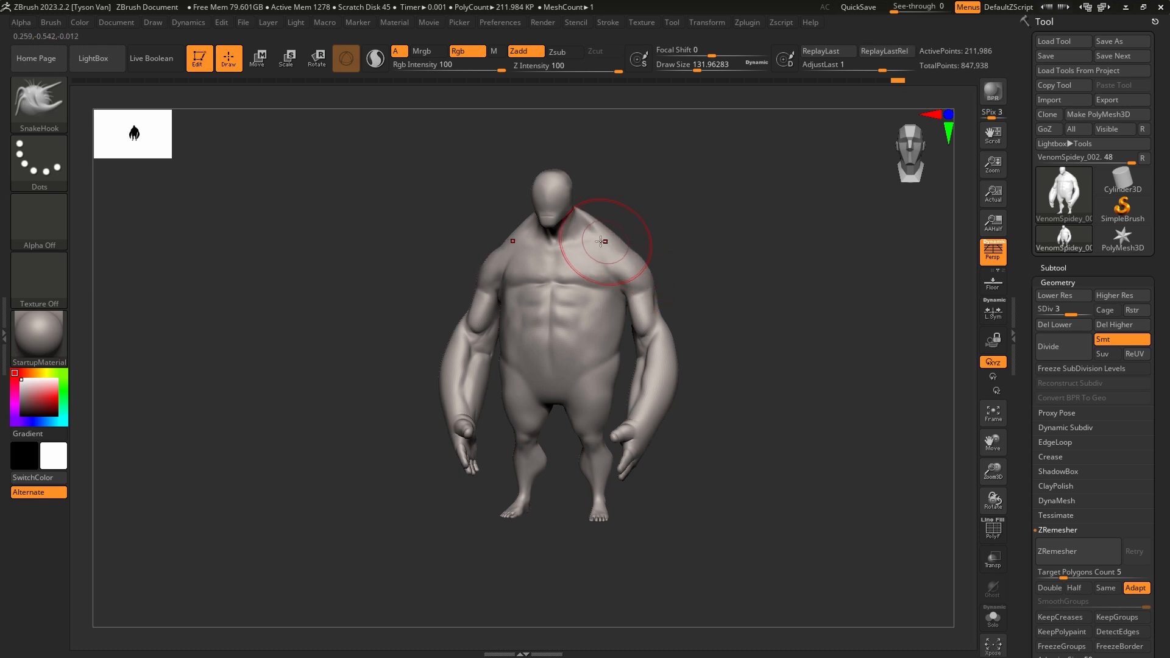
{"action": "key", "text": "s"}
{"action": "mouse_move", "coordinate": [587, 236]}
{"action": "left_mouse_down"}
{"action": "mouse_move", "coordinate": [605, 236]}
{"action": "mouse_move", "coordinate": [563, 180]}
{"action": "mouse_move", "coordinate": [572, 232]}
{"action": "left_mouse_up"}
{"action": "key", "text": "s"}
{"action": "key", "text": "s"}
{"action": "left_click_drag", "start_coordinate": [595, 223], "coordinate": [593, 231]}
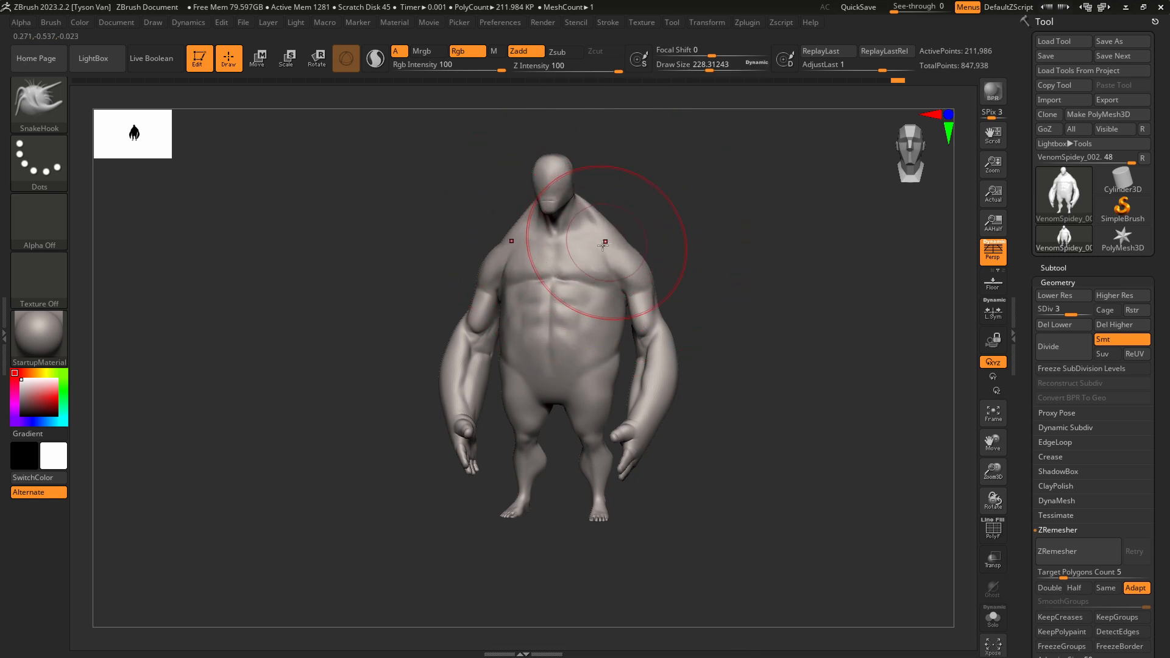
Refine the back of the neck and upper trapezius in side view with SnakeHook at draw sizes of about 116 and 71.
{"action": "right_click_drag", "start_coordinate": [602, 245], "coordinate": [548, 242]}
{"action": "right_click_drag", "start_coordinate": [616, 222], "coordinate": [563, 221]}
{"action": "key", "text": "s"}
{"action": "left_click_drag", "start_coordinate": [637, 217], "coordinate": [592, 195]}
{"action": "key", "text": "s"}
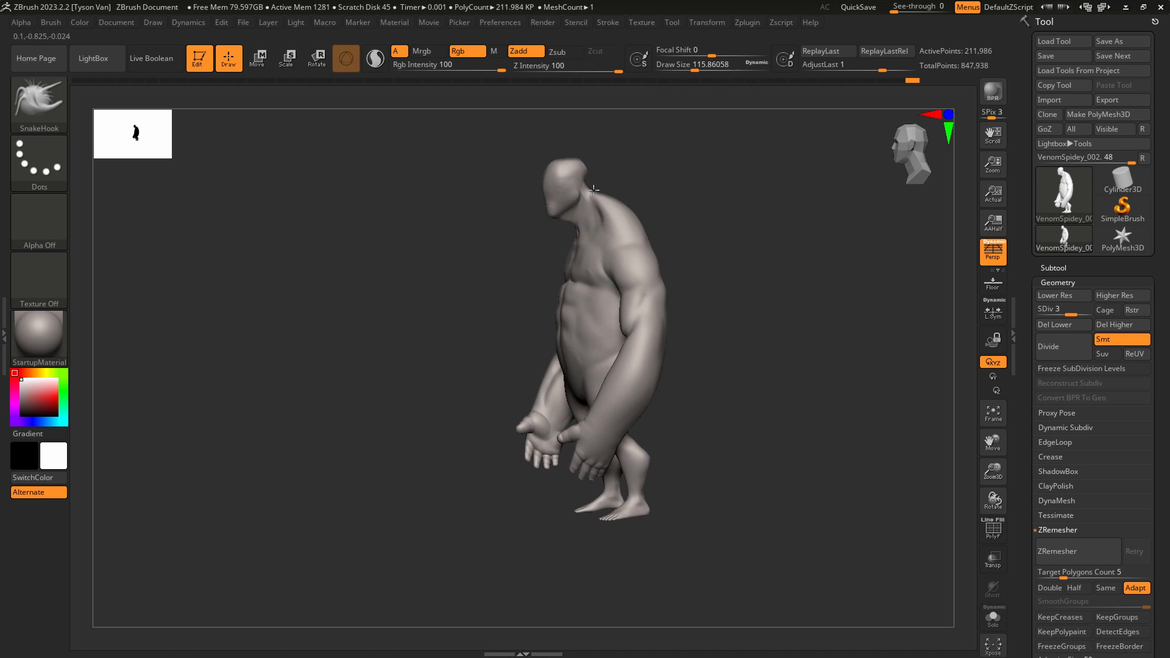
{"action": "mouse_move", "coordinate": [597, 195]}
{"action": "right_mouse_down", "text": "ctrl"}
{"action": "mouse_move", "coordinate": [599, 221]}
{"action": "mouse_move", "coordinate": [596, 207]}
{"action": "right_mouse_up", "text": "ctrl"}
{"action": "key", "text": "s"}
{"action": "left_click_drag", "start_coordinate": [597, 173], "coordinate": [587, 154]}
{"action": "right_click_drag", "start_coordinate": [587, 154], "coordinate": [649, 221]}
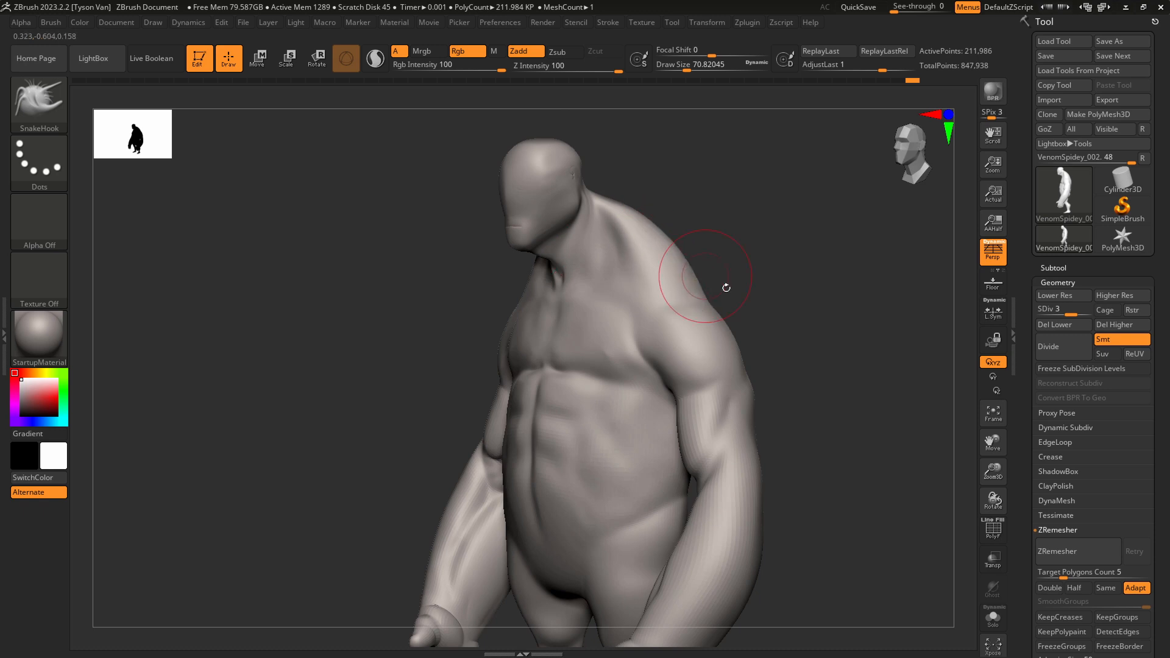
Smooth the trapezius and shoulder at lower subdivision levels down to 1, then step up to level 2.
{"action": "right_click_drag", "start_coordinate": [705, 320], "coordinate": [758, 337]}
{"action": "mouse_move", "coordinate": [678, 282]}
{"action": "right_mouse_down"}
{"action": "mouse_move", "coordinate": [662, 272]}
{"action": "mouse_move", "coordinate": [666, 248]}
{"action": "mouse_move", "coordinate": [634, 223]}
{"action": "right_mouse_up"}
{"action": "key", "text": "shift"}
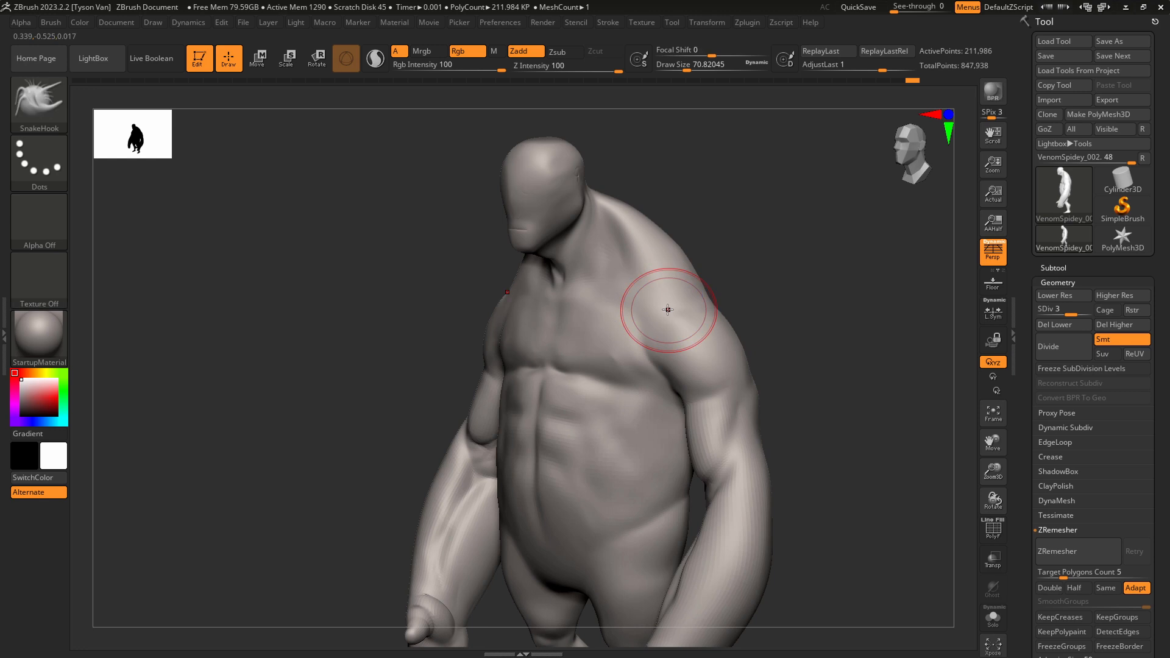
{"action": "key", "text": "shift+d"}
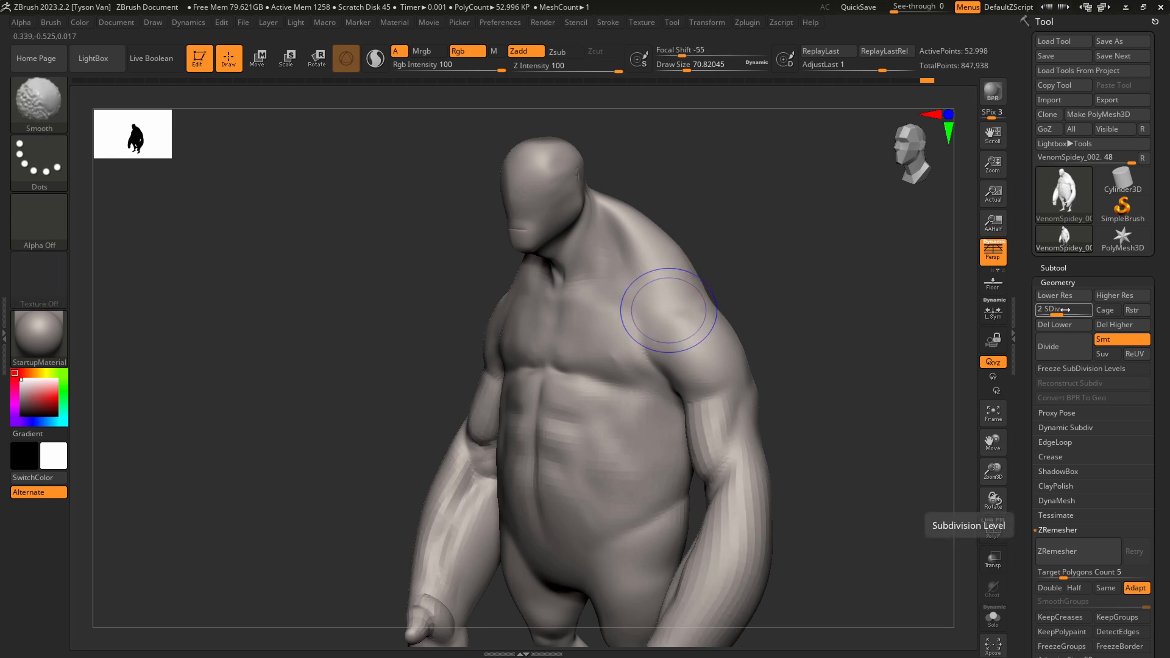
{"action": "key", "text": "shift+d"}
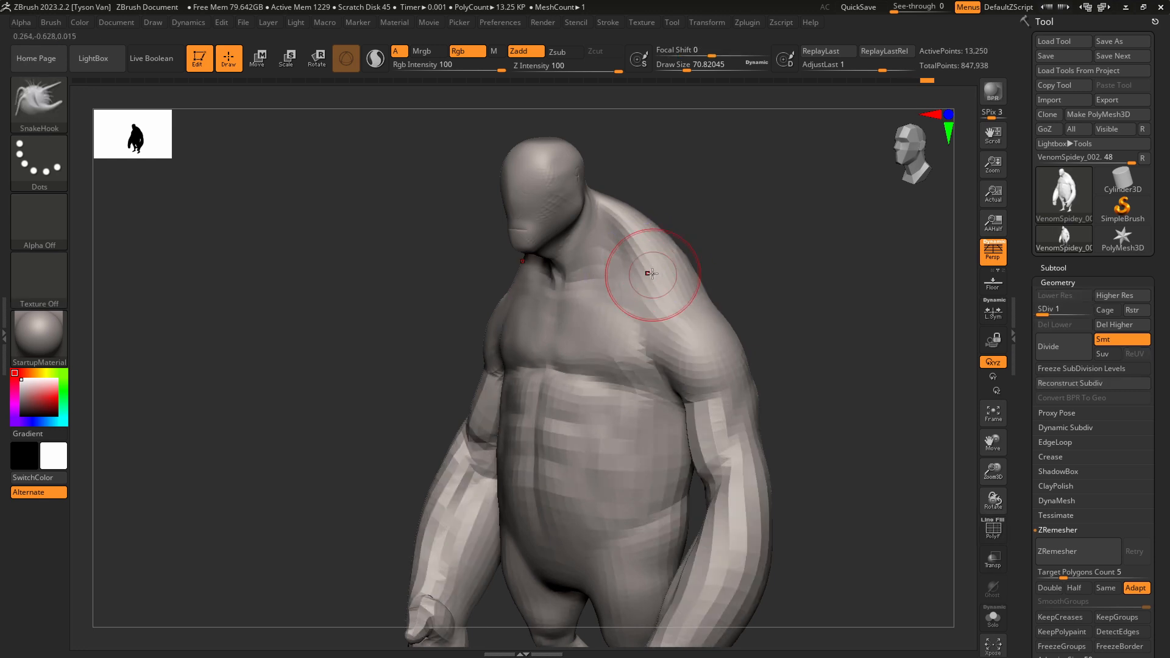
{"action": "key", "text": "d"}
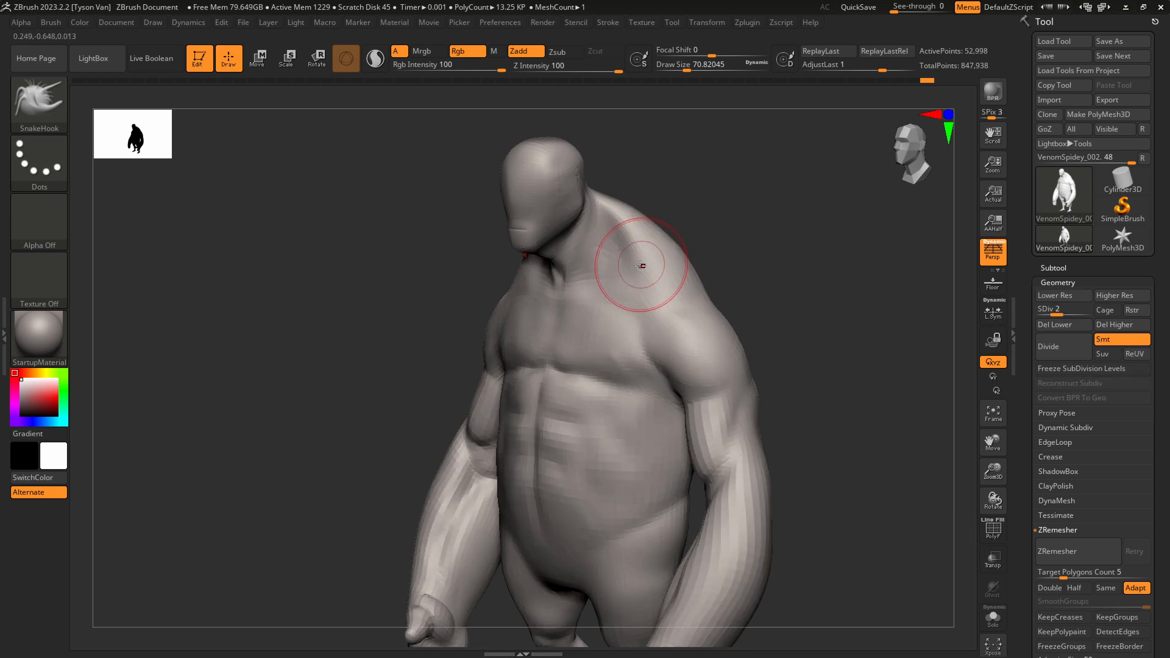
Carve the groove along the trapezius with DamStandard at draw size about 71, and raise the subdivision level to 4.
{"action": "key", "text": "b"}
{"action": "key", "text": "d"}
{"action": "key", "text": "s"}
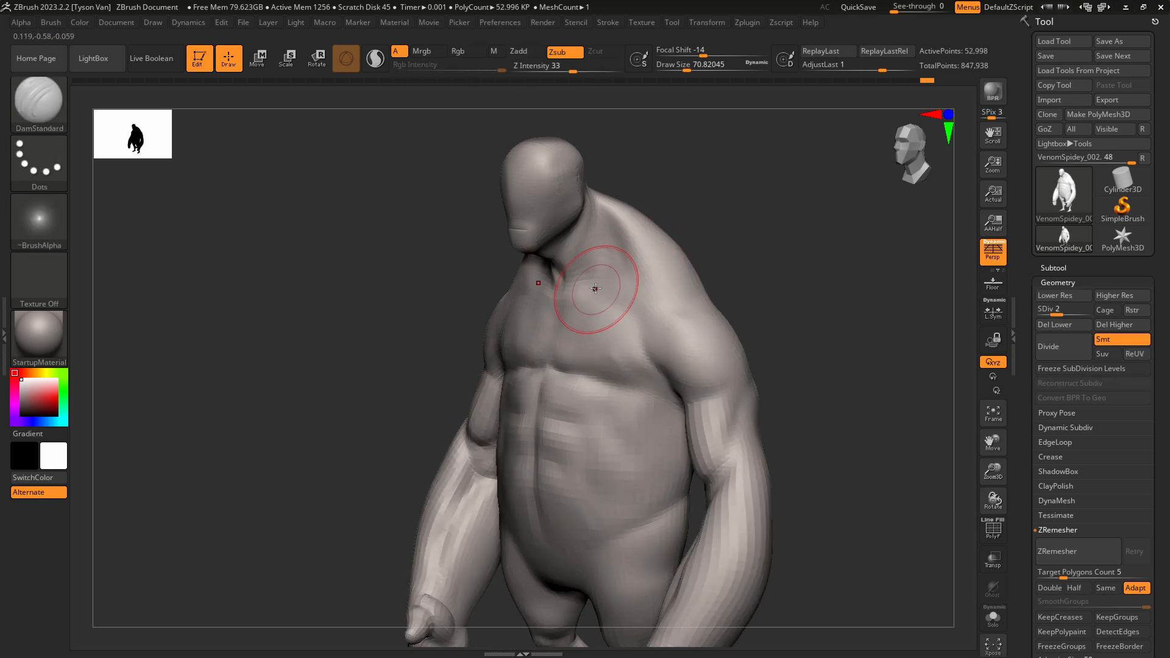
{"action": "mouse_move", "coordinate": [621, 238]}
{"action": "left_mouse_down"}
{"action": "mouse_move", "coordinate": [667, 299]}
{"action": "mouse_move", "coordinate": [630, 259]}
{"action": "mouse_move", "coordinate": [664, 292]}
{"action": "mouse_move", "coordinate": [673, 256]}
{"action": "mouse_move", "coordinate": [644, 218]}
{"action": "left_mouse_up"}
{"action": "key", "text": "d"}
{"action": "key", "text": "d"}
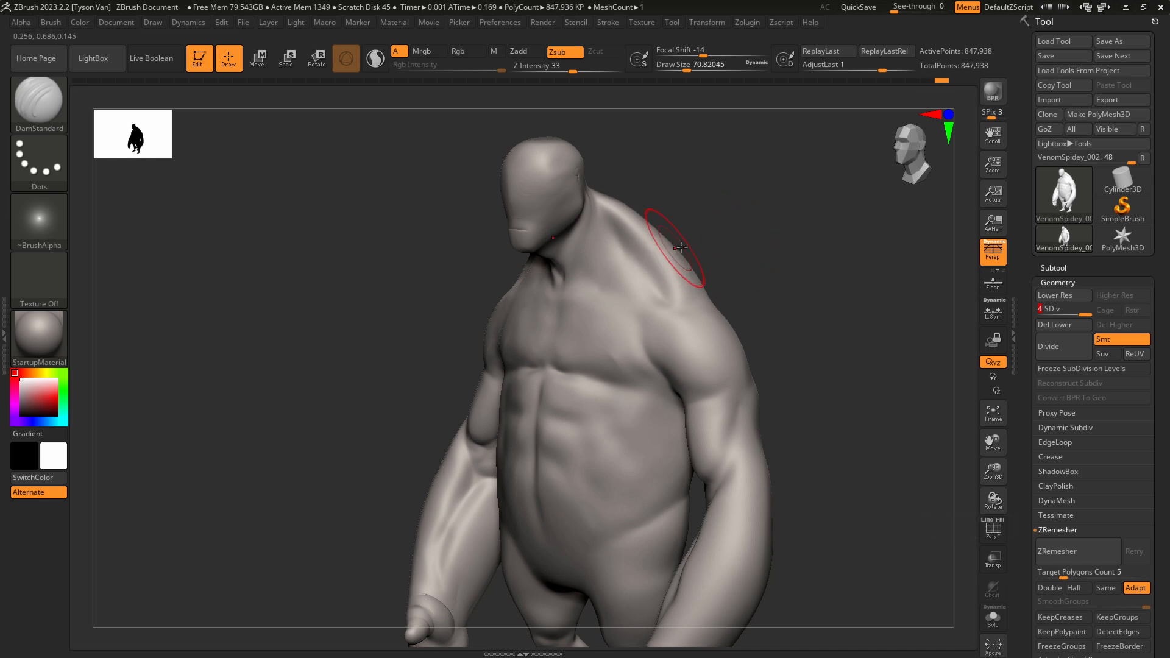
Smooth the outer shoulder at subdivision level 2 and bulge the deltoid with SnakeHook at draw size about 71.
{"action": "key", "text": "shift"}
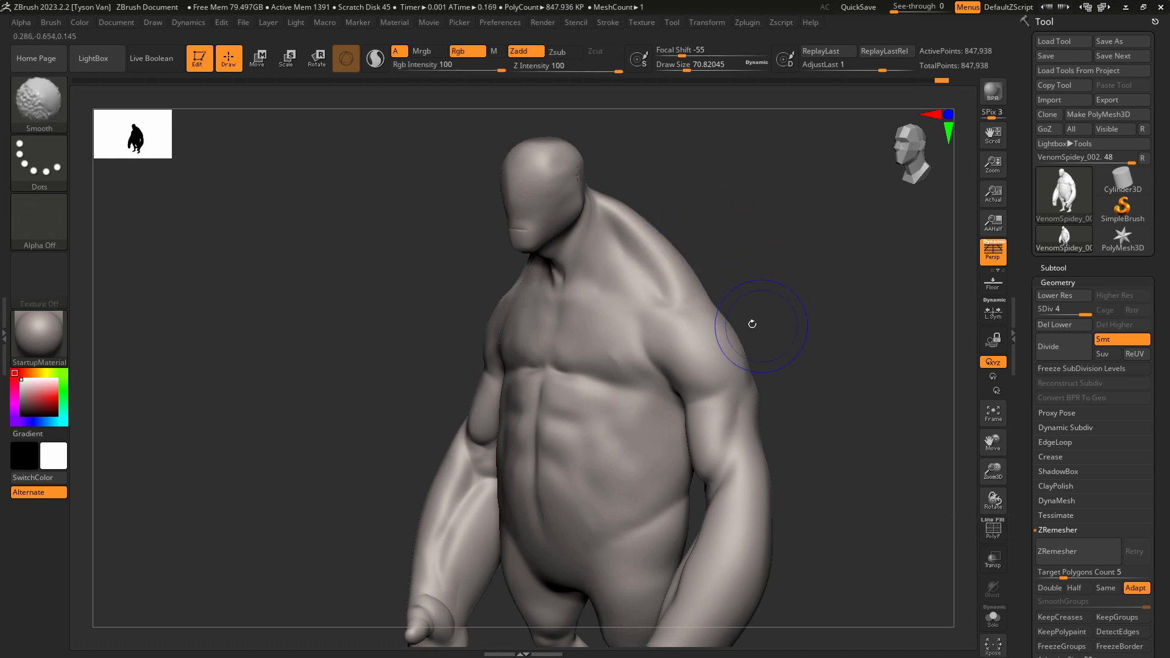
{"action": "left_click_drag", "start_coordinate": [752, 323], "coordinate": [729, 324]}
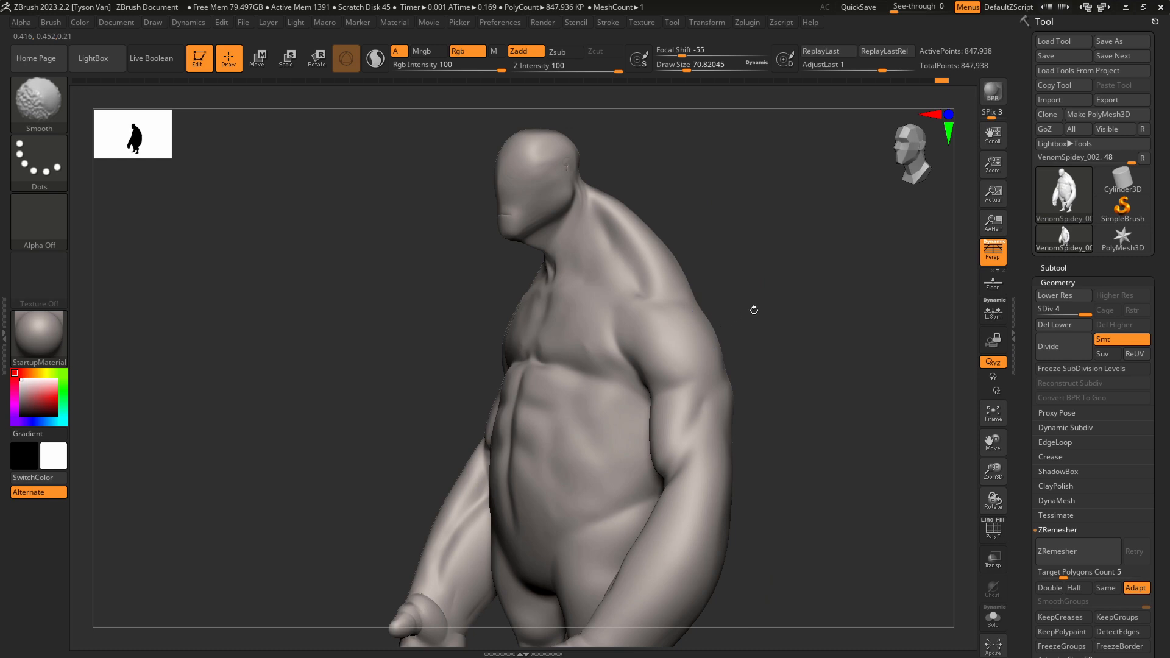
{"action": "left_click_drag", "start_coordinate": [1084, 309], "coordinate": [1063, 308]}
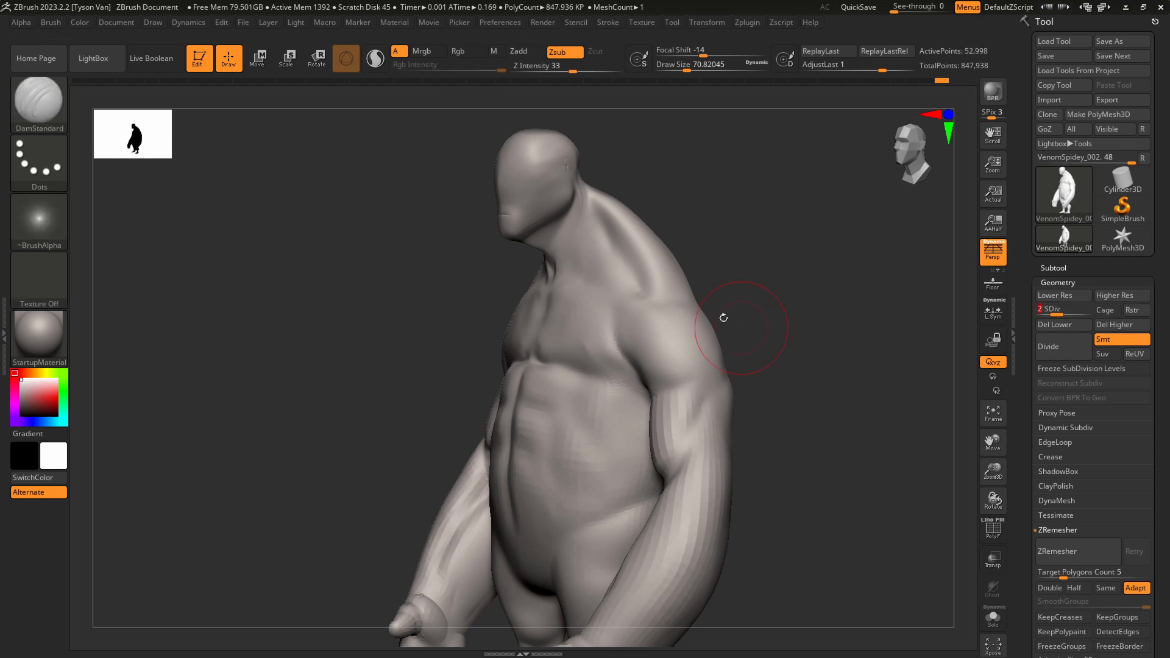
{"action": "key", "text": "shift"}
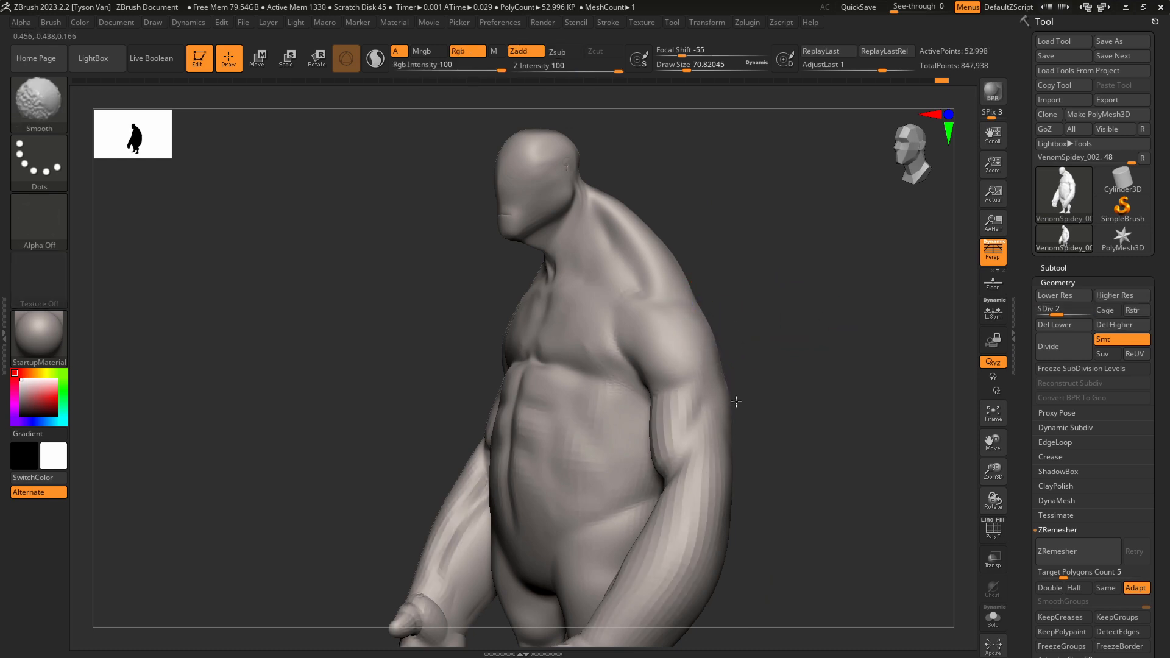
{"action": "mouse_move", "coordinate": [750, 346]}
{"action": "left_mouse_down", "text": "shift"}
{"action": "mouse_move", "coordinate": [704, 313]}
{"action": "mouse_move", "coordinate": [708, 327]}
{"action": "mouse_move", "coordinate": [718, 314]}
{"action": "mouse_move", "coordinate": [719, 348]}
{"action": "left_mouse_up", "text": "shift"}
{"action": "key", "text": "b"}
{"action": "key", "text": "s"}
{"action": "key", "text": "h"}
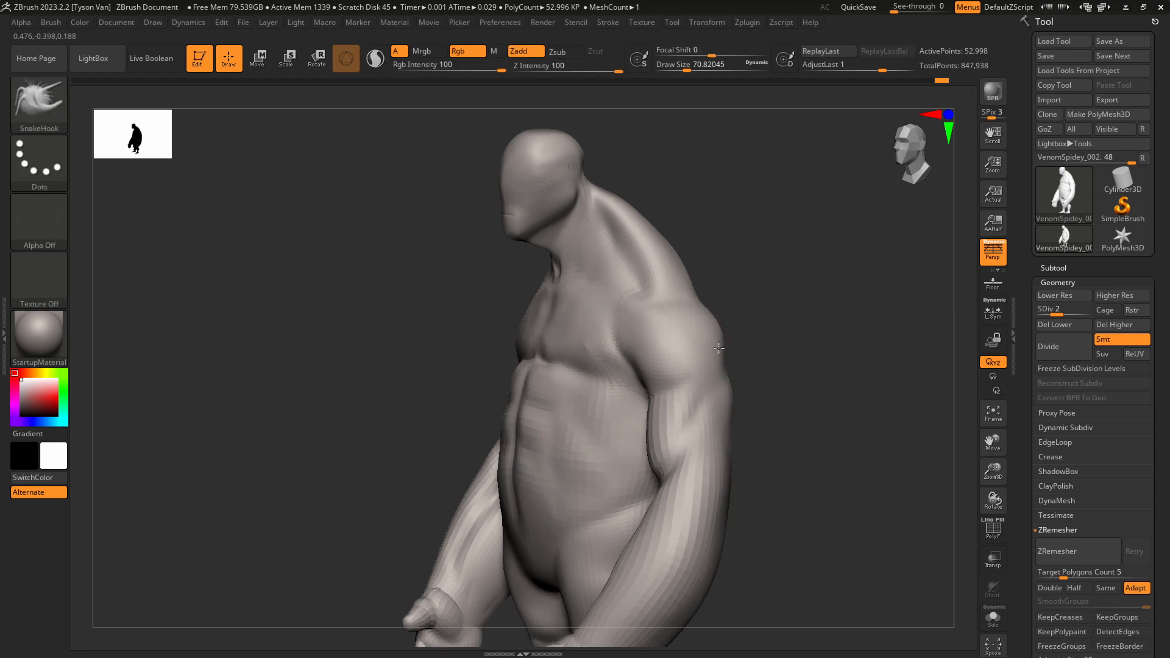
Carve the deltoid's upper and lower borders with DamStandard at draw size about 71, and smooth the cuts.
{"action": "key", "text": "b"}
{"action": "key", "text": "d"}
{"action": "key", "text": "s"}
{"action": "mouse_move", "coordinate": [666, 303]}
{"action": "right_mouse_down"}
{"action": "mouse_move", "coordinate": [643, 282]}
{"action": "mouse_move", "coordinate": [700, 293]}
{"action": "mouse_move", "coordinate": [697, 258]}
{"action": "mouse_move", "coordinate": [739, 313]}
{"action": "mouse_move", "coordinate": [721, 347]}
{"action": "mouse_move", "coordinate": [626, 368]}
{"action": "right_mouse_up"}
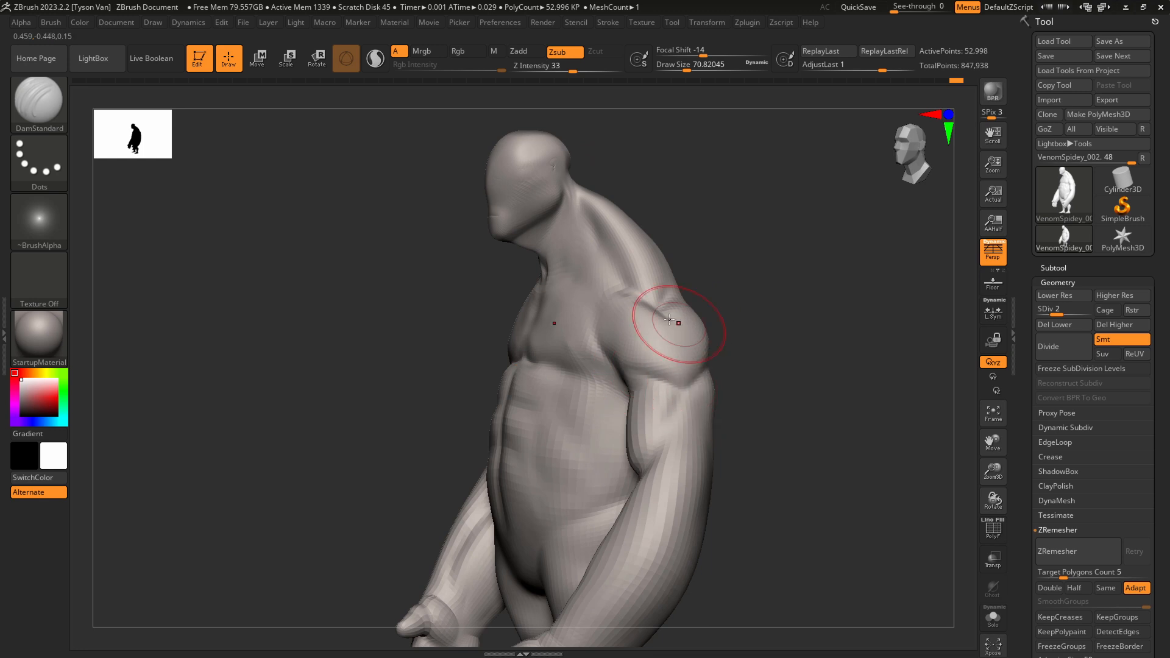
{"action": "right_click_drag", "start_coordinate": [600, 366], "coordinate": [614, 379]}
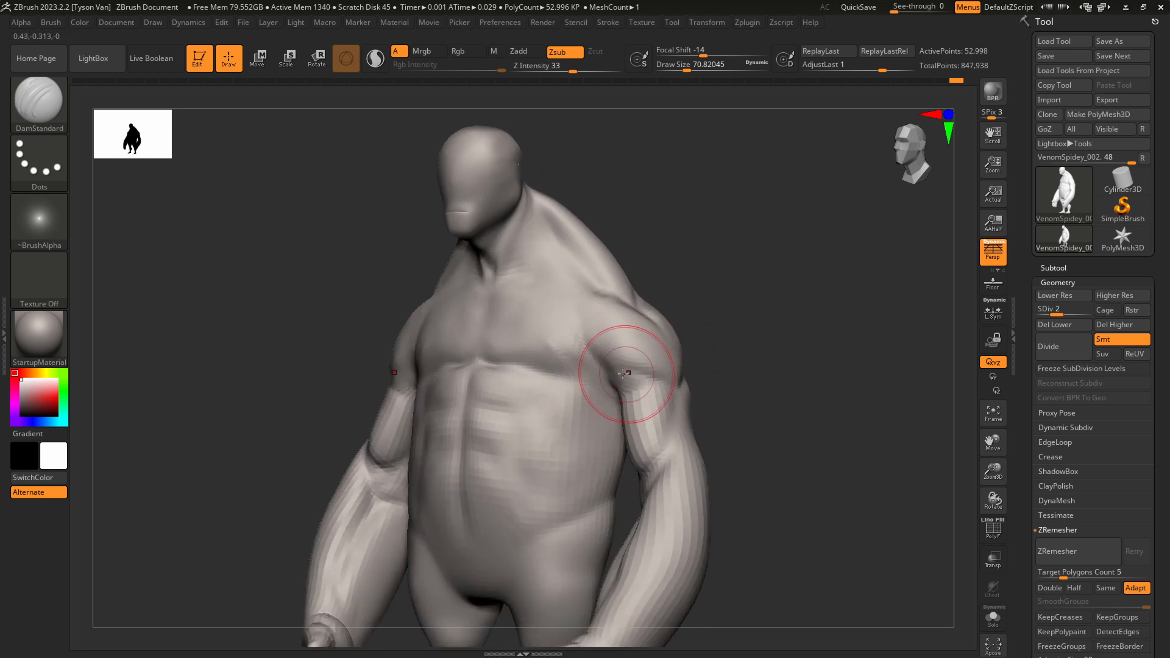
{"action": "key", "text": "shift"}
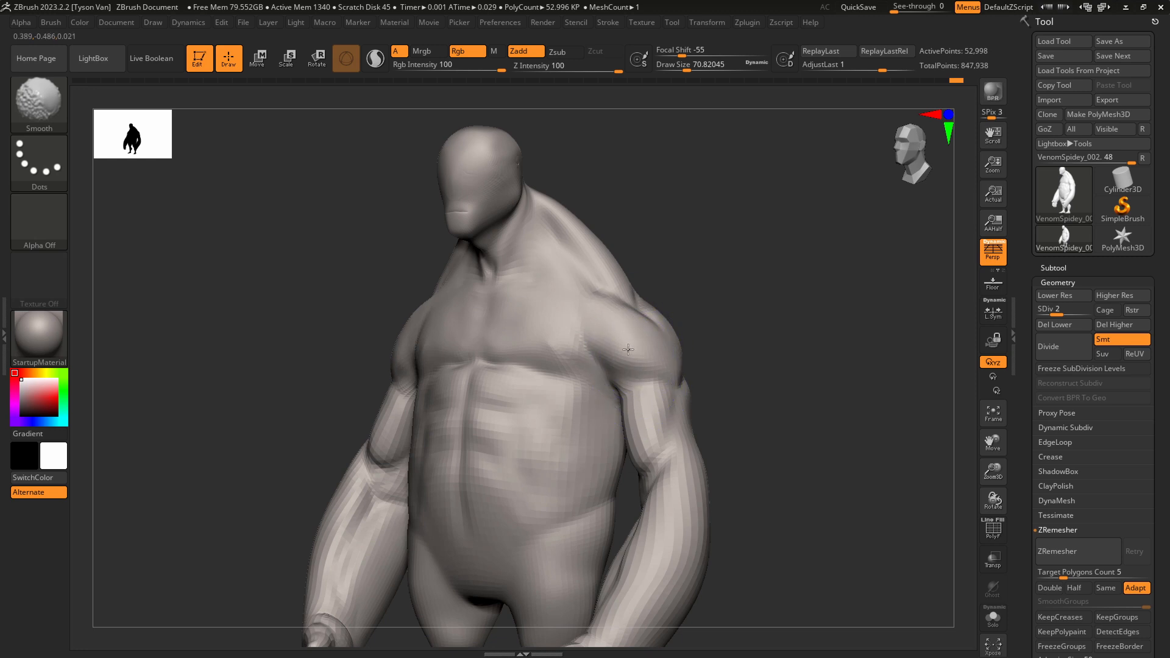
Adjust the trapezius and shoulder silhouette with SnakeHook at draw size about 116, and reduce the size to about 68.
{"action": "mouse_move", "coordinate": [586, 341]}
{"action": "right_mouse_down"}
{"action": "mouse_move", "coordinate": [594, 262]}
{"action": "mouse_move", "coordinate": [548, 282]}
{"action": "right_mouse_up"}
{"action": "key", "text": "b"}
{"action": "key", "text": "s"}
{"action": "key", "text": "h"}
{"action": "key", "text": "s"}
{"action": "left_click_drag", "start_coordinate": [576, 287], "coordinate": [584, 288]}
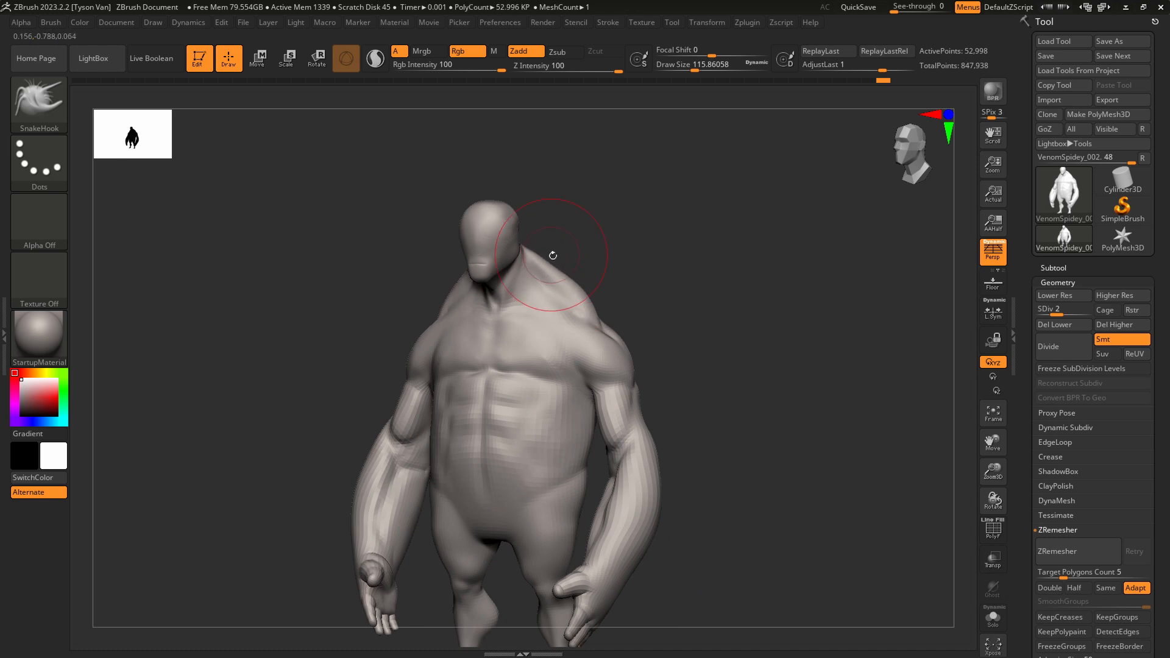
{"action": "key", "text": "s"}
{"action": "left_click_drag", "start_coordinate": [549, 256], "coordinate": [540, 255]}
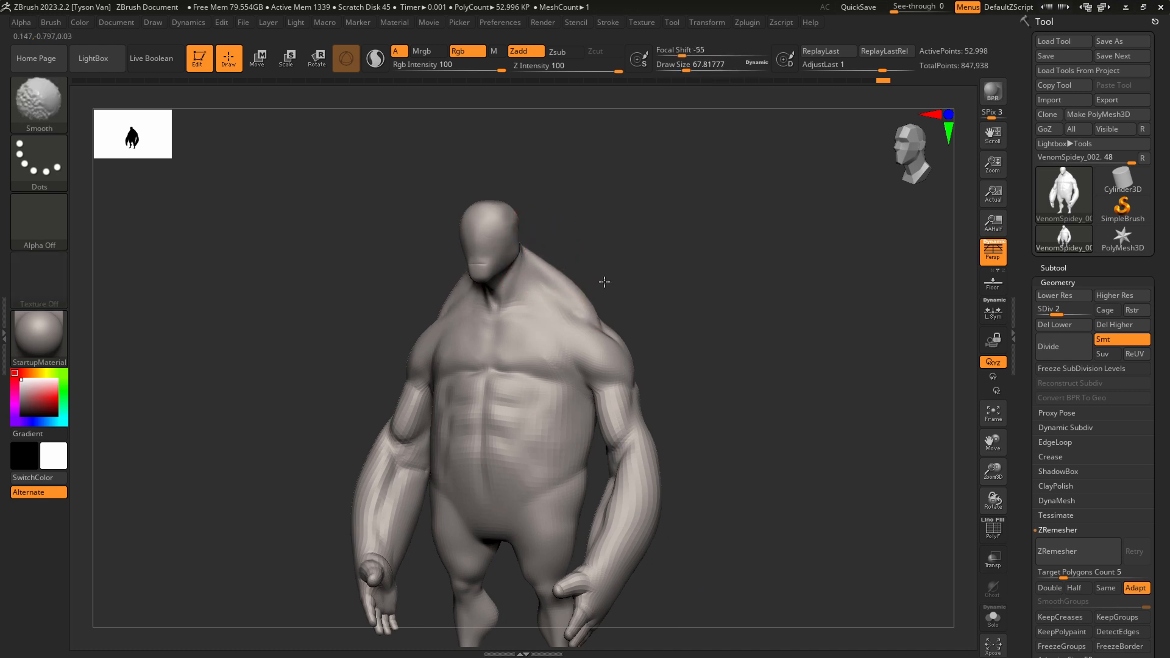
Carve the collarbone line with DamStandard at draw size about 68, and smooth around it.
{"action": "mouse_move", "coordinate": [603, 282]}
{"action": "right_mouse_down"}
{"action": "mouse_move", "coordinate": [610, 304]}
{"action": "mouse_move", "coordinate": [569, 314]}
{"action": "right_mouse_up"}
{"action": "key", "text": "b"}
{"action": "key", "text": "d"}
{"action": "key", "text": "s"}
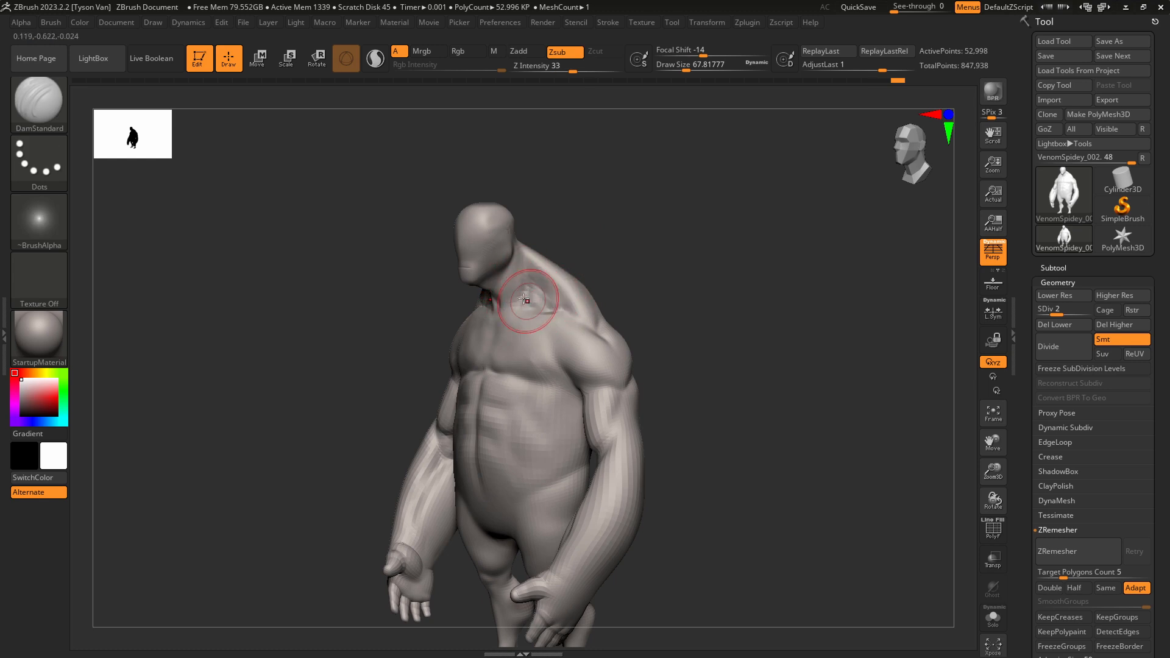
{"action": "key", "text": "shift"}
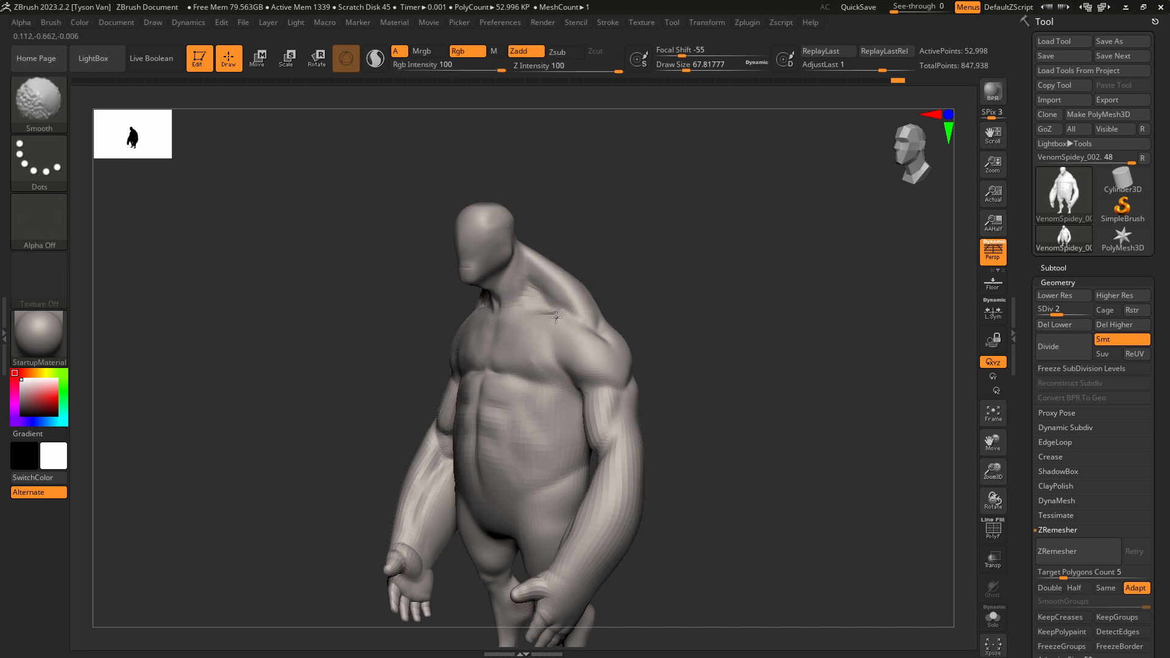
Define the muscle on the side of the neck and smooth it at draw size about 49.
{"action": "right_click_drag", "start_coordinate": [556, 317], "coordinate": [590, 311]}
{"action": "mouse_move", "coordinate": [514, 265]}
{"action": "right_mouse_down", "text": "ctrl"}
{"action": "mouse_move", "coordinate": [520, 311]}
{"action": "mouse_move", "coordinate": [552, 326]}
{"action": "mouse_move", "coordinate": [507, 321]}
{"action": "mouse_move", "coordinate": [519, 330]}
{"action": "right_mouse_up", "text": "ctrl"}
{"action": "key", "text": "s"}
{"action": "mouse_move", "coordinate": [509, 327]}
{"action": "left_mouse_down"}
{"action": "mouse_move", "coordinate": [523, 237]}
{"action": "mouse_move", "coordinate": [511, 286]}
{"action": "left_mouse_up"}
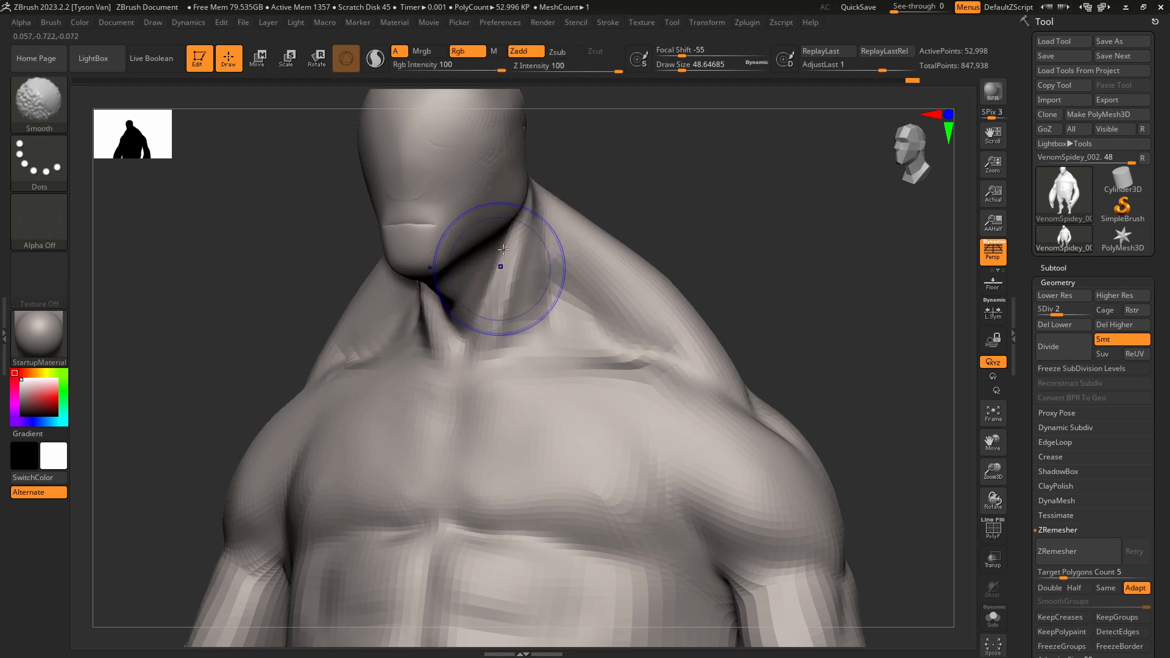
{"action": "right_click_drag", "start_coordinate": [518, 260], "coordinate": [472, 253]}
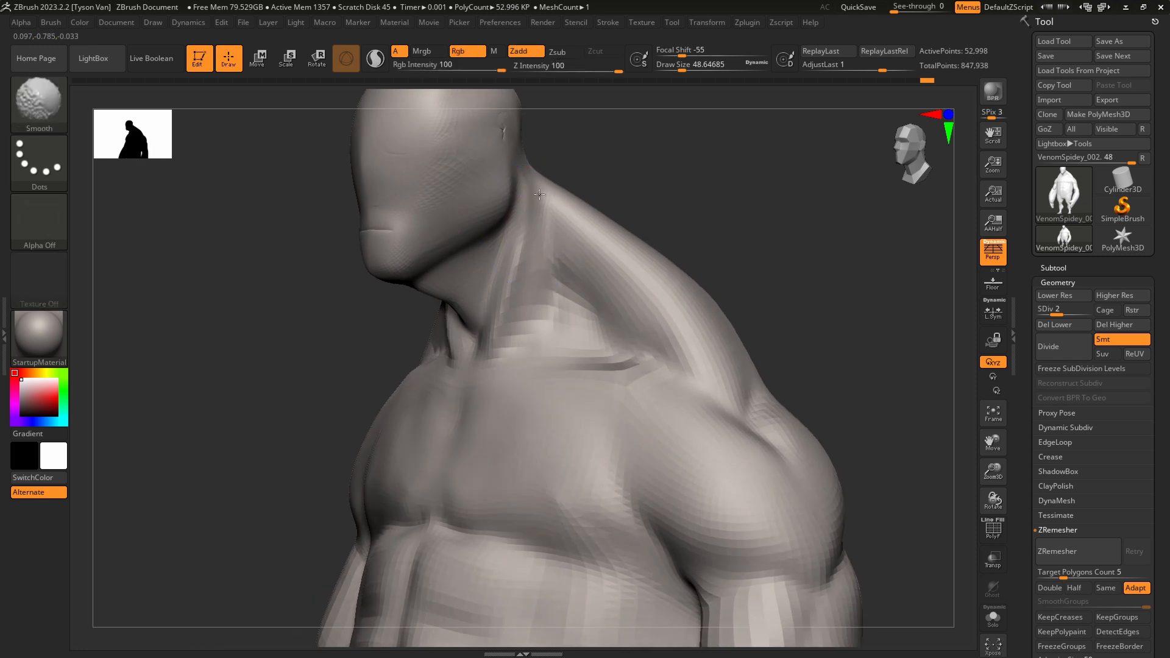
{"action": "left_click_drag", "start_coordinate": [528, 253], "coordinate": [536, 206], "text": "shift"}
{"action": "right_click_drag", "start_coordinate": [535, 206], "coordinate": [554, 217]}
{"action": "right_click_drag", "start_coordinate": [490, 139], "coordinate": [522, 213]}
Carve the collarbone's upper edge and the neck muscle's attachment to the chest with DamStandard at draw size about 49.
{"action": "mouse_move", "coordinate": [496, 184]}
{"action": "left_mouse_down"}
{"action": "mouse_move", "coordinate": [520, 251]}
{"action": "mouse_move", "coordinate": [582, 304]}
{"action": "left_mouse_up"}
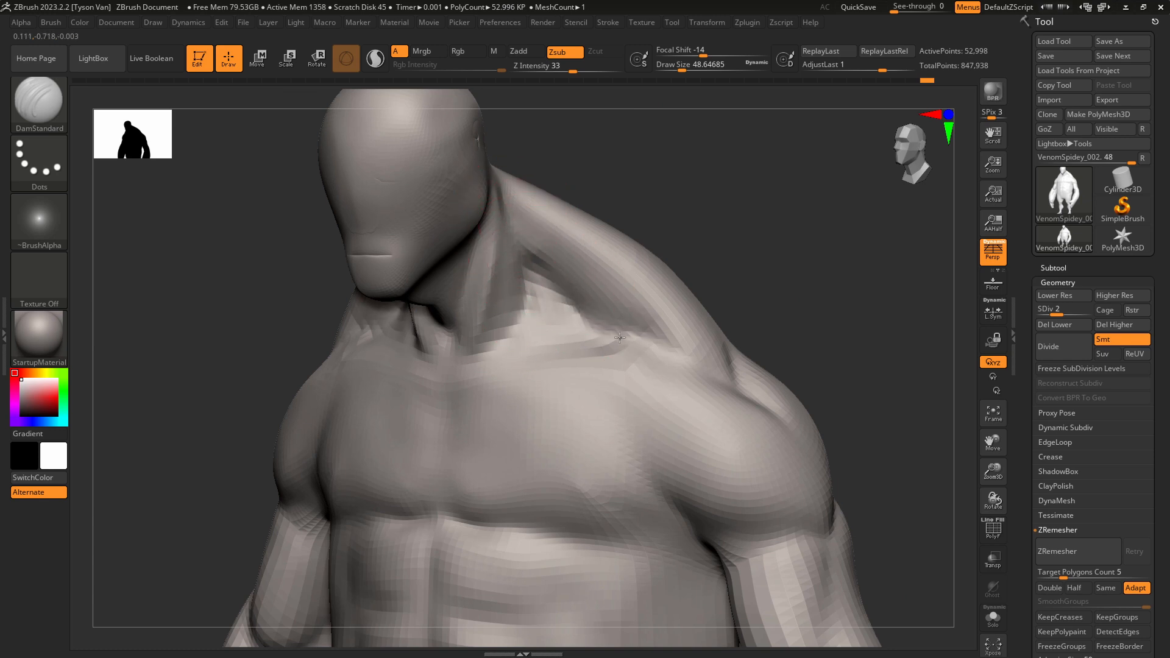
{"action": "left_click_drag", "start_coordinate": [620, 337], "coordinate": [573, 292]}
{"action": "mouse_move", "coordinate": [565, 287]}
{"action": "left_mouse_down"}
{"action": "mouse_move", "coordinate": [578, 310]}
{"action": "mouse_move", "coordinate": [548, 333]}
{"action": "left_mouse_up"}
{"action": "left_click_drag", "start_coordinate": [546, 335], "coordinate": [504, 356]}
{"action": "mouse_move", "coordinate": [493, 356]}
{"action": "left_mouse_down"}
{"action": "mouse_move", "coordinate": [469, 366]}
{"action": "mouse_move", "coordinate": [447, 401]}
{"action": "mouse_move", "coordinate": [463, 332]}
{"action": "mouse_move", "coordinate": [483, 341]}
{"action": "left_mouse_up"}
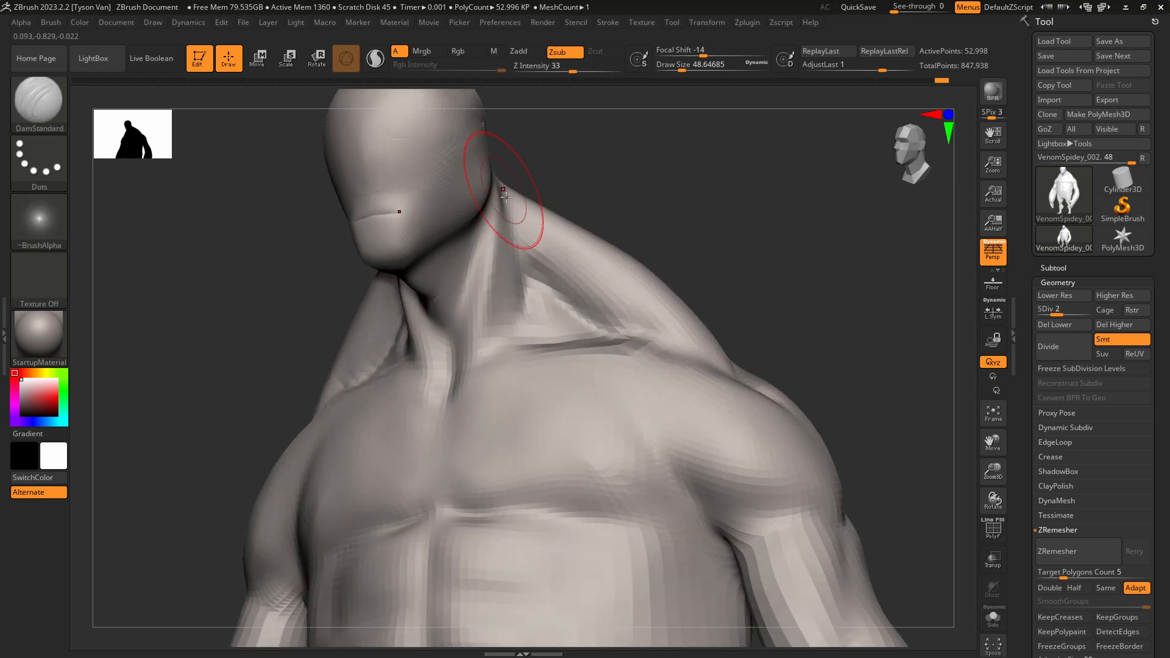
Reshape the neck below and behind the jaw with SnakeHook, reducing the draw size from about 49 to 27.
{"action": "key", "text": "b"}
{"action": "key", "text": "s"}
{"action": "key", "text": "h"}
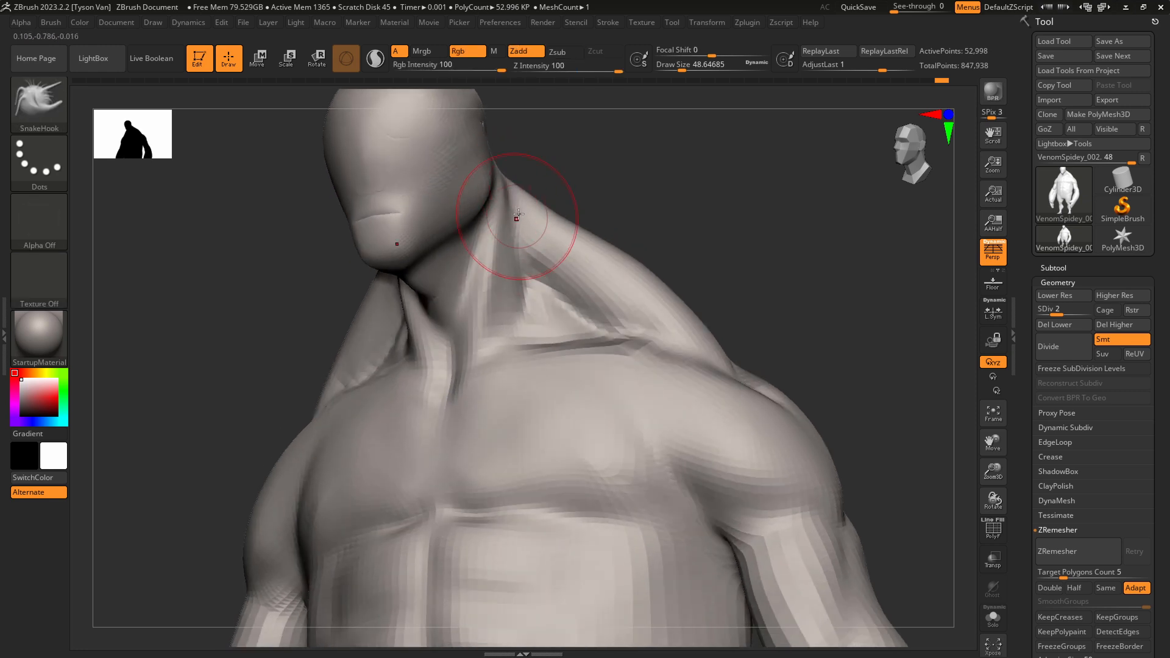
{"action": "right_click_drag", "start_coordinate": [518, 214], "coordinate": [513, 202]}
{"action": "key", "text": "s"}
{"action": "mouse_move", "coordinate": [513, 201]}
{"action": "left_mouse_down"}
{"action": "mouse_move", "coordinate": [504, 242]}
{"action": "mouse_move", "coordinate": [504, 211]}
{"action": "left_mouse_up"}
{"action": "right_click_drag", "start_coordinate": [504, 212], "coordinate": [491, 203]}
{"action": "key", "text": "s"}
{"action": "left_click_drag", "start_coordinate": [491, 223], "coordinate": [487, 238]}
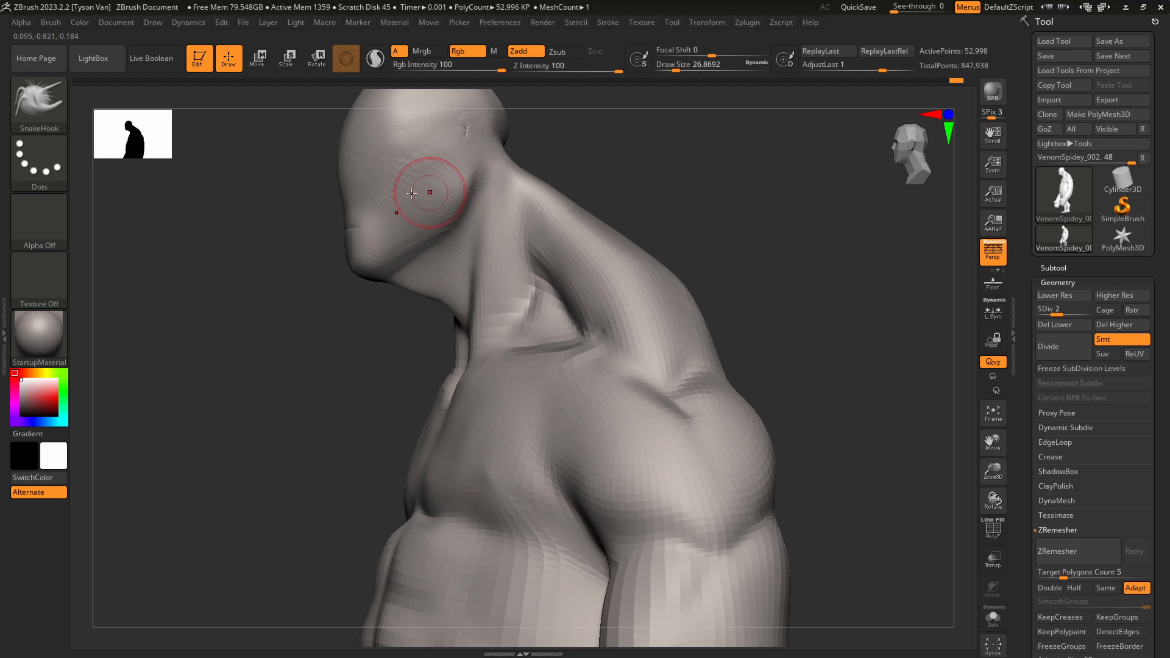
Thicken the side neck muscle with the Inflat brush at draw size about 49 and Z Intensity 10.
{"action": "left_click", "coordinate": [34, 114]}
{"action": "left_click", "coordinate": [523, 342]}
{"action": "key", "text": "s"}
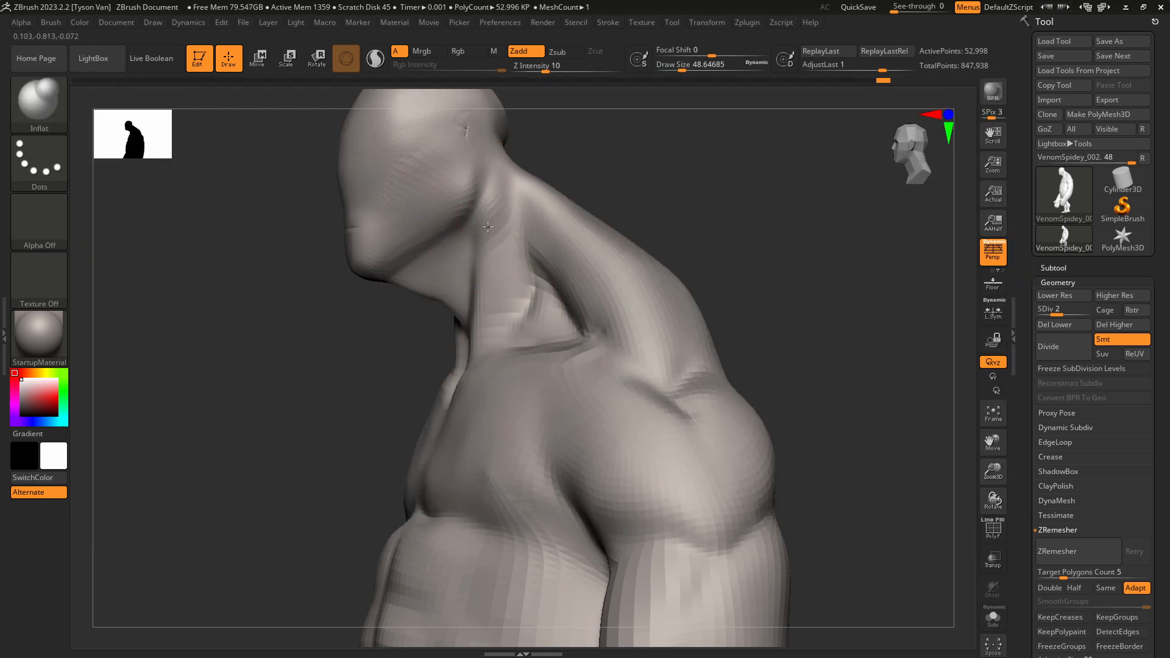
{"action": "right_click_drag", "start_coordinate": [488, 227], "coordinate": [533, 236]}
{"action": "mouse_move", "coordinate": [491, 292]}
{"action": "left_mouse_down"}
{"action": "mouse_move", "coordinate": [495, 270]}
{"action": "mouse_move", "coordinate": [491, 291]}
{"action": "left_mouse_up"}
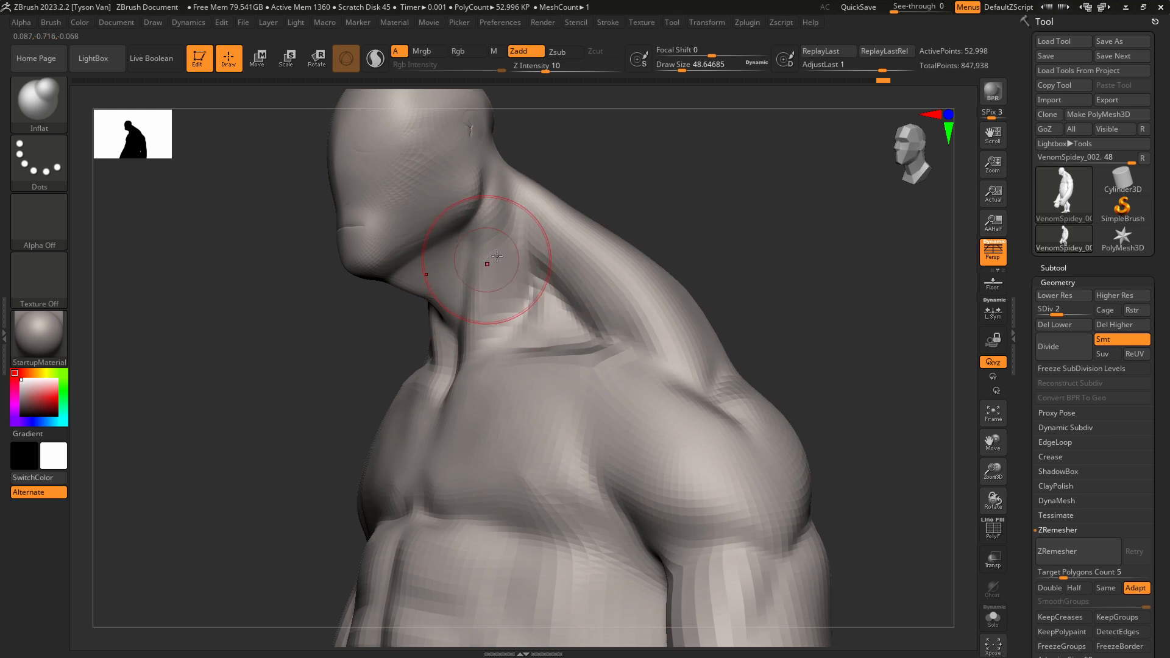
{"action": "right_click_drag", "start_coordinate": [497, 256], "coordinate": [480, 304]}
{"action": "left_click_drag", "start_coordinate": [488, 257], "coordinate": [491, 237]}
Carve the crease between the jaw and the throat with DamStandard at draw size about 20 and smooth it.
{"action": "mouse_move", "coordinate": [491, 236]}
{"action": "right_mouse_down", "text": "ctrl"}
{"action": "mouse_move", "coordinate": [469, 241]}
{"action": "mouse_move", "coordinate": [485, 227]}
{"action": "mouse_move", "coordinate": [477, 220]}
{"action": "mouse_move", "coordinate": [492, 268]}
{"action": "right_mouse_up", "text": "ctrl"}
{"action": "key", "text": "2"}
{"action": "right_click_drag", "start_coordinate": [492, 268], "coordinate": [475, 243]}
{"action": "key", "text": "s"}
{"action": "left_click_drag", "start_coordinate": [485, 235], "coordinate": [477, 236]}
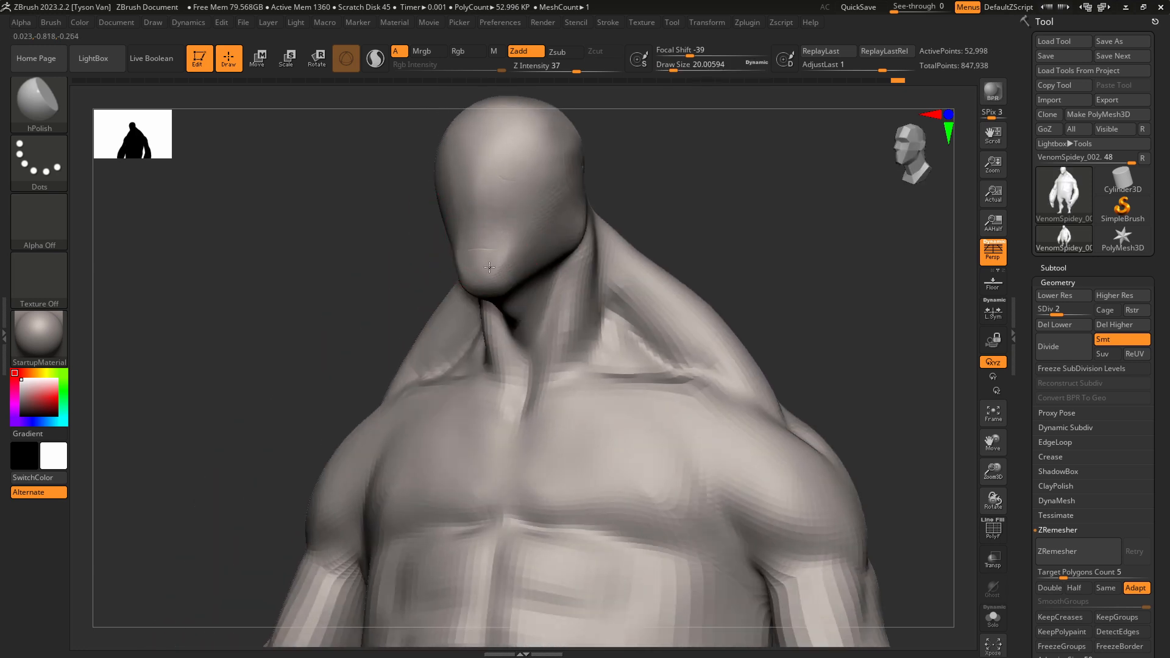
{"action": "right_click_drag", "start_coordinate": [489, 267], "coordinate": [504, 296]}
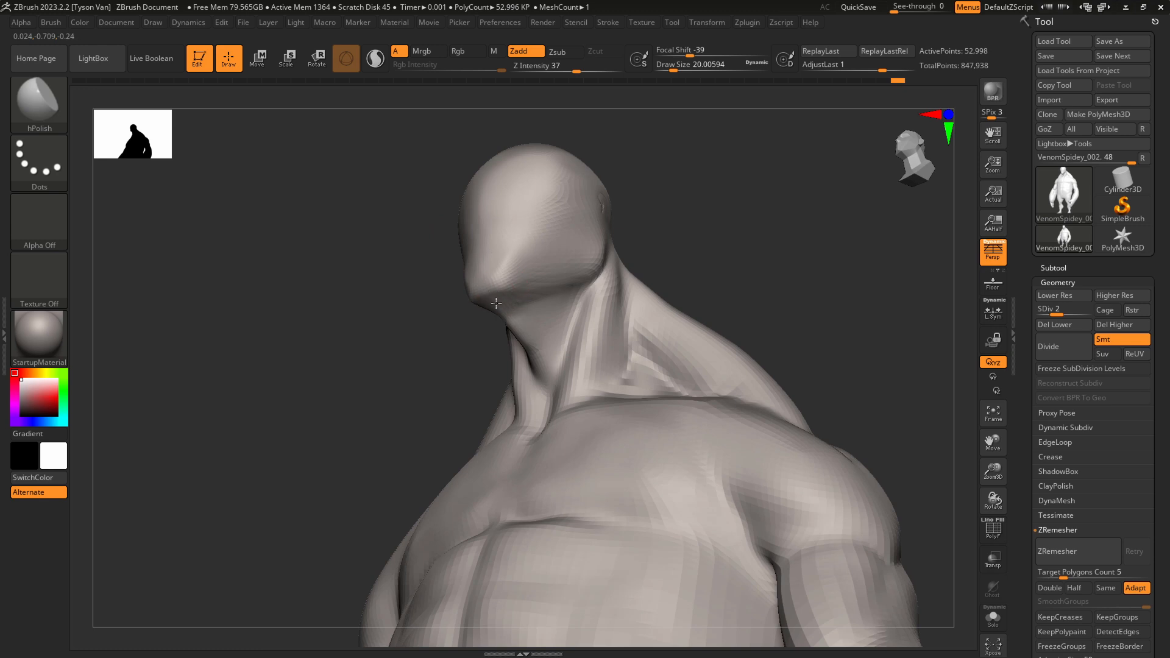
{"action": "key", "text": "3"}
{"action": "key", "text": "4"}
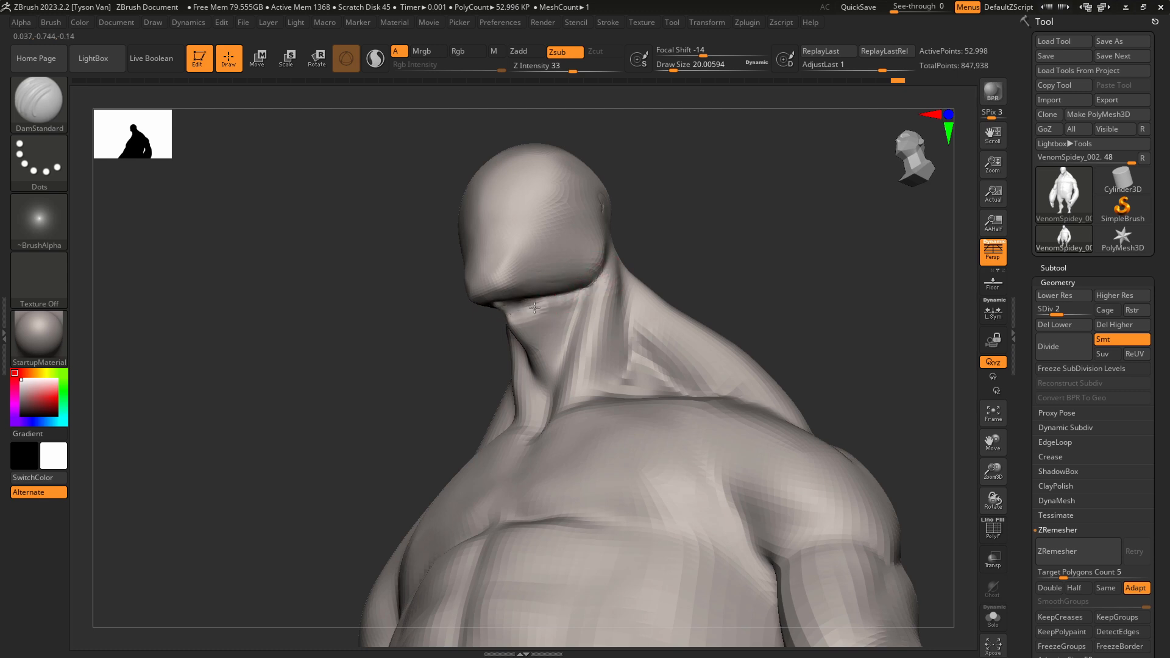
{"action": "key", "text": "shift"}
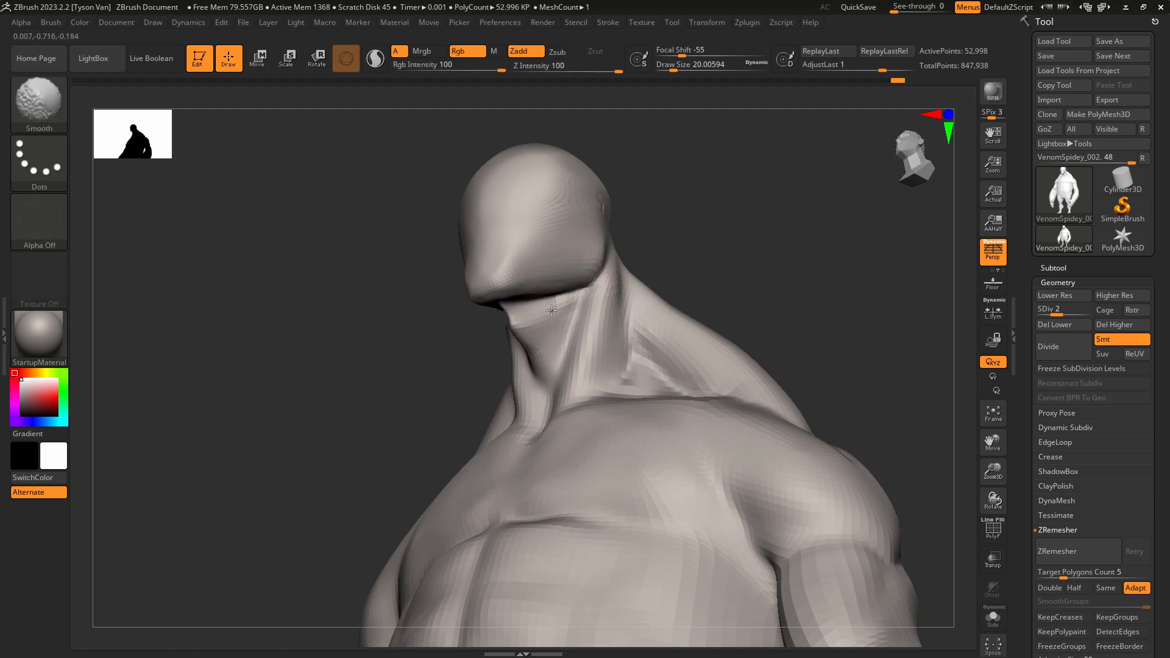
Pull out the throat's profile below the chin with SnakeHook at draw size about 14.
{"action": "right_click_drag", "start_coordinate": [553, 313], "coordinate": [519, 325]}
{"action": "key", "text": "5"}
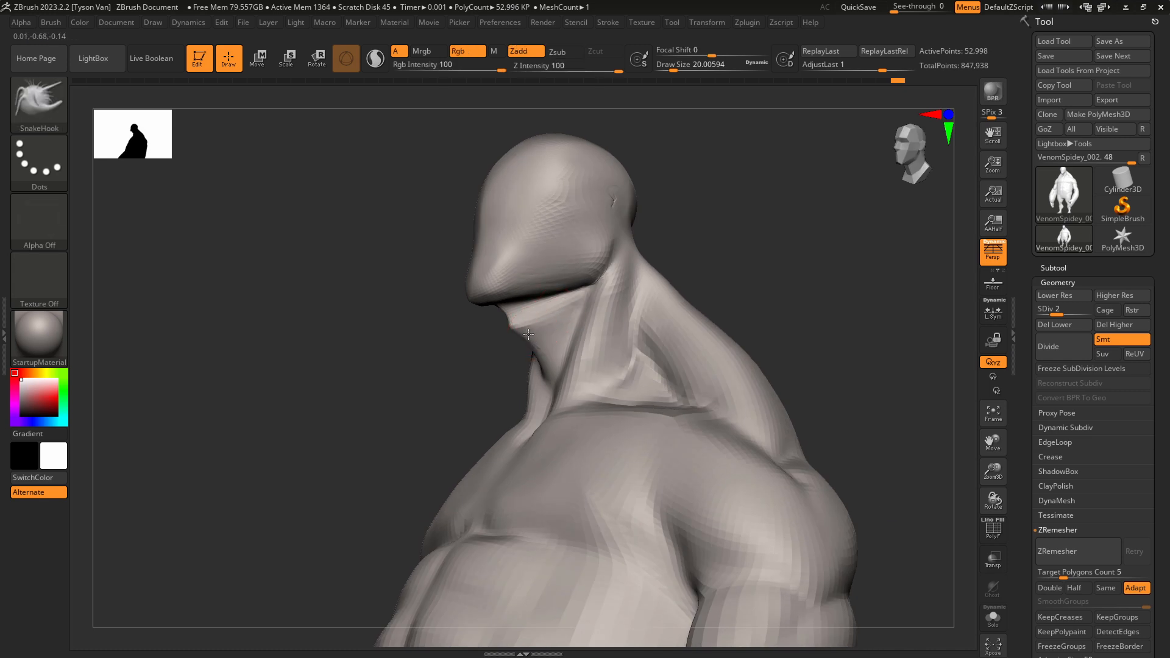
{"action": "key", "text": "s"}
{"action": "left_click_drag", "start_coordinate": [517, 324], "coordinate": [514, 325]}
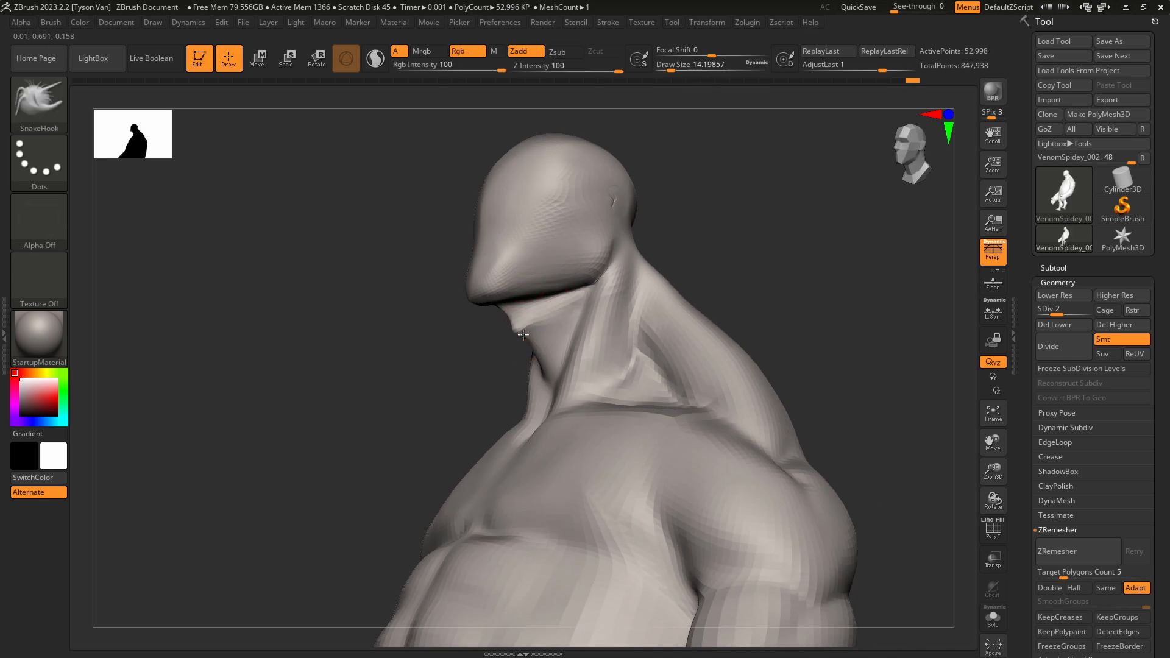
{"action": "key", "text": "shift"}
Adjust the jaw and front neck silhouette with SnakeHook, using draw sizes of about 54 and 29.
{"action": "mouse_move", "coordinate": [566, 317]}
{"action": "right_mouse_down", "text": "ctrl"}
{"action": "mouse_move", "coordinate": [572, 292]}
{"action": "mouse_move", "coordinate": [590, 333]}
{"action": "right_mouse_up", "text": "ctrl"}
{"action": "key", "text": "s"}
{"action": "mouse_move", "coordinate": [593, 334]}
{"action": "left_mouse_down"}
{"action": "mouse_move", "coordinate": [620, 331]}
{"action": "mouse_move", "coordinate": [566, 334]}
{"action": "left_mouse_up"}
{"action": "key", "text": "s"}
{"action": "right_click_drag", "start_coordinate": [572, 320], "coordinate": [553, 300]}
{"action": "right_click_drag", "start_coordinate": [553, 299], "coordinate": [553, 321], "text": "ctrl"}
{"action": "key", "text": "s"}
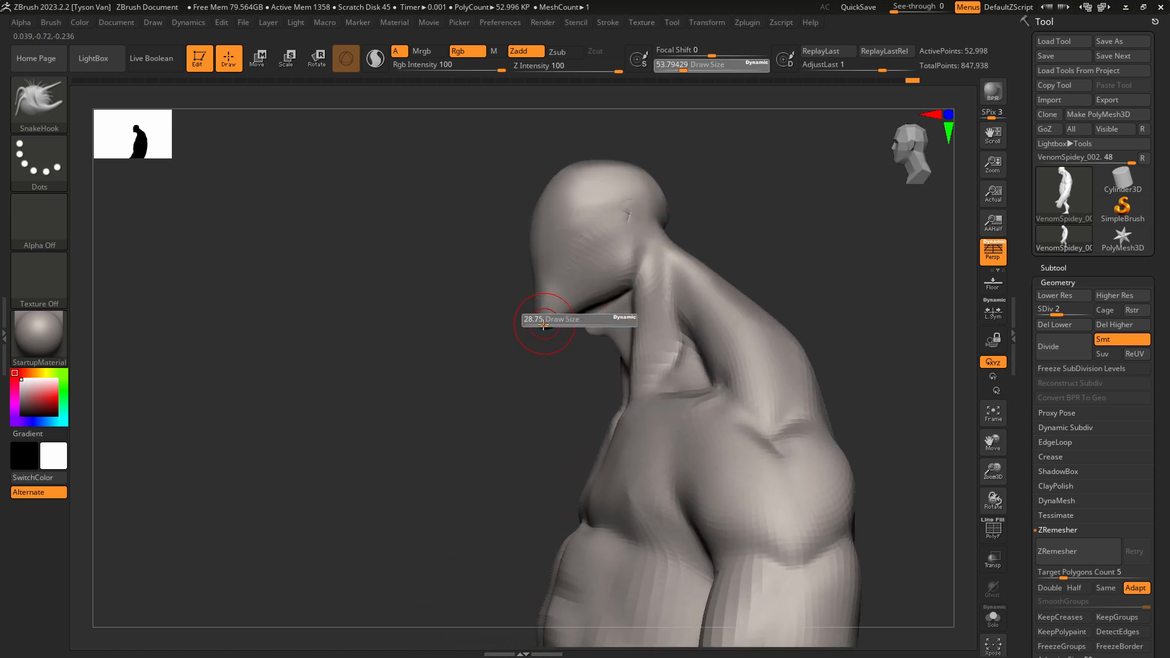
{"action": "left_click_drag", "start_coordinate": [550, 319], "coordinate": [537, 326]}
Raise the body mesh to subdivision level 3 and switch to the Move Topological brush at draw size about 104.
{"action": "right_click_drag", "start_coordinate": [556, 322], "coordinate": [571, 370], "text": "shift"}
{"action": "mouse_move", "coordinate": [573, 487]}
{"action": "right_mouse_down", "text": "alt"}
{"action": "mouse_move", "coordinate": [573, 394]}
{"action": "mouse_move", "coordinate": [572, 407]}
{"action": "mouse_move", "coordinate": [595, 378]}
{"action": "right_mouse_up", "text": "alt"}
{"action": "key", "text": "d"}
{"action": "key", "text": "s"}
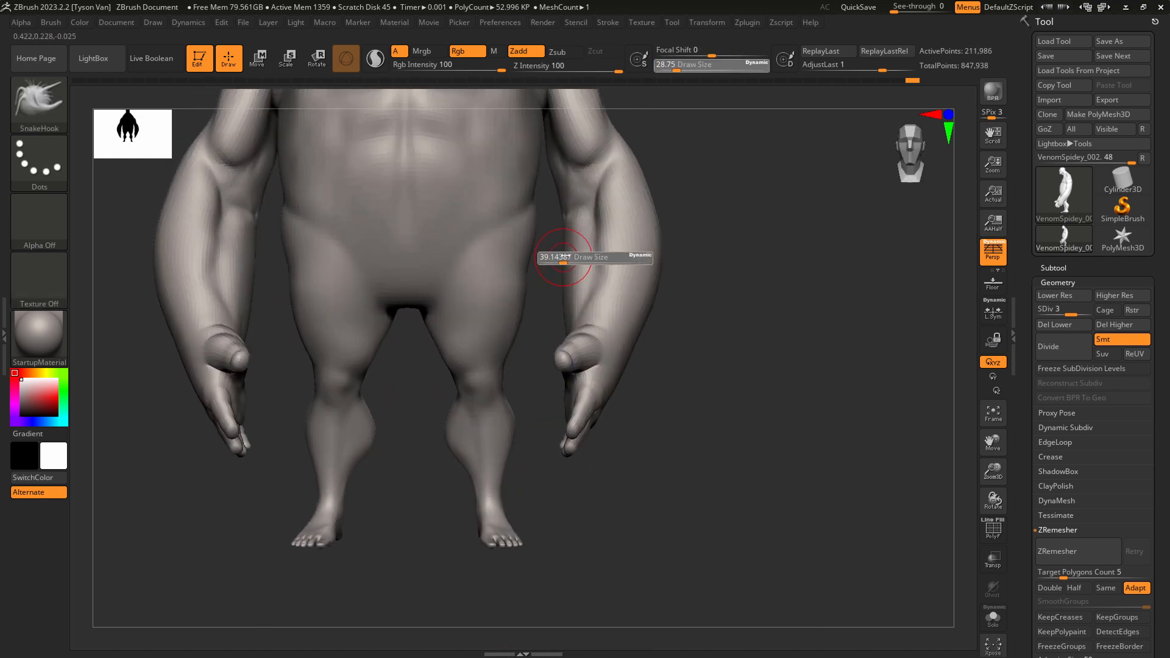
{"action": "left_click_drag", "start_coordinate": [553, 258], "coordinate": [568, 260]}
{"action": "key", "text": "b"}
{"action": "key", "text": "m"}
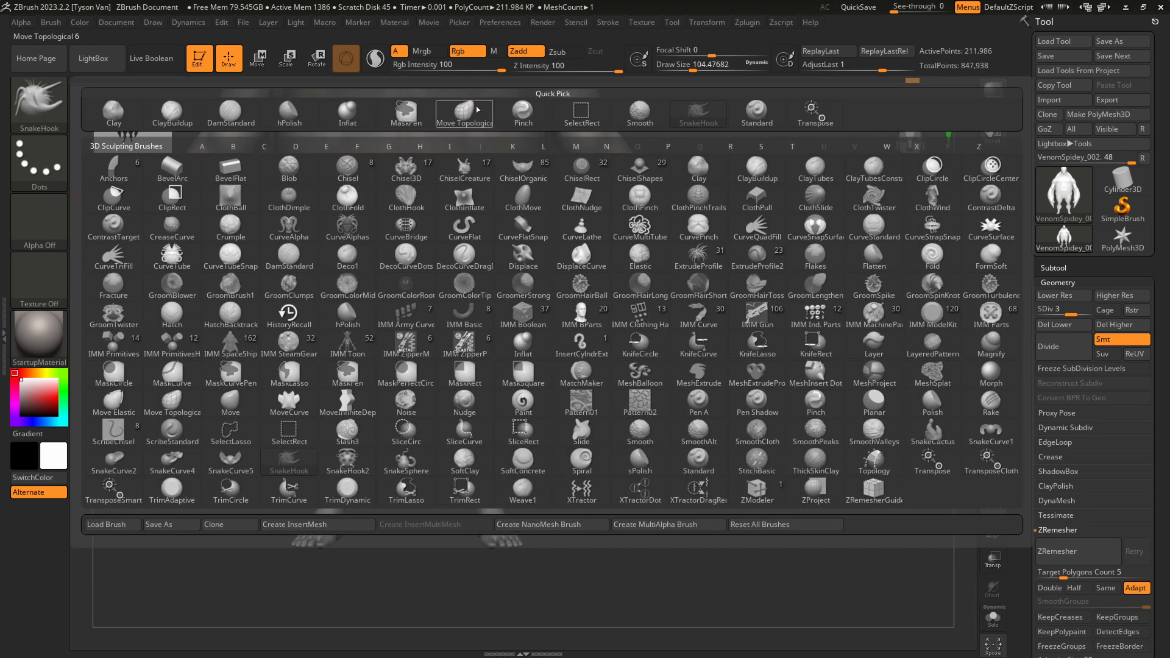
{"action": "key", "text": "t"}
Adjust the forearm's shape with Move Topological, varying the draw size between about 112 and 140.
{"action": "right_click_drag", "start_coordinate": [593, 271], "coordinate": [613, 355], "text": "alt"}
{"action": "key", "text": "s"}
{"action": "left_click_drag", "start_coordinate": [581, 343], "coordinate": [588, 344]}
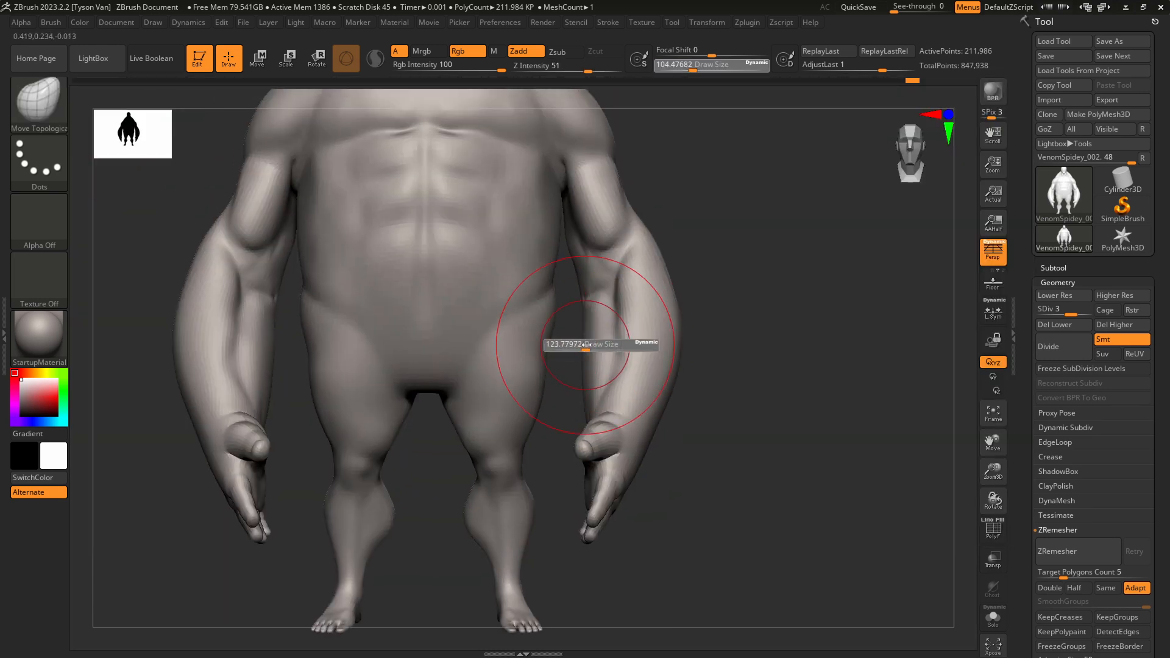
{"action": "right_click_drag", "start_coordinate": [596, 346], "coordinate": [570, 348]}
{"action": "key", "text": "s"}
{"action": "left_click_drag", "start_coordinate": [585, 345], "coordinate": [578, 344]}
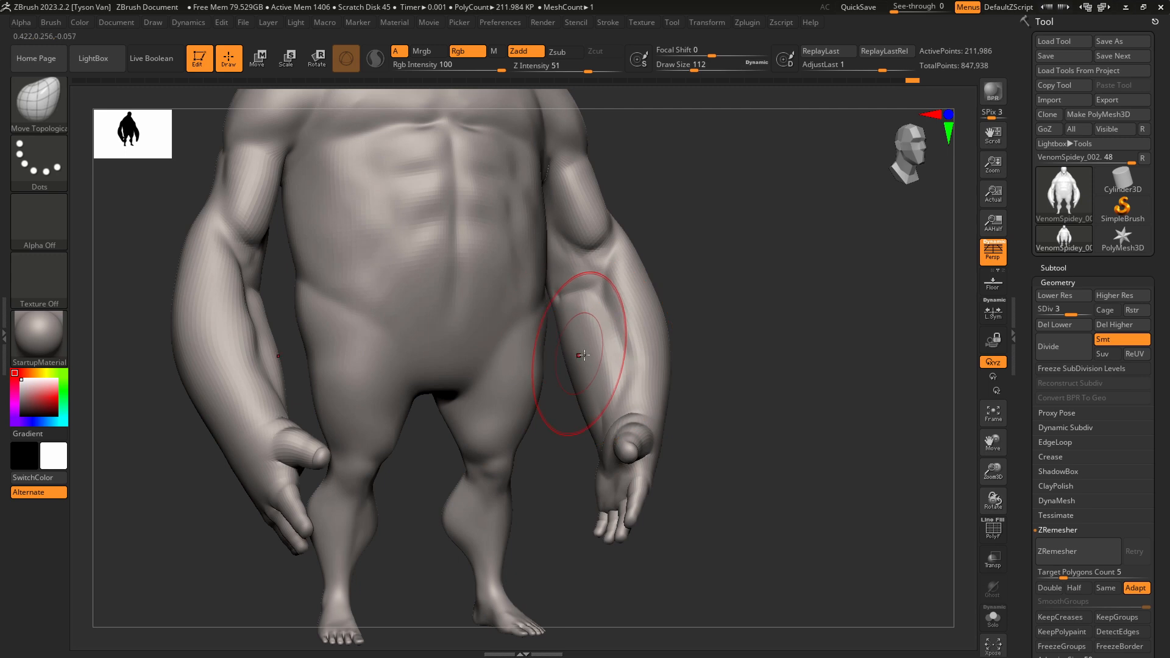
{"action": "right_click_drag", "start_coordinate": [584, 345], "coordinate": [569, 345]}
{"action": "key", "text": "s"}
{"action": "left_click_drag", "start_coordinate": [570, 345], "coordinate": [575, 345]}
Try to push the inner forearm outward with SnakeHook at draw size about 140.
{"action": "key", "text": "b"}
{"action": "key", "text": "s"}
{"action": "key", "text": "h"}
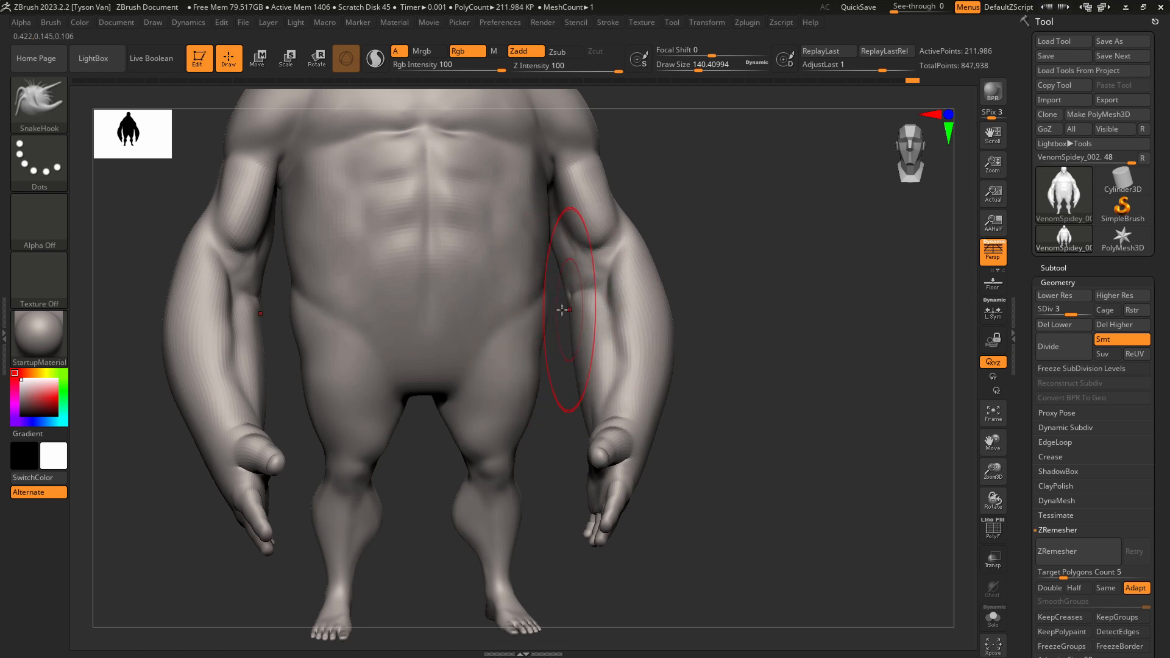
{"action": "right_click_drag", "start_coordinate": [564, 308], "coordinate": [557, 315]}
{"action": "left_click_drag", "start_coordinate": [576, 318], "coordinate": [599, 321]}
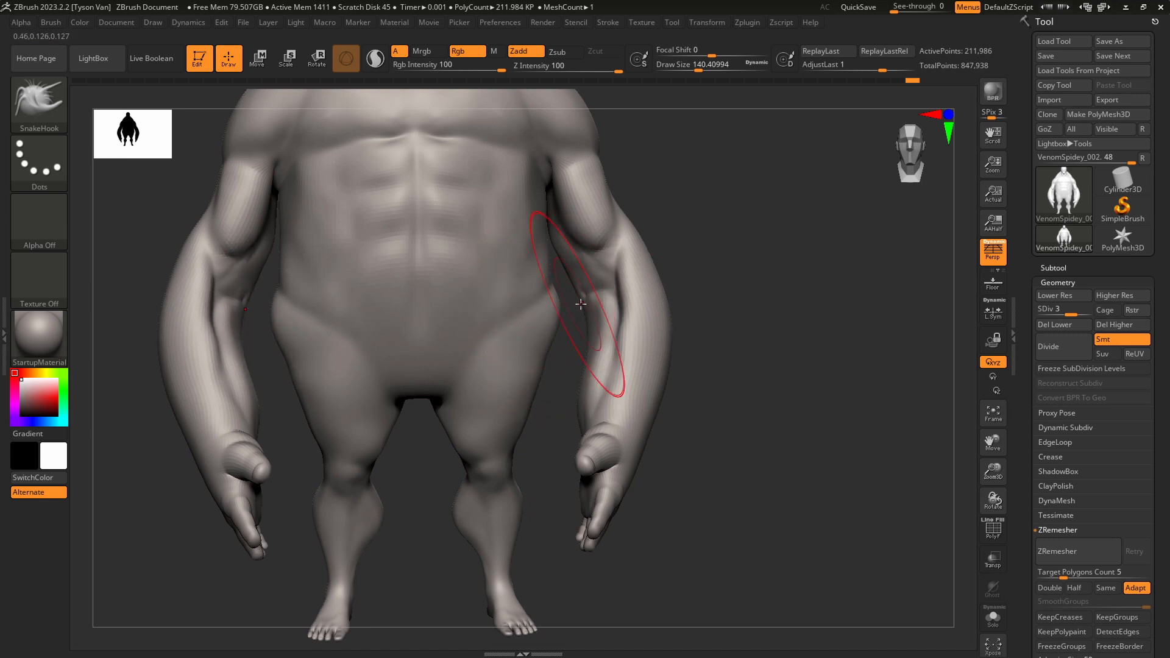
{"action": "key", "text": "ctrl+z"}
Try to reshape the inner forearm with Move Topological at draw size about 140, including a smoothing stroke.
{"action": "key", "text": "b"}
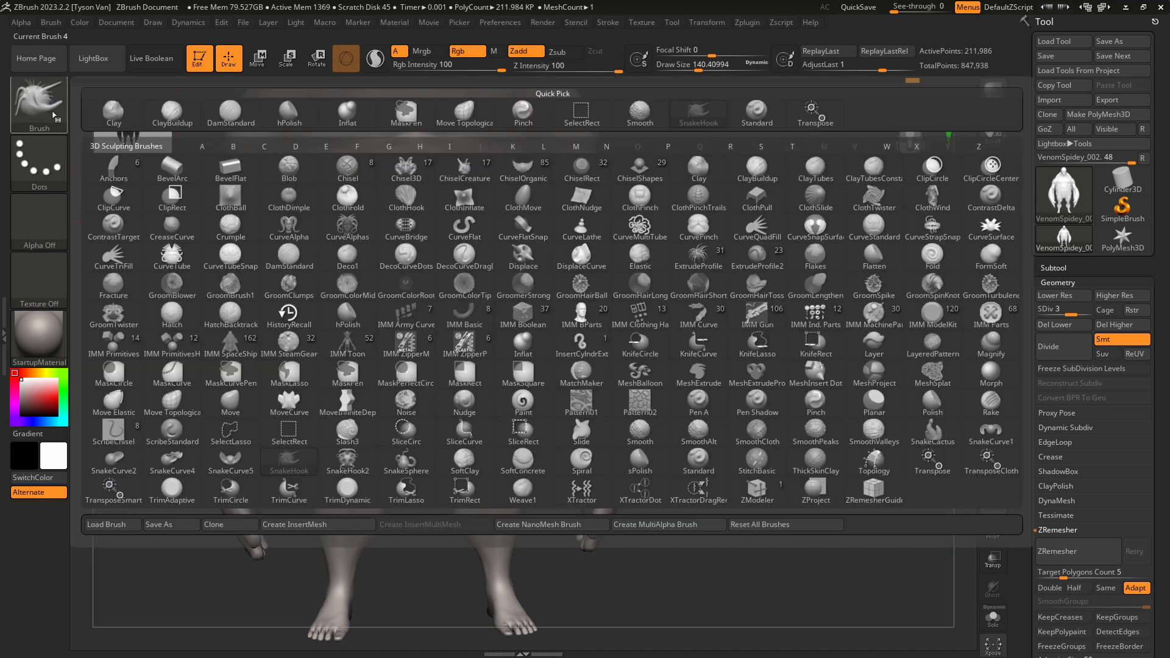
{"action": "key", "text": "m"}
{"action": "key", "text": "t"}
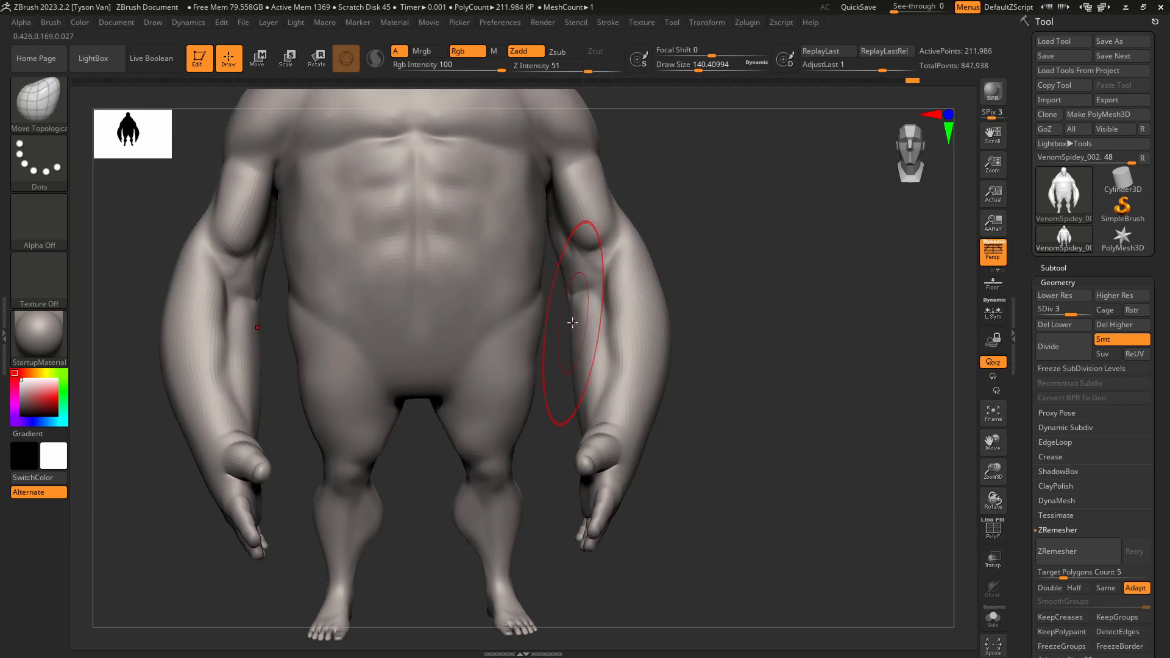
{"action": "mouse_move", "coordinate": [572, 323]}
{"action": "right_mouse_down"}
{"action": "mouse_move", "coordinate": [589, 324]}
{"action": "mouse_move", "coordinate": [574, 321]}
{"action": "right_mouse_up"}
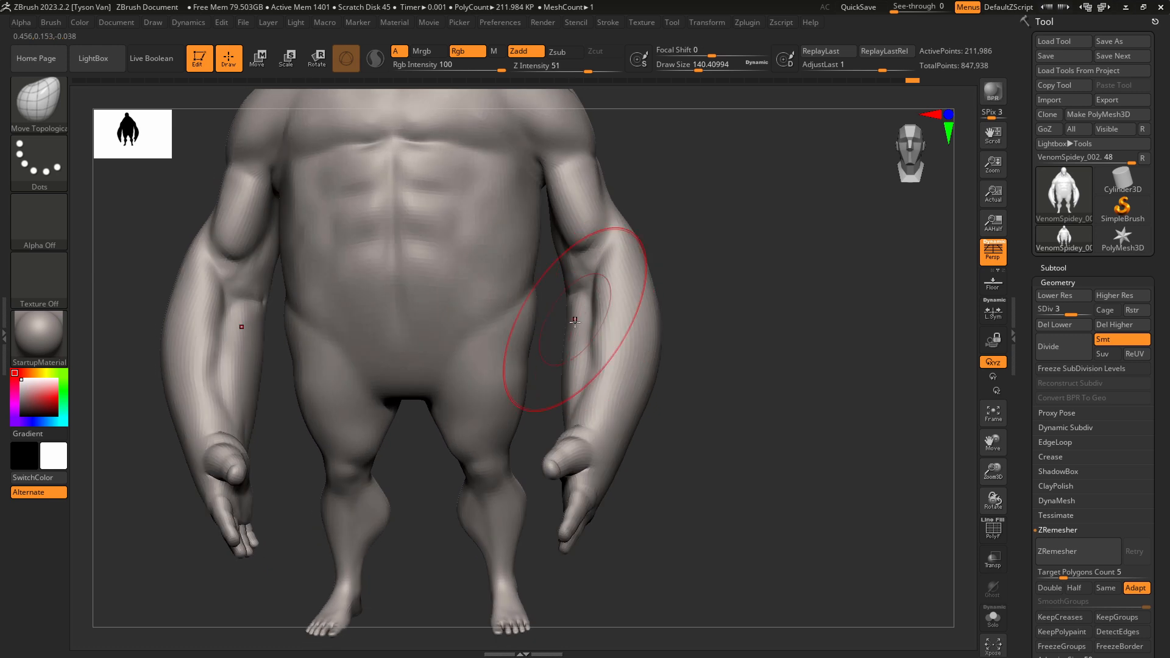
{"action": "left_click_drag", "start_coordinate": [567, 328], "coordinate": [603, 326]}
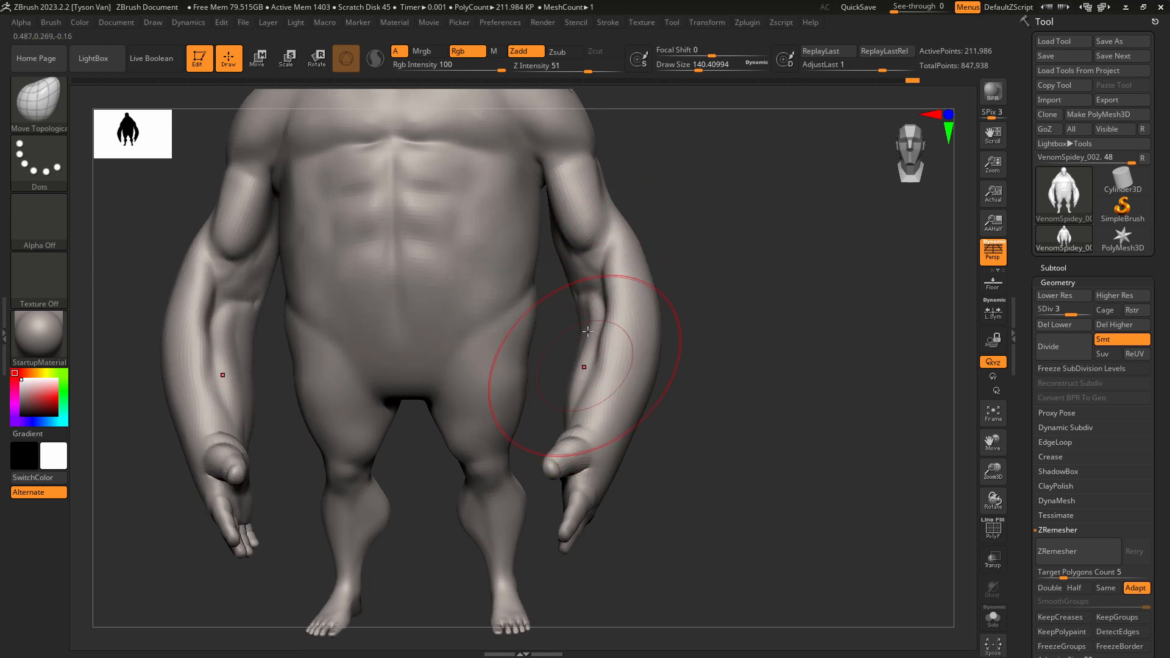
{"action": "left_click_drag", "start_coordinate": [580, 330], "coordinate": [558, 282], "text": "shift"}
{"action": "left_click_drag", "start_coordinate": [527, 336], "coordinate": [557, 334]}
{"action": "key", "text": "ctrl+z"}
{"action": "key", "text": "ctrl+z"}
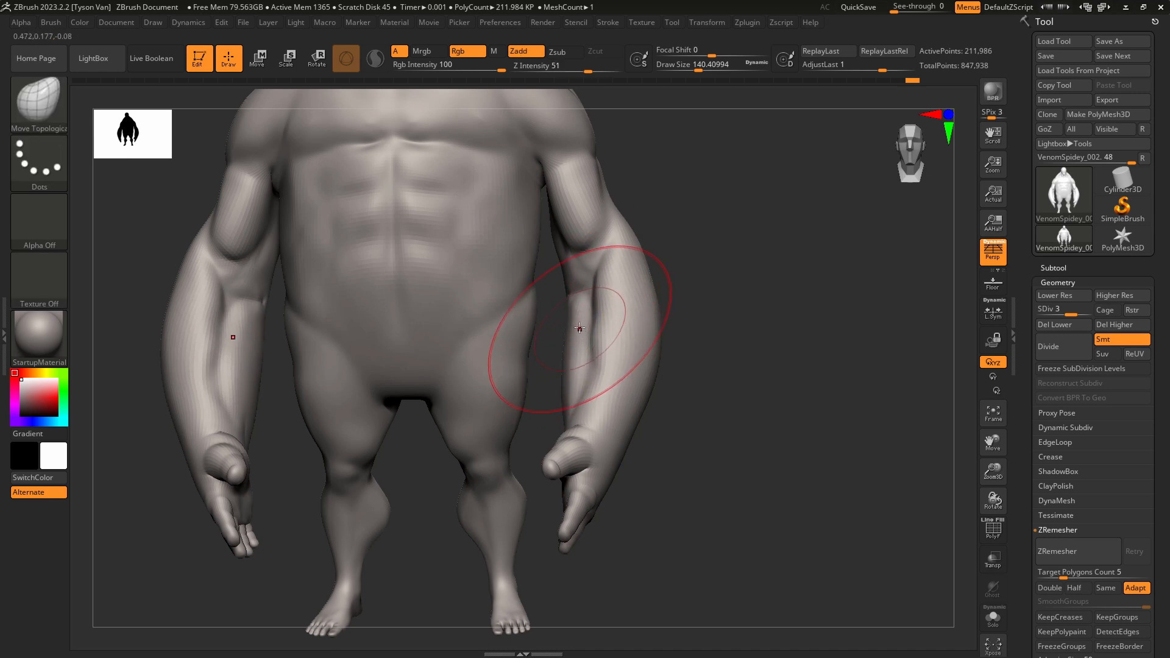
{"action": "left_click_drag", "start_coordinate": [575, 337], "coordinate": [564, 346]}
{"action": "key", "text": "ctrl+z"}
Bulge the inner forearm toward the body with Move Topological at draw size about 140.
{"action": "right_click_drag", "start_coordinate": [564, 350], "coordinate": [570, 360]}
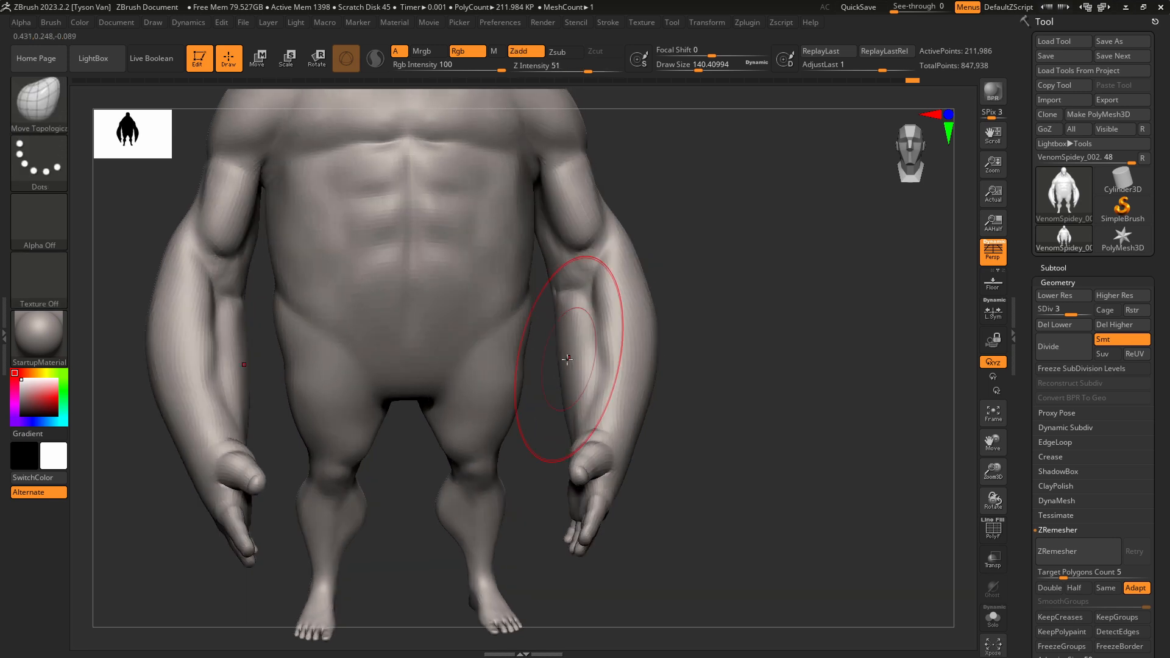
{"action": "left_click_drag", "start_coordinate": [571, 359], "coordinate": [544, 362]}
{"action": "mouse_move", "coordinate": [561, 317]}
{"action": "left_mouse_down"}
{"action": "mouse_move", "coordinate": [534, 324]}
{"action": "mouse_move", "coordinate": [547, 279]}
{"action": "left_mouse_up"}
{"action": "key", "text": "s"}
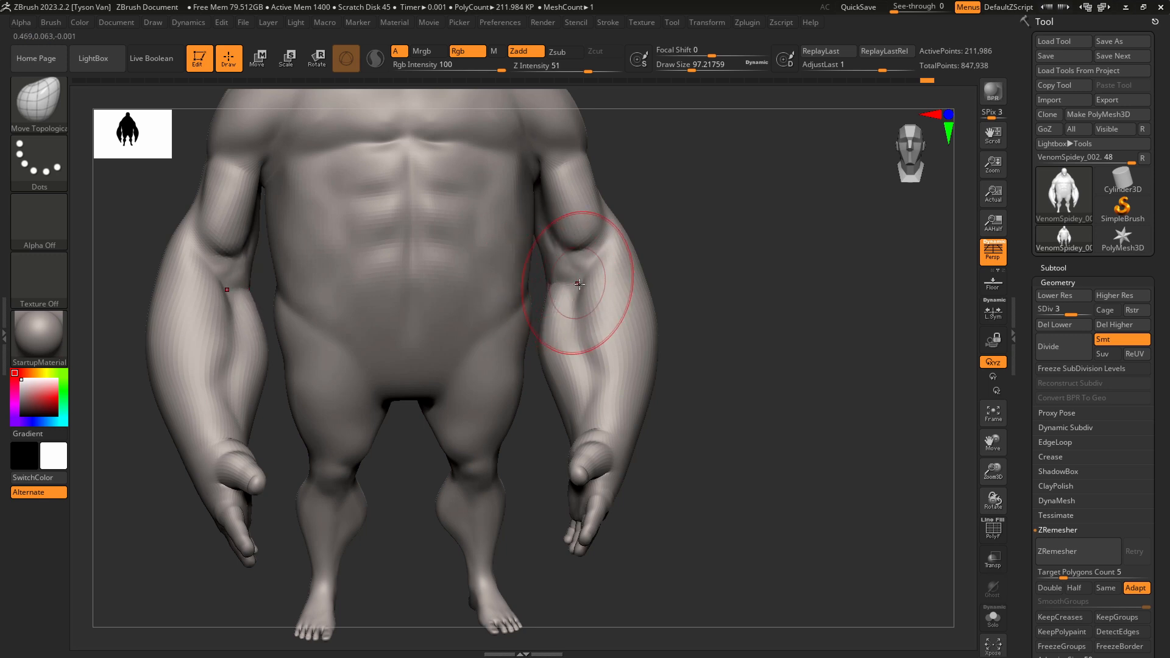
Refine the forearm's contour below the elbow with Move Topological at draw sizes between about 97 and 124.
{"action": "right_click_drag", "start_coordinate": [608, 292], "coordinate": [580, 313]}
{"action": "key", "text": "s"}
{"action": "left_click_drag", "start_coordinate": [557, 311], "coordinate": [550, 296]}
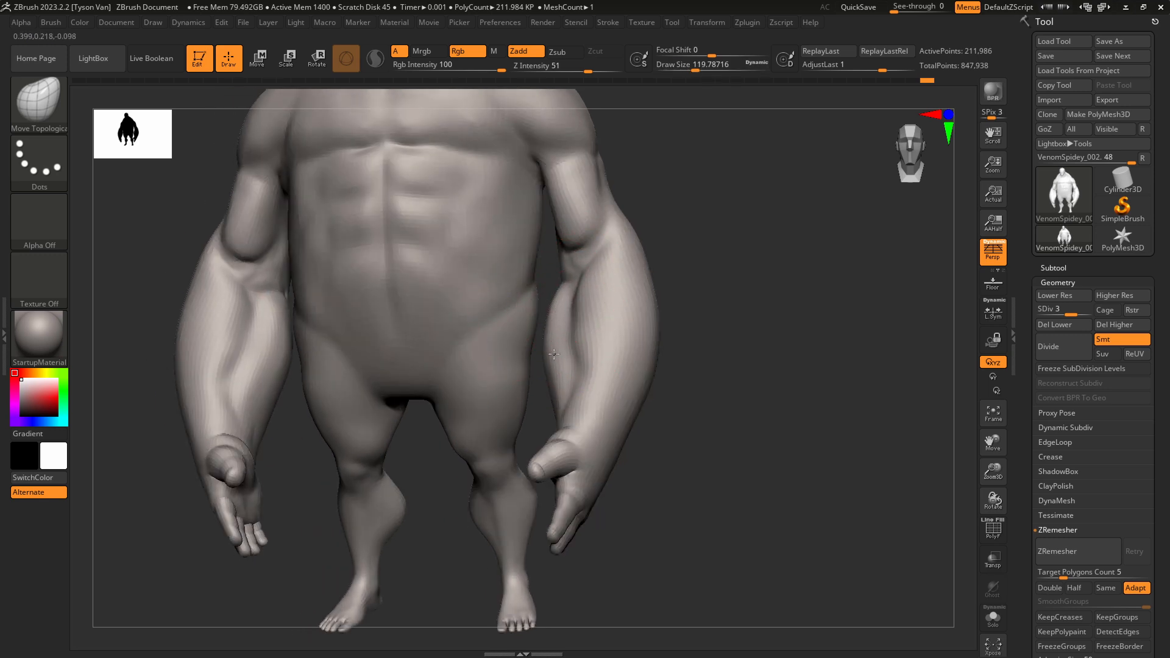
{"action": "key", "text": "s"}
{"action": "left_click_drag", "start_coordinate": [595, 378], "coordinate": [589, 378]}
{"action": "mouse_move", "coordinate": [639, 372]}
{"action": "right_mouse_down"}
{"action": "mouse_move", "coordinate": [601, 374]}
{"action": "mouse_move", "coordinate": [594, 406]}
{"action": "right_mouse_up"}
{"action": "key", "text": "bracketright"}
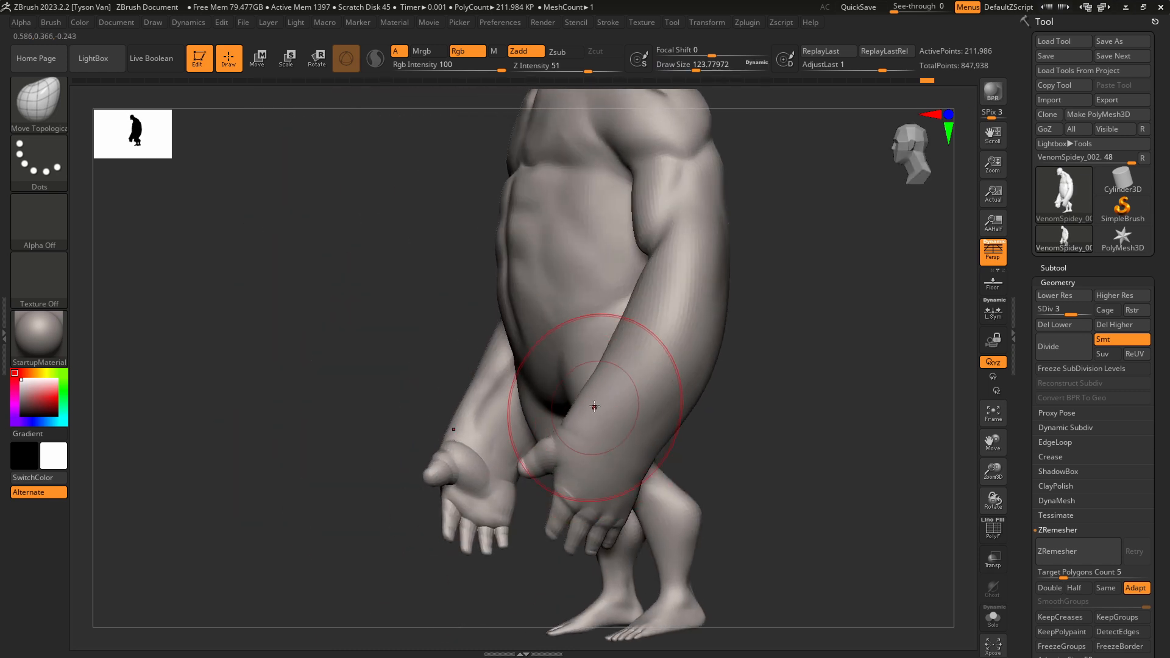
{"action": "key", "text": "bracketleft"}
{"action": "right_click_drag", "start_coordinate": [589, 405], "coordinate": [598, 407], "text": "shift"}
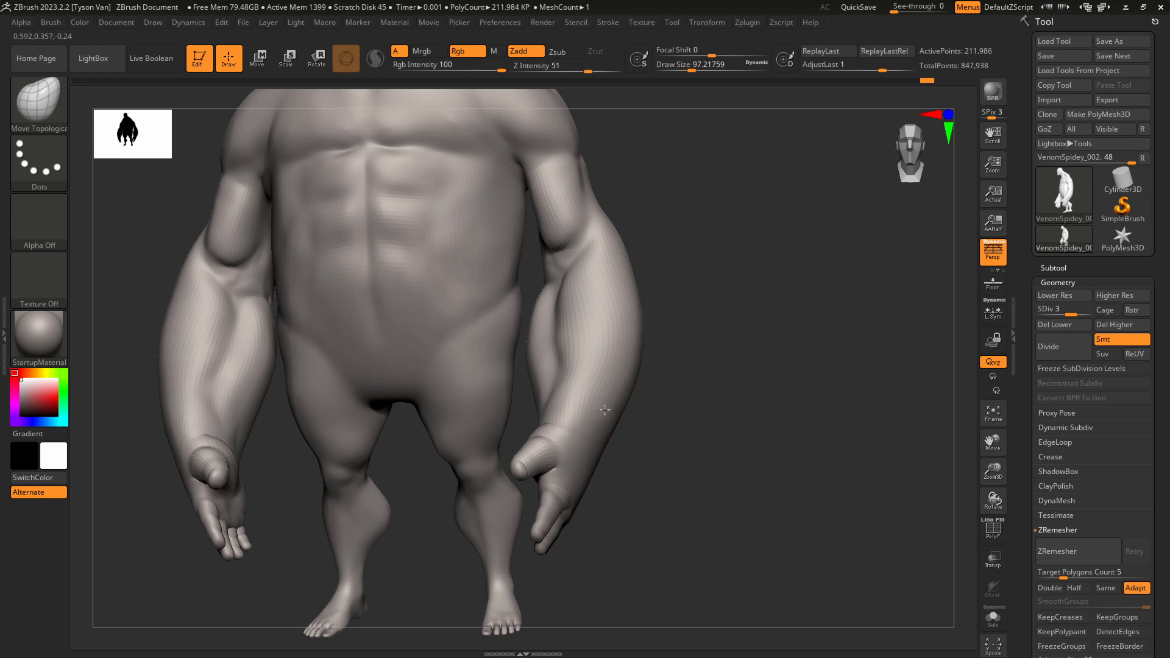
Set the Z Intensity to 100 and reshape the lower forearm and wrist with Move Topological.
{"action": "left_click_drag", "start_coordinate": [588, 70], "coordinate": [625, 65]}
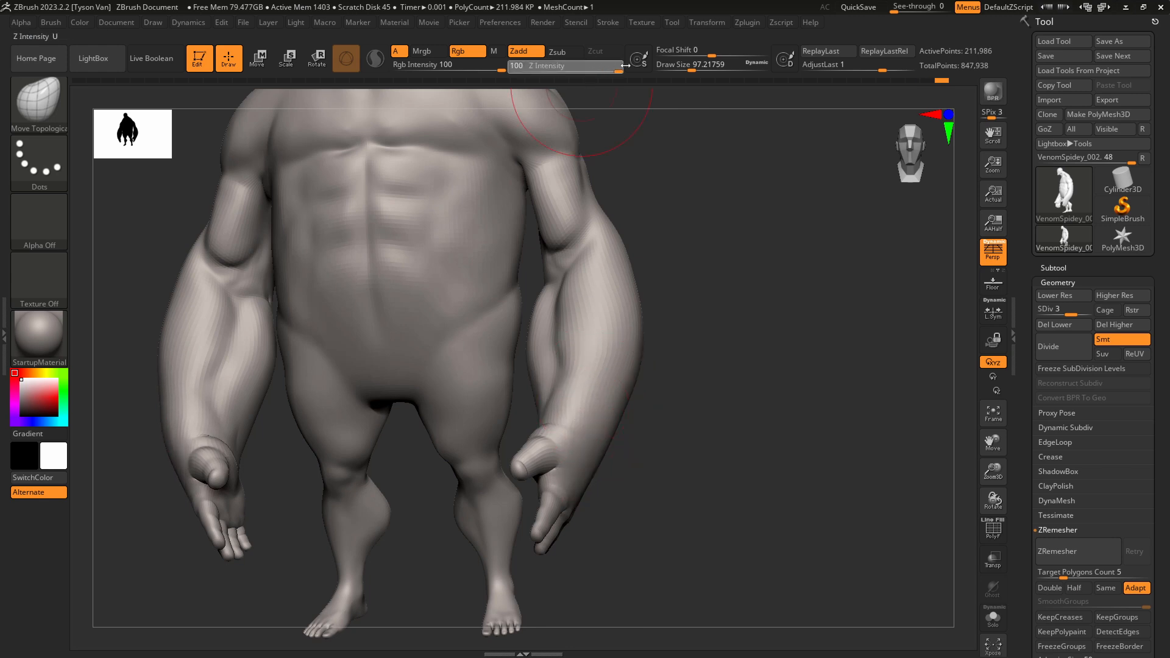
{"action": "left_click_drag", "start_coordinate": [593, 421], "coordinate": [611, 470]}
{"action": "mouse_move", "coordinate": [611, 470]}
{"action": "right_mouse_down"}
{"action": "mouse_move", "coordinate": [620, 470]}
{"action": "mouse_move", "coordinate": [576, 507]}
{"action": "mouse_move", "coordinate": [562, 469]}
{"action": "mouse_move", "coordinate": [617, 436]}
{"action": "right_mouse_up"}
{"action": "left_click_drag", "start_coordinate": [584, 429], "coordinate": [531, 470]}
{"action": "key", "text": "s"}
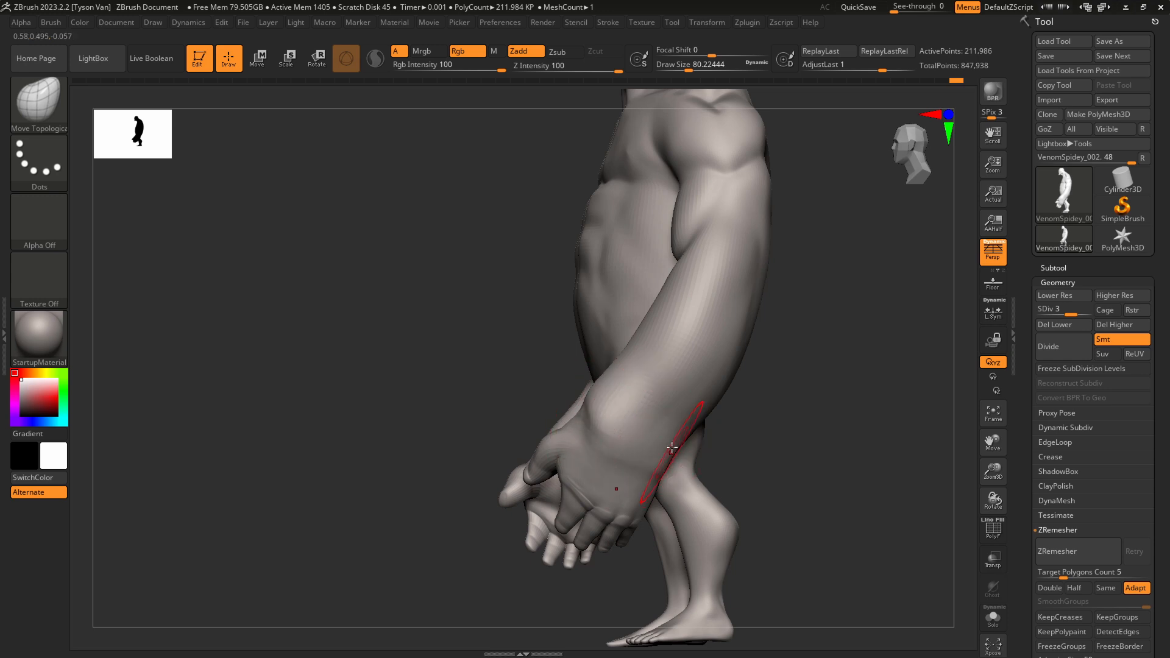
Reshape the wrist and back of the hand with Move Topological at draw size about 71, smoothing above the thumb.
{"action": "key", "text": "s"}
{"action": "left_click_drag", "start_coordinate": [674, 447], "coordinate": [670, 446]}
{"action": "right_click_drag", "start_coordinate": [658, 472], "coordinate": [627, 437]}
{"action": "left_click_drag", "start_coordinate": [597, 398], "coordinate": [582, 411], "text": "shift"}
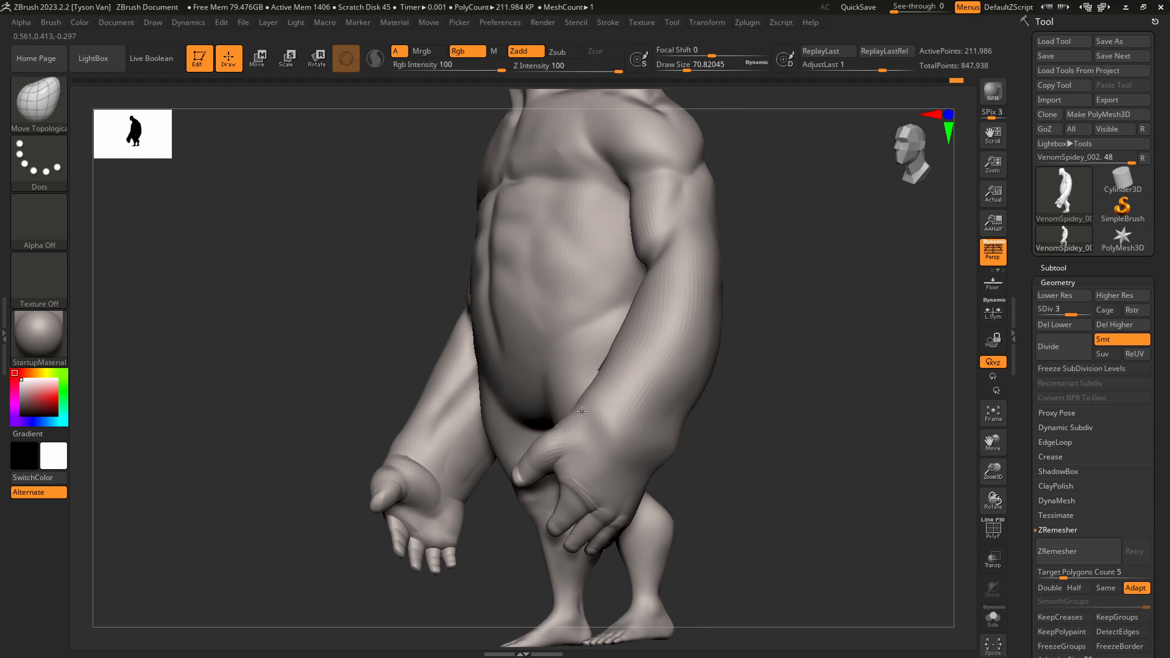
{"action": "mouse_move", "coordinate": [656, 448]}
{"action": "right_mouse_down"}
{"action": "mouse_move", "coordinate": [664, 425]}
{"action": "mouse_move", "coordinate": [625, 372]}
{"action": "mouse_move", "coordinate": [647, 378]}
{"action": "mouse_move", "coordinate": [639, 393]}
{"action": "mouse_move", "coordinate": [615, 386]}
{"action": "mouse_move", "coordinate": [661, 372]}
{"action": "mouse_move", "coordinate": [635, 366]}
{"action": "mouse_move", "coordinate": [678, 356]}
{"action": "mouse_move", "coordinate": [632, 408]}
{"action": "right_mouse_up"}
{"action": "left_click_drag", "start_coordinate": [630, 411], "coordinate": [707, 409]}
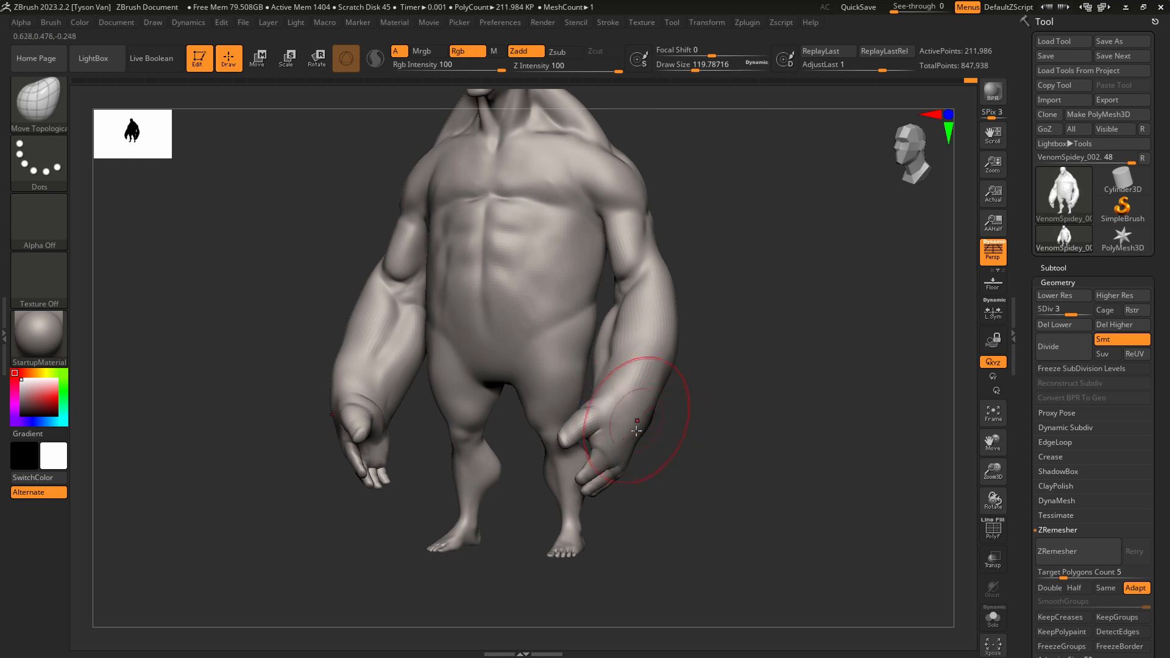
Adjust the hand with Move Topological at draw size about 77 and smooth the base of the thumb.
{"action": "right_click_drag", "start_coordinate": [646, 439], "coordinate": [678, 440]}
{"action": "key", "text": "s"}
{"action": "left_click_drag", "start_coordinate": [604, 457], "coordinate": [590, 457]}
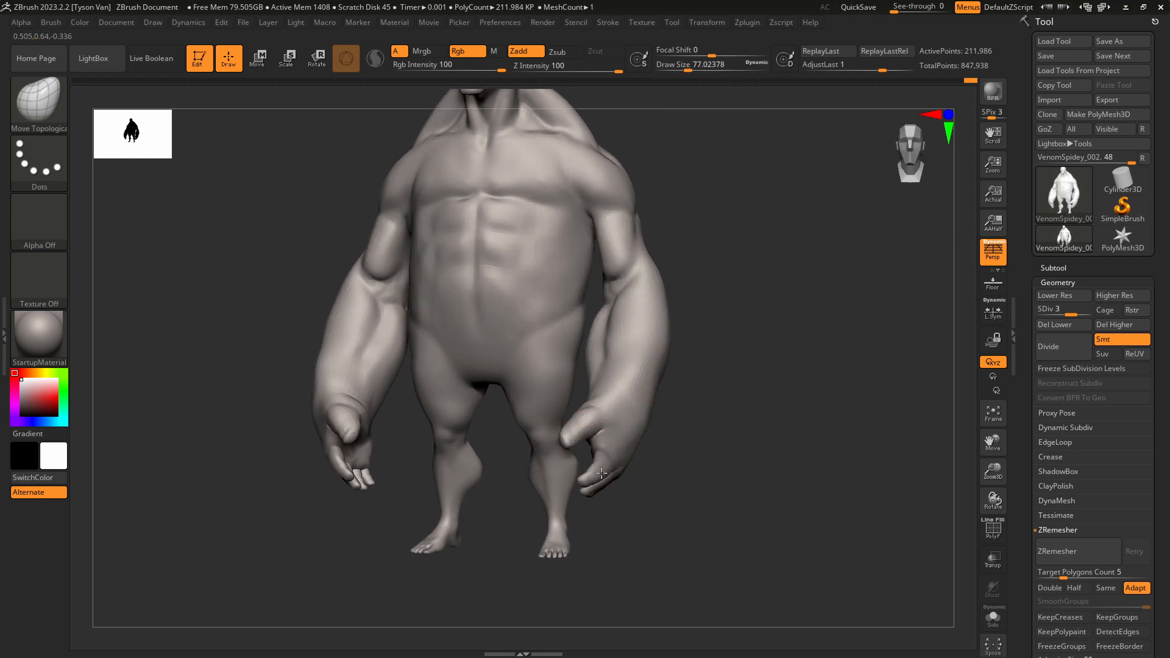
{"action": "key", "text": "shift"}
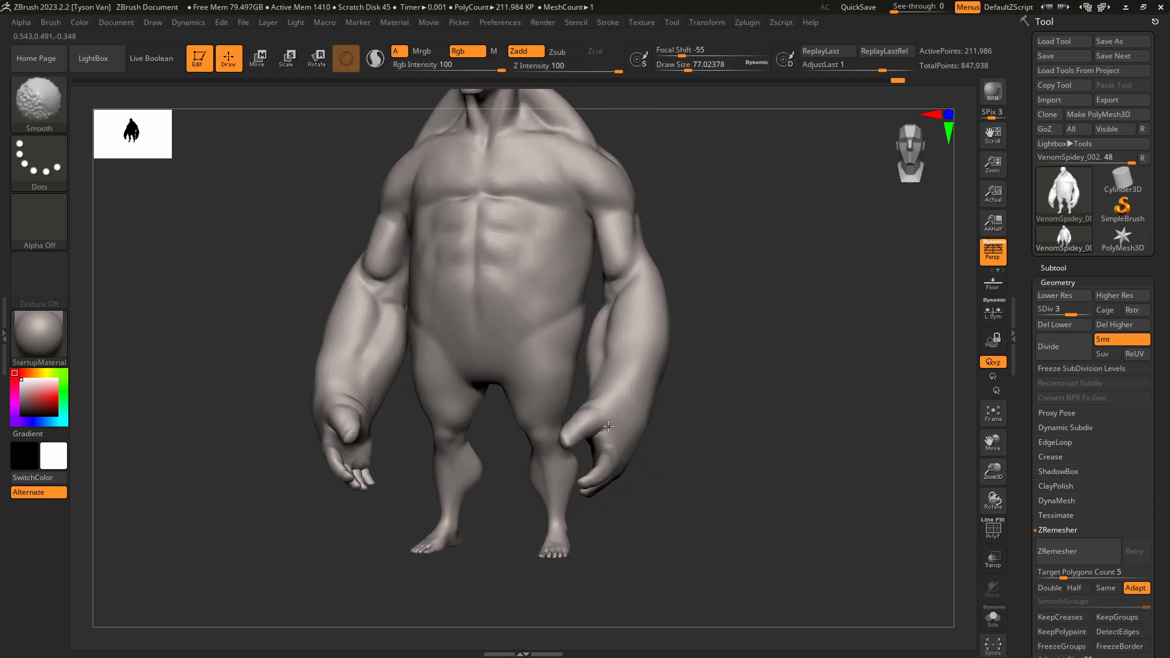
{"action": "left_click_drag", "start_coordinate": [608, 426], "coordinate": [600, 421], "text": "shift"}
Pull out the back of the forearm near the elbow with Move Topological at draw size 112.
{"action": "mouse_move", "coordinate": [700, 341]}
{"action": "right_mouse_down"}
{"action": "mouse_move", "coordinate": [668, 334]}
{"action": "mouse_move", "coordinate": [628, 379]}
{"action": "right_mouse_up"}
{"action": "key", "text": "s"}
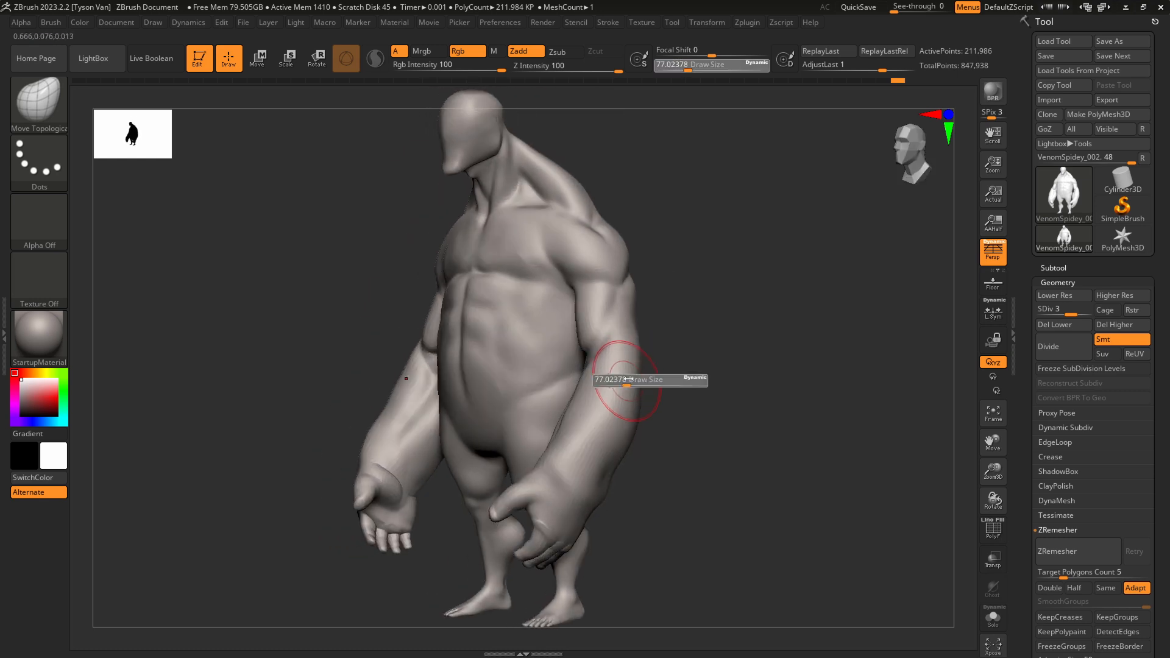
{"action": "left_click_drag", "start_coordinate": [626, 379], "coordinate": [635, 374]}
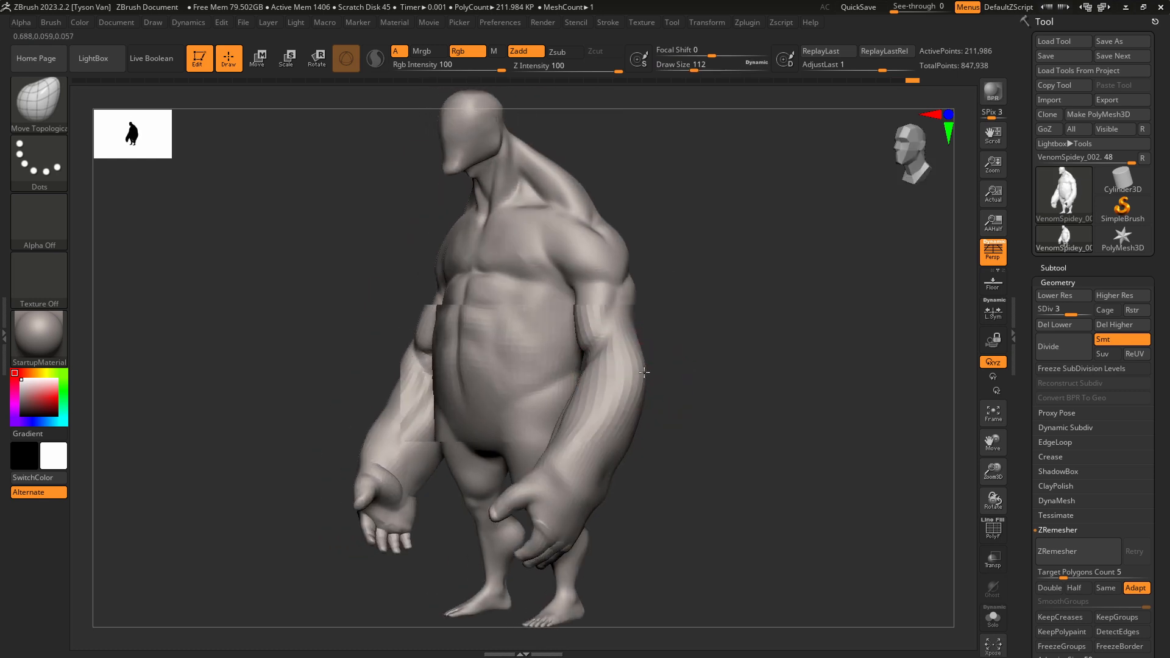
{"action": "mouse_move", "coordinate": [632, 390]}
{"action": "right_mouse_down"}
{"action": "mouse_move", "coordinate": [628, 343]}
{"action": "mouse_move", "coordinate": [623, 374]}
{"action": "right_mouse_up"}
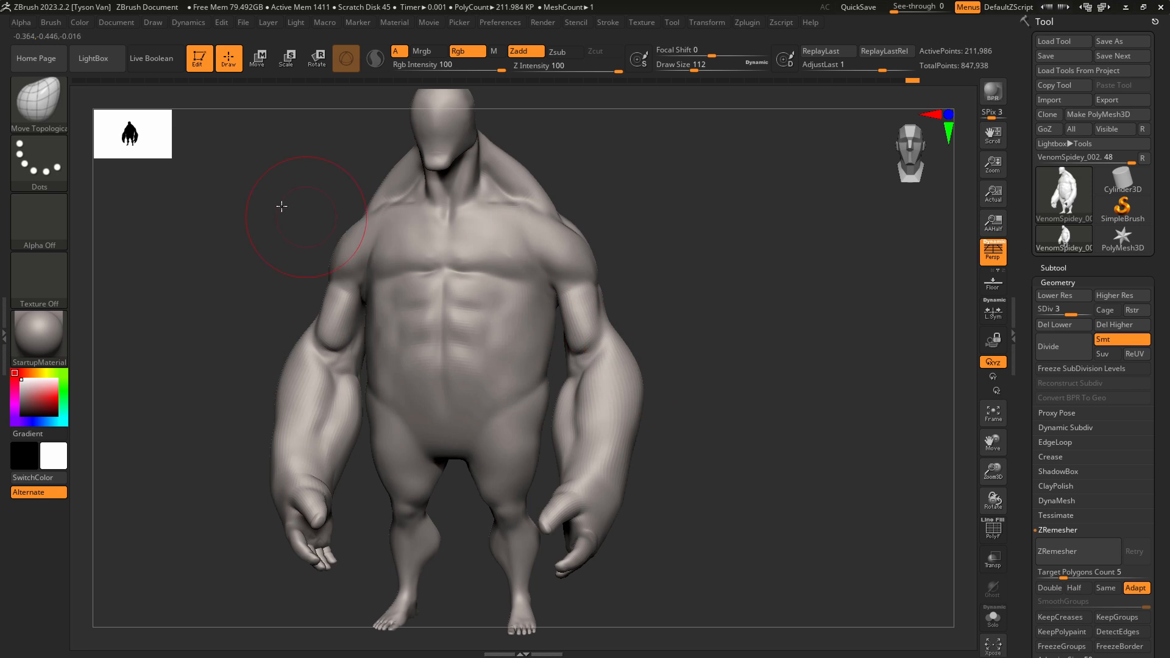
Inflate the side of the waist with the Inflat brush at draw size about 167 and Z Intensity 10.
{"action": "key", "text": "b"}
{"action": "key", "text": "i"}
{"action": "key", "text": "f"}
{"action": "key", "text": "s"}
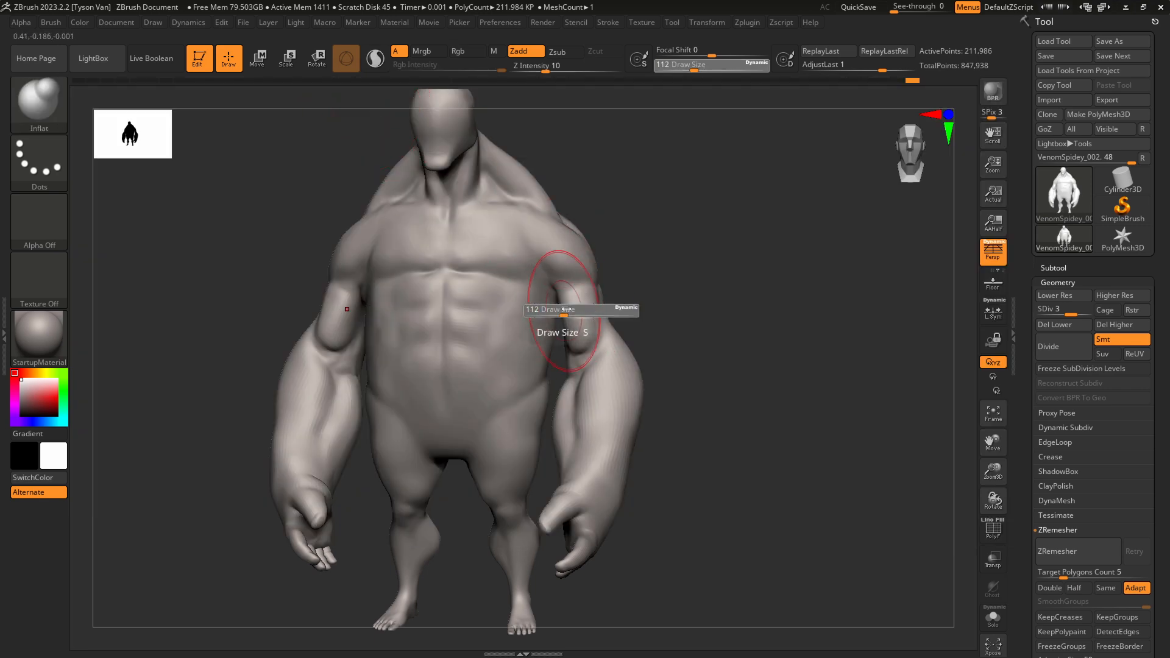
{"action": "left_click_drag", "start_coordinate": [566, 309], "coordinate": [574, 309]}
{"action": "mouse_move", "coordinate": [574, 309]}
{"action": "right_mouse_down"}
{"action": "mouse_move", "coordinate": [594, 312]}
{"action": "mouse_move", "coordinate": [567, 334]}
{"action": "mouse_move", "coordinate": [534, 314]}
{"action": "right_mouse_up"}
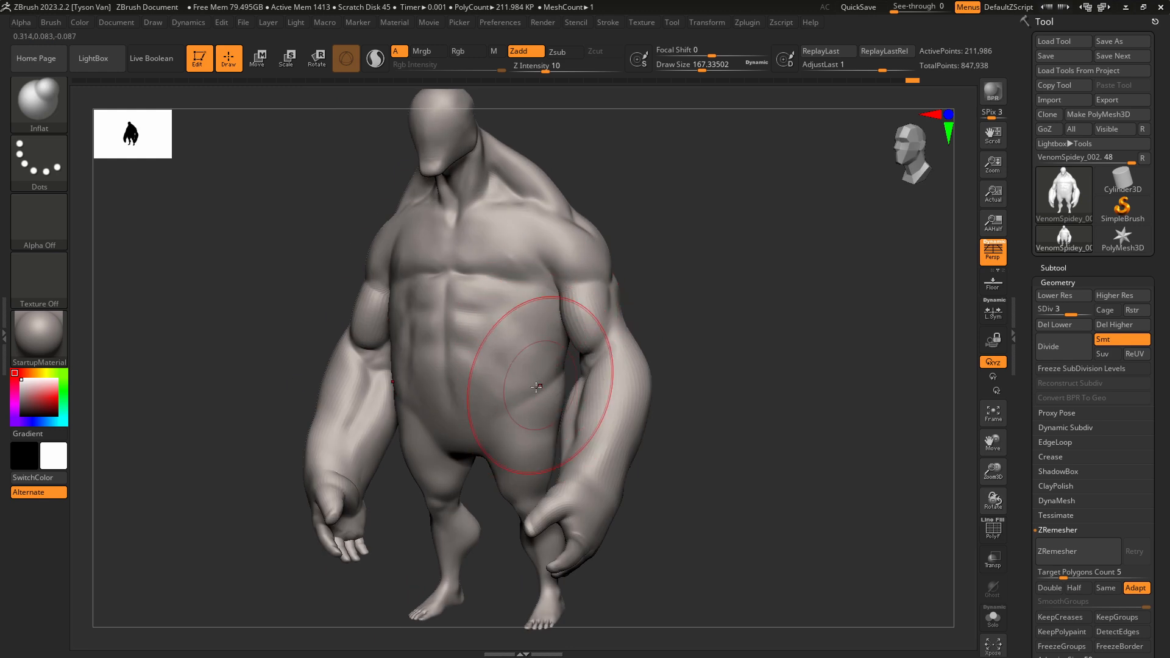
{"action": "left_click_drag", "start_coordinate": [536, 387], "coordinate": [539, 370]}
{"action": "right_click_drag", "start_coordinate": [545, 347], "coordinate": [529, 367], "text": "shift"}
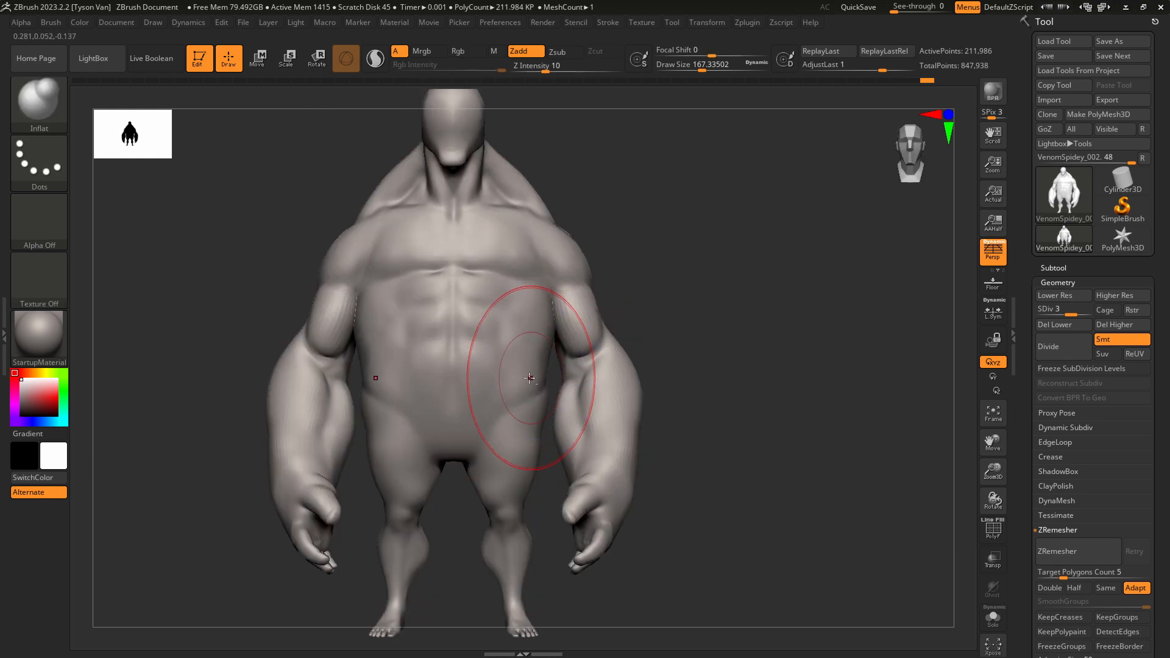
Inflate the side of the waist with the Inflat brush at draw size about 80 and compare the torso with the reference.
{"action": "key", "text": "s"}
{"action": "left_click_drag", "start_coordinate": [530, 385], "coordinate": [513, 388]}
{"action": "left_click_drag", "start_coordinate": [503, 388], "coordinate": [540, 373]}
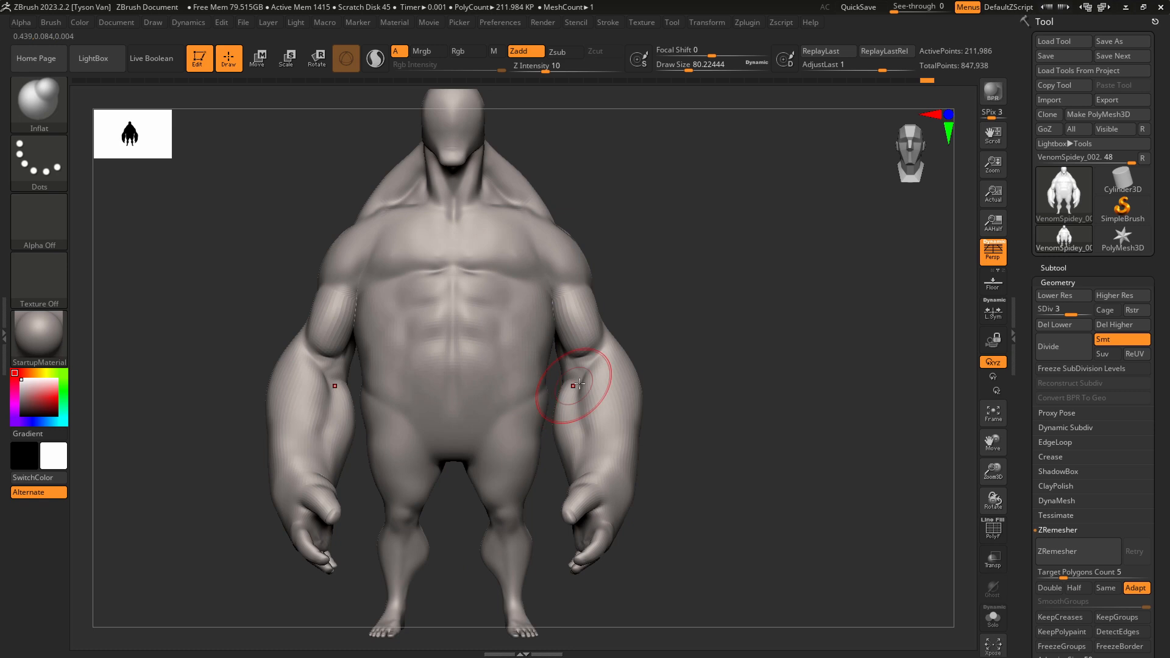
{"action": "right_click_drag", "start_coordinate": [579, 383], "coordinate": [554, 390]}
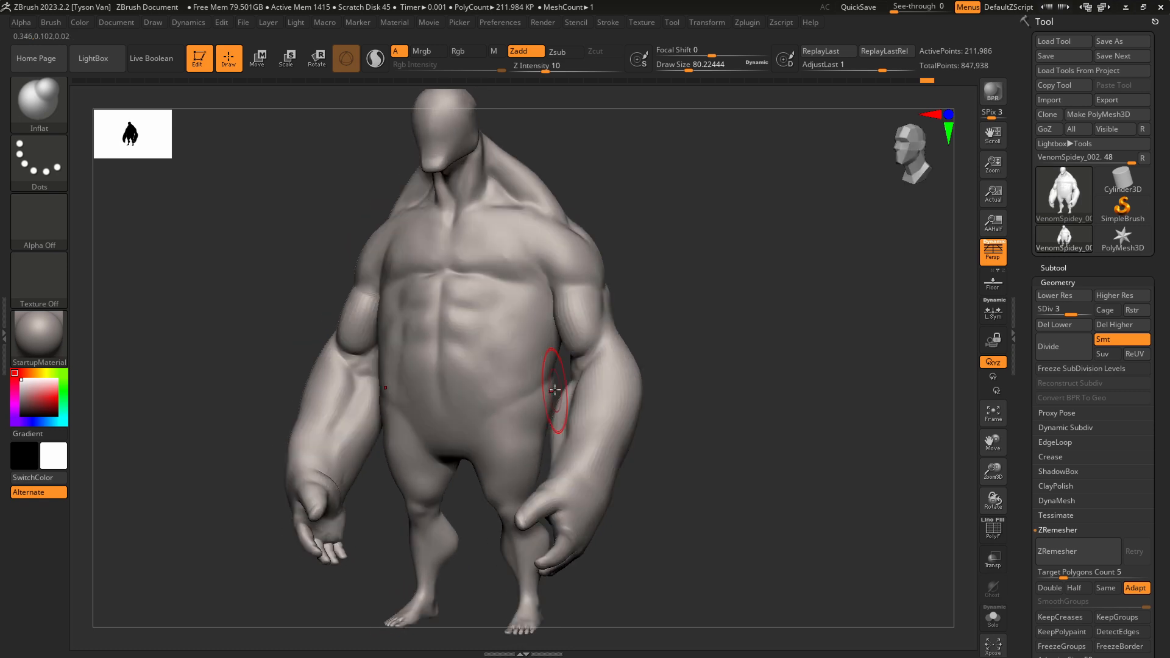
{"action": "key", "text": "alt+Tab"}
{"action": "key", "text": "alt+Tab"}
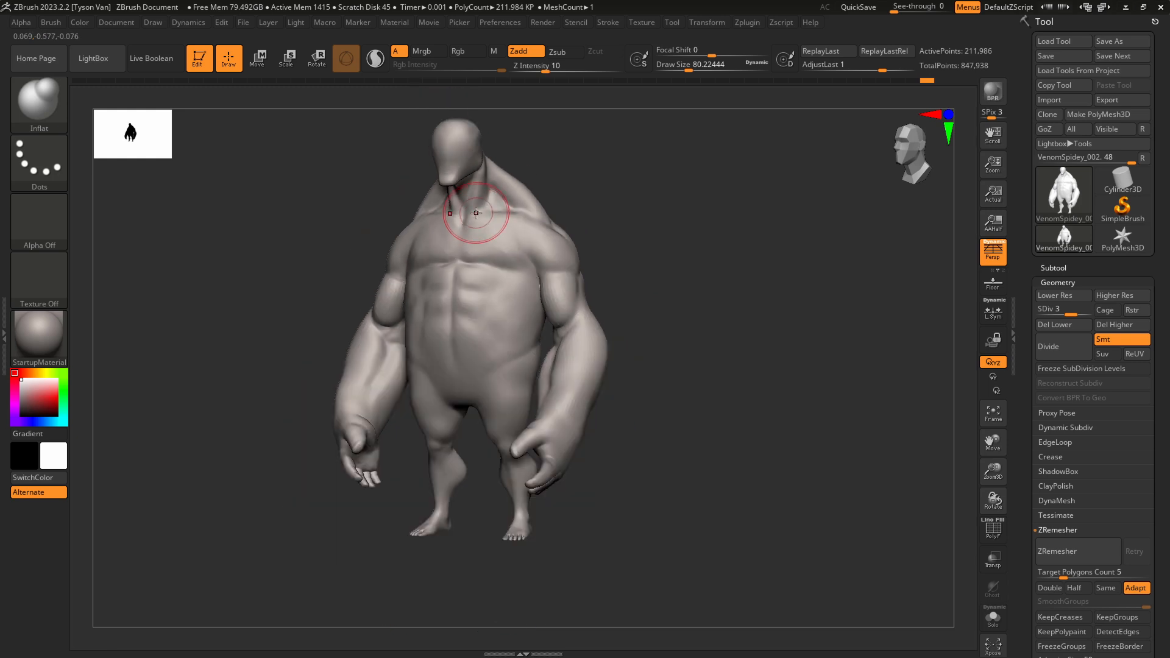
Set the draw size to about 116 and save the current tool over its existing file.
{"action": "mouse_move", "coordinate": [533, 204]}
{"action": "right_mouse_down"}
{"action": "mouse_move", "coordinate": [511, 213]}
{"action": "mouse_move", "coordinate": [545, 265]}
{"action": "right_mouse_up"}
{"action": "key", "text": "s"}
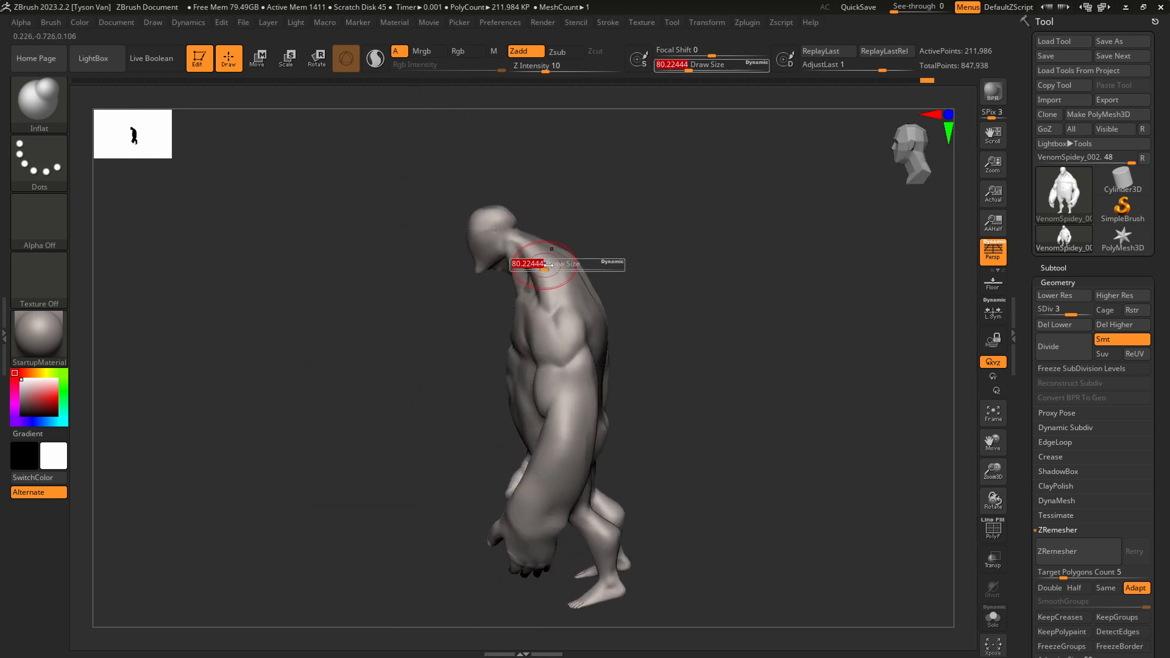
{"action": "mouse_move", "coordinate": [549, 265]}
{"action": "left_mouse_down"}
{"action": "mouse_move", "coordinate": [515, 228]}
{"action": "mouse_move", "coordinate": [565, 268]}
{"action": "left_mouse_up"}
{"action": "right_click_drag", "start_coordinate": [600, 277], "coordinate": [576, 279]}
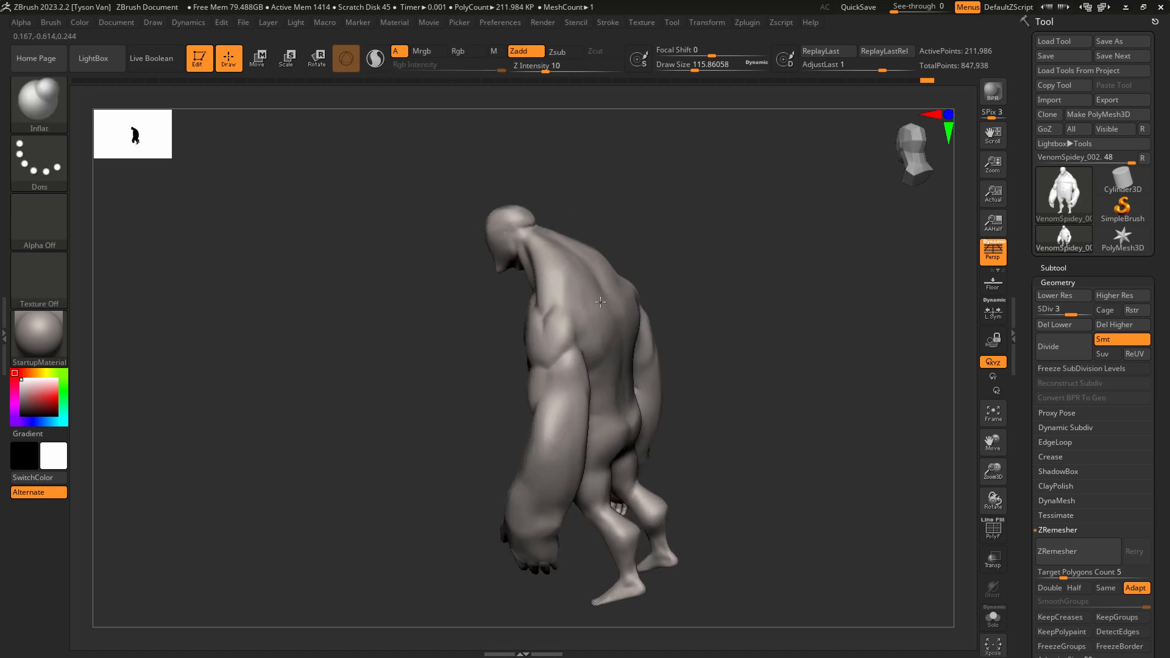
{"action": "left_click", "coordinate": [1066, 57]}
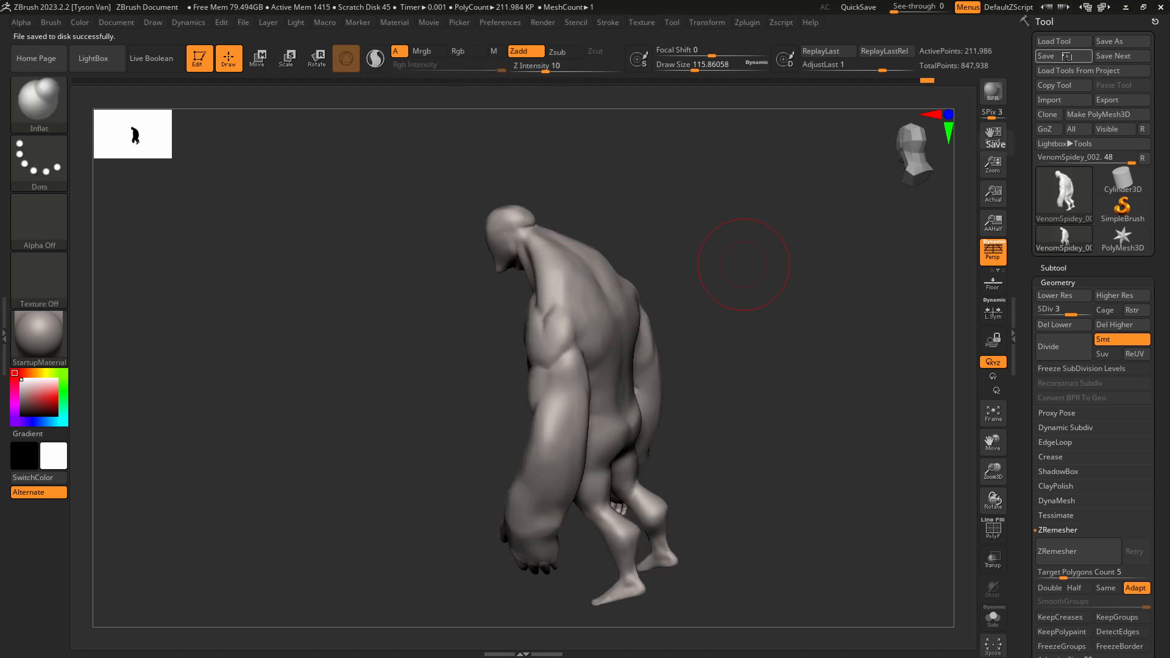
Carve a crease along the upper edge of the shoulder blade with DamStandard at draw size about 56.
{"action": "right_click_drag", "start_coordinate": [670, 342], "coordinate": [603, 307]}
{"action": "key", "text": "b"}
{"action": "key", "text": "d"}
{"action": "key", "text": "s"}
{"action": "right_click_drag", "start_coordinate": [565, 254], "coordinate": [583, 292], "text": "ctrl"}
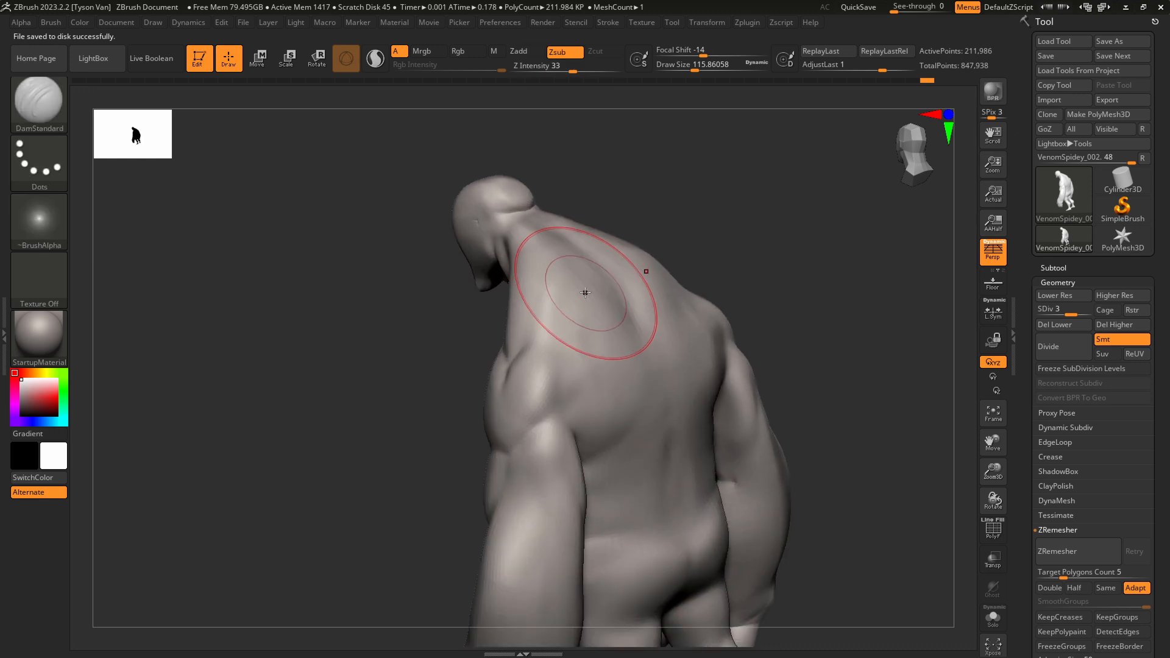
{"action": "key", "text": "s"}
{"action": "left_click_drag", "start_coordinate": [577, 297], "coordinate": [566, 297]}
{"action": "left_click_drag", "start_coordinate": [522, 346], "coordinate": [575, 293]}
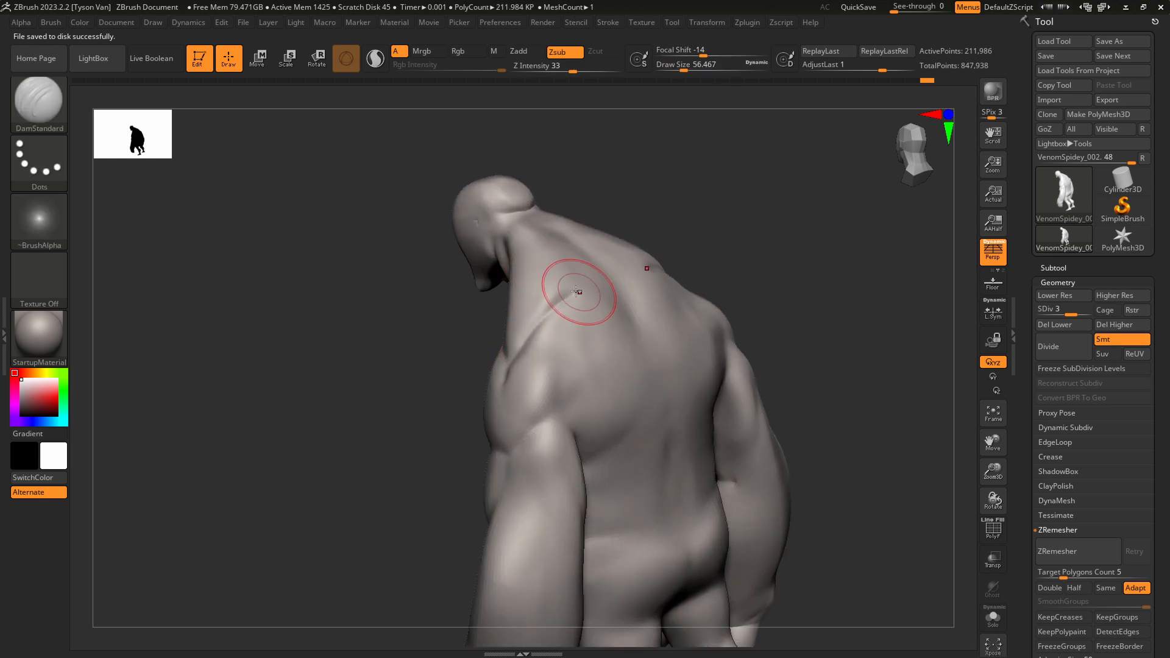
{"action": "key", "text": "ctrl+z"}
{"action": "left_click_drag", "start_coordinate": [521, 346], "coordinate": [568, 300]}
Carve the lower trapezius outline from the shoulder blade down to the spine with DamStandard at draw size about 90.
{"action": "right_click_drag", "start_coordinate": [561, 303], "coordinate": [533, 312]}
{"action": "key", "text": "s"}
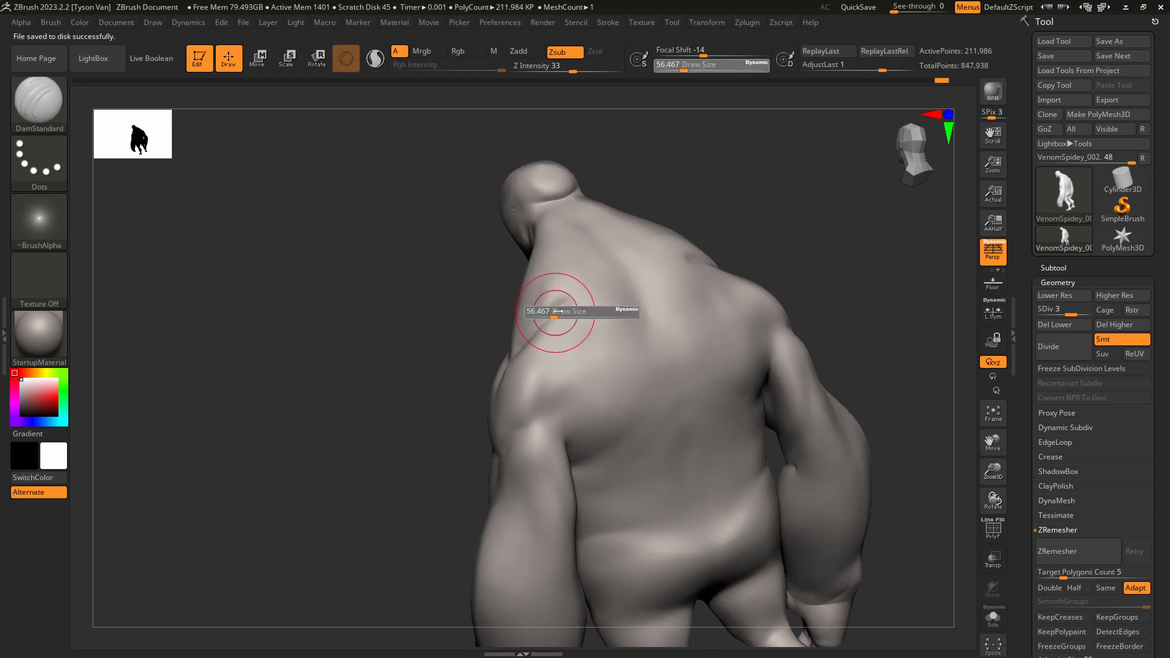
{"action": "left_click_drag", "start_coordinate": [554, 313], "coordinate": [563, 313]}
{"action": "mouse_move", "coordinate": [548, 314]}
{"action": "left_mouse_down"}
{"action": "mouse_move", "coordinate": [611, 345]}
{"action": "mouse_move", "coordinate": [623, 368]}
{"action": "mouse_move", "coordinate": [665, 369]}
{"action": "left_mouse_up"}
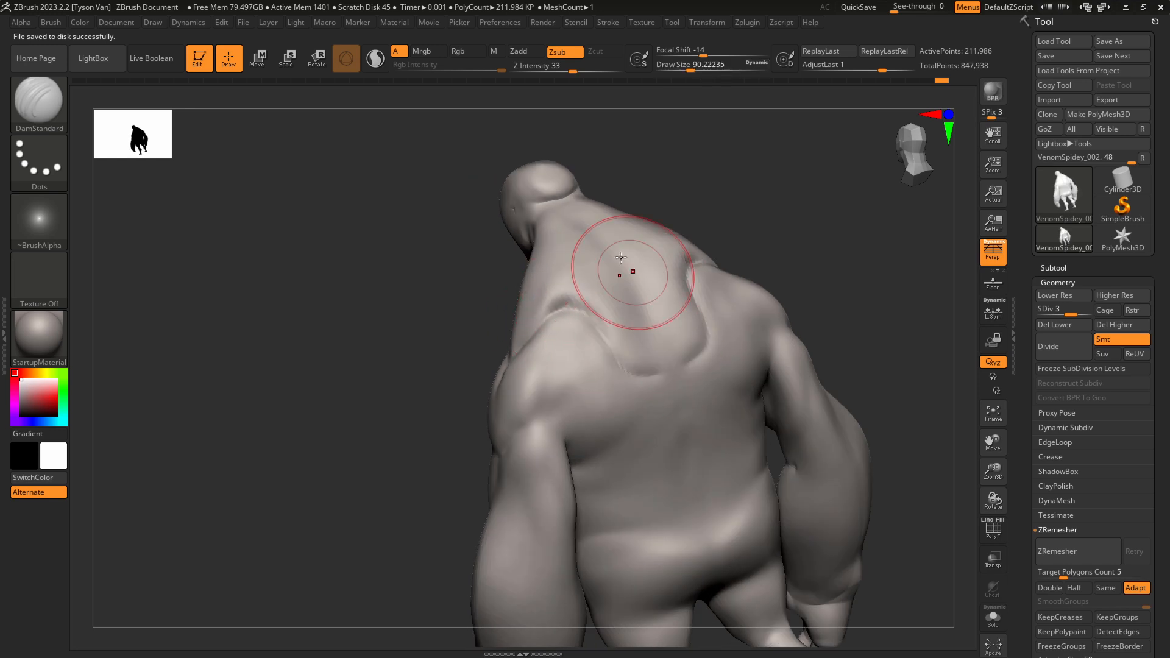
Carve creases at the nape and between the shoulders with DamStandard at draw size about 27, smoothing them lightly.
{"action": "mouse_move", "coordinate": [581, 225]}
{"action": "left_mouse_down"}
{"action": "mouse_move", "coordinate": [668, 368]}
{"action": "mouse_move", "coordinate": [626, 275]}
{"action": "mouse_move", "coordinate": [587, 234]}
{"action": "mouse_move", "coordinate": [618, 237]}
{"action": "left_mouse_up"}
{"action": "key", "text": "ctrl+z"}
{"action": "key", "text": "s"}
{"action": "left_click", "coordinate": [563, 203]}
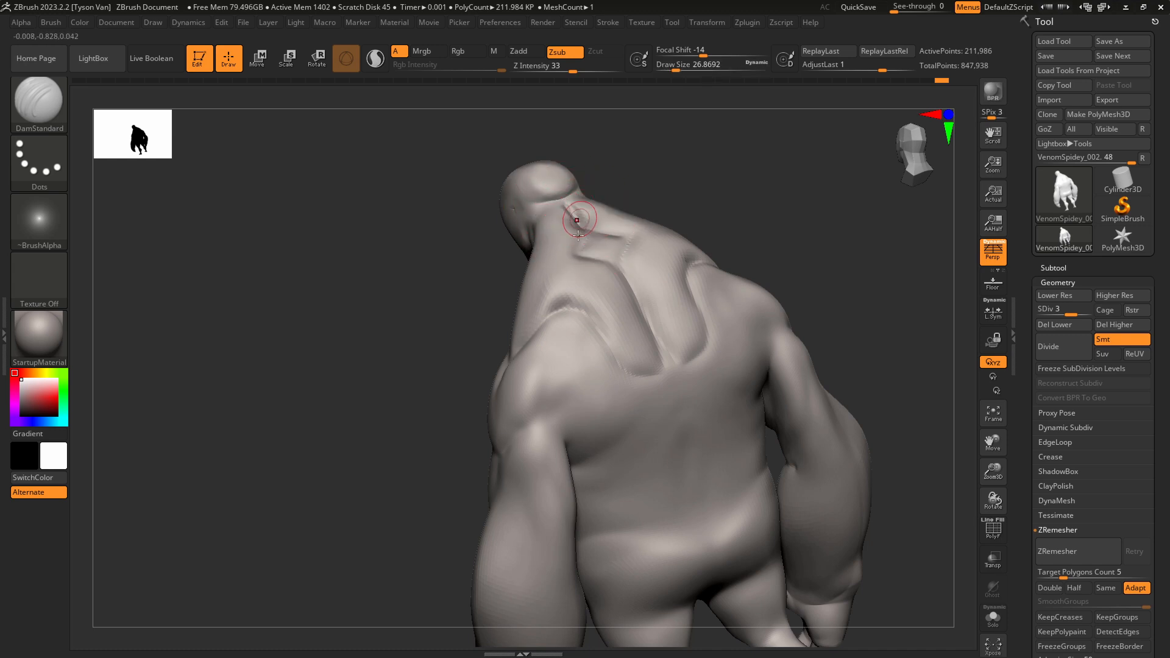
{"action": "left_click_drag", "start_coordinate": [580, 221], "coordinate": [590, 235], "text": "shift"}
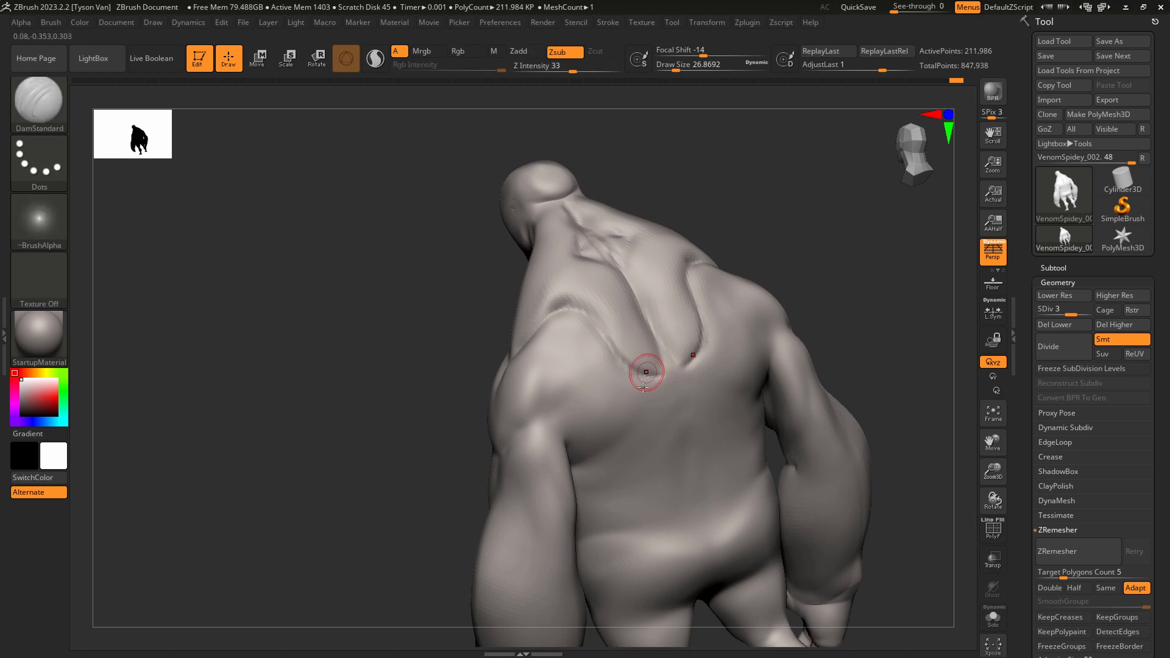
Define the lower edge of the lats on the side of the back with the Standard brush at draw size about 39, smoothing it.
{"action": "mouse_move", "coordinate": [583, 485]}
{"action": "left_mouse_down"}
{"action": "mouse_move", "coordinate": [637, 456]}
{"action": "mouse_move", "coordinate": [658, 466]}
{"action": "mouse_move", "coordinate": [622, 452]}
{"action": "mouse_move", "coordinate": [625, 471]}
{"action": "mouse_move", "coordinate": [606, 467]}
{"action": "left_mouse_up"}
{"action": "key", "text": "b"}
{"action": "key", "text": "s"}
{"action": "key", "text": "t"}
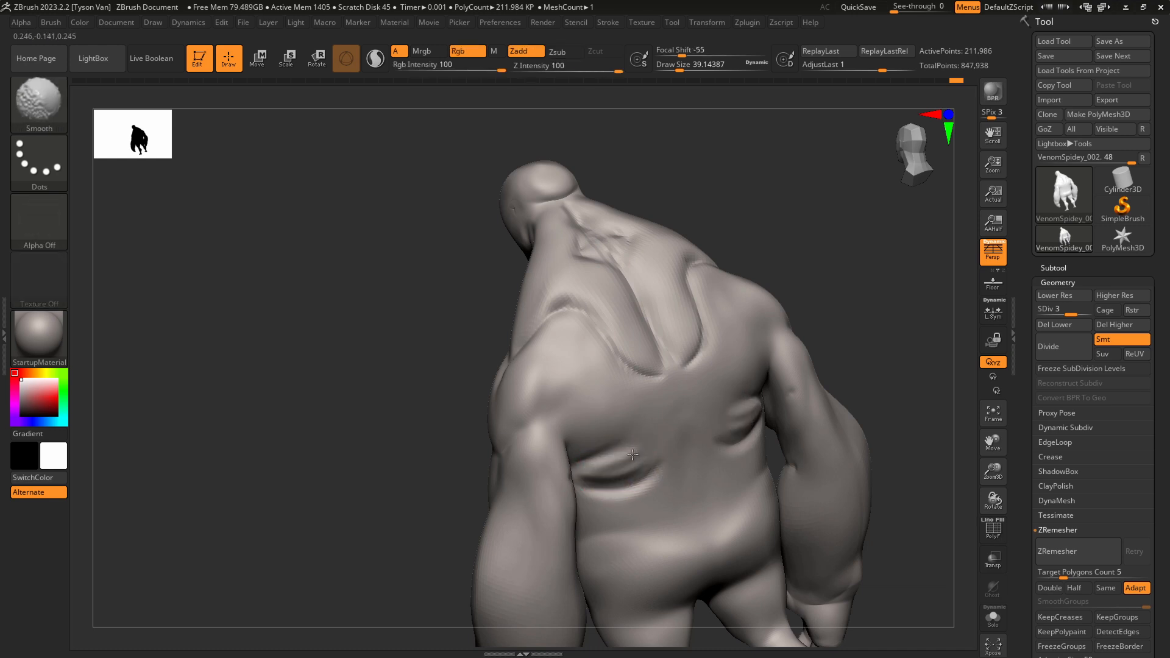
{"action": "right_click_drag", "start_coordinate": [634, 464], "coordinate": [664, 472]}
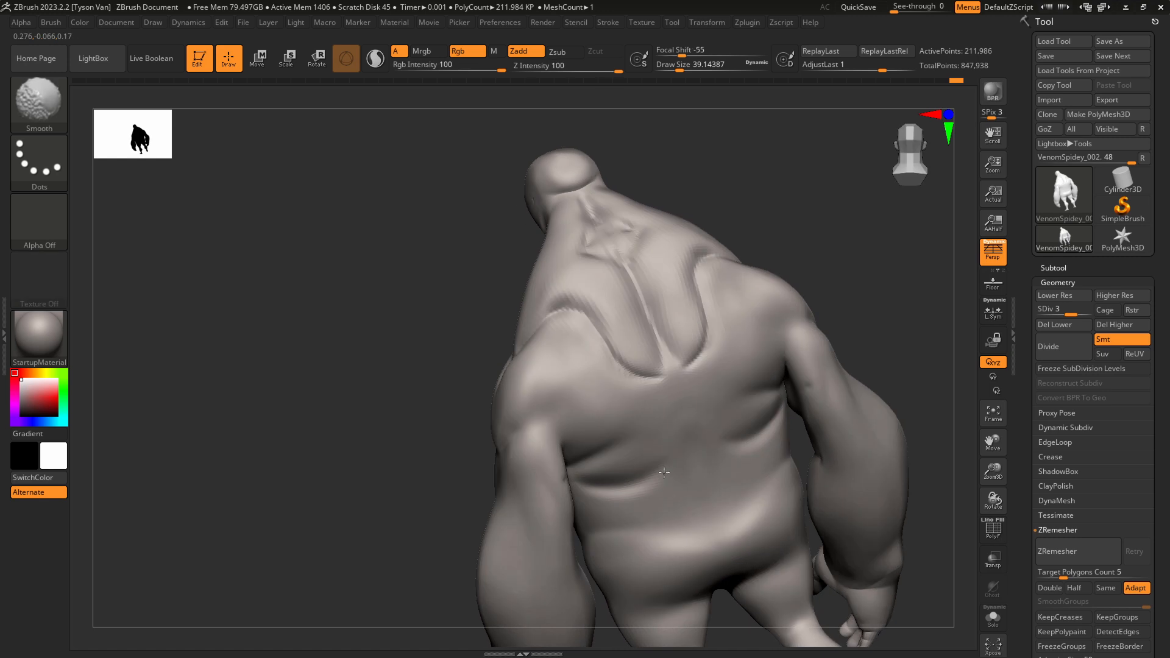
{"action": "right_click_drag", "start_coordinate": [574, 482], "coordinate": [535, 406]}
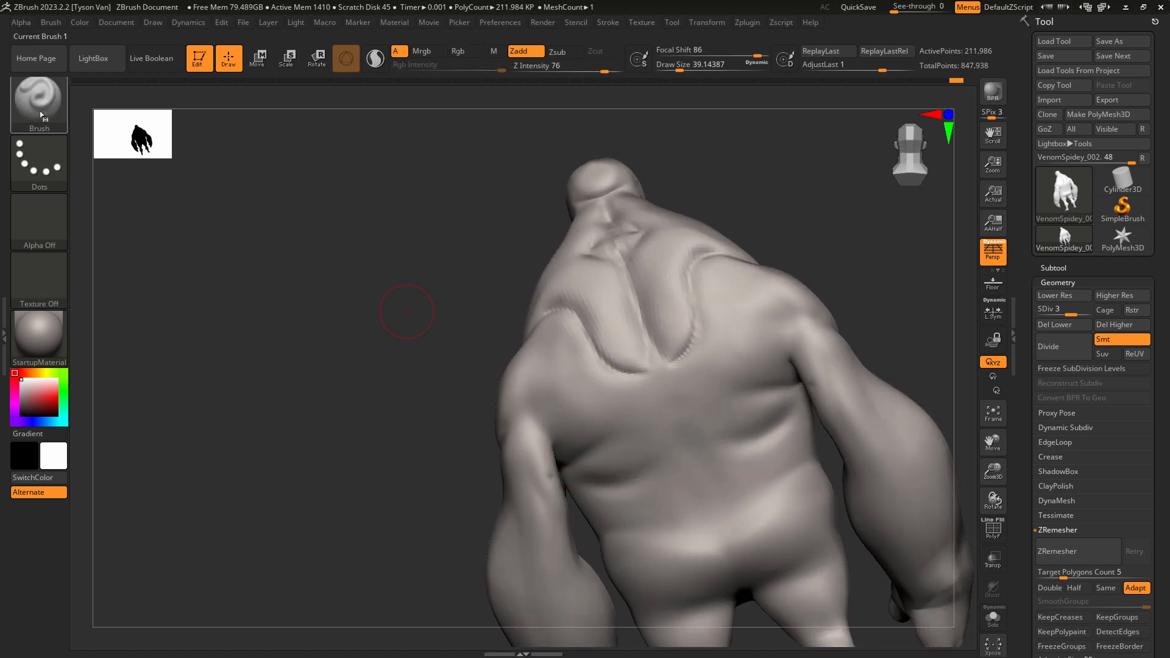
Inflate the side of the back beneath the armpit with the Inflat brush at draw size about 104 and Z Intensity 10.
{"action": "key", "text": "b"}
{"action": "left_click", "coordinate": [357, 112]}
{"action": "right_click_drag", "start_coordinate": [556, 476], "coordinate": [539, 477]}
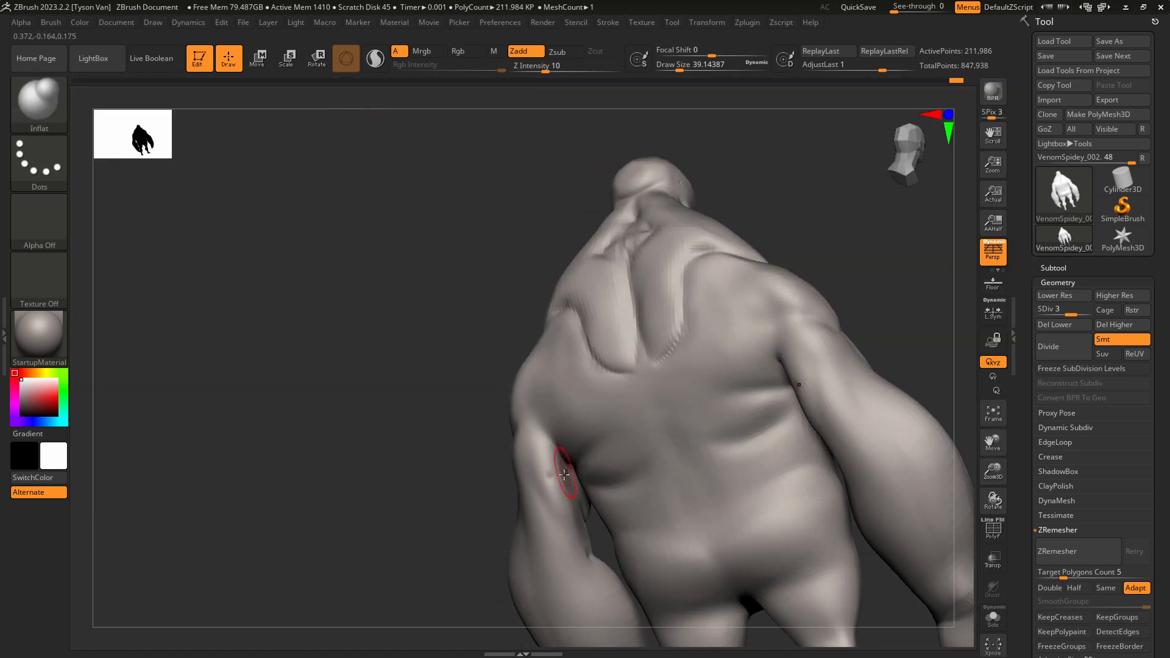
{"action": "key", "text": "s"}
{"action": "mouse_move", "coordinate": [564, 478]}
{"action": "left_mouse_down"}
{"action": "mouse_move", "coordinate": [579, 478]}
{"action": "mouse_move", "coordinate": [568, 471]}
{"action": "left_mouse_up"}
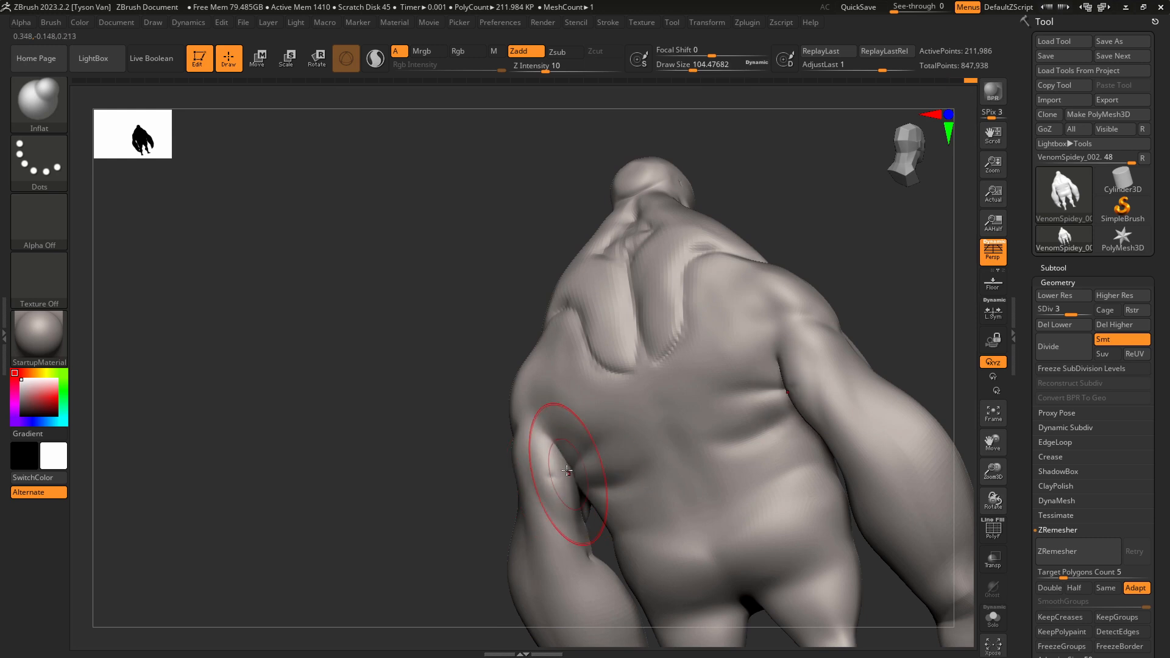
{"action": "mouse_move", "coordinate": [572, 474]}
{"action": "right_mouse_down"}
{"action": "mouse_move", "coordinate": [556, 473]}
{"action": "mouse_move", "coordinate": [564, 460]}
{"action": "right_mouse_up"}
{"action": "left_click_drag", "start_coordinate": [564, 461], "coordinate": [567, 477]}
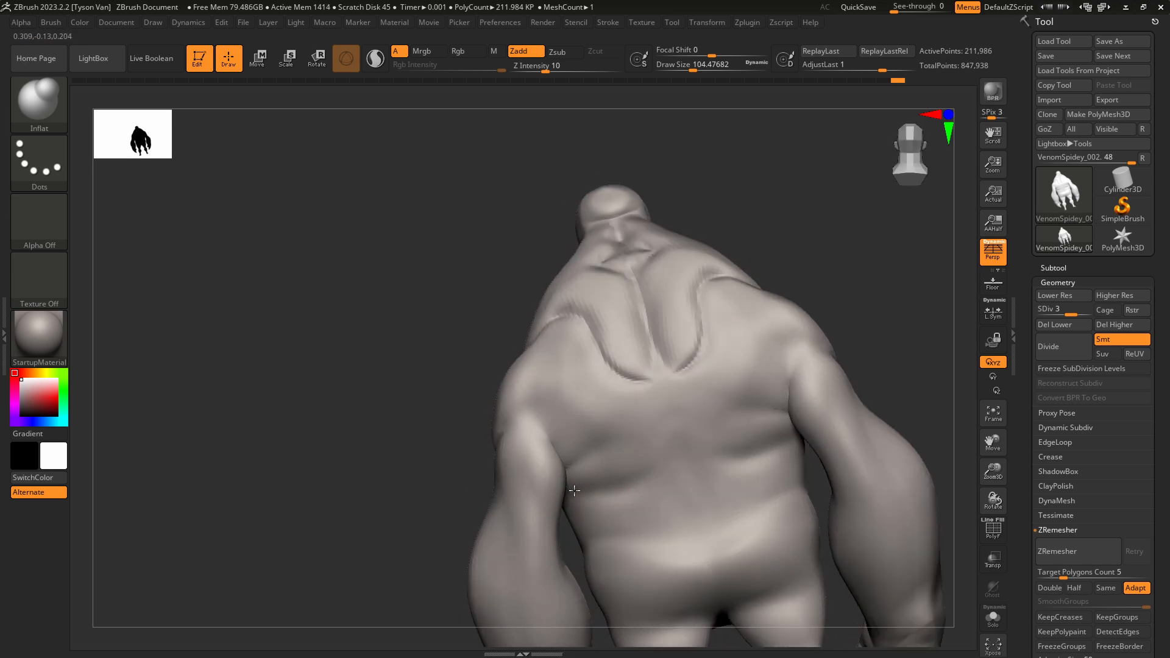
Carve the spine groove from the tip of the trapezius to the lower back with DamStandard at draw size about 46.
{"action": "key", "text": "s"}
{"action": "mouse_move", "coordinate": [583, 429]}
{"action": "left_mouse_down"}
{"action": "mouse_move", "coordinate": [569, 431]}
{"action": "mouse_move", "coordinate": [585, 423]}
{"action": "left_mouse_up"}
{"action": "right_click_drag", "start_coordinate": [665, 437], "coordinate": [684, 449]}
{"action": "key", "text": "2"}
{"action": "key", "text": "3"}
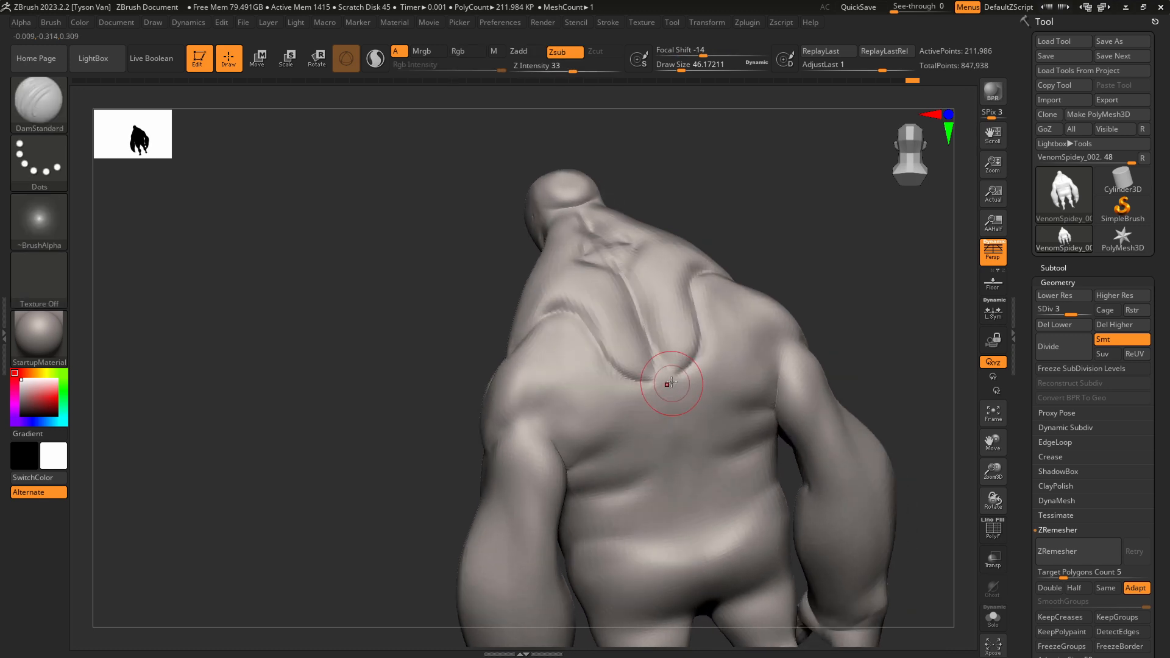
{"action": "right_click_drag", "start_coordinate": [670, 383], "coordinate": [651, 328]}
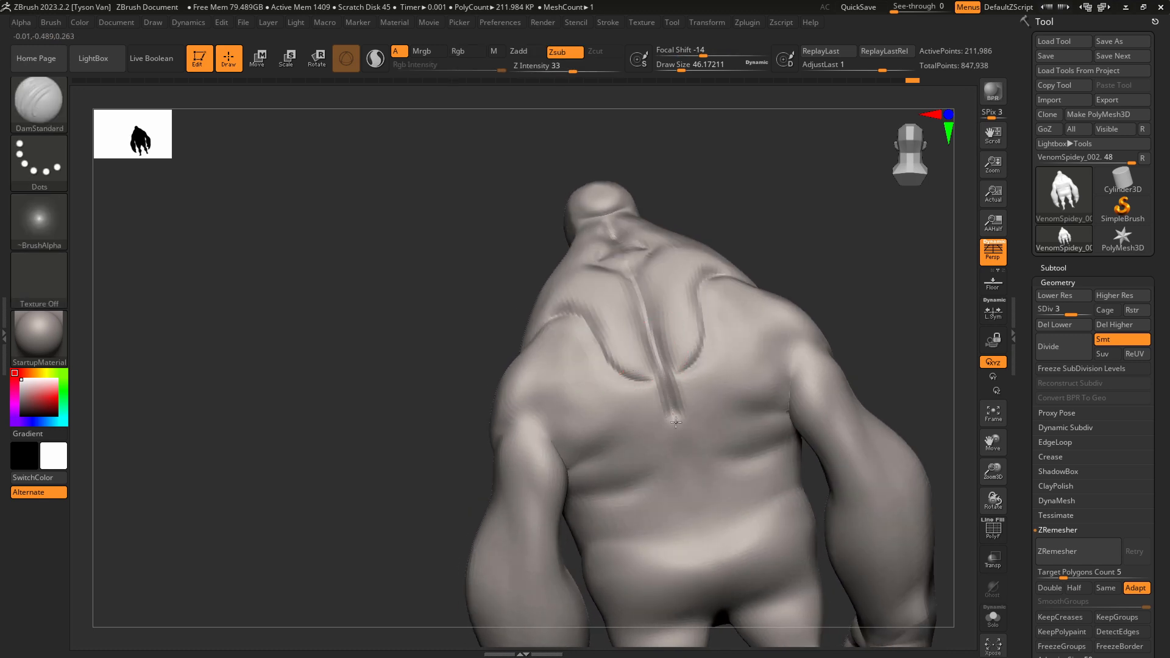
{"action": "left_click_drag", "start_coordinate": [680, 460], "coordinate": [710, 546]}
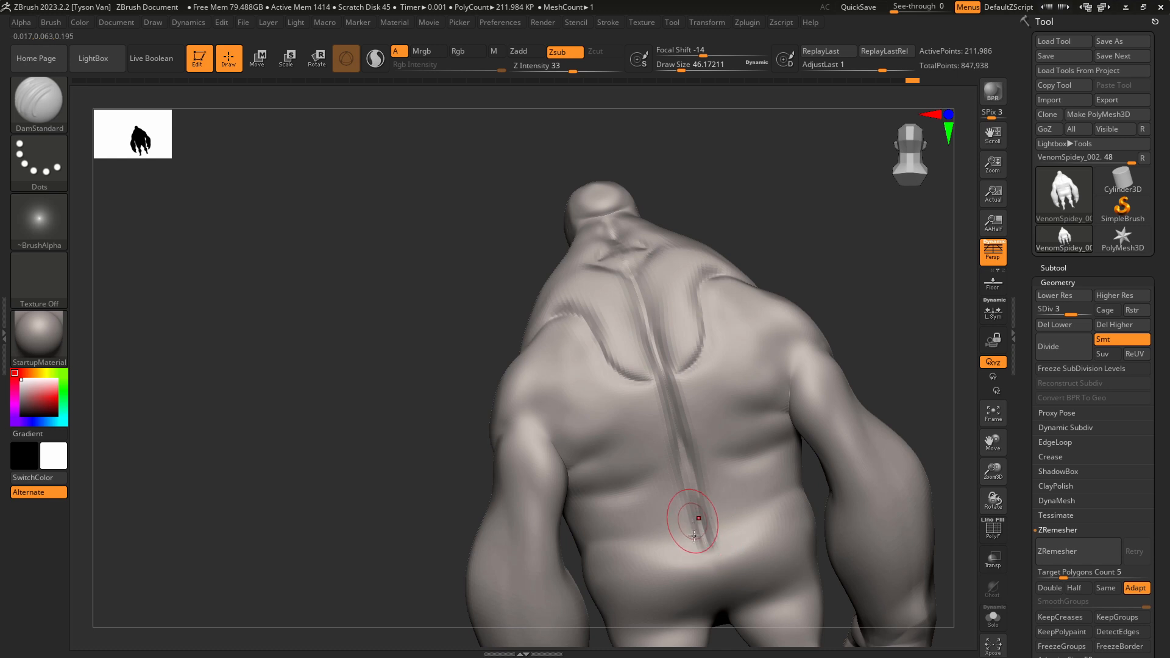
Carve the lower lat borders and lower-back creases with DamStandard, smoothing them into the surrounding muscles.
{"action": "mouse_move", "coordinate": [609, 497]}
{"action": "left_mouse_down"}
{"action": "mouse_move", "coordinate": [665, 458]}
{"action": "mouse_move", "coordinate": [674, 420]}
{"action": "mouse_move", "coordinate": [642, 380]}
{"action": "mouse_move", "coordinate": [607, 392]}
{"action": "left_mouse_up"}
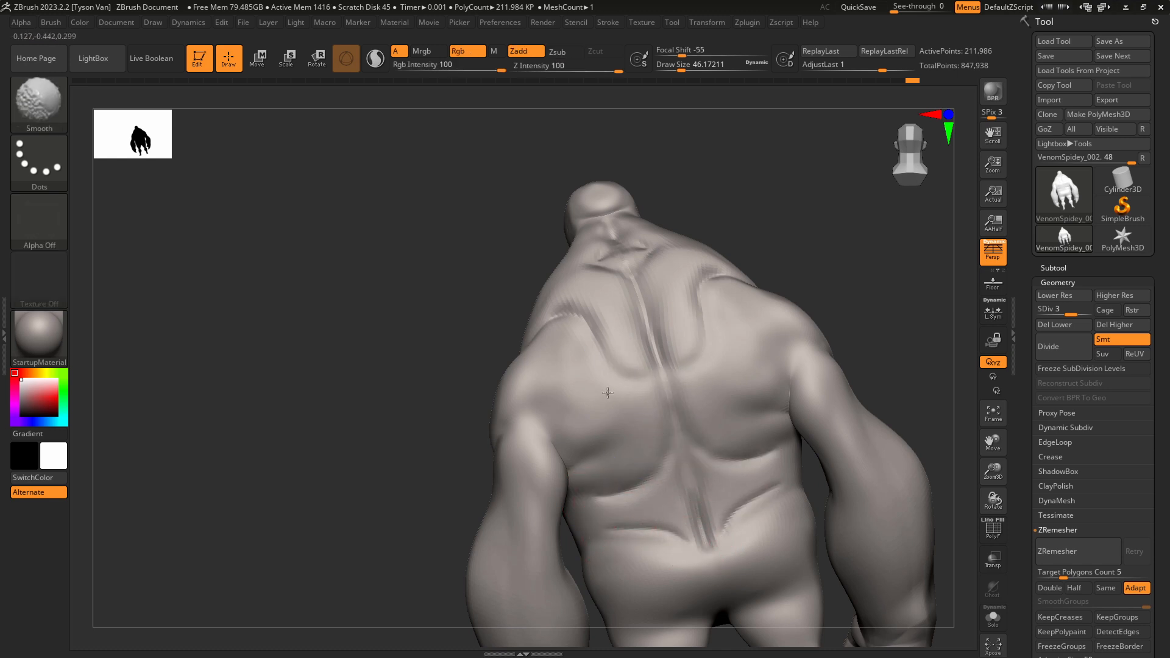
{"action": "mouse_move", "coordinate": [664, 522]}
{"action": "left_mouse_down"}
{"action": "mouse_move", "coordinate": [696, 539]}
{"action": "mouse_move", "coordinate": [689, 449]}
{"action": "mouse_move", "coordinate": [667, 490]}
{"action": "left_mouse_up"}
{"action": "mouse_move", "coordinate": [676, 426]}
{"action": "left_mouse_down"}
{"action": "mouse_move", "coordinate": [678, 487]}
{"action": "mouse_move", "coordinate": [673, 431]}
{"action": "left_mouse_up"}
{"action": "mouse_move", "coordinate": [688, 508]}
{"action": "left_mouse_down"}
{"action": "mouse_move", "coordinate": [681, 472]}
{"action": "mouse_move", "coordinate": [673, 527]}
{"action": "mouse_move", "coordinate": [679, 496]}
{"action": "mouse_move", "coordinate": [697, 531]}
{"action": "left_mouse_up"}
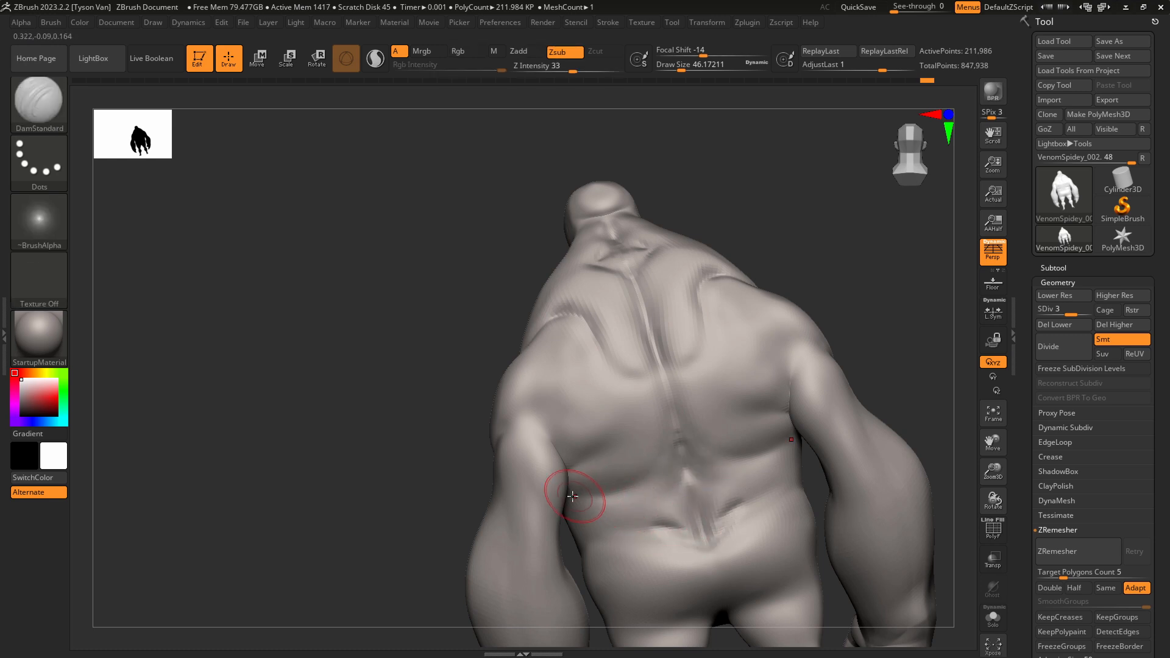
{"action": "mouse_move", "coordinate": [561, 483]}
{"action": "left_mouse_down"}
{"action": "mouse_move", "coordinate": [634, 465]}
{"action": "mouse_move", "coordinate": [620, 415]}
{"action": "mouse_move", "coordinate": [616, 488]}
{"action": "mouse_move", "coordinate": [600, 494]}
{"action": "left_mouse_up"}
{"action": "right_click_drag", "start_coordinate": [627, 481], "coordinate": [663, 470]}
{"action": "mouse_move", "coordinate": [640, 478]}
{"action": "left_mouse_down", "text": "shift"}
{"action": "mouse_move", "coordinate": [652, 498]}
{"action": "mouse_move", "coordinate": [659, 458]}
{"action": "left_mouse_up", "text": "shift"}
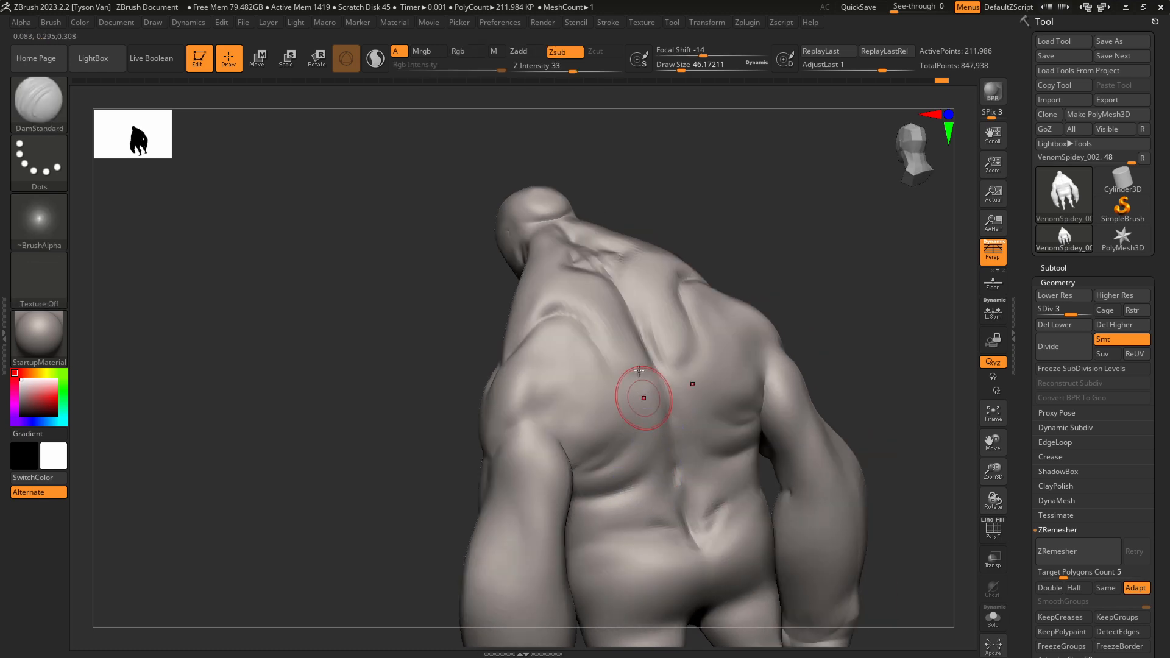
Deepen the spine groove and inner trapezius edges with DamStandard and smooth the upper back.
{"action": "right_click_drag", "start_coordinate": [642, 396], "coordinate": [619, 335]}
{"action": "mouse_move", "coordinate": [619, 335]}
{"action": "left_mouse_down"}
{"action": "mouse_move", "coordinate": [662, 369]}
{"action": "mouse_move", "coordinate": [679, 446]}
{"action": "left_mouse_up"}
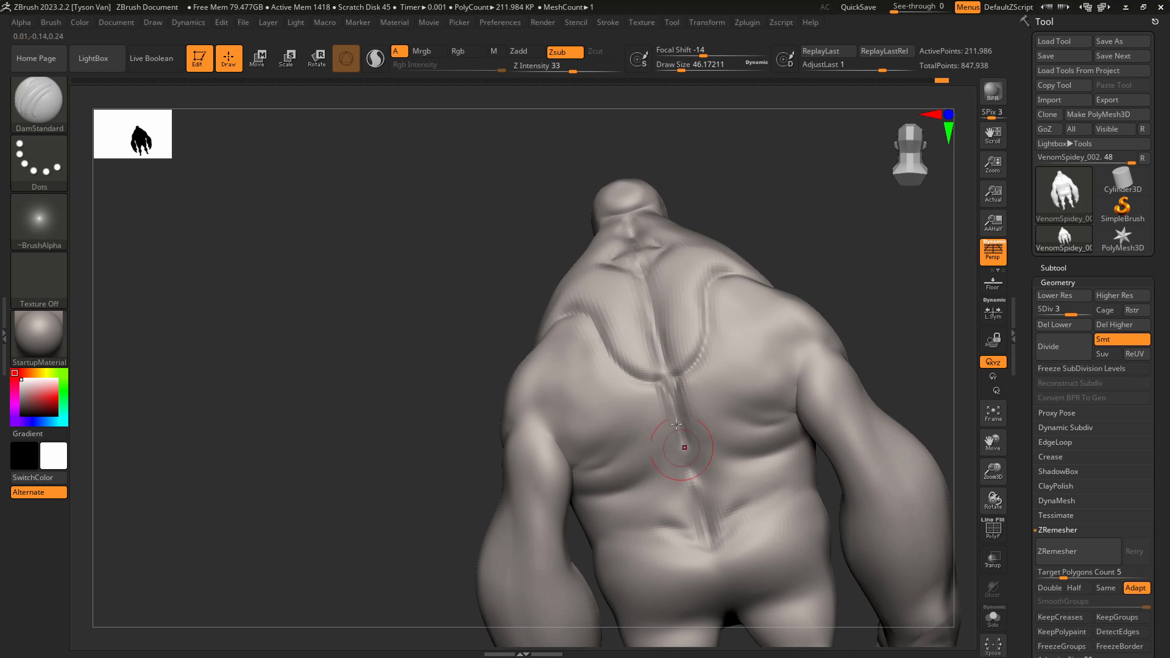
{"action": "right_click_drag", "start_coordinate": [639, 296], "coordinate": [625, 258]}
{"action": "left_click_drag", "start_coordinate": [624, 256], "coordinate": [640, 327]}
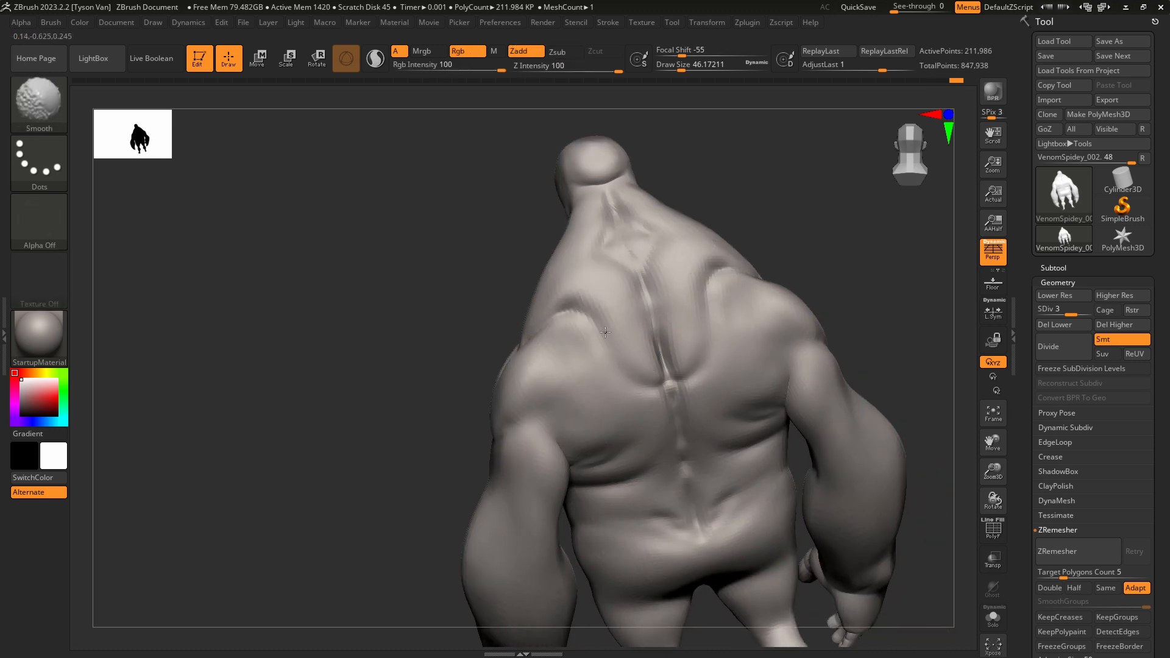
{"action": "right_click_drag", "start_coordinate": [628, 348], "coordinate": [675, 433]}
{"action": "left_click_drag", "start_coordinate": [661, 401], "coordinate": [641, 301], "text": "shift"}
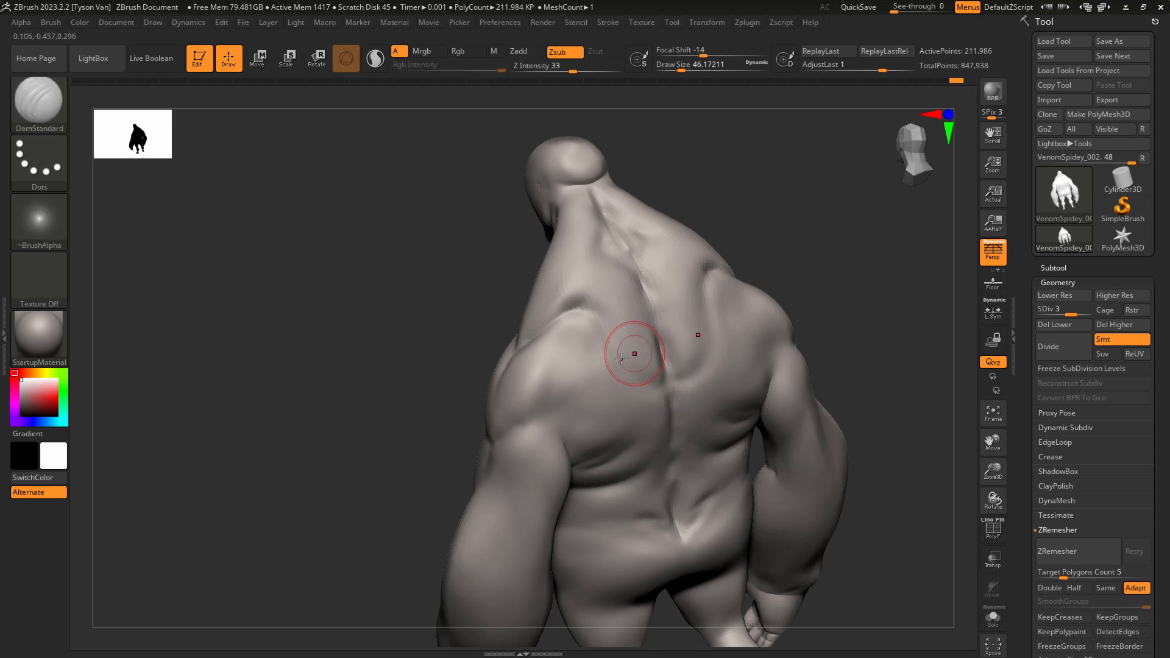
Carve the rear deltoid borders and the shoulder blade ridge with DamStandard, smoothing the crease.
{"action": "mouse_move", "coordinate": [510, 427]}
{"action": "left_mouse_down"}
{"action": "mouse_move", "coordinate": [583, 407]}
{"action": "mouse_move", "coordinate": [588, 350]}
{"action": "left_mouse_up"}
{"action": "mouse_move", "coordinate": [586, 390]}
{"action": "left_mouse_down"}
{"action": "mouse_move", "coordinate": [582, 341]}
{"action": "mouse_move", "coordinate": [527, 341]}
{"action": "left_mouse_up"}
{"action": "left_click_drag", "start_coordinate": [592, 320], "coordinate": [570, 321]}
{"action": "left_click_drag", "start_coordinate": [570, 320], "coordinate": [579, 327]}
{"action": "left_click_drag", "start_coordinate": [579, 328], "coordinate": [579, 340], "text": "shift"}
{"action": "right_click_drag", "start_coordinate": [581, 415], "coordinate": [597, 408]}
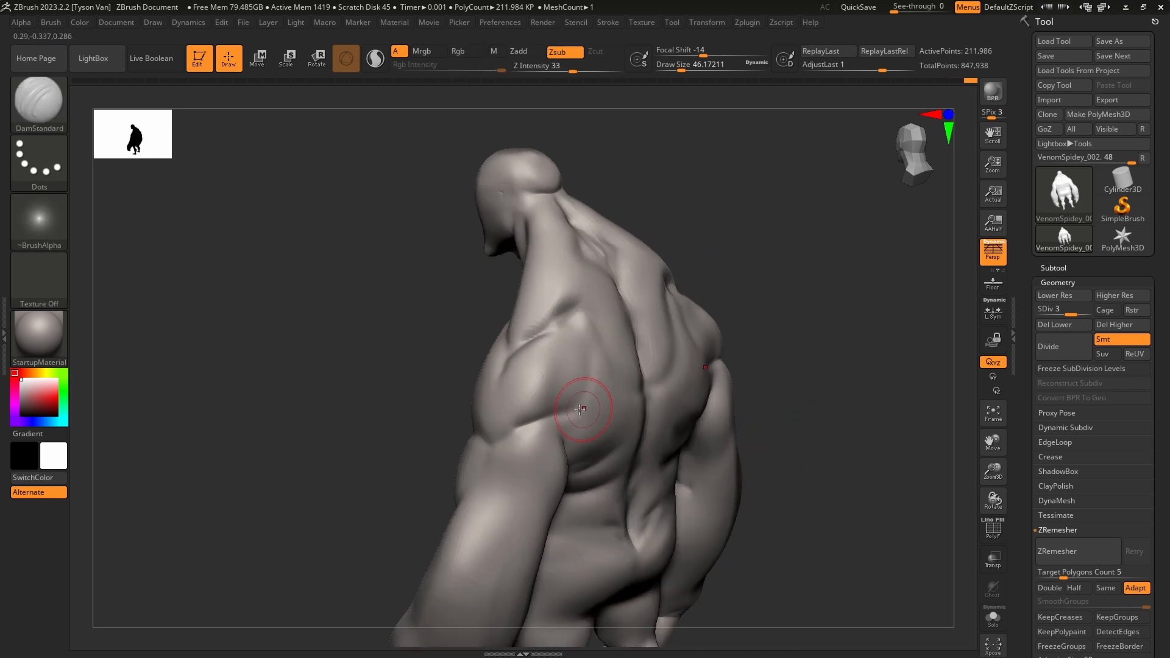
Build up the muscle over the shoulder blade with the Standard brush at Focal Shift -17 and Z Intensity 32, then smooth it.
{"action": "key", "text": "b"}
{"action": "key", "text": "s"}
{"action": "key", "text": "t"}
{"action": "left_click_drag", "start_coordinate": [585, 350], "coordinate": [559, 398]}
{"action": "key", "text": "ctrl+z"}
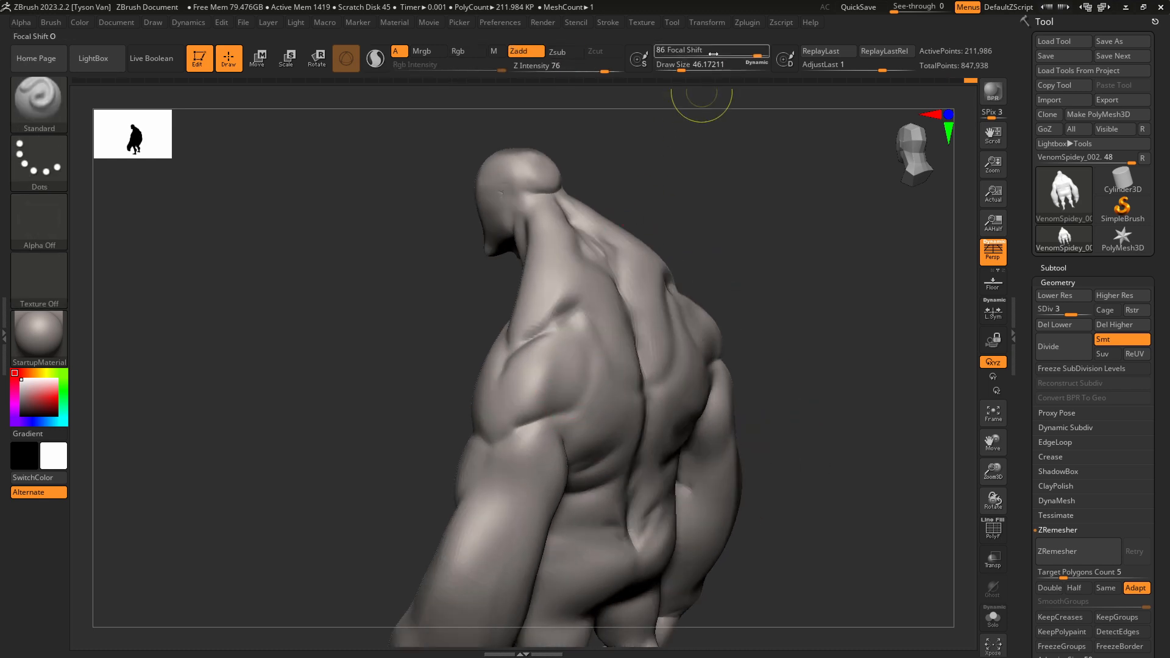
{"action": "mouse_move", "coordinate": [700, 54]}
{"action": "left_mouse_down"}
{"action": "mouse_move", "coordinate": [715, 54]}
{"action": "mouse_move", "coordinate": [701, 53]}
{"action": "left_mouse_up"}
{"action": "left_click_drag", "start_coordinate": [572, 392], "coordinate": [578, 356]}
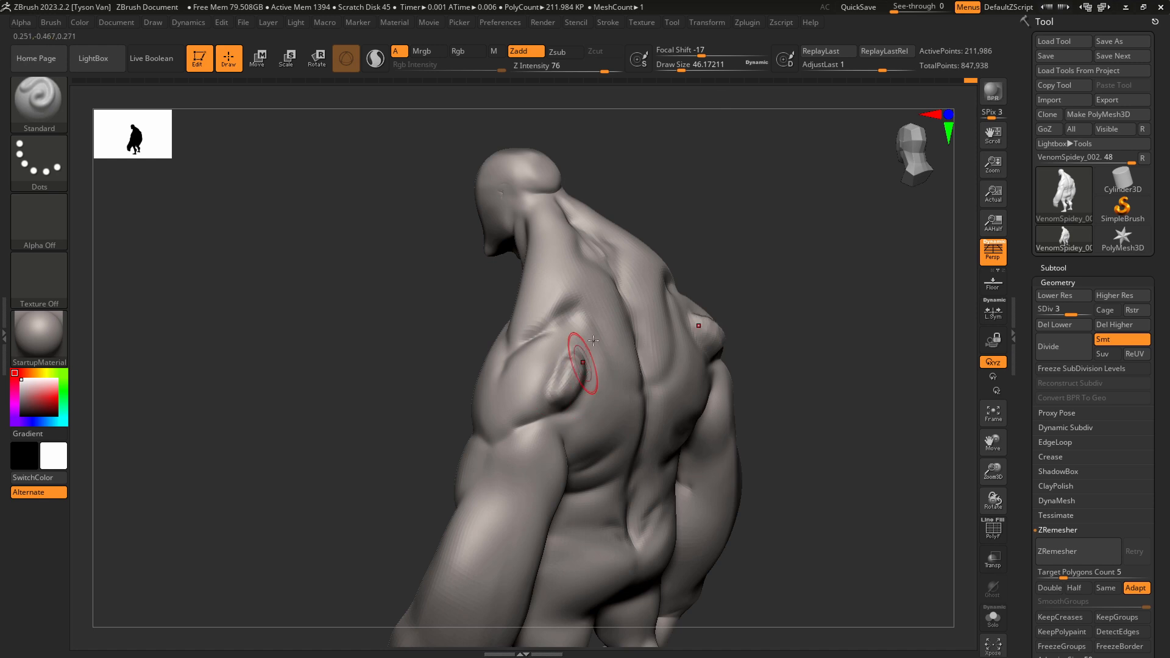
{"action": "left_click_drag", "start_coordinate": [590, 67], "coordinate": [572, 67]}
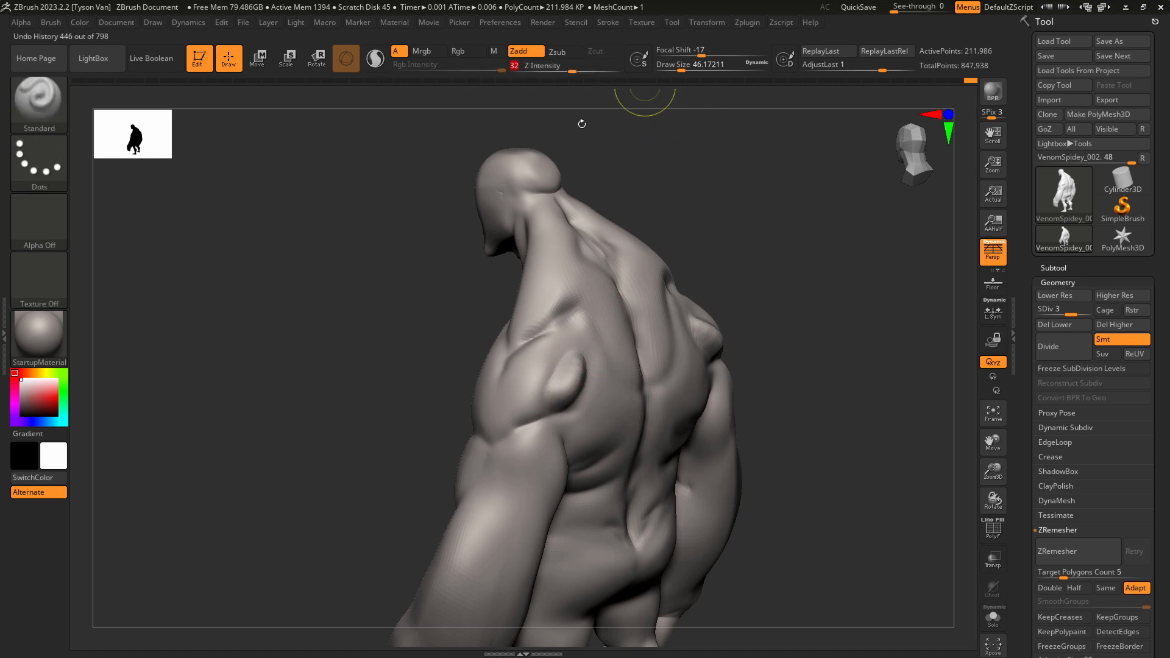
{"action": "key", "text": "ctrl+z"}
{"action": "mouse_move", "coordinate": [552, 391]}
{"action": "left_mouse_down"}
{"action": "mouse_move", "coordinate": [579, 334]}
{"action": "mouse_move", "coordinate": [544, 287]}
{"action": "mouse_move", "coordinate": [568, 306]}
{"action": "left_mouse_up"}
{"action": "key", "text": "shift"}
Carve the inner edge of the shoulder blade muscle with DamStandard at draw size about 35.
{"action": "right_click_drag", "start_coordinate": [622, 316], "coordinate": [583, 323]}
{"action": "key", "text": "b"}
{"action": "key", "text": "d"}
{"action": "key", "text": "s"}
{"action": "key", "text": "s"}
{"action": "left_click_drag", "start_coordinate": [569, 320], "coordinate": [588, 351]}
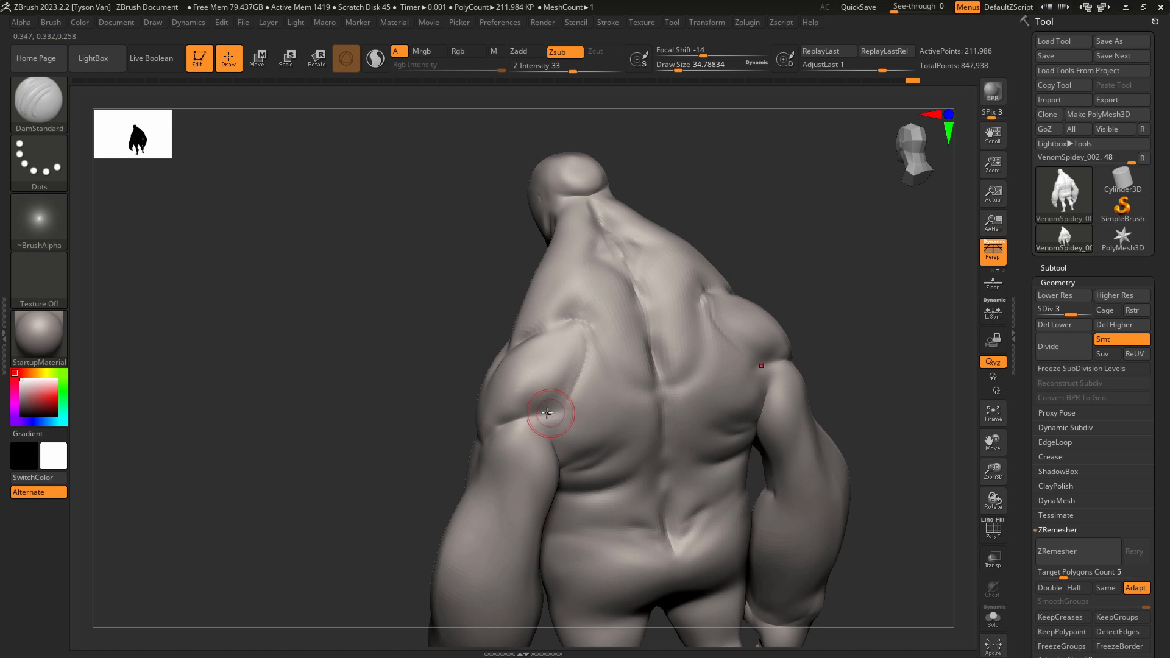
Outline the muscle below the shoulder blade with DamStandard at draw size about 62 and smooth its surface.
{"action": "key", "text": "s"}
{"action": "left_click_drag", "start_coordinate": [546, 429], "coordinate": [554, 429]}
{"action": "left_click_drag", "start_coordinate": [552, 440], "coordinate": [606, 441]}
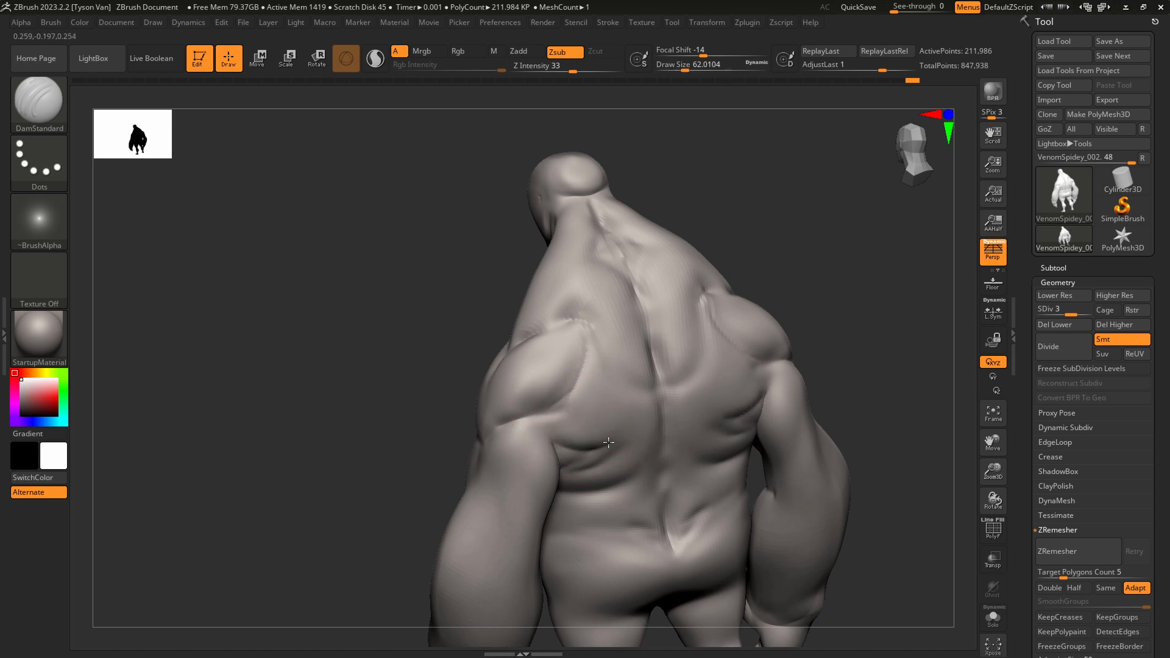
{"action": "key", "text": "shift"}
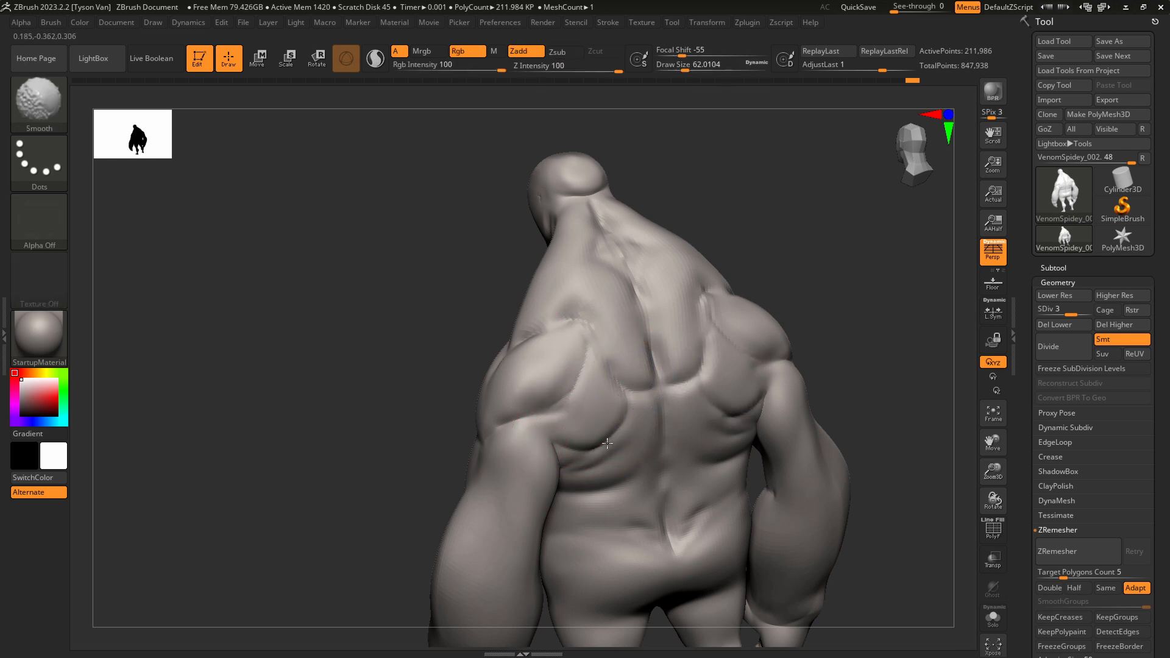
{"action": "mouse_move", "coordinate": [598, 452]}
{"action": "right_mouse_down", "text": "ctrl"}
{"action": "mouse_move", "coordinate": [582, 391]}
{"action": "mouse_move", "coordinate": [630, 408]}
{"action": "right_mouse_up", "text": "ctrl"}
{"action": "left_click_drag", "start_coordinate": [598, 428], "coordinate": [596, 418], "text": "shift"}
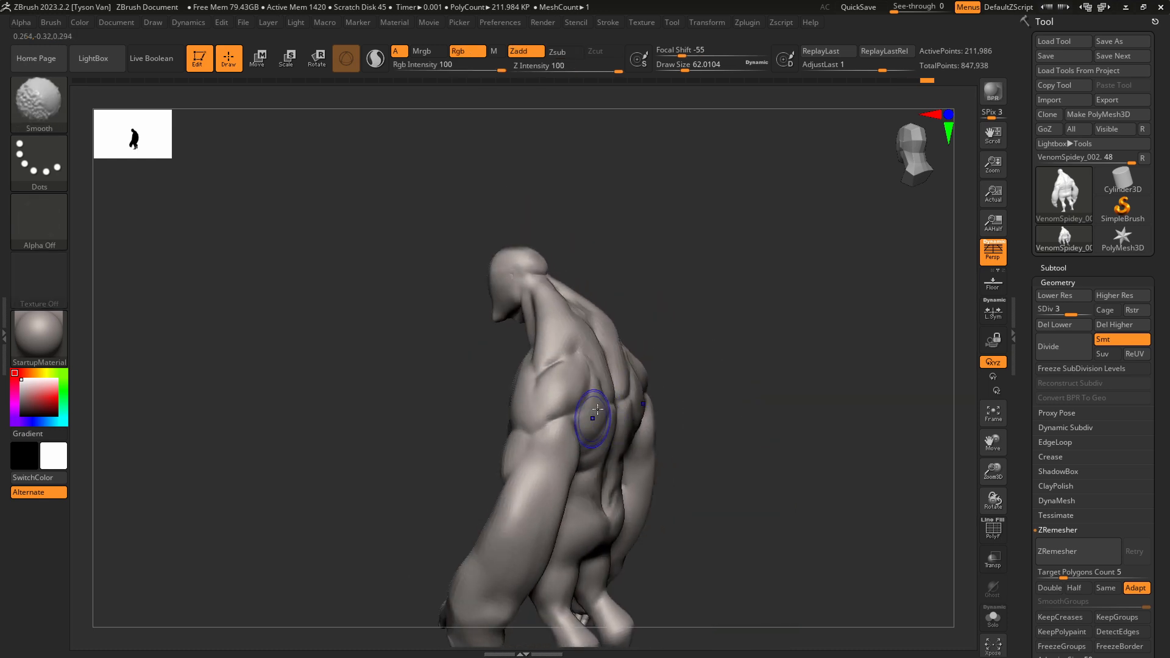
{"action": "right_click_drag", "start_coordinate": [595, 418], "coordinate": [639, 378]}
{"action": "mouse_move", "coordinate": [585, 330]}
{"action": "right_mouse_down"}
{"action": "mouse_move", "coordinate": [574, 326]}
{"action": "mouse_move", "coordinate": [605, 324]}
{"action": "mouse_move", "coordinate": [570, 331]}
{"action": "right_mouse_up"}
{"action": "right_click_drag", "start_coordinate": [551, 289], "coordinate": [576, 323]}
{"action": "right_click_drag", "start_coordinate": [576, 323], "coordinate": [503, 279], "text": "ctrl"}
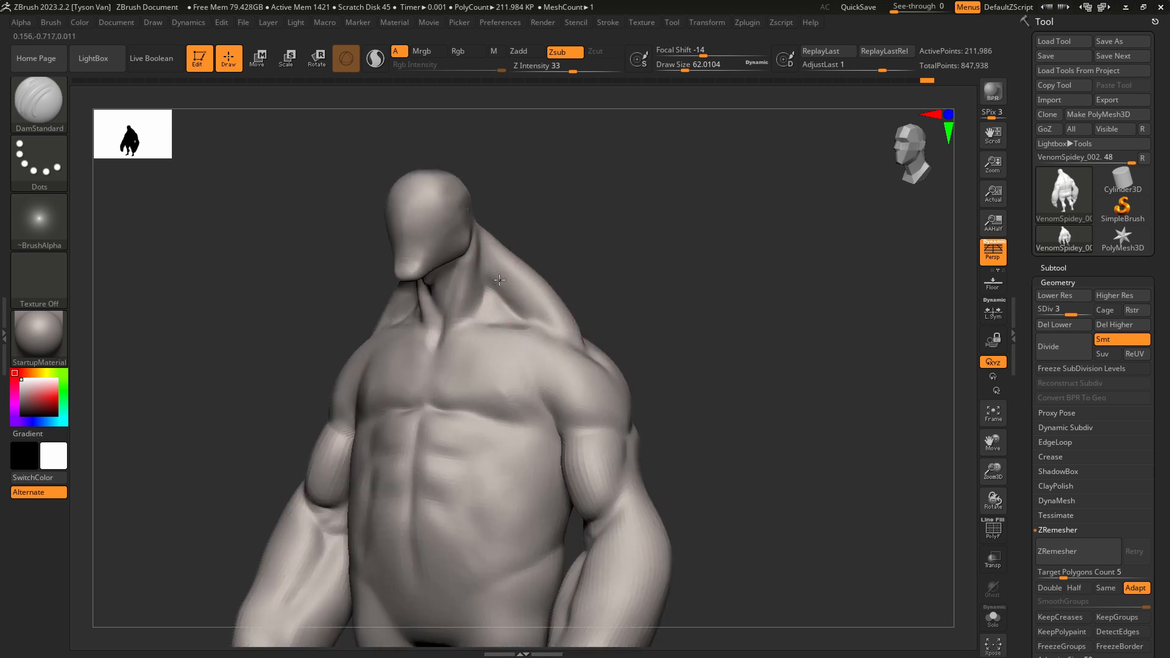
{"action": "key", "text": "s"}
{"action": "left_click_drag", "start_coordinate": [499, 279], "coordinate": [488, 278]}
{"action": "key", "text": "b"}
{"action": "key", "text": "s"}
{"action": "key", "text": "h"}
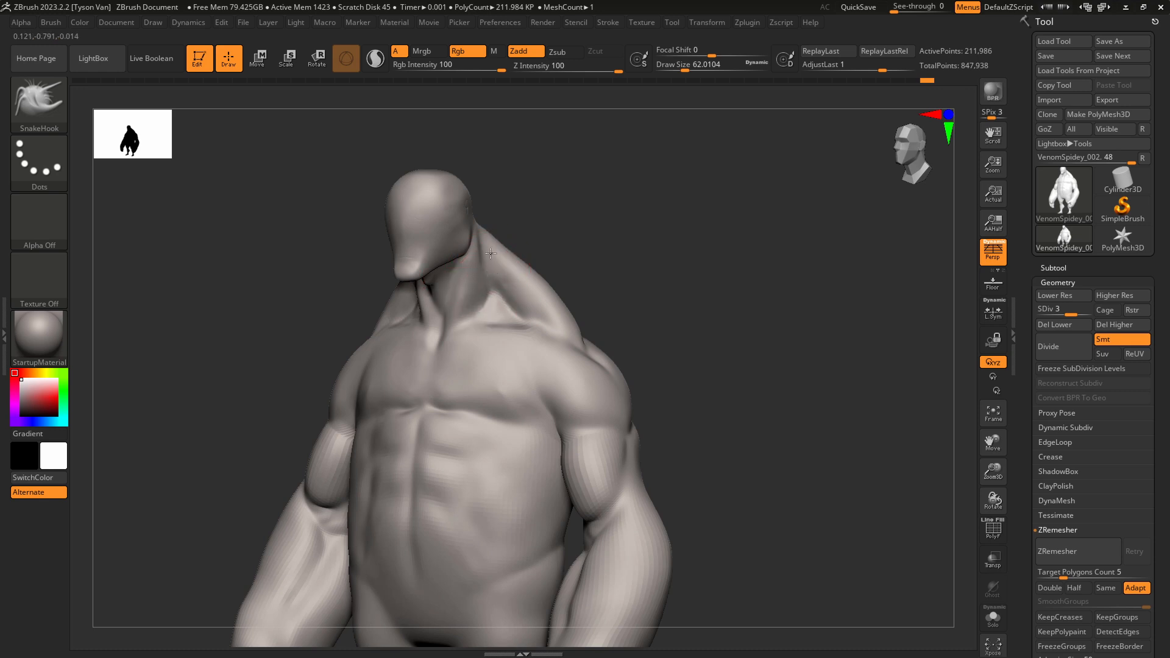
{"action": "mouse_move", "coordinate": [497, 264]}
{"action": "right_mouse_down", "text": "shift"}
{"action": "mouse_move", "coordinate": [504, 257]}
{"action": "mouse_move", "coordinate": [554, 345]}
{"action": "right_mouse_up", "text": "shift"}
{"action": "mouse_move", "coordinate": [553, 346]}
{"action": "right_mouse_down", "text": "alt"}
{"action": "mouse_move", "coordinate": [530, 322]}
{"action": "mouse_move", "coordinate": [535, 334]}
{"action": "mouse_move", "coordinate": [486, 335]}
{"action": "right_mouse_up", "text": "alt"}
Carve the lower outer edge of the chest muscles and the breastbone line with DamStandard at draw size about 62.
{"action": "key", "text": "b"}
{"action": "key", "text": "d"}
{"action": "key", "text": "s"}
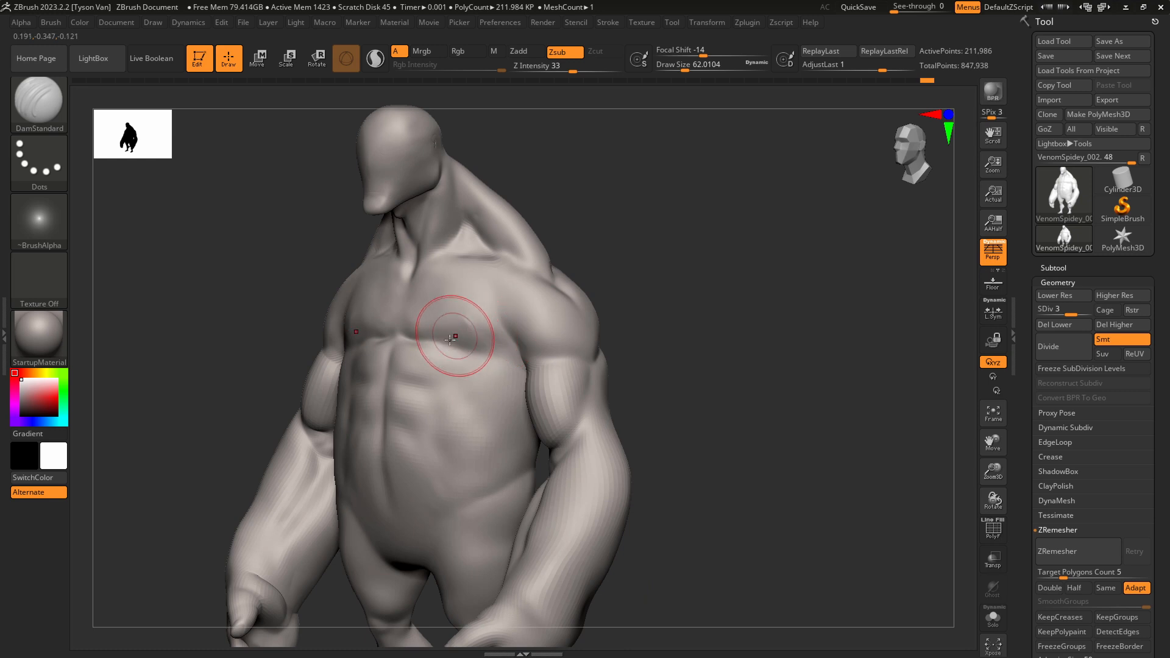
{"action": "left_click_drag", "start_coordinate": [499, 345], "coordinate": [506, 324]}
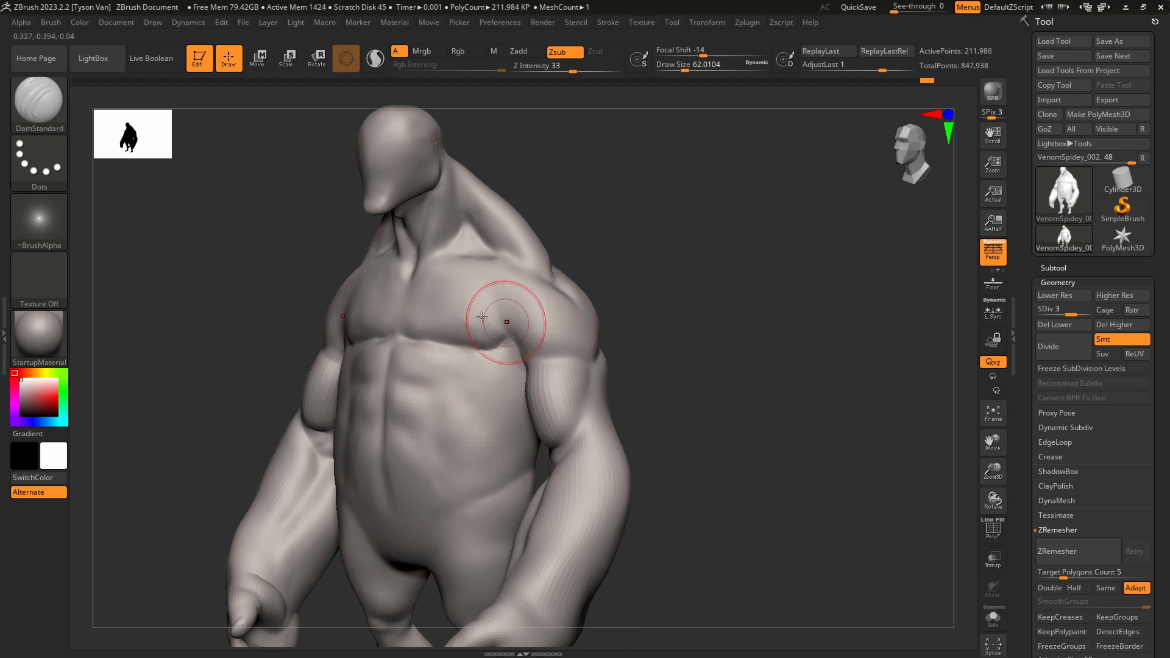
{"action": "left_click_drag", "start_coordinate": [400, 335], "coordinate": [413, 290]}
{"action": "right_click_drag", "start_coordinate": [416, 287], "coordinate": [470, 288]}
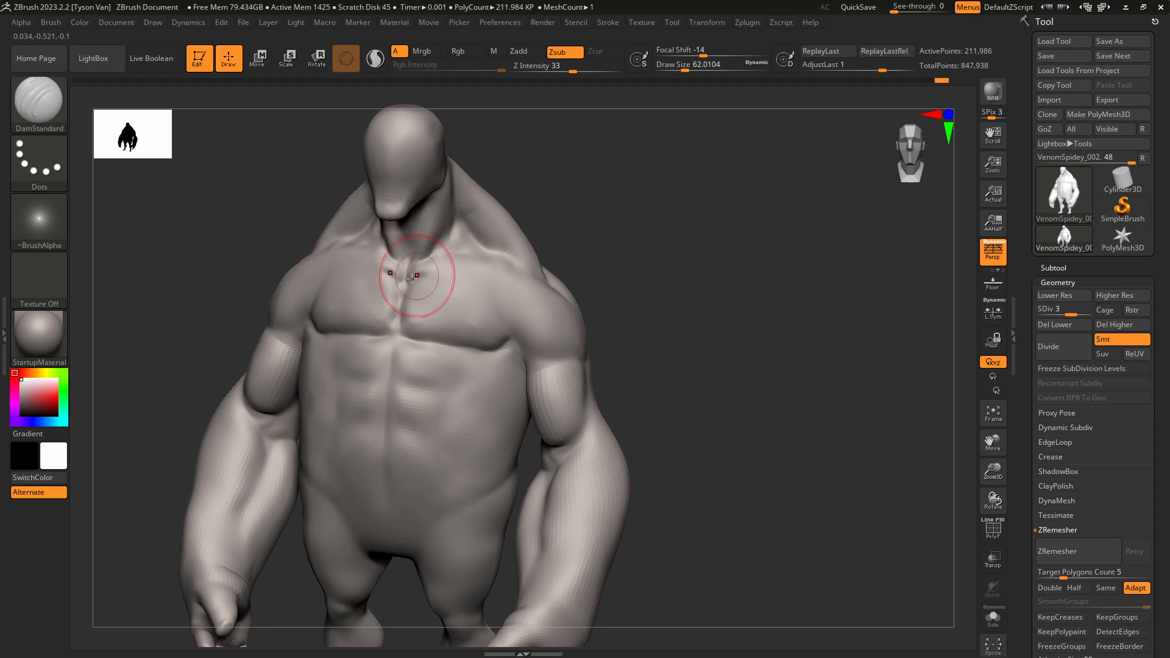
Carve the diagonal chest muscle divisions, the underside of the collarbone and the chest-to-deltoid border with DamStandard.
{"action": "right_click_drag", "start_coordinate": [451, 297], "coordinate": [421, 284], "text": "ctrl"}
{"action": "left_click_drag", "start_coordinate": [404, 278], "coordinate": [495, 330]}
{"action": "left_click_drag", "start_coordinate": [441, 296], "coordinate": [514, 352]}
{"action": "mouse_move", "coordinate": [477, 317]}
{"action": "left_mouse_down"}
{"action": "mouse_move", "coordinate": [536, 358]}
{"action": "mouse_move", "coordinate": [490, 274]}
{"action": "left_mouse_up"}
{"action": "mouse_move", "coordinate": [399, 267]}
{"action": "left_mouse_down"}
{"action": "mouse_move", "coordinate": [524, 238]}
{"action": "mouse_move", "coordinate": [552, 253]}
{"action": "mouse_move", "coordinate": [535, 341]}
{"action": "mouse_move", "coordinate": [535, 272]}
{"action": "left_mouse_up"}
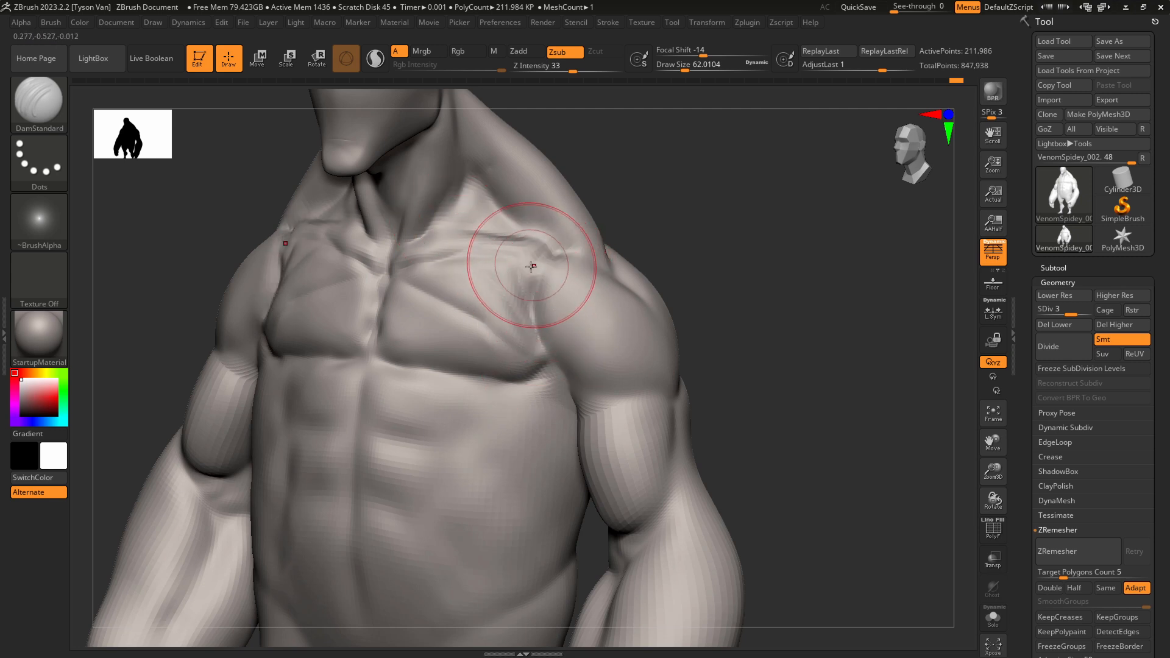
Sharpen the inner and lower edges of the chest muscles with DamStandard at draw size about 33.
{"action": "key", "text": "s"}
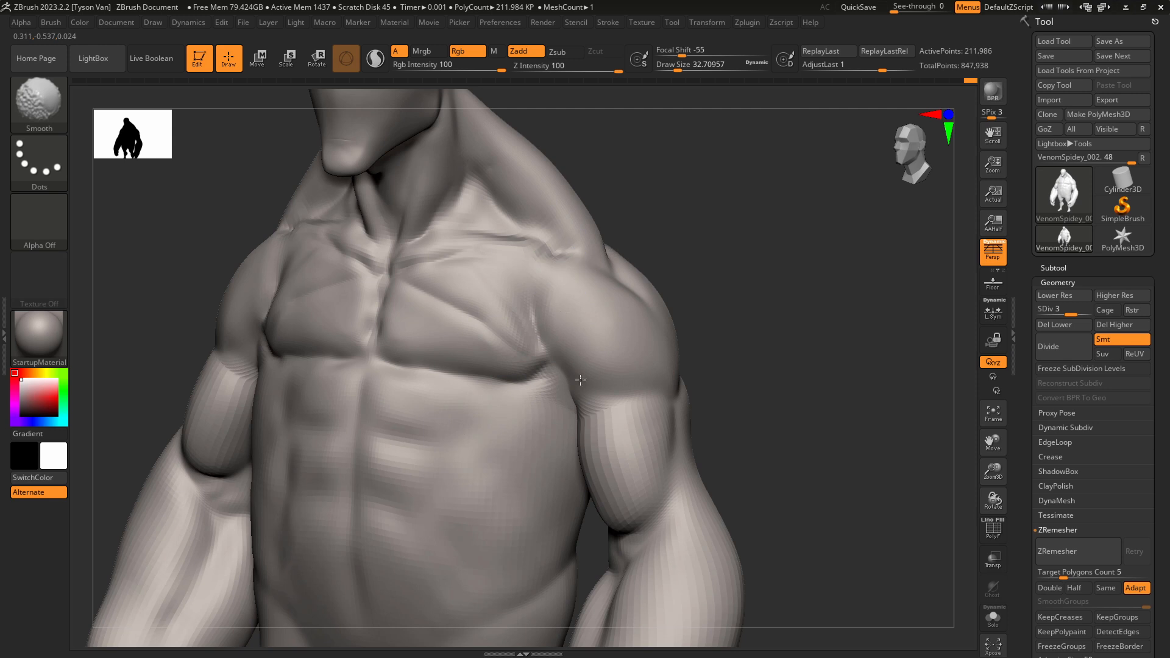
{"action": "left_click_drag", "start_coordinate": [378, 329], "coordinate": [412, 328]}
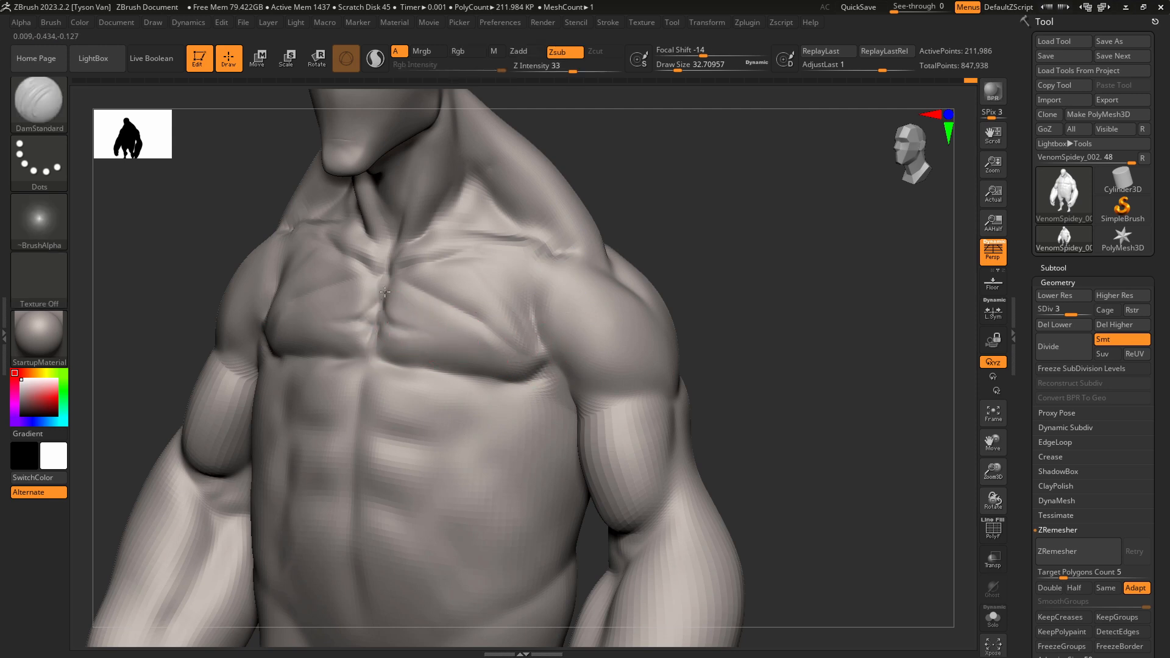
{"action": "mouse_move", "coordinate": [385, 292]}
{"action": "left_mouse_down"}
{"action": "mouse_move", "coordinate": [371, 341]}
{"action": "mouse_move", "coordinate": [522, 384]}
{"action": "left_mouse_up"}
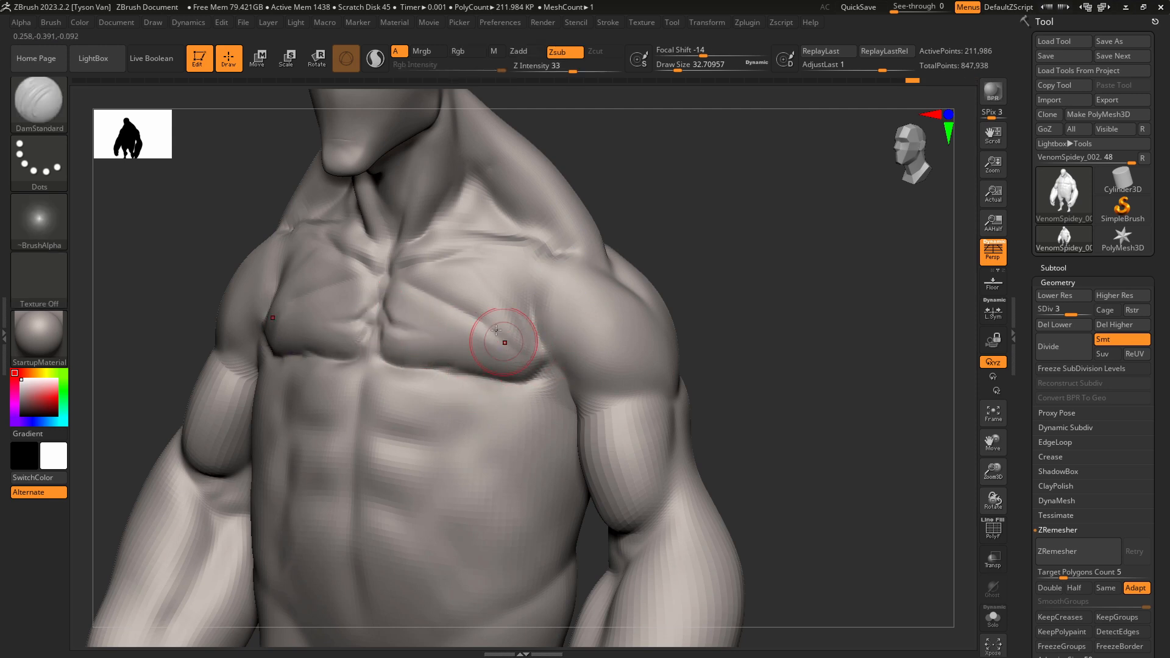
{"action": "mouse_move", "coordinate": [379, 335]}
{"action": "left_mouse_down"}
{"action": "mouse_move", "coordinate": [454, 355]}
{"action": "mouse_move", "coordinate": [539, 350]}
{"action": "left_mouse_up"}
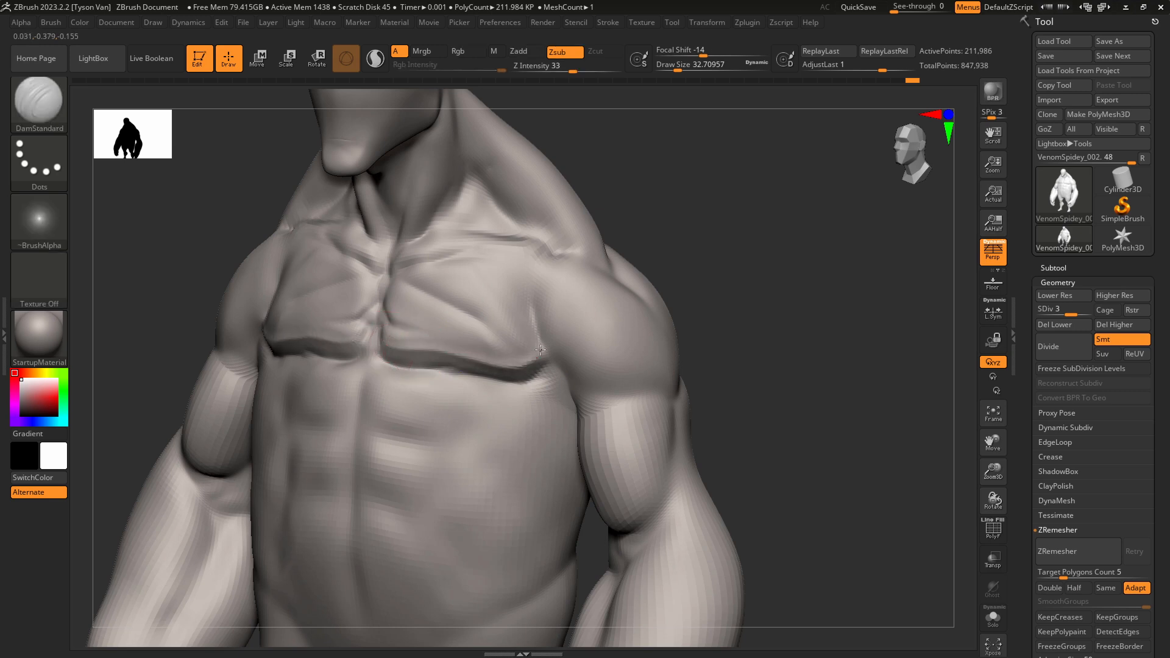
Flatten the inner chest muscle surface with the hPolish brush at draw size about 25.
{"action": "key", "text": "b"}
{"action": "key", "text": "h"}
{"action": "key", "text": "p"}
{"action": "key", "text": "s"}
{"action": "left_click_drag", "start_coordinate": [402, 334], "coordinate": [396, 334]}
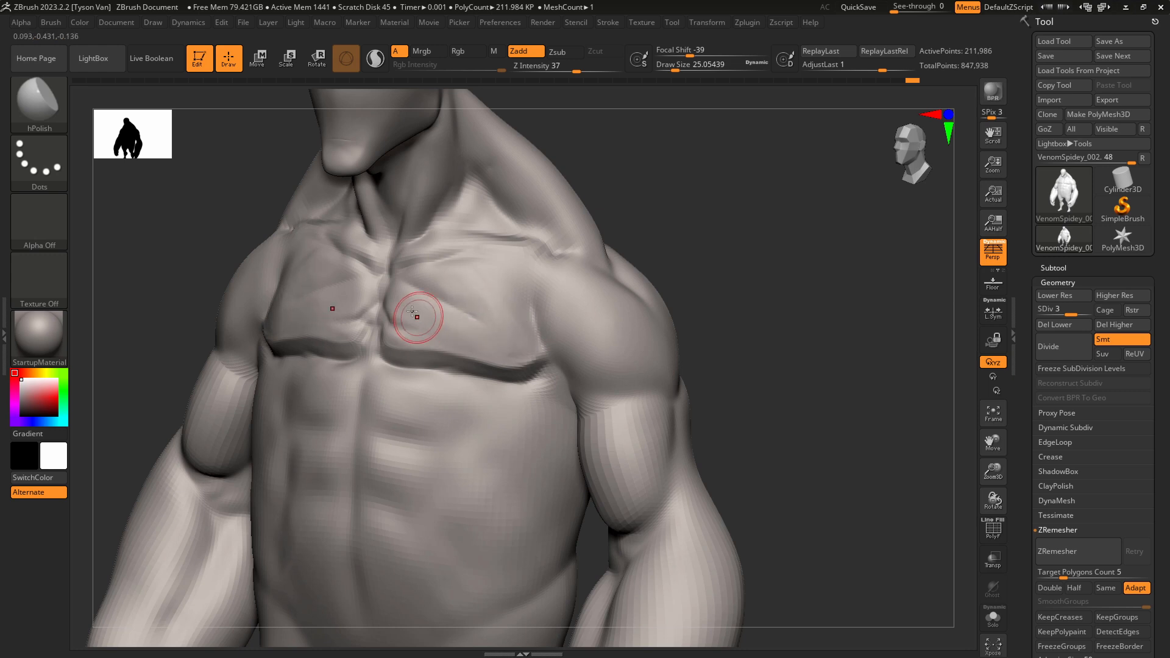
{"action": "left_click_drag", "start_coordinate": [392, 315], "coordinate": [427, 314]}
Carve the outline of the upper pair of abdominal muscles with DamStandard at draw size about 25.
{"action": "key", "text": "b"}
{"action": "key", "text": "d"}
{"action": "key", "text": "s"}
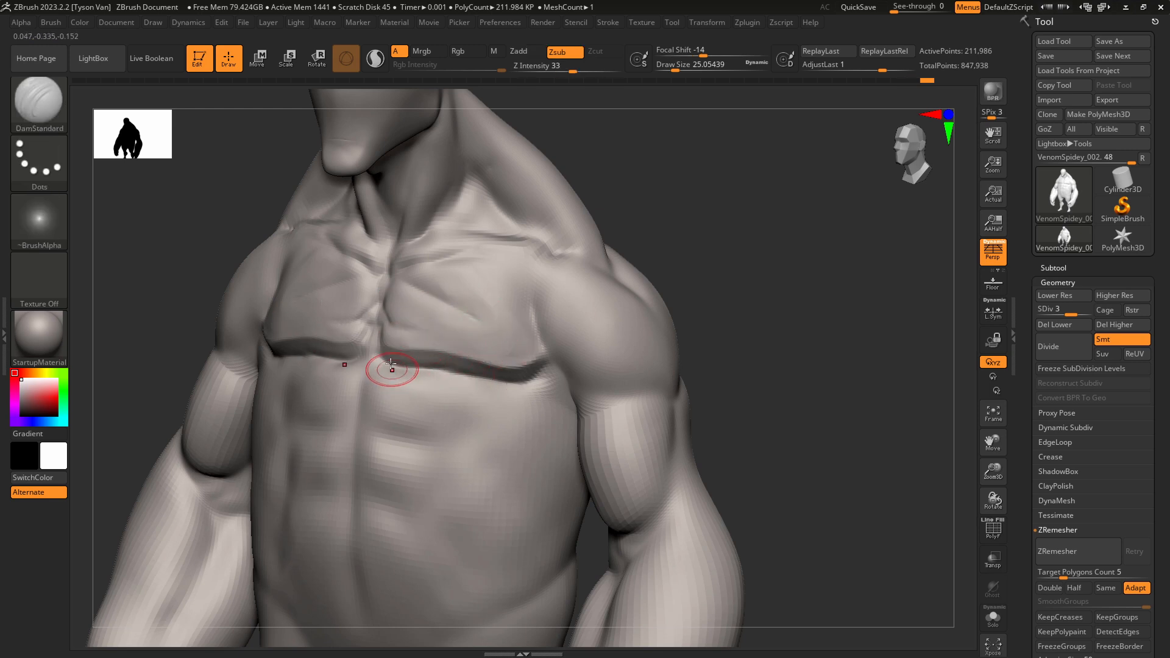
{"action": "key", "text": "ctrl+z"}
{"action": "mouse_move", "coordinate": [400, 371]}
{"action": "left_mouse_down"}
{"action": "mouse_move", "coordinate": [426, 410]}
{"action": "mouse_move", "coordinate": [454, 418]}
{"action": "left_mouse_up"}
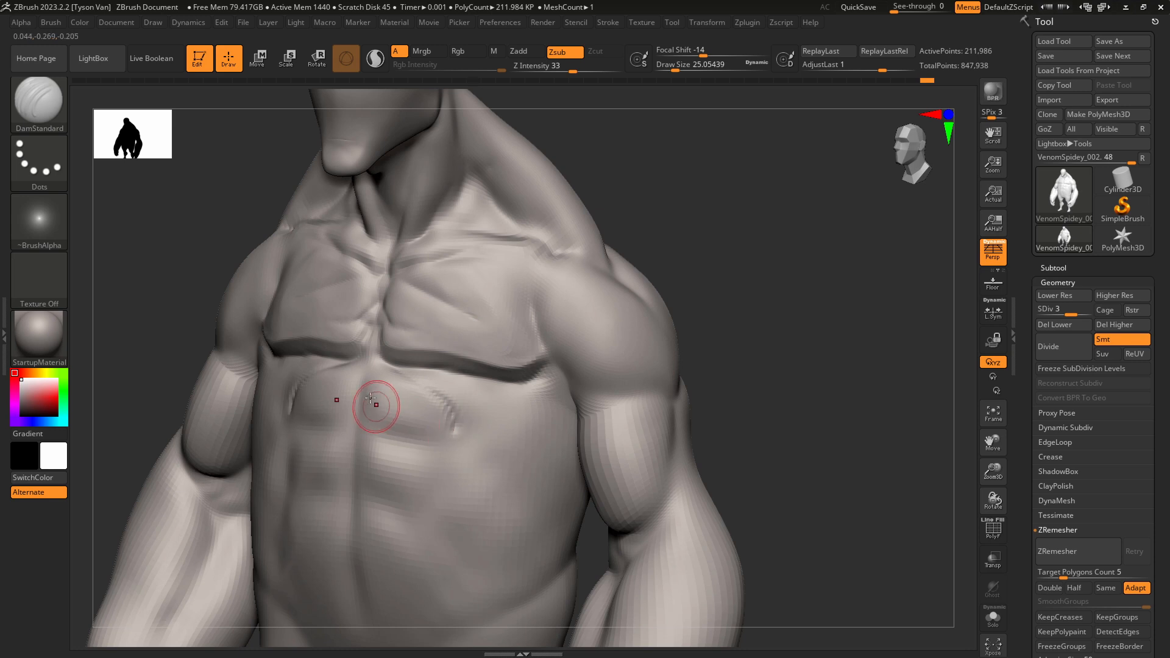
{"action": "left_click_drag", "start_coordinate": [374, 427], "coordinate": [465, 436]}
Carve the lower edge of the rib cage with DamStandard at draw size about 94 and smooth the crease.
{"action": "key", "text": "s"}
{"action": "key", "text": "s"}
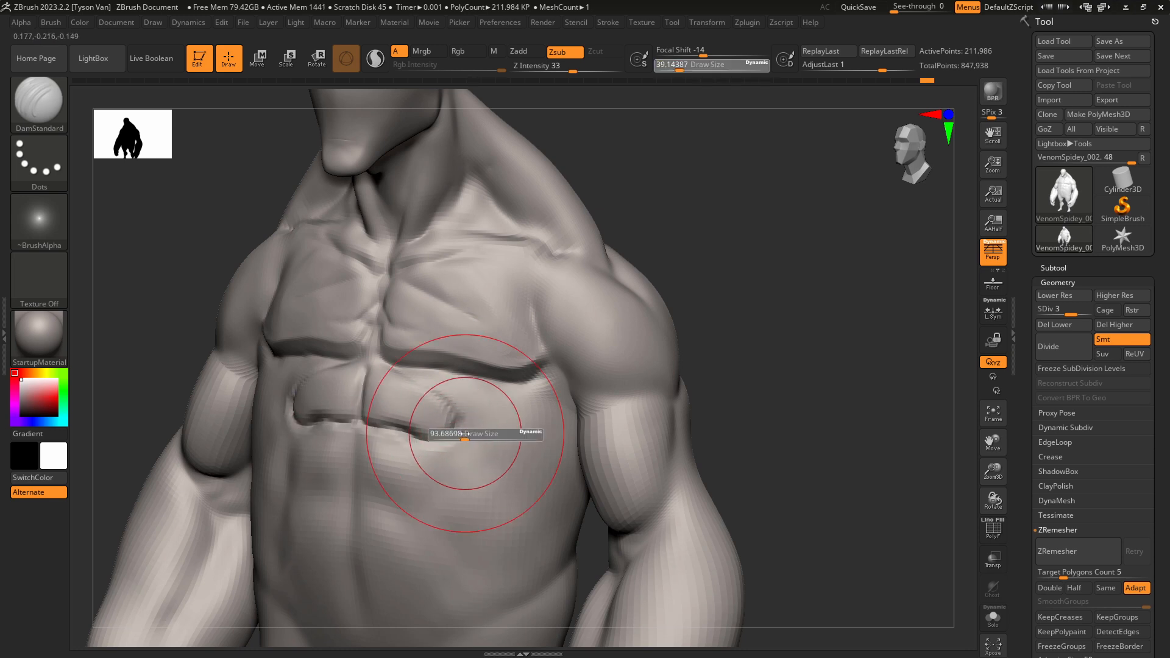
{"action": "mouse_move", "coordinate": [424, 381]}
{"action": "left_mouse_down"}
{"action": "mouse_move", "coordinate": [458, 411]}
{"action": "mouse_move", "coordinate": [499, 487]}
{"action": "mouse_move", "coordinate": [571, 510]}
{"action": "left_mouse_up"}
{"action": "right_click_drag", "start_coordinate": [552, 501], "coordinate": [512, 463]}
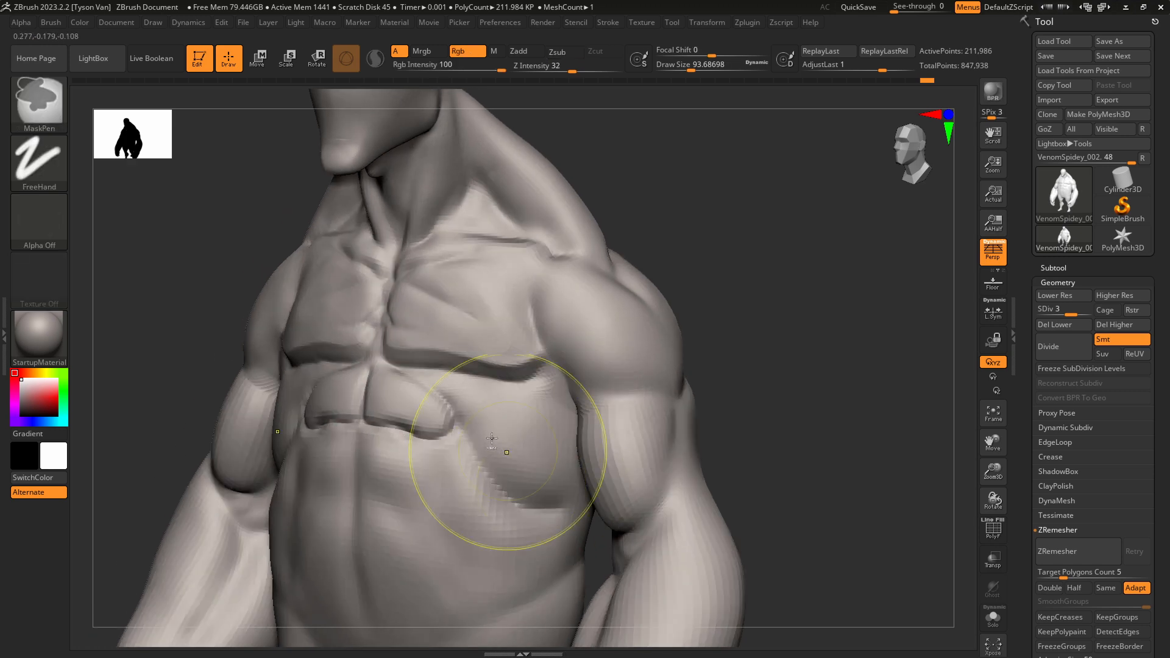
{"action": "mouse_move", "coordinate": [510, 446]}
{"action": "left_mouse_down", "text": "shift"}
{"action": "mouse_move", "coordinate": [455, 407]}
{"action": "mouse_move", "coordinate": [497, 514]}
{"action": "mouse_move", "coordinate": [574, 523]}
{"action": "left_mouse_up", "text": "shift"}
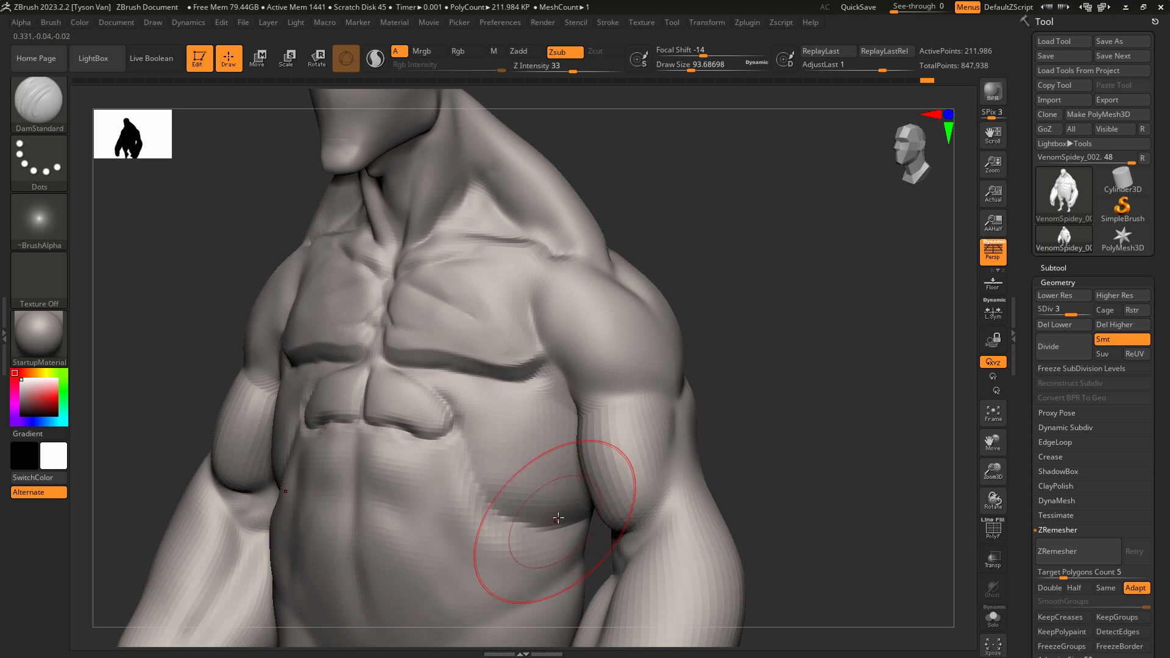
{"action": "right_click_drag", "start_coordinate": [556, 516], "coordinate": [571, 513]}
{"action": "mouse_move", "coordinate": [513, 535]}
{"action": "left_mouse_down", "text": "shift"}
{"action": "mouse_move", "coordinate": [479, 524]}
{"action": "mouse_move", "coordinate": [473, 445]}
{"action": "left_mouse_up", "text": "shift"}
{"action": "right_click_drag", "start_coordinate": [517, 527], "coordinate": [509, 452]}
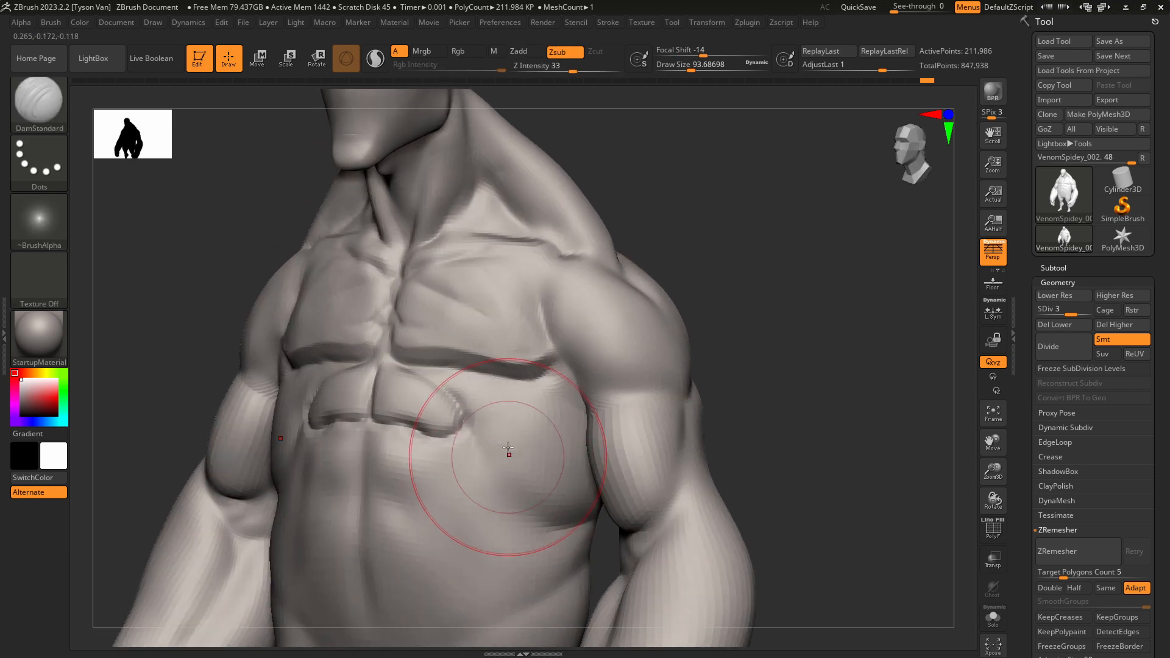
Carve the serratus muscles along the side of the ribs with DamStandard at draw size about 37, smoothing between strokes.
{"action": "key", "text": "s"}
{"action": "mouse_move", "coordinate": [508, 450]}
{"action": "left_mouse_down"}
{"action": "mouse_move", "coordinate": [496, 448]}
{"action": "mouse_move", "coordinate": [517, 507]}
{"action": "left_mouse_up"}
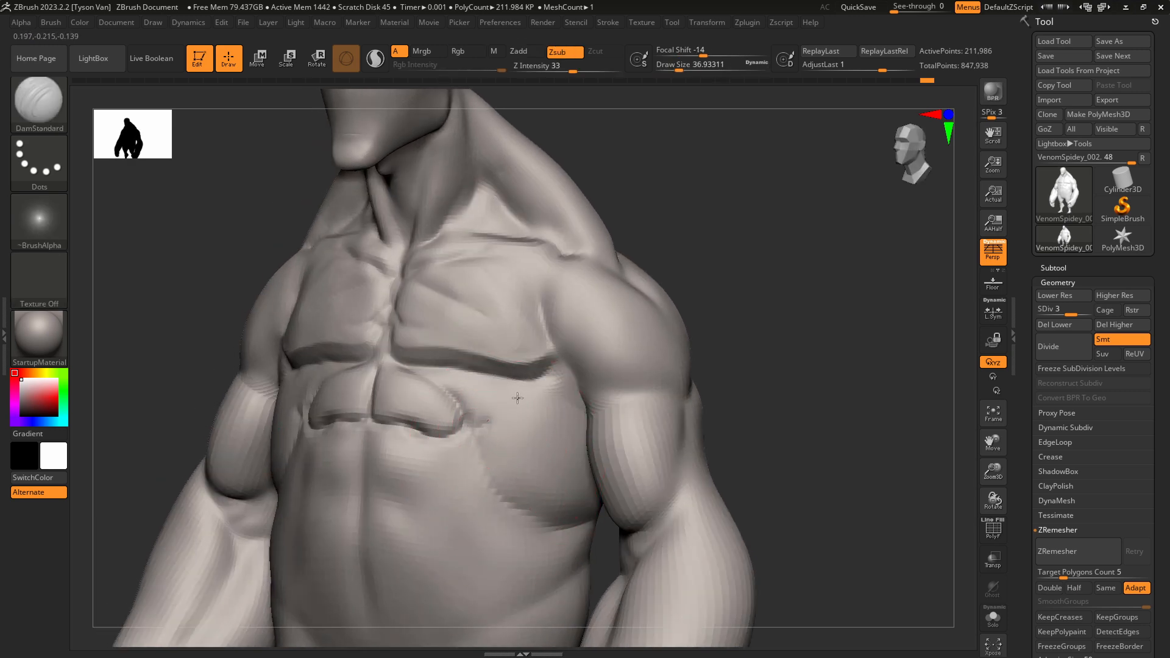
{"action": "left_click_drag", "start_coordinate": [517, 398], "coordinate": [525, 390]}
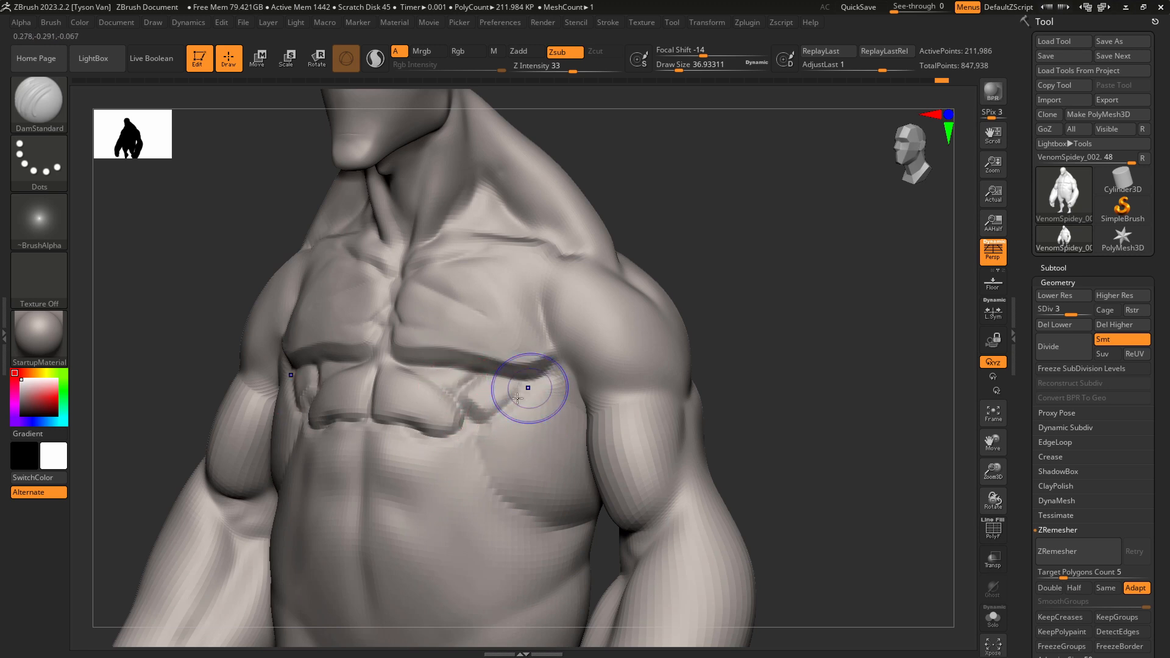
{"action": "mouse_move", "coordinate": [517, 397]}
{"action": "left_mouse_down", "text": "shift"}
{"action": "mouse_move", "coordinate": [493, 385]}
{"action": "mouse_move", "coordinate": [497, 415]}
{"action": "left_mouse_up", "text": "shift"}
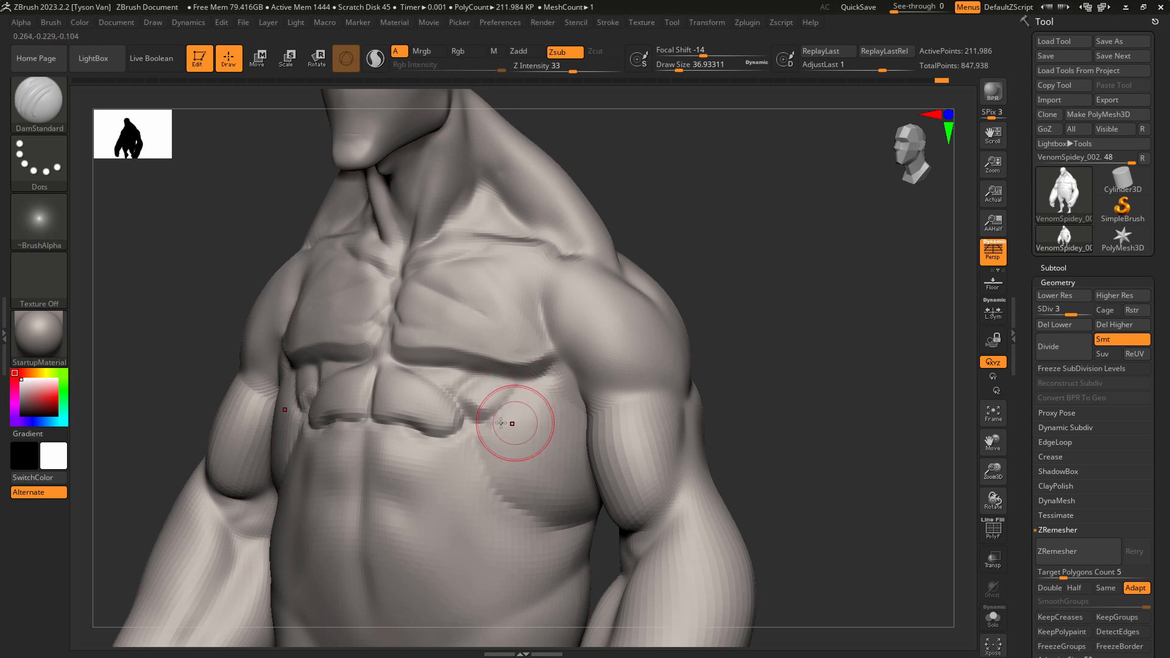
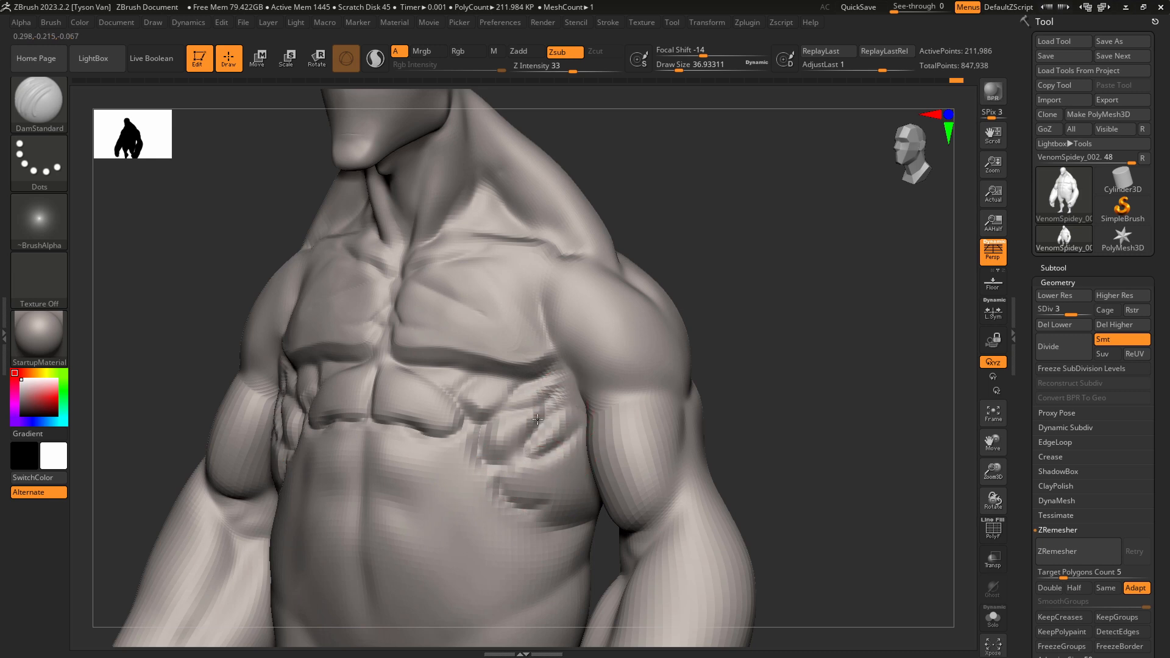
{"action": "left_click_drag", "start_coordinate": [557, 414], "coordinate": [551, 445], "text": "shift"}
{"action": "right_click_drag", "start_coordinate": [554, 433], "coordinate": [573, 386]}
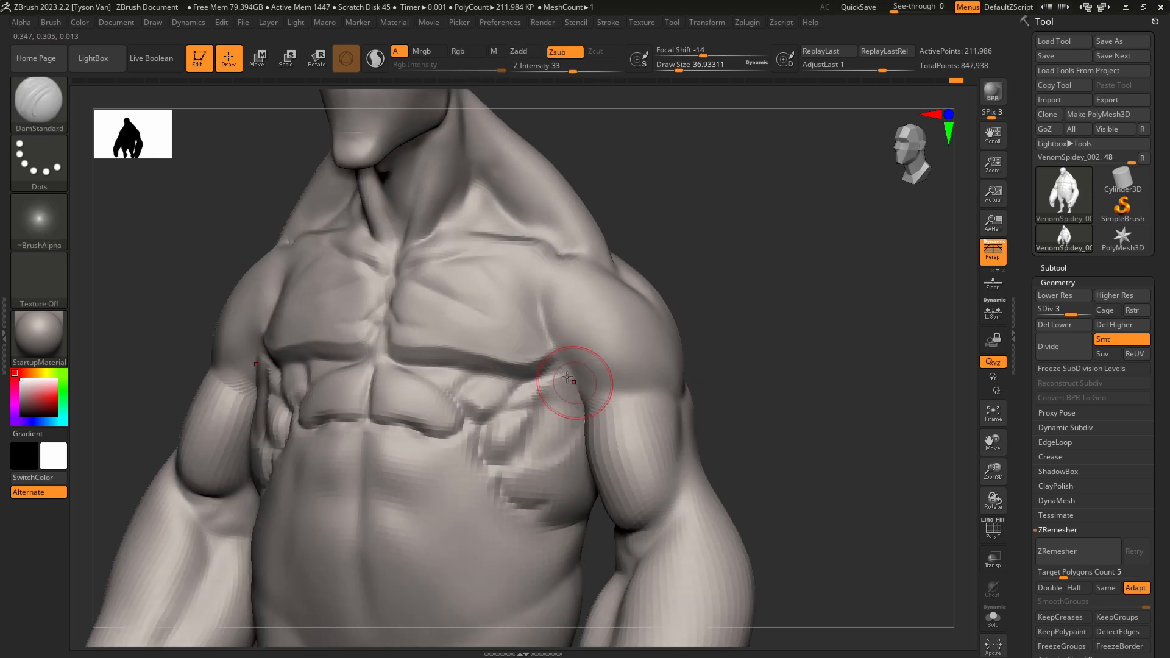
Carve the rear serratus separations beneath the armpit, undoing a stray stroke, and smooth the lower edge of the ribs.
{"action": "mouse_move", "coordinate": [530, 410]}
{"action": "left_mouse_down"}
{"action": "mouse_move", "coordinate": [565, 383]}
{"action": "mouse_move", "coordinate": [544, 378]}
{"action": "left_mouse_up"}
{"action": "key", "text": "ctrl+z"}
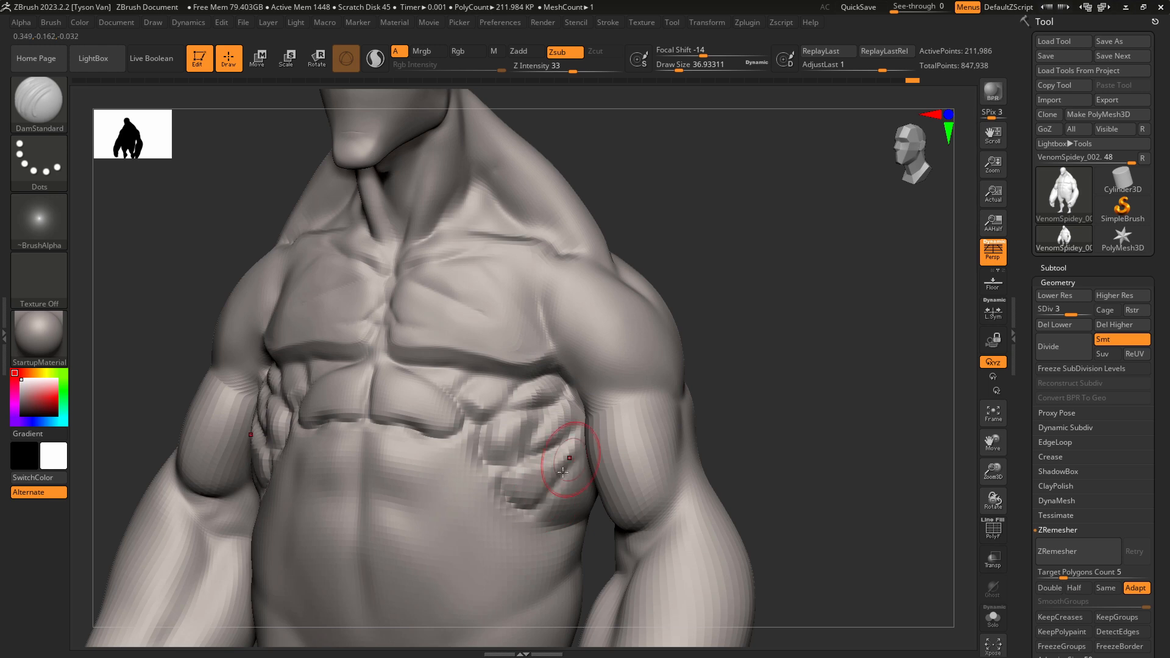
{"action": "key", "text": "shift"}
{"action": "left_click_drag", "start_coordinate": [543, 510], "coordinate": [573, 445]}
{"action": "mouse_move", "coordinate": [578, 511]}
{"action": "left_mouse_down"}
{"action": "mouse_move", "coordinate": [589, 481]}
{"action": "mouse_move", "coordinate": [564, 436]}
{"action": "left_mouse_up"}
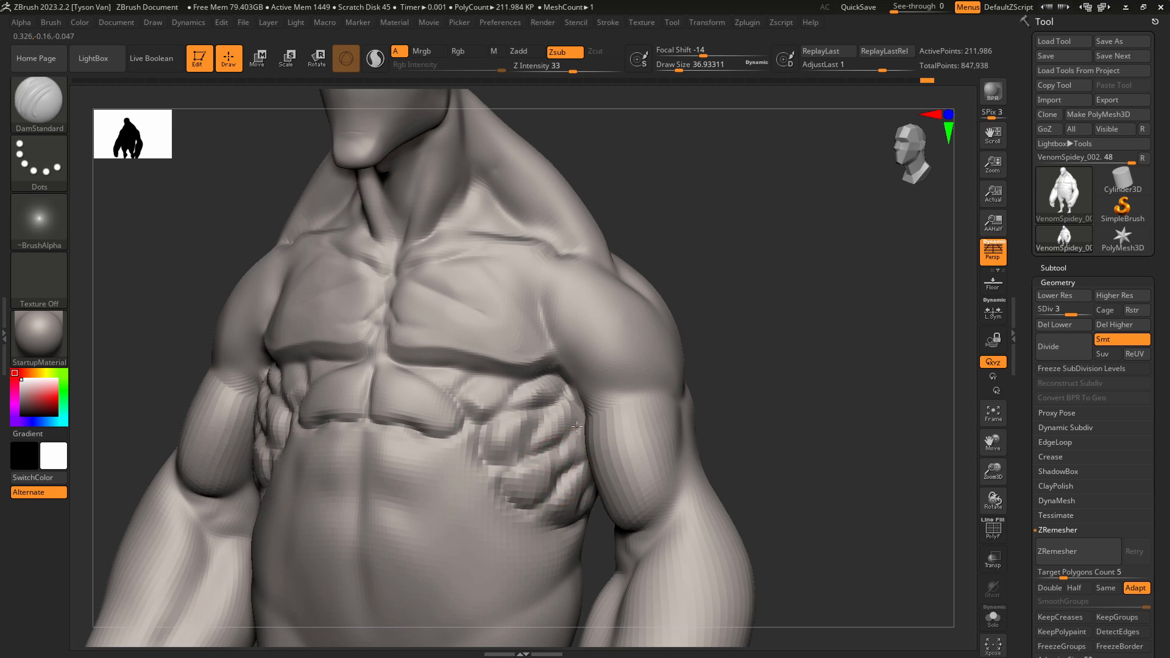
{"action": "key", "text": "shift"}
{"action": "left_click_drag", "start_coordinate": [478, 490], "coordinate": [498, 530], "text": "shift"}
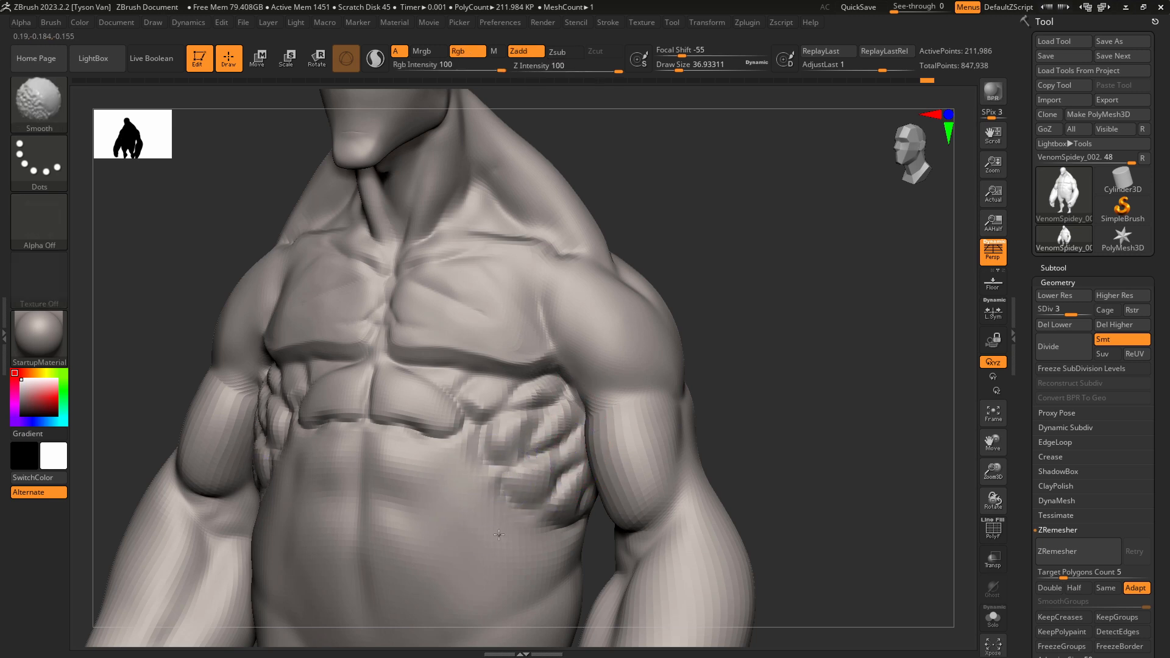
Carve the outline of the second row of abdominal muscles with DamStandard.
{"action": "mouse_move", "coordinate": [370, 433]}
{"action": "left_mouse_down"}
{"action": "mouse_move", "coordinate": [365, 449]}
{"action": "mouse_move", "coordinate": [415, 503]}
{"action": "mouse_move", "coordinate": [450, 504]}
{"action": "mouse_move", "coordinate": [454, 439]}
{"action": "left_mouse_up"}
{"action": "mouse_move", "coordinate": [418, 507]}
{"action": "left_mouse_down"}
{"action": "mouse_move", "coordinate": [407, 495]}
{"action": "mouse_move", "coordinate": [416, 501]}
{"action": "left_mouse_up"}
{"action": "right_click_drag", "start_coordinate": [361, 494], "coordinate": [367, 420], "text": "alt"}
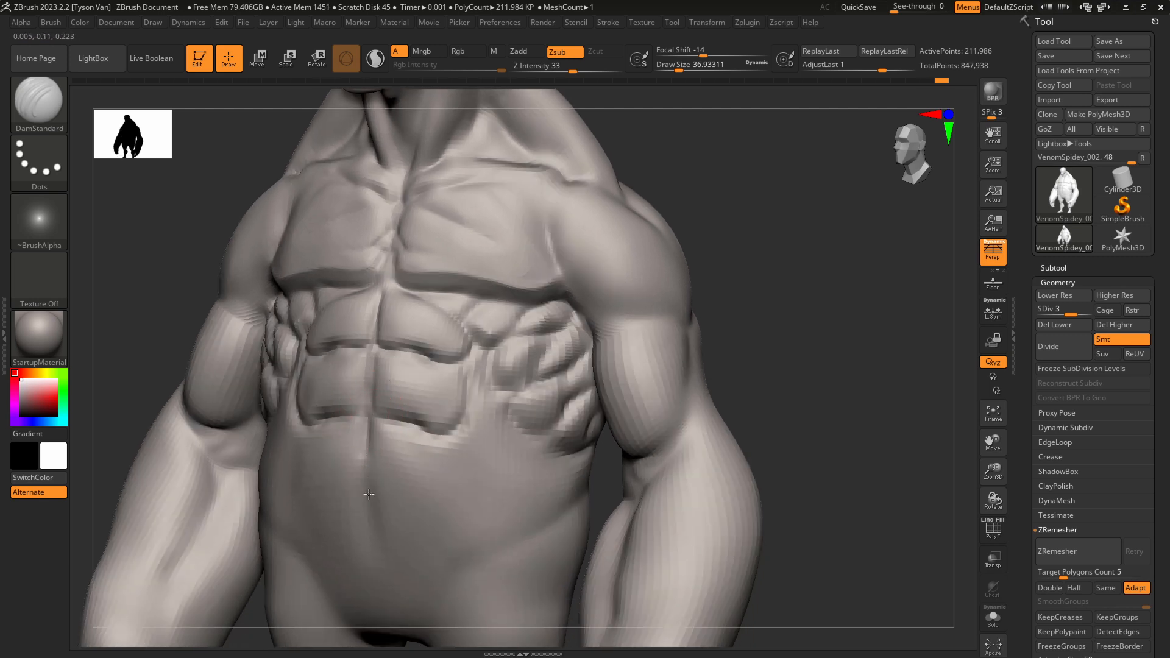
Carve the lower abdominal centre line and the top and outer edges of the lower abdominal muscles.
{"action": "mouse_move", "coordinate": [378, 579]}
{"action": "left_mouse_down", "text": "shift"}
{"action": "mouse_move", "coordinate": [387, 598]}
{"action": "mouse_move", "coordinate": [411, 539]}
{"action": "left_mouse_up", "text": "shift"}
{"action": "mouse_move", "coordinate": [383, 478]}
{"action": "left_mouse_down", "text": "shift"}
{"action": "mouse_move", "coordinate": [451, 446]}
{"action": "mouse_move", "coordinate": [418, 509]}
{"action": "mouse_move", "coordinate": [425, 543]}
{"action": "left_mouse_up", "text": "shift"}
{"action": "mouse_move", "coordinate": [418, 557]}
{"action": "left_mouse_down", "text": "shift"}
{"action": "mouse_move", "coordinate": [450, 465]}
{"action": "mouse_move", "coordinate": [435, 503]}
{"action": "mouse_move", "coordinate": [453, 491]}
{"action": "left_mouse_up", "text": "shift"}
{"action": "left_click_drag", "start_coordinate": [430, 437], "coordinate": [449, 487]}
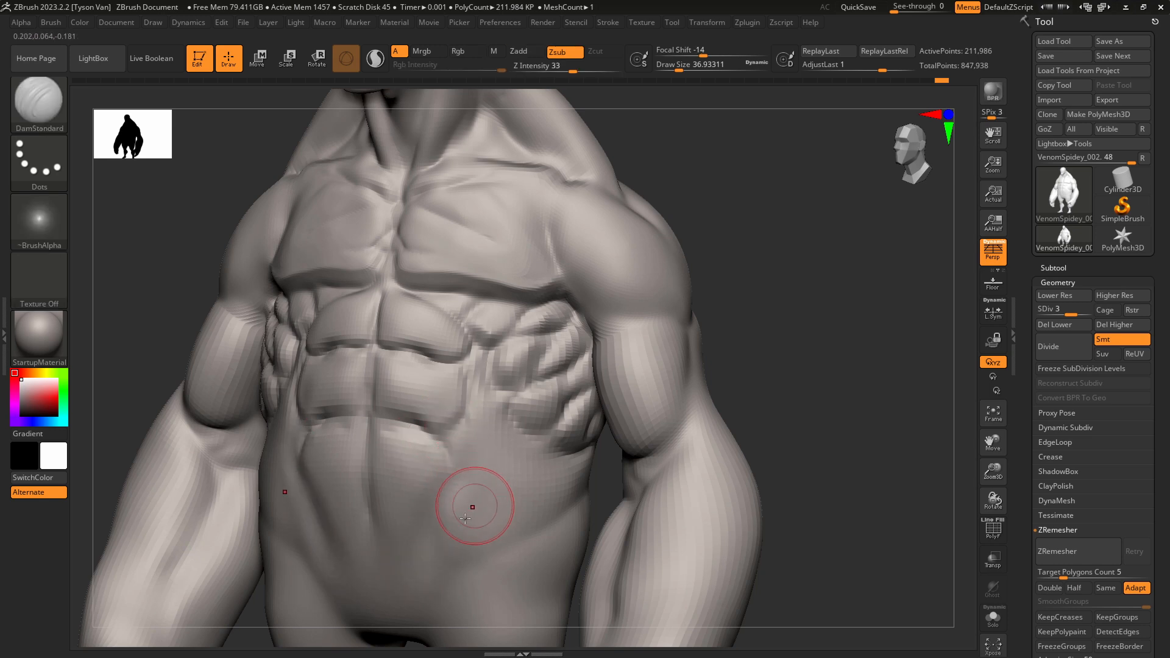
Carve the diagonal border between the lower abdomen and the obliques with DamStandard at draw size about 51, redoing the first stroke, and smooth it.
{"action": "key", "text": "]"}
{"action": "left_click_drag", "start_coordinate": [407, 571], "coordinate": [549, 472]}
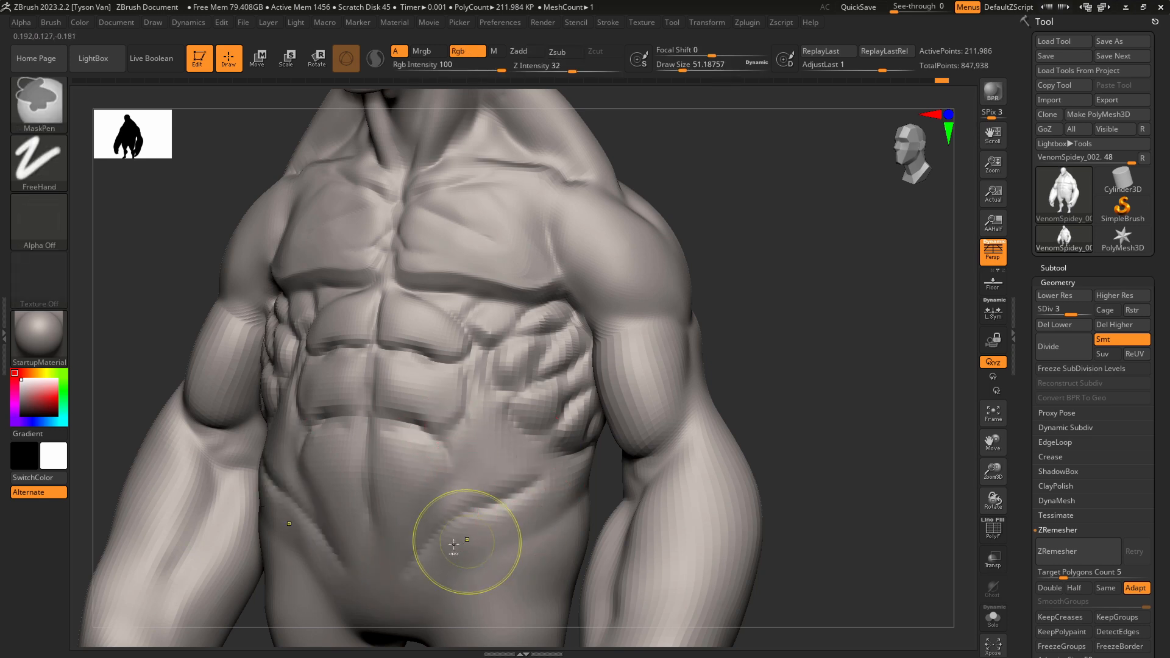
{"action": "key", "text": "ctrl+z"}
{"action": "left_click_drag", "start_coordinate": [407, 600], "coordinate": [555, 459]}
{"action": "mouse_move", "coordinate": [447, 530]}
{"action": "left_mouse_down"}
{"action": "mouse_move", "coordinate": [465, 476]}
{"action": "mouse_move", "coordinate": [426, 570]}
{"action": "left_mouse_up"}
{"action": "left_click_drag", "start_coordinate": [511, 506], "coordinate": [561, 485], "text": "shift"}
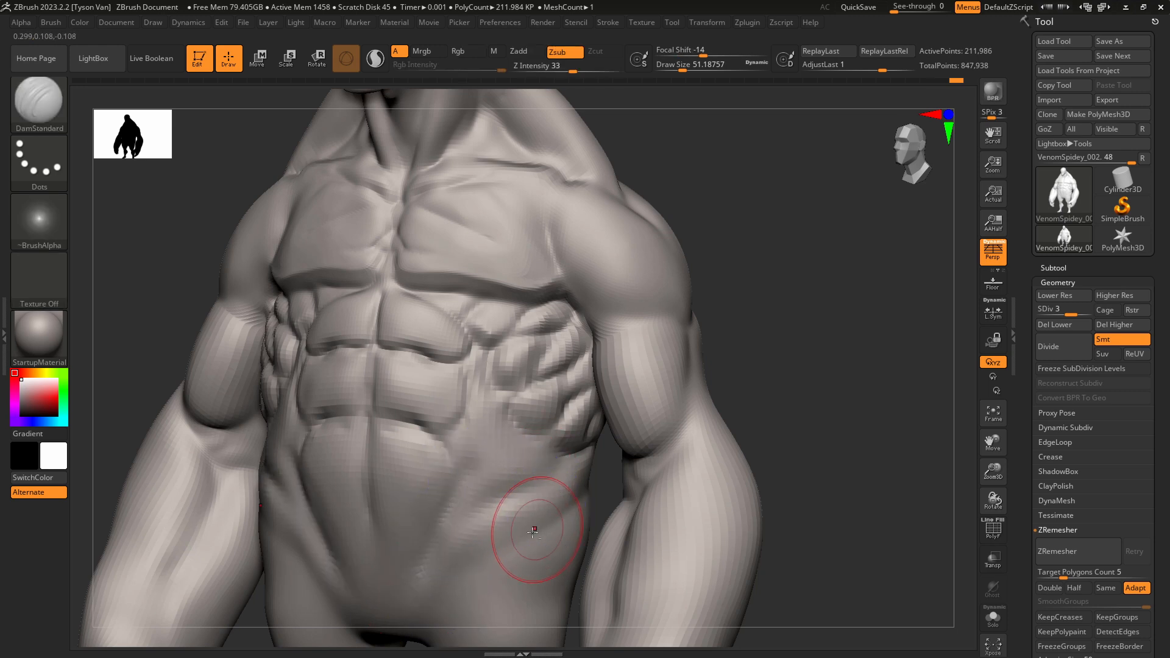
Smooth the serratus, side and lower abdominal forms to soften the carved creases.
{"action": "mouse_move", "coordinate": [535, 527]}
{"action": "right_mouse_down", "text": "alt"}
{"action": "mouse_move", "coordinate": [524, 515]}
{"action": "mouse_move", "coordinate": [534, 479]}
{"action": "right_mouse_up", "text": "alt"}
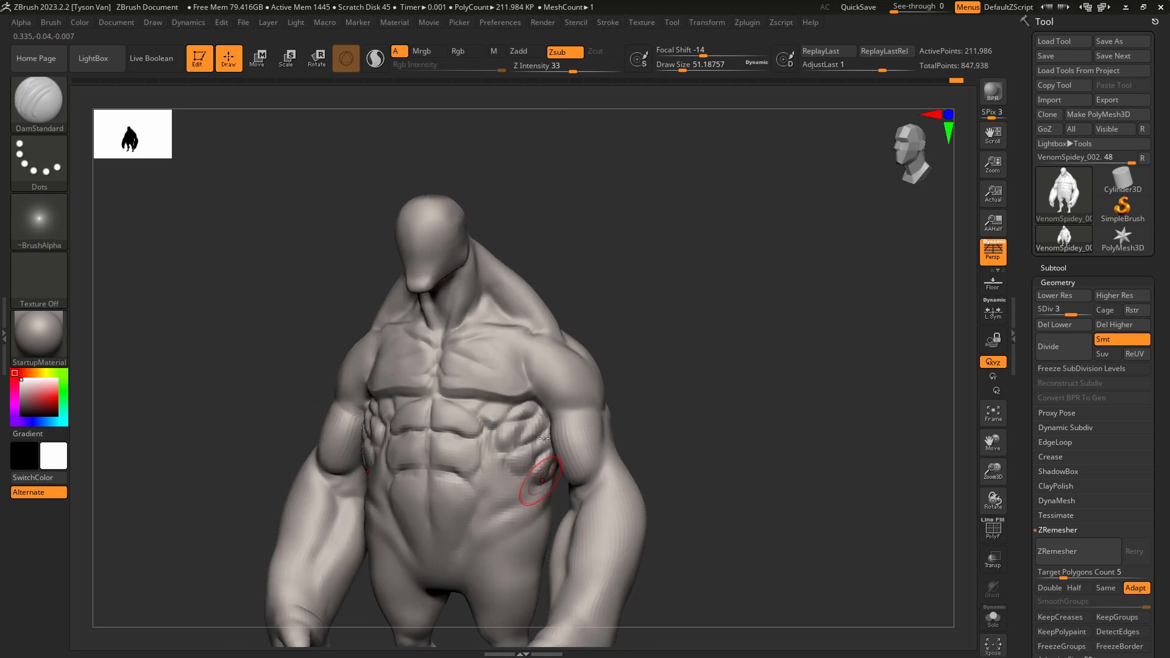
{"action": "left_click_drag", "start_coordinate": [504, 413], "coordinate": [530, 462], "text": "shift"}
{"action": "mouse_move", "coordinate": [522, 418]}
{"action": "left_mouse_down", "text": "shift"}
{"action": "mouse_move", "coordinate": [527, 426]}
{"action": "mouse_move", "coordinate": [477, 424]}
{"action": "left_mouse_up", "text": "shift"}
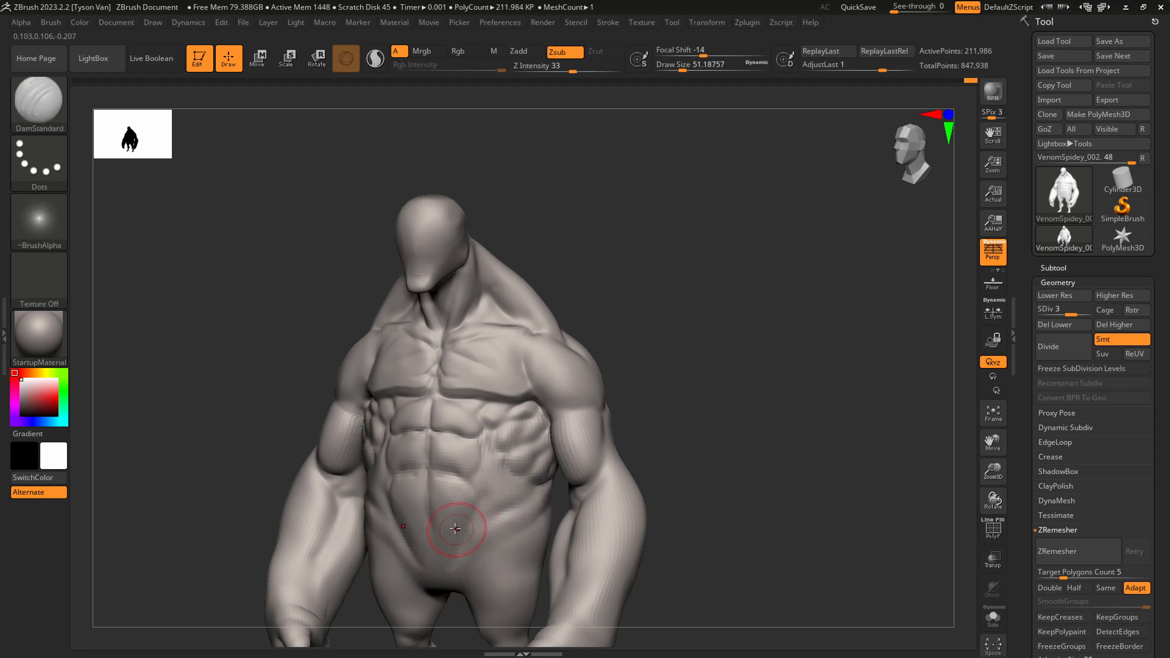
{"action": "left_click_drag", "start_coordinate": [458, 526], "coordinate": [467, 554], "text": "shift"}
Smooth the shoulder muscle forms from the side to soften the creases around the deltoid.
{"action": "right_click_drag", "start_coordinate": [539, 493], "coordinate": [498, 456], "text": "alt"}
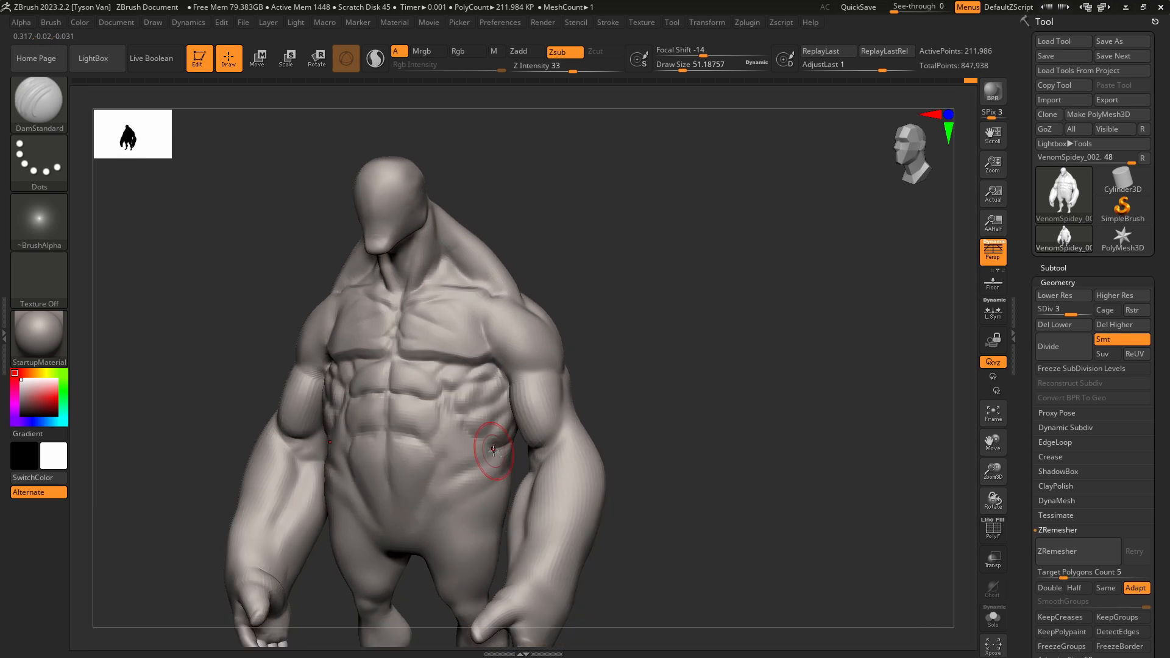
{"action": "right_click_drag", "start_coordinate": [468, 315], "coordinate": [458, 300]}
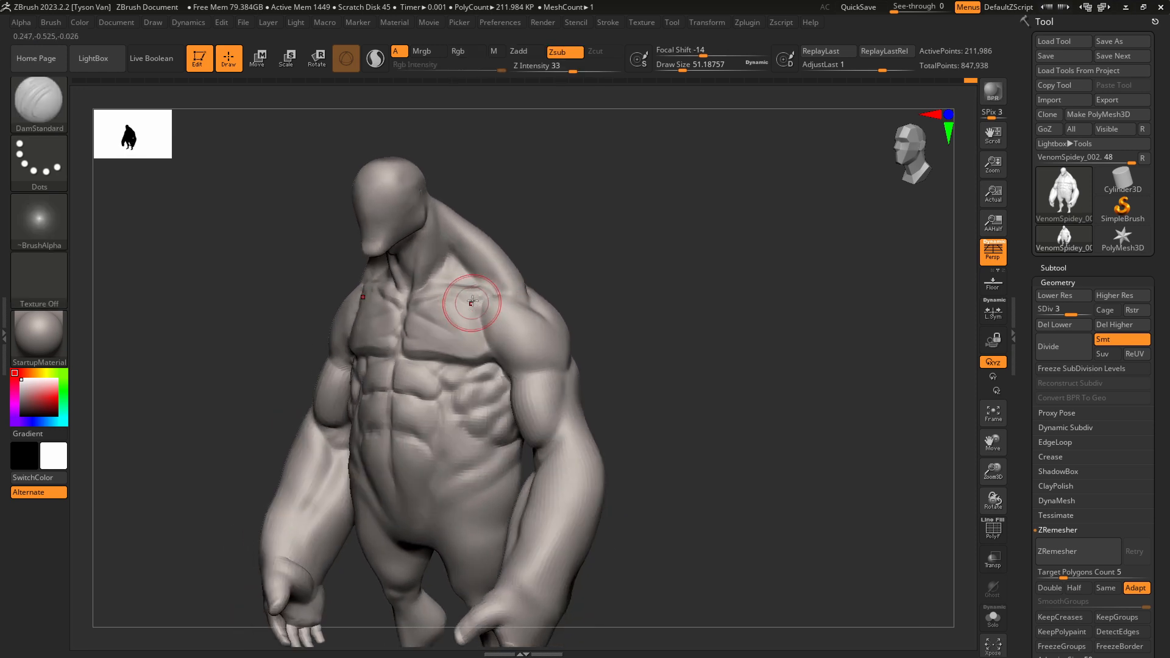
{"action": "right_click_drag", "start_coordinate": [522, 297], "coordinate": [496, 279]}
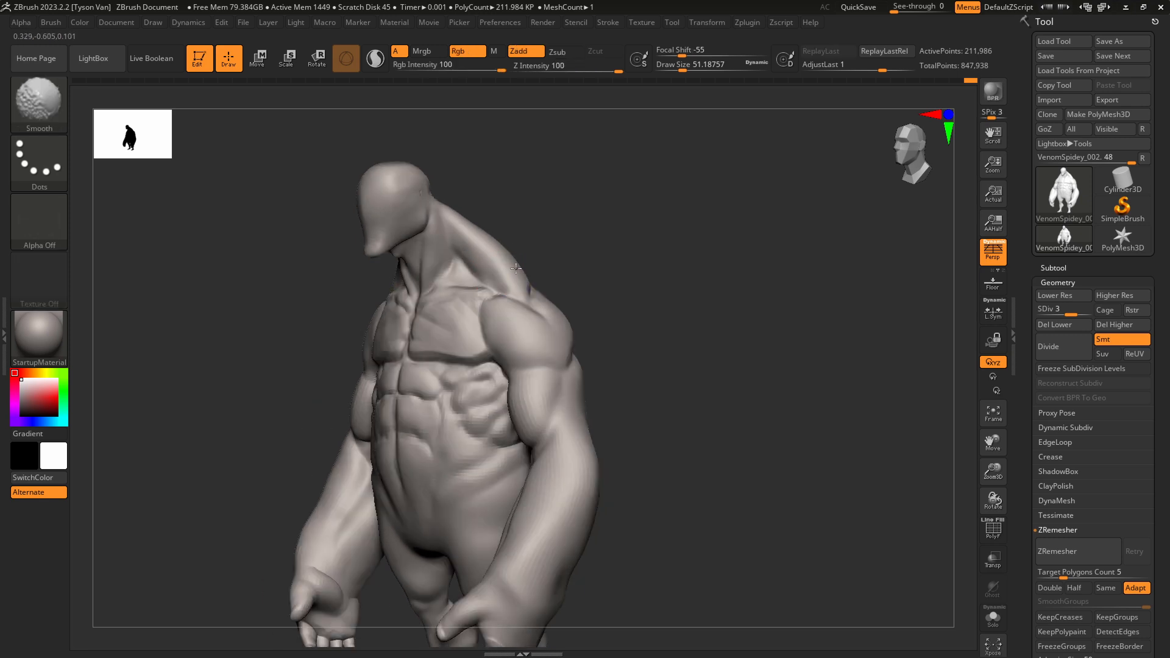
{"action": "mouse_move", "coordinate": [555, 336]}
{"action": "right_mouse_down"}
{"action": "mouse_move", "coordinate": [518, 317]}
{"action": "mouse_move", "coordinate": [557, 347]}
{"action": "right_mouse_up"}
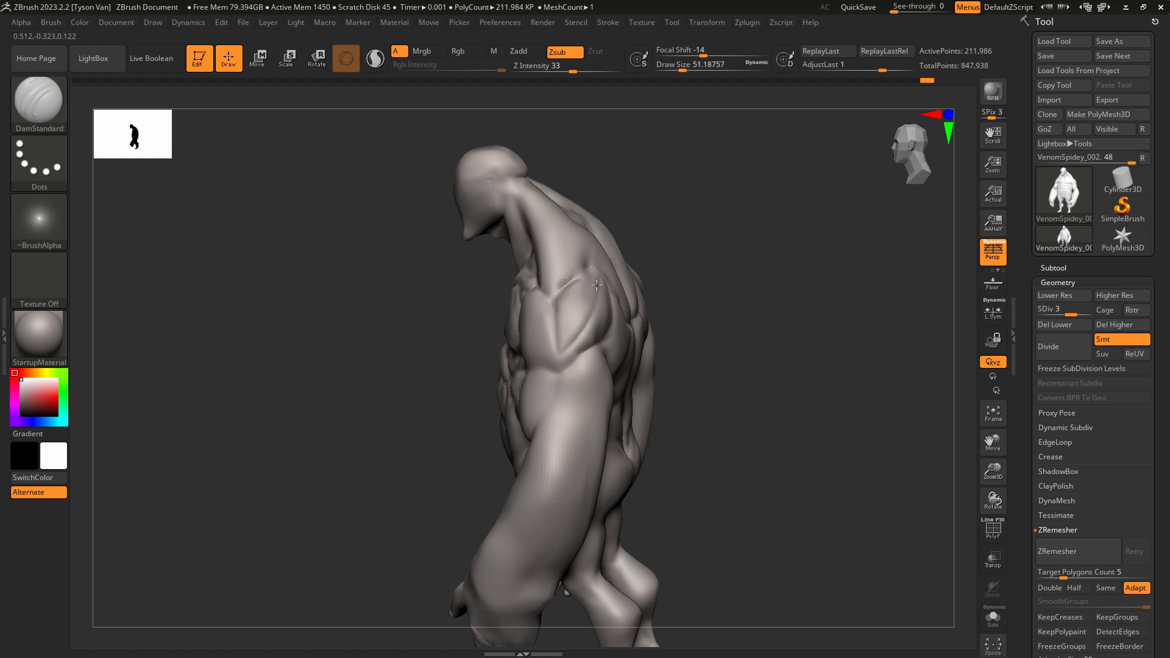
{"action": "left_click_drag", "start_coordinate": [587, 306], "coordinate": [559, 351], "text": "shift"}
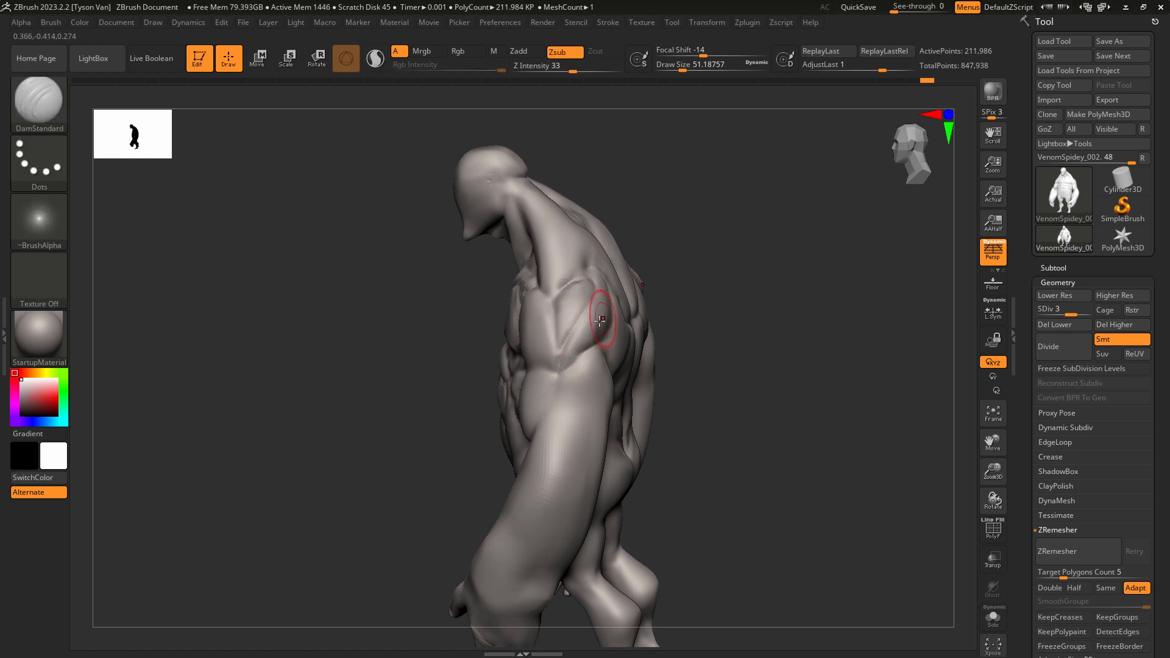
{"action": "mouse_move", "coordinate": [600, 319]}
{"action": "right_mouse_down"}
{"action": "mouse_move", "coordinate": [573, 314]}
{"action": "mouse_move", "coordinate": [500, 337]}
{"action": "mouse_move", "coordinate": [512, 305]}
{"action": "mouse_move", "coordinate": [524, 334]}
{"action": "mouse_move", "coordinate": [485, 316]}
{"action": "mouse_move", "coordinate": [458, 355]}
{"action": "mouse_move", "coordinate": [600, 329]}
{"action": "mouse_move", "coordinate": [572, 341]}
{"action": "mouse_move", "coordinate": [596, 345]}
{"action": "right_mouse_up"}
Adjust the shoulder and upper torso silhouette with SnakeHook at draw size about 104.
{"action": "key", "text": "shift"}
{"action": "key", "text": "b"}
{"action": "key", "text": "s"}
{"action": "key", "text": "h"}
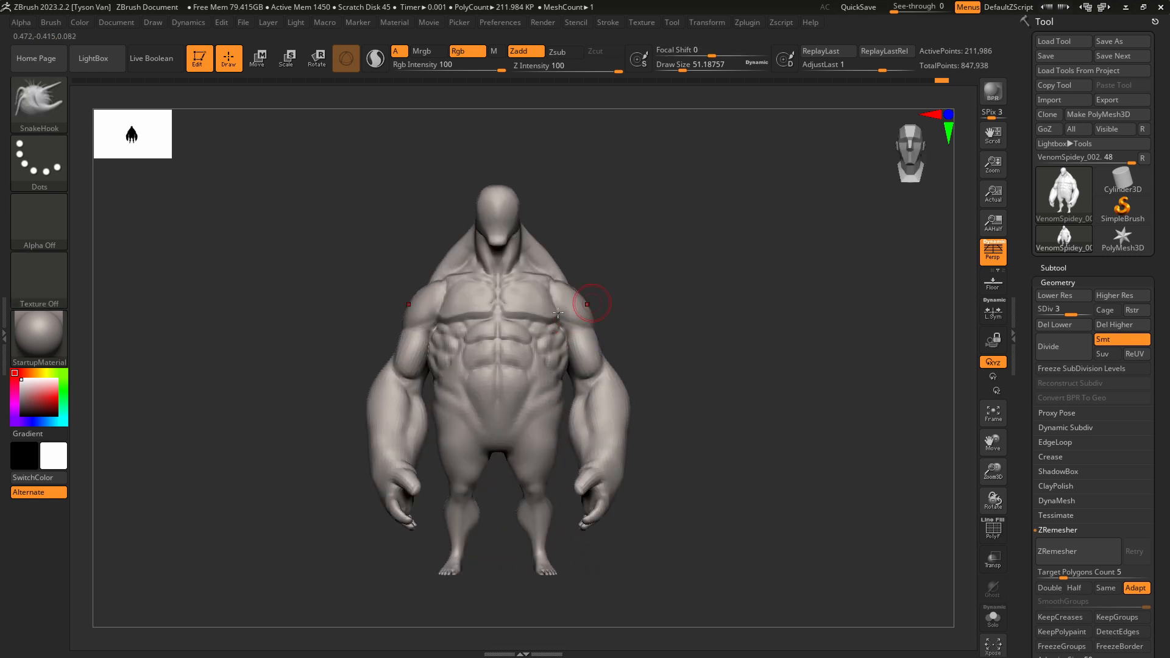
{"action": "mouse_move", "coordinate": [555, 291]}
{"action": "left_mouse_down"}
{"action": "mouse_move", "coordinate": [566, 293]}
{"action": "mouse_move", "coordinate": [550, 287]}
{"action": "left_mouse_up"}
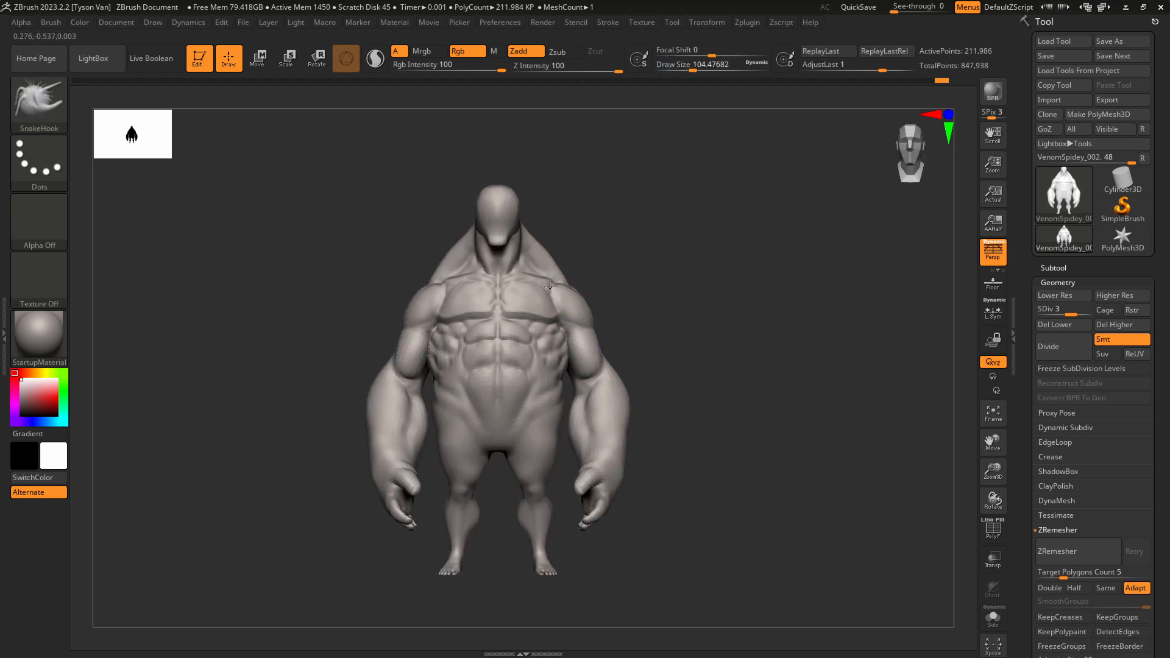
{"action": "right_click_drag", "start_coordinate": [550, 286], "coordinate": [554, 295]}
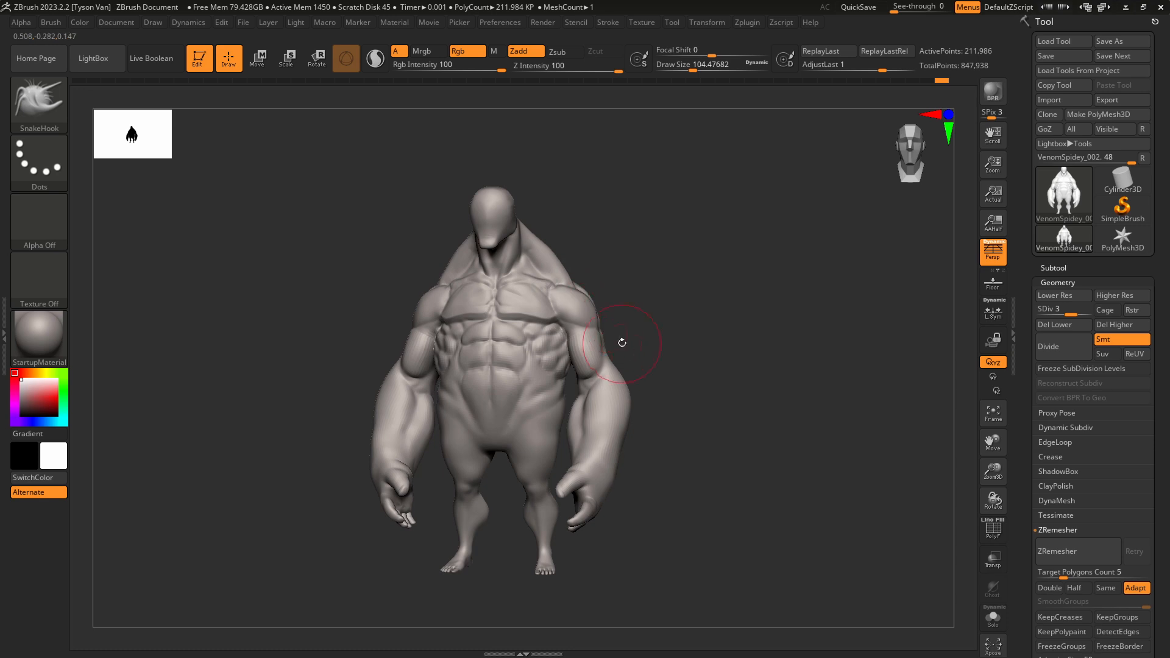
{"action": "mouse_move", "coordinate": [621, 343]}
{"action": "right_mouse_down"}
{"action": "mouse_move", "coordinate": [647, 372]}
{"action": "mouse_move", "coordinate": [635, 387]}
{"action": "right_mouse_up"}
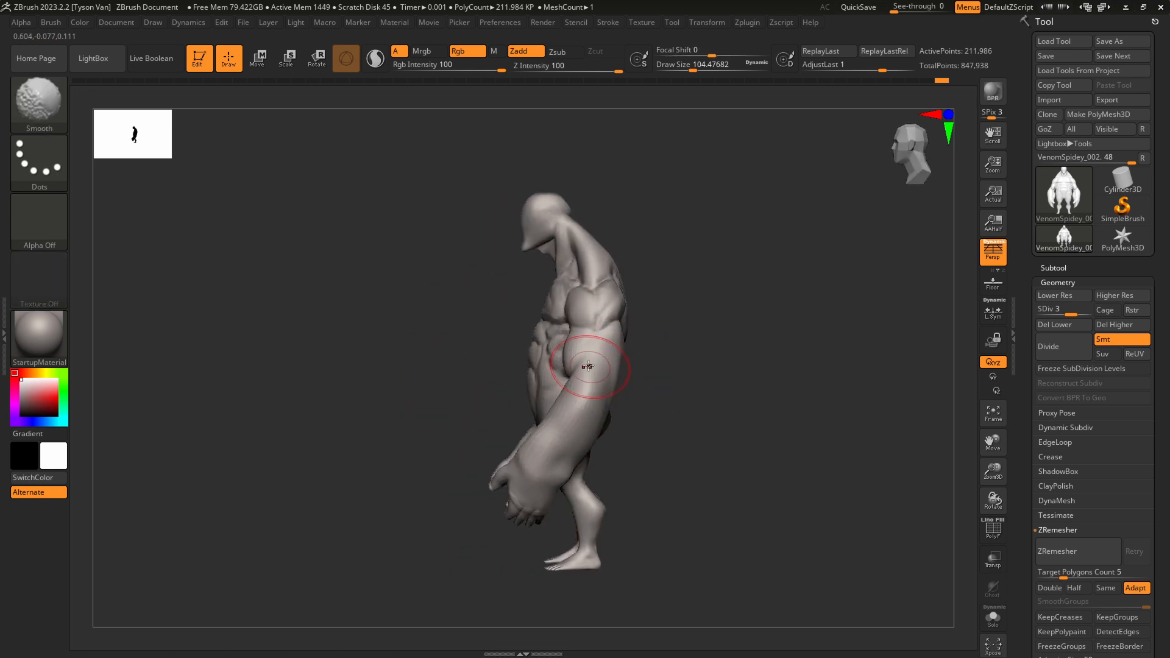
{"action": "mouse_move", "coordinate": [640, 323]}
{"action": "right_mouse_down"}
{"action": "mouse_move", "coordinate": [460, 321]}
{"action": "mouse_move", "coordinate": [662, 335]}
{"action": "mouse_move", "coordinate": [637, 335]}
{"action": "right_mouse_up"}
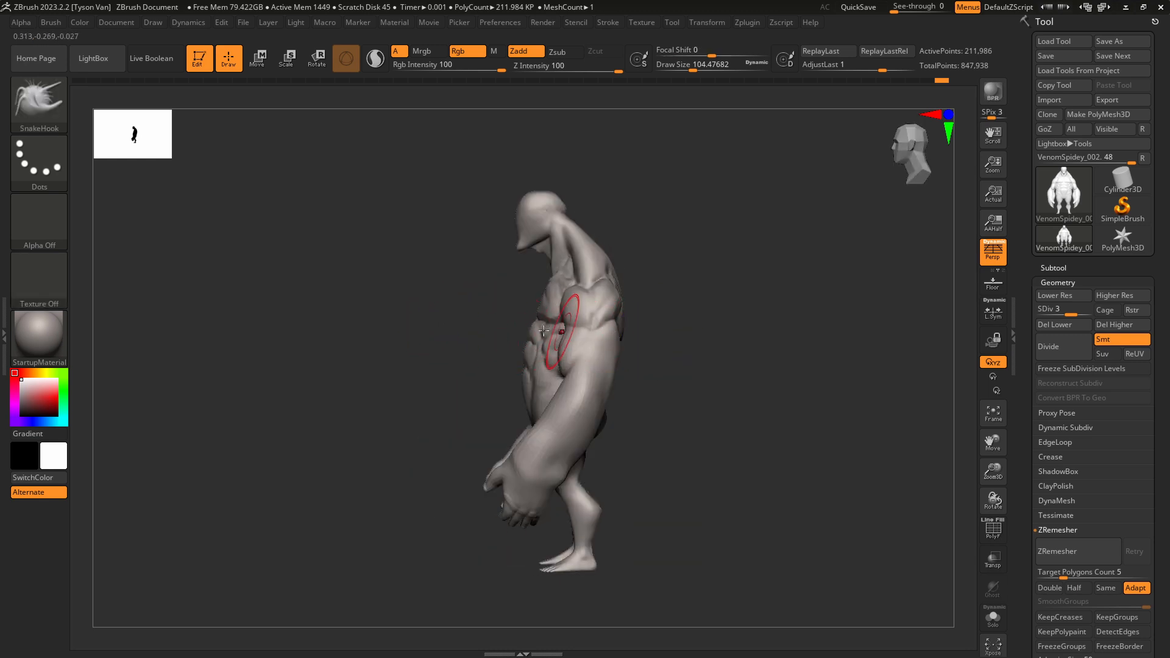
Reset the transform gizmo's orientation and scale the whole figure up along Z to thicken it front to back.
{"action": "left_click", "coordinate": [287, 58]}
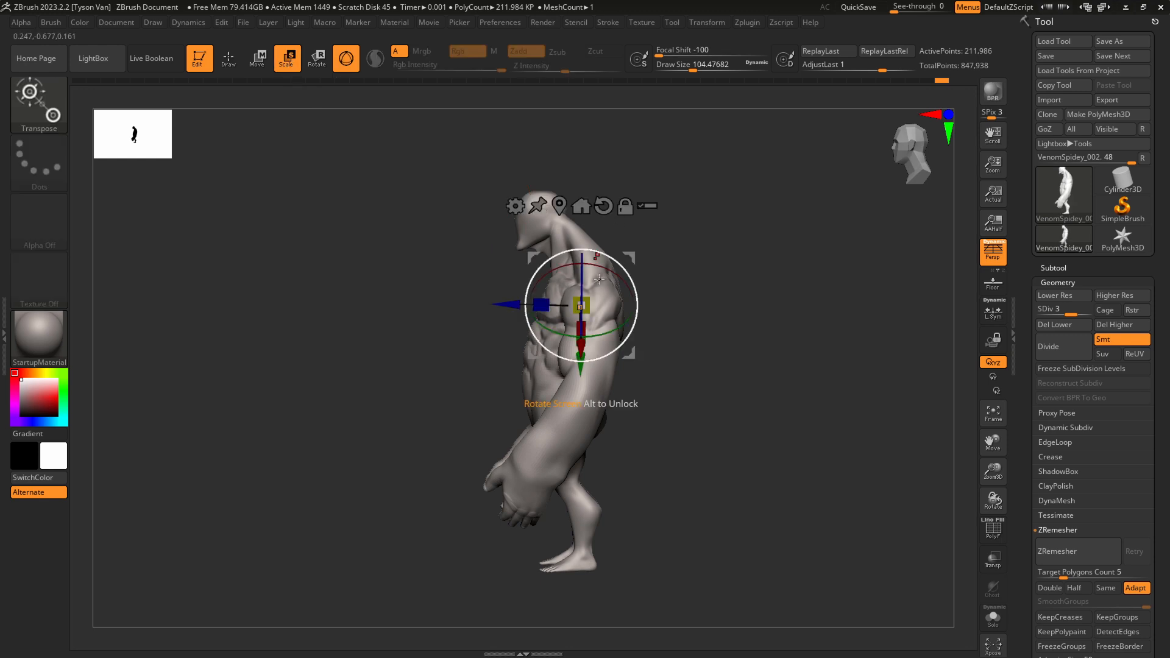
{"action": "left_click", "coordinate": [603, 206]}
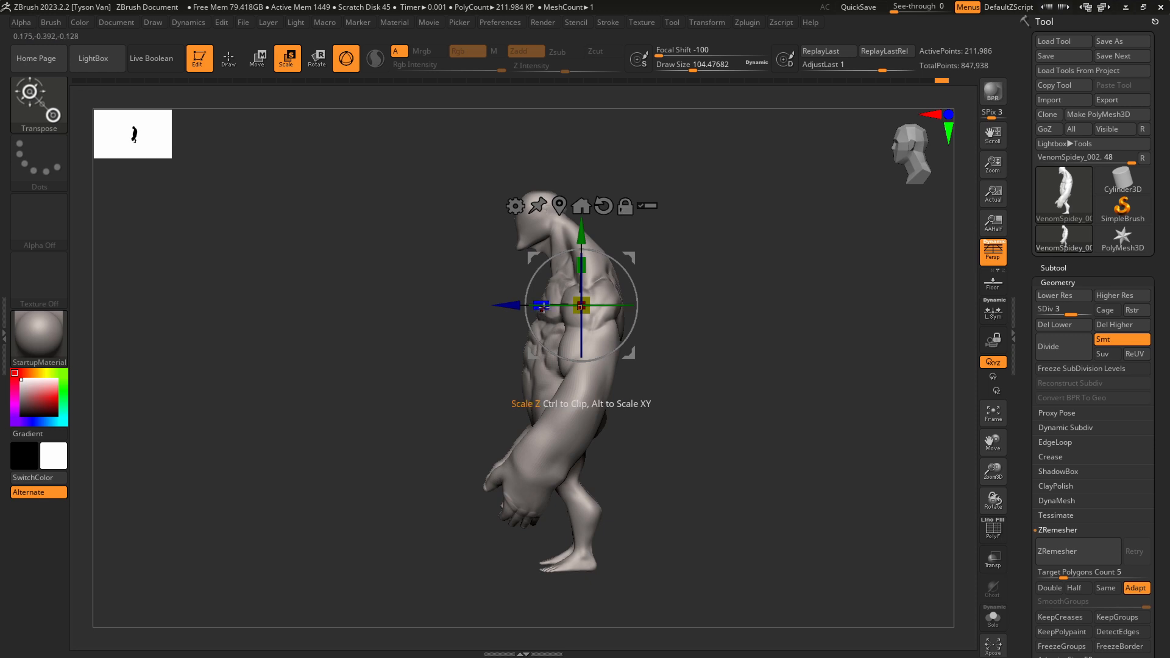
{"action": "left_click_drag", "start_coordinate": [540, 306], "coordinate": [506, 313]}
{"action": "mouse_move", "coordinate": [610, 396]}
{"action": "right_mouse_down"}
{"action": "mouse_move", "coordinate": [622, 385]}
{"action": "mouse_move", "coordinate": [613, 391]}
{"action": "right_mouse_up"}
{"action": "key", "text": "q"}
{"action": "right_click_drag", "start_coordinate": [557, 305], "coordinate": [568, 298]}
Push the front of the face back with SnakeHook at draw size about 124 to shorten the head in profile.
{"action": "right_click_drag", "start_coordinate": [483, 221], "coordinate": [478, 262], "text": "ctrl"}
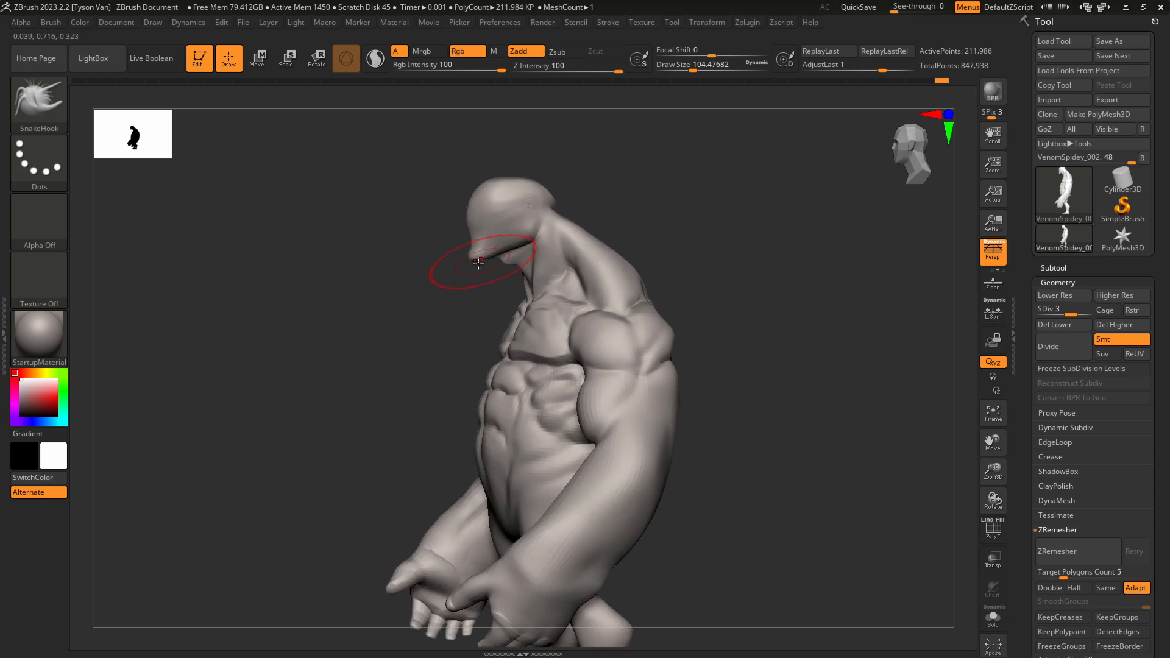
{"action": "key", "text": "s"}
{"action": "mouse_move", "coordinate": [478, 262]}
{"action": "left_mouse_down"}
{"action": "mouse_move", "coordinate": [494, 248]}
{"action": "mouse_move", "coordinate": [492, 188]}
{"action": "left_mouse_up"}
{"action": "key", "text": "s"}
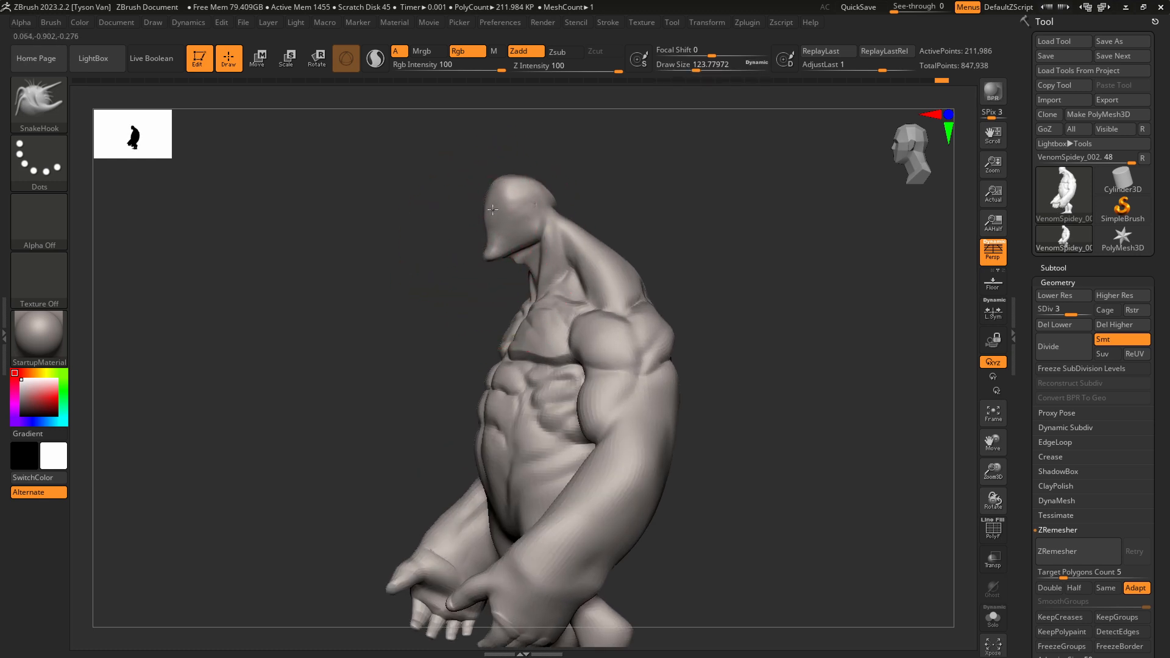
{"action": "mouse_move", "coordinate": [478, 209]}
{"action": "right_mouse_down"}
{"action": "mouse_move", "coordinate": [496, 195]}
{"action": "mouse_move", "coordinate": [561, 222]}
{"action": "mouse_move", "coordinate": [636, 324]}
{"action": "mouse_move", "coordinate": [603, 359]}
{"action": "mouse_move", "coordinate": [633, 390]}
{"action": "mouse_move", "coordinate": [586, 403]}
{"action": "mouse_move", "coordinate": [542, 384]}
{"action": "mouse_move", "coordinate": [534, 403]}
{"action": "right_mouse_up"}
Refine the lower torso and crotch shape with SnakeHook, reducing the draw size to about 51.
{"action": "key", "text": "s"}
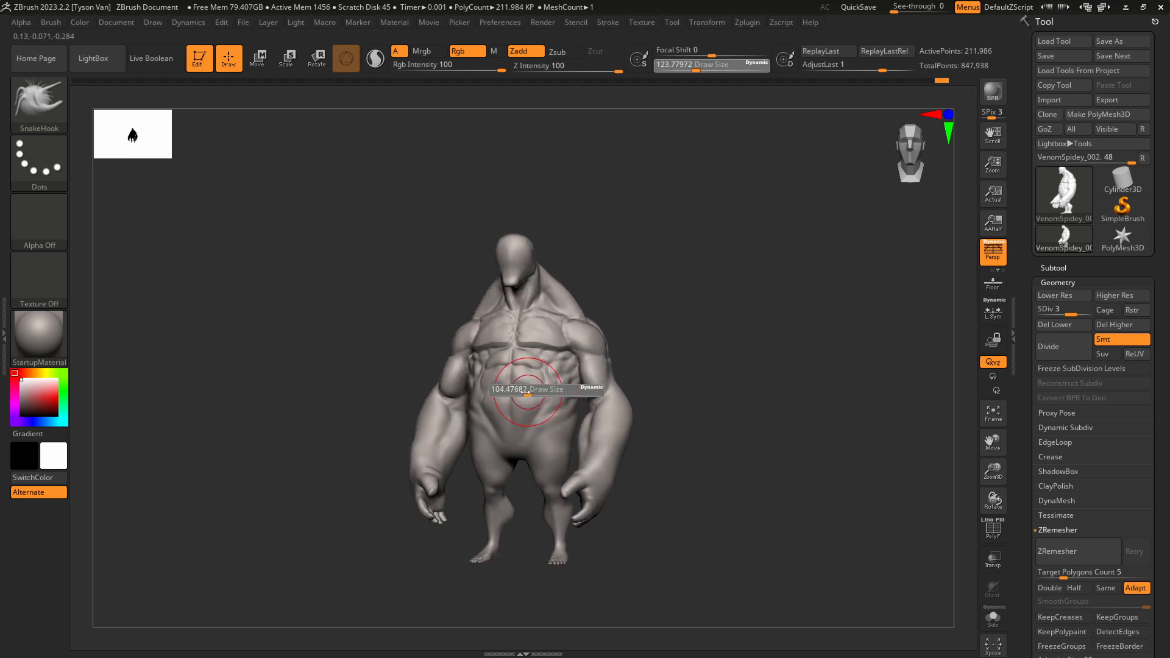
{"action": "left_click_drag", "start_coordinate": [531, 392], "coordinate": [521, 392]}
{"action": "left_click_drag", "start_coordinate": [537, 384], "coordinate": [523, 366], "text": "shift"}
{"action": "right_click_drag", "start_coordinate": [523, 359], "coordinate": [527, 387], "text": "ctrl"}
{"action": "key", "text": "s"}
{"action": "left_click_drag", "start_coordinate": [525, 374], "coordinate": [527, 370]}
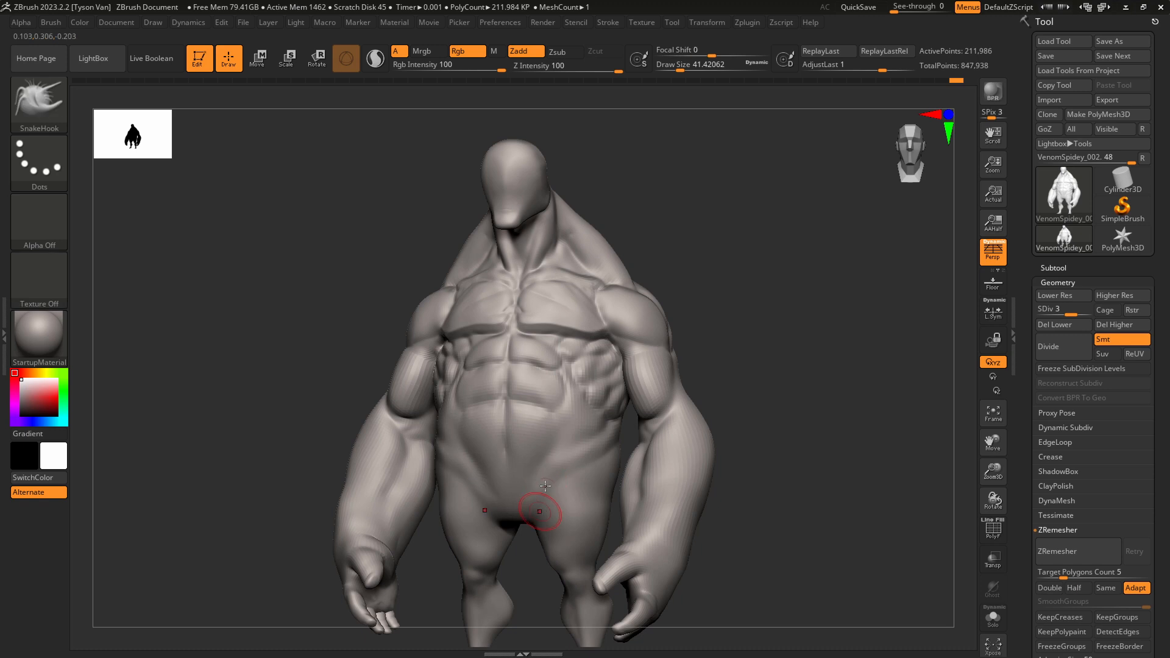
{"action": "key", "text": "s"}
{"action": "left_click_drag", "start_coordinate": [524, 513], "coordinate": [527, 513]}
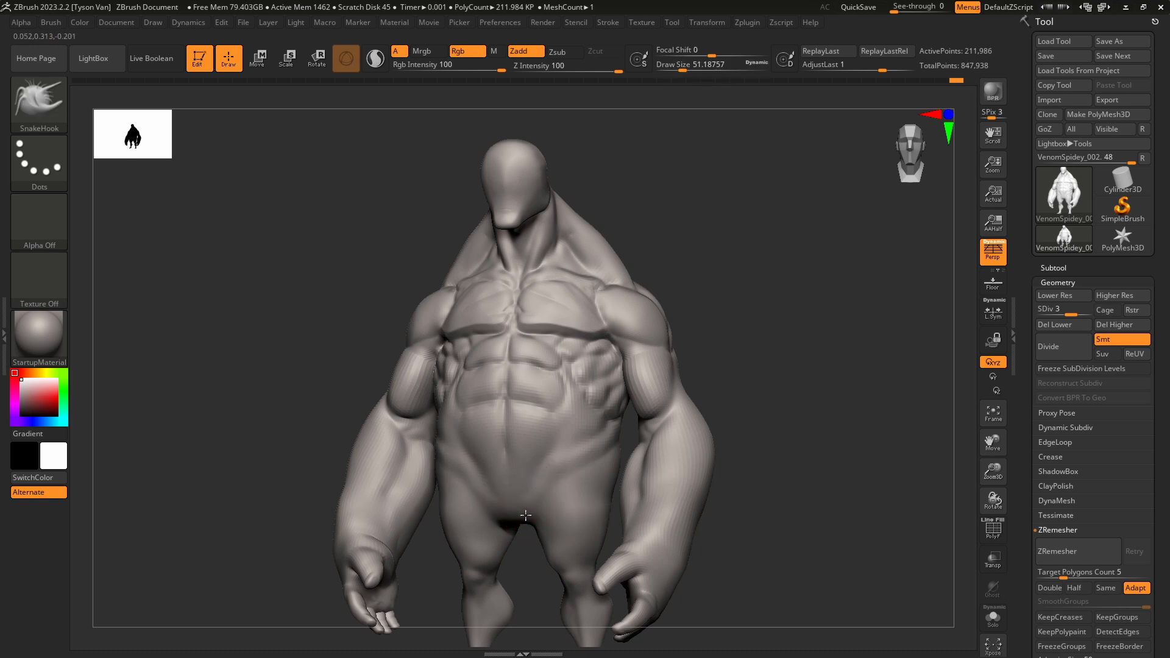
{"action": "right_click_drag", "start_coordinate": [538, 516], "coordinate": [566, 474], "text": "shift"}
Carve the front thigh muscle outlines below the groin with DamStandard at draw size about 51, and smooth the carved lines.
{"action": "key", "text": "b"}
{"action": "key", "text": "d"}
{"action": "key", "text": "s"}
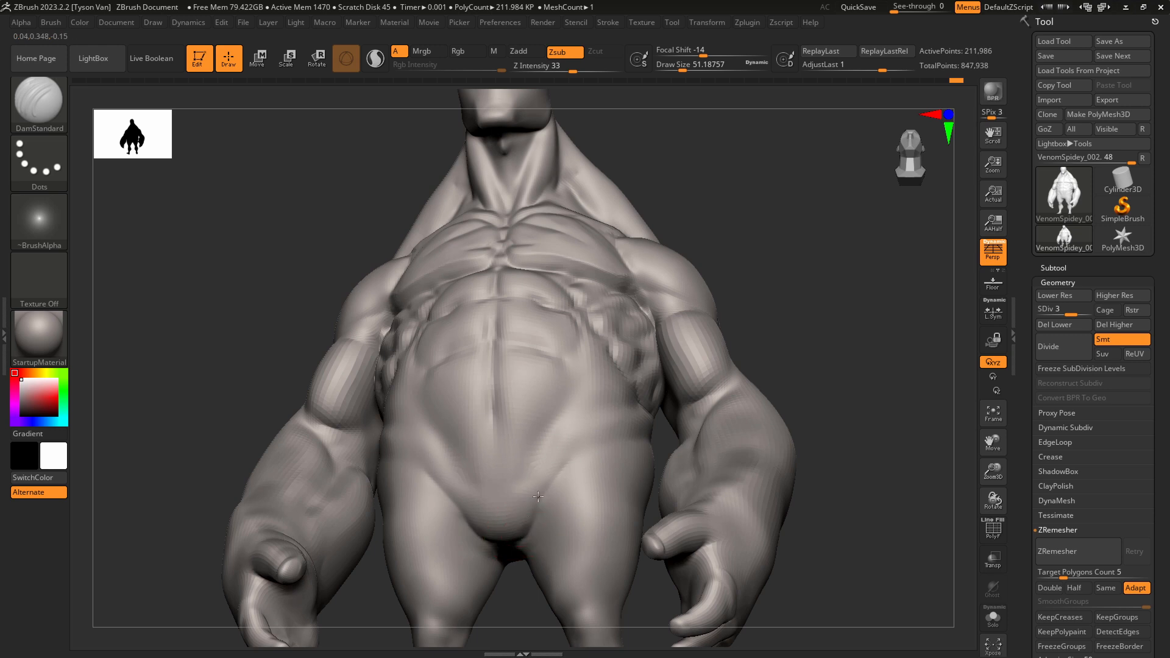
{"action": "key", "text": "shift"}
{"action": "mouse_move", "coordinate": [541, 556]}
{"action": "right_mouse_down"}
{"action": "mouse_move", "coordinate": [557, 497]}
{"action": "mouse_move", "coordinate": [563, 506]}
{"action": "right_mouse_up"}
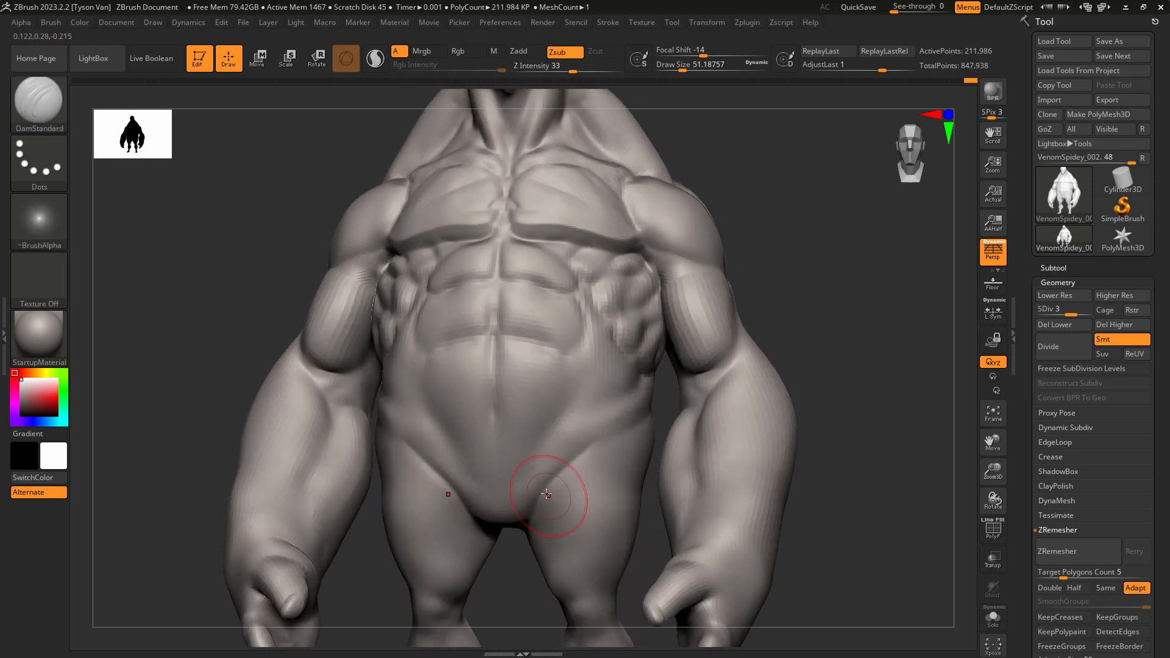
{"action": "mouse_move", "coordinate": [590, 561]}
{"action": "left_mouse_down"}
{"action": "mouse_move", "coordinate": [613, 471]}
{"action": "mouse_move", "coordinate": [603, 525]}
{"action": "mouse_move", "coordinate": [560, 533]}
{"action": "mouse_move", "coordinate": [542, 498]}
{"action": "left_mouse_up"}
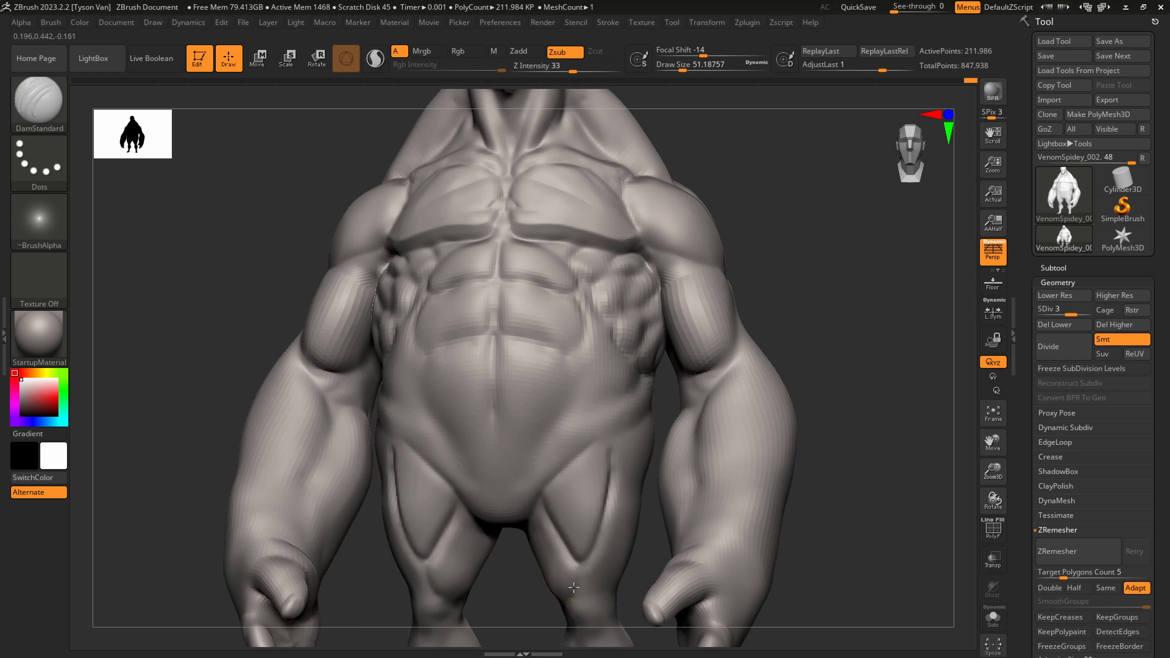
{"action": "left_click_drag", "start_coordinate": [573, 587], "coordinate": [582, 576]}
{"action": "mouse_move", "coordinate": [606, 572]}
{"action": "right_mouse_down"}
{"action": "mouse_move", "coordinate": [580, 584]}
{"action": "mouse_move", "coordinate": [585, 565]}
{"action": "right_mouse_up"}
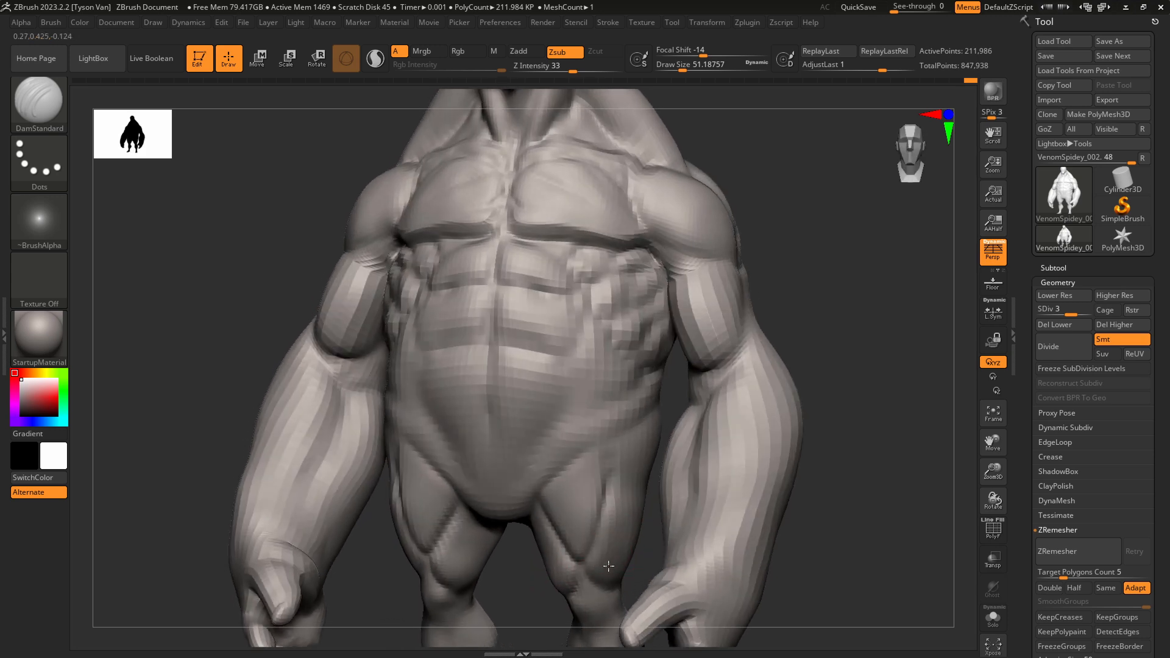
{"action": "key", "text": "shift"}
{"action": "left_click_drag", "start_coordinate": [559, 533], "coordinate": [556, 516], "text": "shift"}
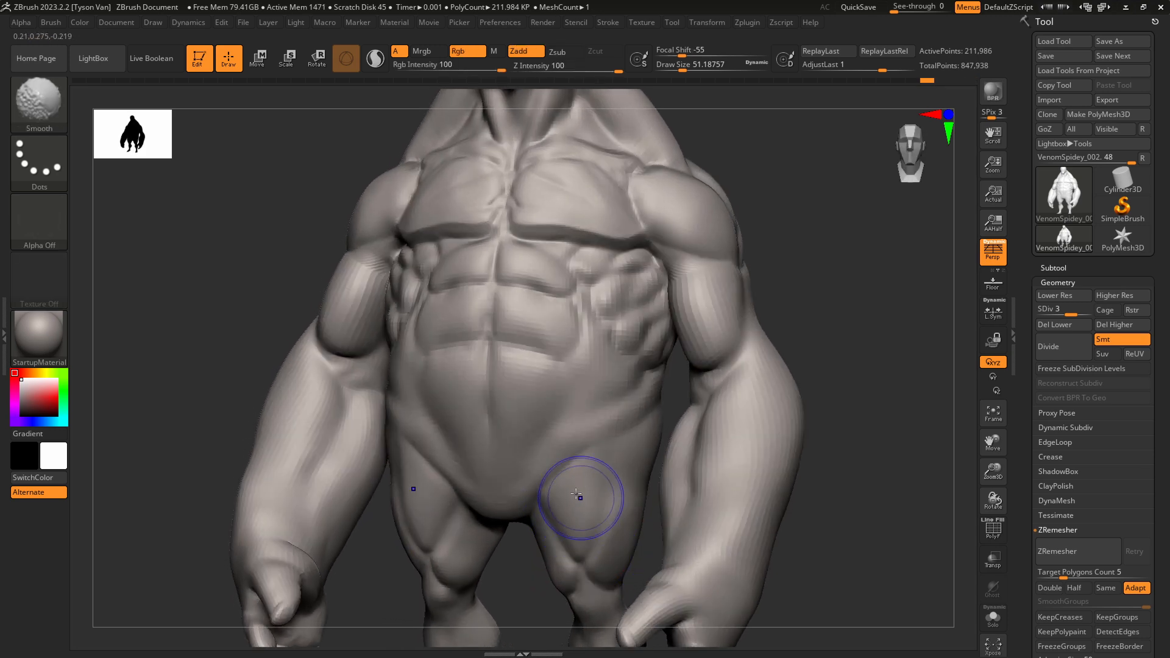
Carve and smooth the crease between the oblique and the hip, and save the tool.
{"action": "mouse_move", "coordinate": [583, 456]}
{"action": "left_mouse_down"}
{"action": "mouse_move", "coordinate": [638, 422]}
{"action": "mouse_move", "coordinate": [619, 434]}
{"action": "left_mouse_up"}
{"action": "key", "text": "shift"}
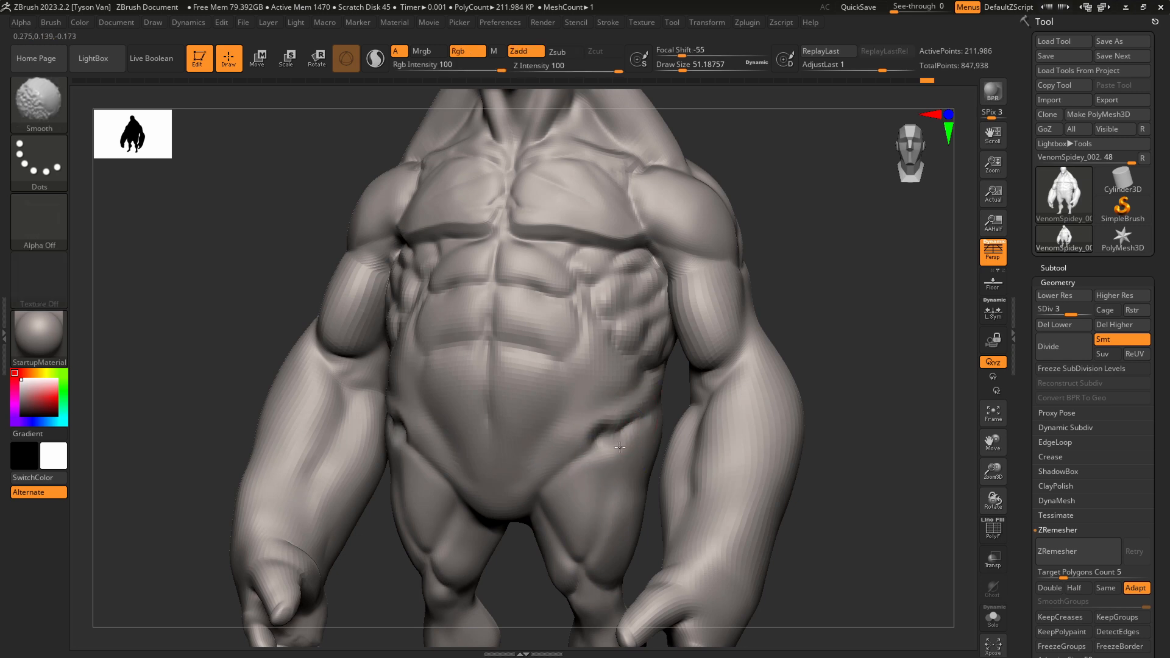
{"action": "left_click_drag", "start_coordinate": [575, 461], "coordinate": [641, 415]}
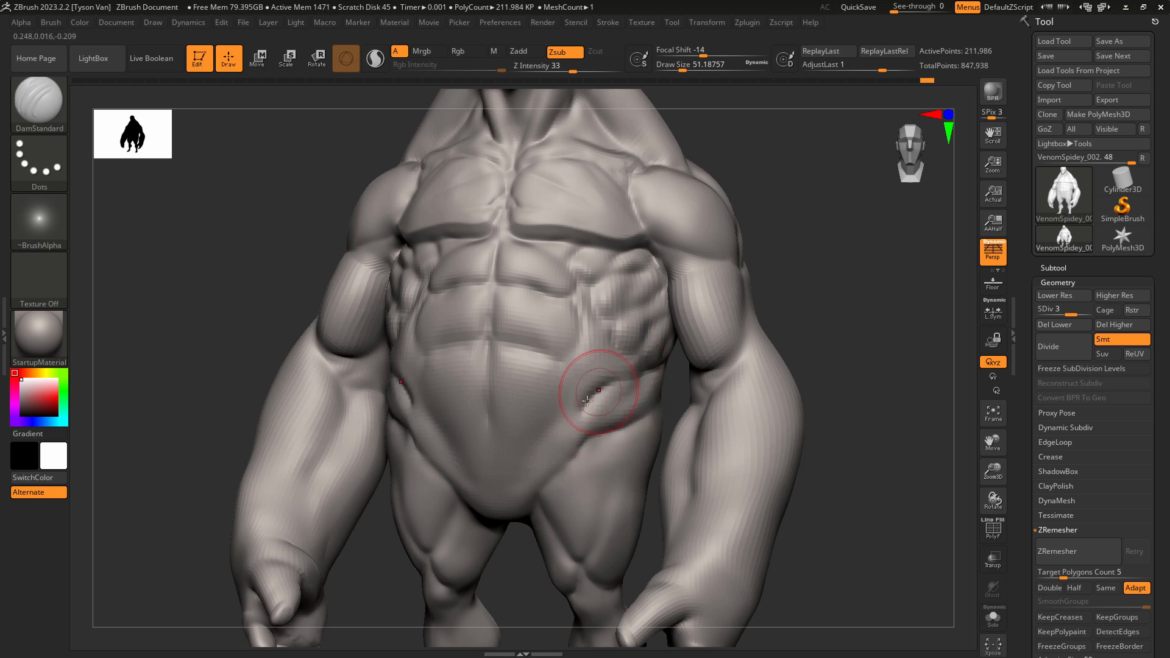
{"action": "key", "text": "shift"}
{"action": "mouse_move", "coordinate": [628, 395]}
{"action": "left_mouse_down", "text": "shift"}
{"action": "mouse_move", "coordinate": [612, 413]}
{"action": "mouse_move", "coordinate": [600, 393]}
{"action": "mouse_move", "coordinate": [654, 383]}
{"action": "mouse_move", "coordinate": [640, 398]}
{"action": "left_mouse_up", "text": "shift"}
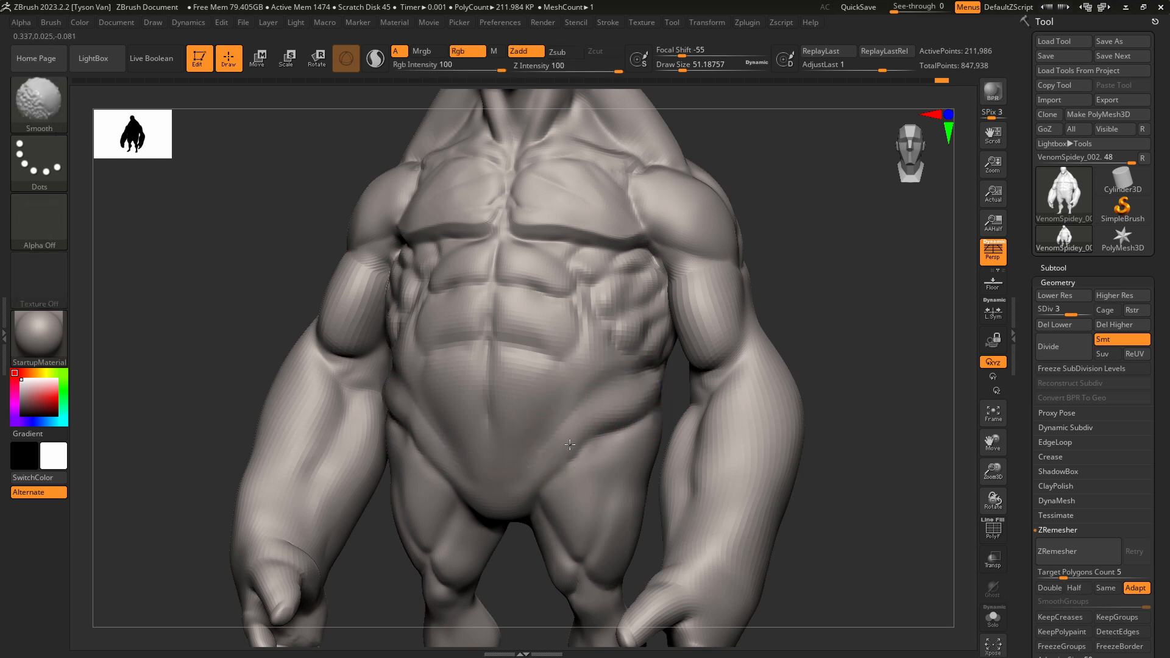
{"action": "left_click_drag", "start_coordinate": [570, 444], "coordinate": [572, 420], "text": "shift"}
{"action": "mouse_move", "coordinate": [580, 434]}
{"action": "right_mouse_down", "text": "alt"}
{"action": "mouse_move", "coordinate": [499, 433]}
{"action": "mouse_move", "coordinate": [606, 437]}
{"action": "mouse_move", "coordinate": [543, 427]}
{"action": "mouse_move", "coordinate": [590, 420]}
{"action": "right_mouse_up", "text": "alt"}
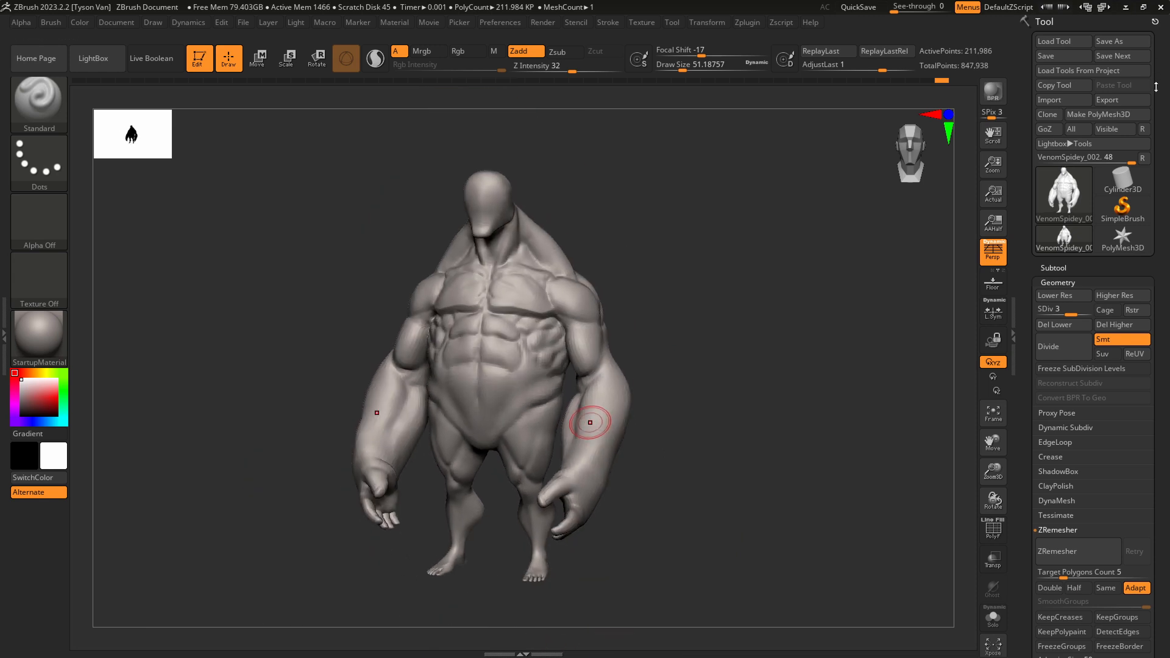
{"action": "left_click", "coordinate": [1060, 55]}
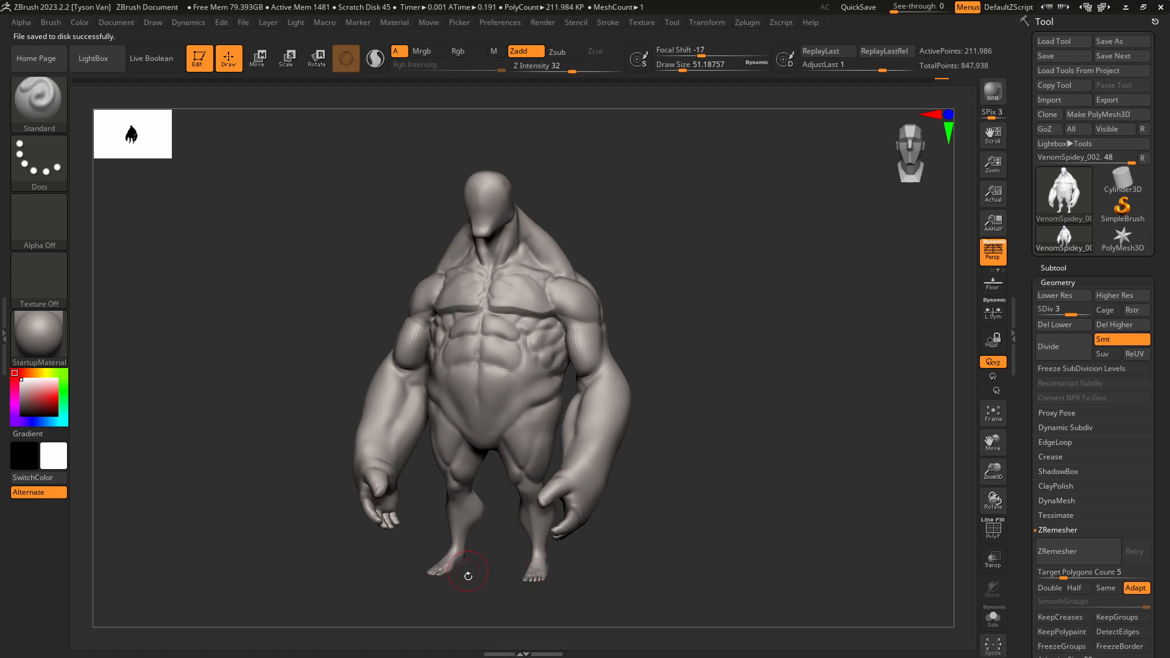
Fill out the toes from beneath the foot with the Inflat brush, and flatten the sole using hPolish at draw size about 44.
{"action": "scroll", "coordinate": [543, 567], "scroll_direction": "up", "scroll_amount": 3}
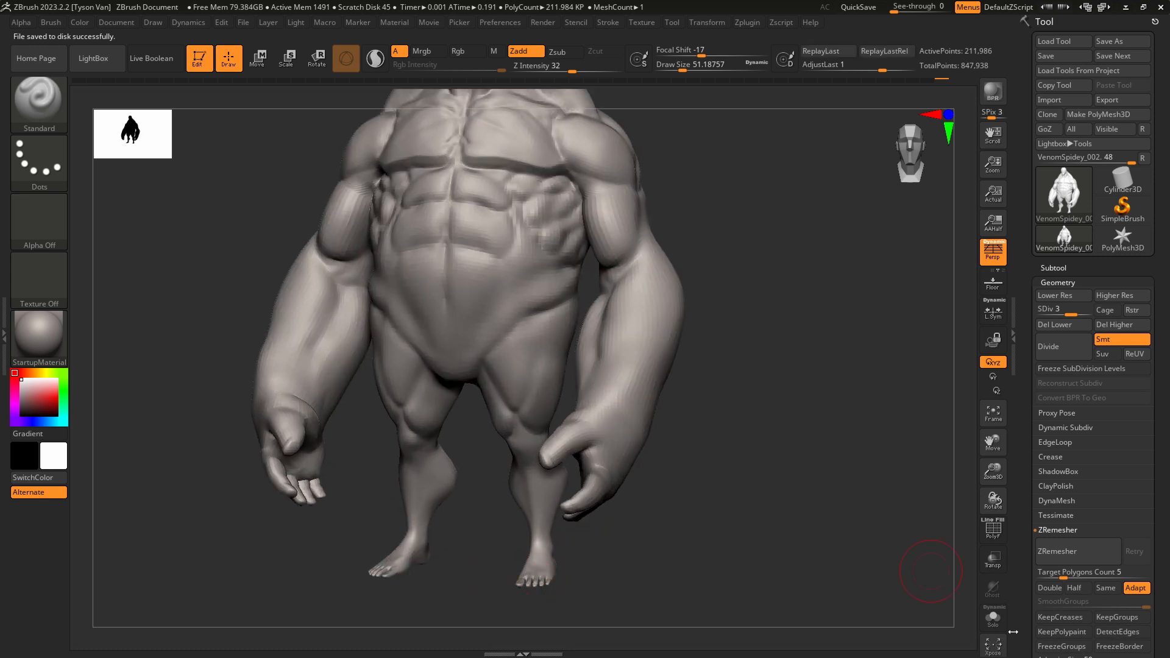
{"action": "right_click_drag", "start_coordinate": [534, 583], "coordinate": [587, 362], "text": "alt"}
{"action": "left_click", "coordinate": [53, 105]}
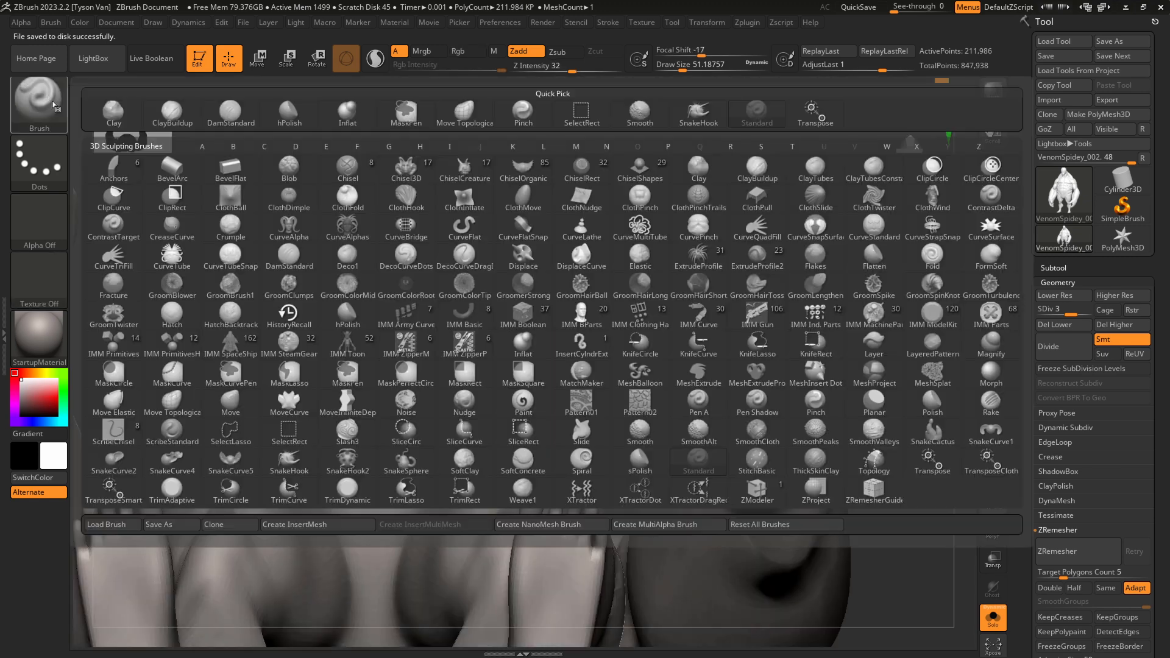
{"action": "left_click", "coordinate": [349, 109]}
{"action": "key", "text": "s"}
{"action": "left_click_drag", "start_coordinate": [565, 517], "coordinate": [572, 517]}
{"action": "mouse_move", "coordinate": [564, 512]}
{"action": "left_mouse_down"}
{"action": "mouse_move", "coordinate": [542, 494]}
{"action": "mouse_move", "coordinate": [567, 507]}
{"action": "mouse_move", "coordinate": [568, 492]}
{"action": "mouse_move", "coordinate": [586, 522]}
{"action": "left_mouse_up"}
{"action": "key", "text": "s"}
{"action": "key", "text": "b"}
{"action": "key", "text": "h"}
{"action": "key", "text": "p"}
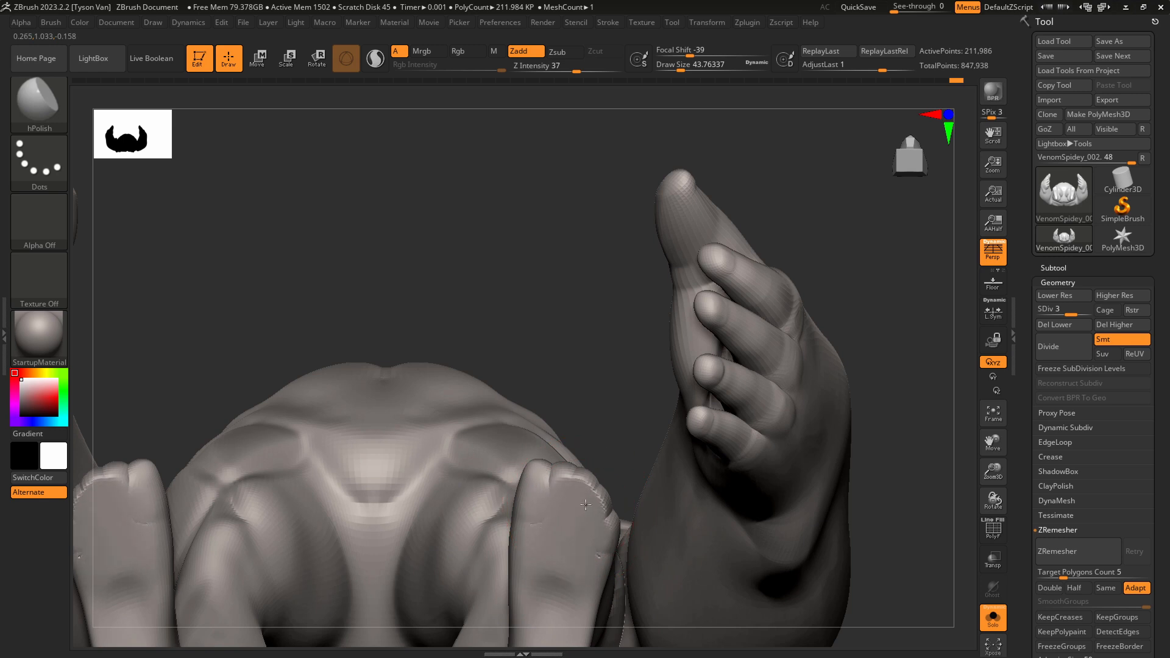
Taper the toe end of the foot into a blunt point with SnakeHook, undoing a stroke and reworking the inner edge.
{"action": "key", "text": "b"}
{"action": "key", "text": "s"}
{"action": "key", "text": "h"}
{"action": "key", "text": "s"}
{"action": "mouse_move", "coordinate": [584, 481]}
{"action": "left_mouse_down"}
{"action": "mouse_move", "coordinate": [556, 467]}
{"action": "mouse_move", "coordinate": [534, 493]}
{"action": "mouse_move", "coordinate": [538, 515]}
{"action": "mouse_move", "coordinate": [552, 471]}
{"action": "mouse_move", "coordinate": [606, 497]}
{"action": "mouse_move", "coordinate": [608, 548]}
{"action": "left_mouse_up"}
{"action": "key", "text": "s"}
{"action": "key", "text": "ctrl+z"}
{"action": "key", "text": "s"}
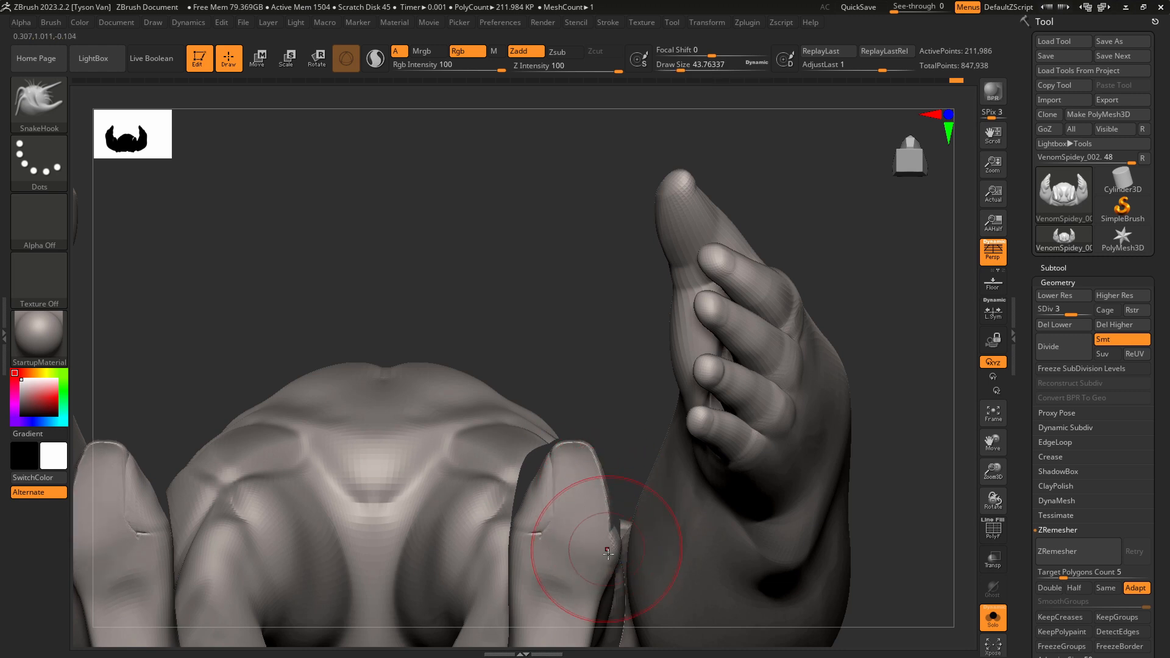
{"action": "left_click_drag", "start_coordinate": [549, 523], "coordinate": [507, 544]}
{"action": "key", "text": "s"}
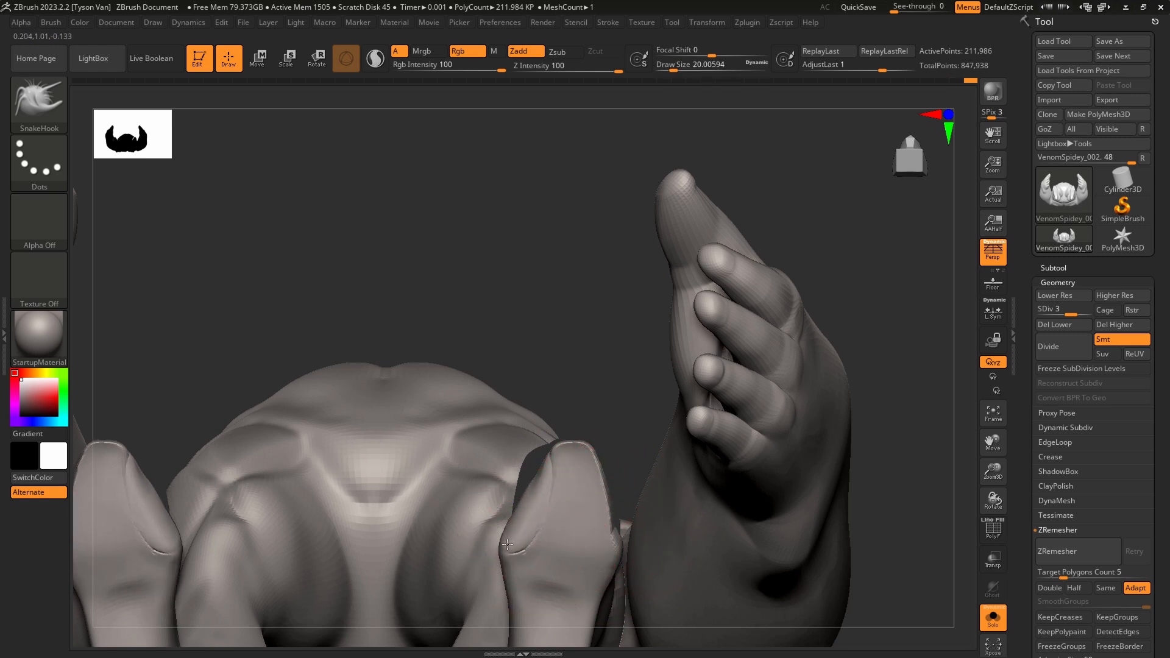
Widen the ball of the foot with SnakeHook and flatten the sole with hPolish at draw size about 46.
{"action": "right_click_drag", "start_coordinate": [524, 546], "coordinate": [537, 418], "text": "alt"}
{"action": "key", "text": "s"}
{"action": "left_click_drag", "start_coordinate": [542, 436], "coordinate": [605, 473]}
{"action": "key", "text": "b"}
{"action": "key", "text": "h"}
{"action": "key", "text": "p"}
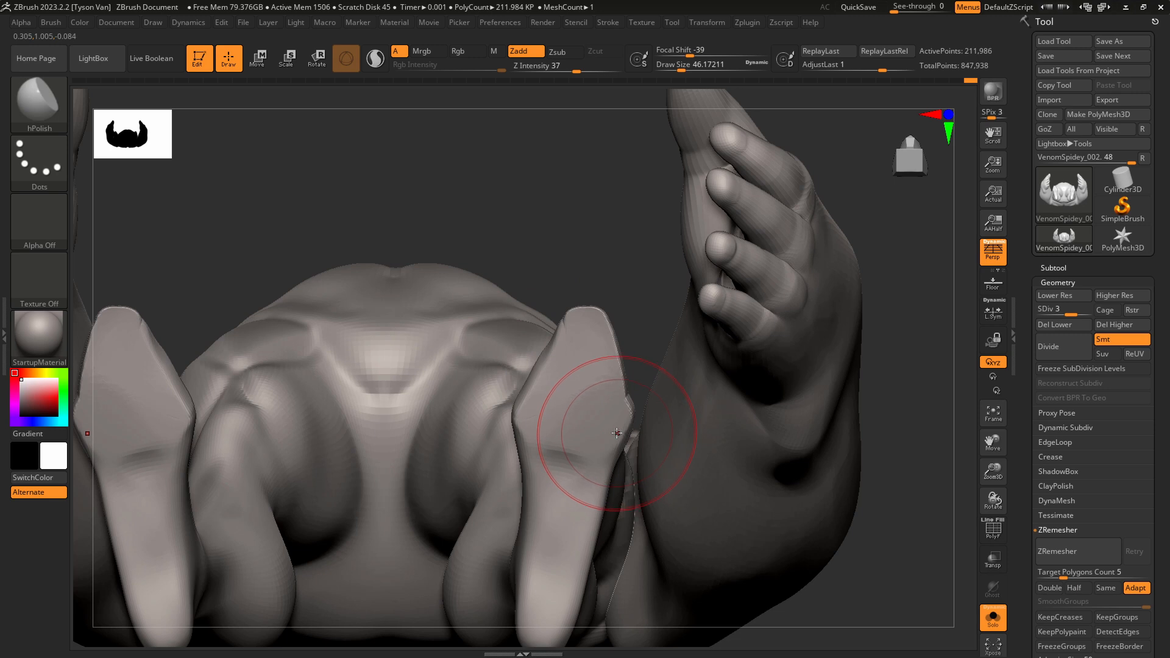
Clean up the bump on the outer edge of the foot with SnakeHook, using a draw size of about 22.
{"action": "key", "text": "b"}
{"action": "key", "text": "s"}
{"action": "key", "text": "h"}
{"action": "left_click_drag", "start_coordinate": [614, 443], "coordinate": [629, 446]}
{"action": "key", "text": "s"}
{"action": "left_click_drag", "start_coordinate": [623, 416], "coordinate": [616, 416]}
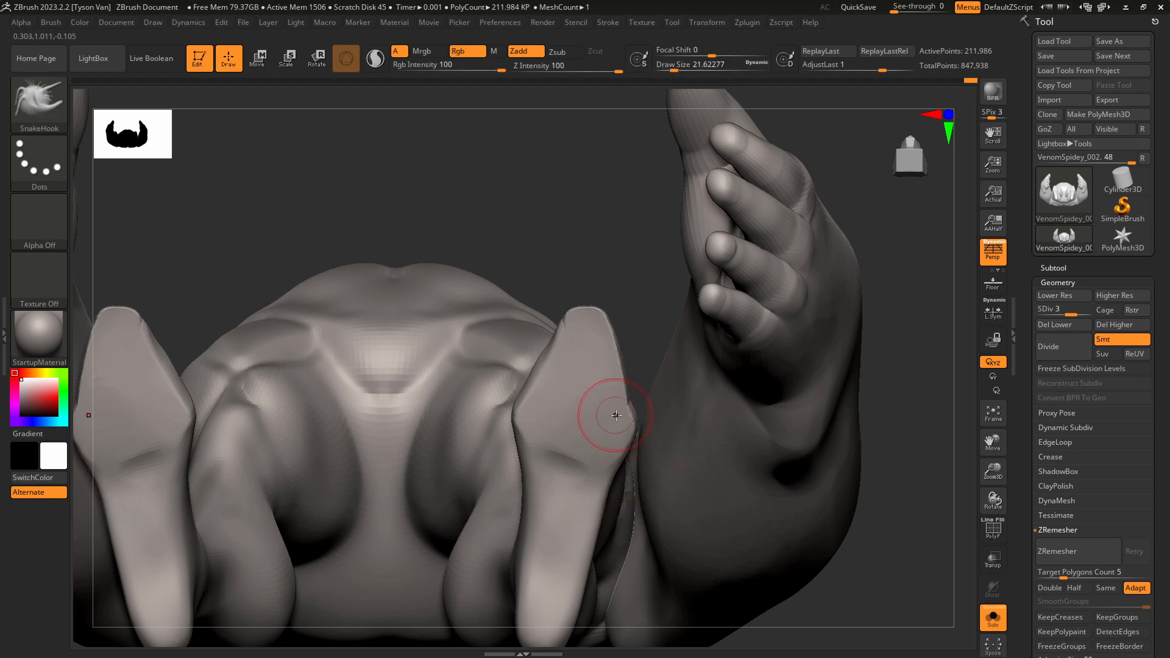
Reshape the sides of the foot behind the ball with SnakeHook at draw size about 37.
{"action": "right_click_drag", "start_coordinate": [547, 578], "coordinate": [583, 443], "text": "alt"}
{"action": "key", "text": "s"}
{"action": "left_click_drag", "start_coordinate": [545, 484], "coordinate": [548, 485]}
{"action": "left_click_drag", "start_coordinate": [584, 490], "coordinate": [561, 476]}
{"action": "right_click_drag", "start_coordinate": [593, 503], "coordinate": [561, 387]}
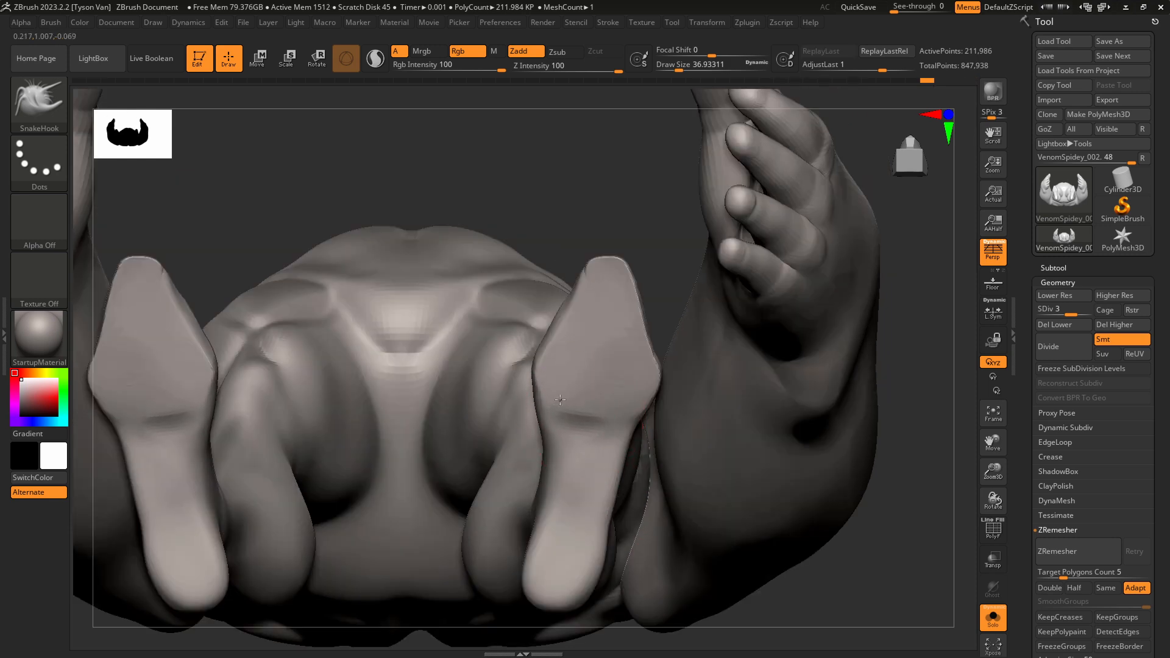
Flatten the sole under the ball of the foot with hPolish at draw size about 37.
{"action": "key", "text": "b"}
{"action": "key", "text": "h"}
{"action": "key", "text": "p"}
{"action": "left_click_drag", "start_coordinate": [588, 370], "coordinate": [602, 309]}
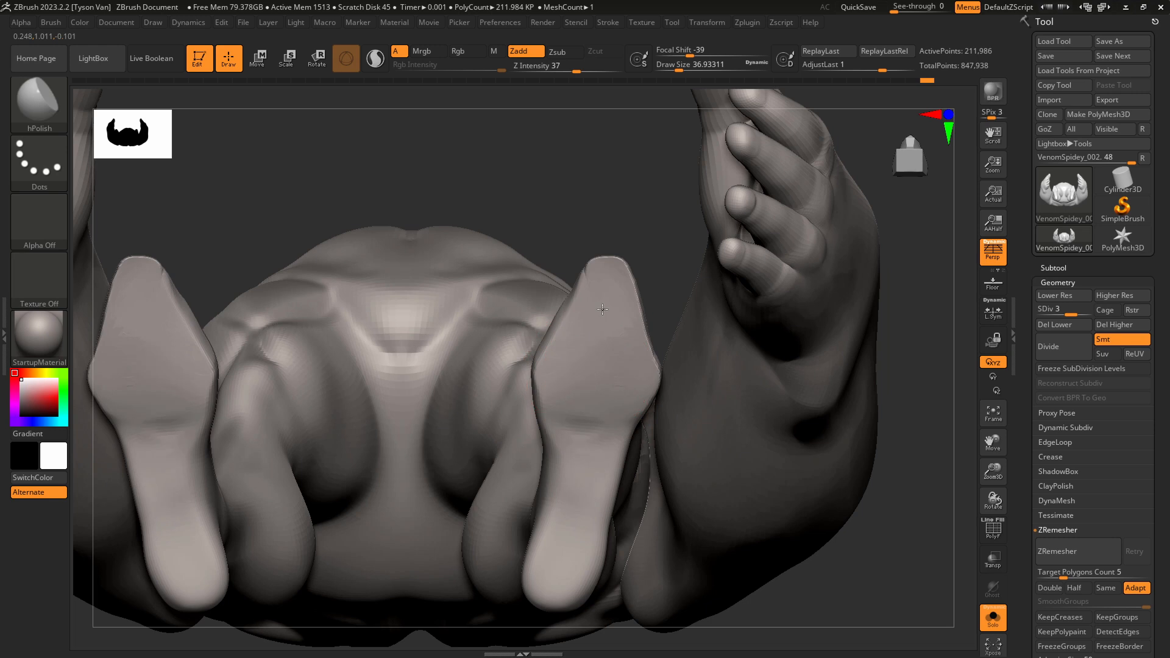
Flatten the creased top of the forefoot down to the toe tip with hPolish.
{"action": "mouse_move", "coordinate": [558, 547]}
{"action": "right_mouse_down"}
{"action": "mouse_move", "coordinate": [597, 551]}
{"action": "mouse_move", "coordinate": [603, 469]}
{"action": "mouse_move", "coordinate": [613, 535]}
{"action": "right_mouse_up"}
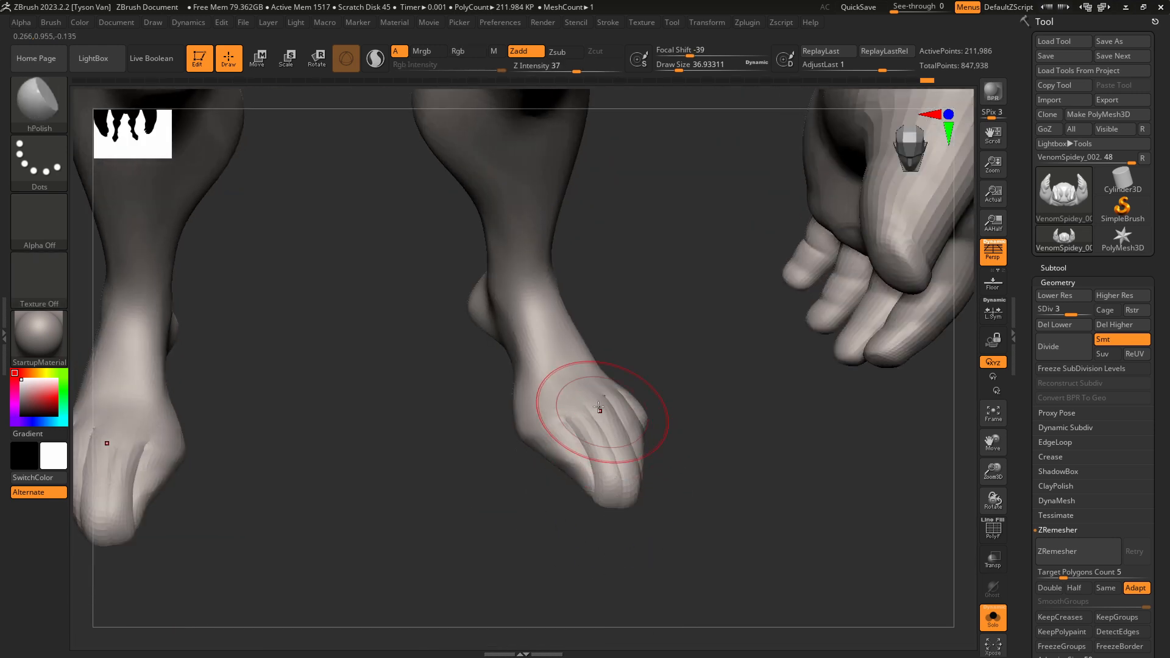
{"action": "left_click_drag", "start_coordinate": [598, 409], "coordinate": [594, 420]}
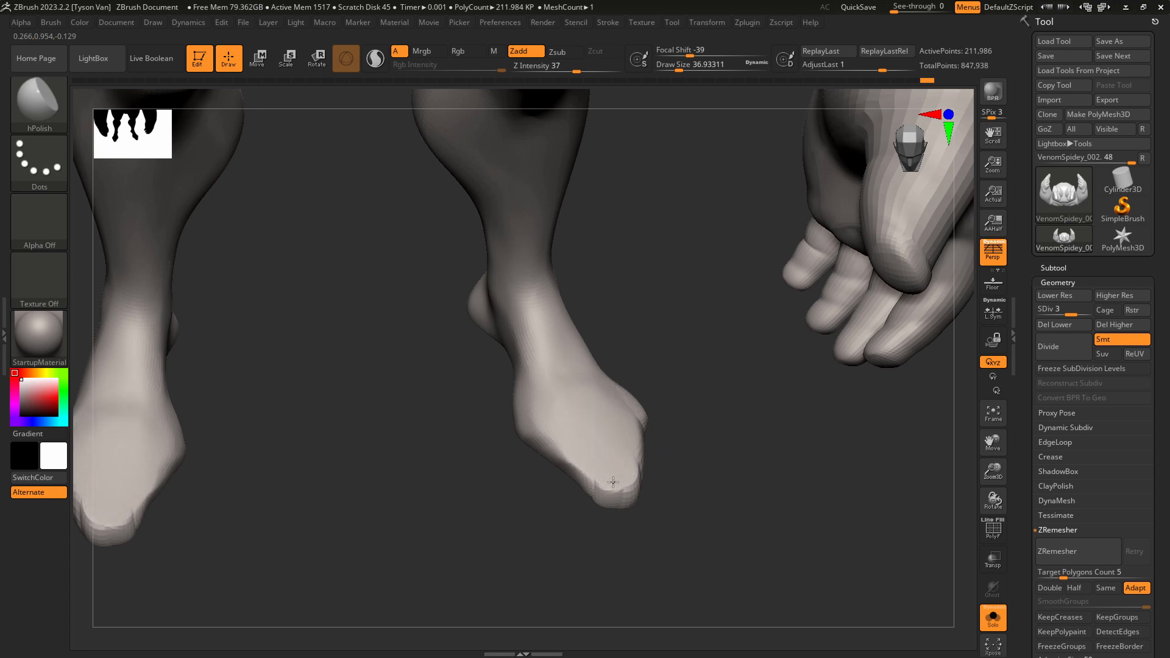
{"action": "right_click_drag", "start_coordinate": [612, 482], "coordinate": [634, 488]}
{"action": "left_click_drag", "start_coordinate": [628, 474], "coordinate": [622, 492]}
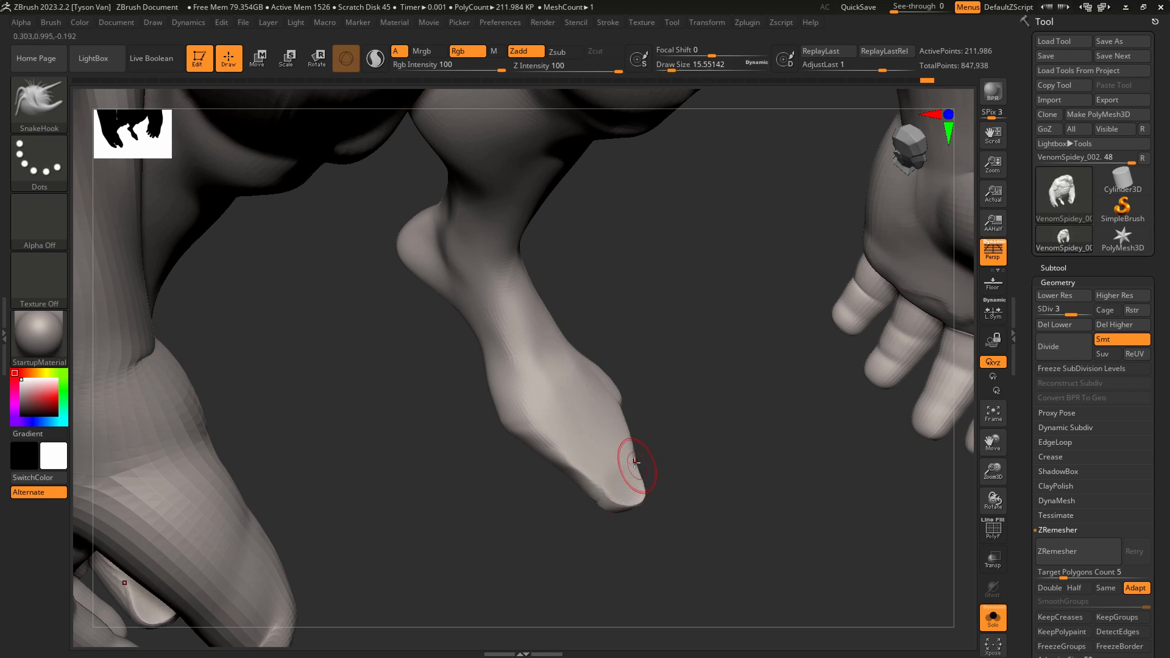
Smooth the front of the ankle down into the instep at draw size about 16.
{"action": "key", "text": "shift"}
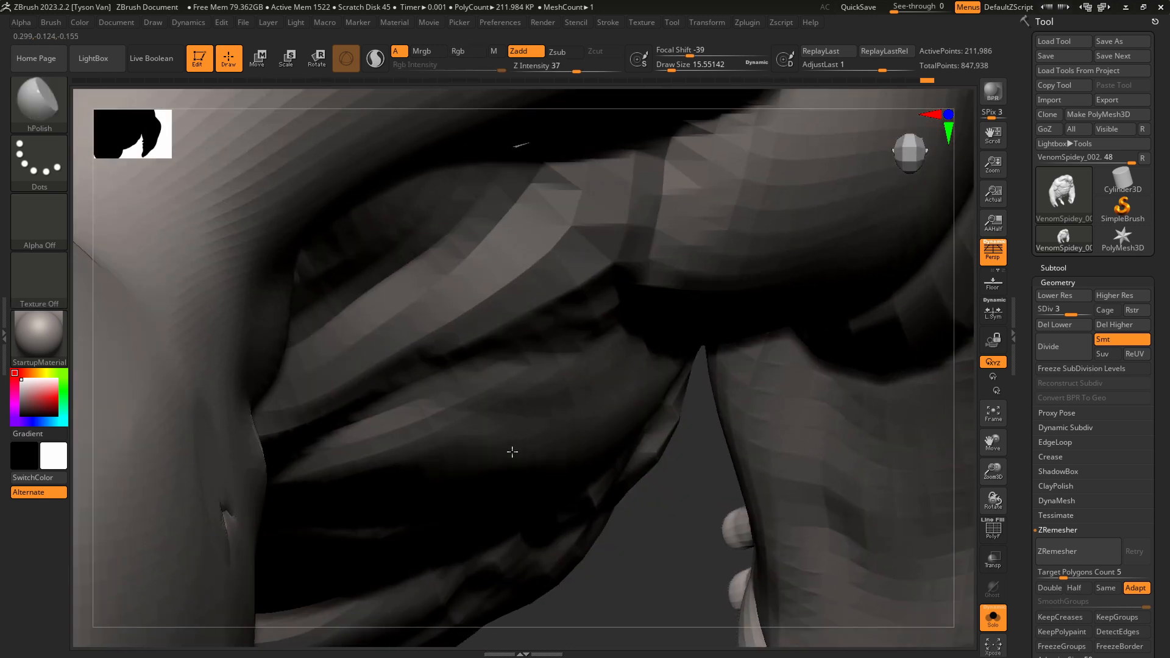
{"action": "key", "text": "f"}
{"action": "left_click_drag", "start_coordinate": [616, 514], "coordinate": [594, 378]}
{"action": "left_click_drag", "start_coordinate": [658, 396], "coordinate": [661, 481], "text": "alt"}
{"action": "right_click_drag", "start_coordinate": [597, 400], "coordinate": [559, 334]}
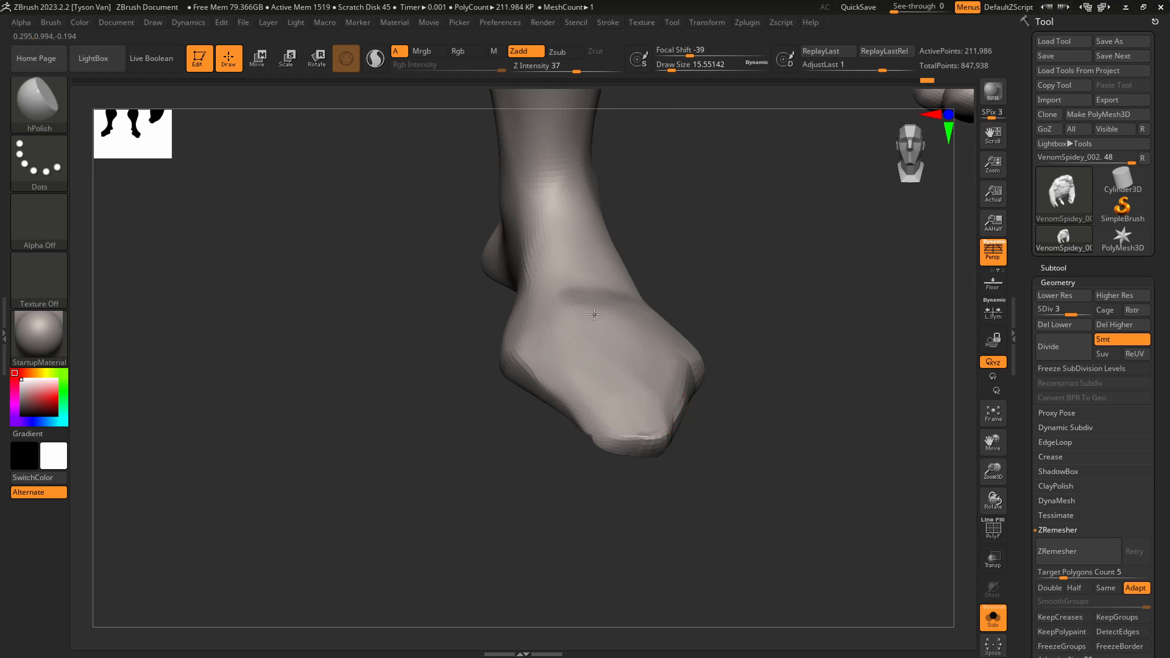
{"action": "right_click_drag", "start_coordinate": [572, 254], "coordinate": [592, 247]}
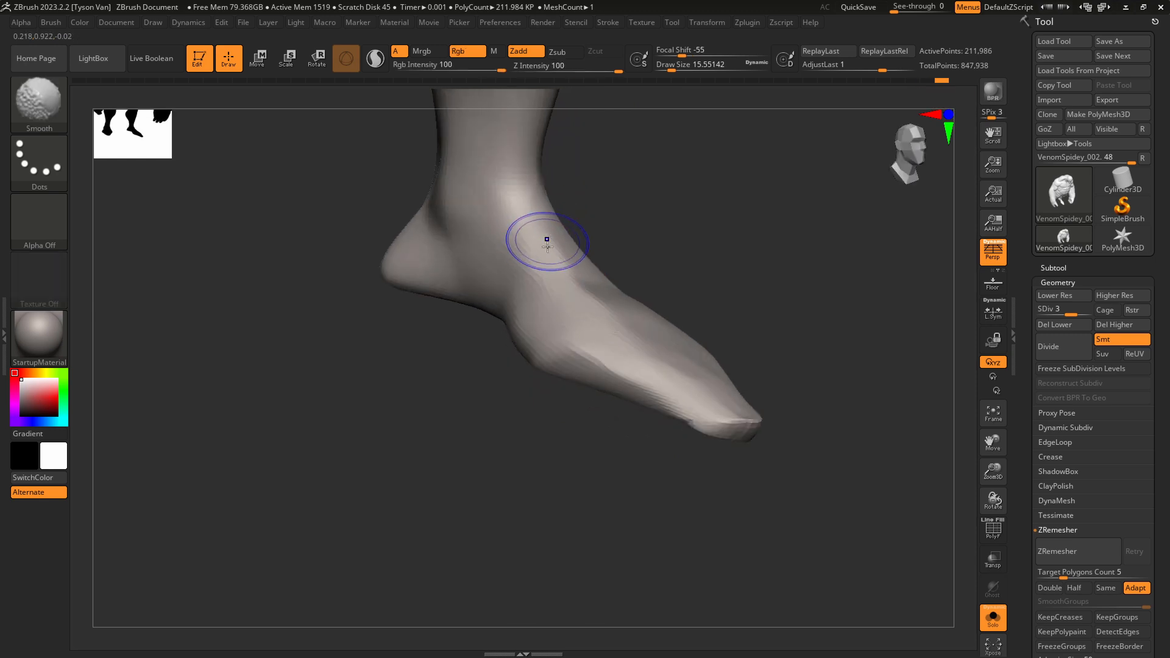
{"action": "mouse_move", "coordinate": [545, 240]}
{"action": "left_mouse_down", "text": "shift"}
{"action": "mouse_move", "coordinate": [619, 331]}
{"action": "mouse_move", "coordinate": [626, 315]}
{"action": "mouse_move", "coordinate": [619, 324]}
{"action": "left_mouse_up", "text": "shift"}
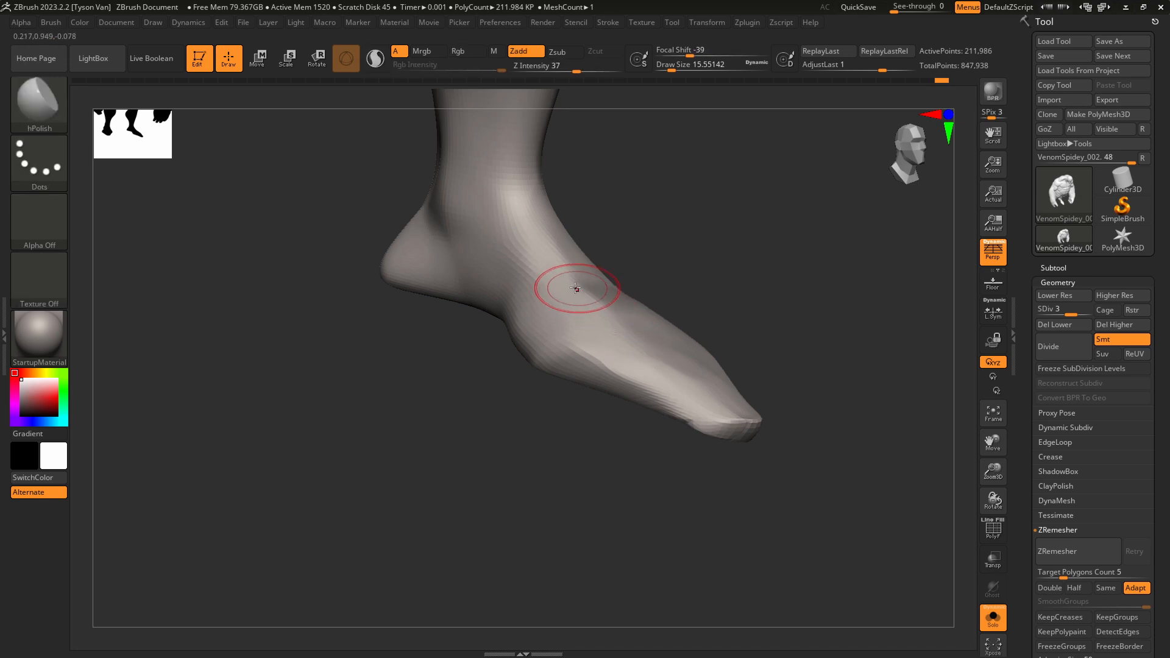
Polish the area around the inner ankle behind the shin with hPolish at draw size about 12.
{"action": "right_click_drag", "start_coordinate": [479, 229], "coordinate": [519, 269], "text": "alt"}
{"action": "key", "text": "s"}
{"action": "left_click_drag", "start_coordinate": [489, 225], "coordinate": [486, 224]}
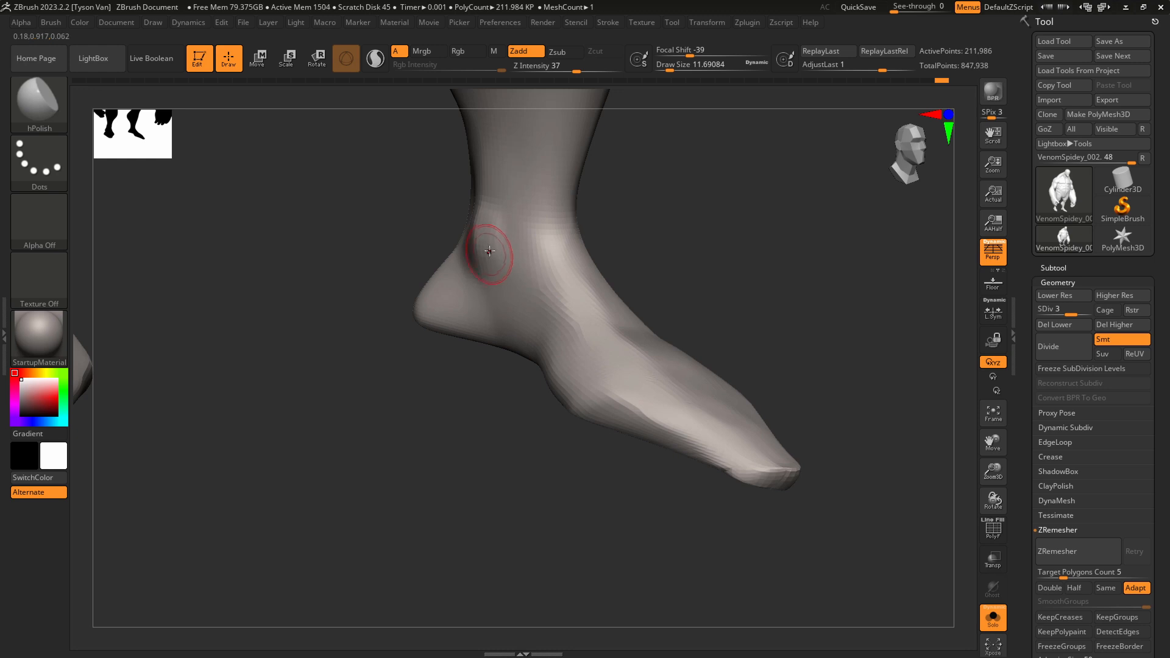
{"action": "right_click_drag", "start_coordinate": [496, 249], "coordinate": [510, 251]}
Carve around the inner ankle bone with DamStandard and smooth the surface beside it.
{"action": "key", "text": "b"}
{"action": "key", "text": "d"}
{"action": "key", "text": "s"}
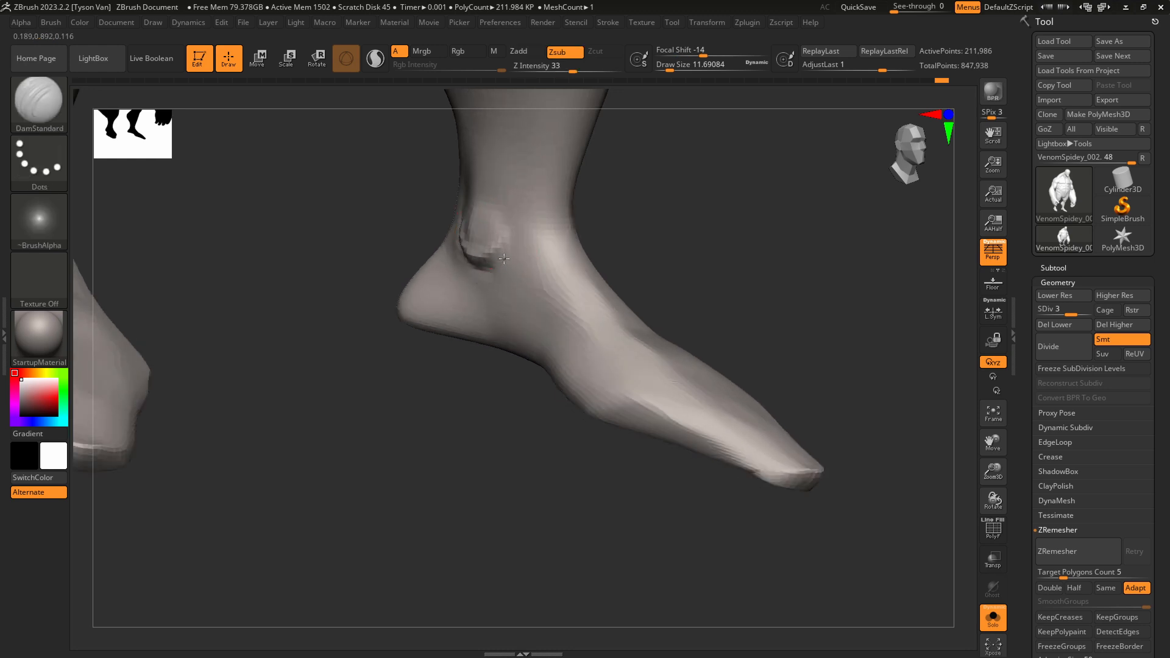
{"action": "left_click_drag", "start_coordinate": [514, 222], "coordinate": [502, 261], "text": "shift"}
{"action": "right_click_drag", "start_coordinate": [496, 211], "coordinate": [501, 305], "text": "alt"}
{"action": "key", "text": "s"}
{"action": "mouse_move", "coordinate": [514, 314]}
{"action": "left_mouse_down"}
{"action": "mouse_move", "coordinate": [524, 313]}
{"action": "mouse_move", "coordinate": [522, 201]}
{"action": "mouse_move", "coordinate": [499, 188]}
{"action": "mouse_move", "coordinate": [484, 246]}
{"action": "left_mouse_up"}
{"action": "mouse_move", "coordinate": [477, 298]}
{"action": "left_mouse_down"}
{"action": "mouse_move", "coordinate": [483, 183]}
{"action": "mouse_move", "coordinate": [537, 262]}
{"action": "left_mouse_up"}
Carve the outer ankle bone with DamStandard at draw size about 20 and smooth around it.
{"action": "right_click_drag", "start_coordinate": [553, 274], "coordinate": [552, 213], "text": "ctrl"}
{"action": "mouse_move", "coordinate": [640, 268]}
{"action": "right_mouse_down"}
{"action": "mouse_move", "coordinate": [512, 280]}
{"action": "mouse_move", "coordinate": [584, 291]}
{"action": "right_mouse_up"}
{"action": "right_click_drag", "start_coordinate": [585, 291], "coordinate": [592, 332], "text": "ctrl"}
{"action": "key", "text": "s"}
{"action": "mouse_move", "coordinate": [600, 298]}
{"action": "left_mouse_down"}
{"action": "mouse_move", "coordinate": [588, 308]}
{"action": "mouse_move", "coordinate": [614, 289]}
{"action": "mouse_move", "coordinate": [579, 292]}
{"action": "mouse_move", "coordinate": [580, 311]}
{"action": "mouse_move", "coordinate": [621, 304]}
{"action": "left_mouse_up"}
{"action": "left_click_drag", "start_coordinate": [607, 291], "coordinate": [588, 260], "text": "shift"}
{"action": "right_click_drag", "start_coordinate": [588, 259], "coordinate": [625, 312]}
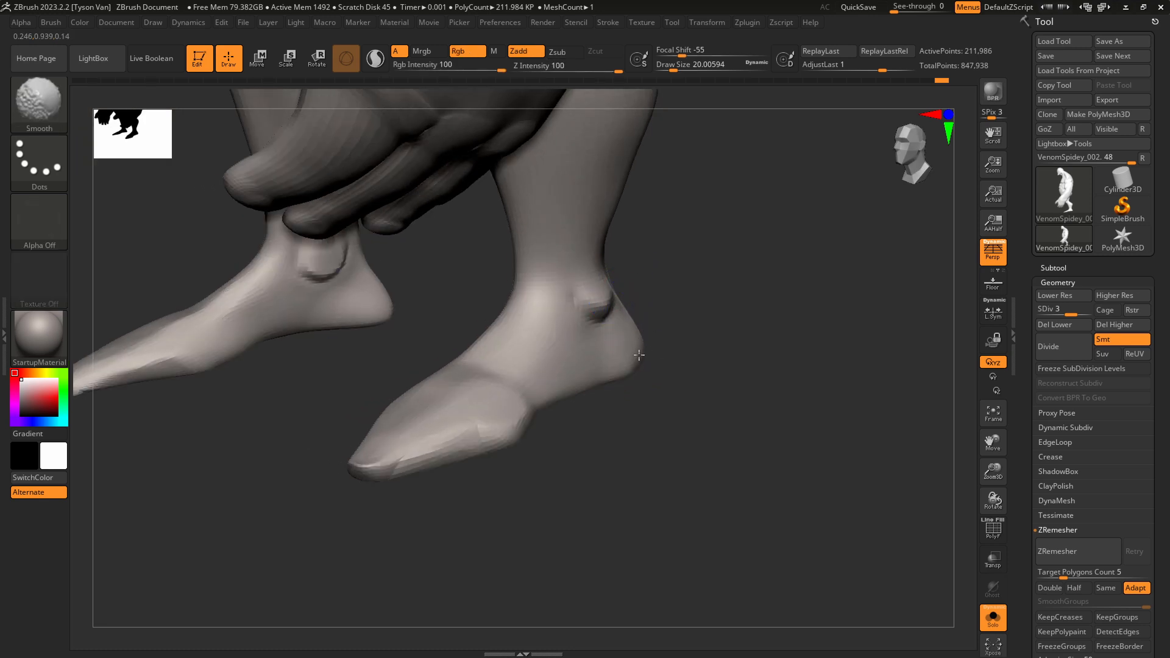
Carve across the front of the foot with DamStandard and smooth the stroke.
{"action": "right_click_drag", "start_coordinate": [627, 388], "coordinate": [624, 364], "text": "ctrl"}
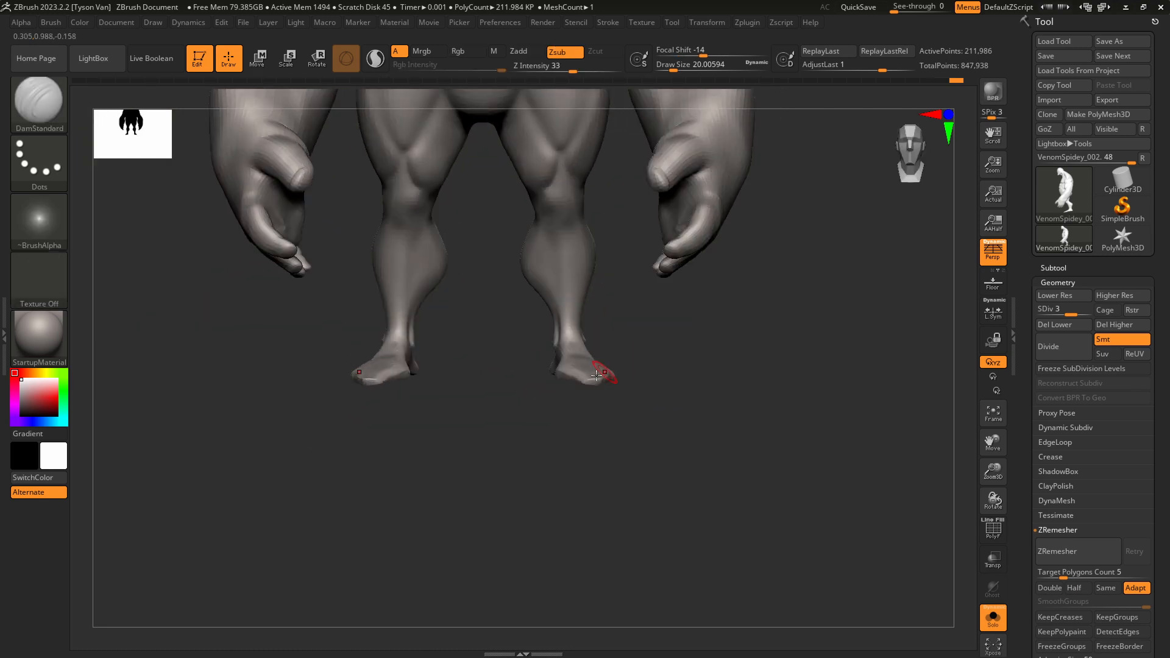
{"action": "key", "text": "s"}
{"action": "left_click_drag", "start_coordinate": [573, 373], "coordinate": [593, 374]}
{"action": "left_click_drag", "start_coordinate": [590, 375], "coordinate": [598, 378], "text": "shift"}
Carve the kneecap and the folds below it with DamStandard at draw size about 33, undoing one stroke.
{"action": "mouse_move", "coordinate": [597, 378]}
{"action": "right_mouse_down", "text": "alt"}
{"action": "mouse_move", "coordinate": [583, 382]}
{"action": "mouse_move", "coordinate": [600, 360]}
{"action": "right_mouse_up", "text": "alt"}
{"action": "right_click_drag", "start_coordinate": [600, 360], "coordinate": [605, 463], "text": "alt"}
{"action": "right_click_drag", "start_coordinate": [576, 361], "coordinate": [590, 420], "text": "alt"}
{"action": "key", "text": "s"}
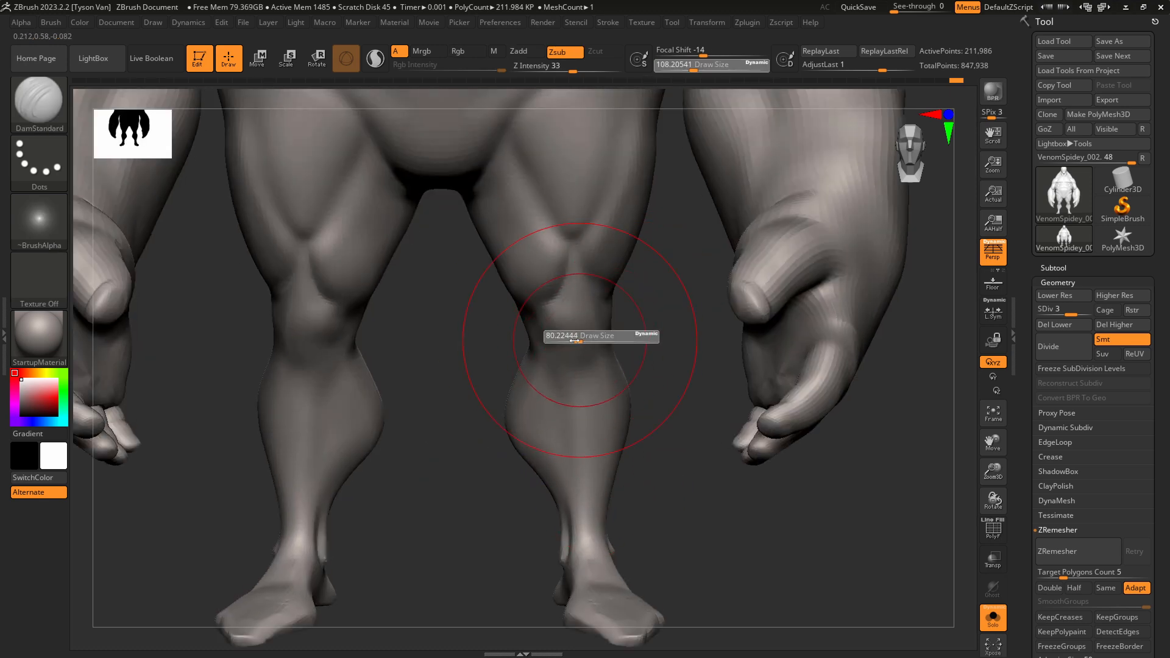
{"action": "mouse_move", "coordinate": [579, 339]}
{"action": "left_mouse_down"}
{"action": "mouse_move", "coordinate": [563, 338]}
{"action": "mouse_move", "coordinate": [594, 337]}
{"action": "mouse_move", "coordinate": [592, 366]}
{"action": "mouse_move", "coordinate": [609, 347]}
{"action": "left_mouse_up"}
{"action": "key", "text": "ctrl+z"}
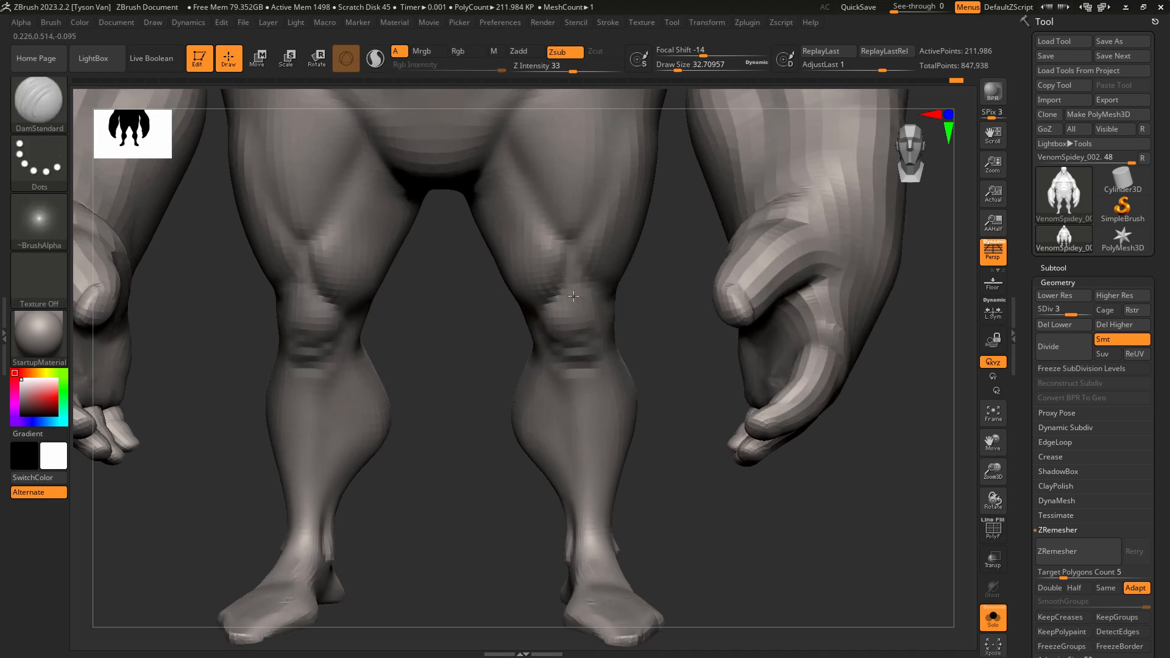
{"action": "mouse_move", "coordinate": [601, 307]}
{"action": "right_mouse_down"}
{"action": "mouse_move", "coordinate": [554, 353]}
{"action": "mouse_move", "coordinate": [609, 299]}
{"action": "right_mouse_up"}
{"action": "mouse_move", "coordinate": [609, 300]}
{"action": "left_mouse_down"}
{"action": "mouse_move", "coordinate": [605, 341]}
{"action": "mouse_move", "coordinate": [626, 329]}
{"action": "mouse_move", "coordinate": [622, 341]}
{"action": "left_mouse_up"}
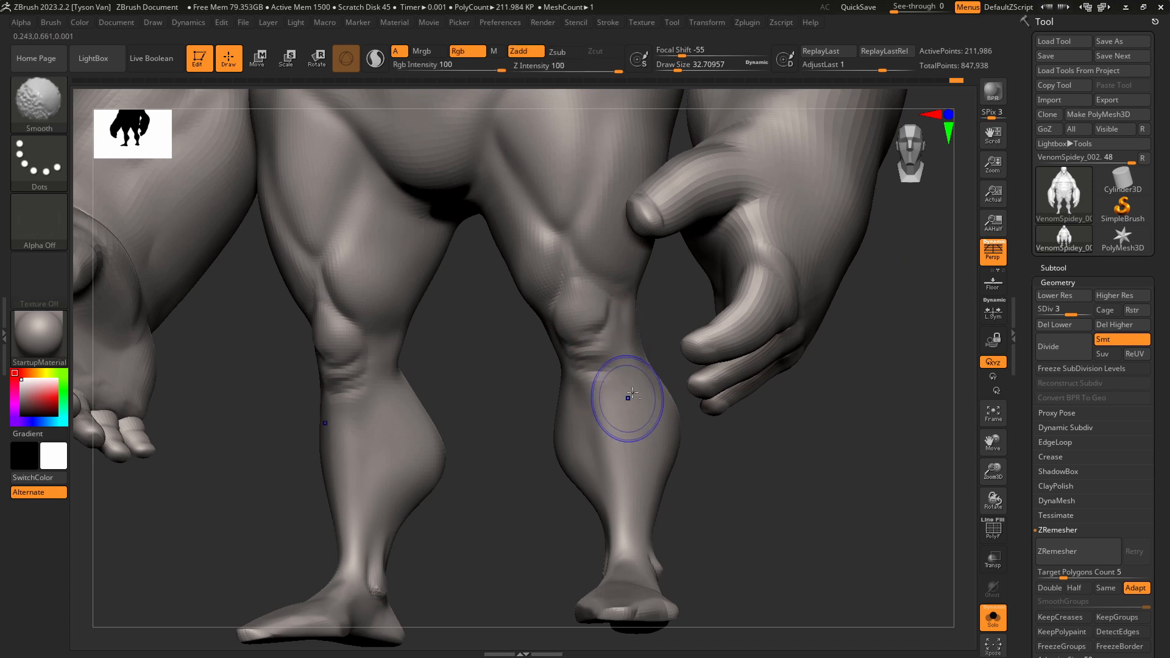
Adjust the contour of the knee with SnakeHook, using draw sizes of about 54 and 31.
{"action": "mouse_move", "coordinate": [628, 400]}
{"action": "right_mouse_down", "text": "ctrl"}
{"action": "mouse_move", "coordinate": [477, 405]}
{"action": "mouse_move", "coordinate": [543, 401]}
{"action": "right_mouse_up", "text": "ctrl"}
{"action": "key", "text": "b"}
{"action": "key", "text": "s"}
{"action": "key", "text": "h"}
{"action": "key", "text": "s"}
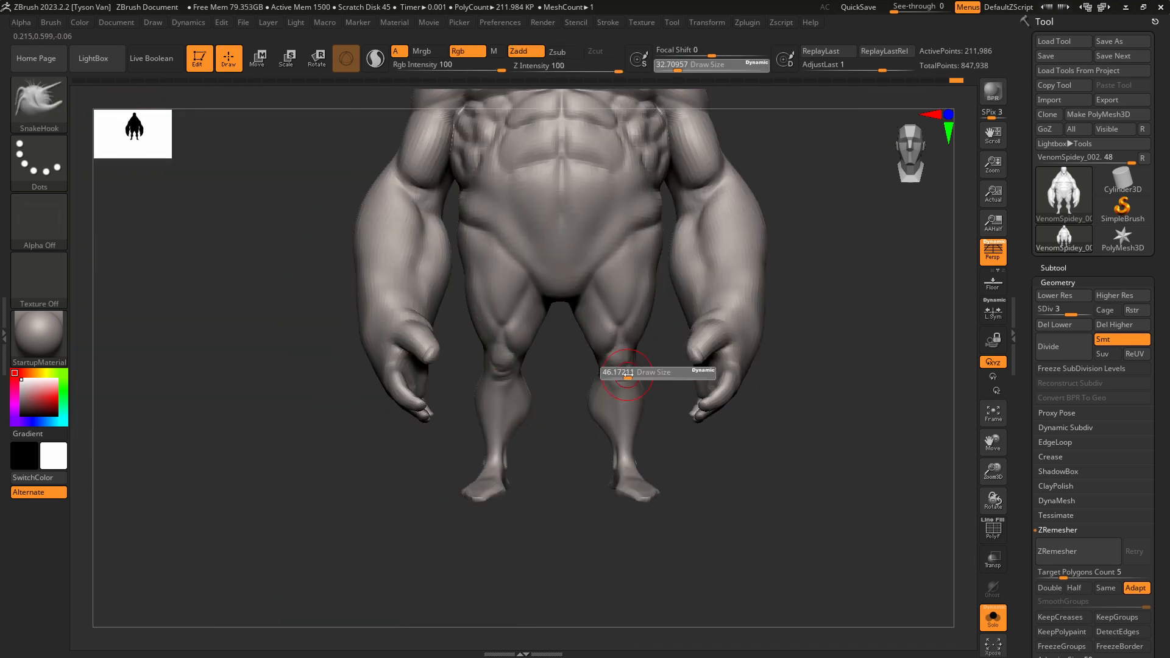
{"action": "left_click_drag", "start_coordinate": [623, 371], "coordinate": [611, 378]}
{"action": "key", "text": "s"}
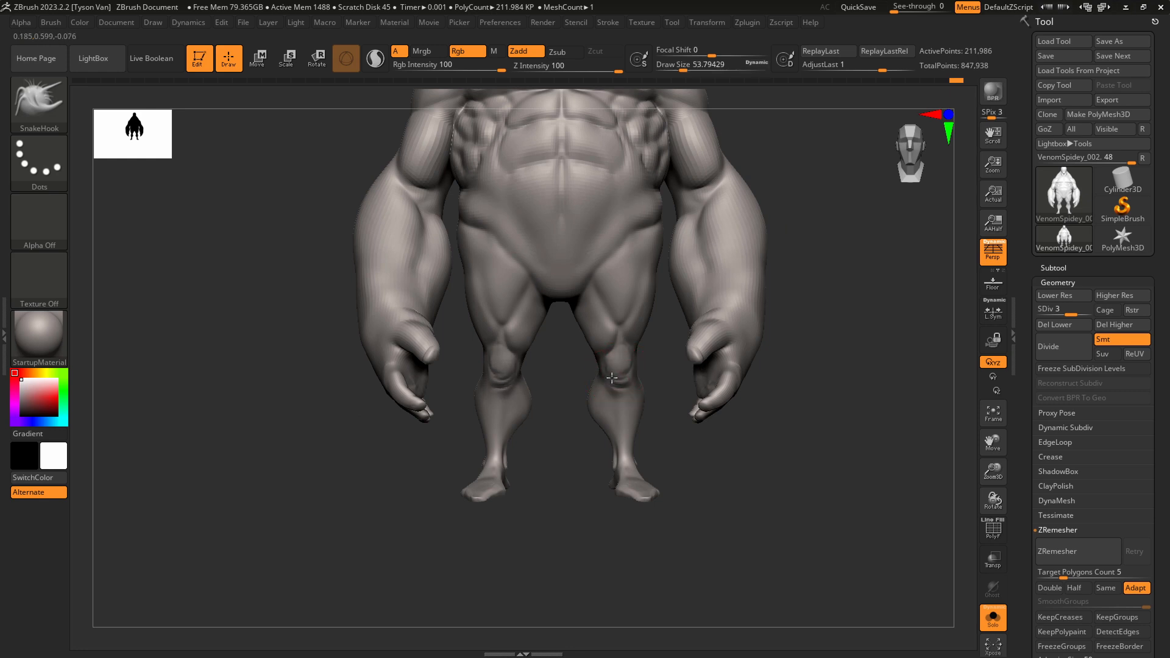
{"action": "mouse_move", "coordinate": [629, 368]}
{"action": "right_mouse_down"}
{"action": "mouse_move", "coordinate": [638, 370]}
{"action": "mouse_move", "coordinate": [627, 375]}
{"action": "right_mouse_up"}
{"action": "key", "text": "s"}
{"action": "left_click_drag", "start_coordinate": [628, 376], "coordinate": [621, 378]}
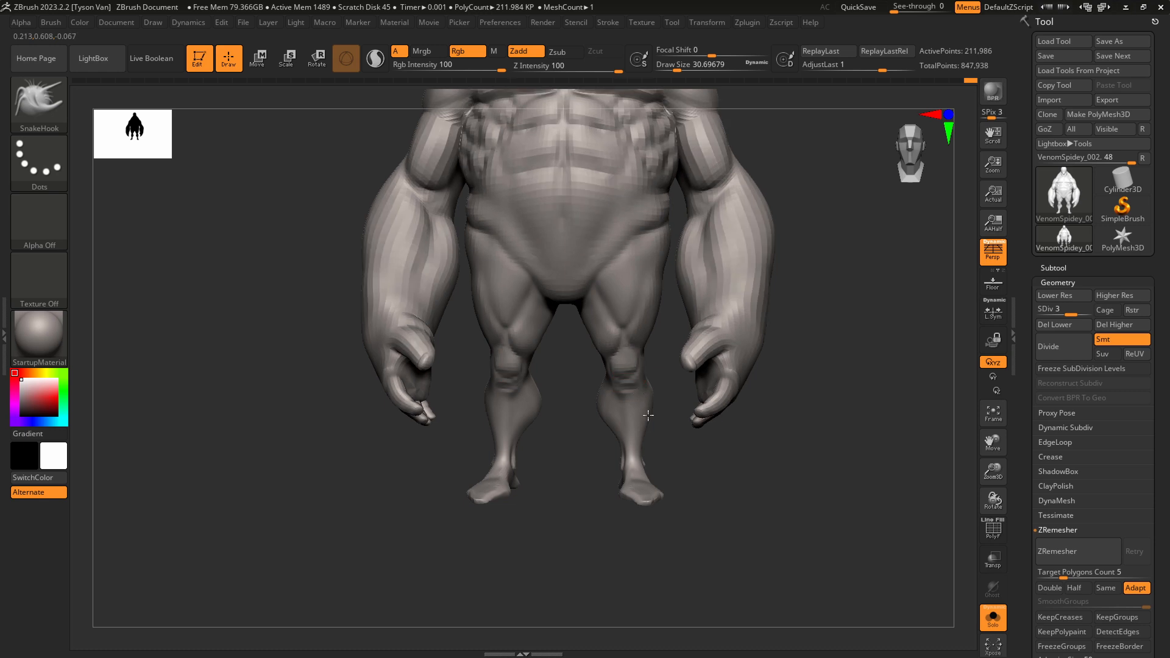
Push the inner calf outward with SnakeHook at draw size about 49 and raise the outer calf at draw size about 56.
{"action": "right_click_drag", "start_coordinate": [627, 376], "coordinate": [634, 407], "text": "ctrl"}
{"action": "key", "text": "shift"}
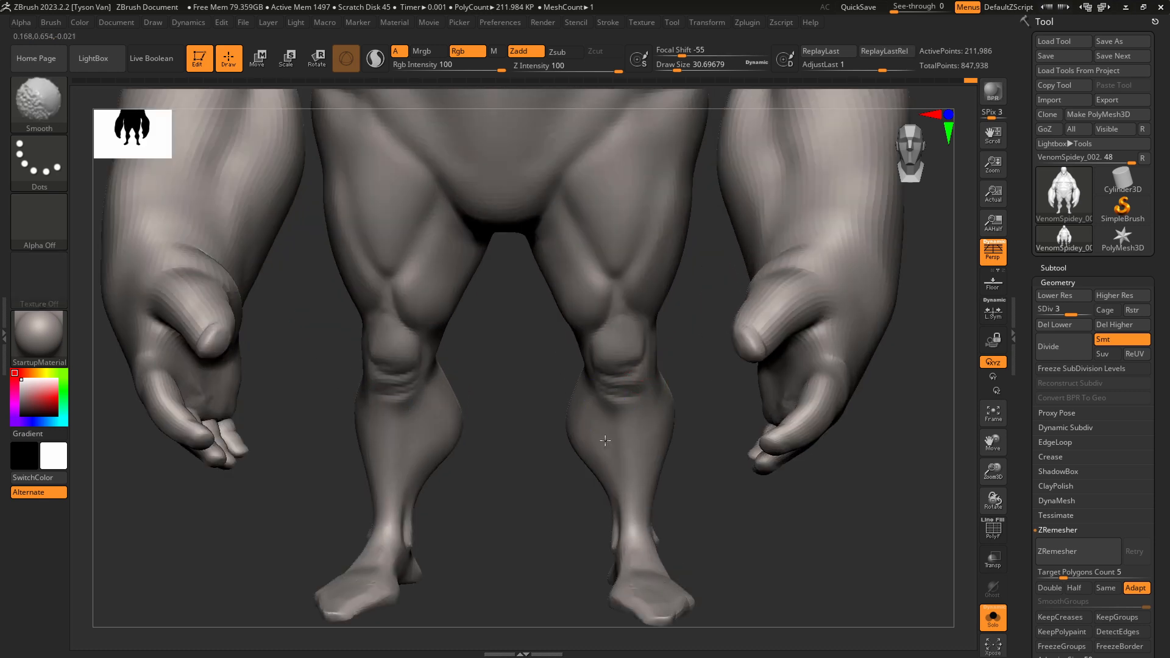
{"action": "key", "text": "s"}
{"action": "left_click", "coordinate": [582, 443]}
{"action": "left_click_drag", "start_coordinate": [572, 433], "coordinate": [568, 431]}
{"action": "key", "text": "s"}
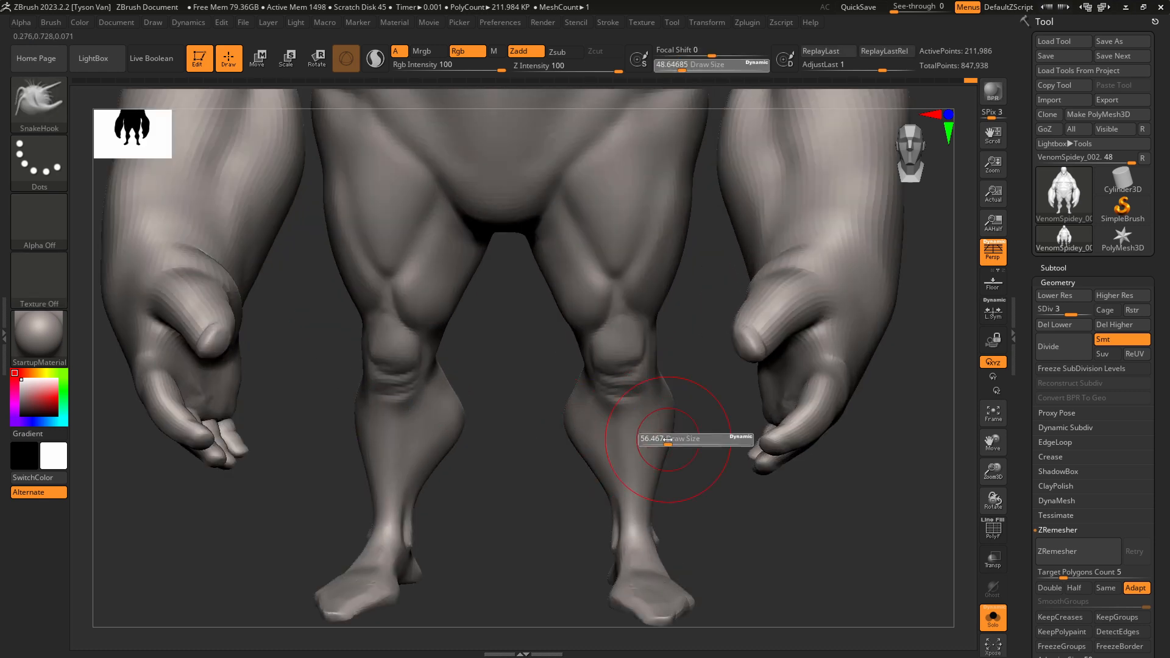
{"action": "left_click", "coordinate": [659, 439]}
{"action": "left_click_drag", "start_coordinate": [673, 429], "coordinate": [673, 399]}
{"action": "right_click_drag", "start_coordinate": [603, 420], "coordinate": [607, 432]}
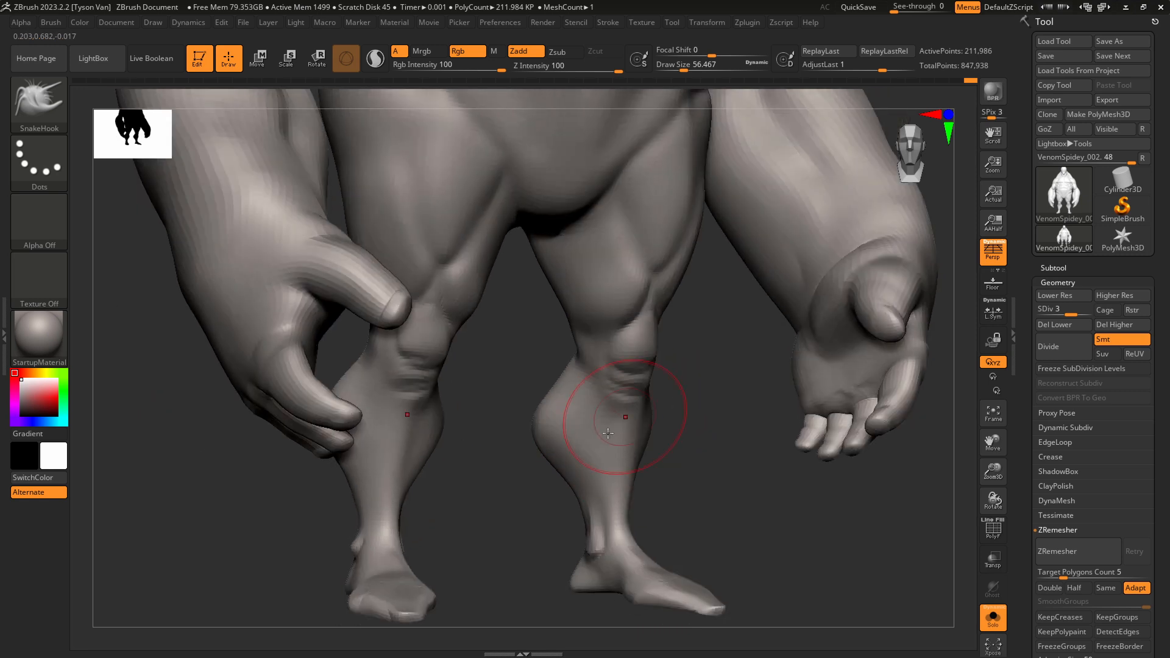
Reshape the outer hip contour with Move Topological at draw size about 74, undoing three changes before reworking it.
{"action": "right_click_drag", "start_coordinate": [527, 414], "coordinate": [594, 440], "text": "ctrl"}
{"action": "right_click_drag", "start_coordinate": [619, 394], "coordinate": [635, 376], "text": "ctrl"}
{"action": "key", "text": "bracketright"}
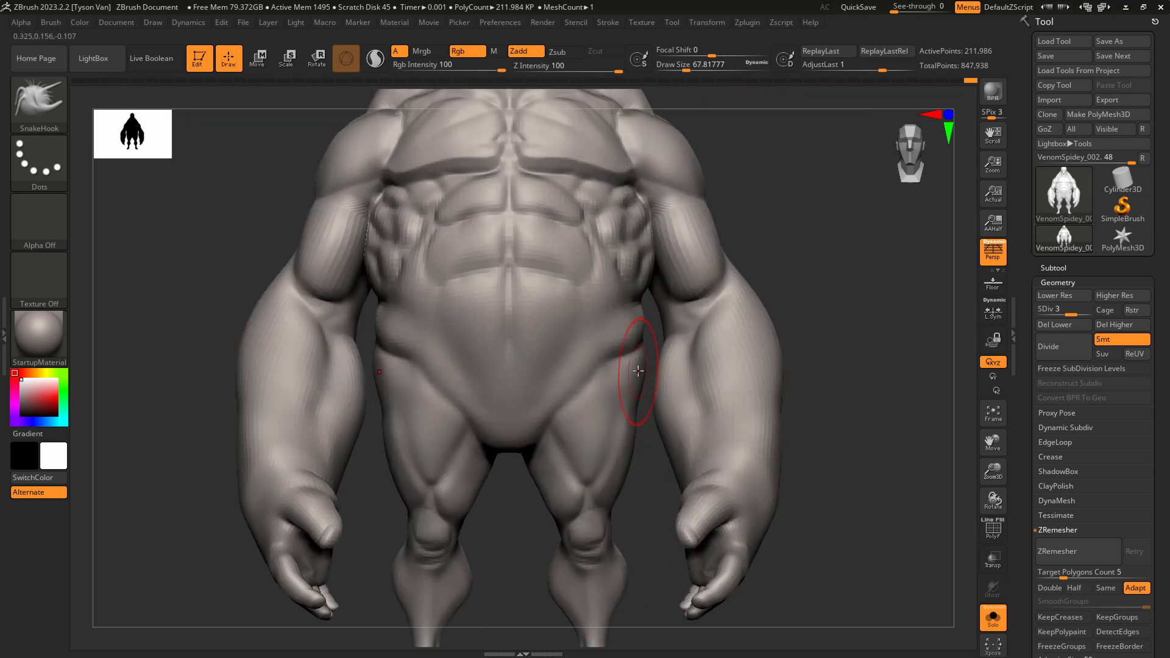
{"action": "left_click", "coordinate": [66, 112]}
{"action": "left_click", "coordinate": [459, 114]}
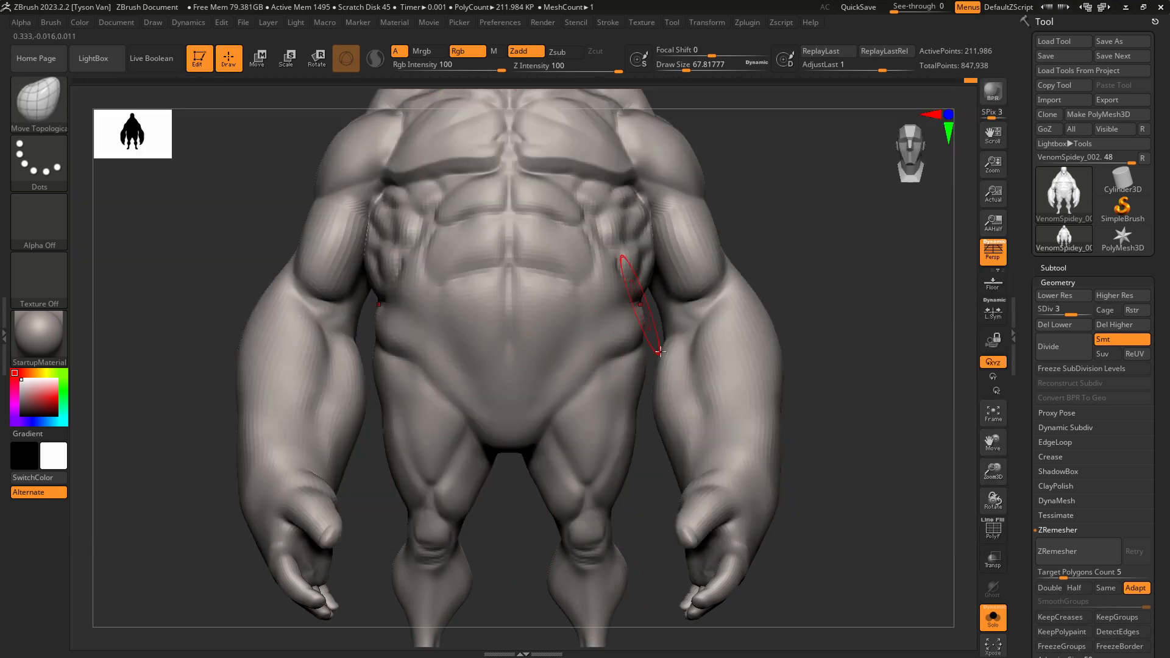
{"action": "key", "text": "s"}
{"action": "mouse_move", "coordinate": [662, 380]}
{"action": "left_mouse_down"}
{"action": "mouse_move", "coordinate": [674, 377]}
{"action": "mouse_move", "coordinate": [627, 371]}
{"action": "left_mouse_up"}
{"action": "key", "text": "s"}
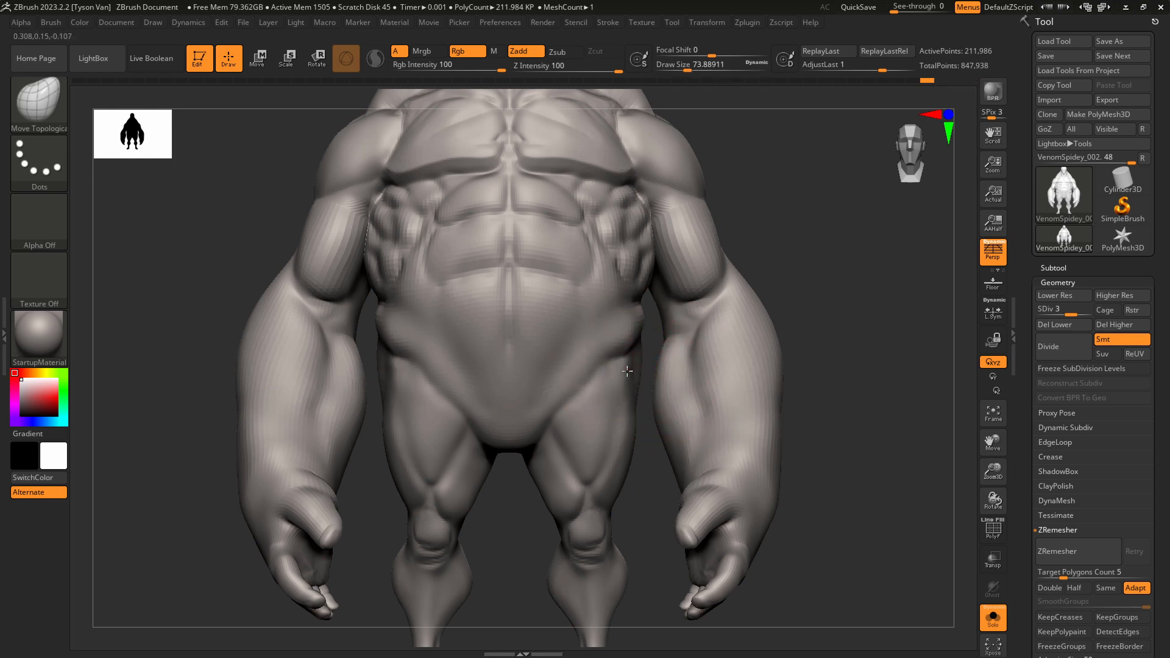
{"action": "right_click_drag", "start_coordinate": [626, 370], "coordinate": [651, 356]}
{"action": "key", "text": "ctrl+z"}
{"action": "key", "text": "ctrl+z"}
{"action": "key", "text": "ctrl+z"}
{"action": "mouse_move", "coordinate": [658, 357]}
{"action": "left_mouse_down"}
{"action": "mouse_move", "coordinate": [641, 355]}
{"action": "mouse_move", "coordinate": [644, 376]}
{"action": "left_mouse_up"}
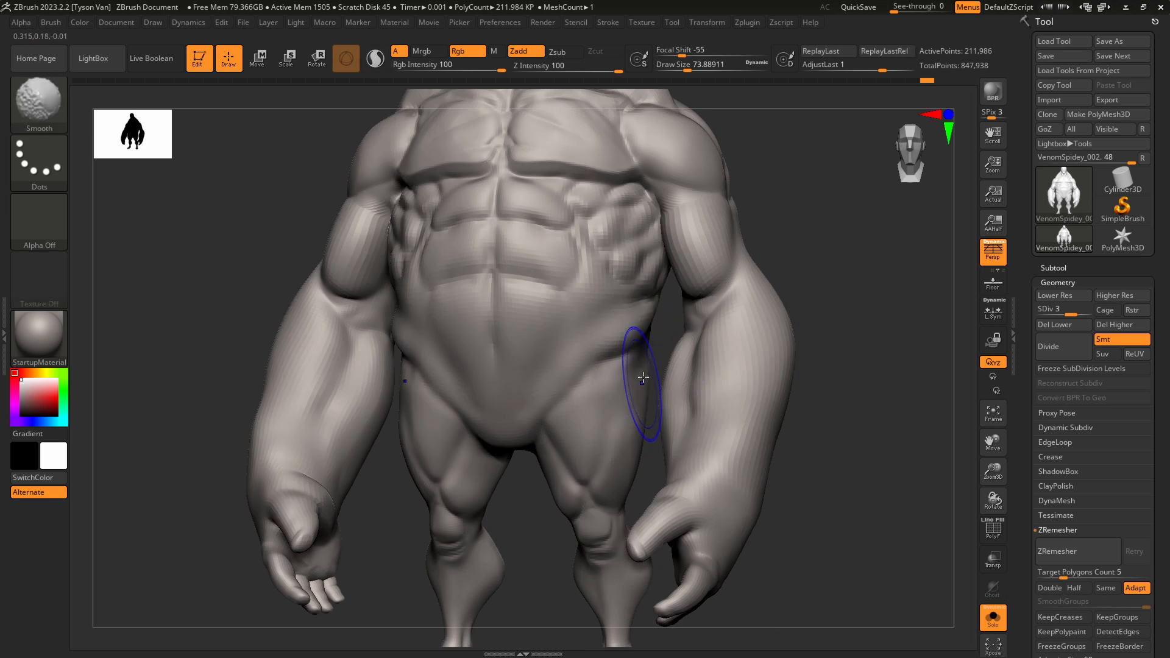
Pull the lower edge of the buttocks down with Move Topological at draw size about 65.
{"action": "right_click_drag", "start_coordinate": [643, 377], "coordinate": [717, 381]}
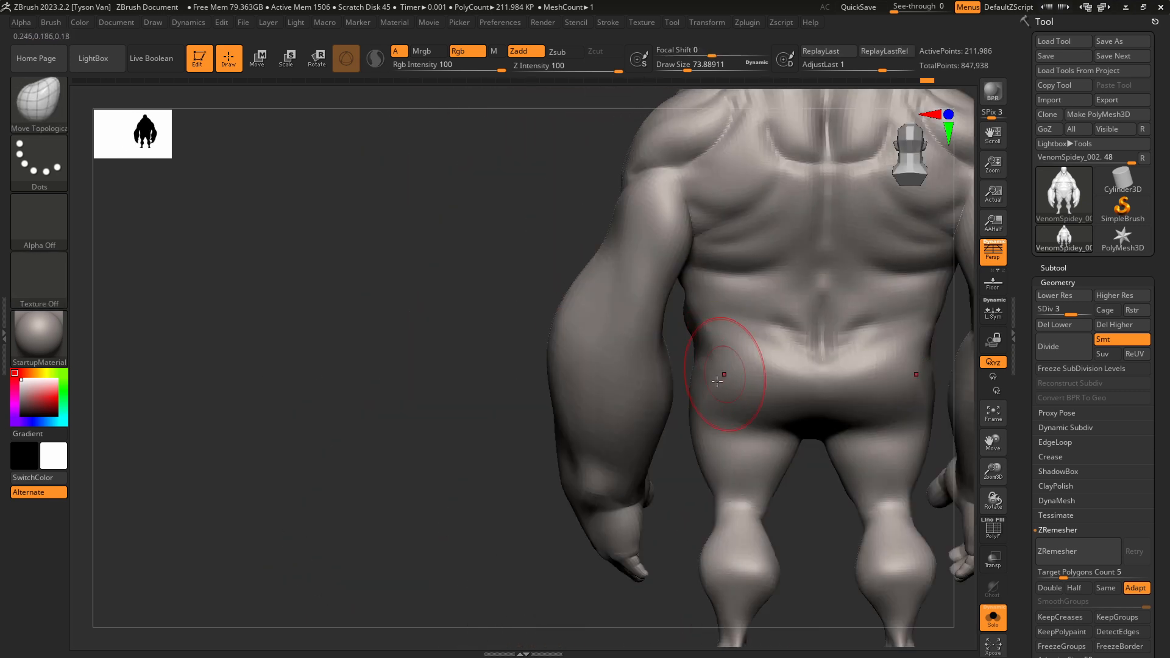
{"action": "key", "text": "bracketleft"}
{"action": "left_click_drag", "start_coordinate": [776, 382], "coordinate": [761, 413]}
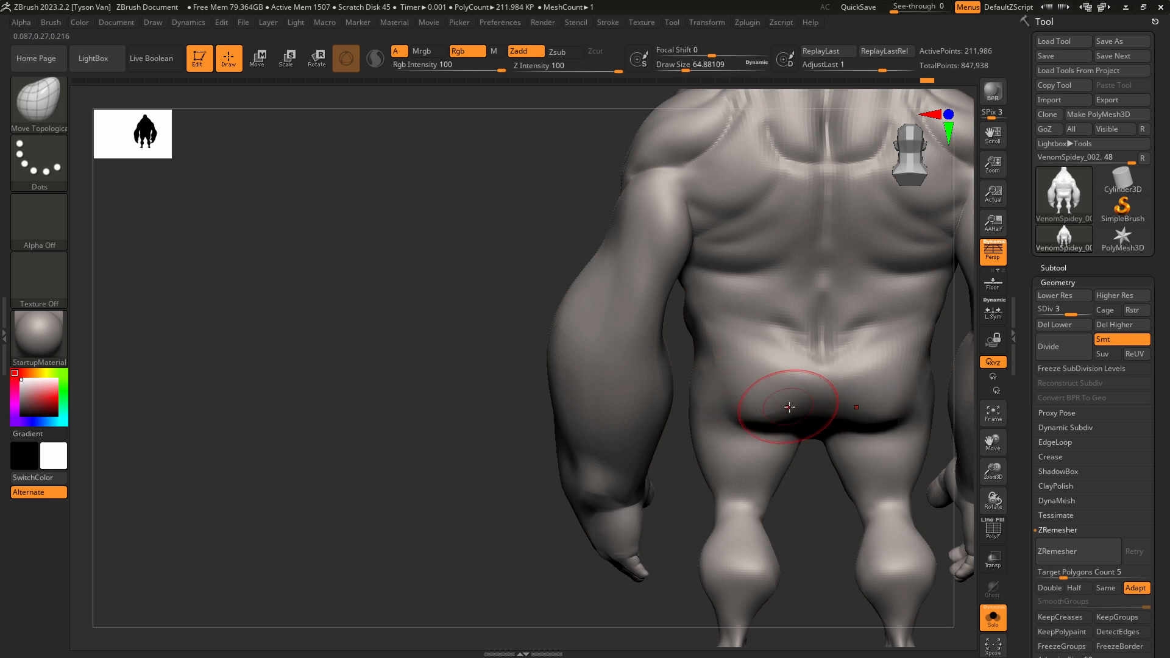
Carve the cleft and outer edges of the buttocks with DamStandard and smooth the sides toward the hips.
{"action": "key", "text": "b"}
{"action": "key", "text": "d"}
{"action": "key", "text": "s"}
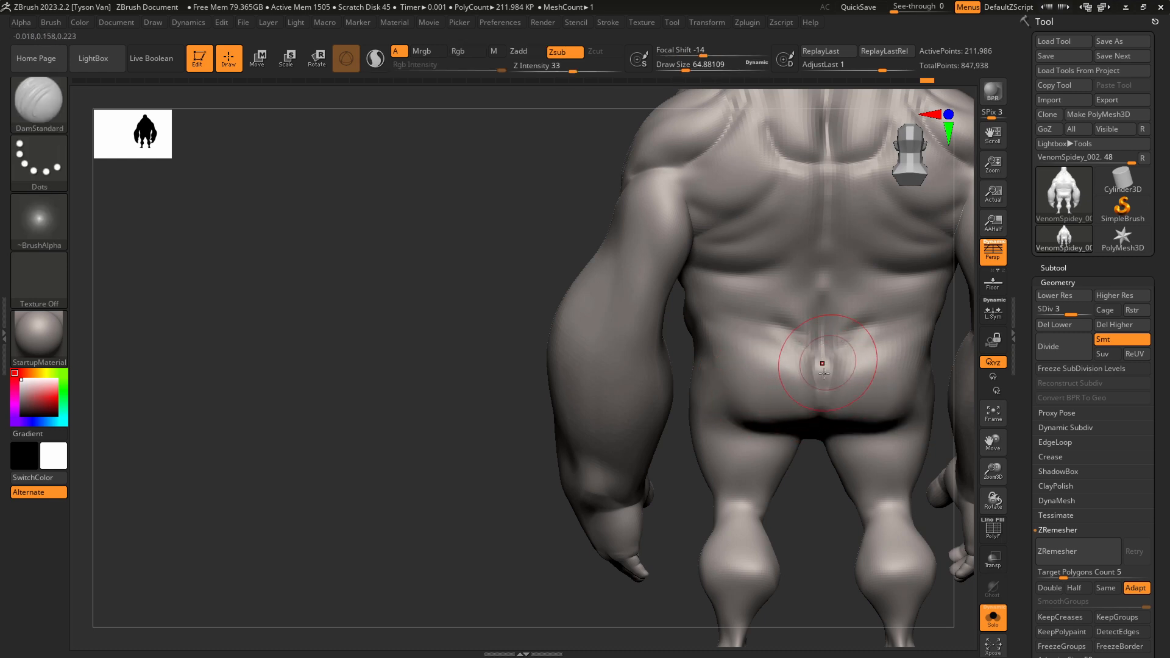
{"action": "key", "text": "shift"}
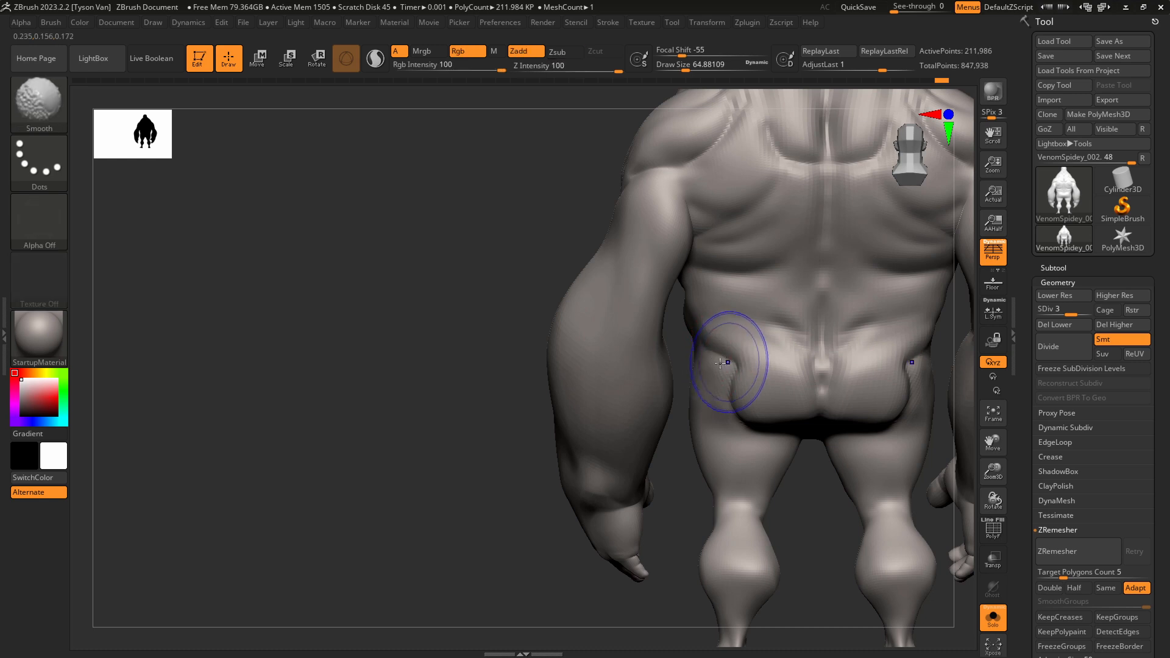
{"action": "left_click_drag", "start_coordinate": [720, 364], "coordinate": [734, 379], "text": "shift"}
Carve the hamstring forms on the backs of the thighs with DamStandard and smooth the outer buttock.
{"action": "right_click_drag", "start_coordinate": [807, 385], "coordinate": [704, 392], "text": "alt"}
{"action": "left_click_drag", "start_coordinate": [634, 379], "coordinate": [644, 416]}
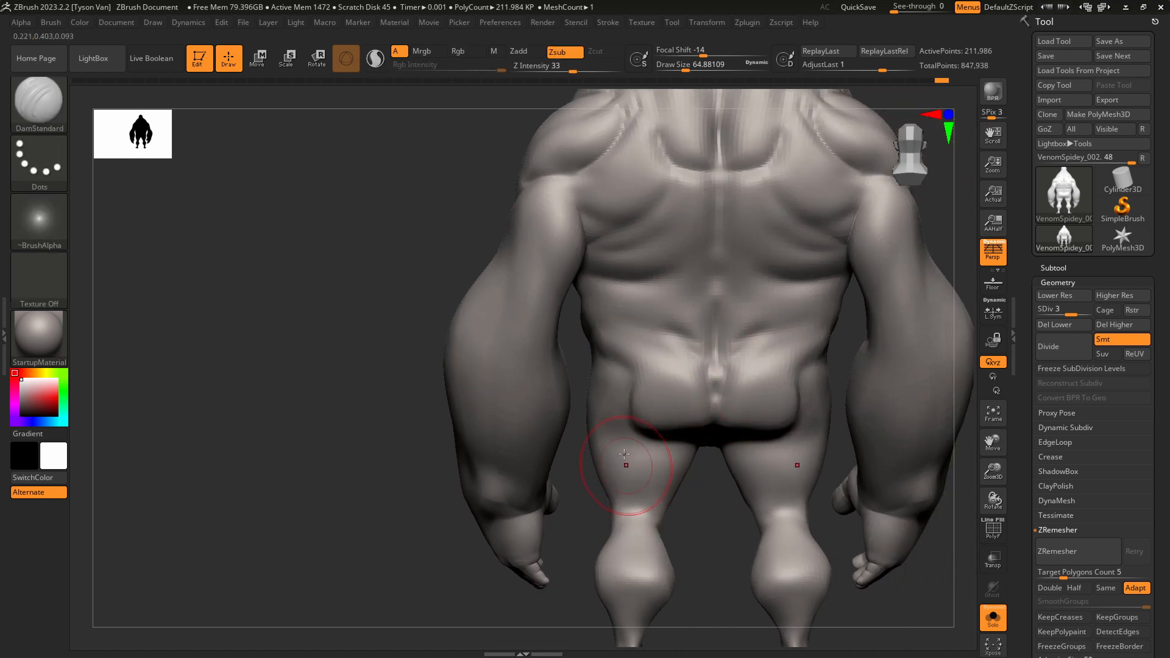
{"action": "left_click_drag", "start_coordinate": [631, 450], "coordinate": [639, 490]}
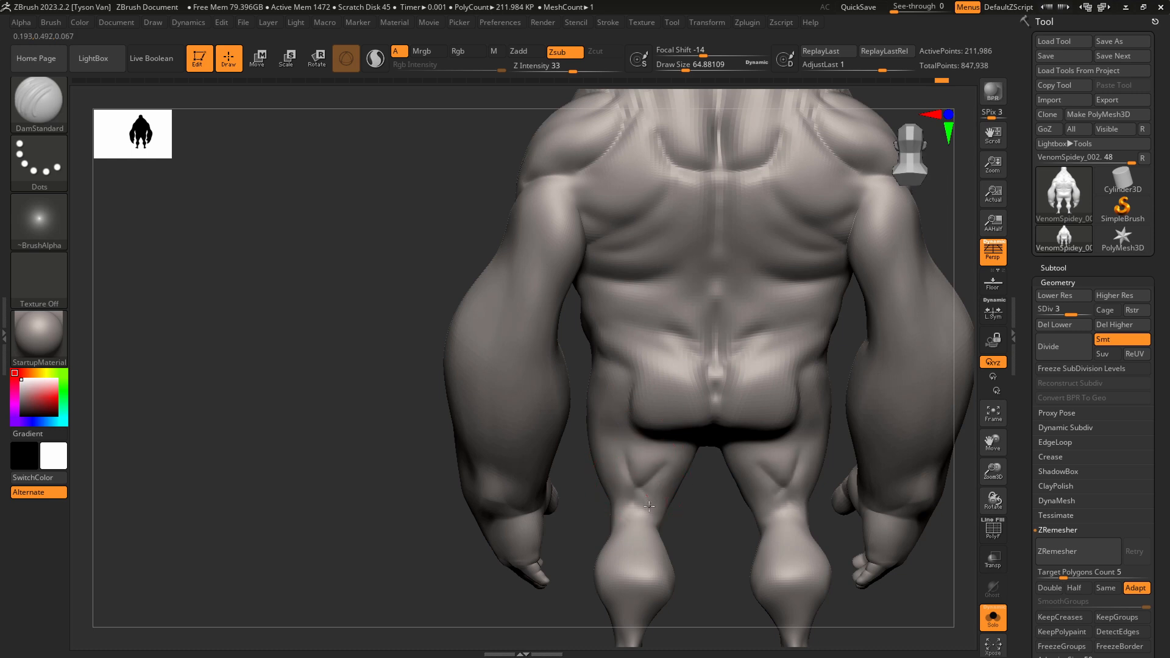
{"action": "right_click_drag", "start_coordinate": [648, 477], "coordinate": [668, 478]}
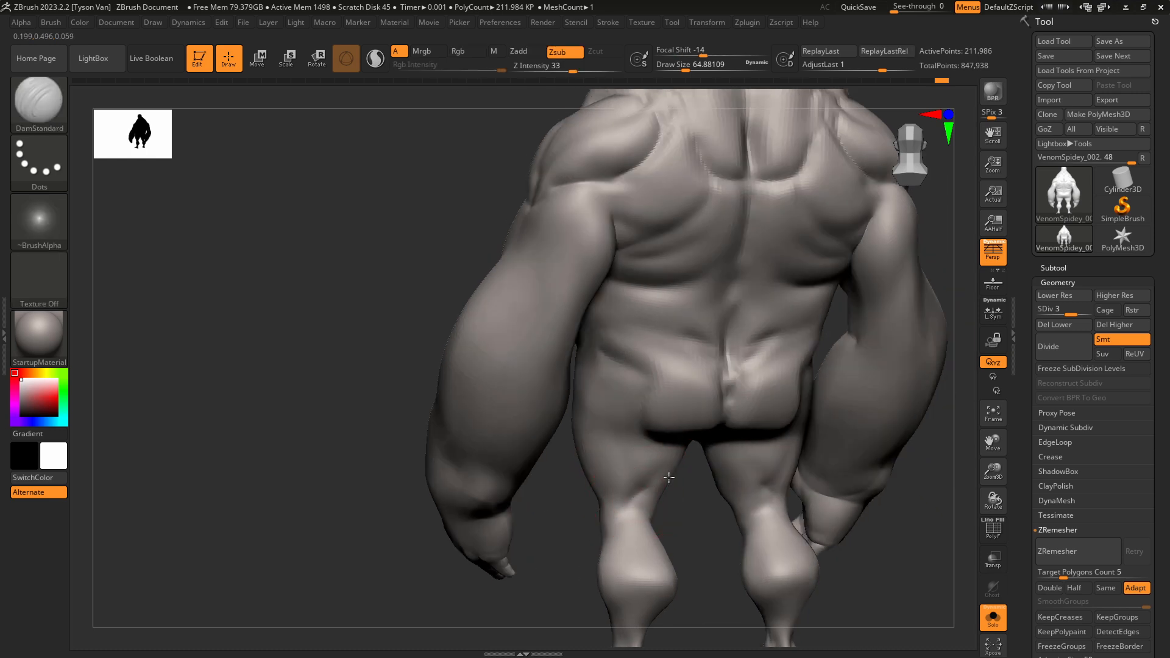
{"action": "mouse_move", "coordinate": [645, 512]}
{"action": "left_mouse_down"}
{"action": "mouse_move", "coordinate": [622, 517]}
{"action": "mouse_move", "coordinate": [637, 532]}
{"action": "mouse_move", "coordinate": [653, 494]}
{"action": "left_mouse_up"}
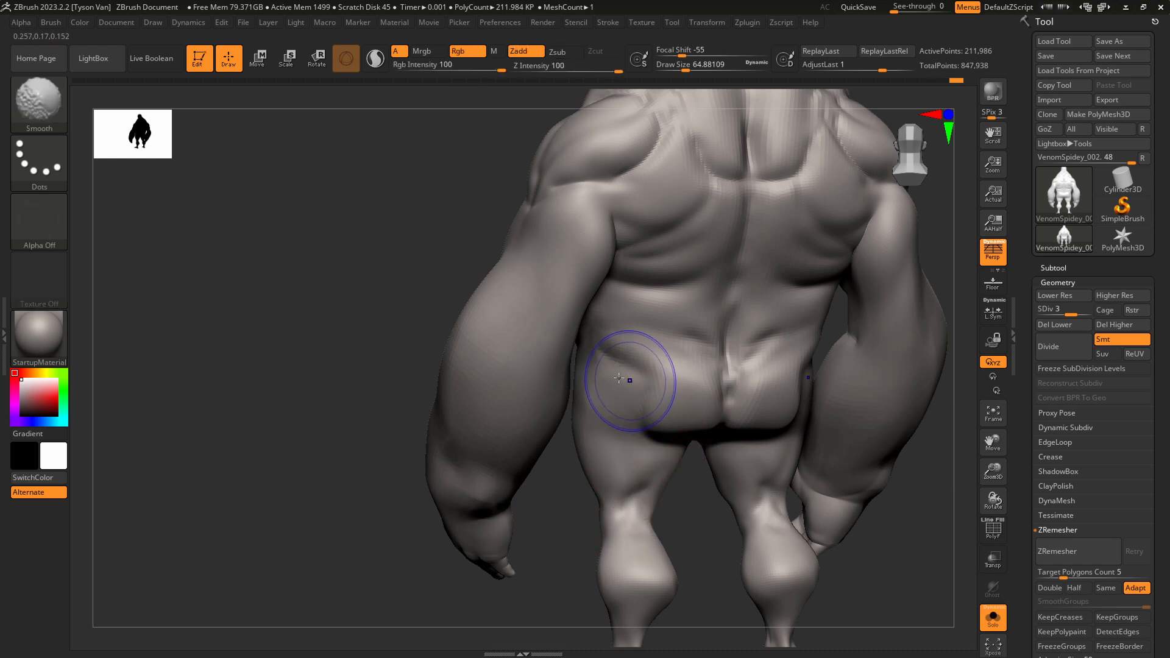
{"action": "mouse_move", "coordinate": [630, 381]}
{"action": "left_mouse_down", "text": "shift"}
{"action": "mouse_move", "coordinate": [623, 409]}
{"action": "mouse_move", "coordinate": [640, 418]}
{"action": "left_mouse_up", "text": "shift"}
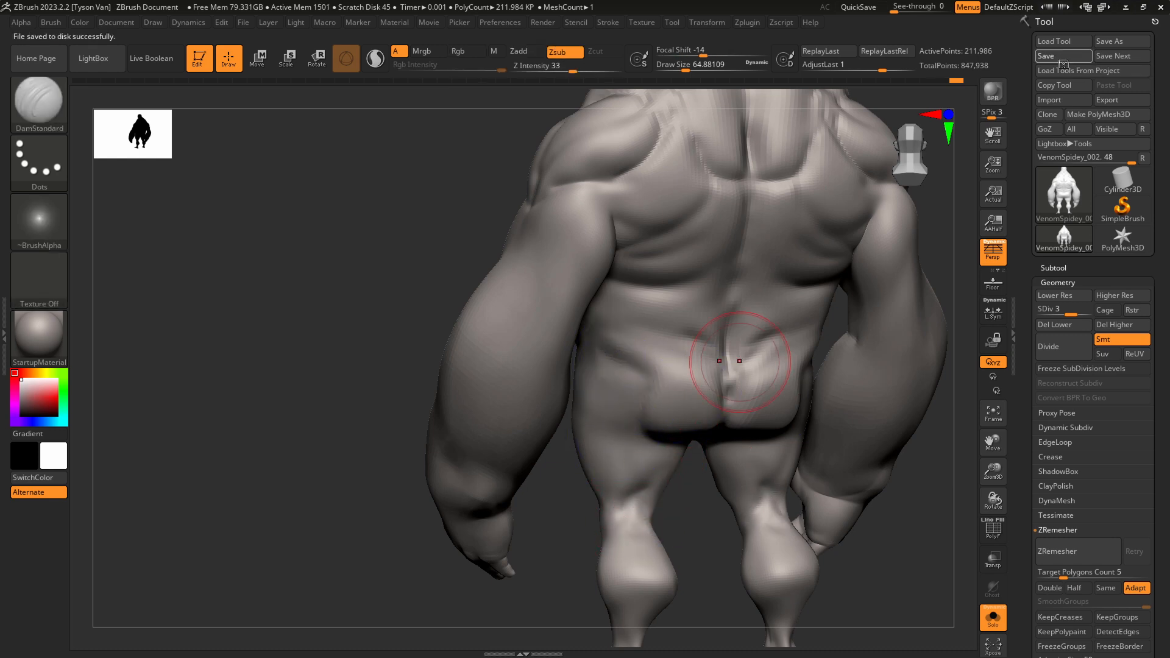
Smooth the inner edge of the shoulder blade and reshape the upper back contour with SnakeHook at draw size about 136.
{"action": "mouse_move", "coordinate": [742, 261]}
{"action": "right_mouse_down"}
{"action": "mouse_move", "coordinate": [744, 377]}
{"action": "mouse_move", "coordinate": [731, 288]}
{"action": "right_mouse_up"}
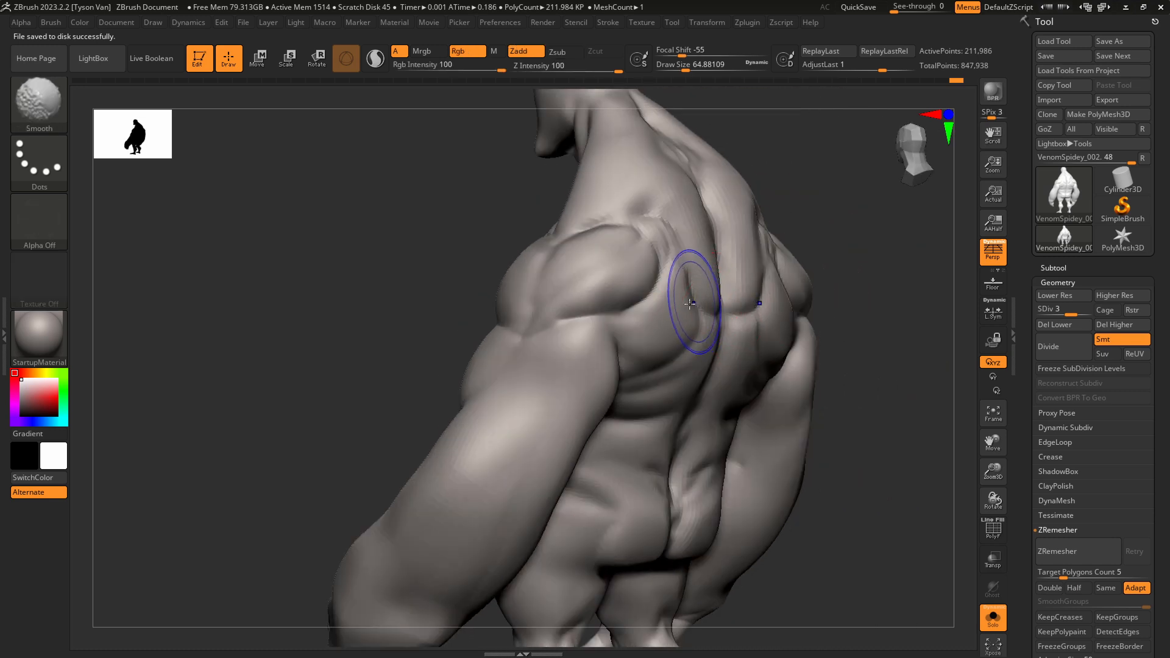
{"action": "left_click_drag", "start_coordinate": [689, 304], "coordinate": [693, 284], "text": "shift"}
{"action": "key", "text": "b"}
{"action": "key", "text": "s"}
{"action": "key", "text": "h"}
{"action": "right_click_drag", "start_coordinate": [685, 279], "coordinate": [714, 282]}
{"action": "key", "text": "s"}
{"action": "left_click_drag", "start_coordinate": [711, 283], "coordinate": [725, 284]}
{"action": "left_click_drag", "start_coordinate": [714, 207], "coordinate": [719, 259]}
{"action": "right_click_drag", "start_coordinate": [676, 232], "coordinate": [703, 220]}
{"action": "left_click_drag", "start_coordinate": [703, 220], "coordinate": [707, 212]}
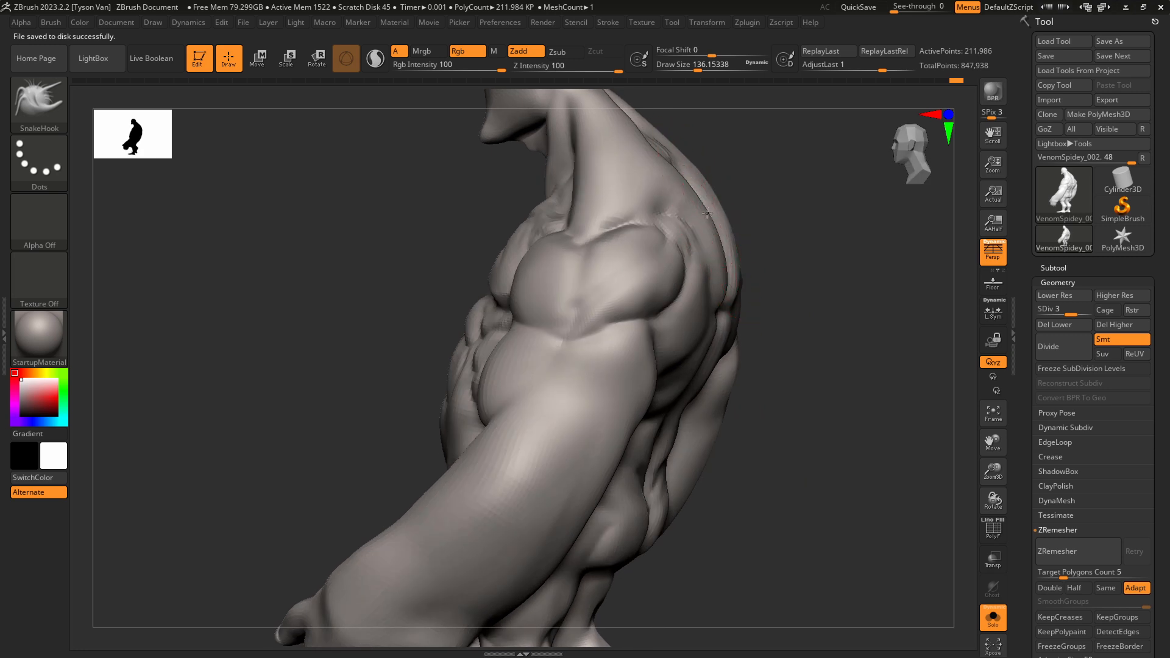
{"action": "right_click_drag", "start_coordinate": [708, 353], "coordinate": [661, 364]}
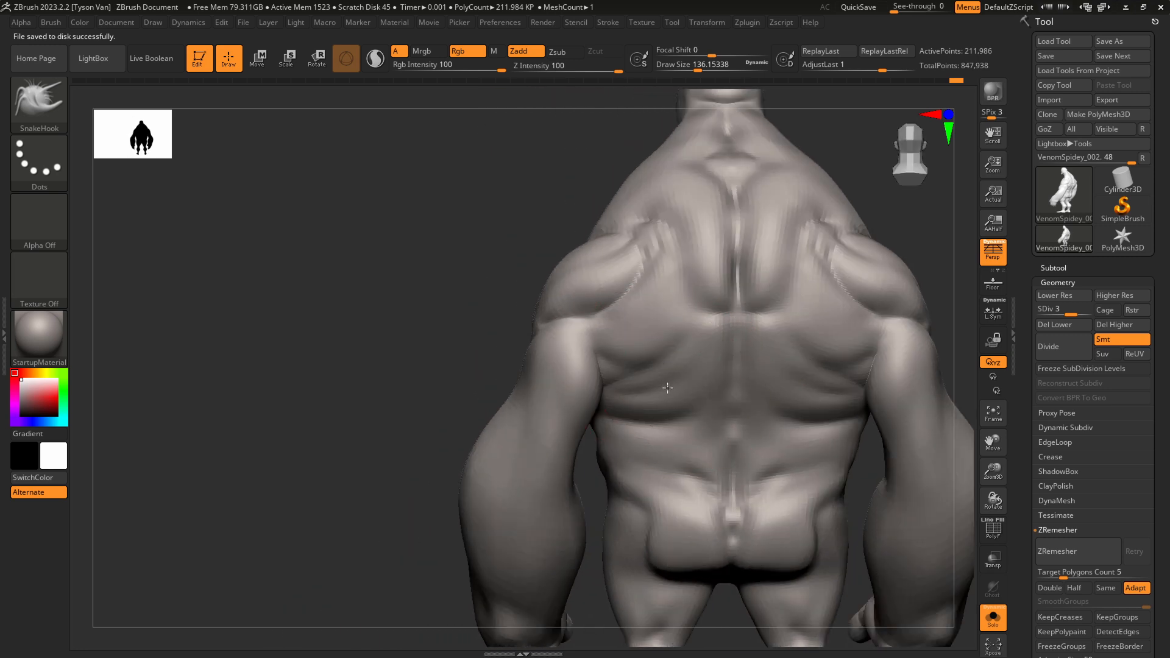
{"action": "left_click_drag", "start_coordinate": [661, 365], "coordinate": [655, 389]}
Deepen the folds along the lower edge of the lats with DamStandard at draw size about 101.
{"action": "key", "text": "s"}
{"action": "right_click_drag", "start_coordinate": [655, 388], "coordinate": [637, 408]}
{"action": "key", "text": "b"}
{"action": "key", "text": "d"}
{"action": "key", "text": "s"}
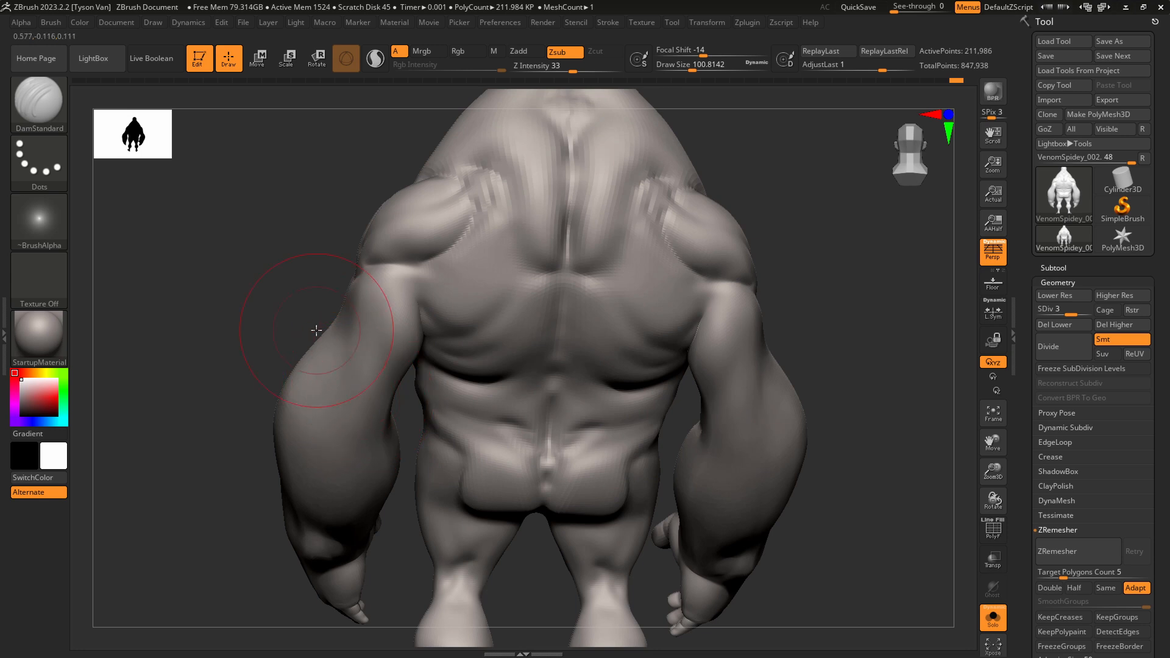
Build up the elbow with ClayBuildup and smooth the back of the upper arm at draw size about 44.
{"action": "left_click", "coordinate": [58, 101]}
{"action": "left_click", "coordinate": [193, 118]}
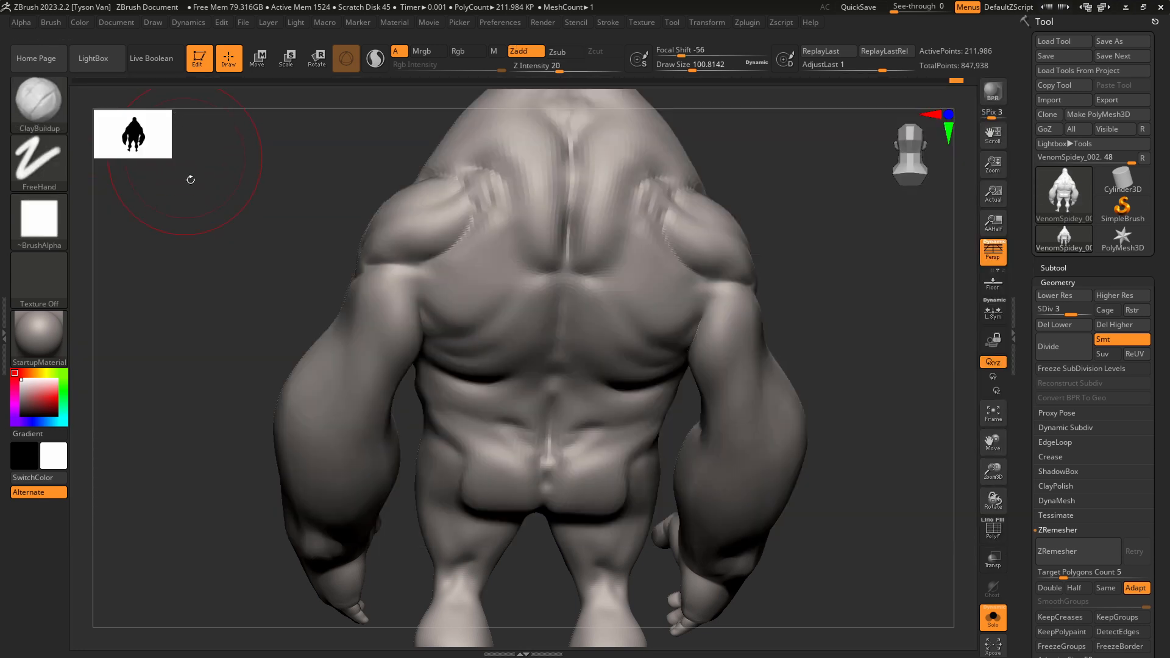
{"action": "key", "text": "s"}
{"action": "mouse_move", "coordinate": [351, 417]}
{"action": "left_mouse_down"}
{"action": "mouse_move", "coordinate": [329, 407]}
{"action": "mouse_move", "coordinate": [373, 417]}
{"action": "mouse_move", "coordinate": [344, 397]}
{"action": "left_mouse_up"}
{"action": "key", "text": "ctrl"}
{"action": "key", "text": "s"}
{"action": "mouse_move", "coordinate": [298, 399]}
{"action": "right_mouse_down"}
{"action": "mouse_move", "coordinate": [348, 396]}
{"action": "mouse_move", "coordinate": [337, 416]}
{"action": "right_mouse_up"}
{"action": "key", "text": "shift"}
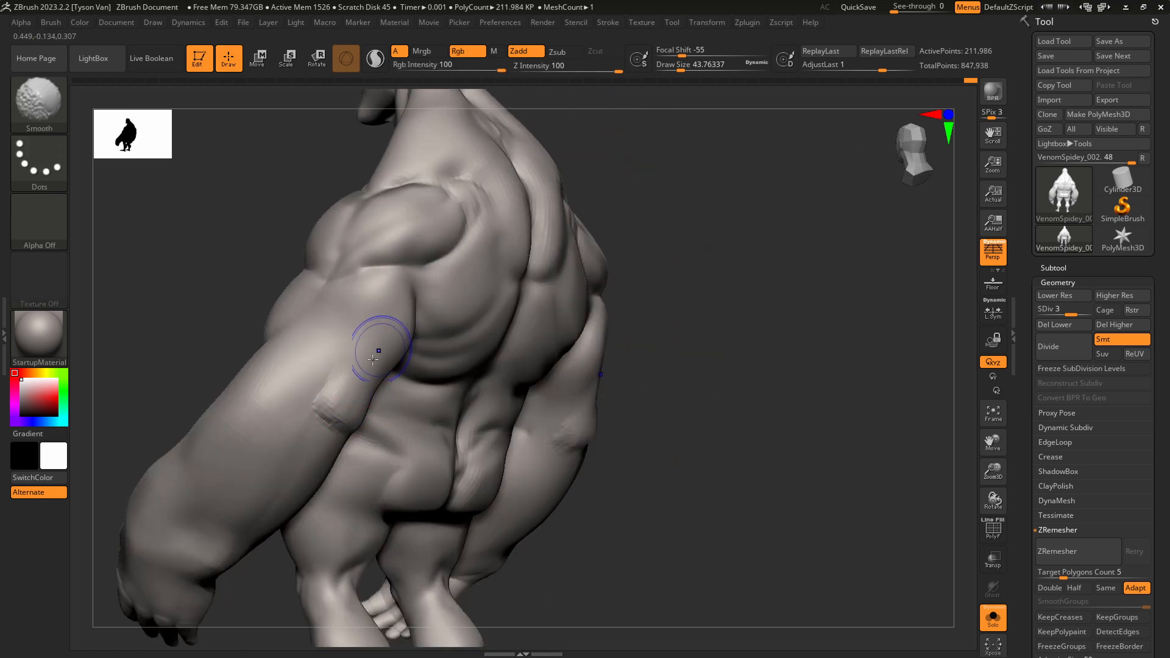
Carve the outer triceps separation down to the elbow with DamStandard at draw size about 56 and soften it.
{"action": "key", "text": "b"}
{"action": "key", "text": "d"}
{"action": "key", "text": "s"}
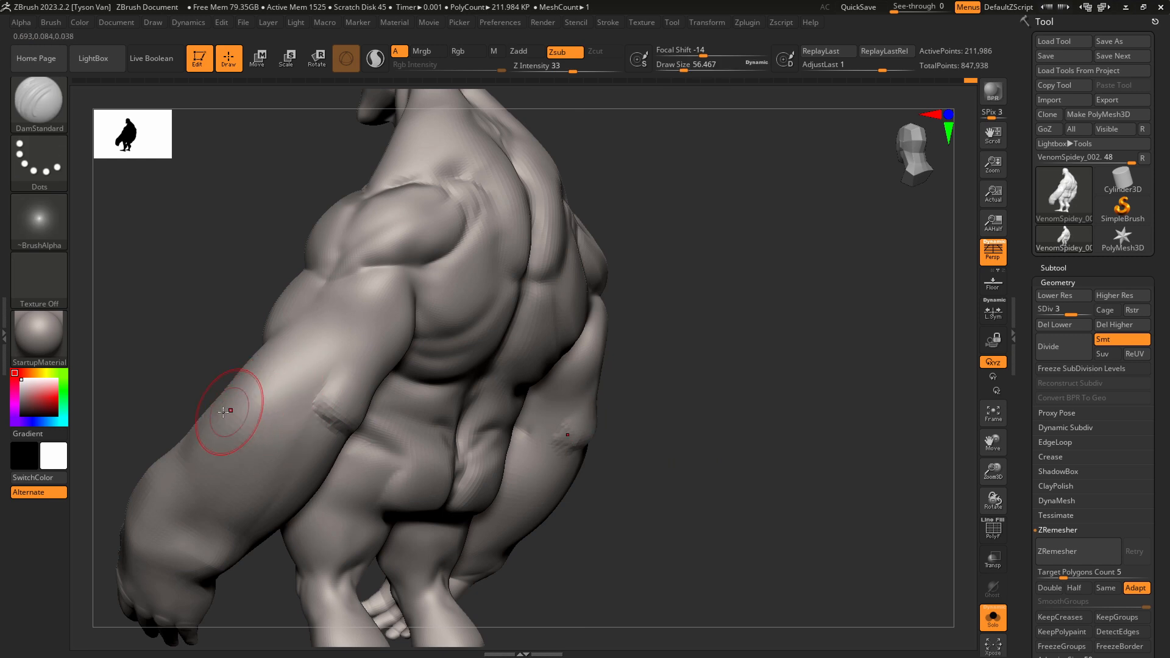
{"action": "key", "text": "shift"}
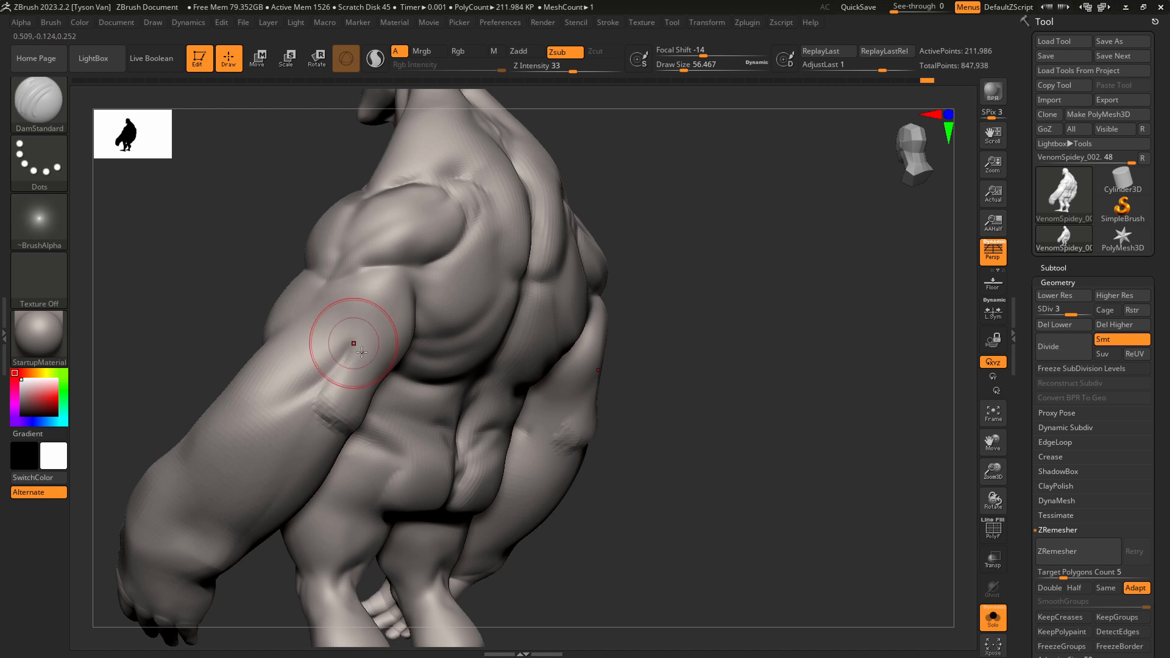
{"action": "right_click_drag", "start_coordinate": [353, 342], "coordinate": [324, 363]}
{"action": "left_click_drag", "start_coordinate": [320, 350], "coordinate": [308, 374]}
{"action": "left_click_drag", "start_coordinate": [330, 307], "coordinate": [316, 351]}
{"action": "right_click_drag", "start_coordinate": [332, 300], "coordinate": [335, 329]}
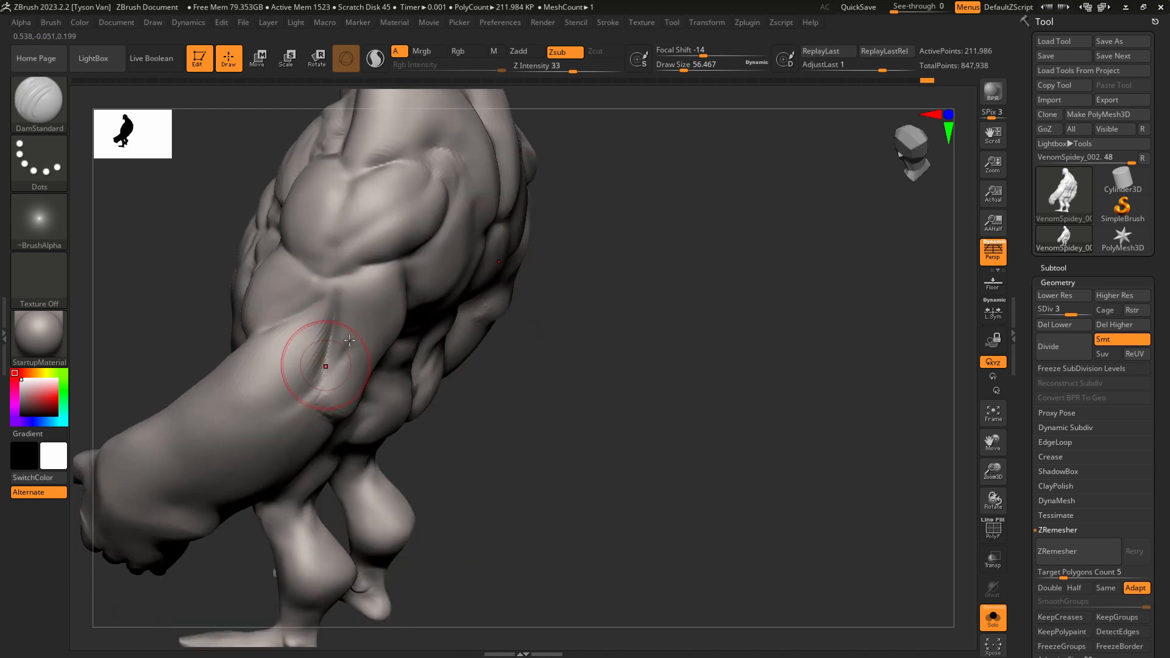
{"action": "key", "text": "shift"}
Define the triceps heads on the back of the upper arm with DamStandard and smooth the transitions.
{"action": "right_click_drag", "start_coordinate": [309, 373], "coordinate": [364, 359]}
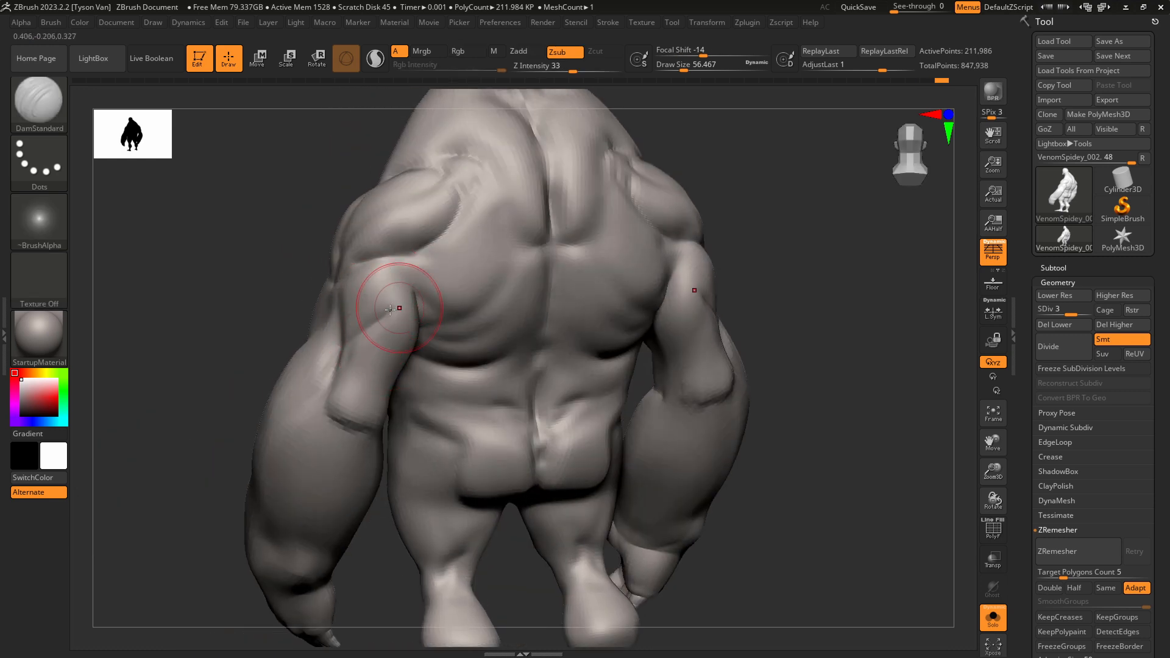
{"action": "key", "text": "shift"}
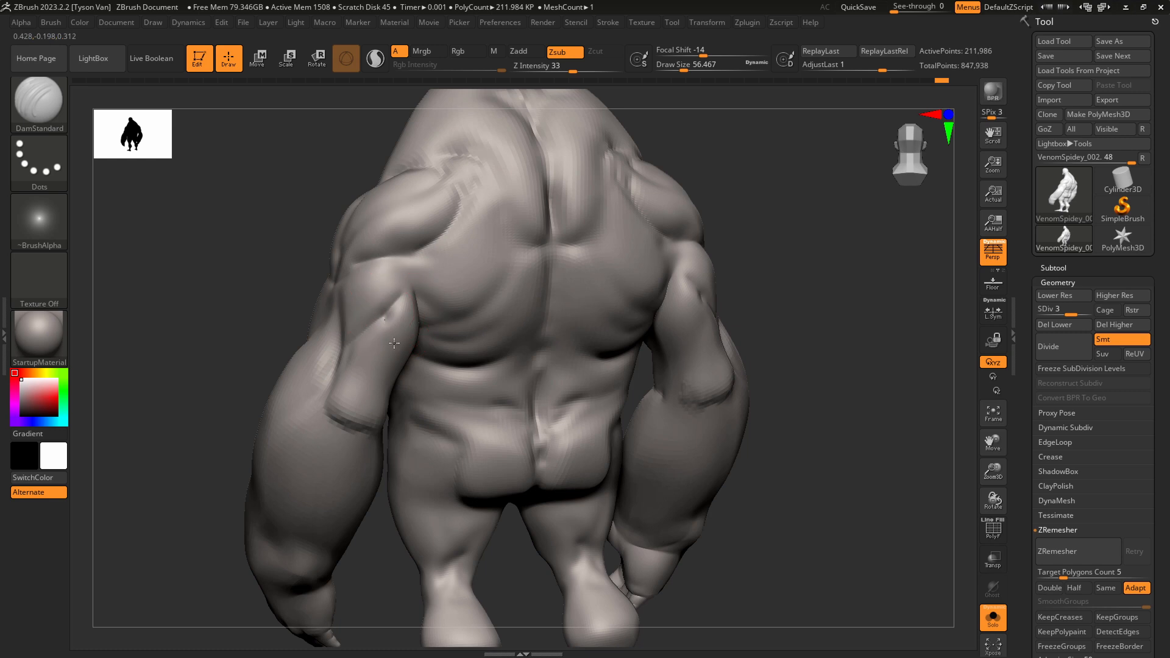
{"action": "right_click_drag", "start_coordinate": [397, 340], "coordinate": [410, 322], "text": "shift"}
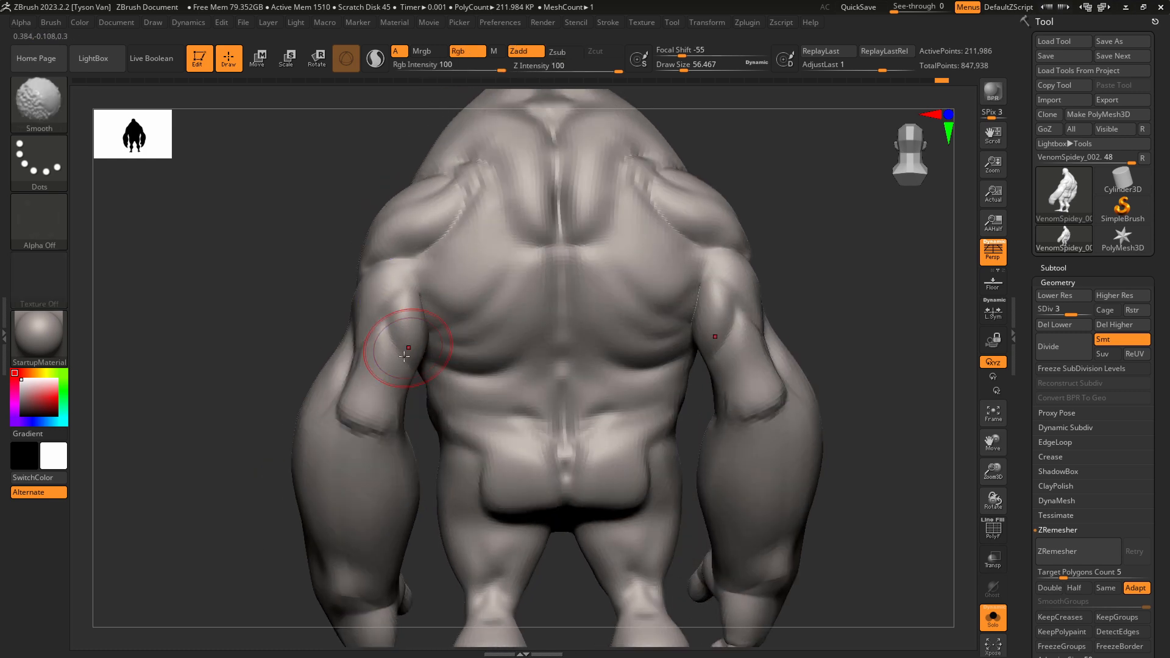
{"action": "key", "text": "shift"}
Reshape the outer contour of the upper arm with SnakeHook at draw size about 71.
{"action": "mouse_move", "coordinate": [400, 376]}
{"action": "right_mouse_down"}
{"action": "mouse_move", "coordinate": [377, 371]}
{"action": "mouse_move", "coordinate": [445, 365]}
{"action": "mouse_move", "coordinate": [361, 327]}
{"action": "right_mouse_up"}
{"action": "key", "text": "b"}
{"action": "key", "text": "s"}
{"action": "key", "text": "h"}
{"action": "key", "text": "s"}
{"action": "left_click_drag", "start_coordinate": [359, 327], "coordinate": [355, 332]}
{"action": "right_click_drag", "start_coordinate": [353, 326], "coordinate": [401, 295]}
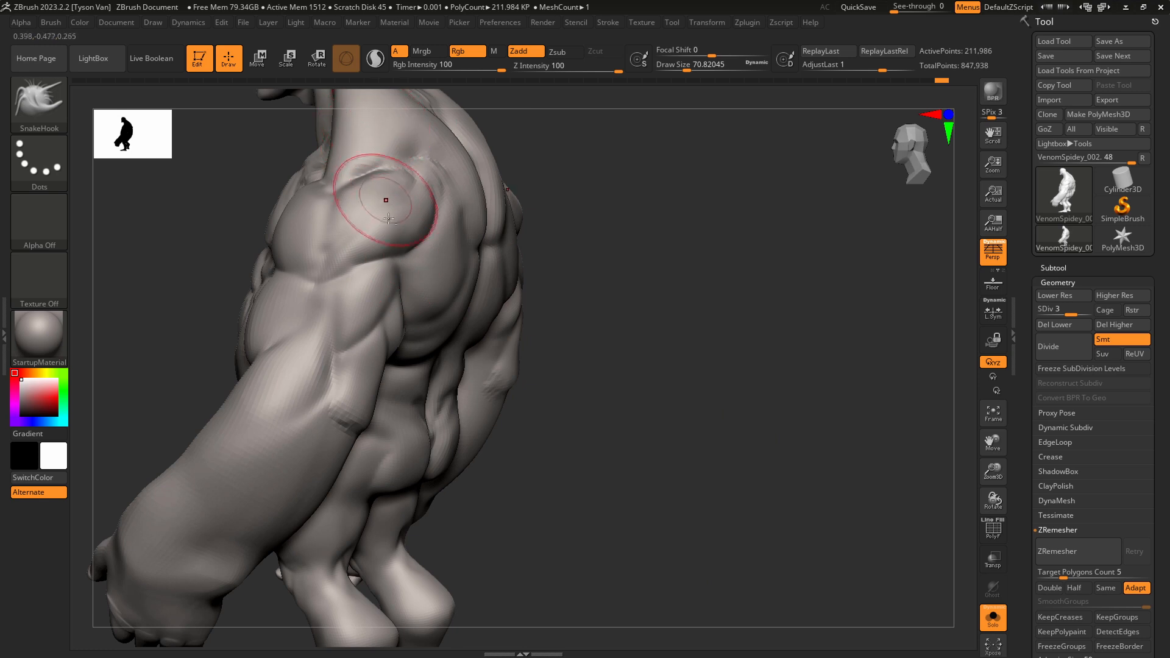
Adjust the triceps form with SnakeHook at draw size about 54 and the elbow area at about 87.
{"action": "right_click_drag", "start_coordinate": [386, 197], "coordinate": [390, 238]}
{"action": "key", "text": "shift"}
{"action": "right_click_drag", "start_coordinate": [393, 298], "coordinate": [414, 388]}
{"action": "key", "text": "s"}
{"action": "left_click_drag", "start_coordinate": [418, 381], "coordinate": [415, 381]}
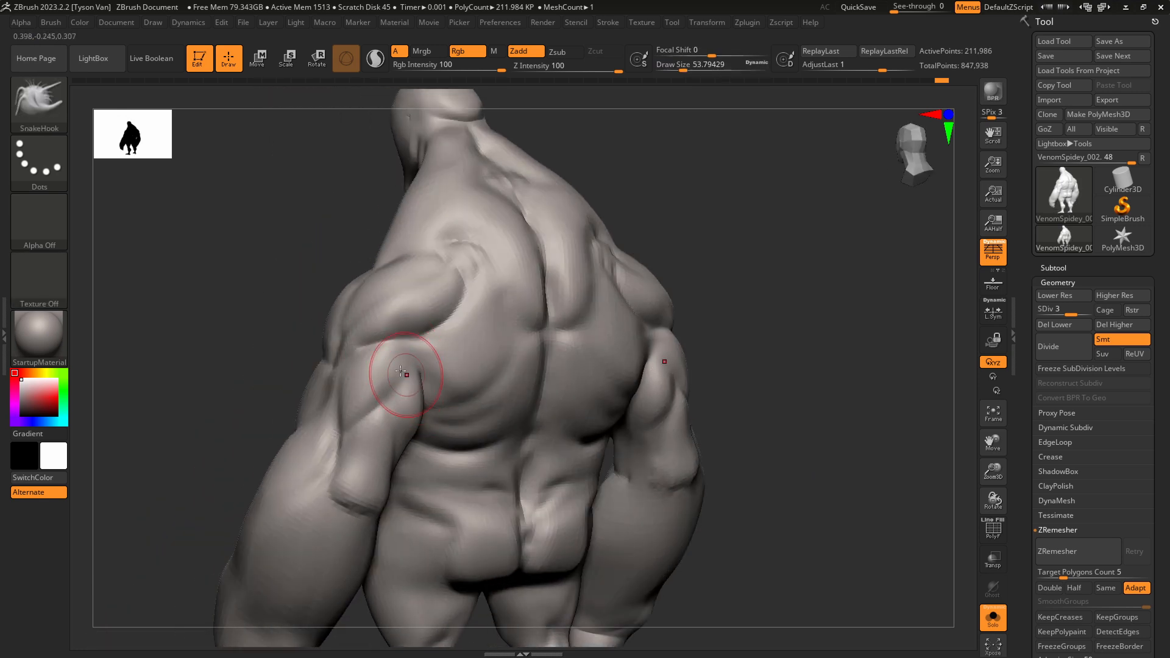
{"action": "mouse_move", "coordinate": [402, 376]}
{"action": "right_mouse_down", "text": "shift"}
{"action": "mouse_move", "coordinate": [388, 443]}
{"action": "mouse_move", "coordinate": [371, 392]}
{"action": "right_mouse_up", "text": "shift"}
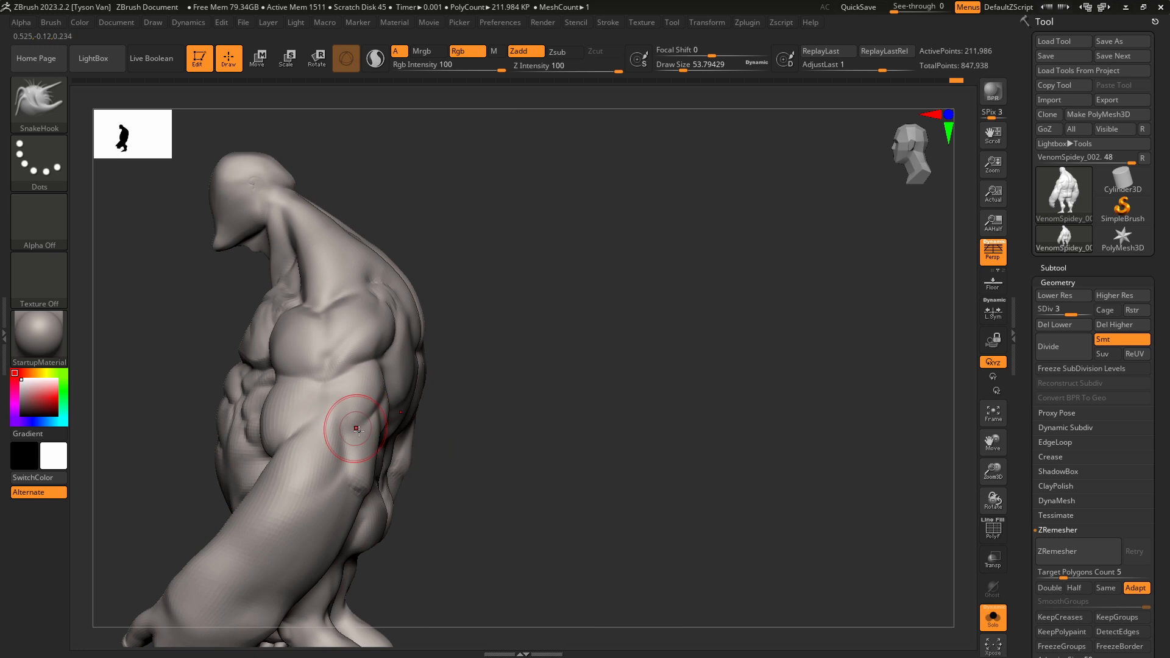
{"action": "right_click_drag", "start_coordinate": [339, 431], "coordinate": [344, 463]}
{"action": "key", "text": "s"}
{"action": "left_click_drag", "start_coordinate": [344, 462], "coordinate": [356, 467]}
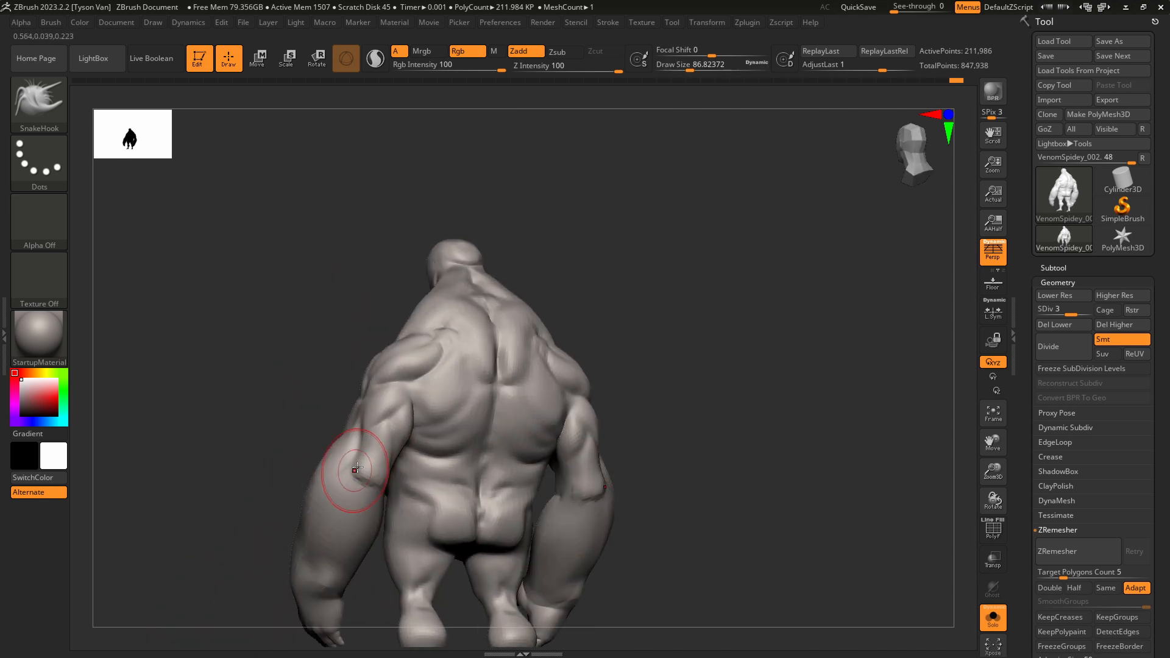
Carve the outer forearm muscle running down from the elbow with DamStandard at draw size about 87 and smooth it.
{"action": "mouse_move", "coordinate": [376, 477]}
{"action": "right_mouse_down"}
{"action": "mouse_move", "coordinate": [412, 468]}
{"action": "mouse_move", "coordinate": [366, 393]}
{"action": "right_mouse_up"}
{"action": "key", "text": "b"}
{"action": "key", "text": "d"}
{"action": "key", "text": "s"}
{"action": "mouse_move", "coordinate": [371, 329]}
{"action": "left_mouse_down"}
{"action": "mouse_move", "coordinate": [344, 409]}
{"action": "mouse_move", "coordinate": [231, 465]}
{"action": "left_mouse_up"}
{"action": "key", "text": "shift"}
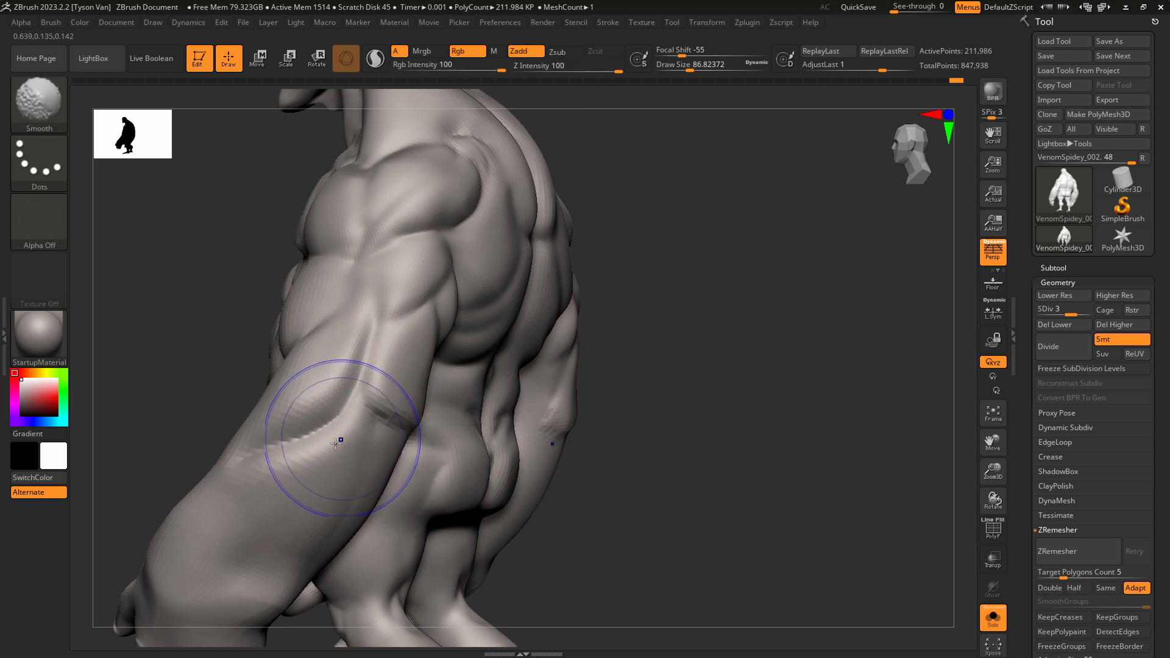
{"action": "left_click_drag", "start_coordinate": [275, 406], "coordinate": [329, 360], "text": "shift"}
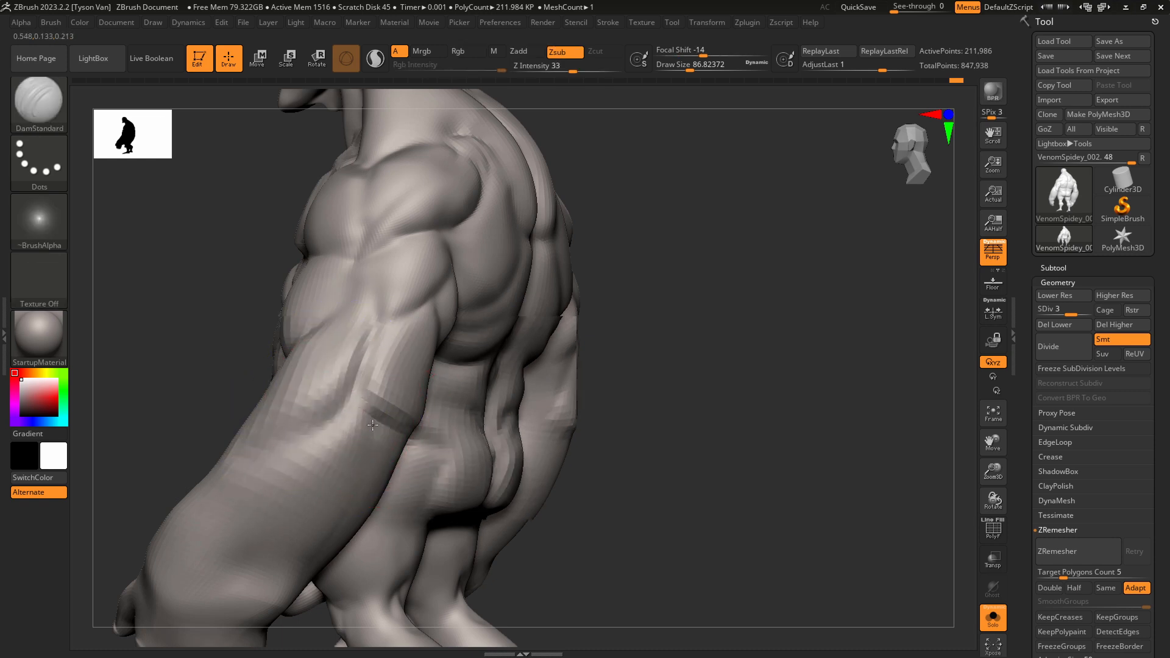
Sharpen the crease around the elbow with DamStandard at draw size about 56 and smooth beside it.
{"action": "right_click_drag", "start_coordinate": [463, 439], "coordinate": [383, 433]}
{"action": "key", "text": "s"}
{"action": "left_click_drag", "start_coordinate": [362, 416], "coordinate": [345, 419]}
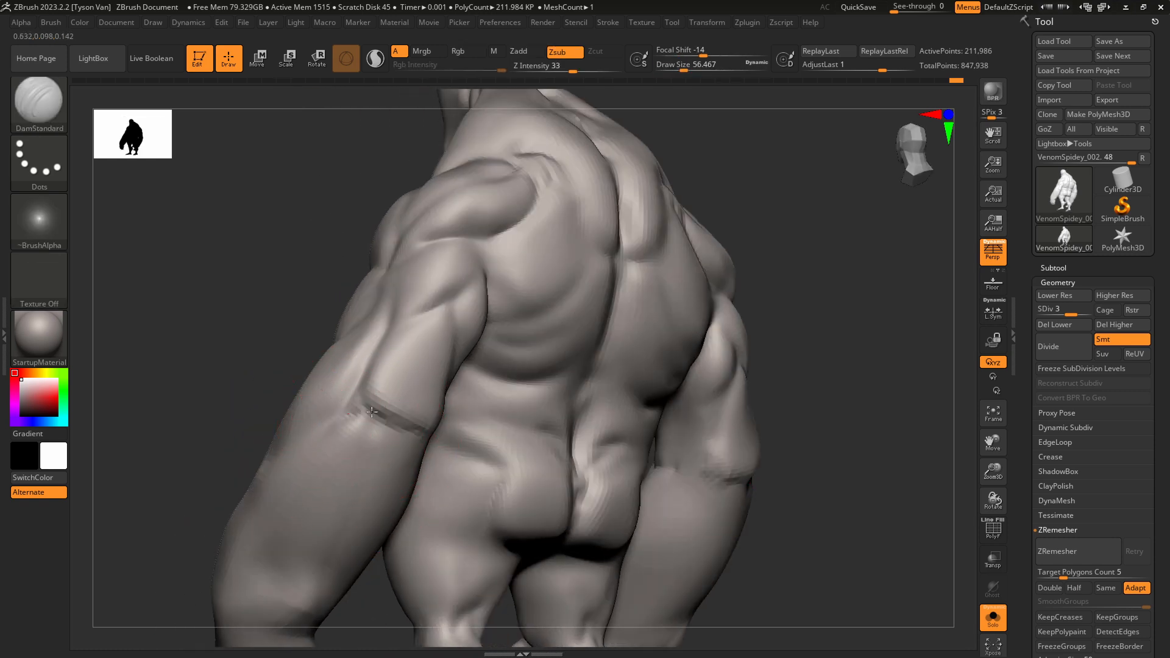
{"action": "right_click_drag", "start_coordinate": [400, 419], "coordinate": [394, 353], "text": "alt"}
{"action": "left_click_drag", "start_coordinate": [371, 396], "coordinate": [347, 365], "text": "shift"}
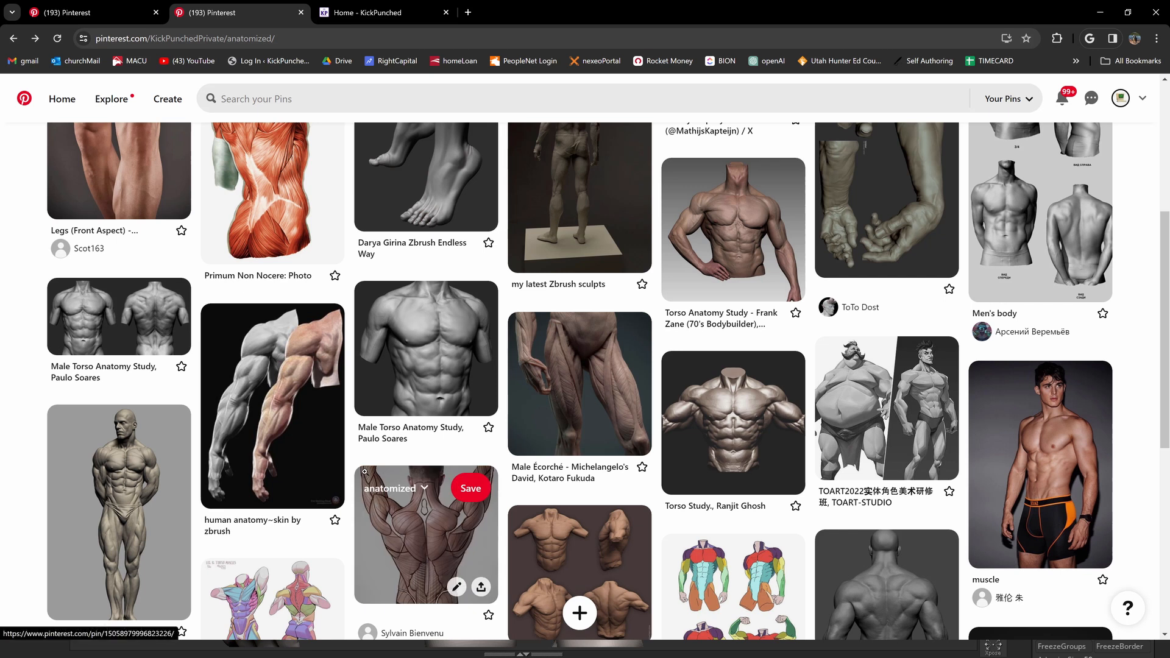
Switch to the Pinterest anatomized board and examine the arm muscles in the "human anatomy~skin by zbrush" pin.
{"action": "left_click_drag", "start_coordinate": [1159, 271], "coordinate": [1156, 219]}
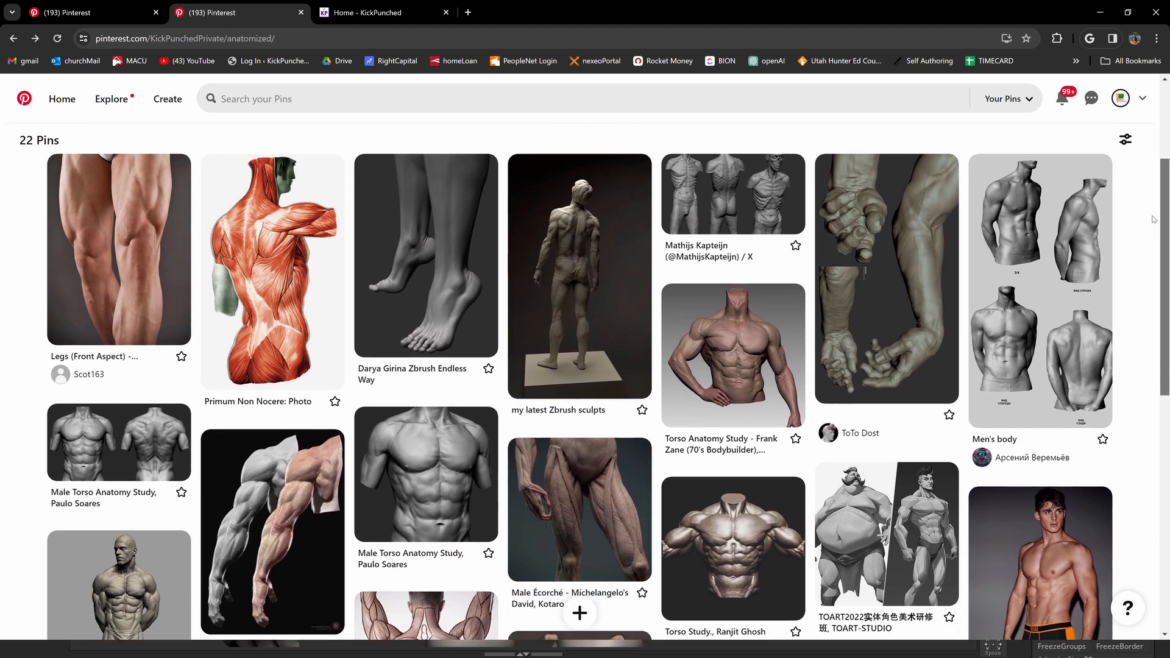
{"action": "left_click", "coordinate": [290, 510]}
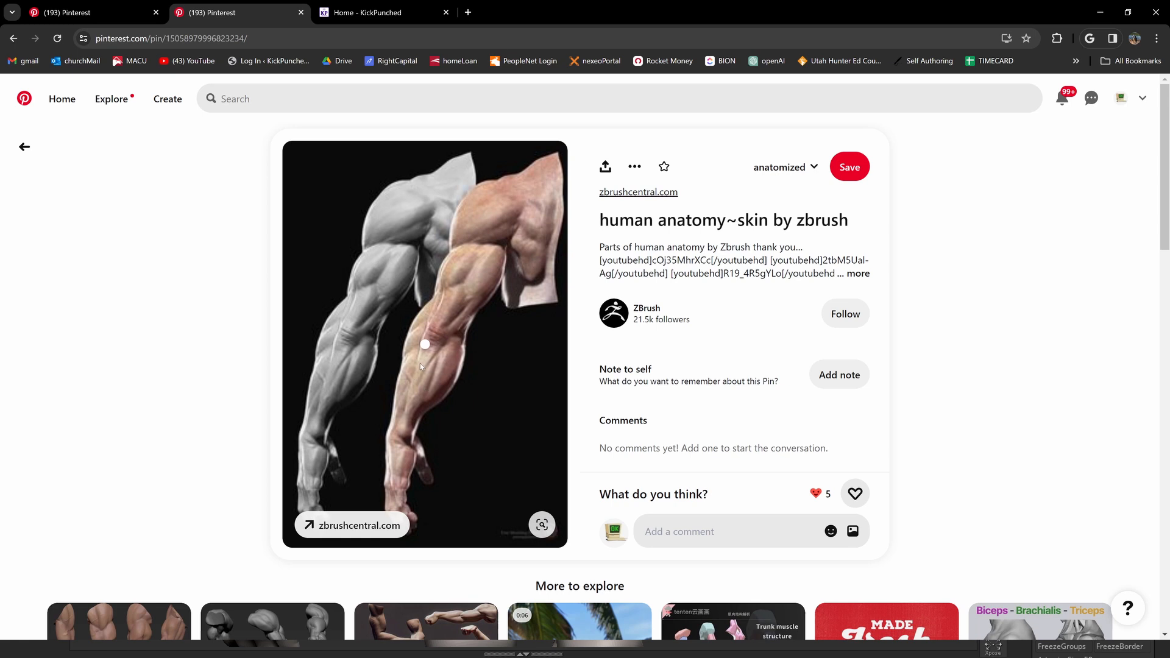
{"action": "key", "text": "alt+Tab"}
Switch back to ZBrush, carve the extensor muscle lines from elbow to mid-forearm with DamStandard and smooth the outer forearm.
{"action": "right_click_drag", "start_coordinate": [530, 411], "coordinate": [475, 403]}
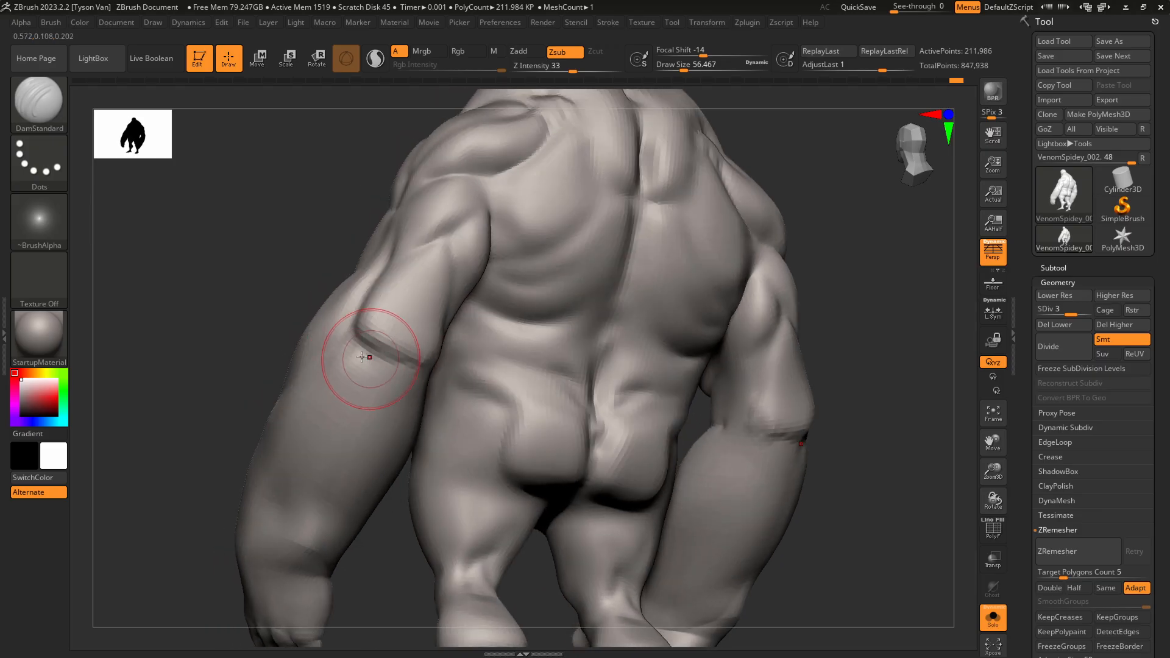
{"action": "mouse_move", "coordinate": [355, 346]}
{"action": "left_mouse_down"}
{"action": "mouse_move", "coordinate": [338, 445]}
{"action": "mouse_move", "coordinate": [413, 374]}
{"action": "left_mouse_up"}
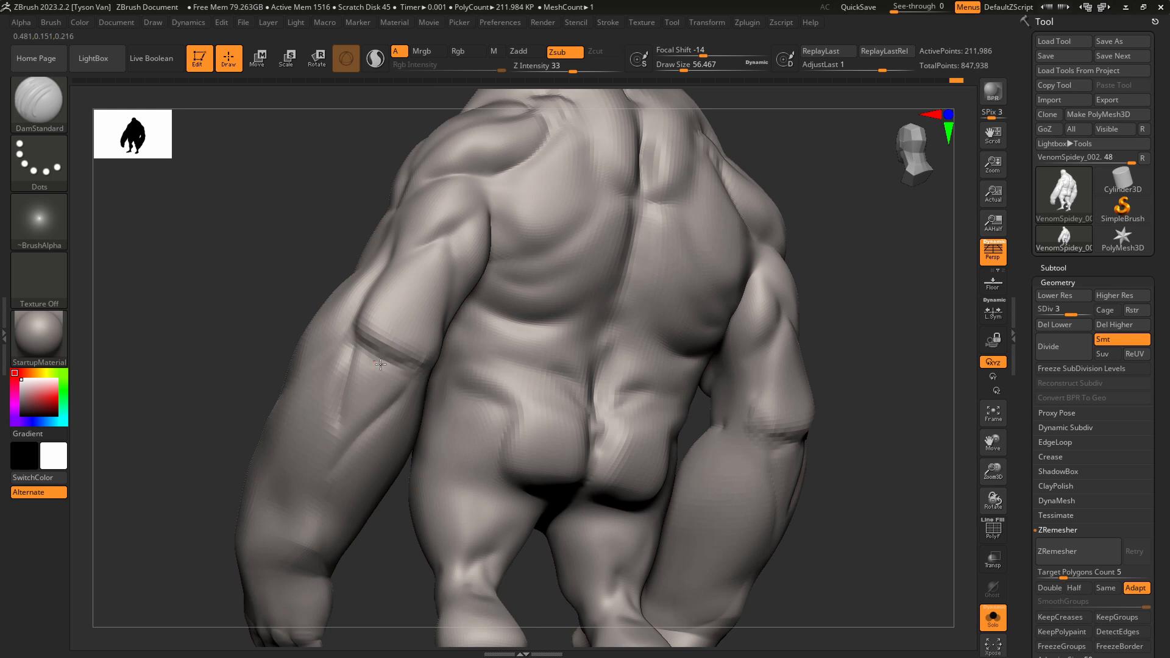
{"action": "right_click_drag", "start_coordinate": [347, 388], "coordinate": [345, 341]}
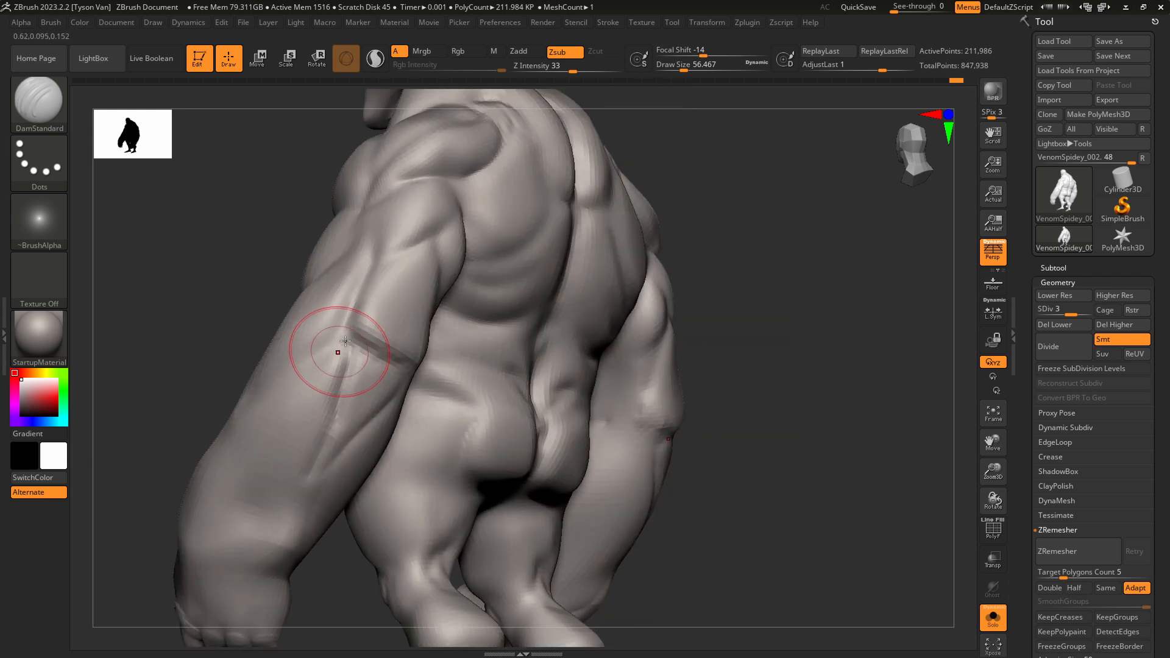
{"action": "right_click_drag", "start_coordinate": [267, 413], "coordinate": [244, 404]}
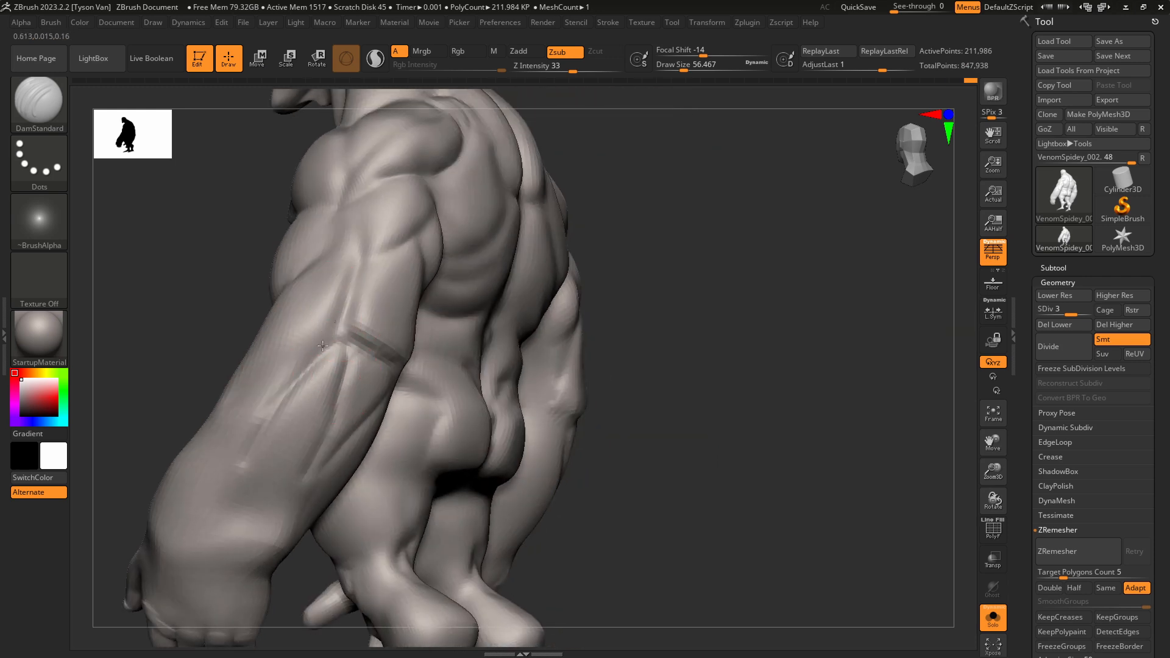
{"action": "right_click_drag", "start_coordinate": [321, 363], "coordinate": [345, 366]}
{"action": "mouse_move", "coordinate": [292, 384]}
{"action": "left_mouse_down", "text": "shift"}
{"action": "mouse_move", "coordinate": [252, 456]}
{"action": "mouse_move", "coordinate": [232, 415]}
{"action": "mouse_move", "coordinate": [327, 427]}
{"action": "left_mouse_up", "text": "shift"}
{"action": "mouse_move", "coordinate": [327, 427]}
{"action": "right_mouse_down"}
{"action": "mouse_move", "coordinate": [336, 408]}
{"action": "mouse_move", "coordinate": [391, 391]}
{"action": "right_mouse_up"}
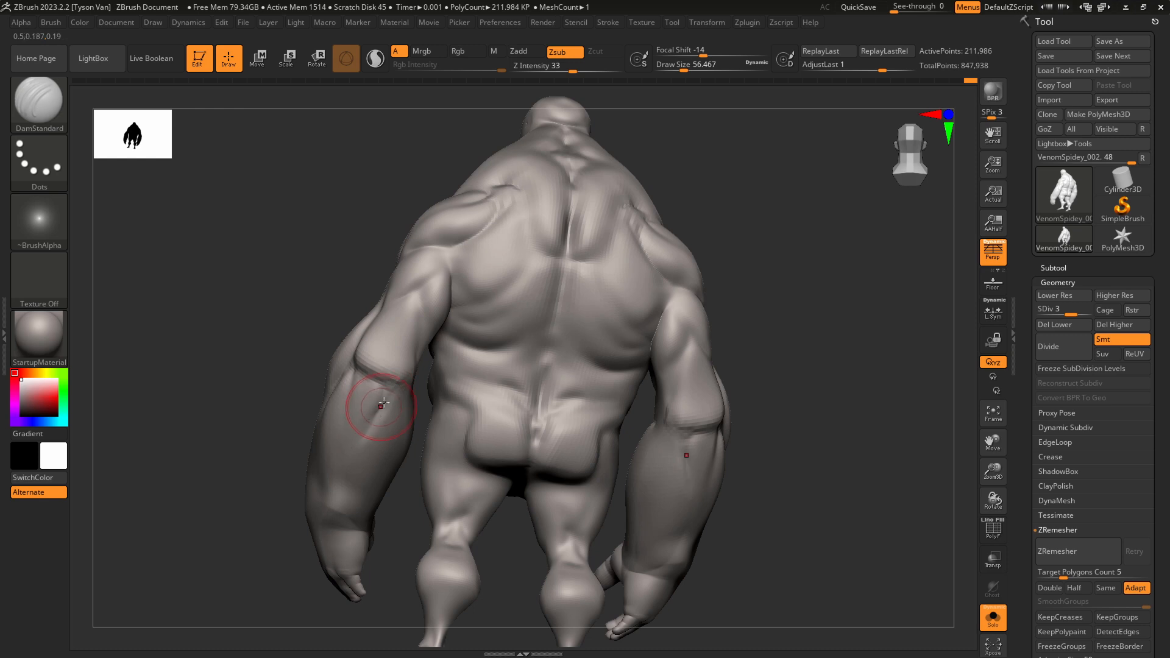
Carve the inner forearm muscle separation toward the wrist with DamStandard at draw sizes about 80 and 62.
{"action": "right_click_drag", "start_coordinate": [354, 451], "coordinate": [371, 420]}
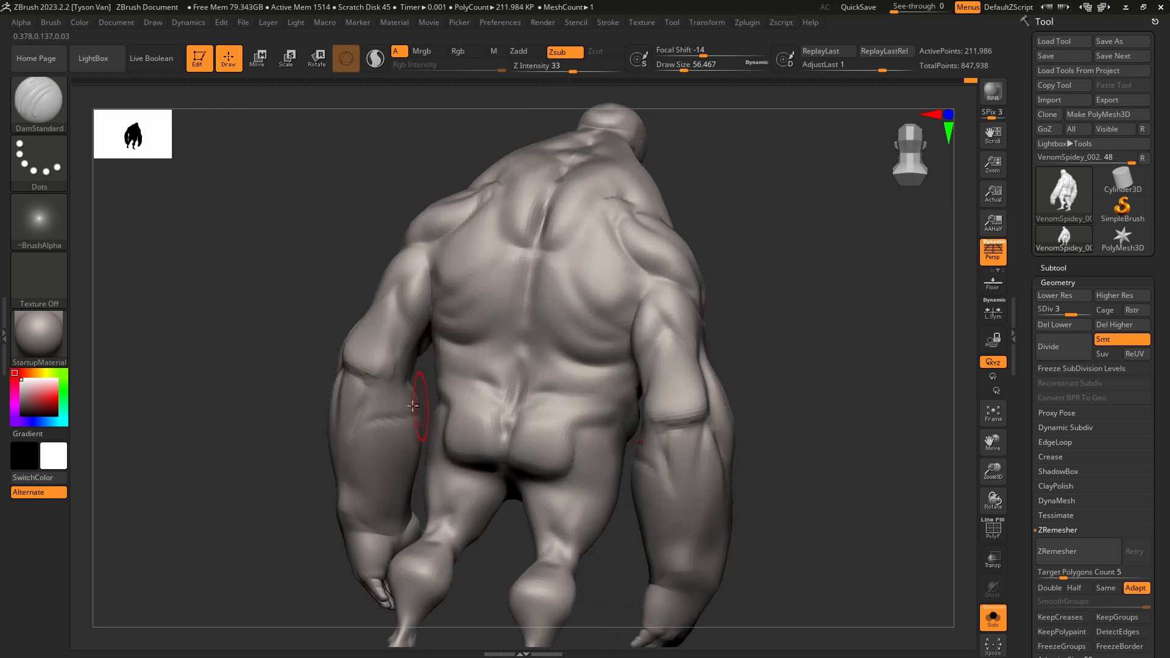
{"action": "key", "text": "s"}
{"action": "left_click_drag", "start_coordinate": [380, 405], "coordinate": [386, 404]}
{"action": "left_click_drag", "start_coordinate": [385, 407], "coordinate": [374, 479]}
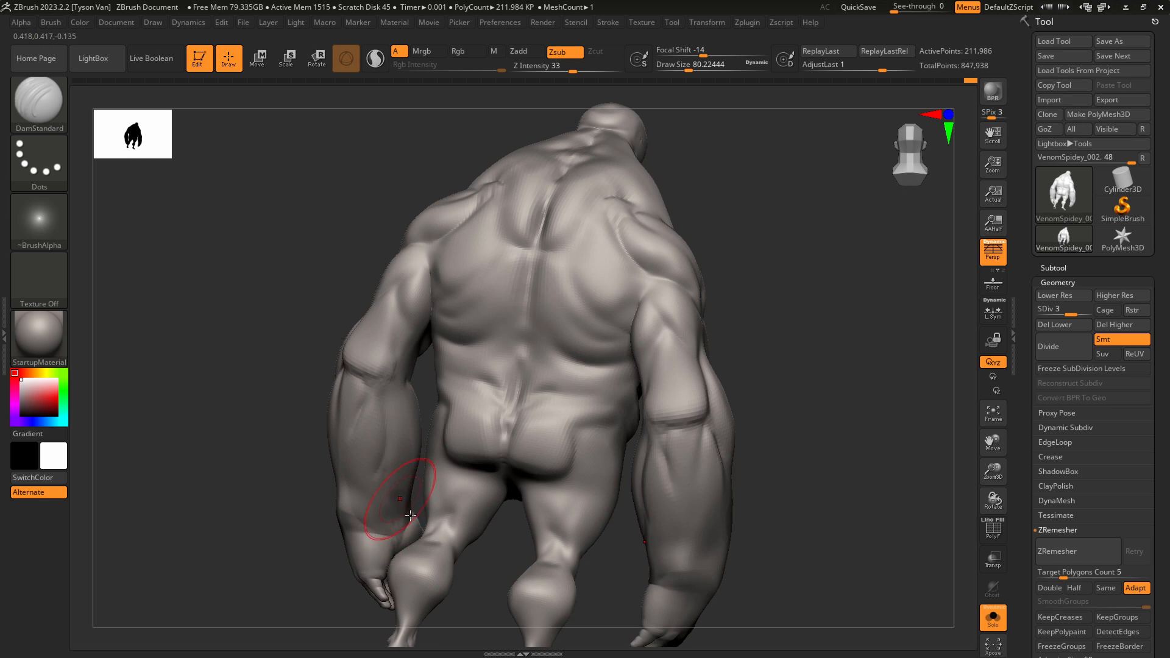
{"action": "right_click_drag", "start_coordinate": [410, 515], "coordinate": [422, 537], "text": "ctrl"}
{"action": "key", "text": "s"}
{"action": "left_click_drag", "start_coordinate": [400, 562], "coordinate": [395, 562]}
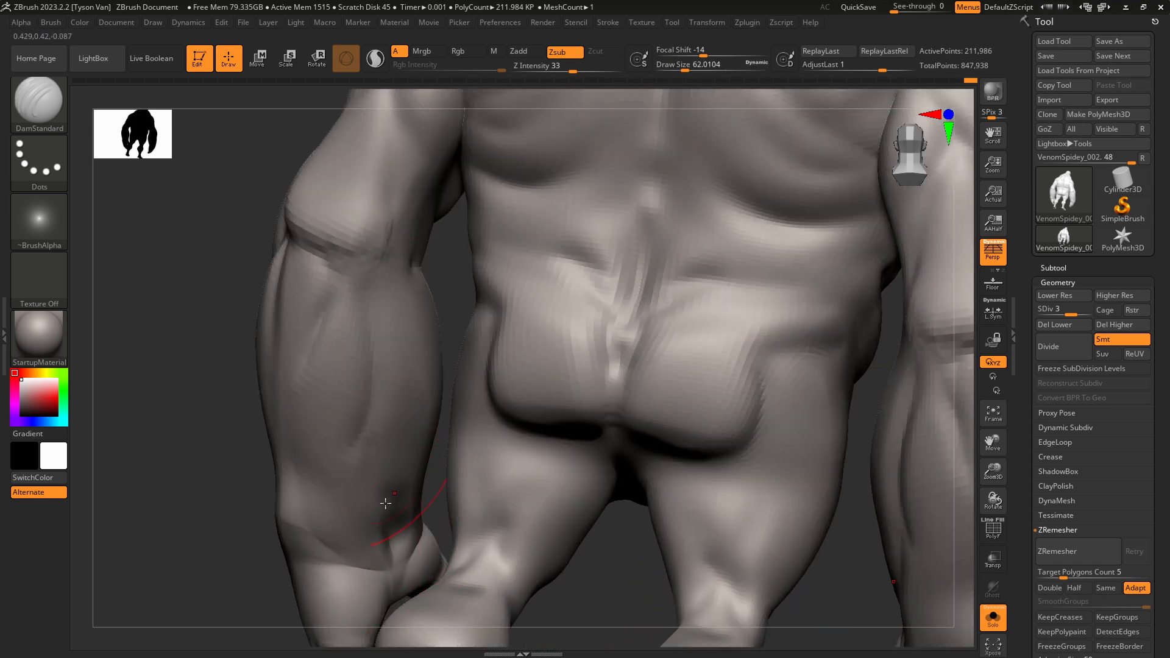
Display the polygroup wireframe and isolate the arms for work on the forearms and wrists.
{"action": "mouse_move", "coordinate": [385, 503]}
{"action": "right_mouse_down", "text": "ctrl"}
{"action": "mouse_move", "coordinate": [293, 486]}
{"action": "mouse_move", "coordinate": [429, 488]}
{"action": "mouse_move", "coordinate": [412, 397]}
{"action": "right_mouse_up", "text": "ctrl"}
{"action": "key", "text": "shift+f"}
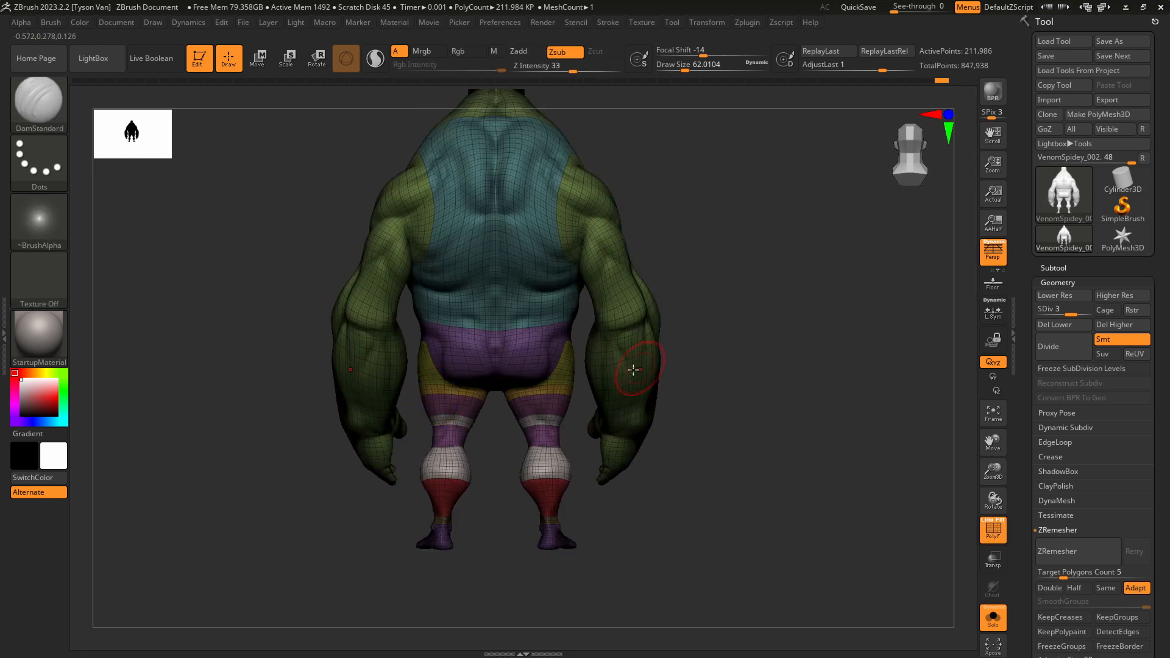
{"action": "right_click_drag", "start_coordinate": [640, 356], "coordinate": [591, 332], "text": "ctrl"}
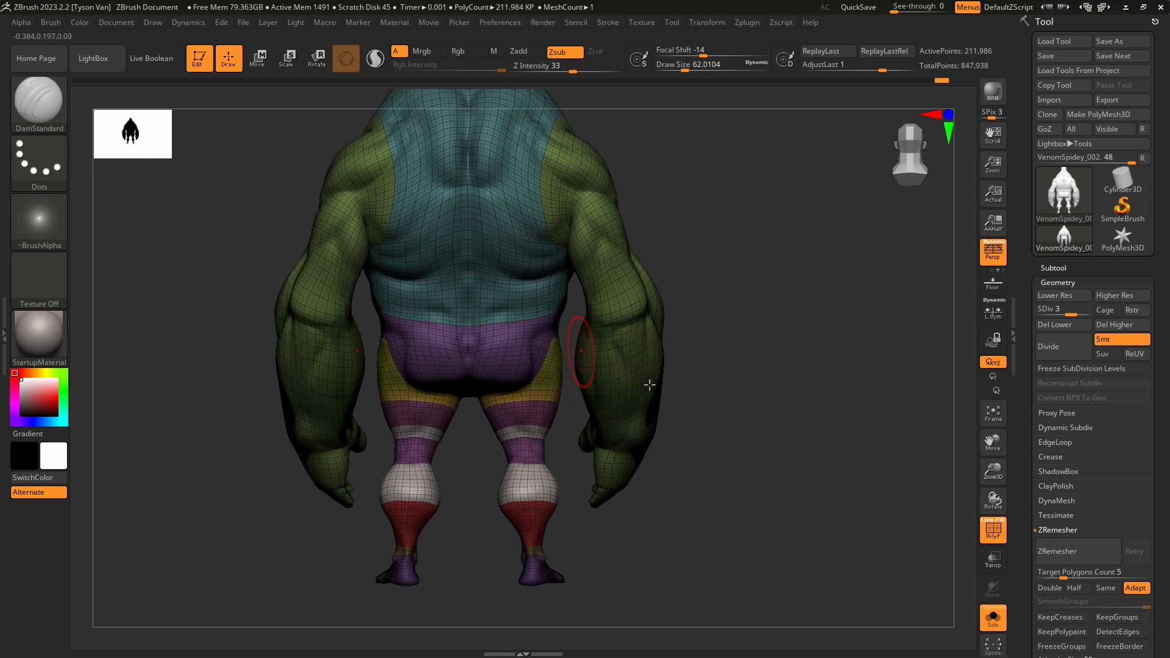
{"action": "key", "text": "ctrl+shift"}
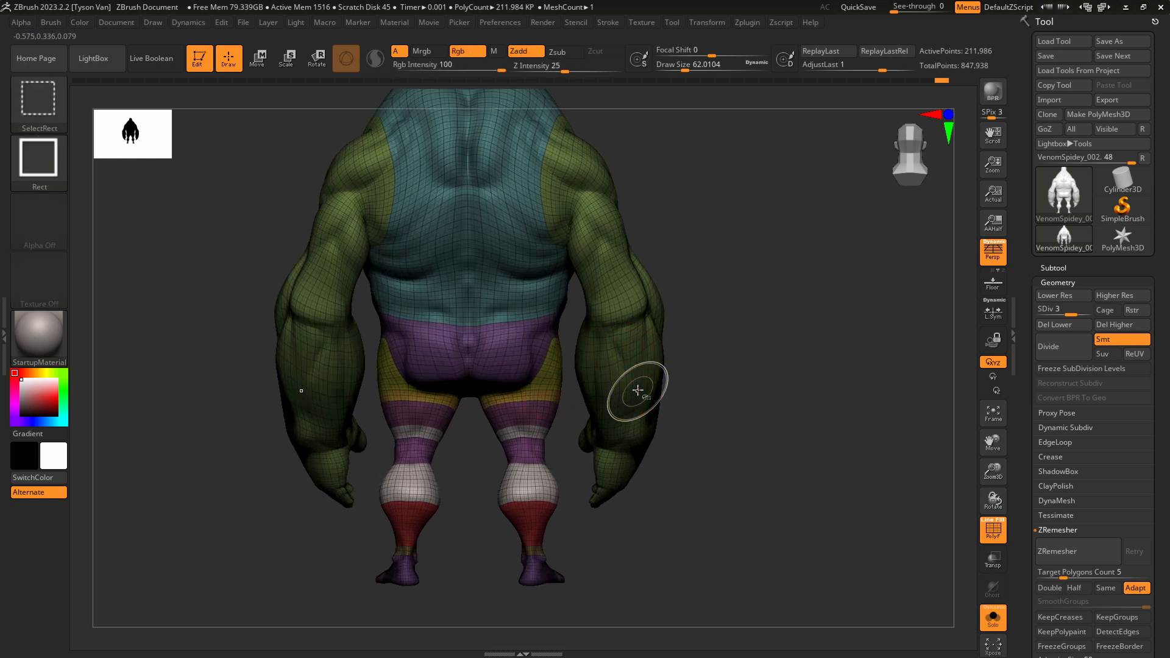
{"action": "left_click", "coordinate": [638, 384], "text": "ctrl+shift"}
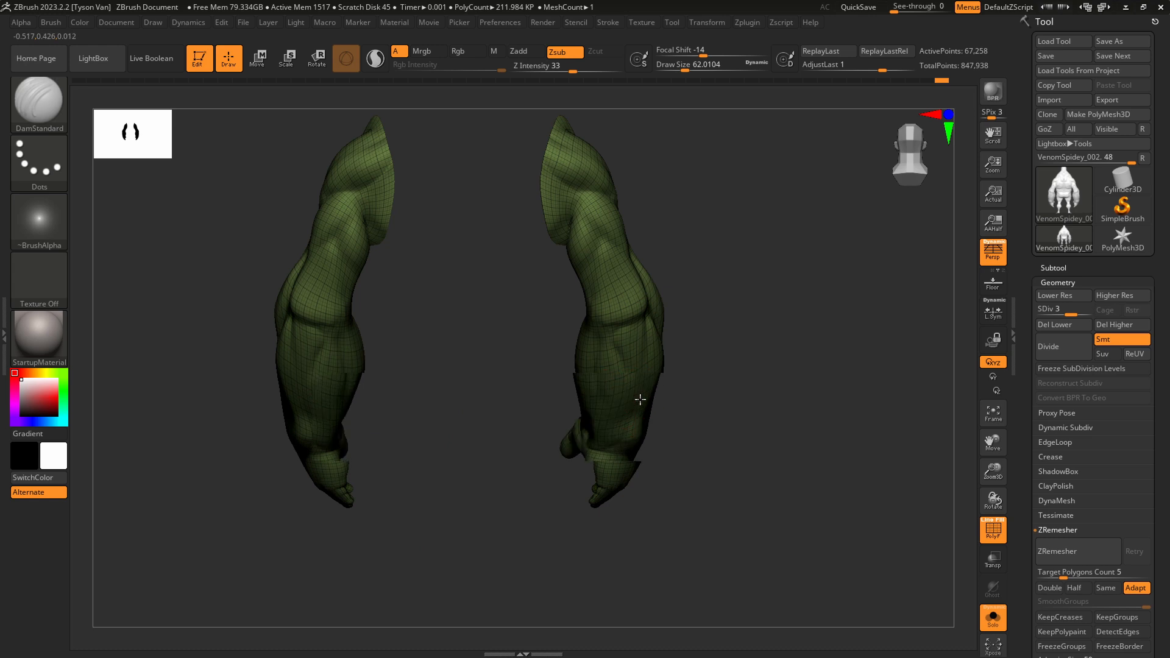
{"action": "mouse_move", "coordinate": [639, 396]}
{"action": "right_mouse_down"}
{"action": "mouse_move", "coordinate": [607, 441]}
{"action": "mouse_move", "coordinate": [578, 440]}
{"action": "right_mouse_up"}
{"action": "key", "text": "shift"}
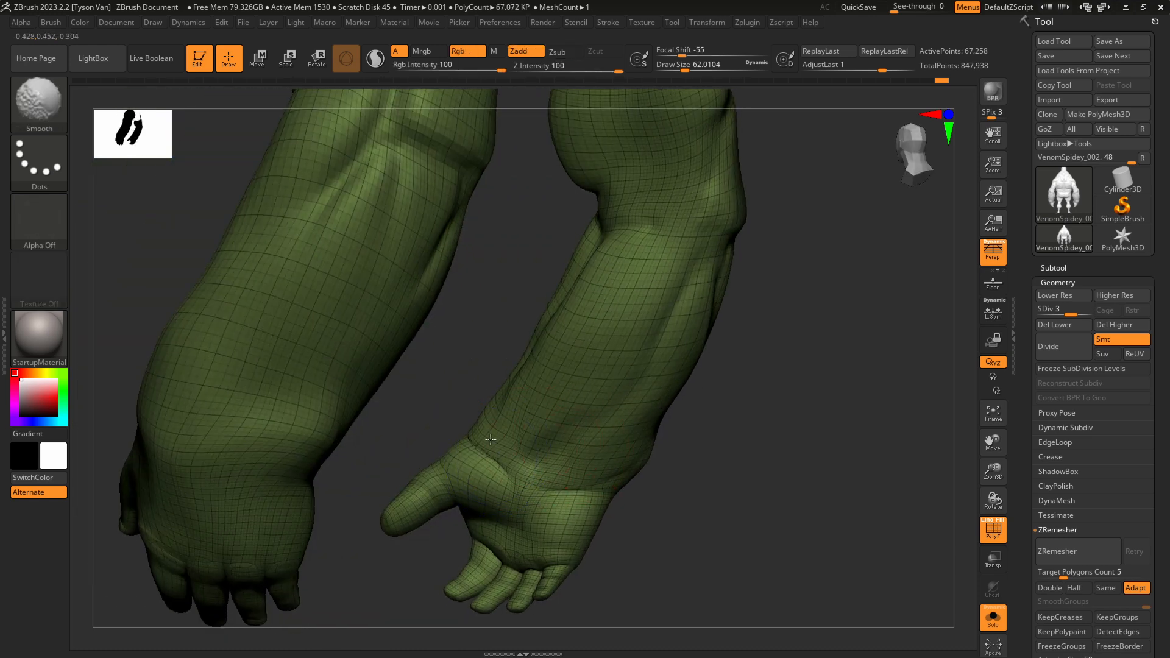
Reshape the thumb-side wrist and base of the thumb with the SnakeHook brush at draw size about 54.
{"action": "right_click_drag", "start_coordinate": [491, 436], "coordinate": [486, 429]}
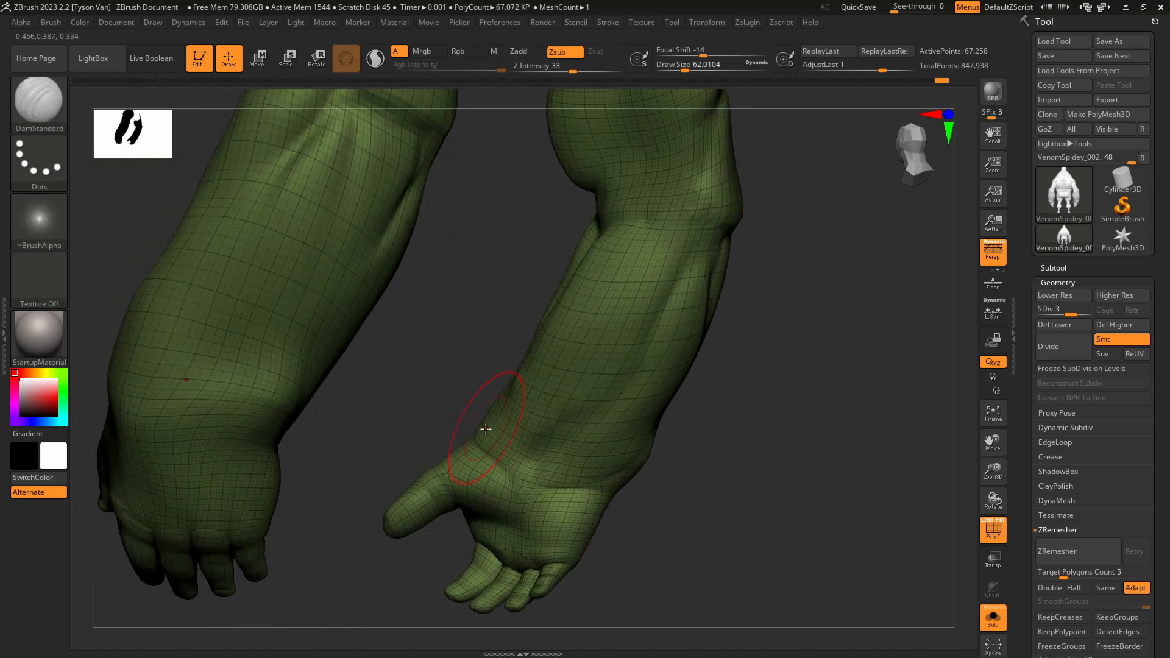
{"action": "key", "text": "b"}
{"action": "key", "text": "s"}
{"action": "key", "text": "h"}
{"action": "key", "text": "s"}
{"action": "left_click_drag", "start_coordinate": [484, 435], "coordinate": [449, 461]}
{"action": "left_click", "coordinate": [482, 434]}
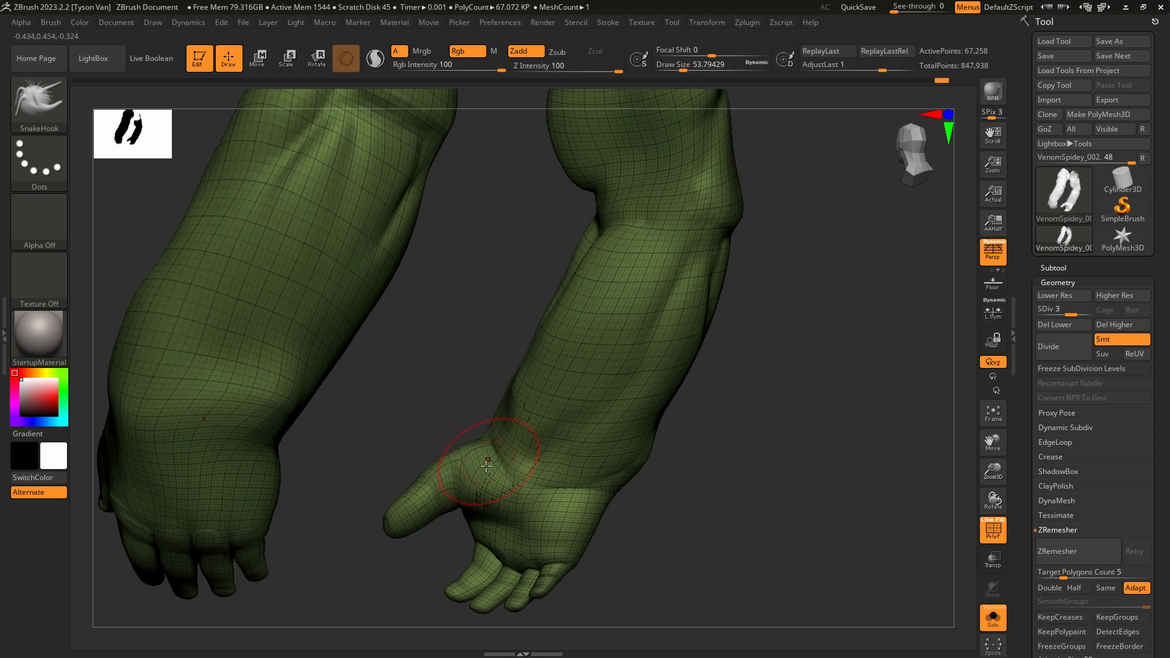
{"action": "mouse_move", "coordinate": [543, 479]}
{"action": "right_mouse_down"}
{"action": "mouse_move", "coordinate": [561, 456]}
{"action": "mouse_move", "coordinate": [564, 488]}
{"action": "mouse_move", "coordinate": [548, 492]}
{"action": "mouse_move", "coordinate": [591, 495]}
{"action": "mouse_move", "coordinate": [555, 505]}
{"action": "right_mouse_up"}
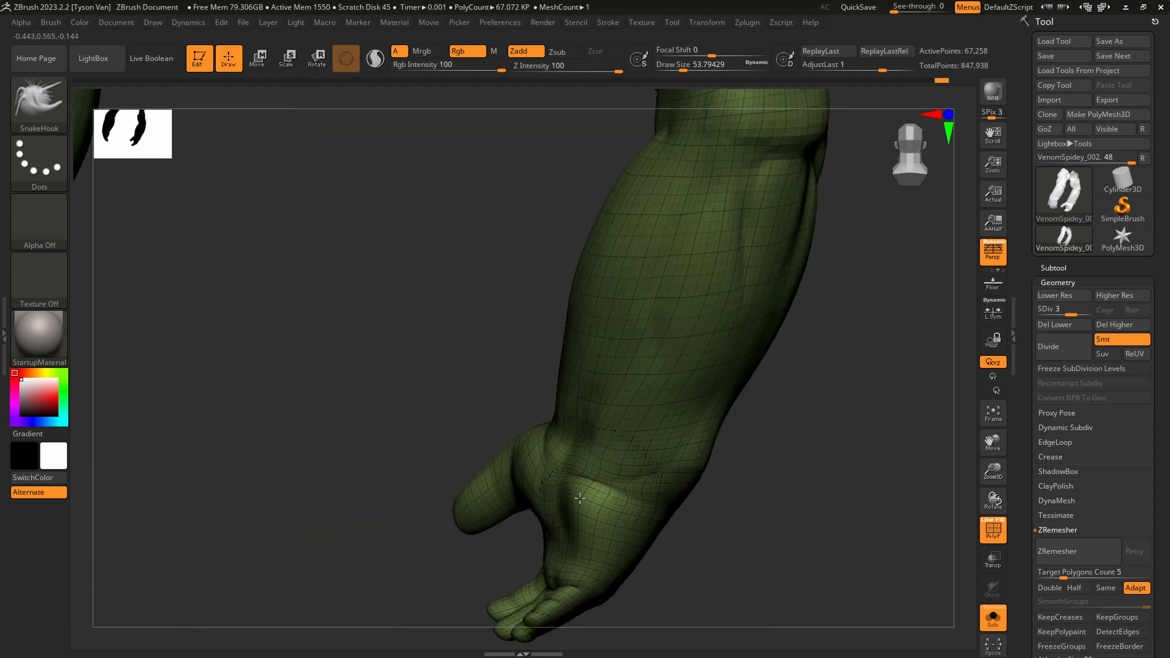
Hide the polygroup wireframe and carve the palm-side wrist crease and ulna bump outline with DamStandard at draw size about 27.
{"action": "right_click_drag", "start_coordinate": [614, 474], "coordinate": [610, 469]}
{"action": "key", "text": "shift"}
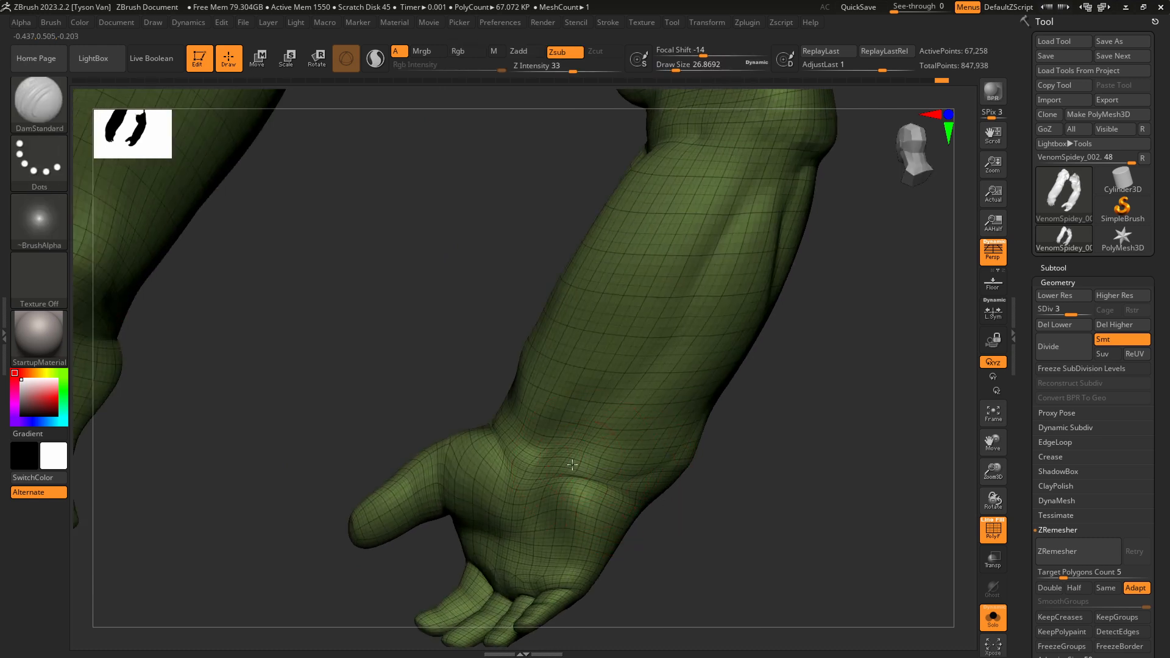
{"action": "key", "text": "shift+f"}
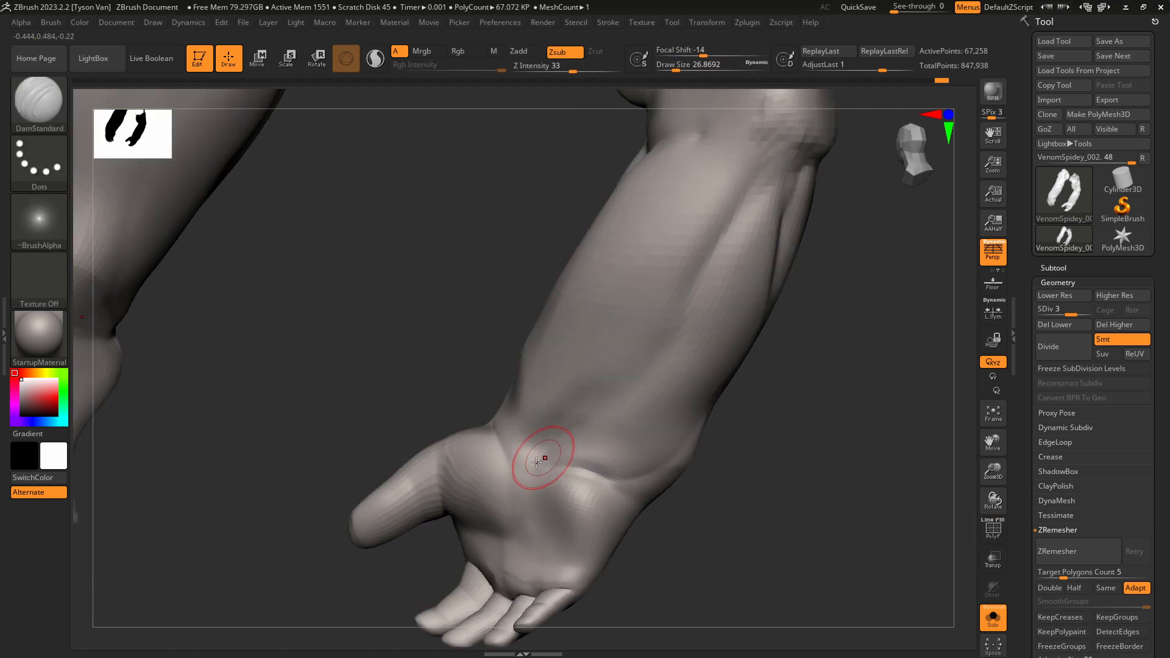
{"action": "mouse_move", "coordinate": [549, 465]}
{"action": "left_mouse_down"}
{"action": "mouse_move", "coordinate": [519, 446]}
{"action": "mouse_move", "coordinate": [592, 433]}
{"action": "left_mouse_up"}
{"action": "key", "text": "shift"}
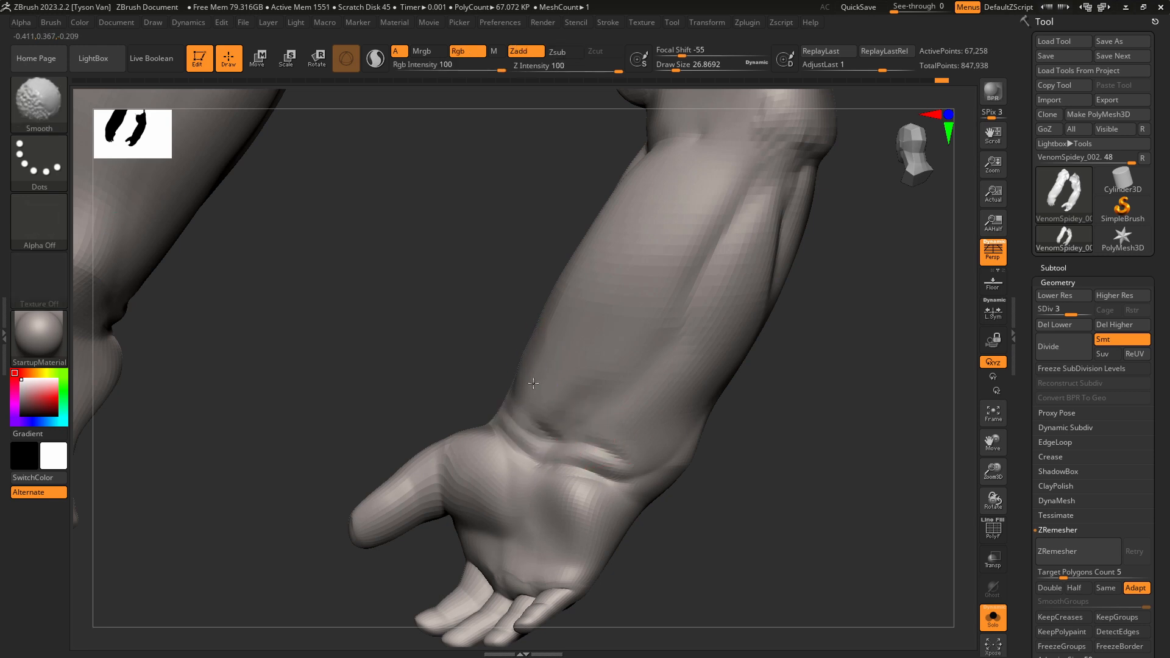
{"action": "mouse_move", "coordinate": [648, 433]}
{"action": "right_mouse_down"}
{"action": "mouse_move", "coordinate": [631, 455]}
{"action": "mouse_move", "coordinate": [672, 505]}
{"action": "right_mouse_up"}
{"action": "left_click_drag", "start_coordinate": [717, 467], "coordinate": [665, 423]}
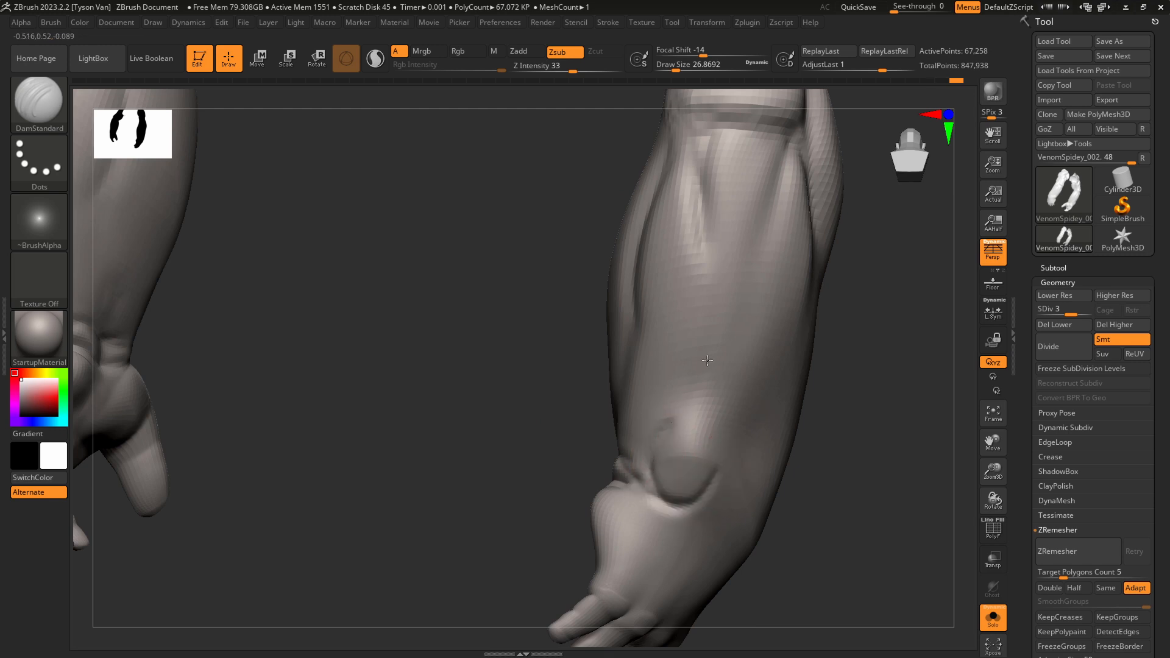
Carve the tendon grooves of the inner forearm above the wrist with DamStandard at draw size about 39.
{"action": "right_click_drag", "start_coordinate": [691, 369], "coordinate": [761, 381]}
{"action": "key", "text": "s"}
{"action": "left_click_drag", "start_coordinate": [624, 458], "coordinate": [630, 458]}
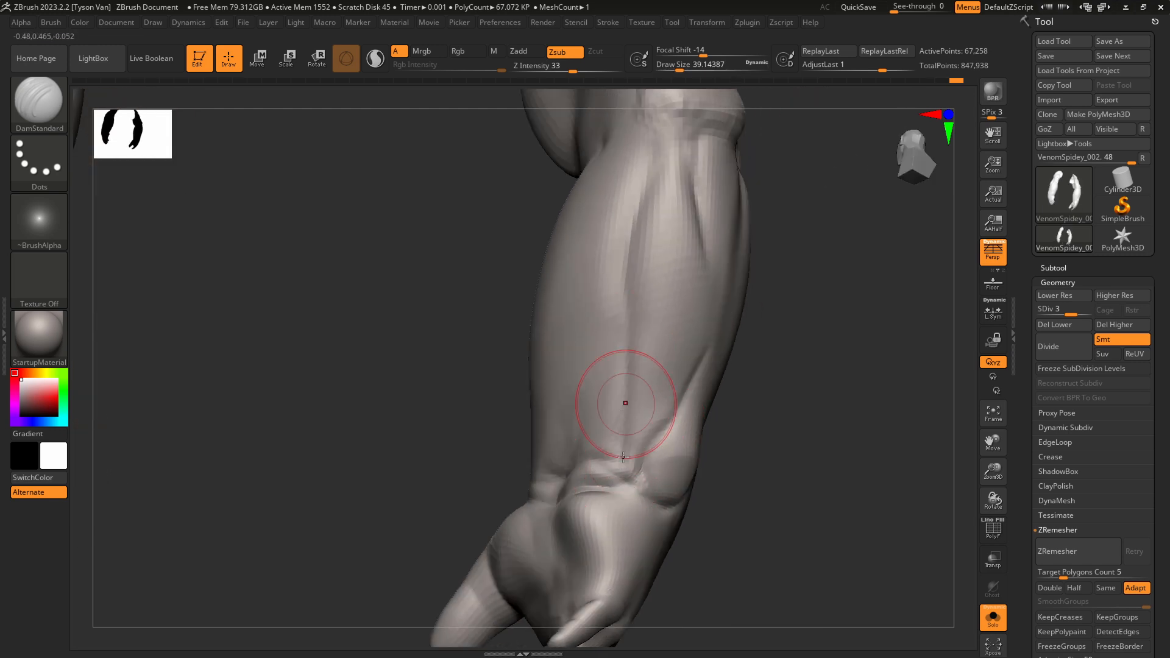
{"action": "right_click_drag", "start_coordinate": [608, 356], "coordinate": [560, 456]}
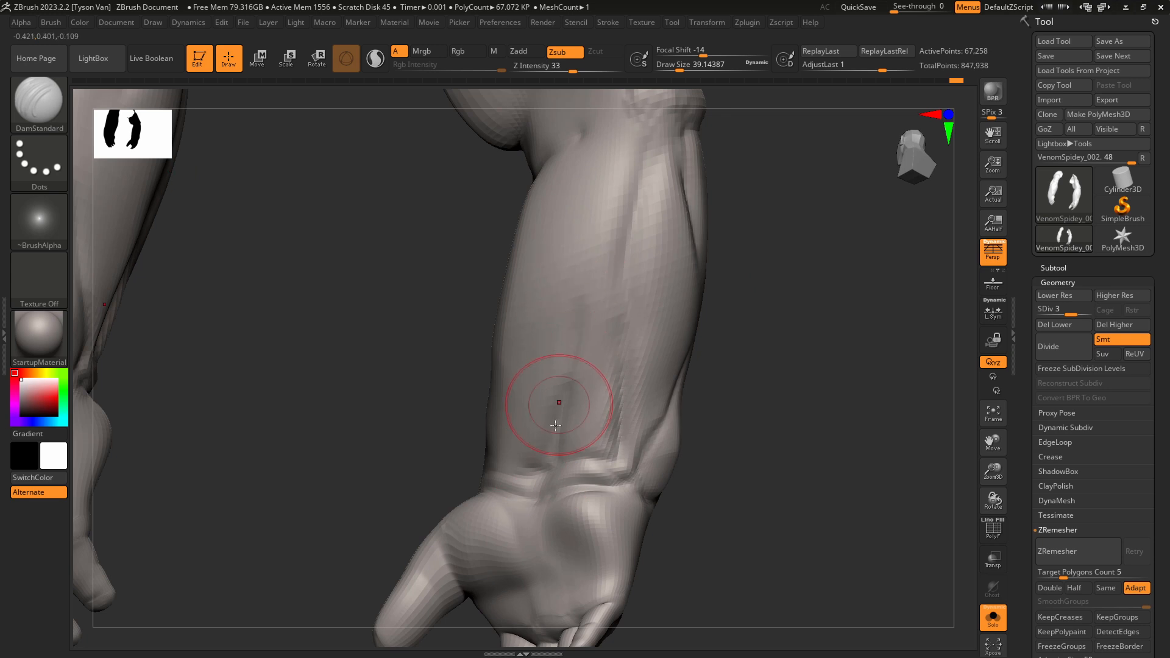
{"action": "mouse_move", "coordinate": [561, 366]}
{"action": "right_mouse_down"}
{"action": "mouse_move", "coordinate": [669, 290]}
{"action": "mouse_move", "coordinate": [648, 284]}
{"action": "right_mouse_up"}
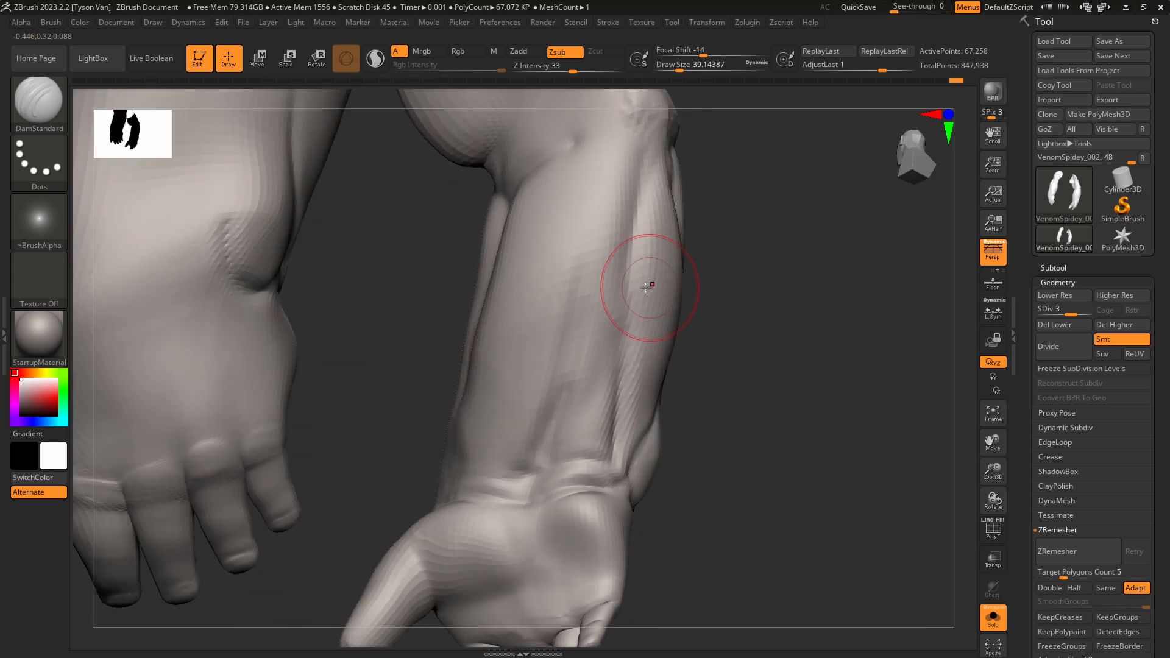
Carve the diagonal flexor muscle separation across the inner forearm and smooth its transition toward the wrist.
{"action": "mouse_move", "coordinate": [629, 239]}
{"action": "left_mouse_down"}
{"action": "mouse_move", "coordinate": [576, 332]}
{"action": "mouse_move", "coordinate": [492, 382]}
{"action": "left_mouse_up"}
{"action": "left_click_drag", "start_coordinate": [533, 332], "coordinate": [528, 336], "text": "shift"}
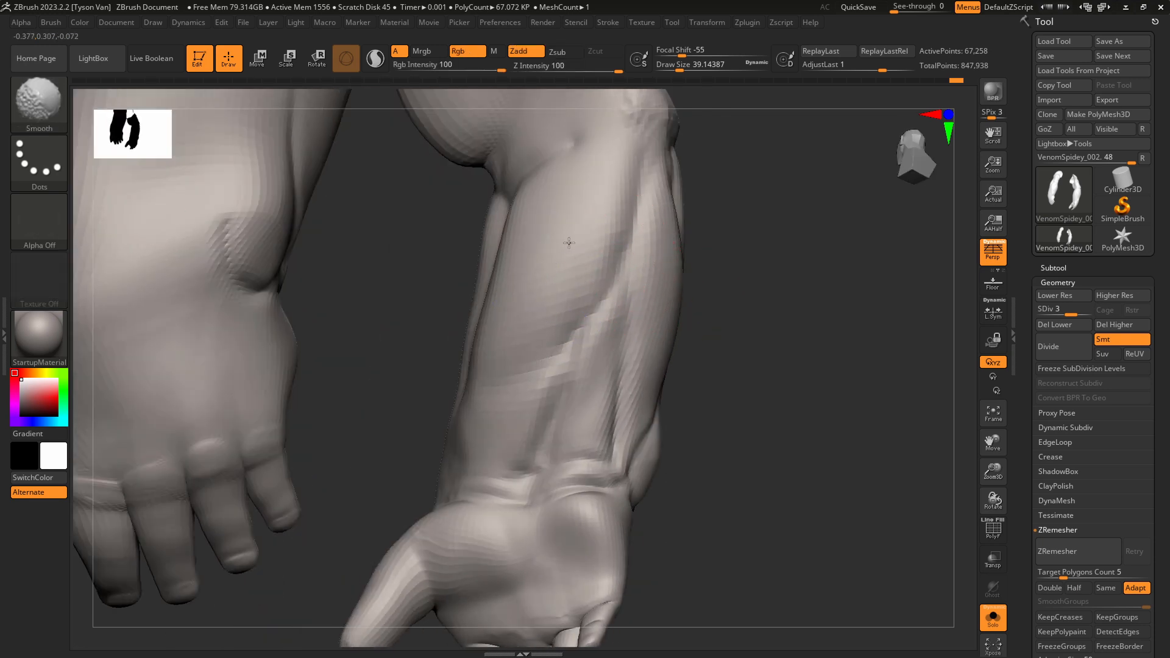
{"action": "left_click_drag", "start_coordinate": [569, 243], "coordinate": [648, 481], "text": "shift"}
{"action": "mouse_move", "coordinate": [643, 460]}
{"action": "right_mouse_down"}
{"action": "mouse_move", "coordinate": [719, 456]}
{"action": "mouse_move", "coordinate": [682, 444]}
{"action": "right_mouse_up"}
{"action": "key", "text": "3"}
{"action": "mouse_move", "coordinate": [544, 379]}
{"action": "left_mouse_down"}
{"action": "mouse_move", "coordinate": [533, 396]}
{"action": "mouse_move", "coordinate": [572, 367]}
{"action": "left_mouse_up"}
{"action": "left_click_drag", "start_coordinate": [522, 458], "coordinate": [511, 397], "text": "shift"}
Reshape the thumb-side silhouette of the lower forearm with the SnakeHook brush at draw size about 39.
{"action": "mouse_move", "coordinate": [473, 428]}
{"action": "right_mouse_down"}
{"action": "mouse_move", "coordinate": [553, 408]}
{"action": "mouse_move", "coordinate": [509, 436]}
{"action": "mouse_move", "coordinate": [539, 422]}
{"action": "right_mouse_up"}
{"action": "key", "text": "b"}
{"action": "key", "text": "s"}
{"action": "key", "text": "h"}
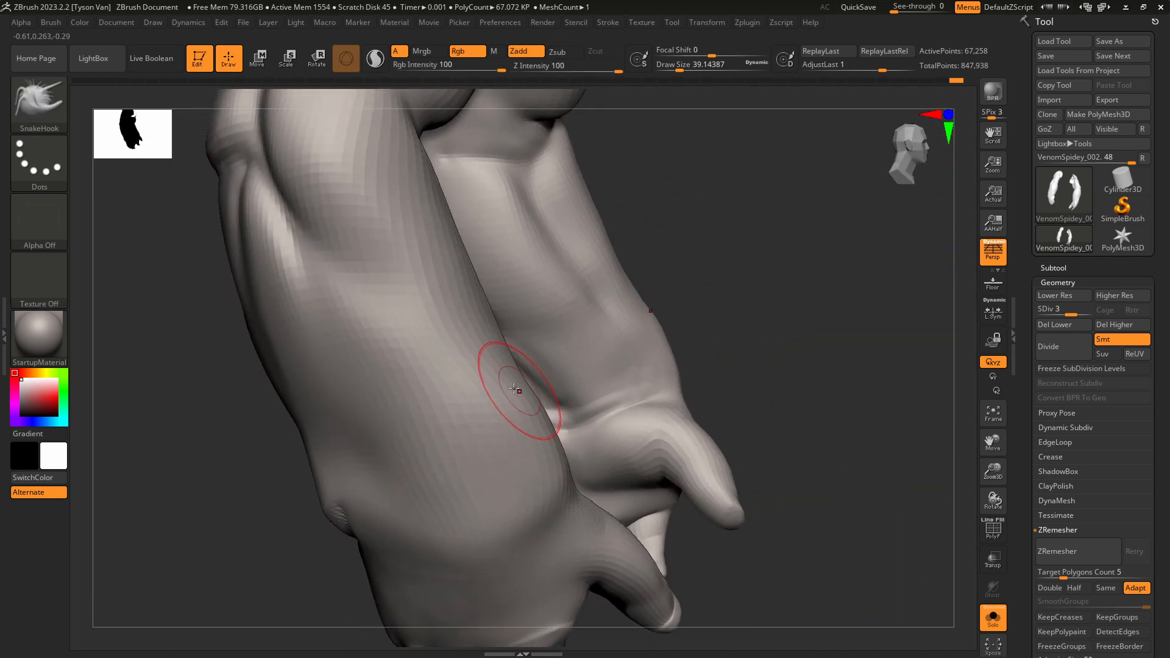
{"action": "right_click_drag", "start_coordinate": [495, 384], "coordinate": [525, 400]}
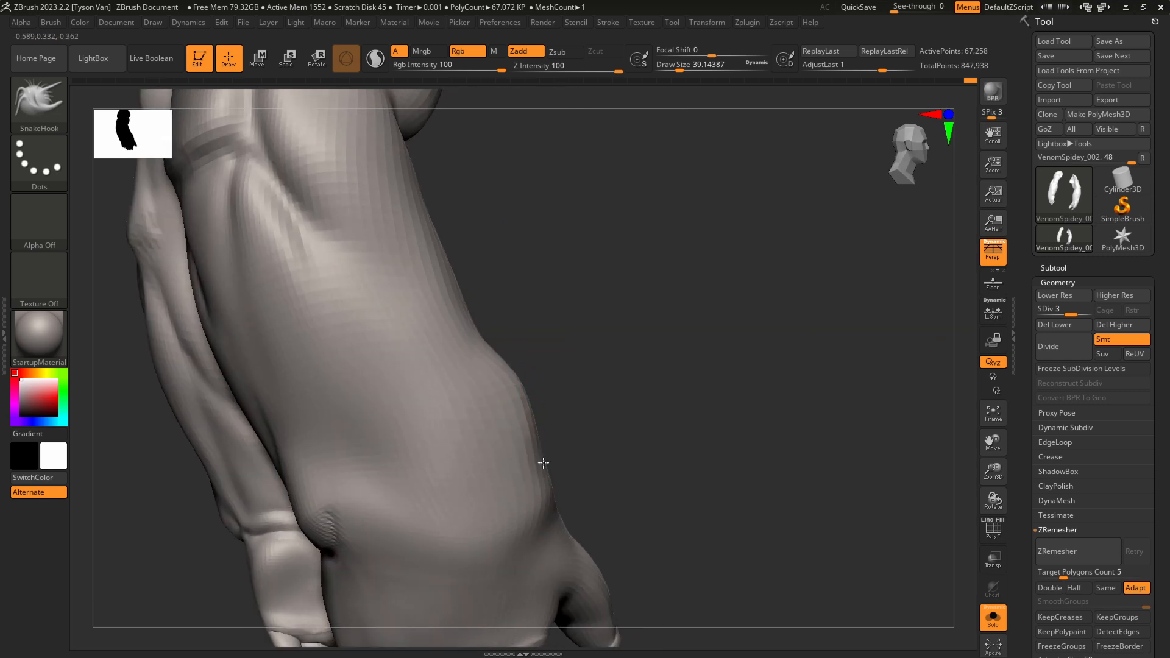
{"action": "key", "text": "shift"}
Carve the diagonal muscle separation from the elbow across the upper forearm with DamStandard, redoing the first stroke.
{"action": "mouse_move", "coordinate": [532, 423]}
{"action": "right_mouse_down"}
{"action": "mouse_move", "coordinate": [497, 444]}
{"action": "mouse_move", "coordinate": [538, 391]}
{"action": "right_mouse_up"}
{"action": "key", "text": "b"}
{"action": "key", "text": "d"}
{"action": "key", "text": "s"}
{"action": "left_click_drag", "start_coordinate": [322, 195], "coordinate": [463, 354]}
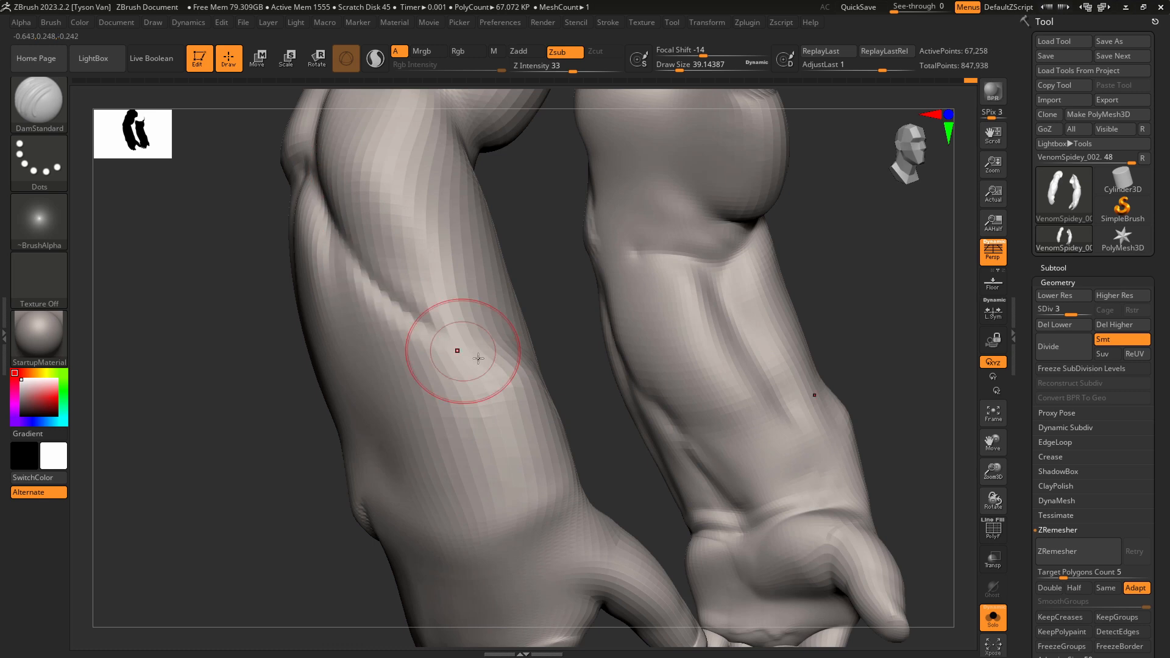
{"action": "key", "text": "ctrl+z"}
{"action": "left_click_drag", "start_coordinate": [325, 195], "coordinate": [484, 362]}
Carve a long extensor groove down to the wrist and a back-of-wrist crease at draw size about 49, and smooth them.
{"action": "mouse_move", "coordinate": [329, 242]}
{"action": "left_mouse_down"}
{"action": "mouse_move", "coordinate": [403, 439]}
{"action": "mouse_move", "coordinate": [435, 490]}
{"action": "mouse_move", "coordinate": [535, 487]}
{"action": "left_mouse_up"}
{"action": "key", "text": "]"}
{"action": "left_click_drag", "start_coordinate": [436, 515], "coordinate": [575, 490]}
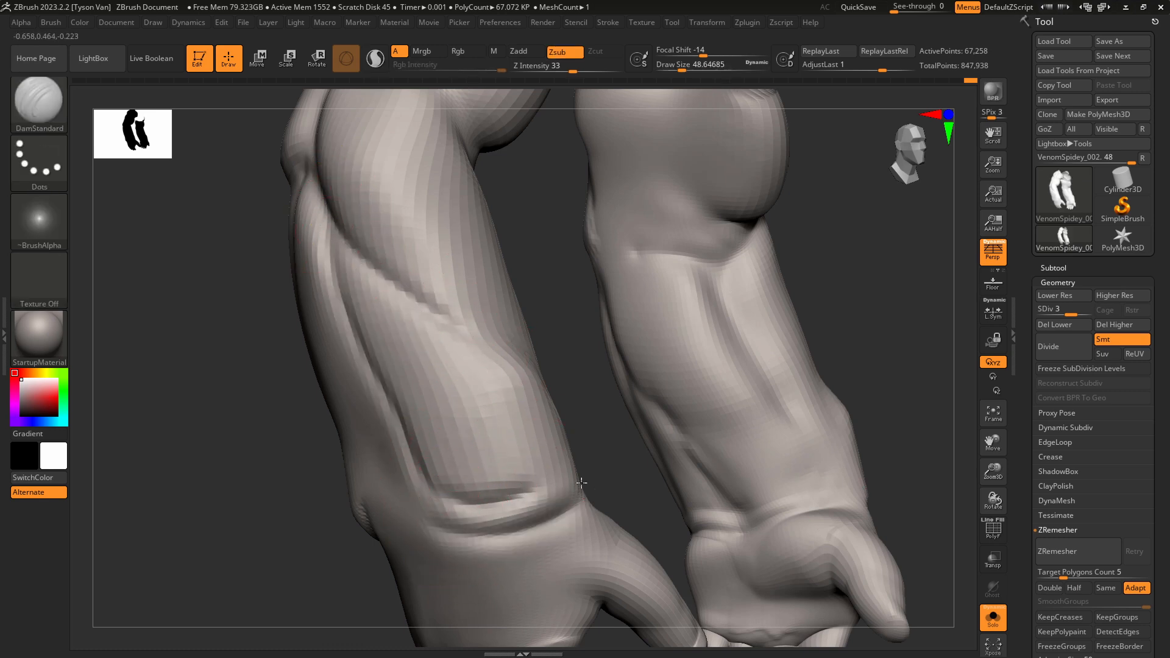
{"action": "mouse_move", "coordinate": [504, 507]}
{"action": "left_mouse_down"}
{"action": "mouse_move", "coordinate": [561, 477]}
{"action": "mouse_move", "coordinate": [469, 508]}
{"action": "left_mouse_up"}
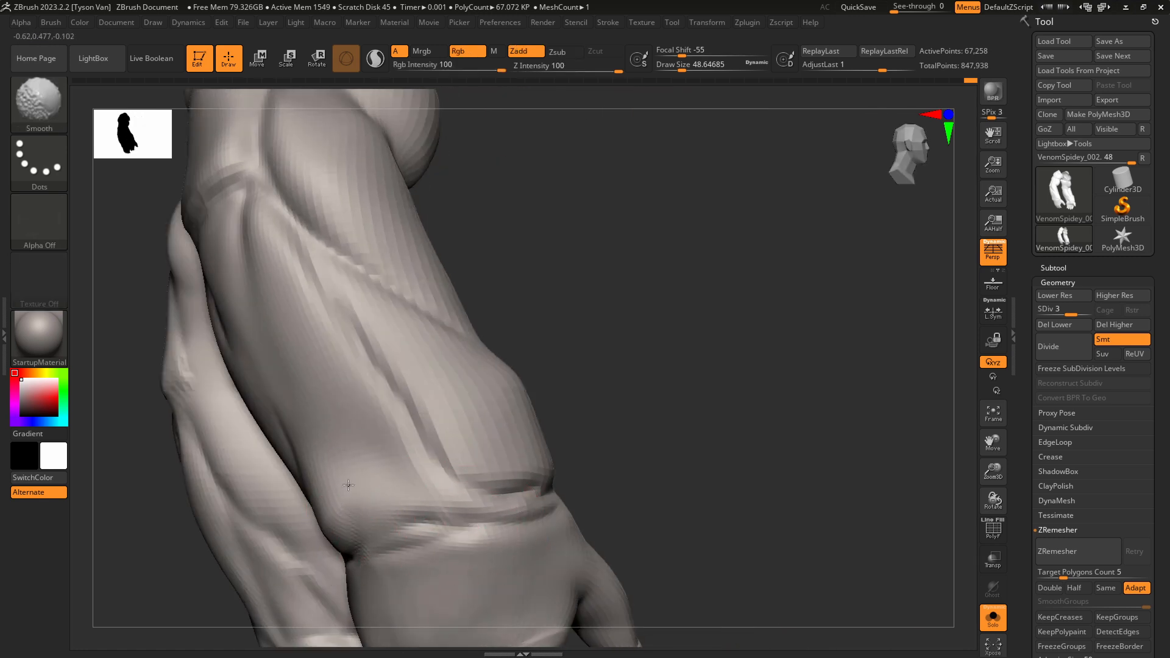
{"action": "left_click_drag", "start_coordinate": [405, 493], "coordinate": [535, 512], "text": "shift"}
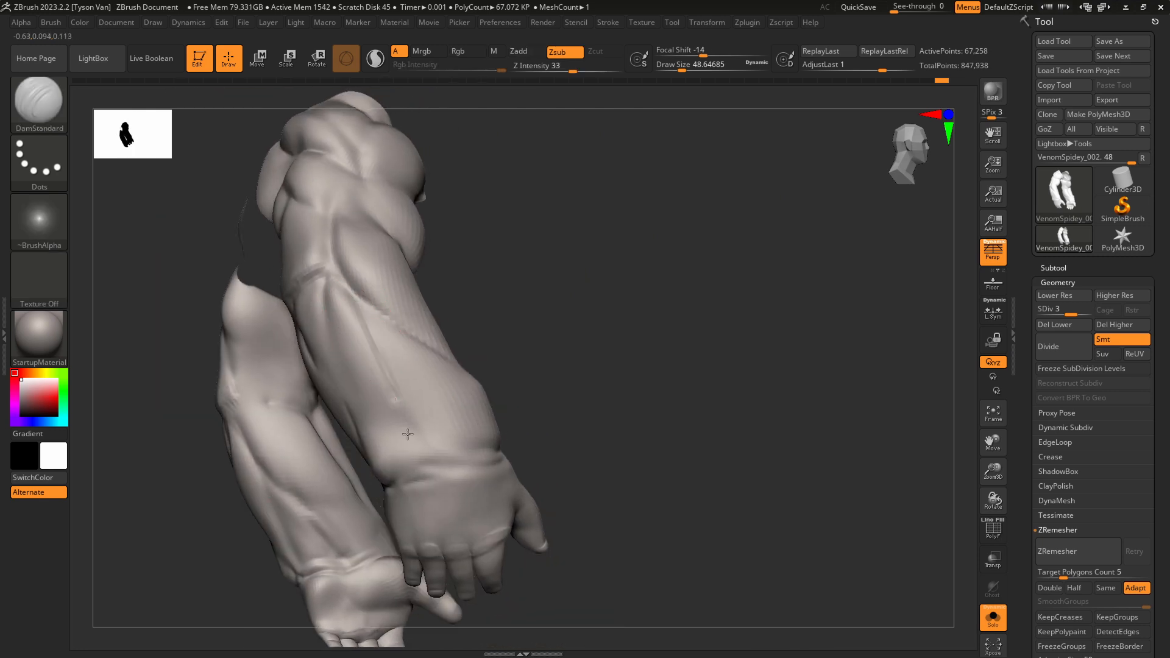
Carve the outer forearm muscle lines running down from the elbow with DamStandard and smooth them.
{"action": "left_click_drag", "start_coordinate": [407, 433], "coordinate": [410, 437]}
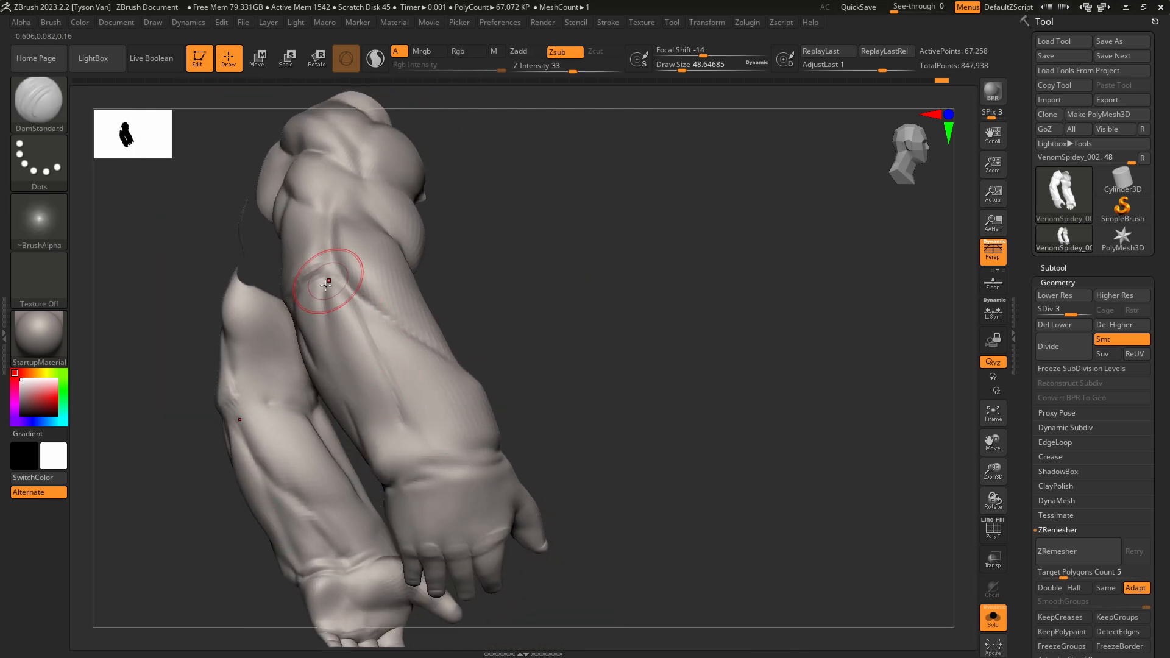
{"action": "mouse_move", "coordinate": [327, 284]}
{"action": "left_mouse_down"}
{"action": "mouse_move", "coordinate": [396, 414]}
{"action": "mouse_move", "coordinate": [386, 391]}
{"action": "left_mouse_up"}
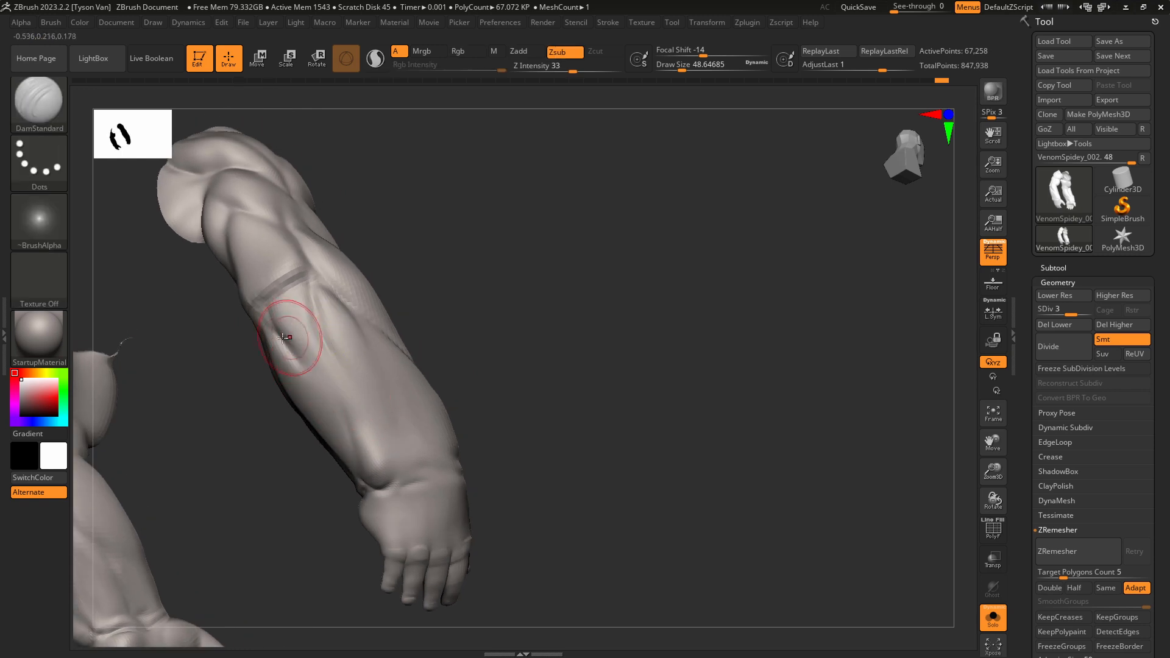
{"action": "key", "text": "shift"}
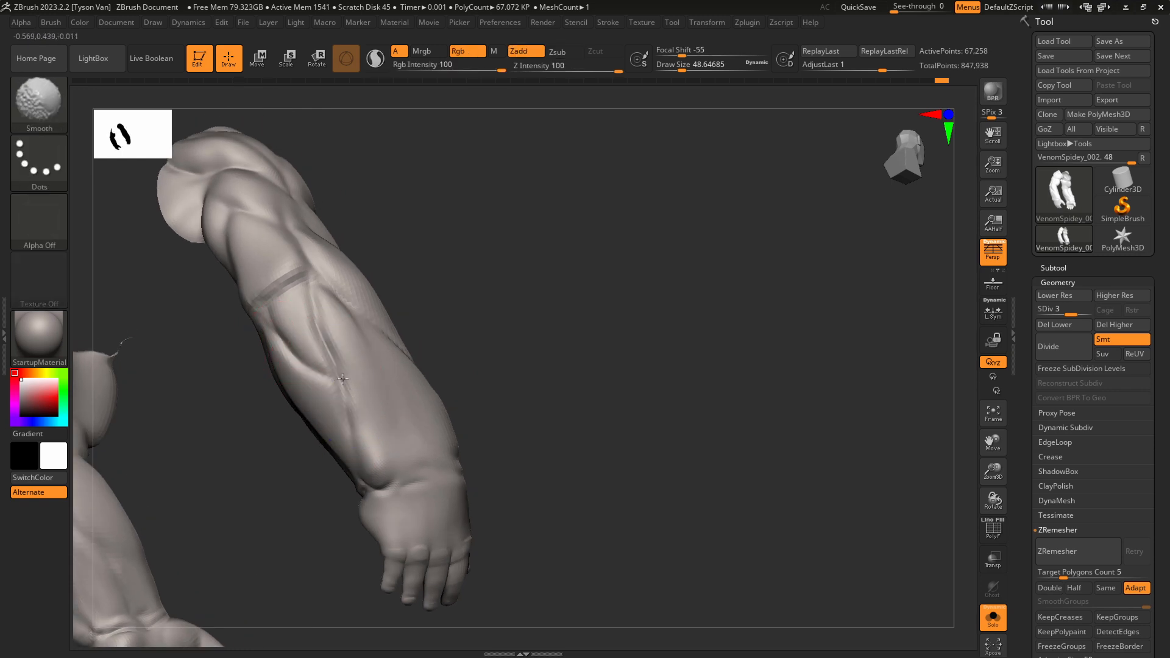
{"action": "left_click_drag", "start_coordinate": [332, 396], "coordinate": [307, 365], "text": "shift"}
Build up the arm beside the elbow with the Standard brush at draw size about 29 and smooth the area.
{"action": "mouse_move", "coordinate": [306, 365]}
{"action": "right_mouse_down"}
{"action": "mouse_move", "coordinate": [347, 350]}
{"action": "mouse_move", "coordinate": [264, 314]}
{"action": "right_mouse_up"}
{"action": "right_click_drag", "start_coordinate": [192, 206], "coordinate": [220, 220]}
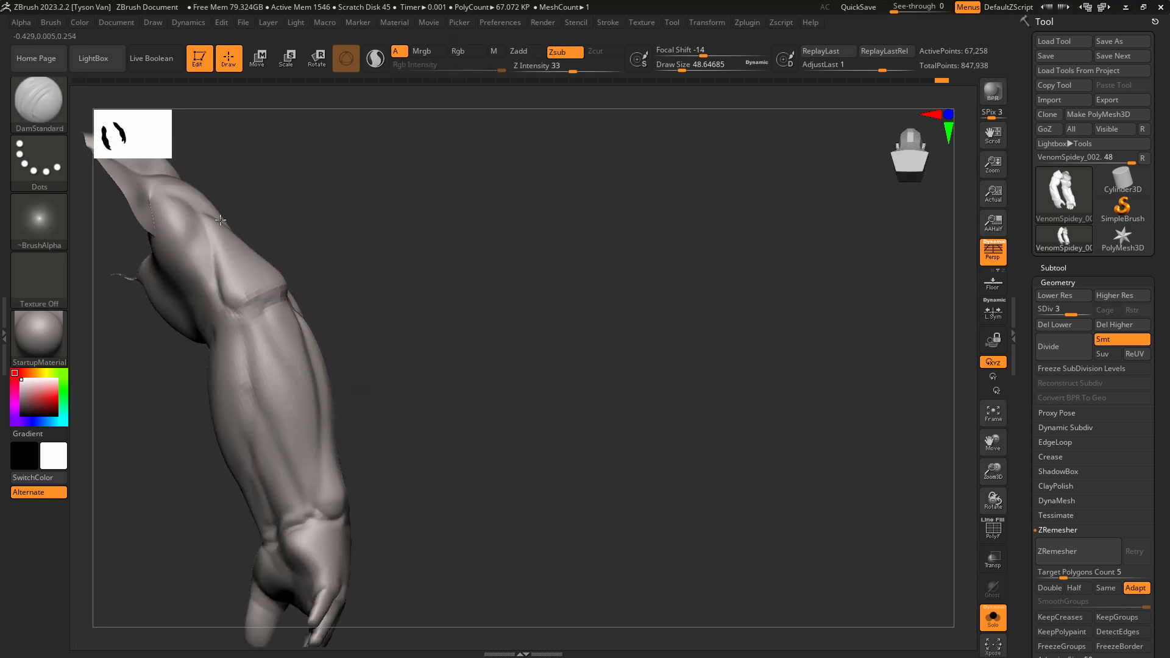
{"action": "key", "text": "b"}
{"action": "key", "text": "s"}
{"action": "key", "text": "t"}
{"action": "mouse_move", "coordinate": [221, 301]}
{"action": "right_mouse_down"}
{"action": "mouse_move", "coordinate": [241, 292]}
{"action": "mouse_move", "coordinate": [216, 347]}
{"action": "right_mouse_up"}
{"action": "key", "text": "s"}
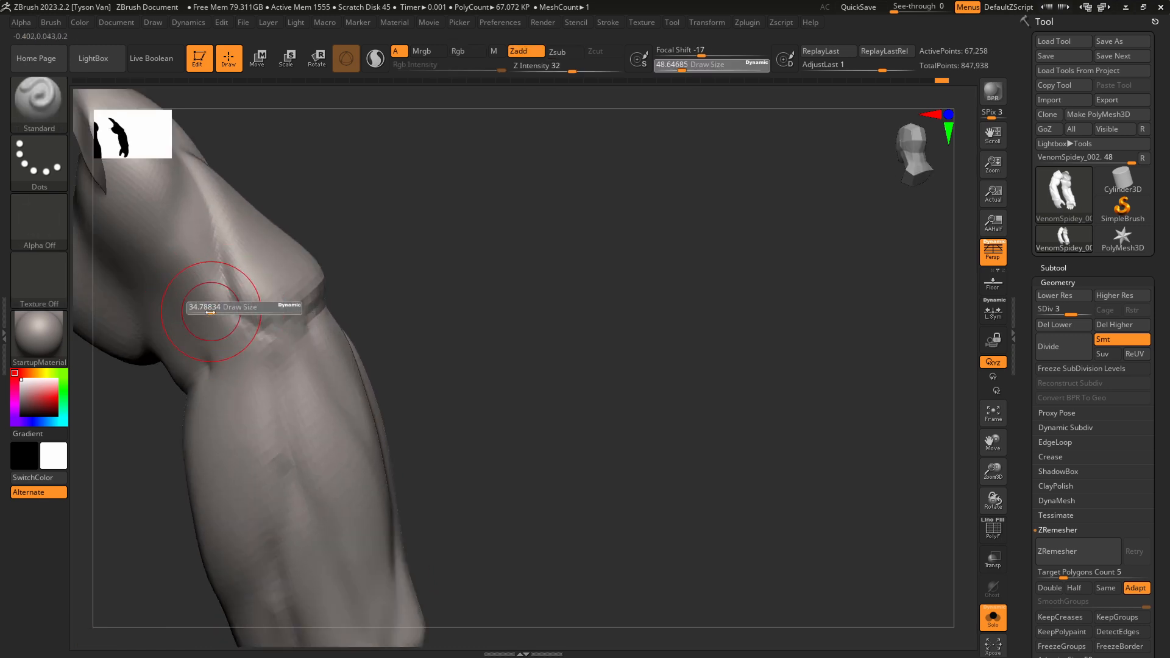
{"action": "left_click_drag", "start_coordinate": [212, 309], "coordinate": [206, 309]}
{"action": "left_click_drag", "start_coordinate": [207, 315], "coordinate": [194, 286]}
{"action": "key", "text": "shift"}
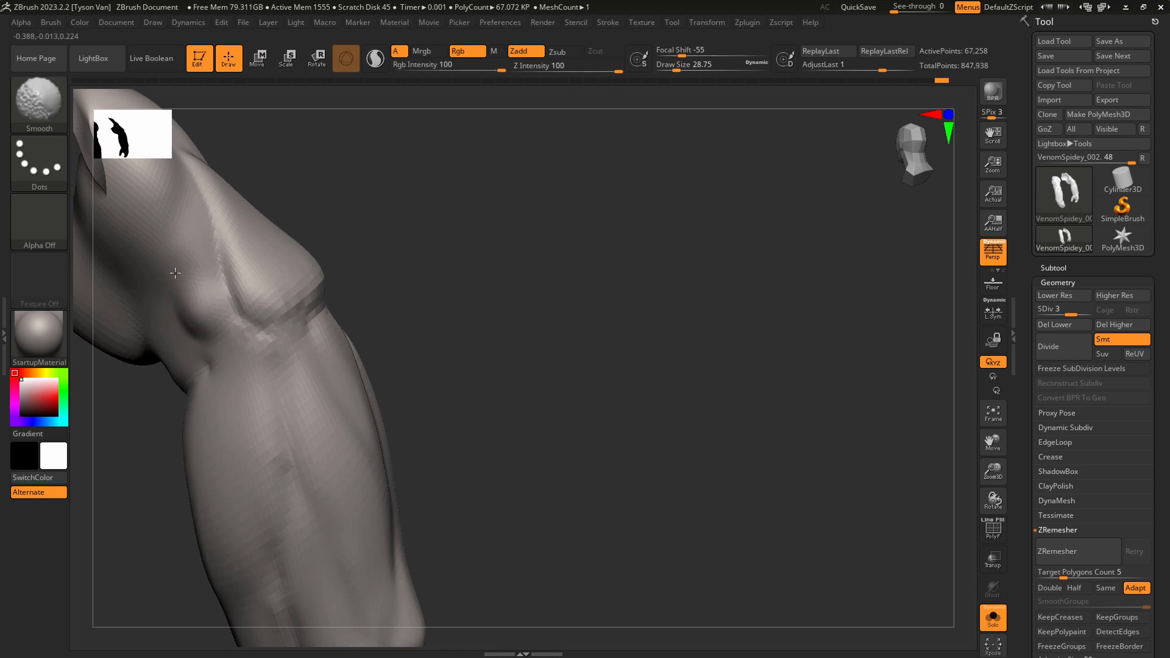
Carve the upper arm muscle separations and the triceps area above the elbow with DamStandard, and smooth them.
{"action": "right_click_drag", "start_coordinate": [175, 273], "coordinate": [321, 308]}
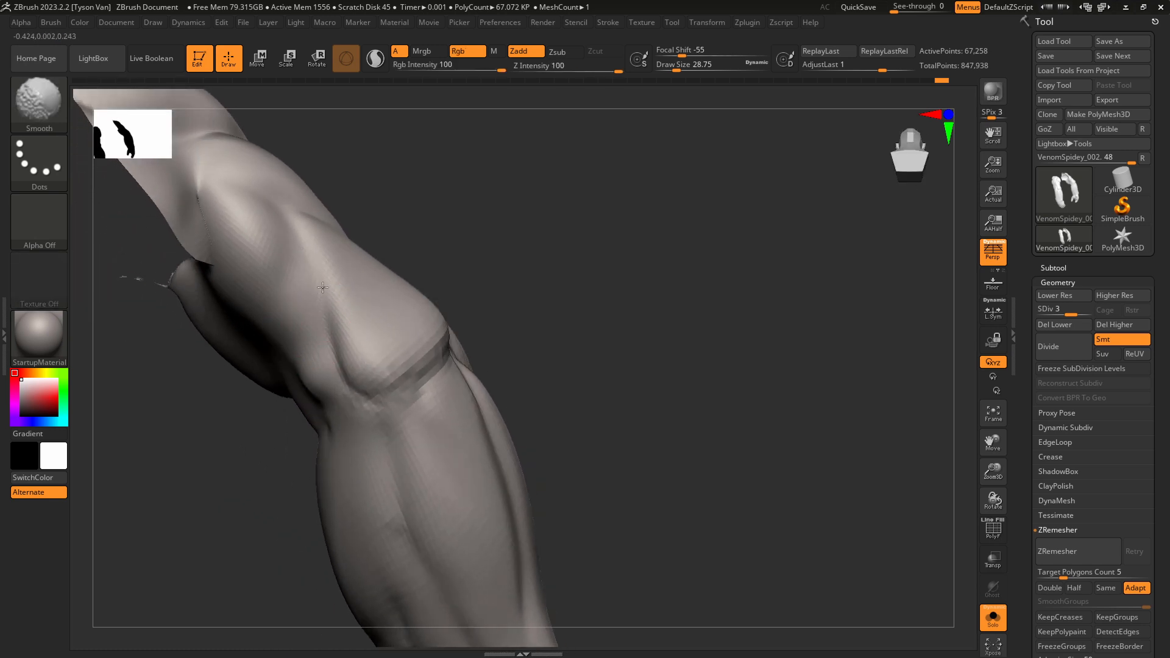
{"action": "right_click_drag", "start_coordinate": [340, 396], "coordinate": [334, 347]}
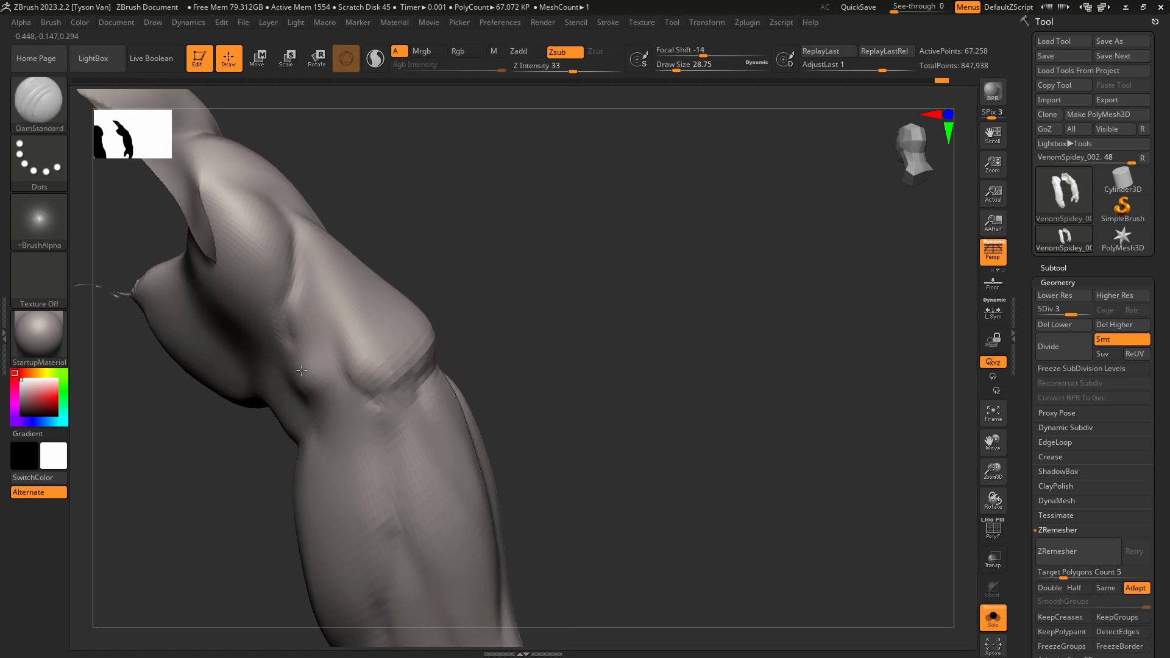
{"action": "right_click_drag", "start_coordinate": [279, 328], "coordinate": [295, 271]}
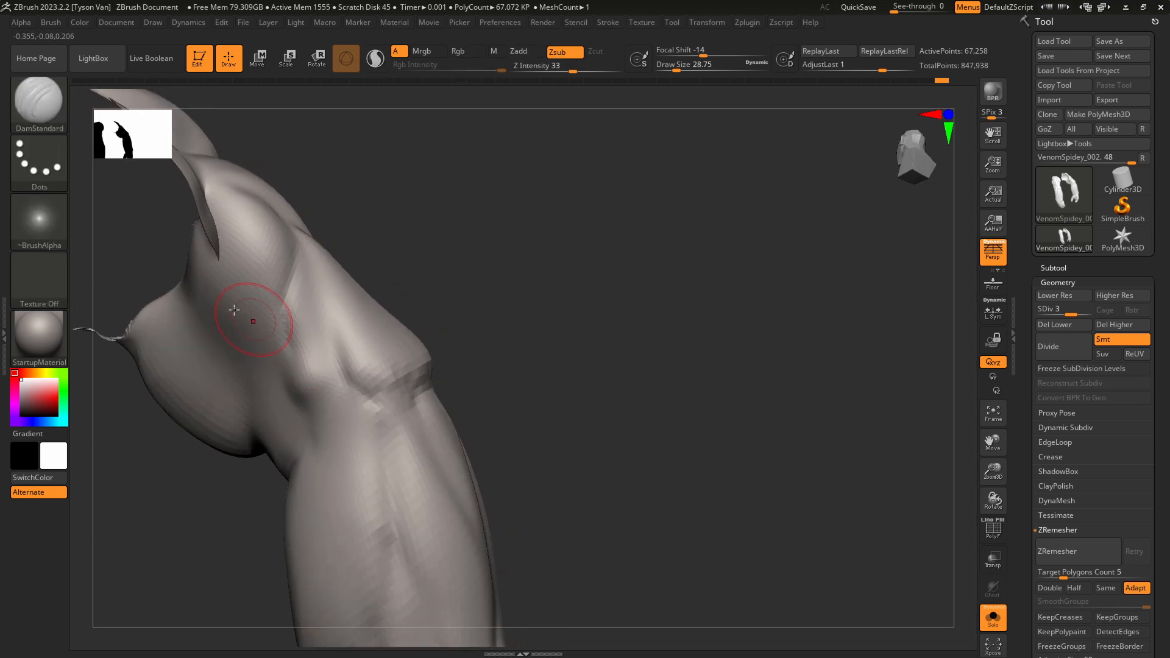
{"action": "left_click_drag", "start_coordinate": [267, 420], "coordinate": [263, 391], "text": "shift"}
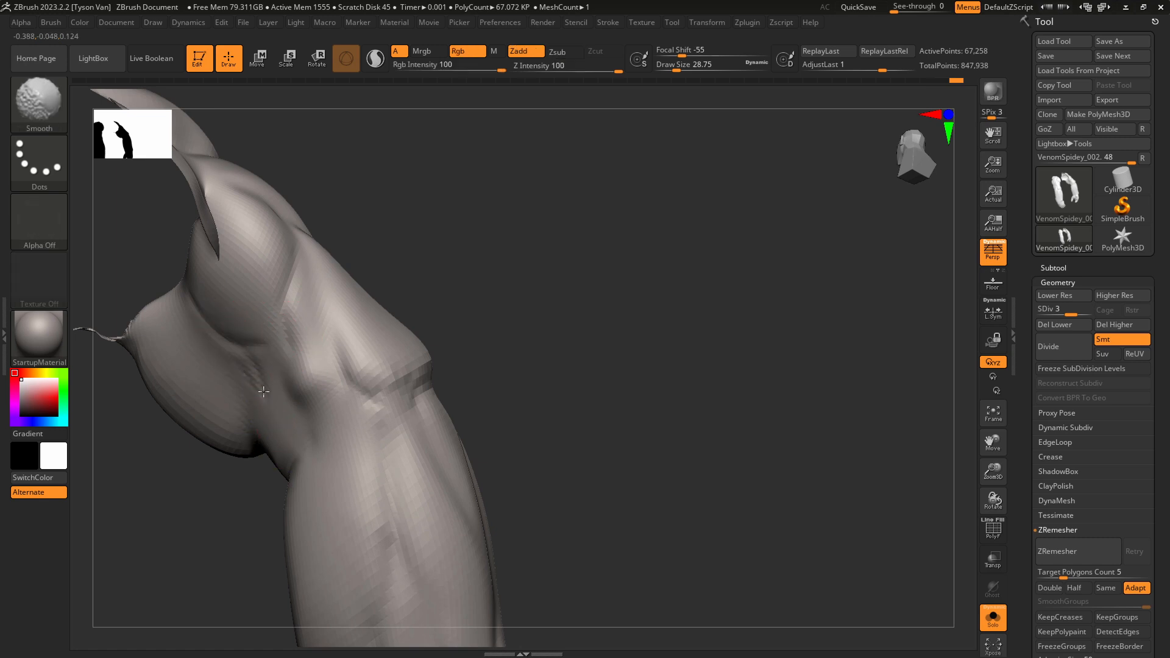
{"action": "mouse_move", "coordinate": [356, 394]}
{"action": "right_mouse_down"}
{"action": "mouse_move", "coordinate": [378, 395]}
{"action": "mouse_move", "coordinate": [370, 307]}
{"action": "right_mouse_up"}
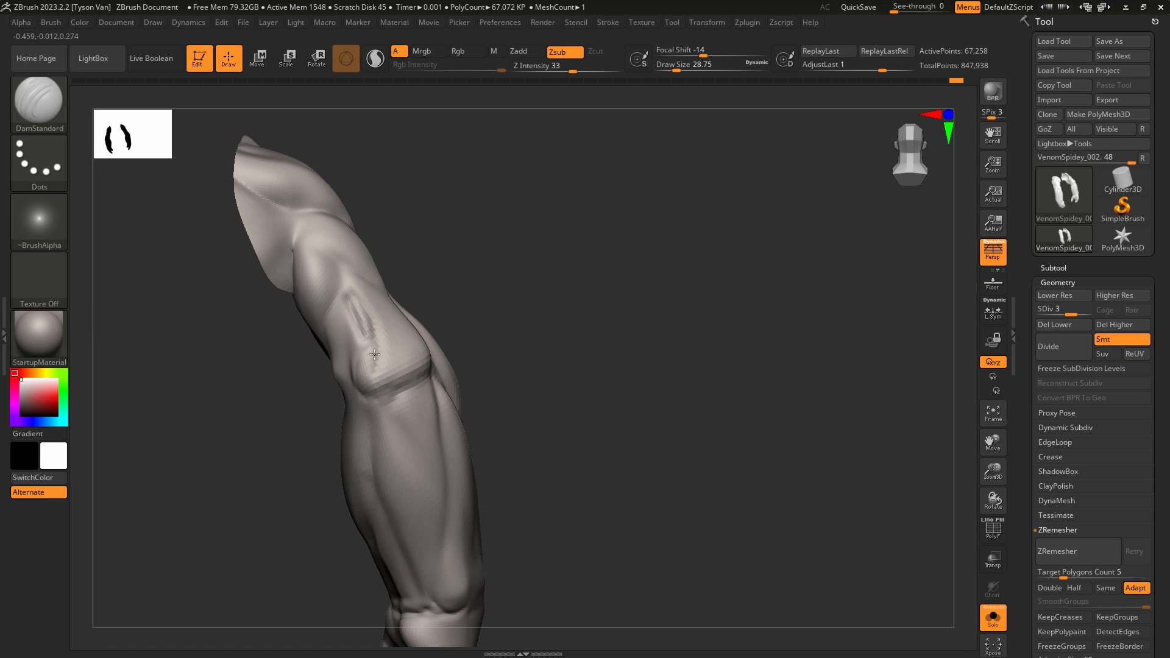
{"action": "key", "text": "shift"}
{"action": "left_click_drag", "start_coordinate": [356, 312], "coordinate": [410, 332], "text": "shift"}
Adjust the forearm and elbow silhouette with the SnakeHook brush at draw sizes about 197 and 163.
{"action": "mouse_move", "coordinate": [410, 331]}
{"action": "right_mouse_down", "text": "ctrl"}
{"action": "mouse_move", "coordinate": [420, 304]}
{"action": "mouse_move", "coordinate": [454, 360]}
{"action": "right_mouse_up", "text": "ctrl"}
{"action": "key", "text": "b"}
{"action": "key", "text": "s"}
{"action": "key", "text": "h"}
{"action": "key", "text": "s"}
{"action": "left_click_drag", "start_coordinate": [455, 380], "coordinate": [489, 390]}
{"action": "key", "text": "s"}
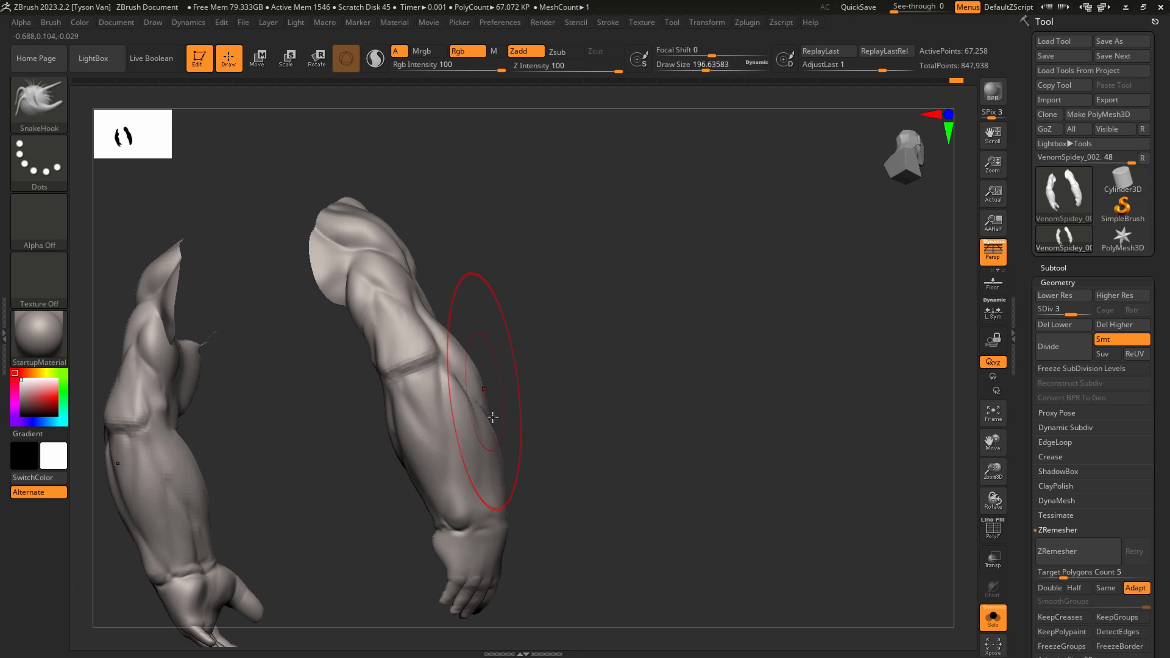
{"action": "mouse_move", "coordinate": [492, 417]}
{"action": "right_mouse_down"}
{"action": "mouse_move", "coordinate": [503, 433]}
{"action": "mouse_move", "coordinate": [396, 397]}
{"action": "mouse_move", "coordinate": [375, 439]}
{"action": "mouse_move", "coordinate": [365, 379]}
{"action": "right_mouse_up"}
{"action": "key", "text": "s"}
{"action": "mouse_move", "coordinate": [365, 370]}
{"action": "left_mouse_down"}
{"action": "mouse_move", "coordinate": [357, 378]}
{"action": "mouse_move", "coordinate": [342, 360]}
{"action": "left_mouse_up"}
{"action": "mouse_move", "coordinate": [300, 339]}
{"action": "right_mouse_down"}
{"action": "mouse_move", "coordinate": [360, 400]}
{"action": "mouse_move", "coordinate": [426, 317]}
{"action": "right_mouse_up"}
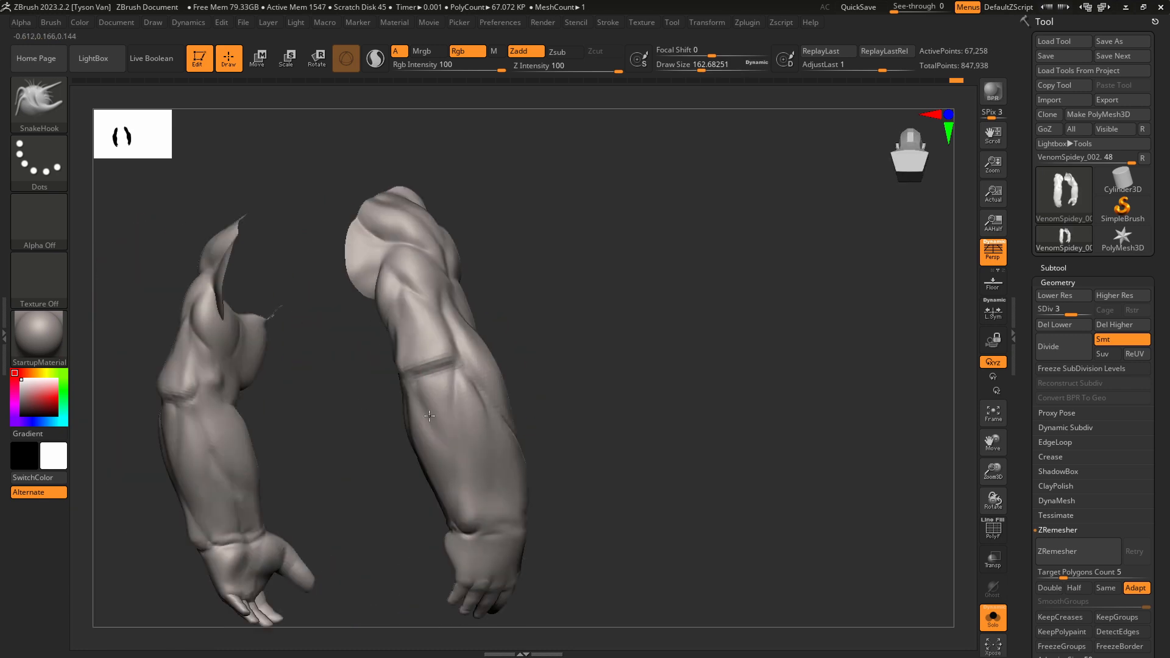
Refine the shoulder and upper arm shapes with the SnakeHook brush at draw sizes about 136 and 87.
{"action": "key", "text": "s"}
{"action": "left_click_drag", "start_coordinate": [457, 309], "coordinate": [457, 296]}
{"action": "key", "text": "s"}
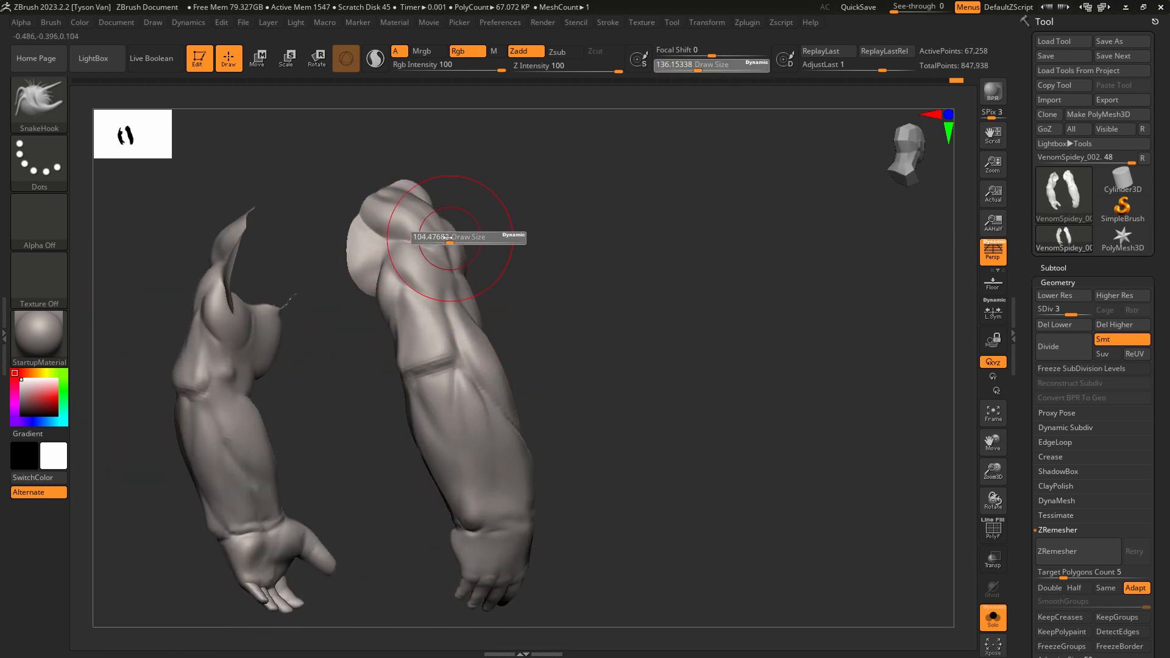
{"action": "left_click_drag", "start_coordinate": [455, 239], "coordinate": [445, 240]}
{"action": "left_click_drag", "start_coordinate": [449, 238], "coordinate": [452, 239]}
{"action": "mouse_move", "coordinate": [453, 239]}
{"action": "right_mouse_down"}
{"action": "mouse_move", "coordinate": [426, 268]}
{"action": "mouse_move", "coordinate": [500, 262]}
{"action": "mouse_move", "coordinate": [468, 252]}
{"action": "right_mouse_up"}
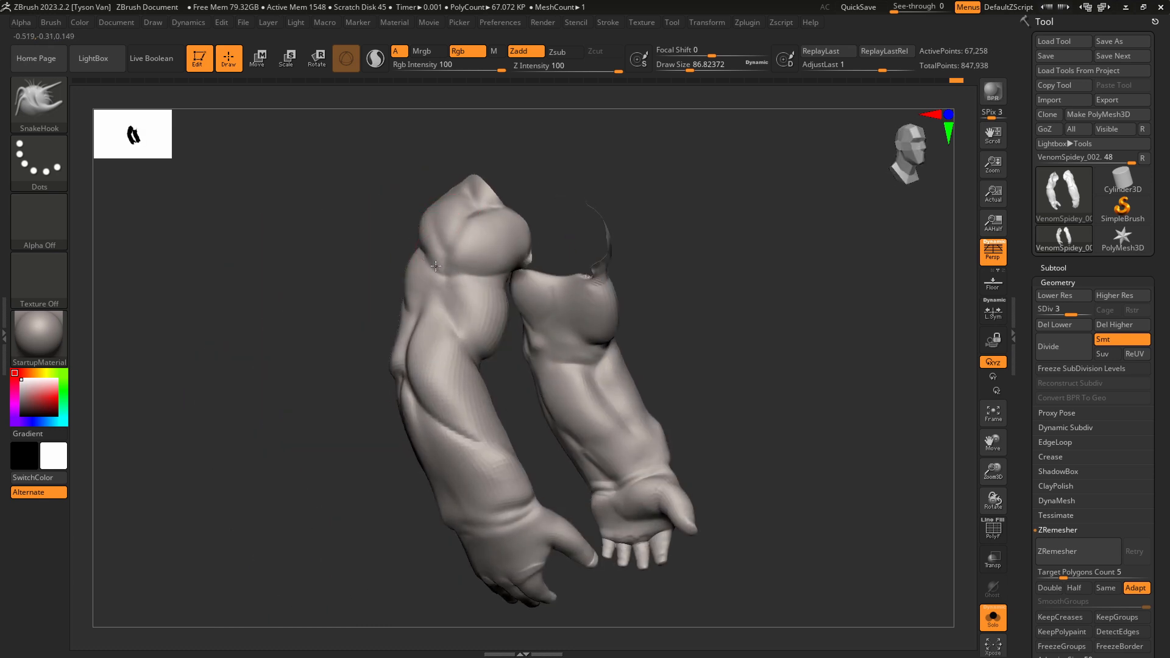
{"action": "left_click_drag", "start_coordinate": [469, 247], "coordinate": [484, 262]}
{"action": "right_click_drag", "start_coordinate": [496, 256], "coordinate": [496, 282]}
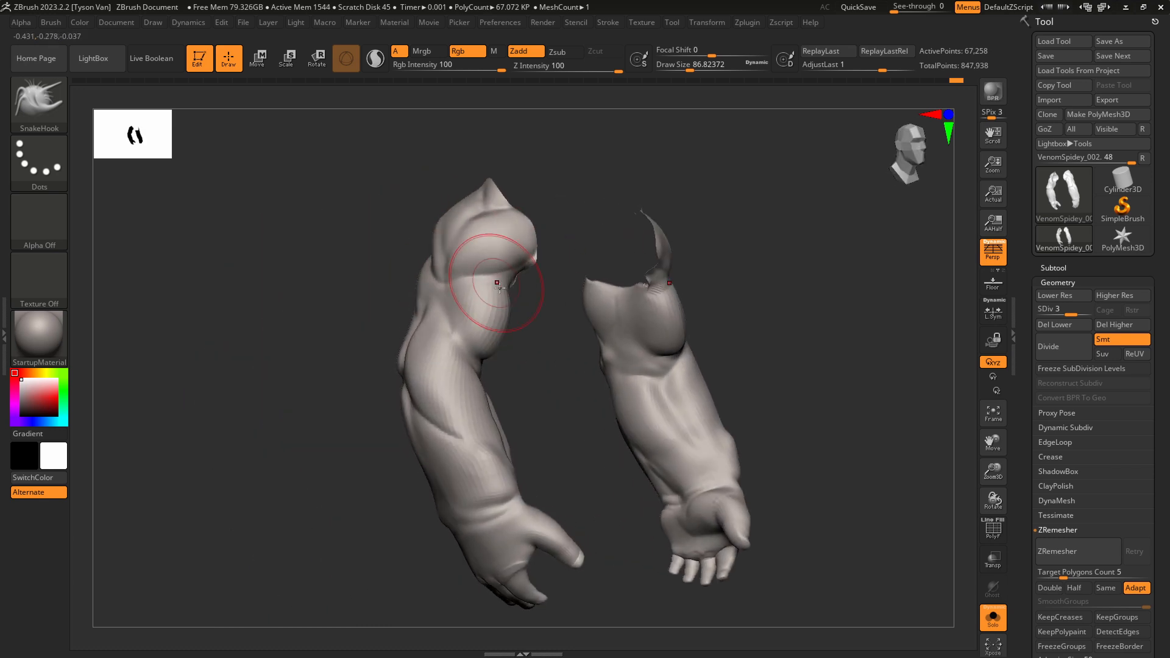
Set the SnakeHook draw size to about 77 and smooth the inner biceps surface.
{"action": "key", "text": "s"}
{"action": "left_click_drag", "start_coordinate": [501, 299], "coordinate": [498, 300]}
{"action": "key", "text": "shift"}
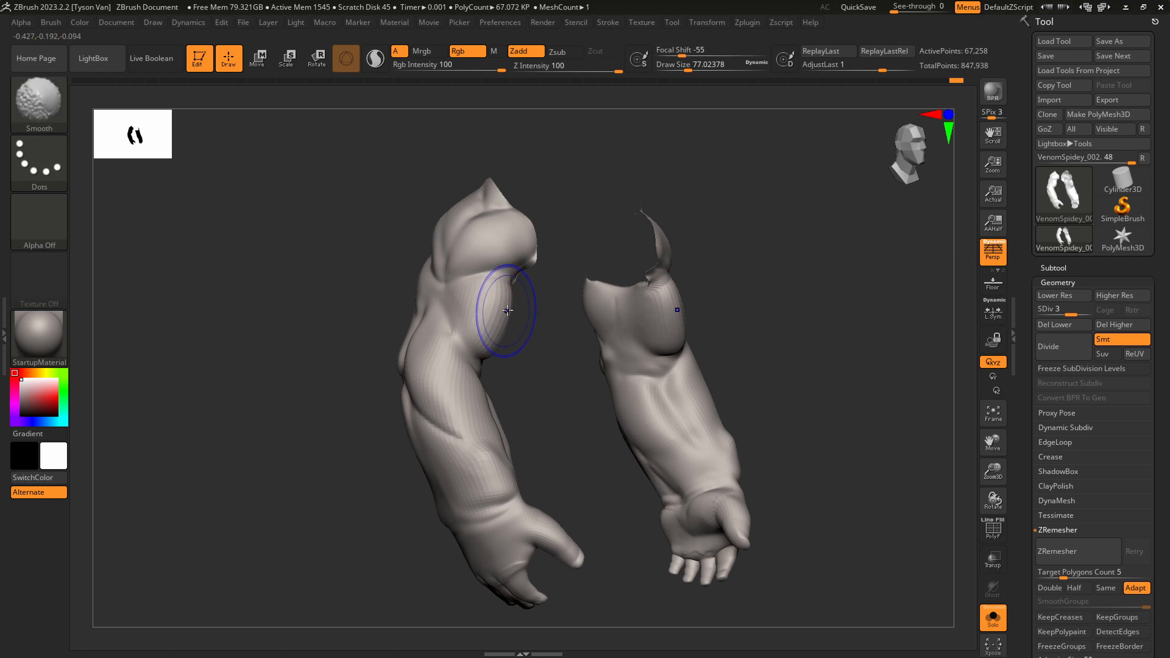
{"action": "key", "text": "shift"}
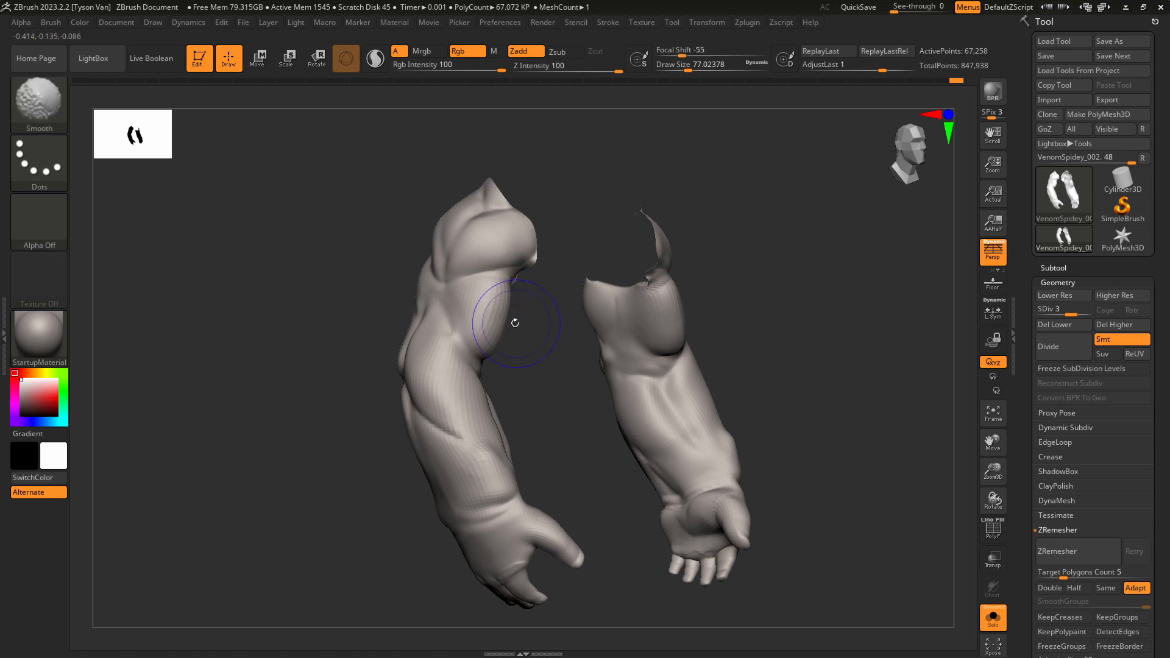
Select the DamStandard brush and smooth the lower biceps where it meets the elbow crease.
{"action": "mouse_move", "coordinate": [514, 322]}
{"action": "right_mouse_down", "text": "ctrl"}
{"action": "mouse_move", "coordinate": [517, 352]}
{"action": "mouse_move", "coordinate": [457, 329]}
{"action": "right_mouse_up", "text": "ctrl"}
{"action": "key", "text": "b"}
{"action": "key", "text": "d"}
{"action": "key", "text": "s"}
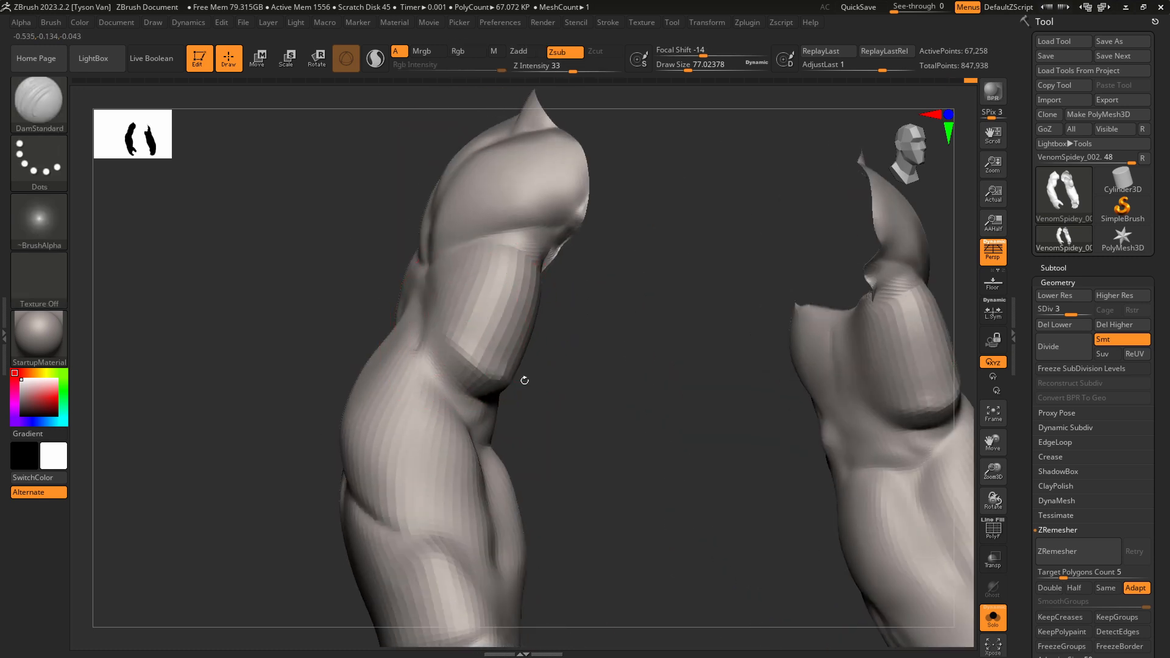
{"action": "left_click_drag", "start_coordinate": [488, 345], "coordinate": [550, 313], "text": "shift"}
Carve the separation between the deltoid, biceps and outer upper arm with DamStandard at a draw size of about 35, and smooth it.
{"action": "mouse_move", "coordinate": [538, 274]}
{"action": "right_mouse_down"}
{"action": "mouse_move", "coordinate": [554, 277]}
{"action": "mouse_move", "coordinate": [575, 368]}
{"action": "right_mouse_up"}
{"action": "key", "text": "s"}
{"action": "left_click_drag", "start_coordinate": [470, 340], "coordinate": [457, 340]}
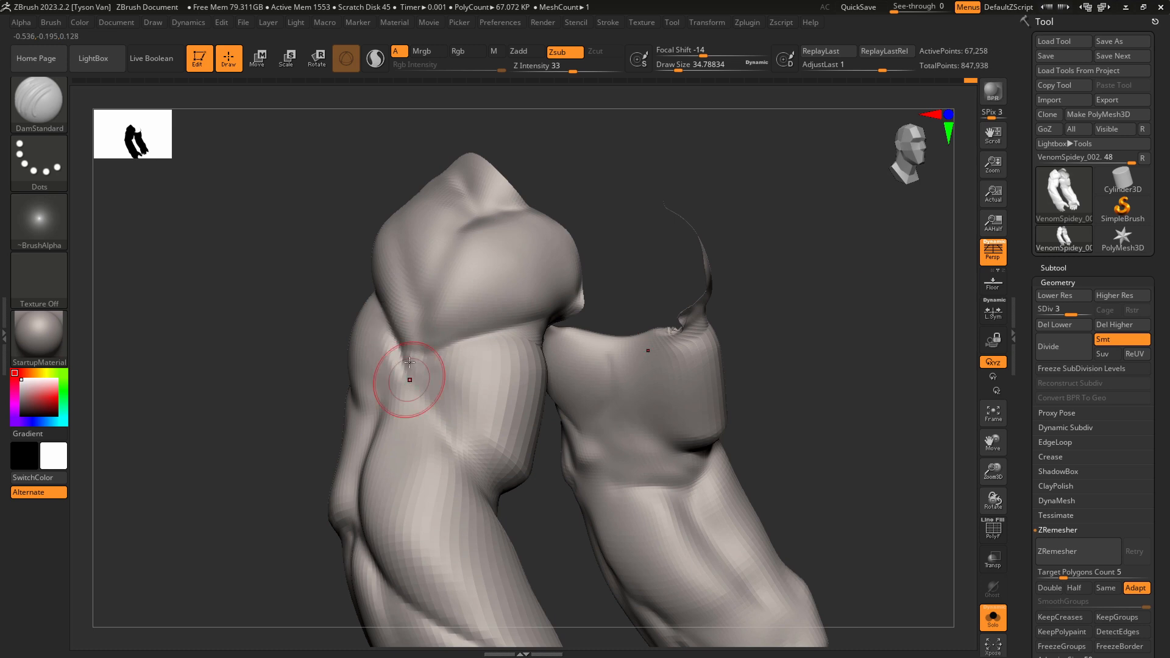
{"action": "key", "text": "shift"}
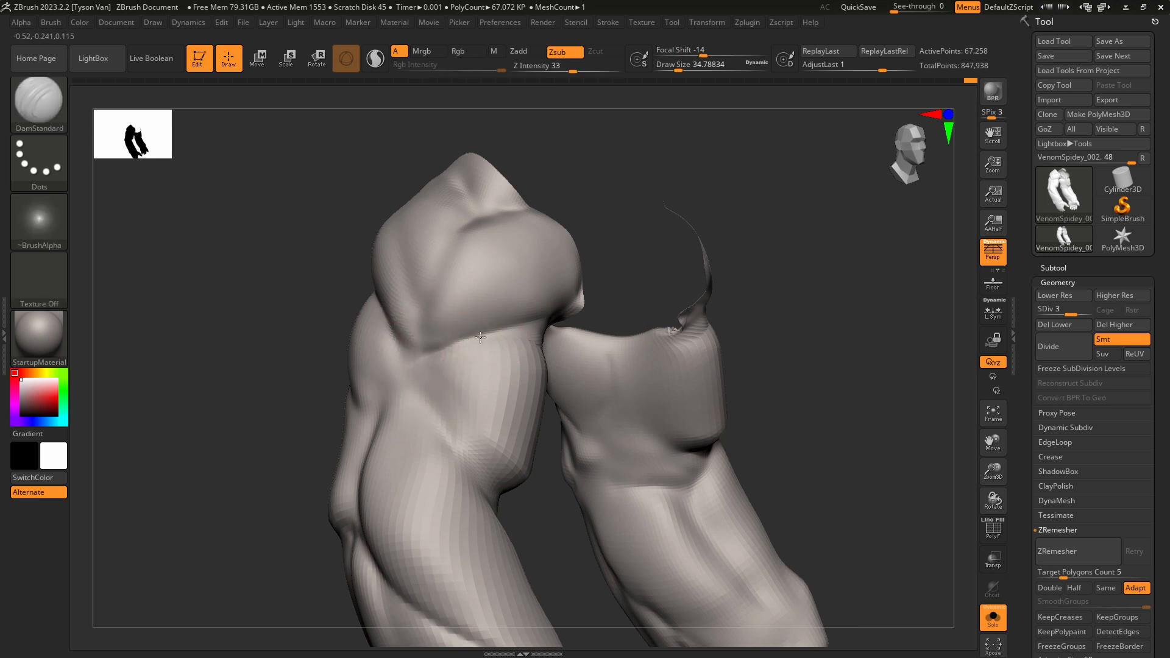
{"action": "key", "text": "shift"}
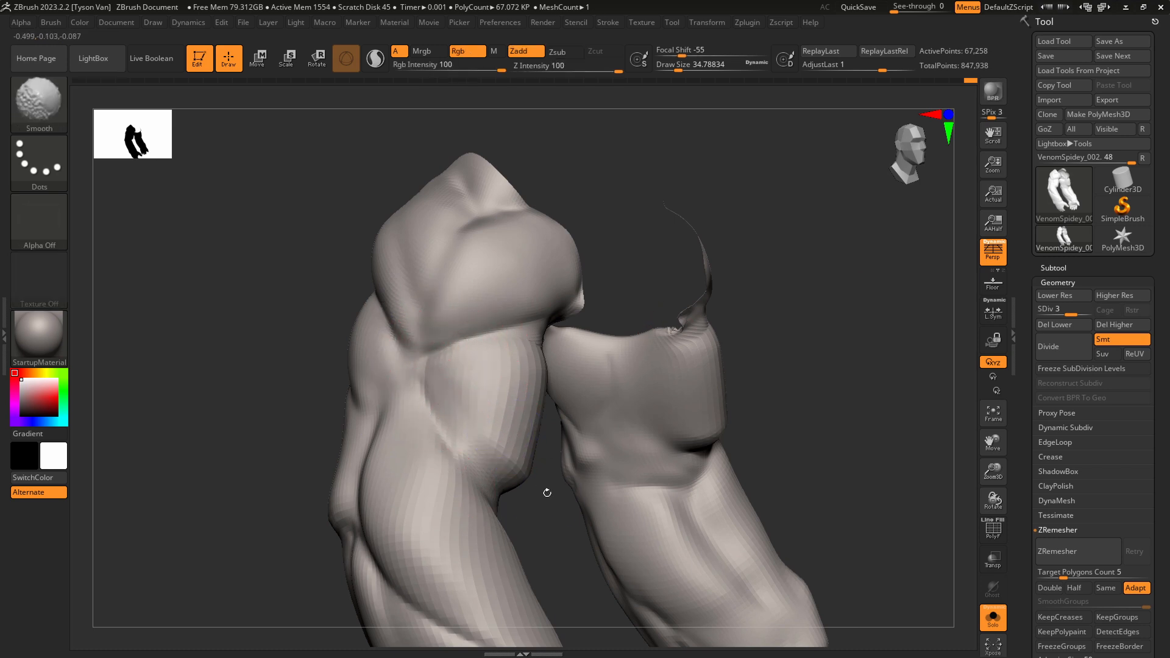
{"action": "mouse_move", "coordinate": [545, 481]}
{"action": "right_mouse_down"}
{"action": "mouse_move", "coordinate": [567, 411]}
{"action": "mouse_move", "coordinate": [655, 399]}
{"action": "mouse_move", "coordinate": [615, 395]}
{"action": "mouse_move", "coordinate": [630, 382]}
{"action": "right_mouse_up"}
{"action": "key", "text": "shift"}
{"action": "left_click_drag", "start_coordinate": [686, 405], "coordinate": [664, 430], "text": "shift"}
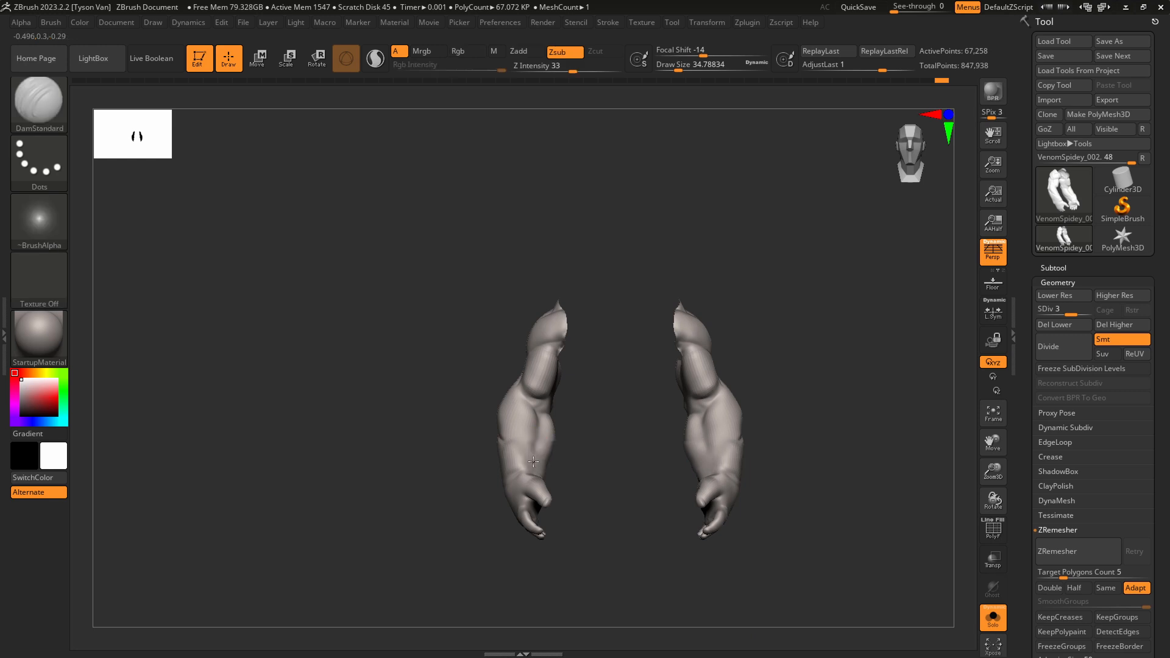
Switch to the SnakeHook brush at a draw size of about 39 and lower the arms to subdivision level 1.
{"action": "right_click_drag", "start_coordinate": [540, 438], "coordinate": [523, 468]}
{"action": "key", "text": "b"}
{"action": "key", "text": "s"}
{"action": "key", "text": "h"}
{"action": "key", "text": "s"}
{"action": "left_click_drag", "start_coordinate": [500, 465], "coordinate": [505, 464]}
{"action": "mouse_move", "coordinate": [504, 464]}
{"action": "right_mouse_down", "text": "alt"}
{"action": "mouse_move", "coordinate": [521, 512]}
{"action": "mouse_move", "coordinate": [510, 518]}
{"action": "mouse_move", "coordinate": [572, 486]}
{"action": "mouse_move", "coordinate": [551, 502]}
{"action": "mouse_move", "coordinate": [545, 479]}
{"action": "mouse_move", "coordinate": [536, 505]}
{"action": "mouse_move", "coordinate": [564, 432]}
{"action": "right_mouse_up", "text": "alt"}
{"action": "key", "text": "bracketright"}
{"action": "key", "text": "s"}
{"action": "left_click_drag", "start_coordinate": [564, 431], "coordinate": [555, 432]}
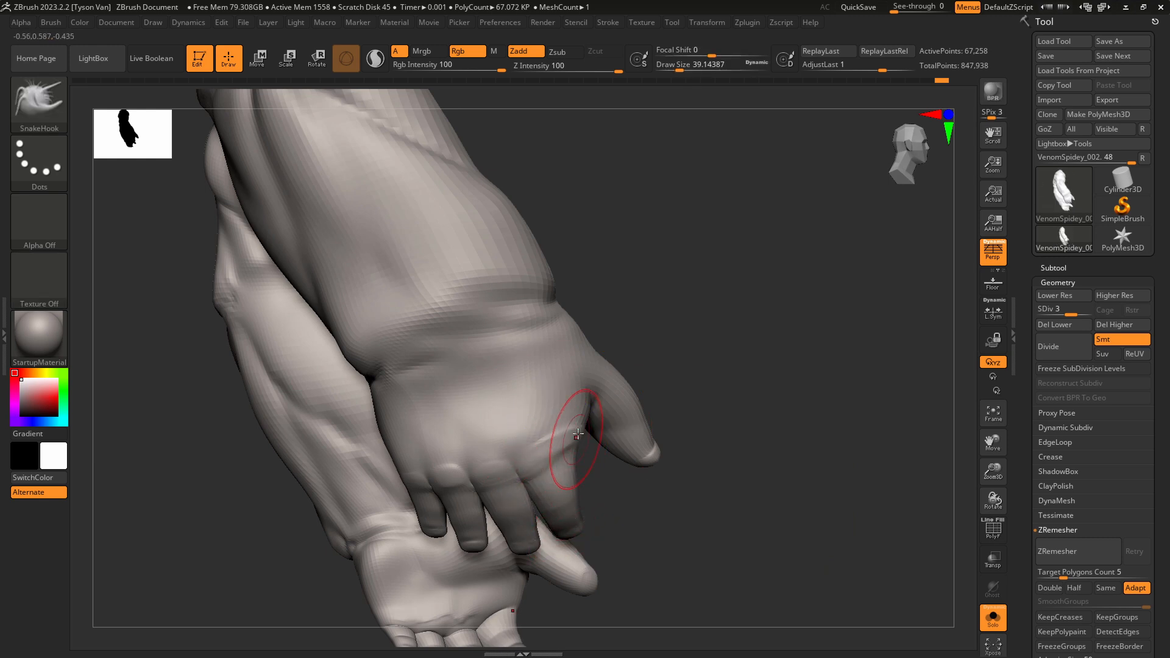
{"action": "key", "text": "shift+d"}
{"action": "key", "text": "shift+d"}
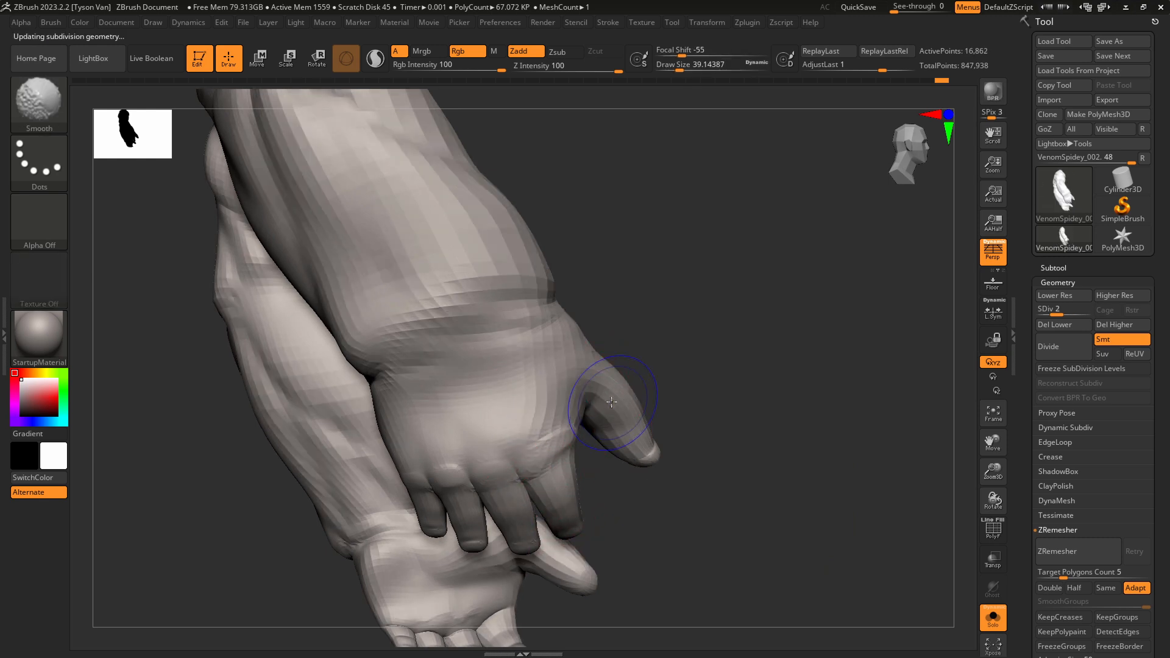
Reshape the thumb with the SnakeHook brush at a draw size of about 49.
{"action": "right_click_drag", "start_coordinate": [609, 409], "coordinate": [601, 392]}
{"action": "key", "text": "s"}
{"action": "left_click_drag", "start_coordinate": [615, 402], "coordinate": [639, 409]}
{"action": "key", "text": "s"}
{"action": "left_click_drag", "start_coordinate": [645, 409], "coordinate": [636, 409]}
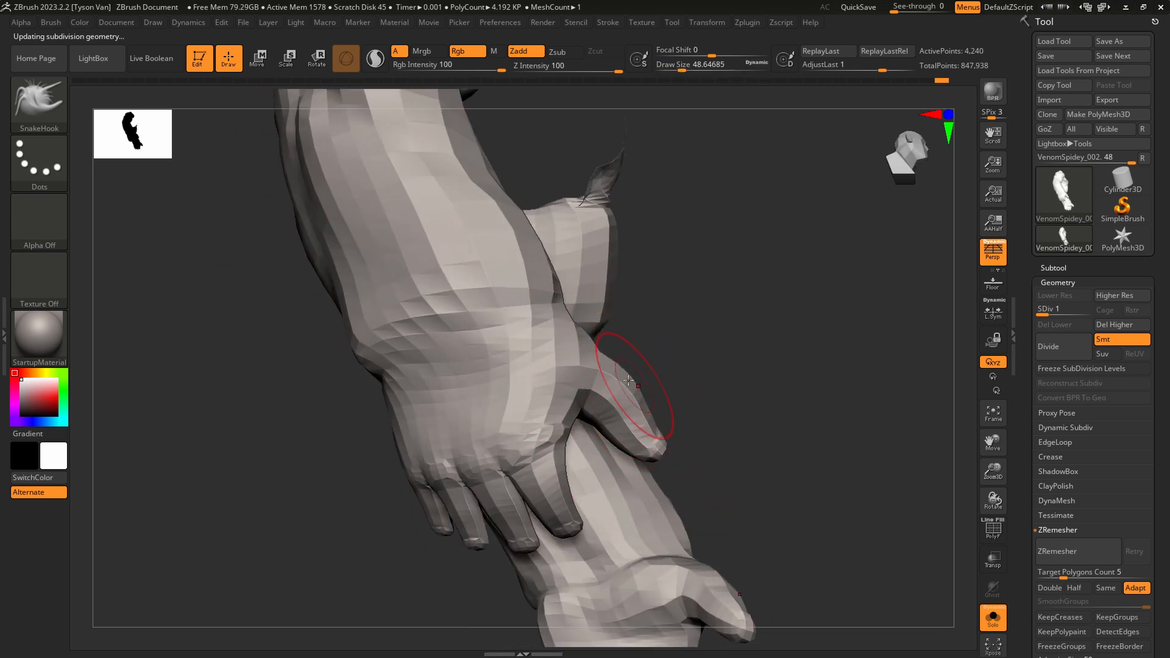
{"action": "left_click_drag", "start_coordinate": [635, 403], "coordinate": [622, 419]}
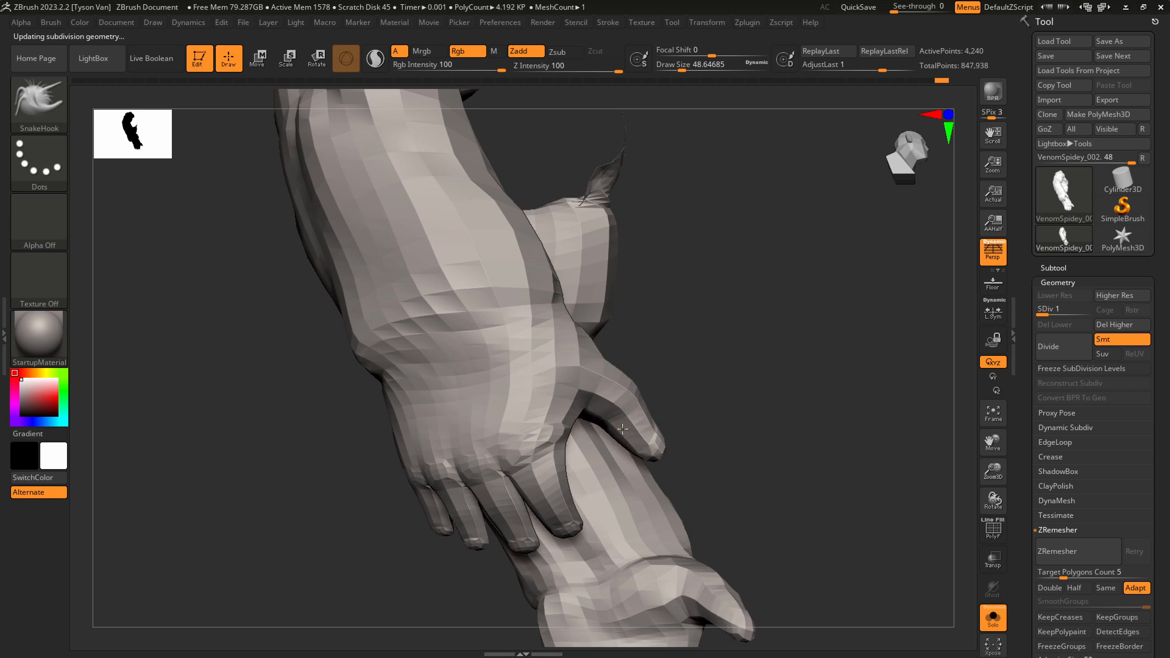
{"action": "right_click_drag", "start_coordinate": [548, 424], "coordinate": [615, 418]}
{"action": "right_click_drag", "start_coordinate": [759, 426], "coordinate": [655, 444], "text": "alt"}
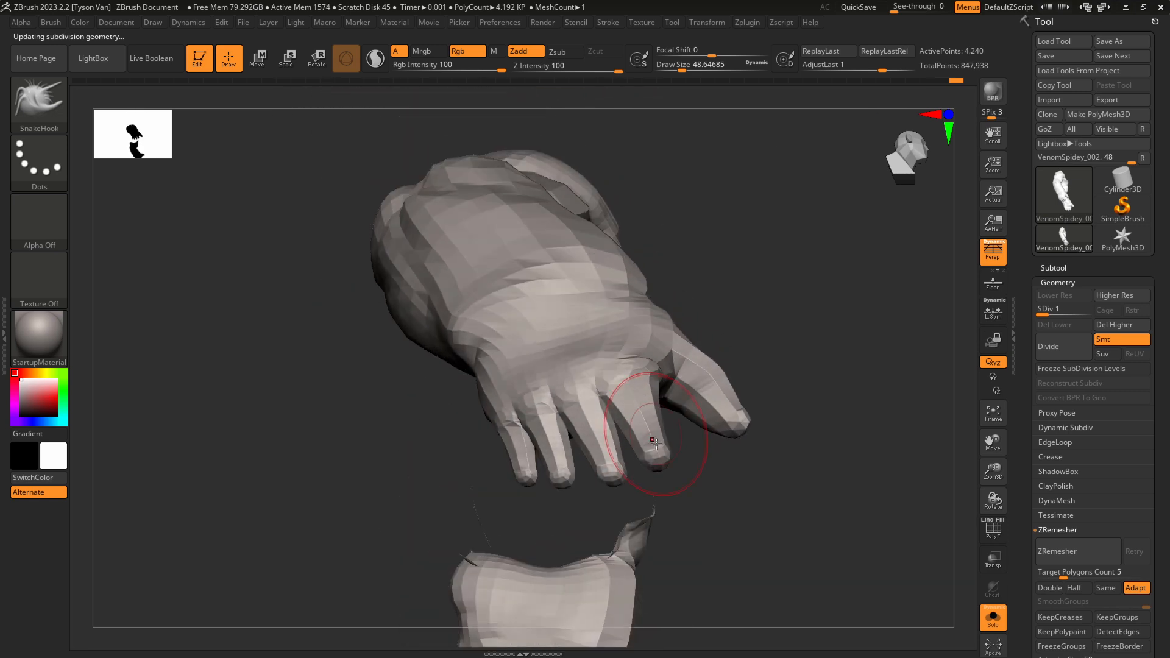
Lengthen the fingers at a draw size of about 35, using SnakeHook for the index finger and Move Topological for the others.
{"action": "key", "text": "s"}
{"action": "left_click_drag", "start_coordinate": [661, 459], "coordinate": [673, 478]}
{"action": "key", "text": "b"}
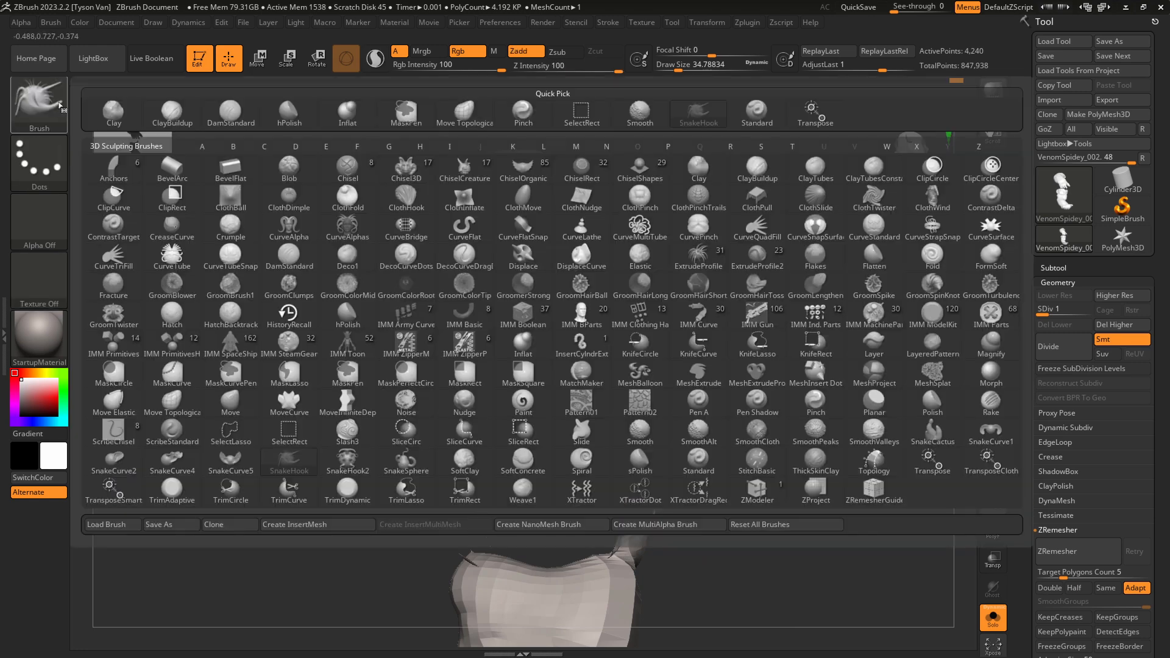
{"action": "key", "text": "m"}
{"action": "key", "text": "t"}
{"action": "mouse_move", "coordinate": [602, 477]}
{"action": "left_mouse_down"}
{"action": "mouse_move", "coordinate": [603, 504]}
{"action": "mouse_move", "coordinate": [626, 496]}
{"action": "mouse_move", "coordinate": [627, 461]}
{"action": "mouse_move", "coordinate": [625, 510]}
{"action": "left_mouse_up"}
{"action": "mouse_move", "coordinate": [564, 474]}
{"action": "left_mouse_down"}
{"action": "mouse_move", "coordinate": [578, 498]}
{"action": "mouse_move", "coordinate": [562, 516]}
{"action": "mouse_move", "coordinate": [585, 512]}
{"action": "mouse_move", "coordinate": [572, 479]}
{"action": "left_mouse_up"}
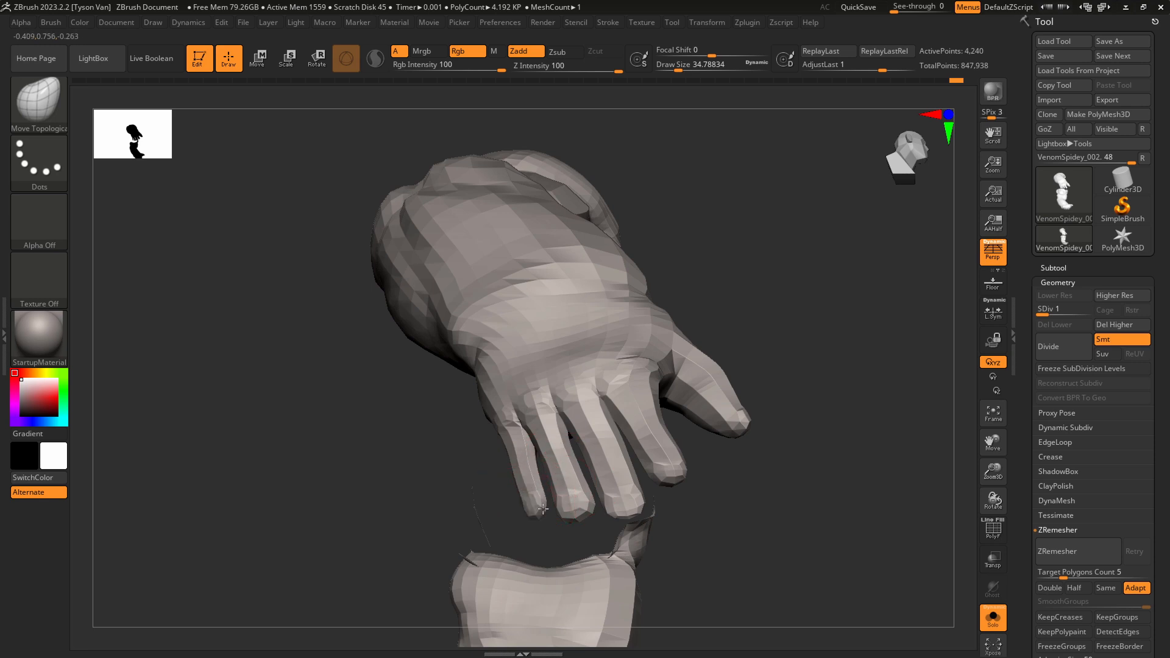
Bend and reposition the fingers from the side with Move Topological at draw sizes about 51 and 39.
{"action": "mouse_move", "coordinate": [549, 510]}
{"action": "right_mouse_down"}
{"action": "mouse_move", "coordinate": [633, 499]}
{"action": "mouse_move", "coordinate": [594, 484]}
{"action": "mouse_move", "coordinate": [569, 494]}
{"action": "right_mouse_up"}
{"action": "key", "text": "s"}
{"action": "left_click_drag", "start_coordinate": [534, 522], "coordinate": [509, 518]}
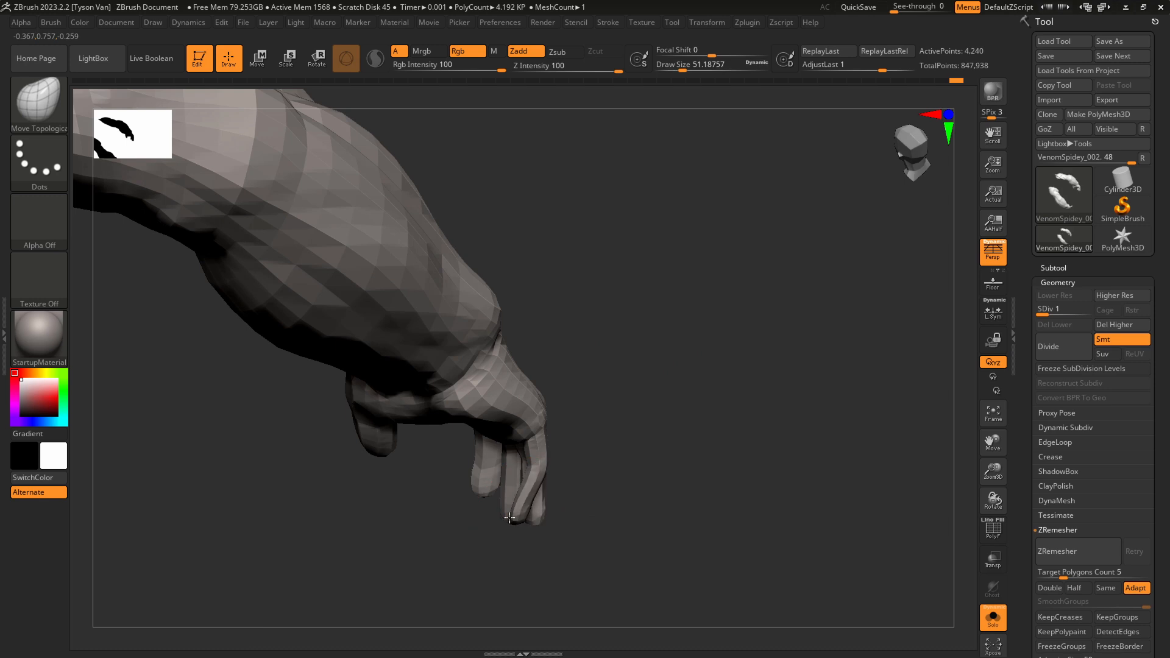
{"action": "key", "text": "bracketleft"}
{"action": "right_click_drag", "start_coordinate": [532, 502], "coordinate": [530, 522]}
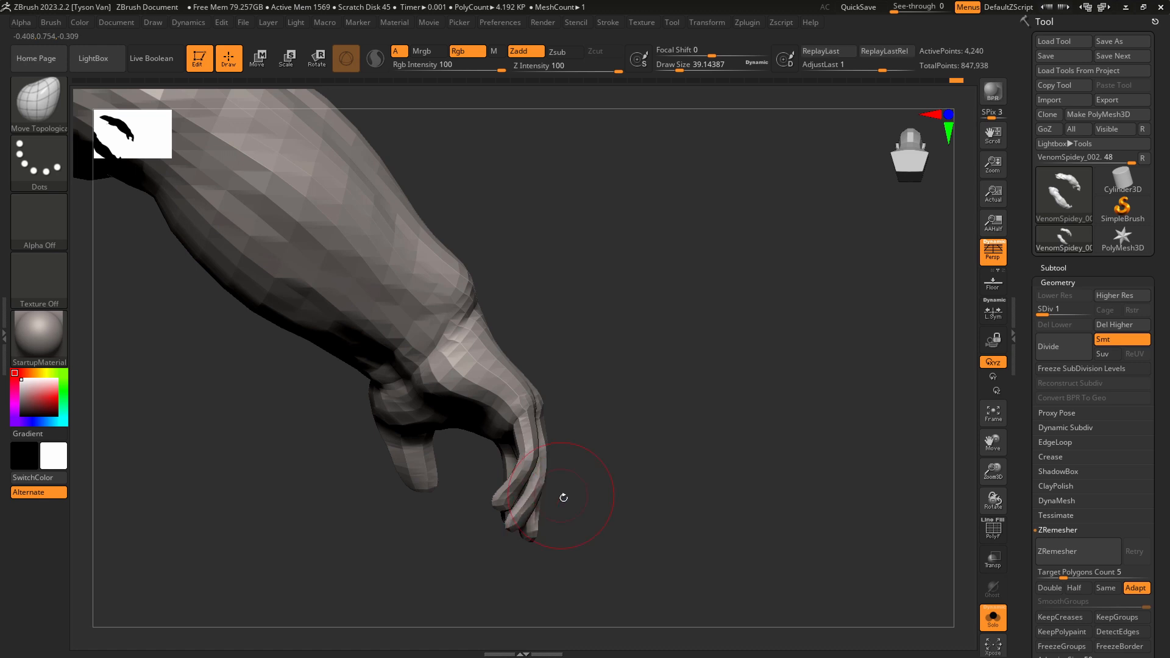
{"action": "right_click_drag", "start_coordinate": [564, 497], "coordinate": [510, 509]}
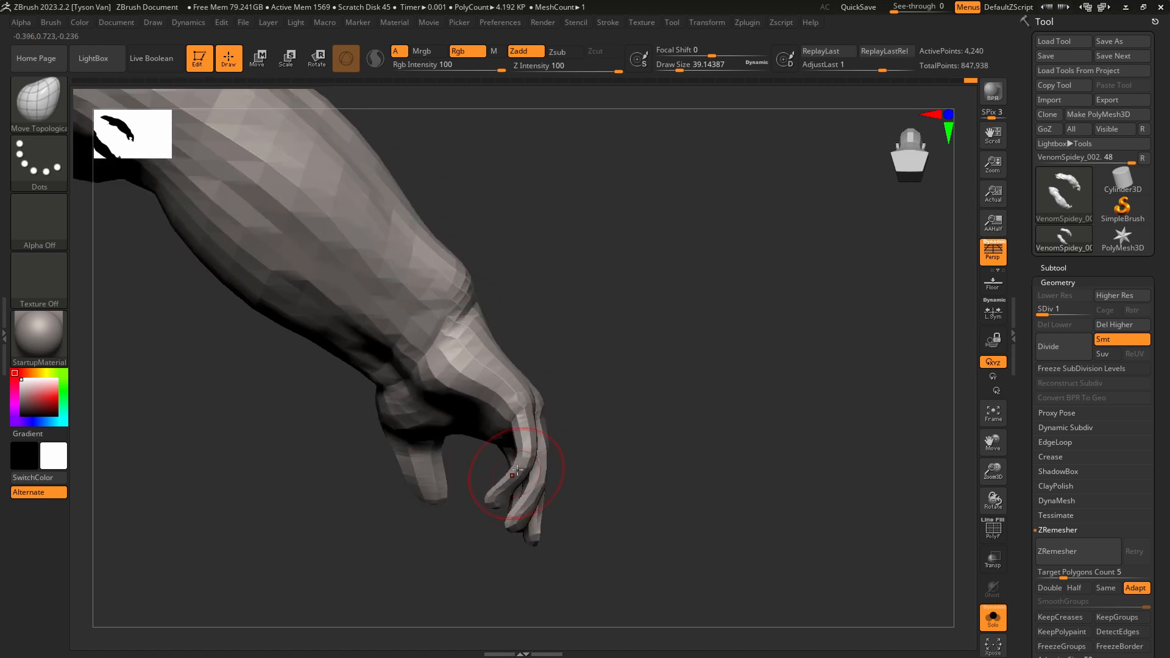
{"action": "right_click_drag", "start_coordinate": [526, 454], "coordinate": [629, 472]}
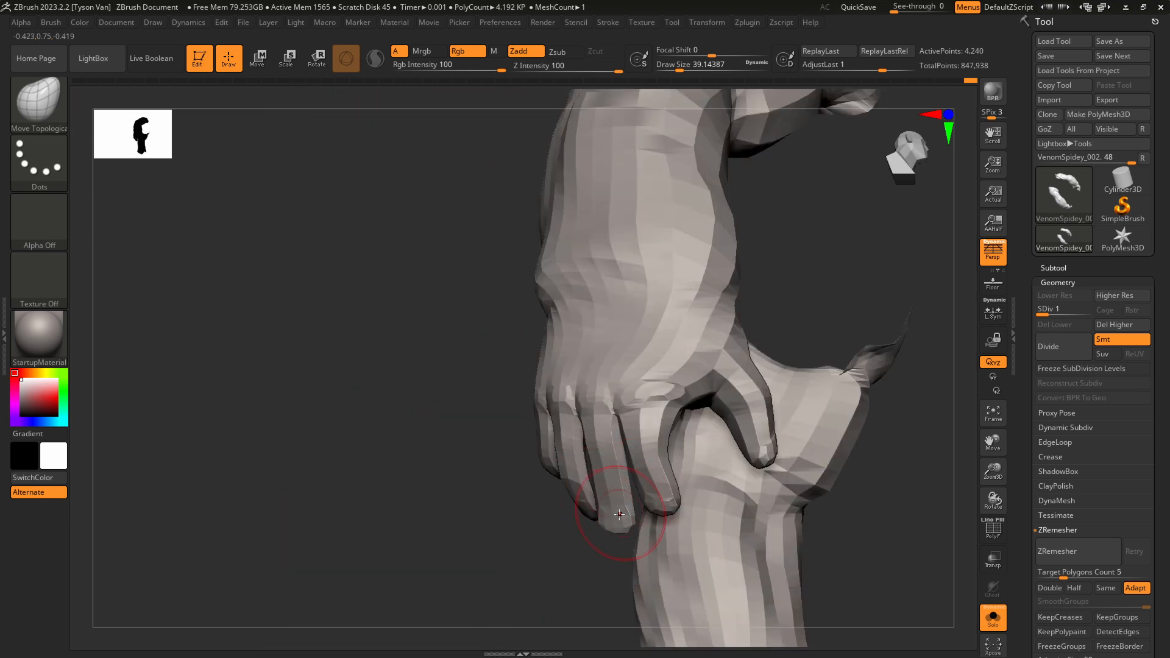
Refine the curl and spacing of the fingers from the palm, back and side of the hand with Move Topological.
{"action": "right_click_drag", "start_coordinate": [619, 514], "coordinate": [597, 434]}
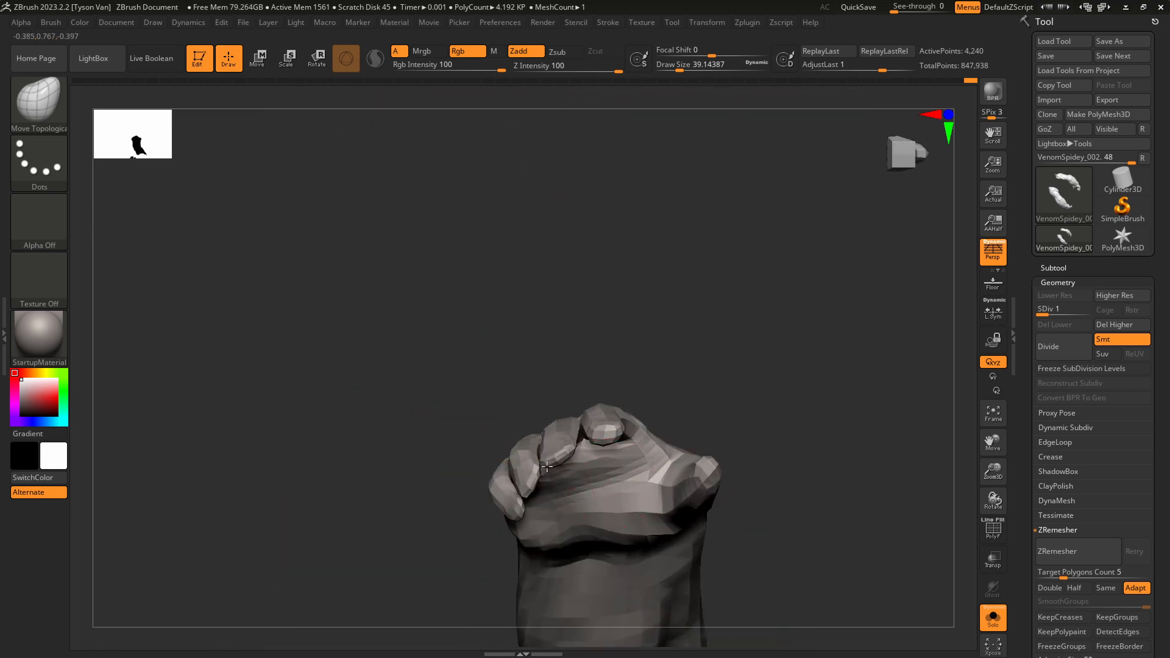
{"action": "right_click_drag", "start_coordinate": [553, 471], "coordinate": [554, 448]}
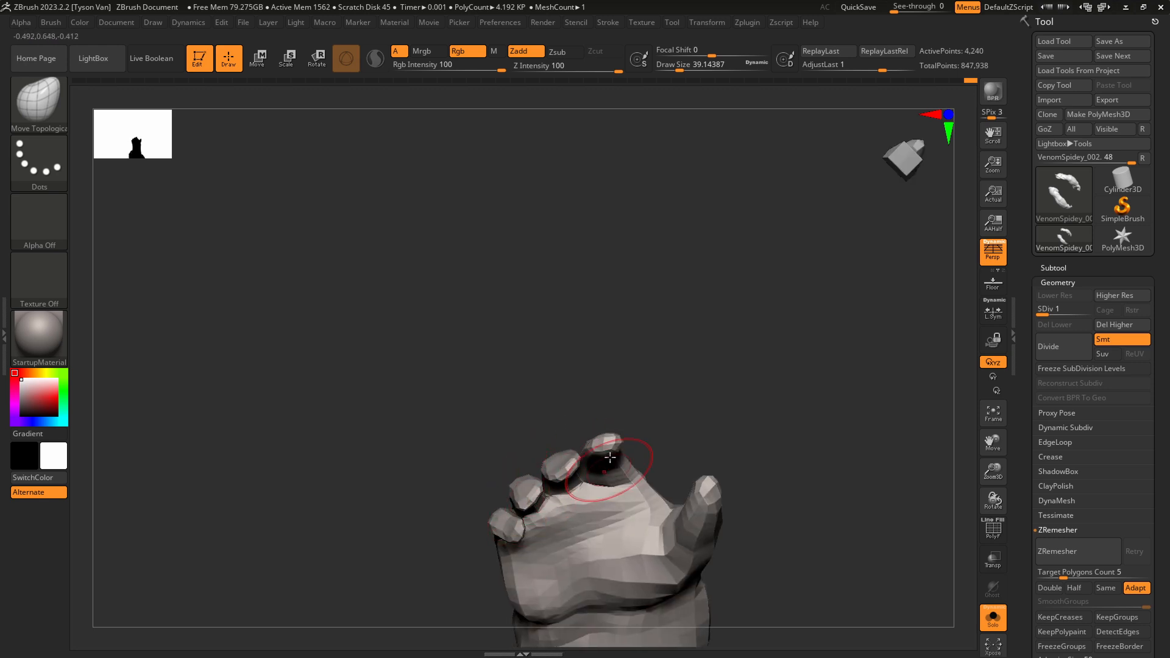
{"action": "right_click_drag", "start_coordinate": [617, 445], "coordinate": [619, 496]}
{"action": "left_click_drag", "start_coordinate": [611, 535], "coordinate": [625, 564]}
{"action": "right_click_drag", "start_coordinate": [600, 552], "coordinate": [600, 530]}
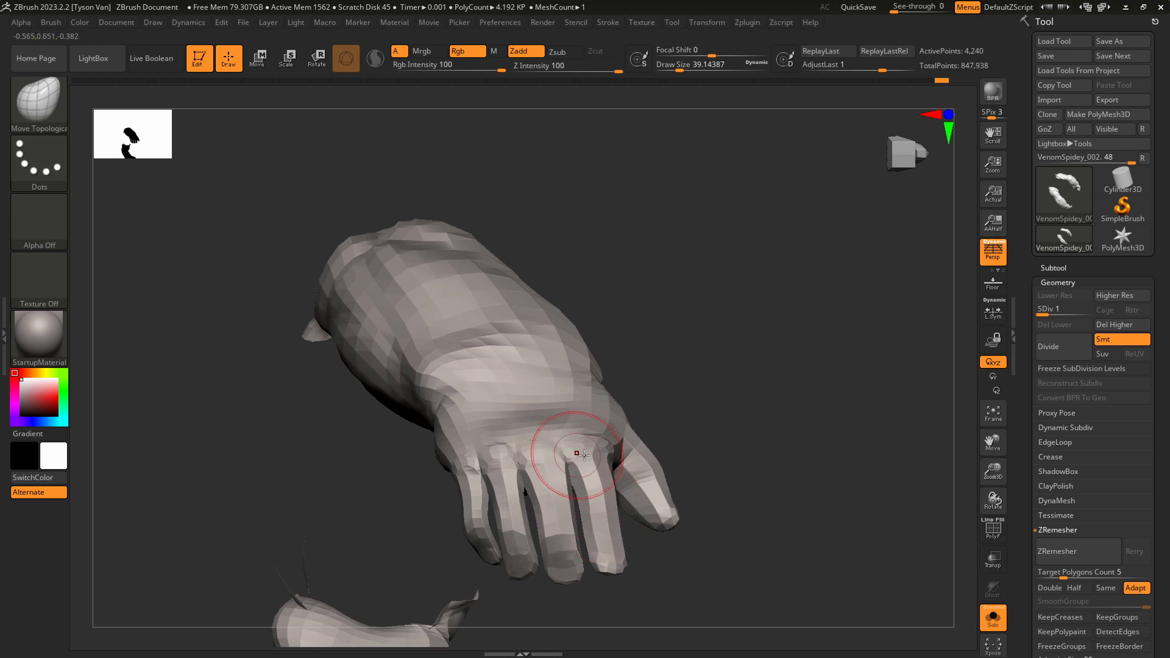
{"action": "right_click_drag", "start_coordinate": [583, 455], "coordinate": [597, 509]}
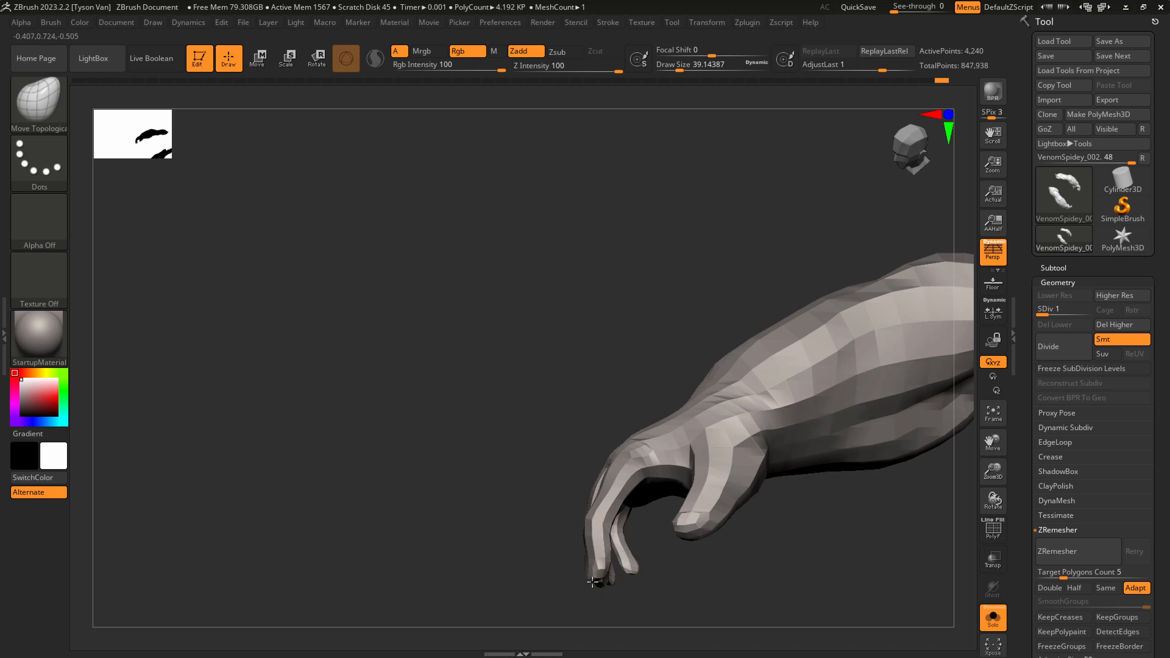
{"action": "mouse_move", "coordinate": [602, 556]}
{"action": "right_mouse_down"}
{"action": "mouse_move", "coordinate": [647, 470]}
{"action": "mouse_move", "coordinate": [536, 473]}
{"action": "mouse_move", "coordinate": [573, 464]}
{"action": "mouse_move", "coordinate": [587, 412]}
{"action": "right_mouse_up"}
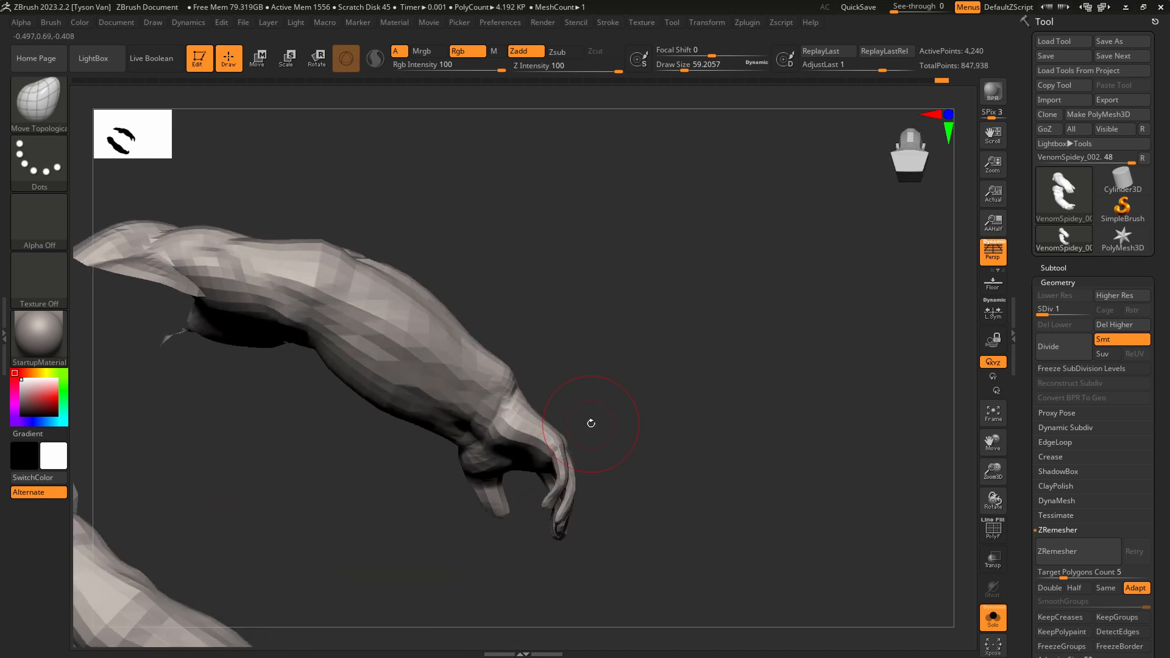
Thicken the fingers with the Inflat brush, adjusting its draw size while working around the hand.
{"action": "key", "text": "b"}
{"action": "left_click", "coordinate": [364, 124]}
{"action": "right_click_drag", "start_coordinate": [506, 390], "coordinate": [558, 478]}
{"action": "key", "text": "s"}
{"action": "mouse_move", "coordinate": [560, 487]}
{"action": "left_mouse_down"}
{"action": "mouse_move", "coordinate": [577, 486]}
{"action": "mouse_move", "coordinate": [536, 507]}
{"action": "left_mouse_up"}
{"action": "mouse_move", "coordinate": [536, 507]}
{"action": "right_mouse_down"}
{"action": "mouse_move", "coordinate": [516, 494]}
{"action": "mouse_move", "coordinate": [671, 486]}
{"action": "right_mouse_up"}
{"action": "key", "text": "s"}
{"action": "mouse_move", "coordinate": [662, 486]}
{"action": "left_mouse_down"}
{"action": "mouse_move", "coordinate": [651, 487]}
{"action": "mouse_move", "coordinate": [692, 487]}
{"action": "left_mouse_up"}
{"action": "key", "text": "s"}
Return to the SnakeHook brush, lower the Smooth brush's Z Intensity to about 19, and smooth the back of the hand and knuckles.
{"action": "key", "text": "b"}
{"action": "key", "text": "s"}
{"action": "key", "text": "h"}
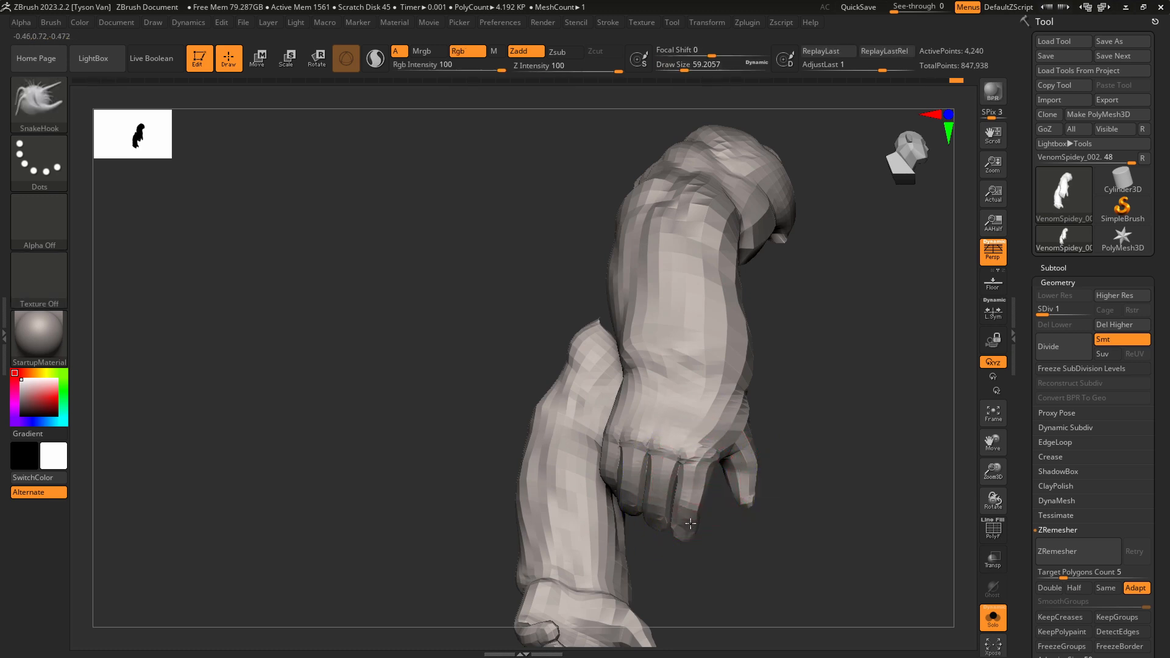
{"action": "right_click_drag", "start_coordinate": [690, 523], "coordinate": [628, 470]}
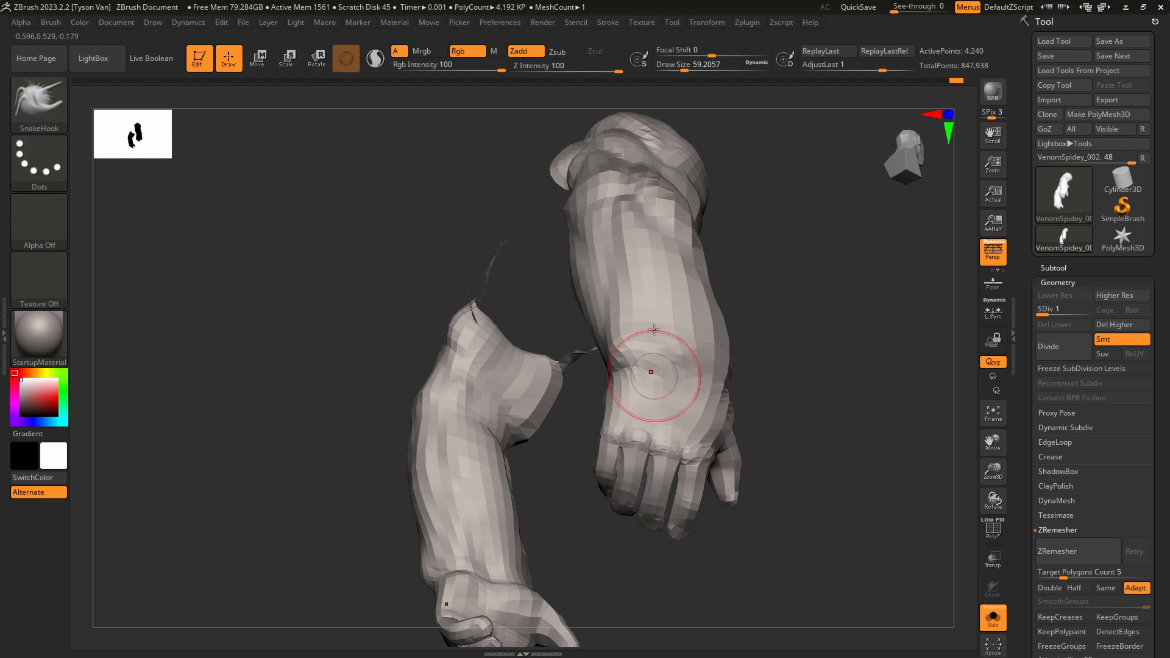
{"action": "key", "text": "shift"}
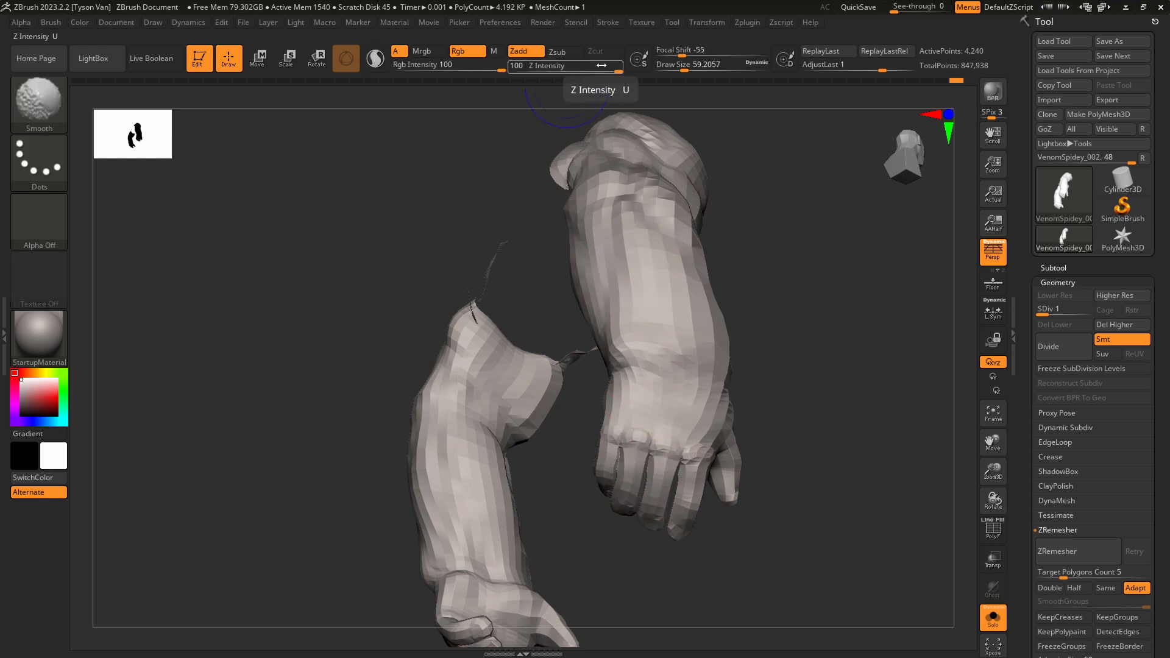
{"action": "left_click_drag", "start_coordinate": [600, 62], "coordinate": [602, 60]}
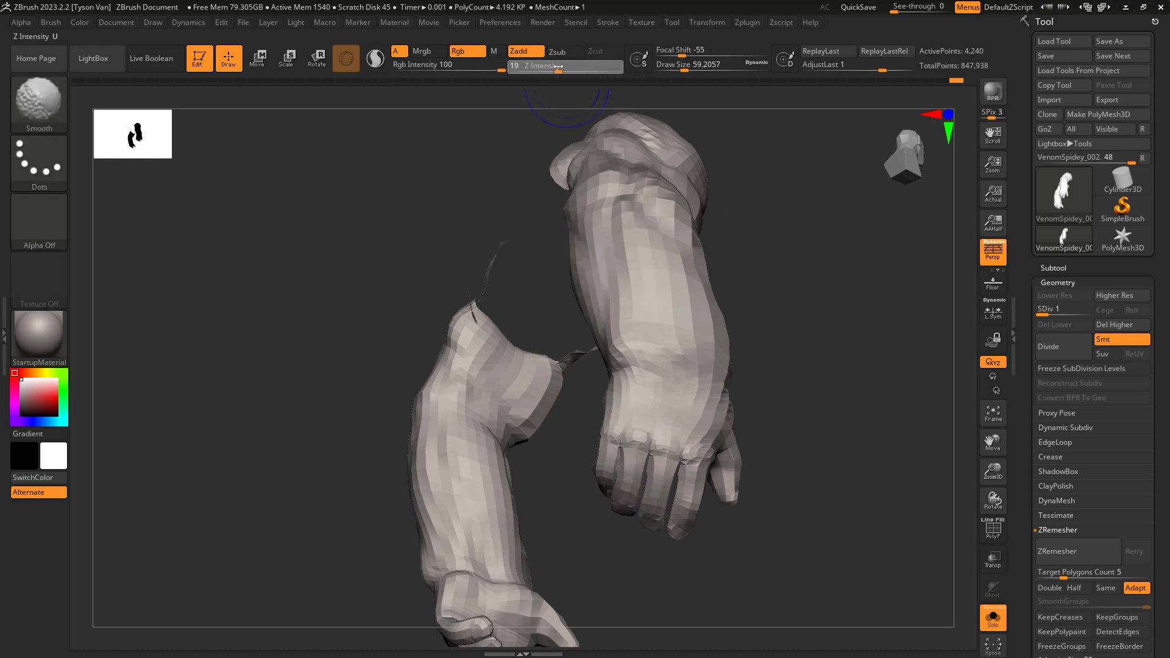
{"action": "mouse_move", "coordinate": [658, 453]}
{"action": "left_mouse_down", "text": "shift"}
{"action": "mouse_move", "coordinate": [622, 484]}
{"action": "mouse_move", "coordinate": [635, 483]}
{"action": "mouse_move", "coordinate": [655, 440]}
{"action": "left_mouse_up", "text": "shift"}
{"action": "right_click_drag", "start_coordinate": [655, 440], "coordinate": [718, 464]}
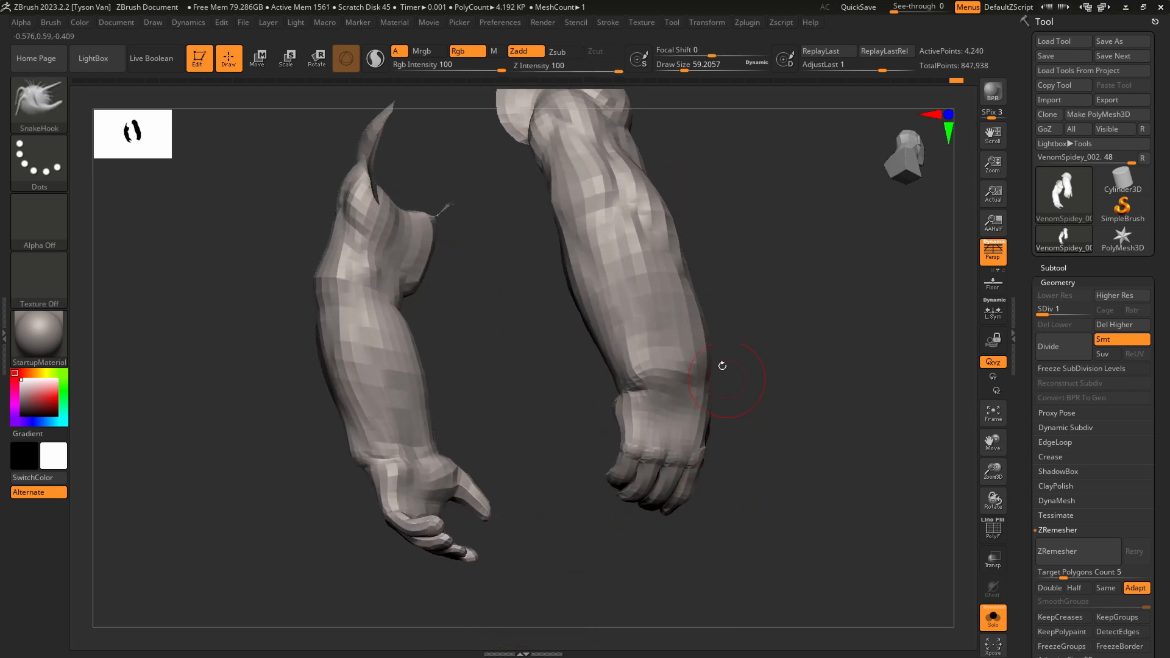
Adjust the forearm, wrist and outer hand silhouette with the SnakeHook brush at draw sizes about 94, 80 and 65.
{"action": "mouse_move", "coordinate": [722, 366]}
{"action": "right_mouse_down"}
{"action": "mouse_move", "coordinate": [707, 314]}
{"action": "mouse_move", "coordinate": [771, 363]}
{"action": "mouse_move", "coordinate": [758, 365]}
{"action": "right_mouse_up"}
{"action": "key", "text": "s"}
{"action": "left_click_drag", "start_coordinate": [757, 364], "coordinate": [764, 364]}
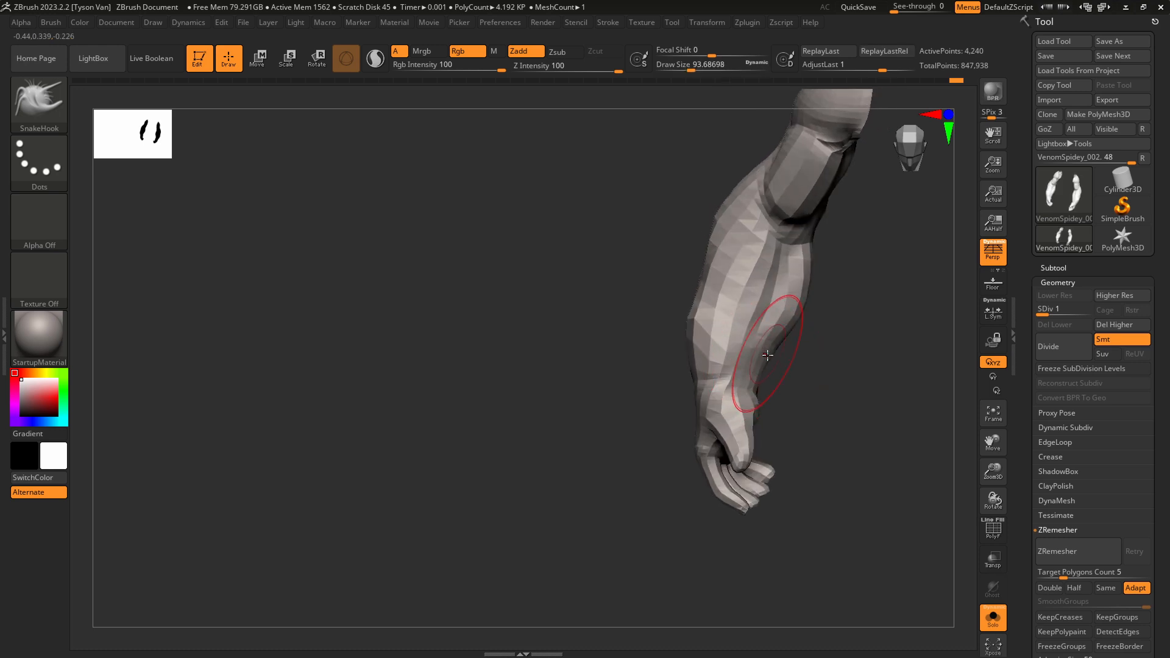
{"action": "right_click_drag", "start_coordinate": [694, 375], "coordinate": [692, 405]}
{"action": "key", "text": "s"}
{"action": "left_click_drag", "start_coordinate": [692, 404], "coordinate": [683, 402]}
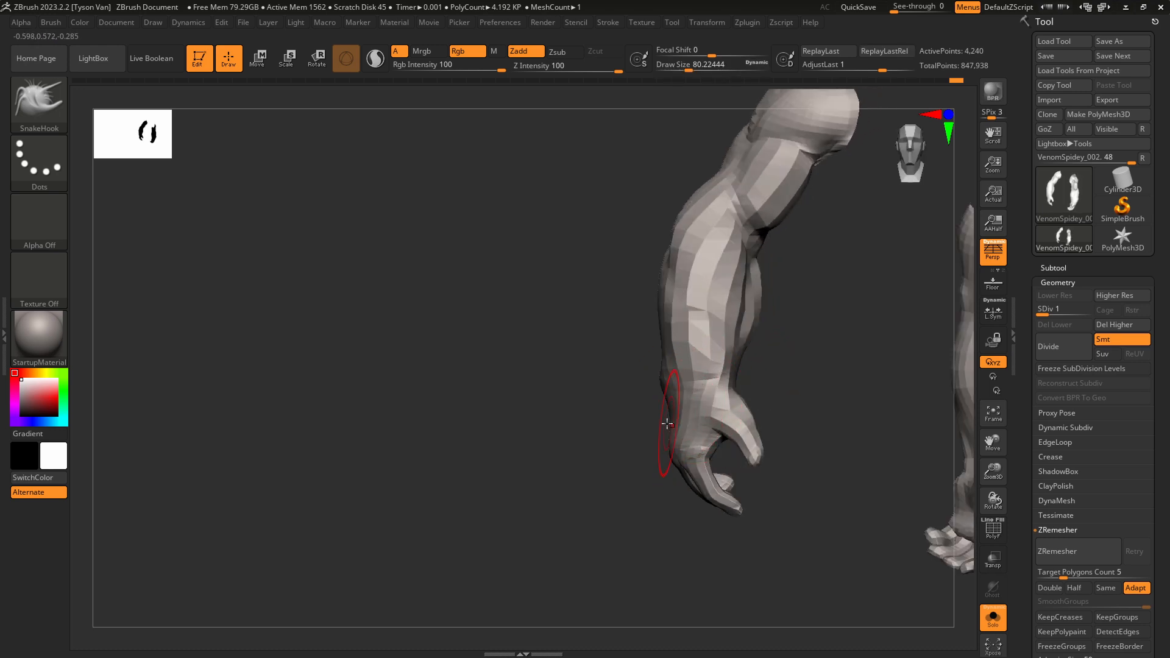
{"action": "key", "text": "s"}
{"action": "left_click_drag", "start_coordinate": [669, 444], "coordinate": [659, 443]}
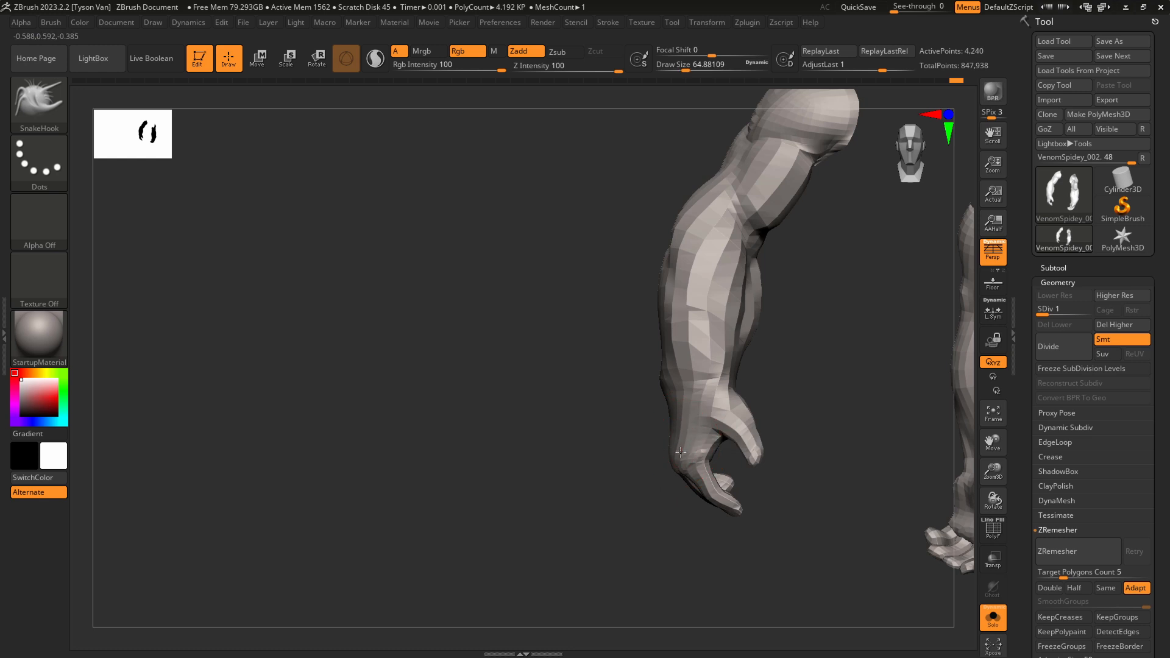
Reshape the thumb and its base with the SnakeHook brush at draw sizes about 54 and 41.
{"action": "right_click_drag", "start_coordinate": [687, 477], "coordinate": [697, 458]}
{"action": "key", "text": "s"}
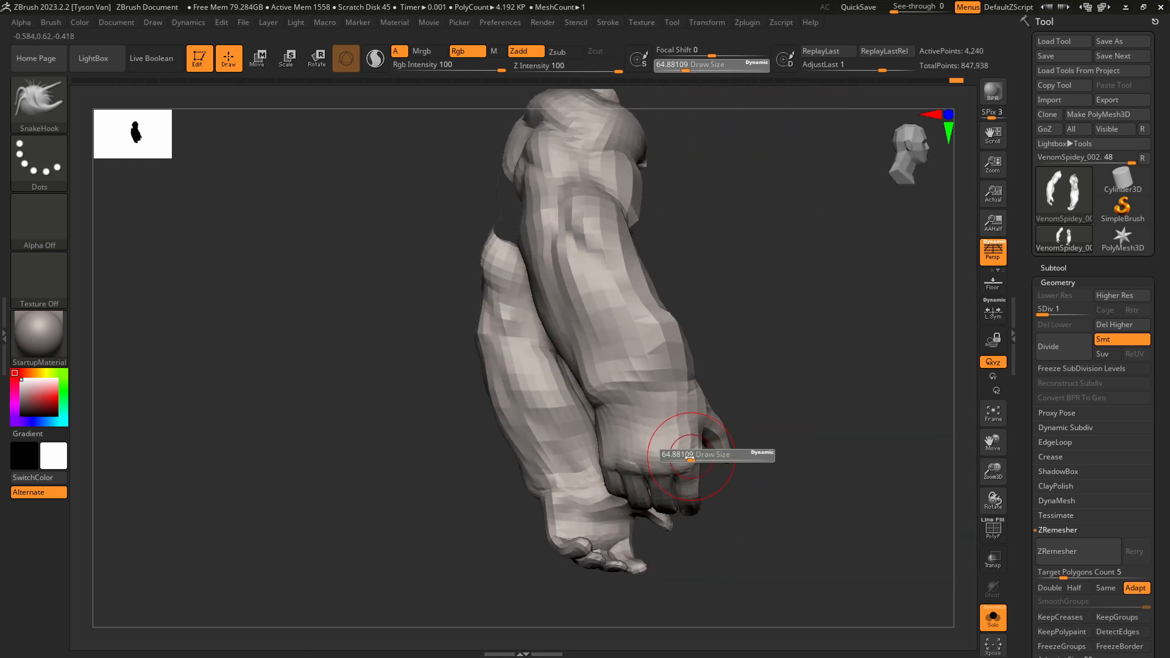
{"action": "left_click_drag", "start_coordinate": [687, 451], "coordinate": [678, 452]}
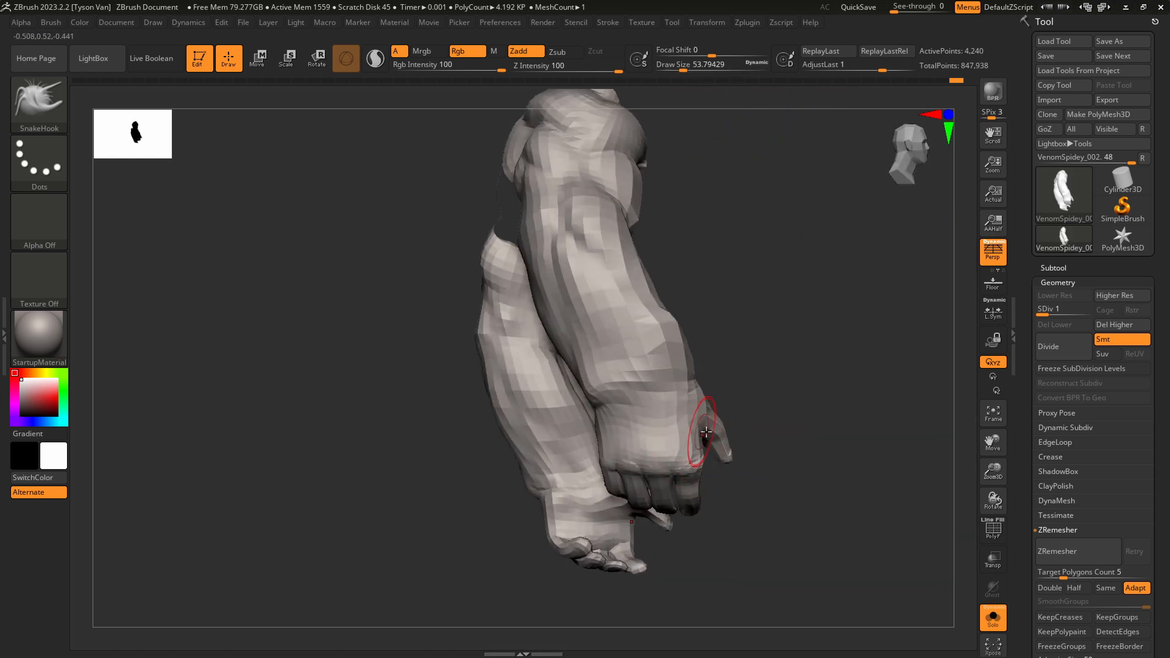
{"action": "mouse_move", "coordinate": [706, 432]}
{"action": "right_mouse_down"}
{"action": "mouse_move", "coordinate": [722, 404]}
{"action": "mouse_move", "coordinate": [738, 459]}
{"action": "right_mouse_up"}
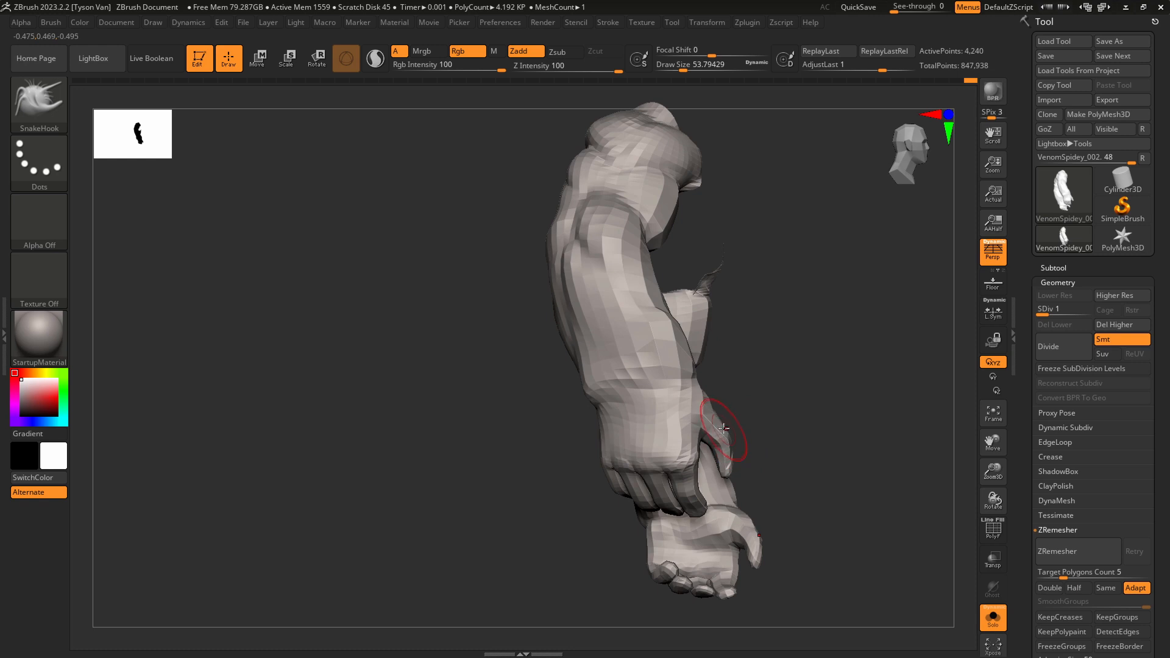
{"action": "right_click_drag", "start_coordinate": [724, 428], "coordinate": [744, 457]}
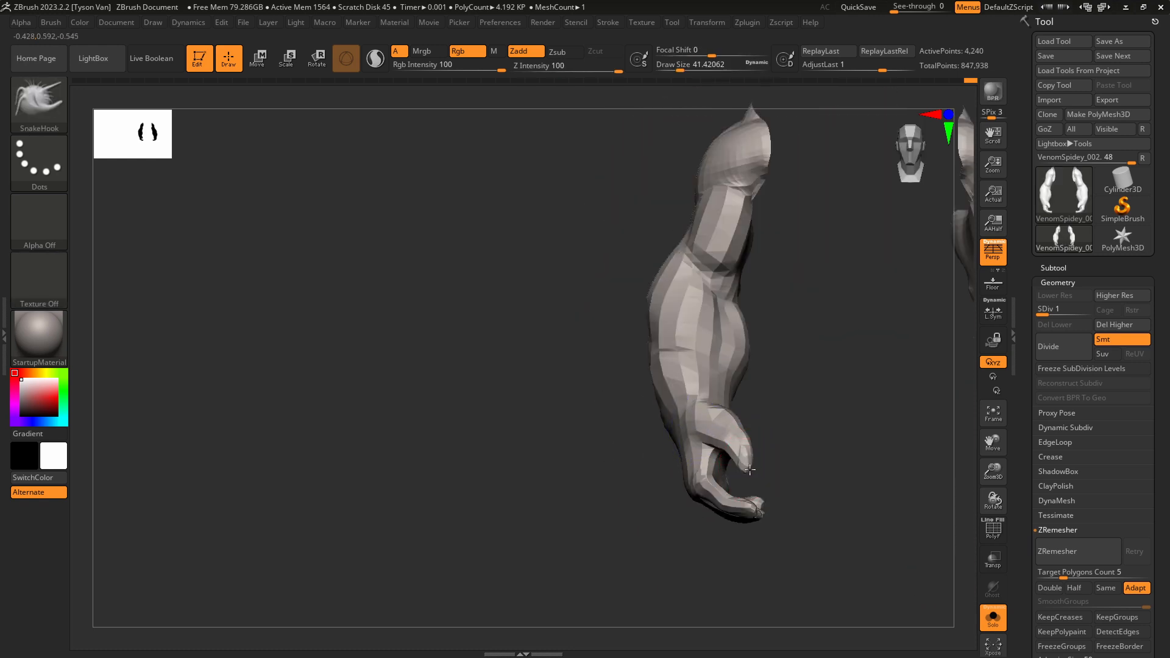
Refine the forearm silhouette with the SnakeHook brush at draw sizes about 54 and 101, and return to subdivision level 4.
{"action": "mouse_move", "coordinate": [732, 384]}
{"action": "right_mouse_down"}
{"action": "mouse_move", "coordinate": [673, 481]}
{"action": "mouse_move", "coordinate": [661, 445]}
{"action": "right_mouse_up"}
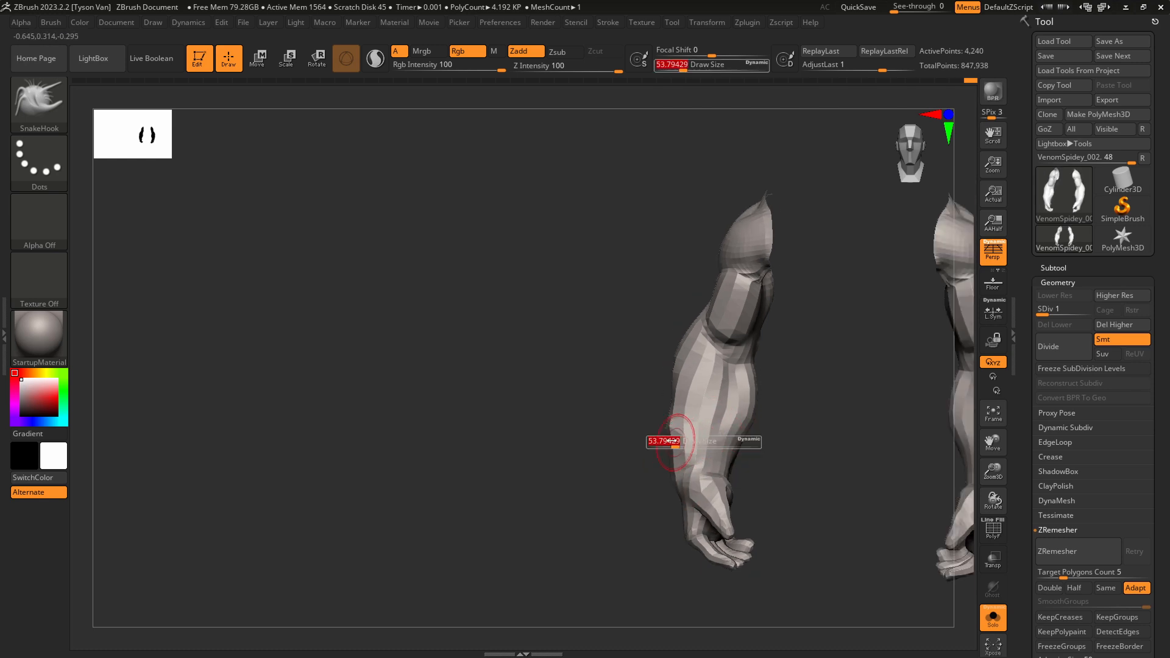
{"action": "key", "text": "s"}
{"action": "left_click_drag", "start_coordinate": [739, 456], "coordinate": [751, 457]}
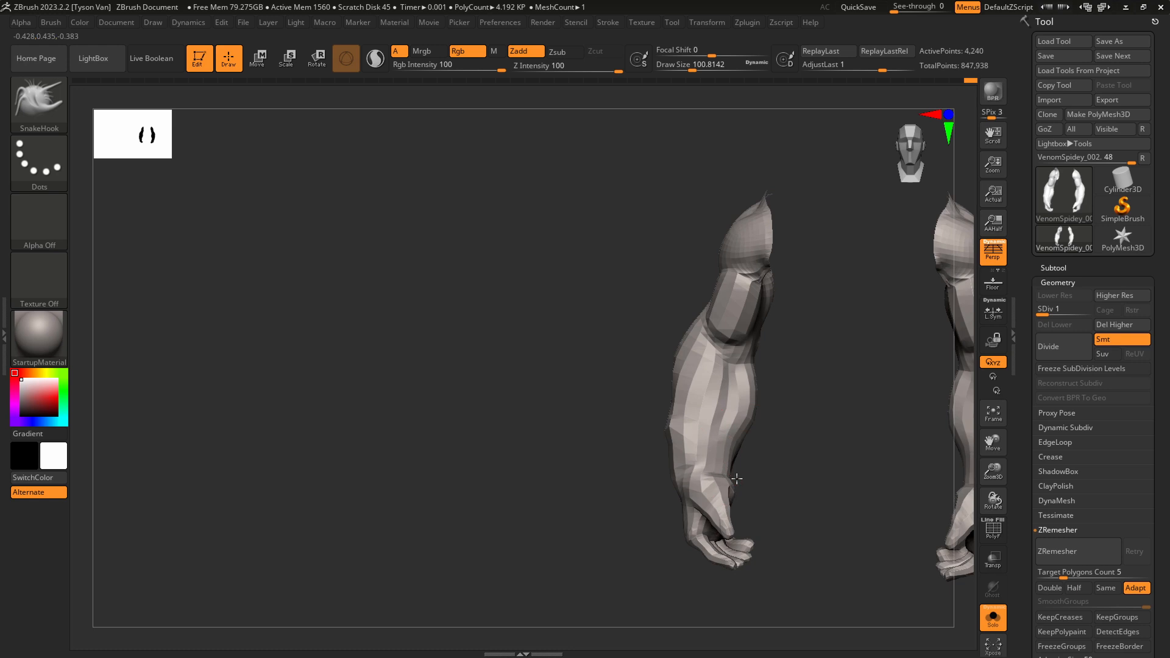
{"action": "right_click_drag", "start_coordinate": [739, 471], "coordinate": [770, 445]}
{"action": "key", "text": "d"}
{"action": "key", "text": "d"}
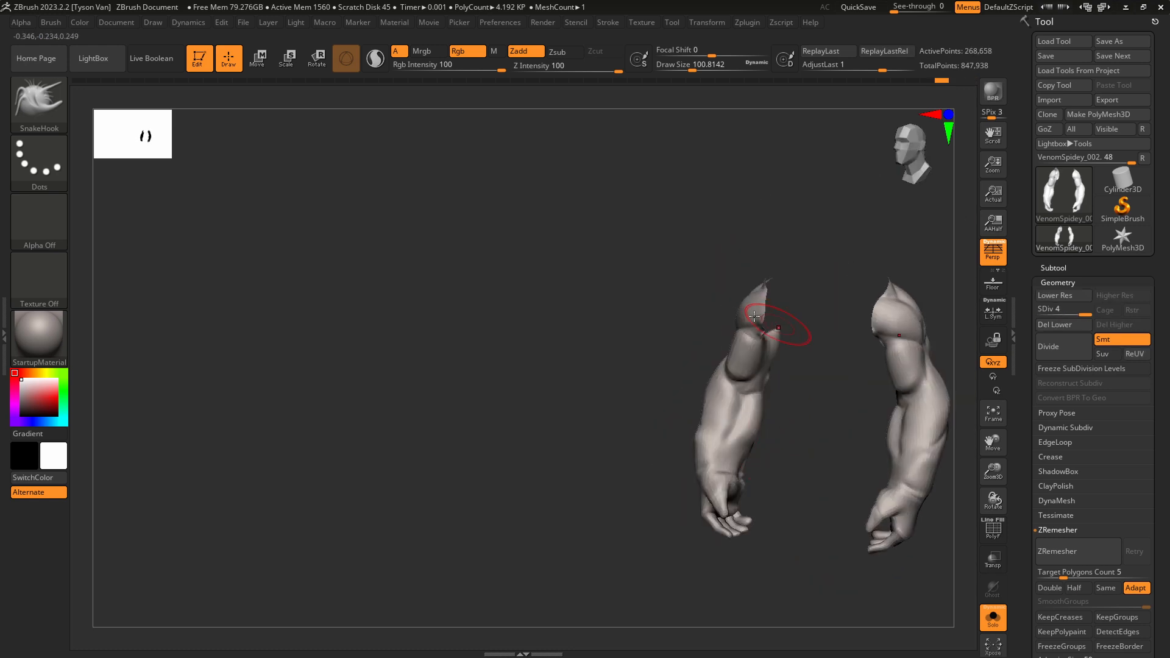
Pull pointed claws out of the fingertips with the SnakeHook brush at draw sizes about 18 and 20.
{"action": "right_click_drag", "start_coordinate": [895, 446], "coordinate": [817, 463], "text": "alt"}
{"action": "mouse_move", "coordinate": [600, 497]}
{"action": "right_mouse_down", "text": "ctrl"}
{"action": "mouse_move", "coordinate": [668, 530]}
{"action": "mouse_move", "coordinate": [615, 493]}
{"action": "right_mouse_up", "text": "ctrl"}
{"action": "key", "text": "s"}
{"action": "mouse_move", "coordinate": [616, 493]}
{"action": "left_mouse_down"}
{"action": "mouse_move", "coordinate": [600, 495]}
{"action": "mouse_move", "coordinate": [620, 501]}
{"action": "mouse_move", "coordinate": [606, 512]}
{"action": "left_mouse_up"}
{"action": "key", "text": "s"}
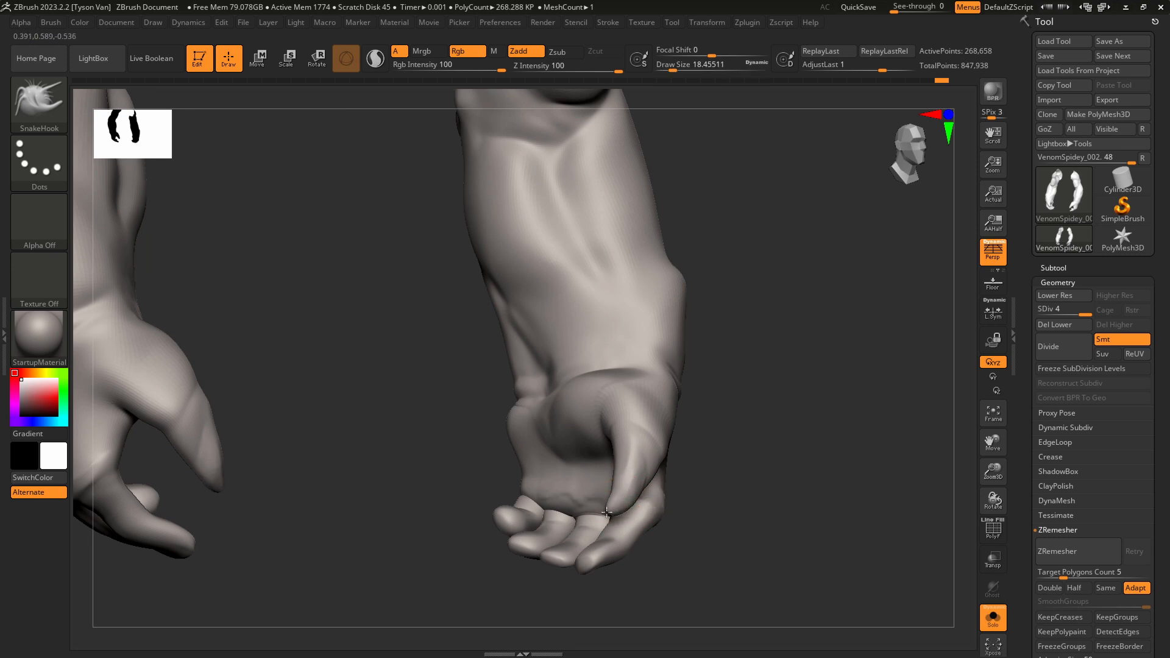
{"action": "right_click_drag", "start_coordinate": [602, 507], "coordinate": [622, 454]}
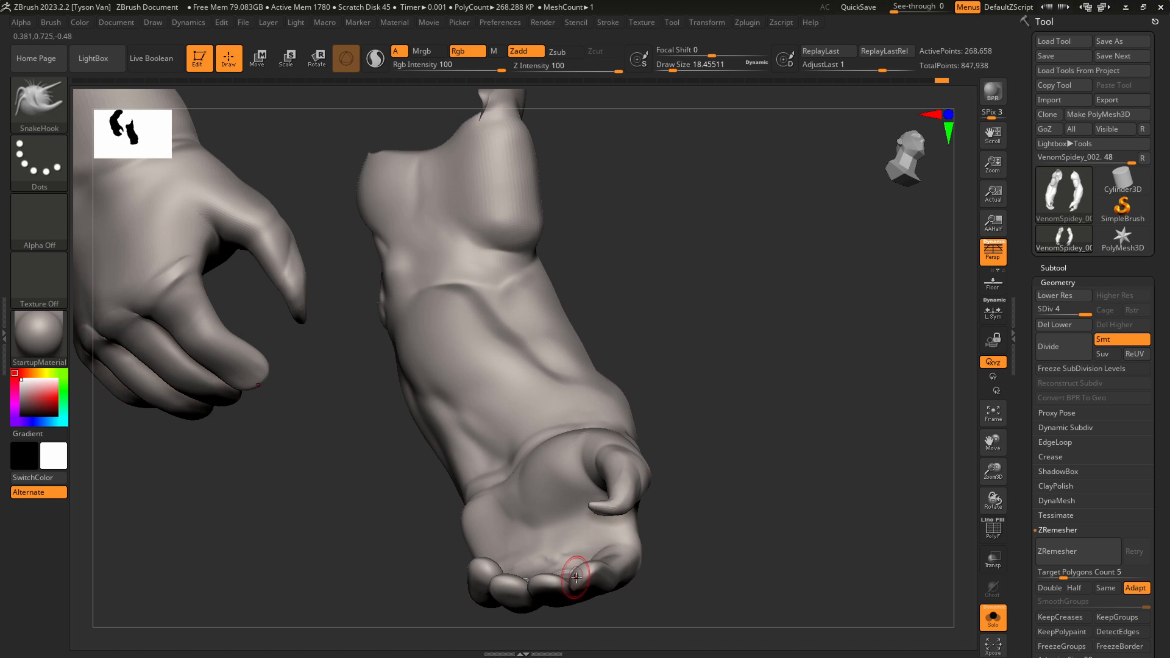
{"action": "right_click_drag", "start_coordinate": [575, 577], "coordinate": [580, 534]}
{"action": "left_click_drag", "start_coordinate": [580, 575], "coordinate": [567, 555]}
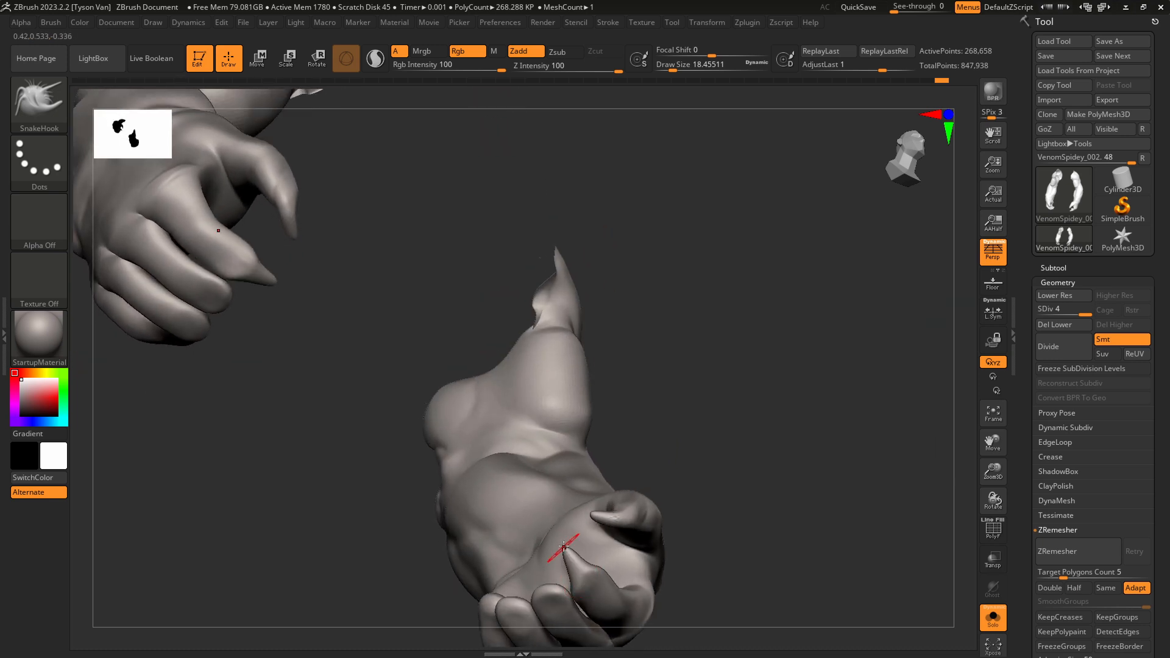
{"action": "right_click_drag", "start_coordinate": [563, 546], "coordinate": [529, 546]}
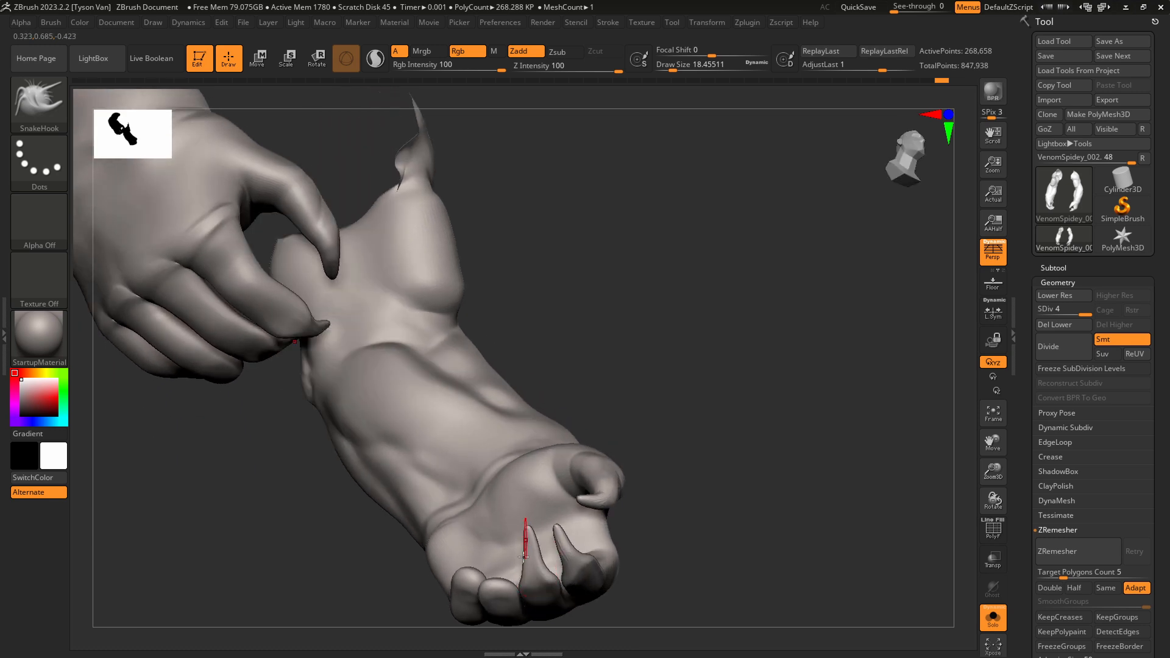
{"action": "left_click_drag", "start_coordinate": [495, 581], "coordinate": [497, 540]}
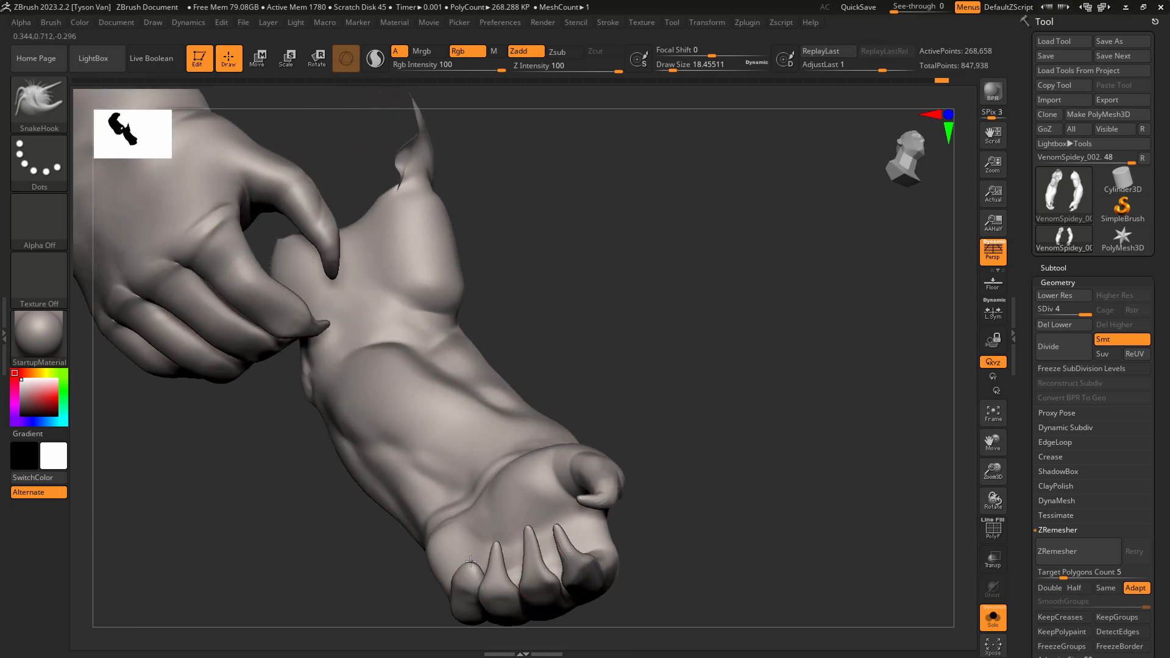
{"action": "right_click_drag", "start_coordinate": [474, 544], "coordinate": [486, 561]}
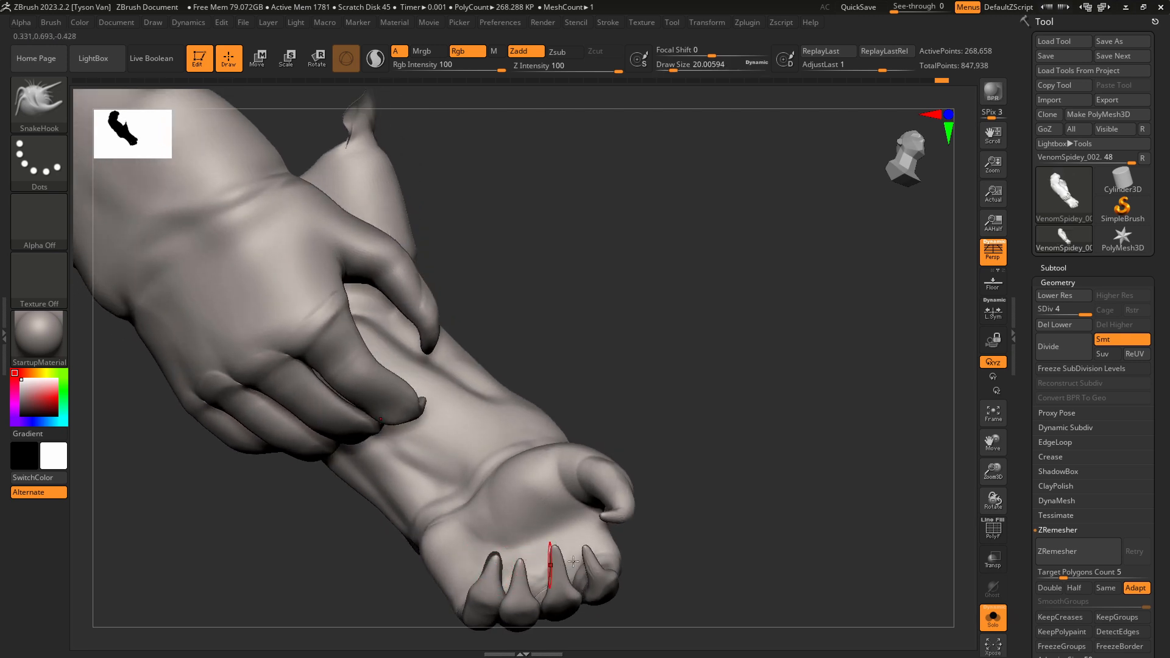
{"action": "right_click_drag", "start_coordinate": [572, 561], "coordinate": [590, 559]}
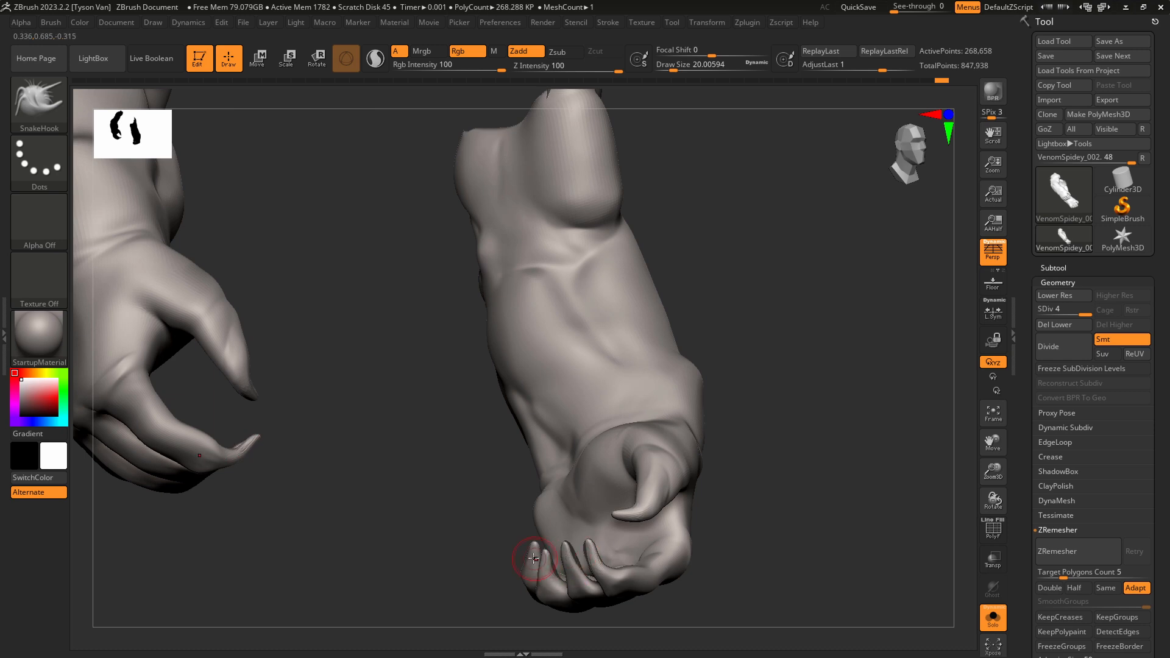
Shape the thumb claw with the SnakeHook brush and smooth the thumb.
{"action": "left_click", "coordinate": [642, 509]}
{"action": "mouse_move", "coordinate": [642, 509]}
{"action": "right_mouse_down"}
{"action": "mouse_move", "coordinate": [590, 490]}
{"action": "mouse_move", "coordinate": [688, 488]}
{"action": "mouse_move", "coordinate": [684, 507]}
{"action": "mouse_move", "coordinate": [665, 495]}
{"action": "right_mouse_up"}
{"action": "left_click", "coordinate": [626, 512]}
{"action": "key", "text": "shift"}
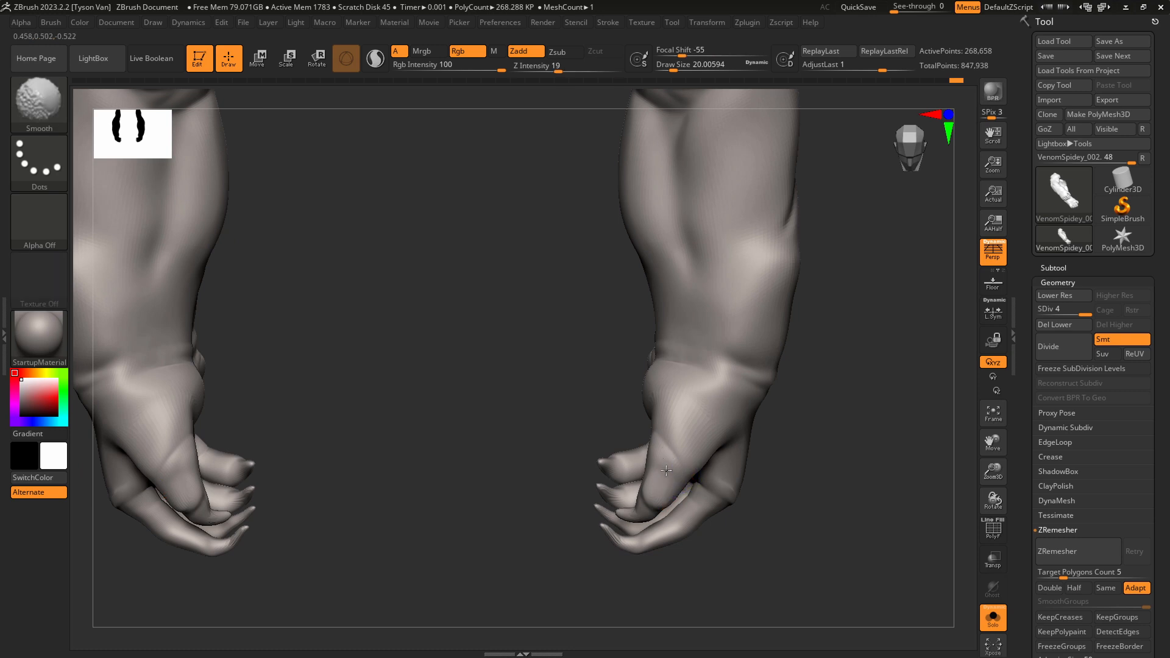
{"action": "mouse_move", "coordinate": [683, 469]}
{"action": "right_mouse_down"}
{"action": "mouse_move", "coordinate": [666, 459]}
{"action": "mouse_move", "coordinate": [669, 474]}
{"action": "mouse_move", "coordinate": [673, 460]}
{"action": "mouse_move", "coordinate": [681, 472]}
{"action": "mouse_move", "coordinate": [696, 451]}
{"action": "right_mouse_up"}
Select the hPolish brush and examine the arms' overall form at subdivision level 1 and again at level 4.
{"action": "key", "text": "b"}
{"action": "key", "text": "h"}
{"action": "key", "text": "p"}
{"action": "key", "text": "shift+d"}
{"action": "key", "text": "shift+d"}
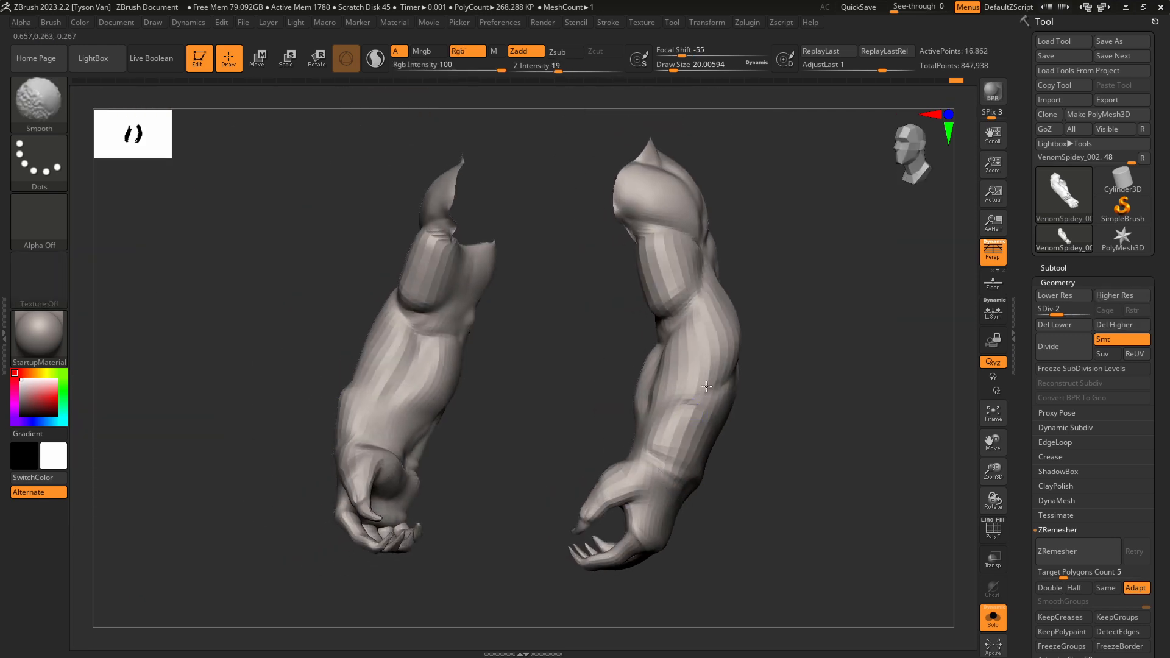
{"action": "key", "text": "shift+d"}
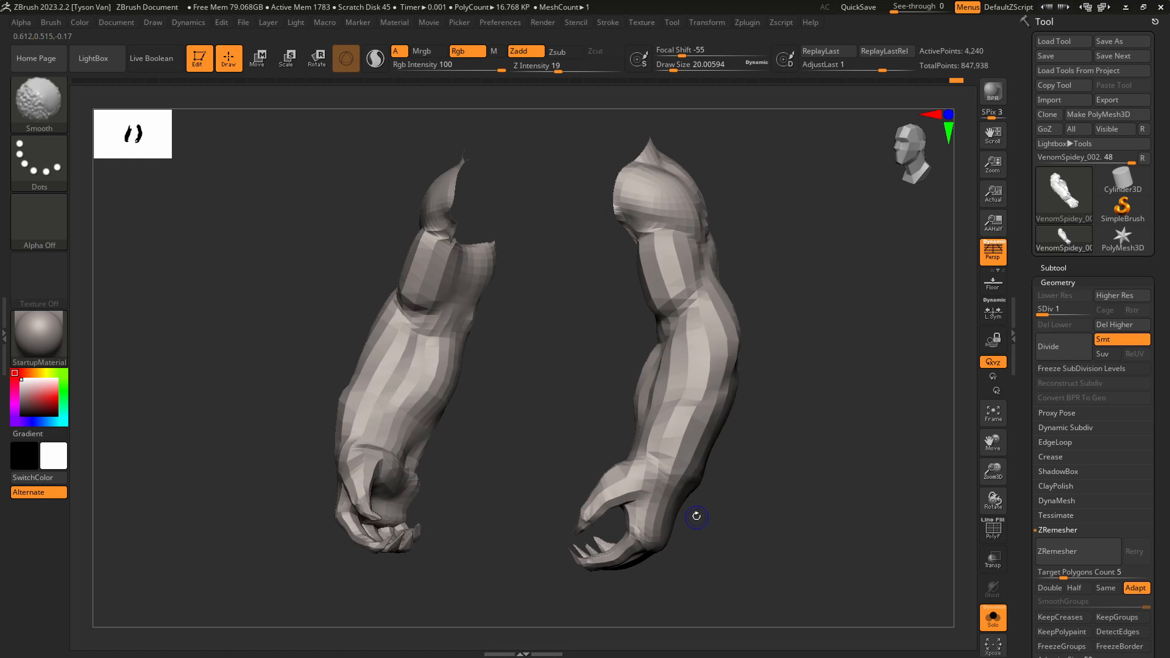
{"action": "mouse_move", "coordinate": [548, 529]}
{"action": "right_mouse_down"}
{"action": "mouse_move", "coordinate": [615, 546]}
{"action": "mouse_move", "coordinate": [606, 564]}
{"action": "mouse_move", "coordinate": [602, 514]}
{"action": "mouse_move", "coordinate": [621, 463]}
{"action": "mouse_move", "coordinate": [608, 481]}
{"action": "right_mouse_up"}
{"action": "key", "text": "d"}
{"action": "key", "text": "d"}
{"action": "key", "text": "d"}
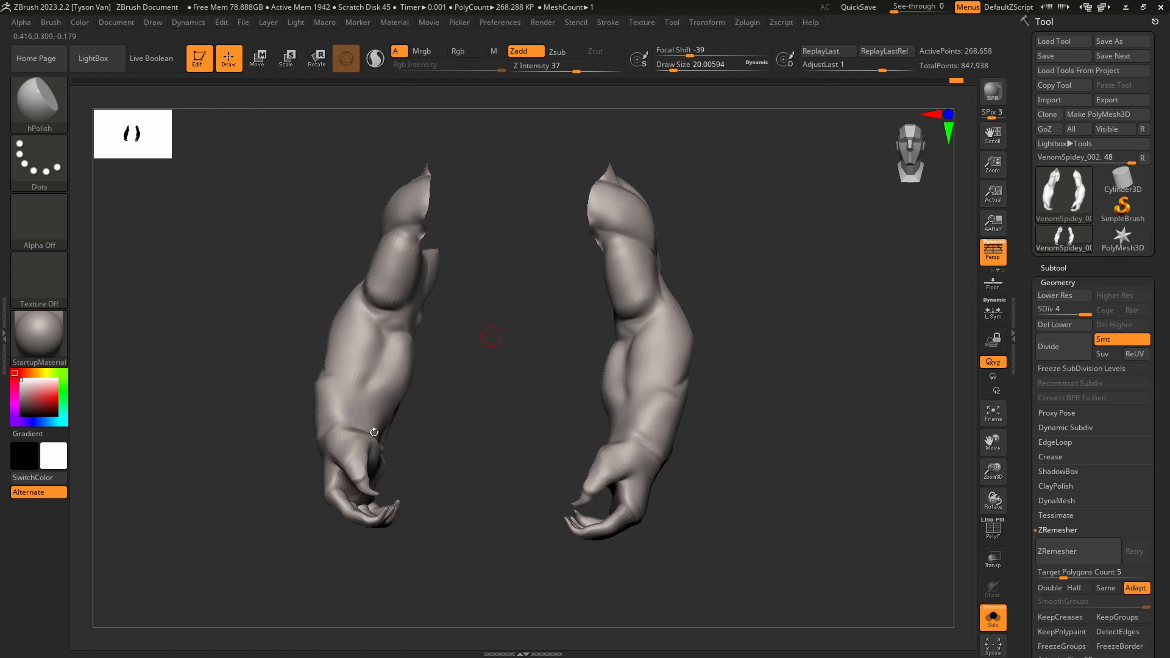
Reshape the wrist and forearm contour with the SnakeHook brush at draw size about 54.
{"action": "mouse_move", "coordinate": [485, 335]}
{"action": "right_mouse_down"}
{"action": "mouse_move", "coordinate": [378, 426]}
{"action": "mouse_move", "coordinate": [380, 451]}
{"action": "right_mouse_up"}
{"action": "scroll", "coordinate": [380, 450], "scroll_direction": "up", "scroll_amount": 4}
{"action": "key", "text": "b"}
{"action": "key", "text": "s"}
{"action": "key", "text": "h"}
{"action": "left_click_drag", "start_coordinate": [380, 457], "coordinate": [413, 453]}
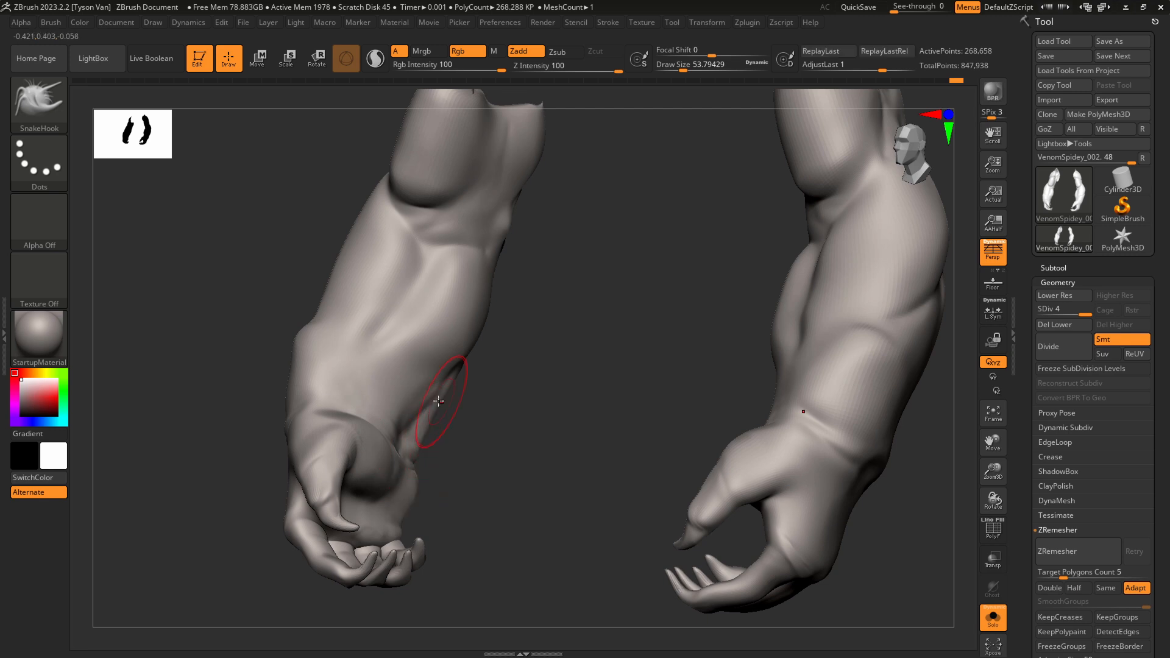
{"action": "right_click_drag", "start_coordinate": [440, 382], "coordinate": [468, 371]}
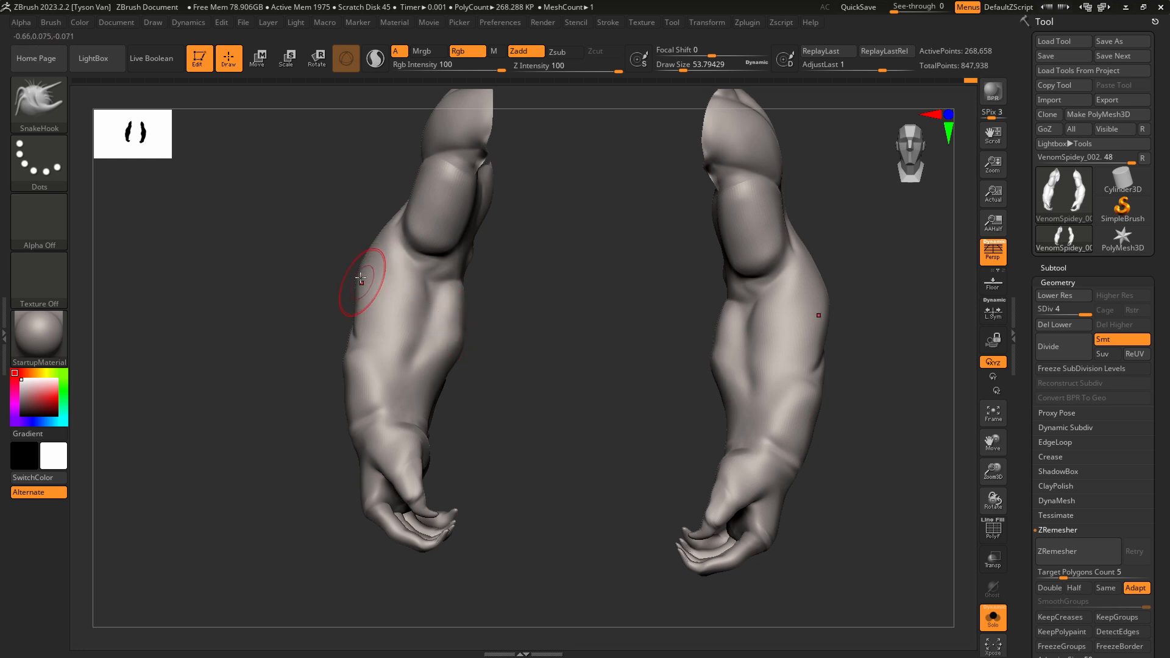
Try to pull out the outer forearm near the elbow with the SnakeHook brush and undo the strokes.
{"action": "right_click_drag", "start_coordinate": [368, 270], "coordinate": [390, 260]}
{"action": "left_click_drag", "start_coordinate": [365, 251], "coordinate": [357, 250]}
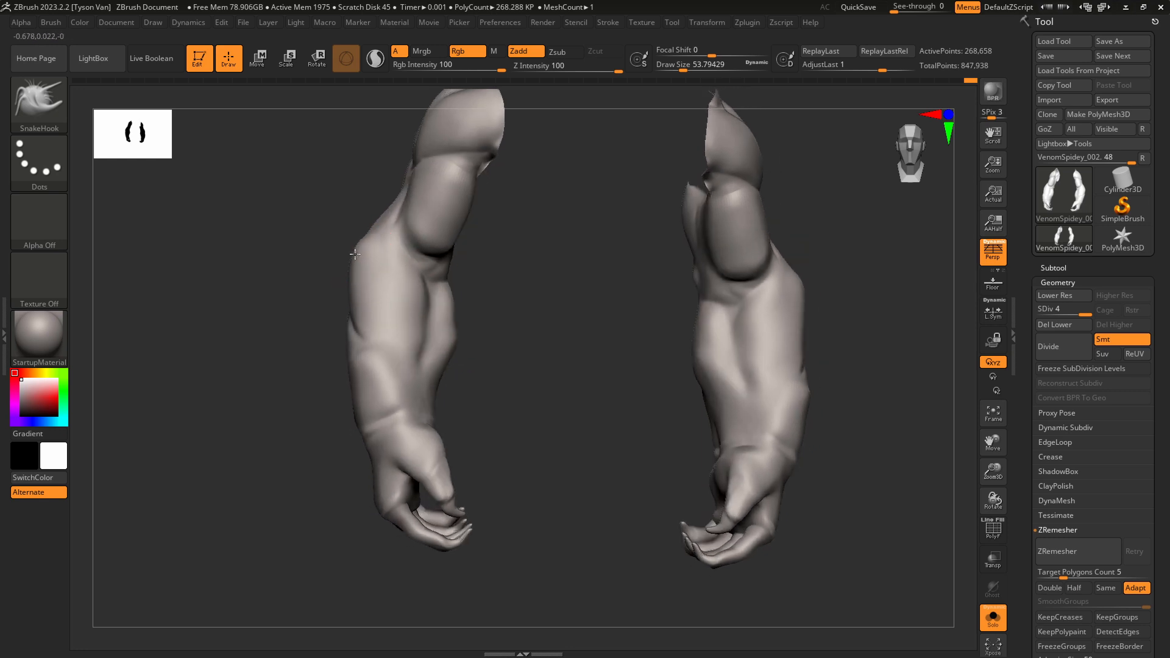
{"action": "key", "text": "ctrl+z"}
{"action": "key", "text": "ctrl+z"}
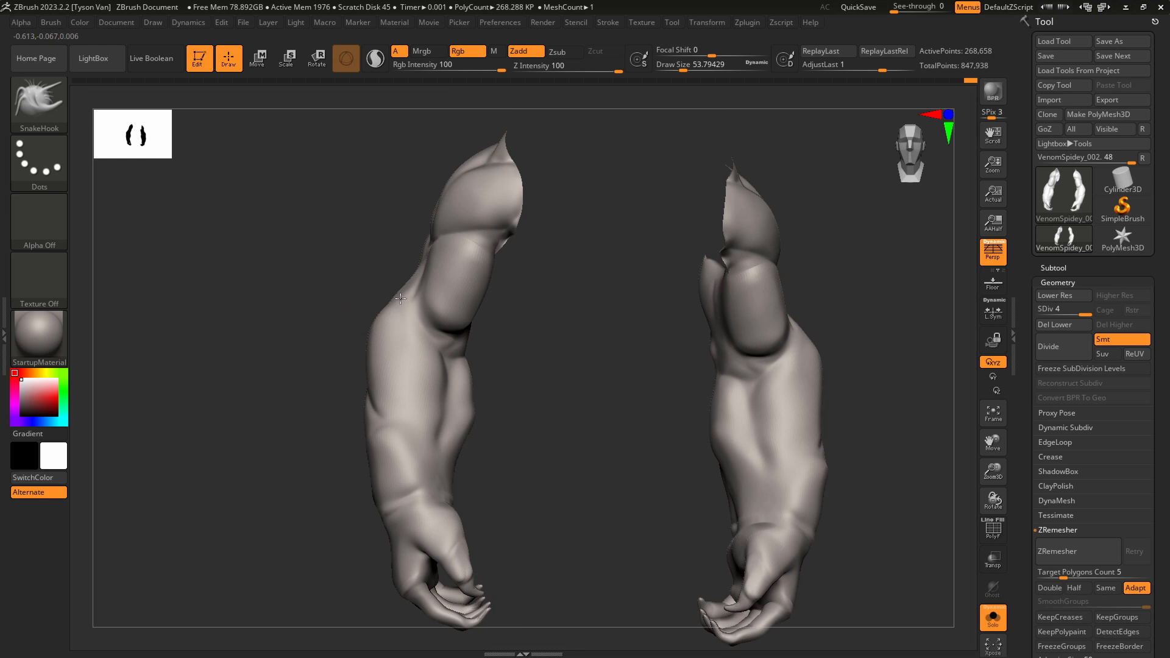
{"action": "key", "text": "ctrl+z"}
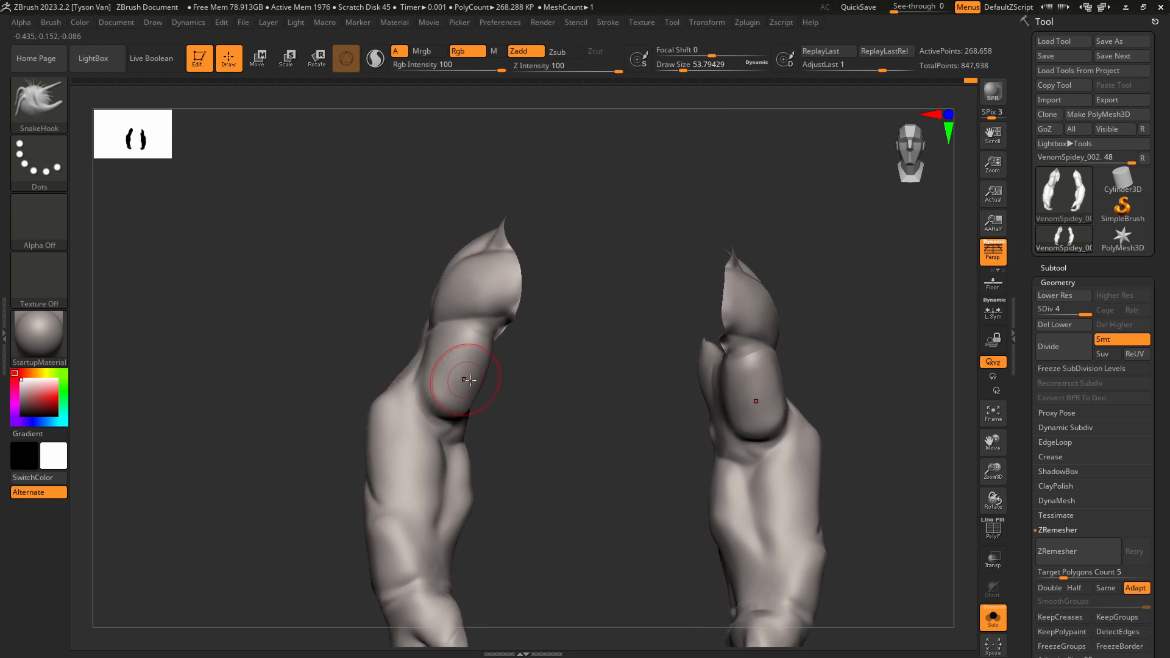
{"action": "key", "text": "ctrl+z"}
{"action": "key", "text": "ctrl+z"}
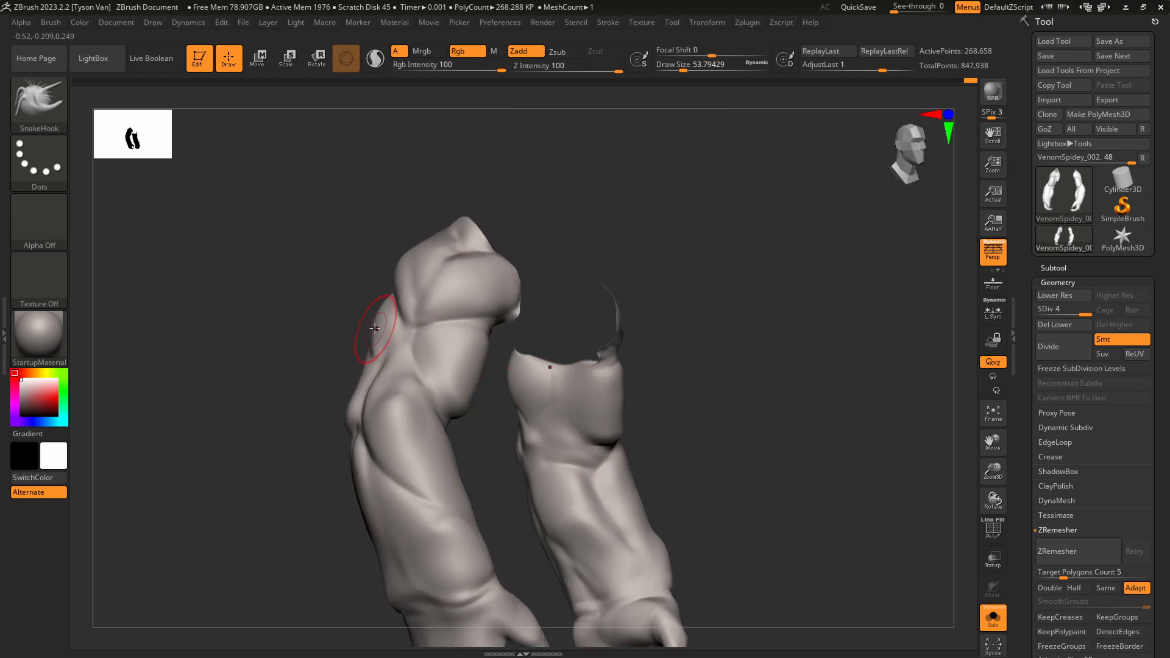
Rework the upper triceps beneath the rear deltoid with the SnakeHook brush, undoing unwanted strokes.
{"action": "key", "text": "ctrl+z"}
{"action": "key", "text": "ctrl+z"}
{"action": "key", "text": "ctrl+z"}
{"action": "key", "text": "ctrl+z"}
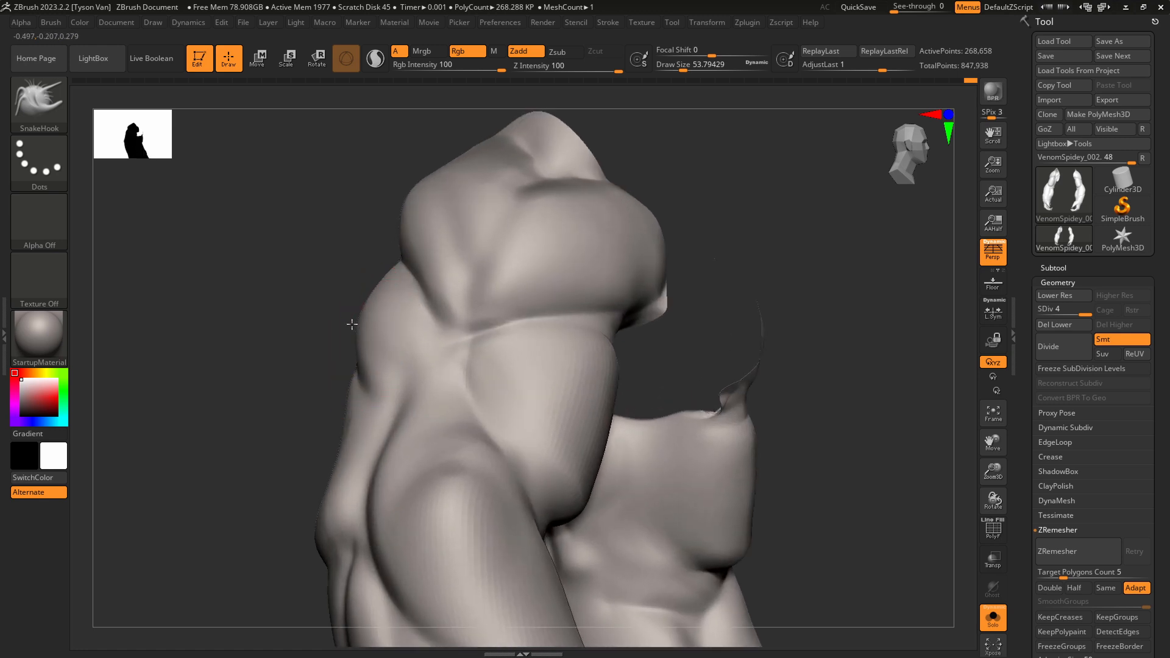
{"action": "key", "text": "ctrl+z"}
{"action": "key", "text": "ctrl+z"}
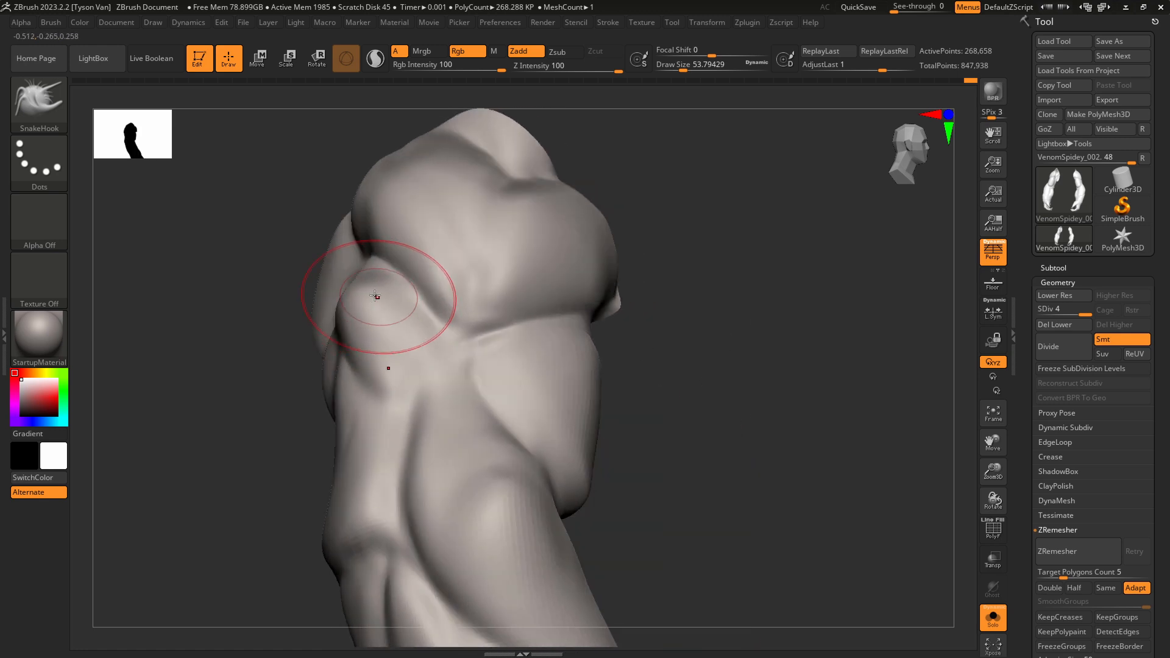
{"action": "key", "text": "ctrl+z"}
{"action": "key", "text": "ctrl+z"}
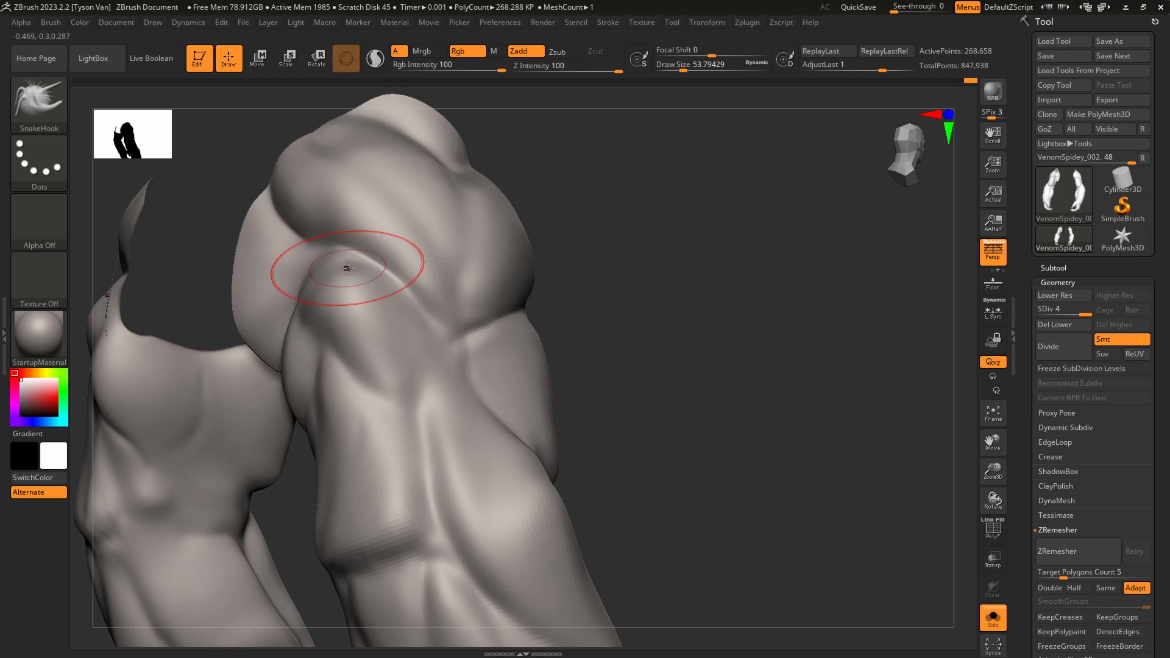
{"action": "key", "text": "ctrl+z"}
{"action": "key", "text": "ctrl+z"}
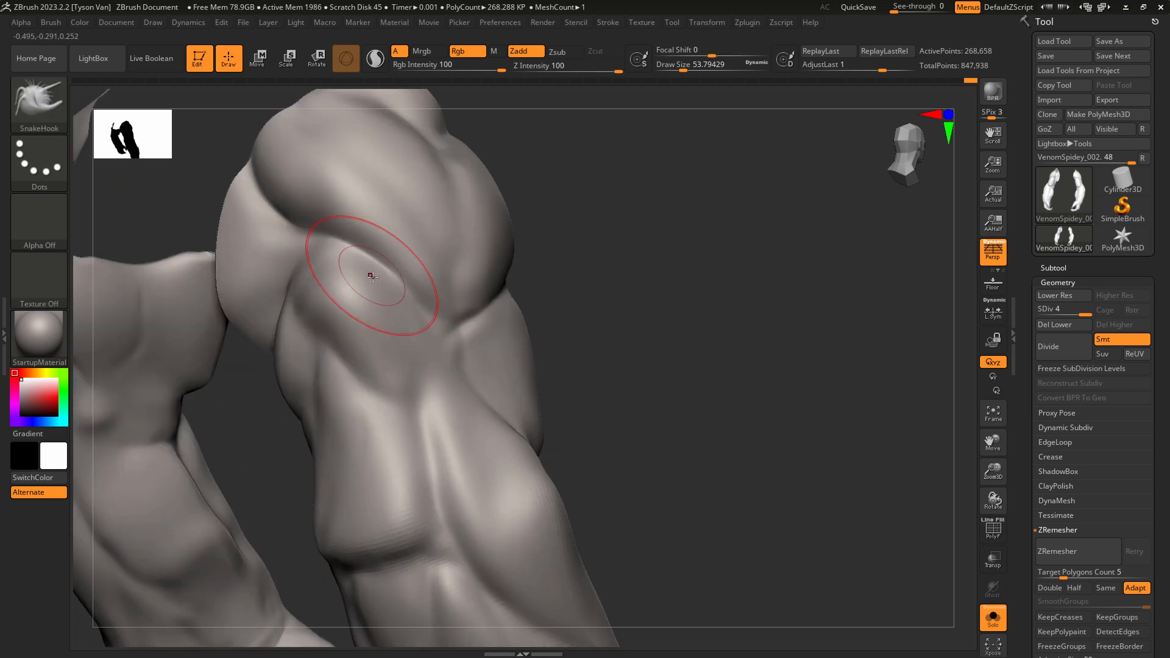
Carve a diagonal crease into the upper triceps with the DamStandard brush at draw size about 54.
{"action": "key", "text": "b"}
{"action": "key", "text": "d"}
{"action": "key", "text": "s"}
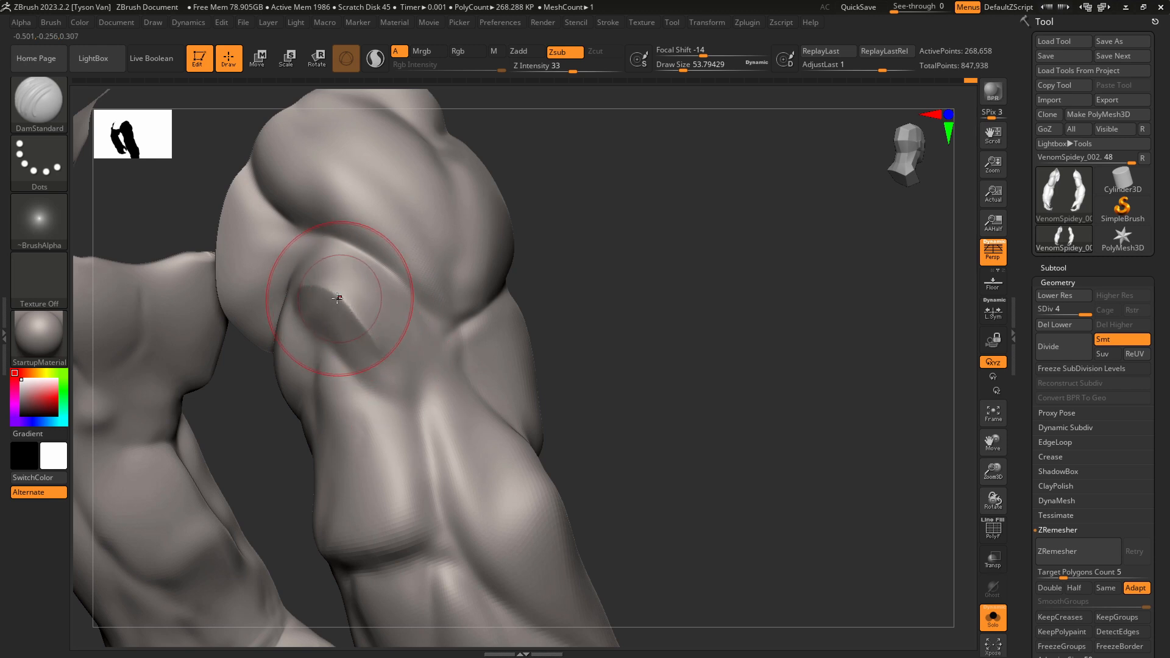
Flatten the triceps plane beside the crease with the hPolish brush at draw size about 27, and smooth the transition.
{"action": "key", "text": "b"}
{"action": "key", "text": "h"}
{"action": "key", "text": "p"}
{"action": "key", "text": "s"}
{"action": "left_click_drag", "start_coordinate": [308, 292], "coordinate": [309, 293]}
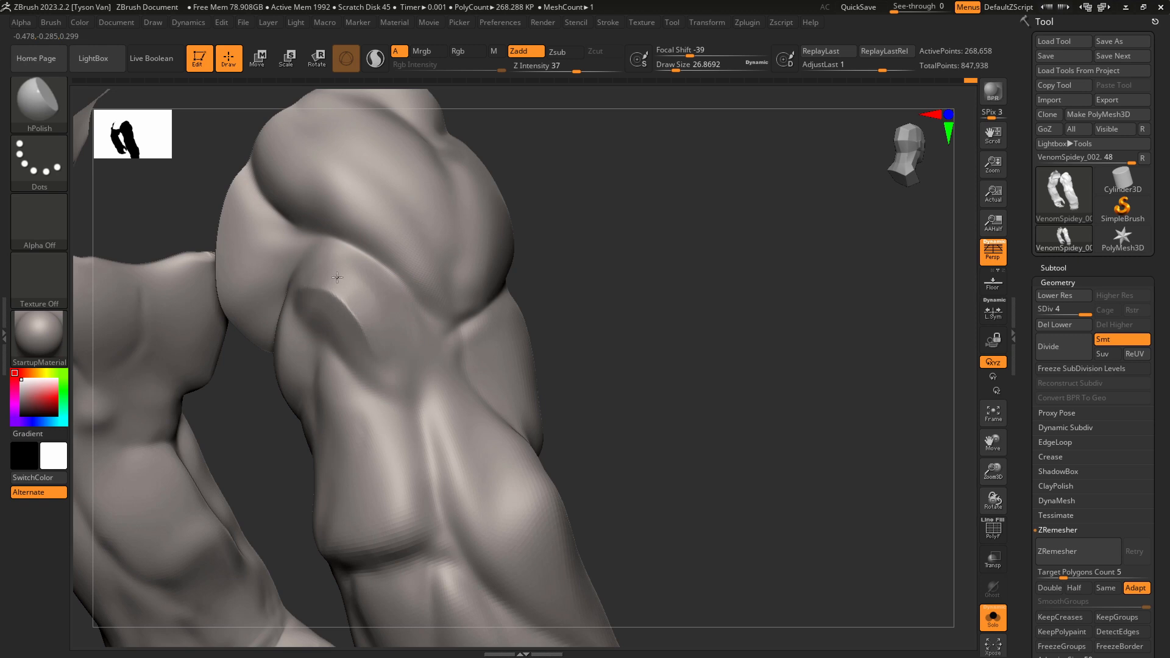
{"action": "key", "text": "shift"}
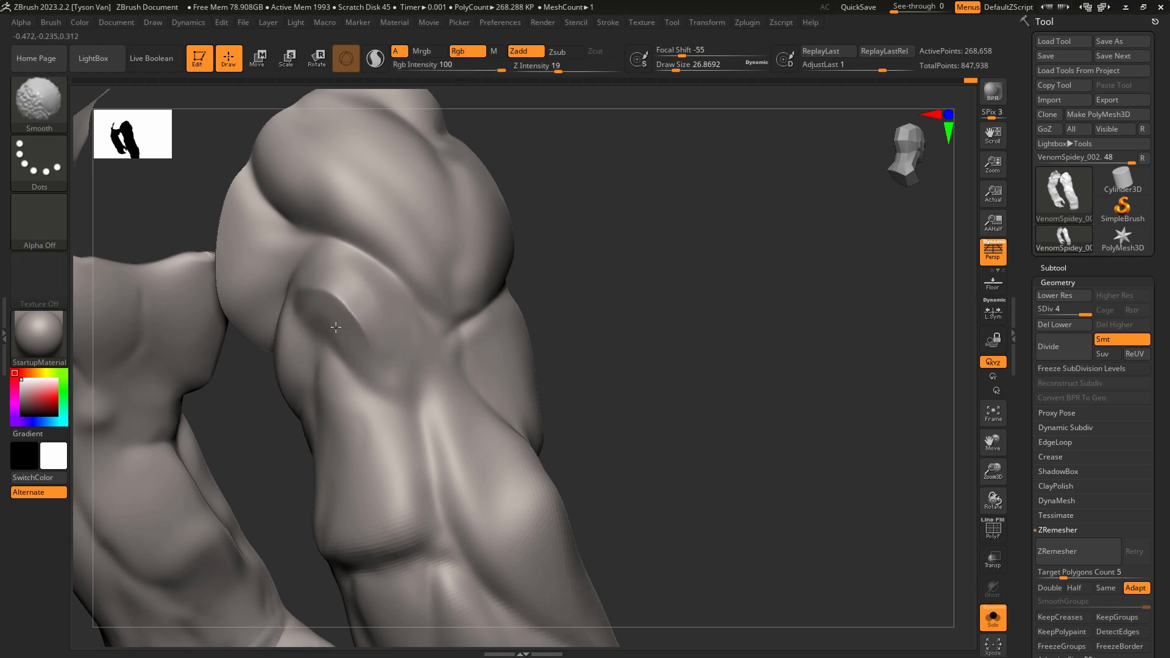
{"action": "left_click_drag", "start_coordinate": [353, 268], "coordinate": [390, 332], "text": "shift"}
{"action": "right_click_drag", "start_coordinate": [414, 335], "coordinate": [353, 307]}
{"action": "left_click_drag", "start_coordinate": [359, 304], "coordinate": [367, 293], "text": "shift"}
{"action": "mouse_move", "coordinate": [470, 441]}
{"action": "right_mouse_down"}
{"action": "mouse_move", "coordinate": [467, 469]}
{"action": "mouse_move", "coordinate": [485, 469]}
{"action": "right_mouse_up"}
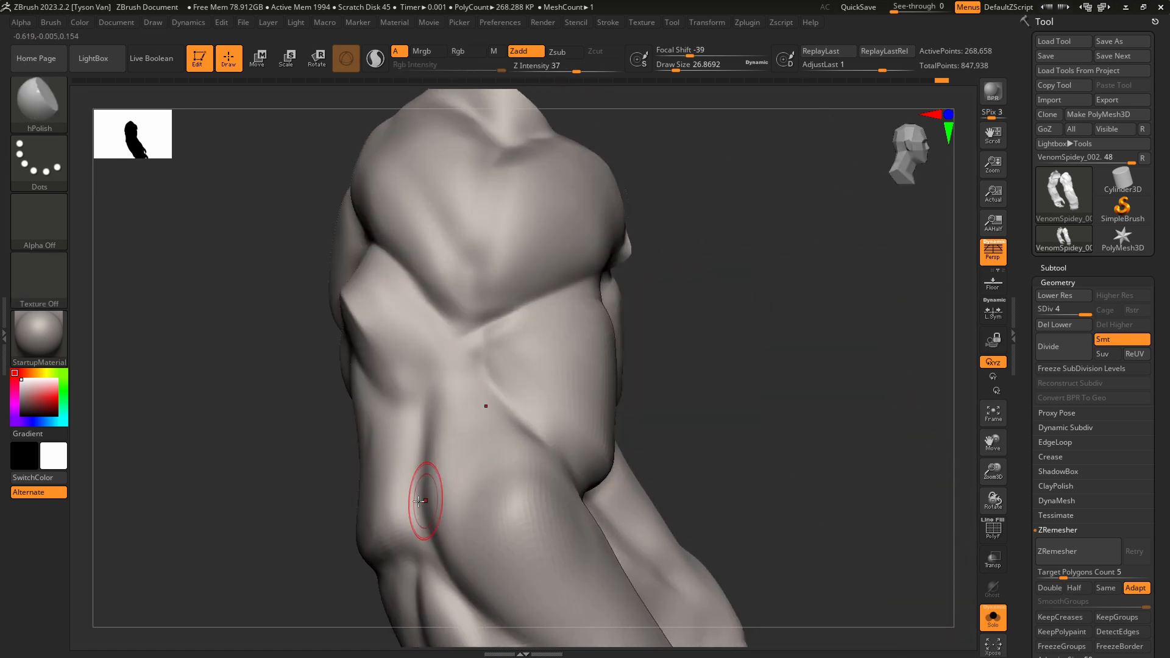
Carve a groove across the back of the arm just above the elbow with the DamStandard brush.
{"action": "mouse_move", "coordinate": [401, 524]}
{"action": "right_mouse_down"}
{"action": "mouse_move", "coordinate": [422, 524]}
{"action": "mouse_move", "coordinate": [420, 539]}
{"action": "mouse_move", "coordinate": [427, 475]}
{"action": "right_mouse_up"}
{"action": "key", "text": "b"}
{"action": "key", "text": "d"}
{"action": "key", "text": "s"}
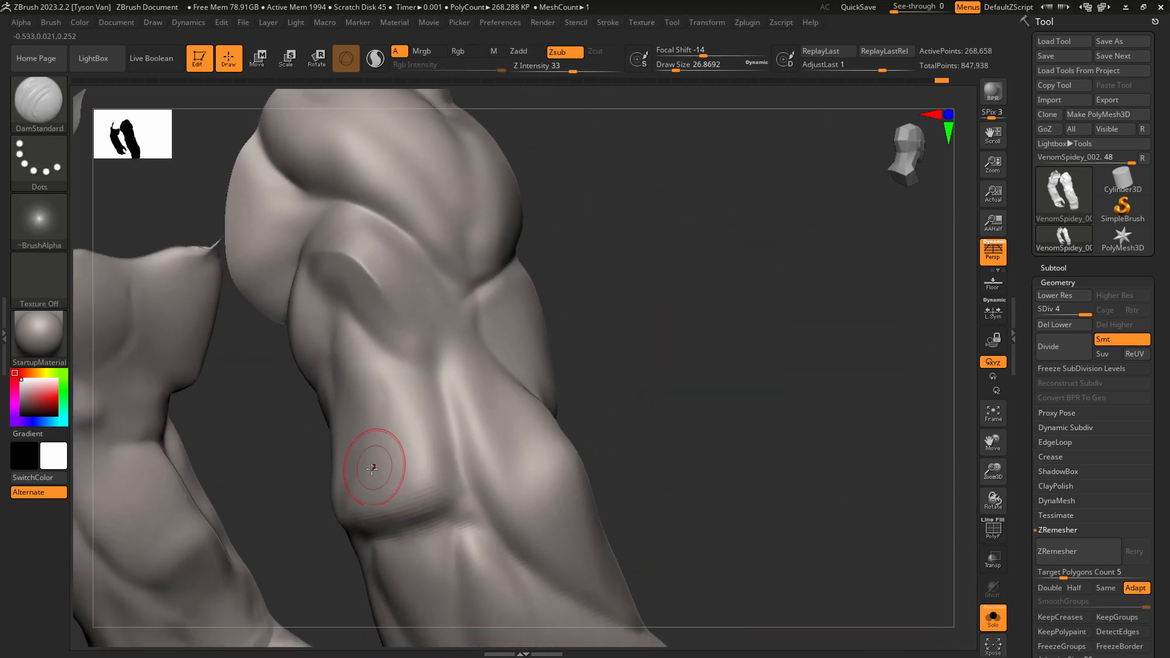
{"action": "mouse_move", "coordinate": [350, 470]}
{"action": "left_mouse_down"}
{"action": "mouse_move", "coordinate": [421, 463]}
{"action": "mouse_move", "coordinate": [458, 495]}
{"action": "left_mouse_up"}
{"action": "left_click_drag", "start_coordinate": [393, 455], "coordinate": [437, 466]}
{"action": "right_click_drag", "start_coordinate": [417, 462], "coordinate": [377, 471]}
{"action": "mouse_move", "coordinate": [332, 478]}
{"action": "left_mouse_down"}
{"action": "mouse_move", "coordinate": [304, 530]}
{"action": "mouse_move", "coordinate": [316, 466]}
{"action": "mouse_move", "coordinate": [304, 504]}
{"action": "mouse_move", "coordinate": [433, 459]}
{"action": "left_mouse_up"}
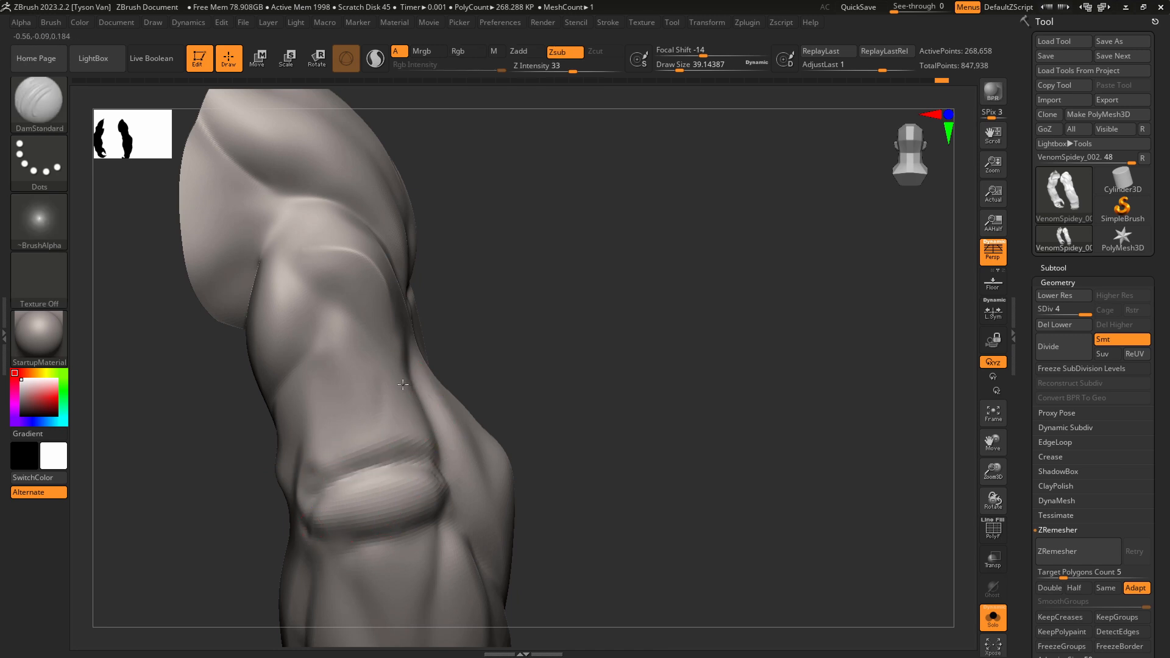
Cut a diagonal crease above the elbow and define its inner edge with the DamStandard brush at draw size about 39.
{"action": "left_click_drag", "start_coordinate": [410, 386], "coordinate": [322, 429]}
{"action": "right_click_drag", "start_coordinate": [372, 399], "coordinate": [315, 444]}
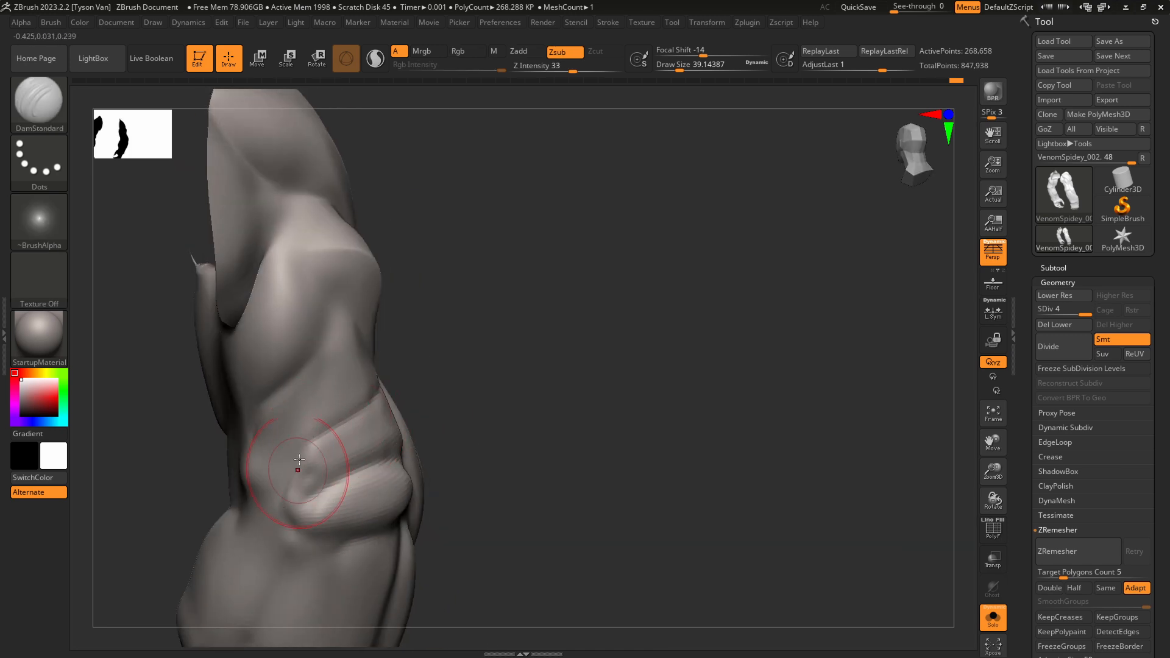
{"action": "mouse_move", "coordinate": [289, 510]}
{"action": "left_mouse_down"}
{"action": "mouse_move", "coordinate": [304, 452]}
{"action": "mouse_move", "coordinate": [349, 486]}
{"action": "left_mouse_up"}
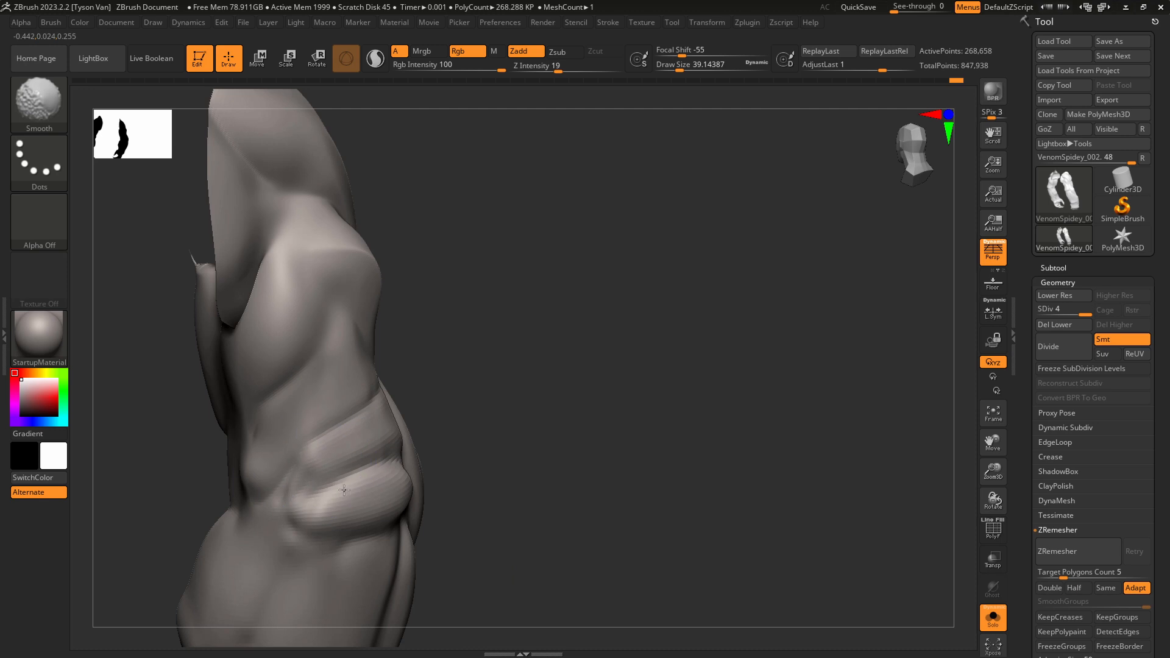
Outline a small rounded bone bump on the elbow with the DamStandard brush at draw size about 18.
{"action": "right_click_drag", "start_coordinate": [384, 483], "coordinate": [337, 490]}
{"action": "key", "text": "s"}
{"action": "left_click_drag", "start_coordinate": [322, 497], "coordinate": [316, 498]}
{"action": "mouse_move", "coordinate": [315, 500]}
{"action": "left_mouse_down"}
{"action": "mouse_move", "coordinate": [354, 527]}
{"action": "mouse_move", "coordinate": [354, 495]}
{"action": "left_mouse_up"}
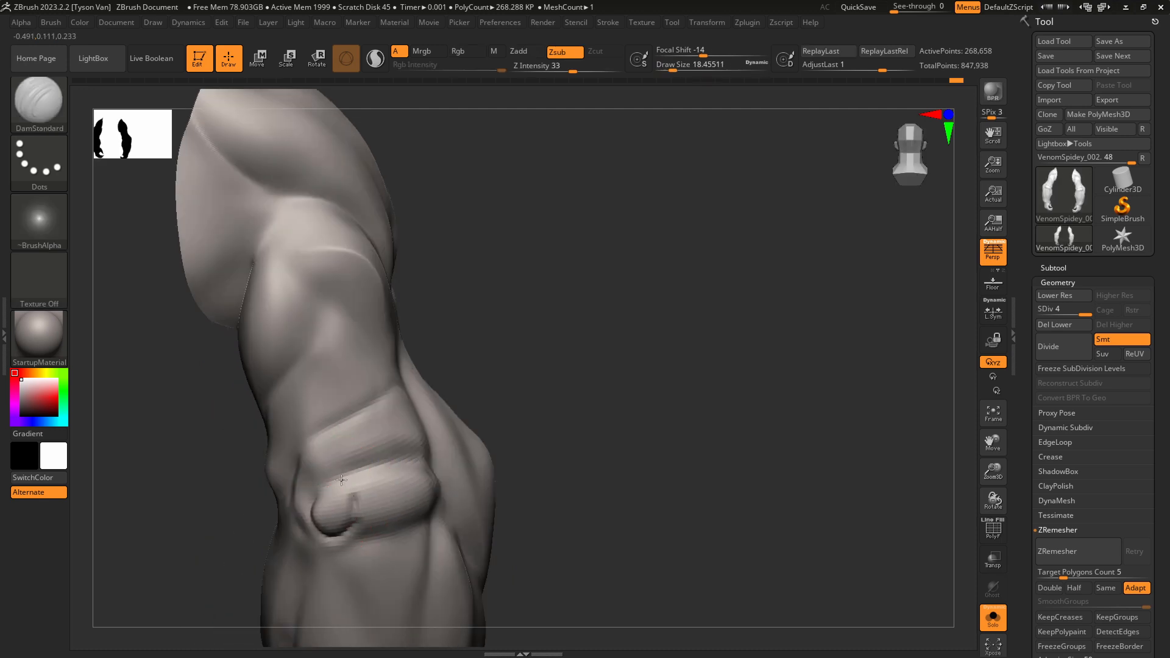
{"action": "key", "text": "shift"}
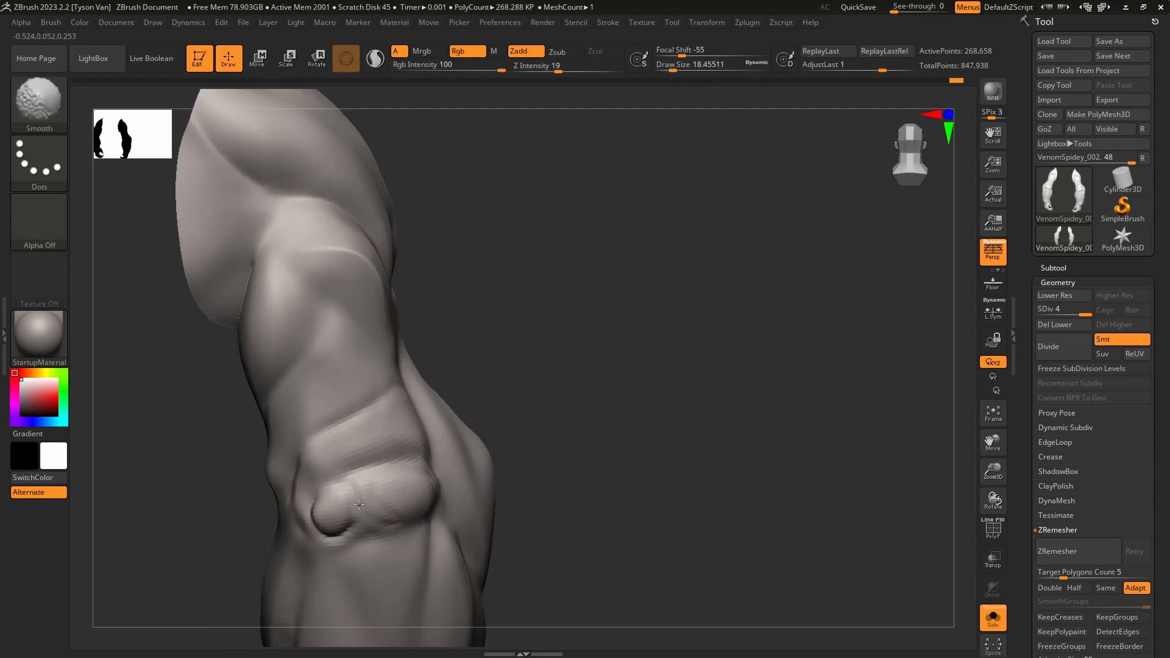
Raise the Smooth brush's Z Intensity to 100 and blend the elbow bump at draw size about 17.
{"action": "key", "text": "s"}
{"action": "mouse_move", "coordinate": [365, 530]}
{"action": "left_mouse_down"}
{"action": "mouse_move", "coordinate": [329, 530]}
{"action": "mouse_move", "coordinate": [341, 497]}
{"action": "left_mouse_up"}
{"action": "key", "text": "Return"}
{"action": "key", "text": "s"}
{"action": "left_click_drag", "start_coordinate": [354, 505], "coordinate": [327, 504], "text": "shift"}
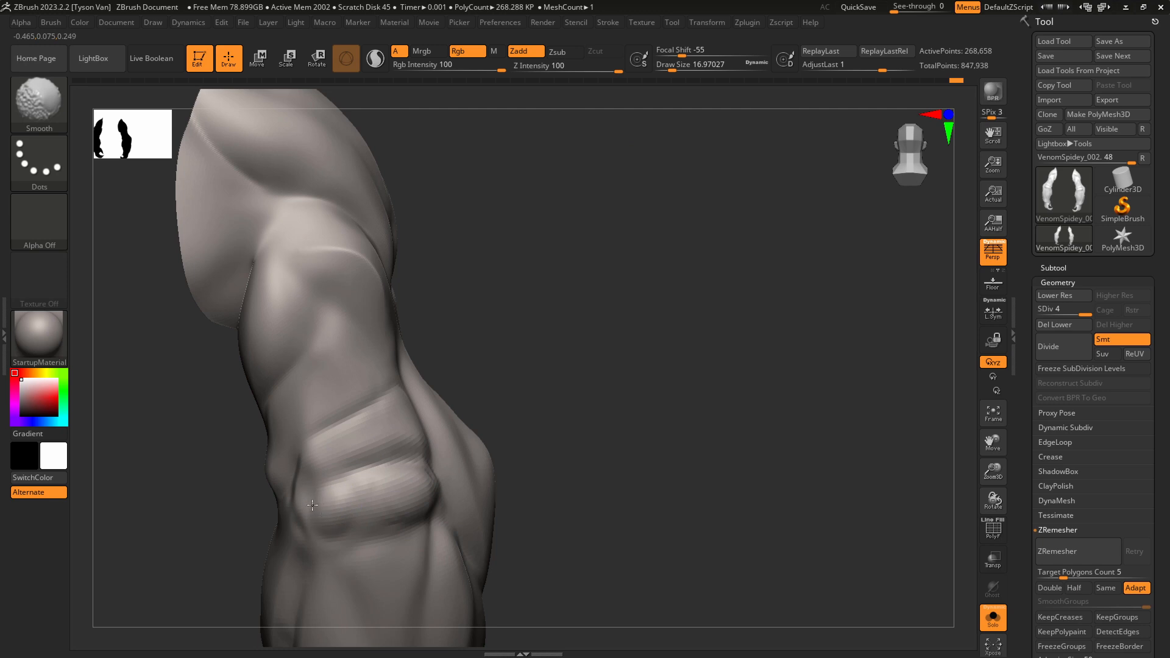
Carve a crease along the upper edge of the elbow bump with the DamStandard brush at draw size about 17 and smooth it.
{"action": "left_click_drag", "start_coordinate": [368, 467], "coordinate": [373, 462], "text": "shift"}
{"action": "right_click_drag", "start_coordinate": [360, 478], "coordinate": [347, 480]}
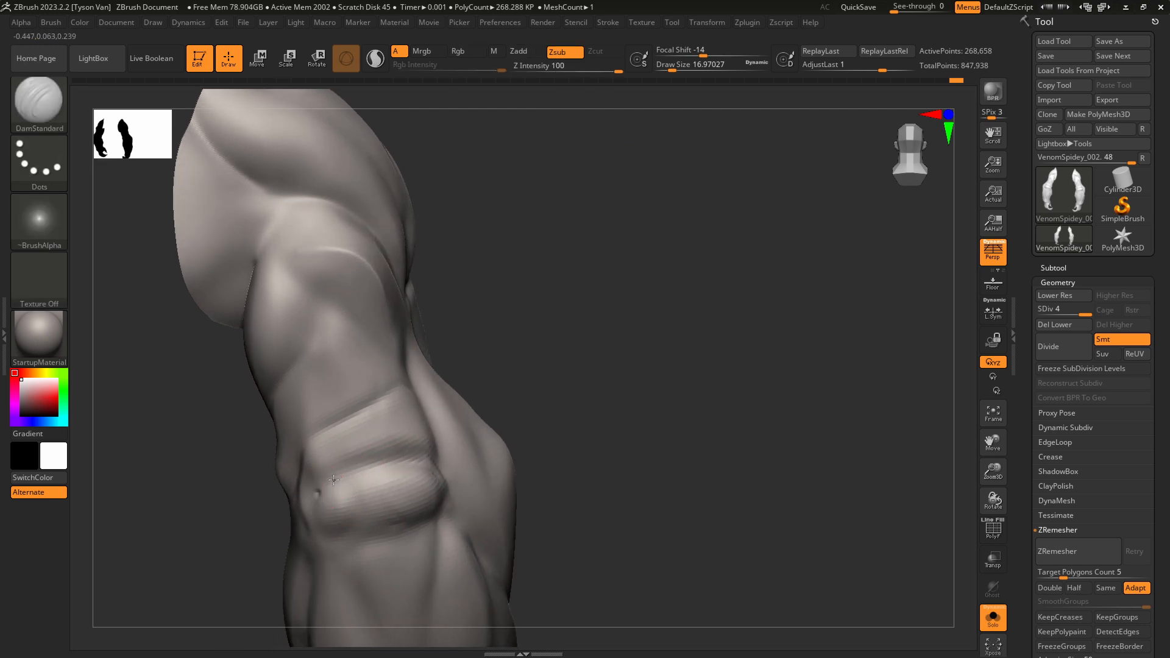
{"action": "left_click_drag", "start_coordinate": [334, 480], "coordinate": [429, 450]}
{"action": "left_click_drag", "start_coordinate": [334, 479], "coordinate": [419, 458], "text": "shift"}
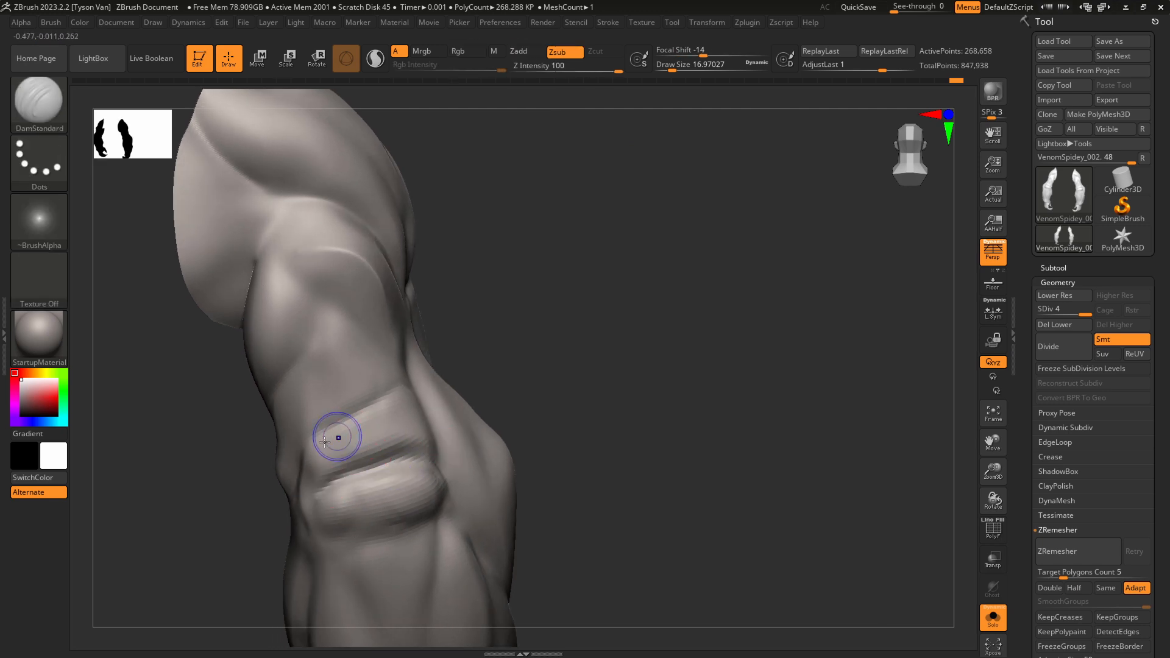
Pull the fold above the elbow over the crease with the SnakeHook brush at draw size about 37 and smooth the surrounding surface.
{"action": "key", "text": "shift"}
{"action": "key", "text": "b"}
{"action": "key", "text": "s"}
{"action": "key", "text": "h"}
{"action": "right_click_drag", "start_coordinate": [358, 449], "coordinate": [414, 449]}
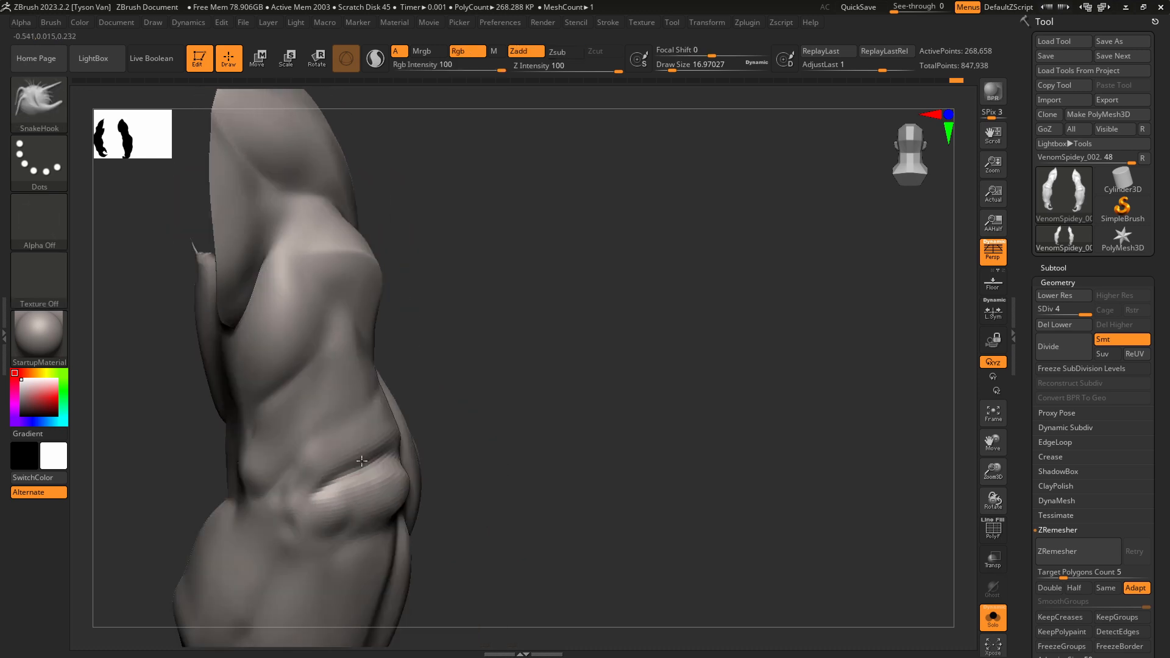
{"action": "key", "text": "bracketright"}
{"action": "key", "text": "bracketright"}
{"action": "left_click_drag", "start_coordinate": [358, 453], "coordinate": [361, 467]}
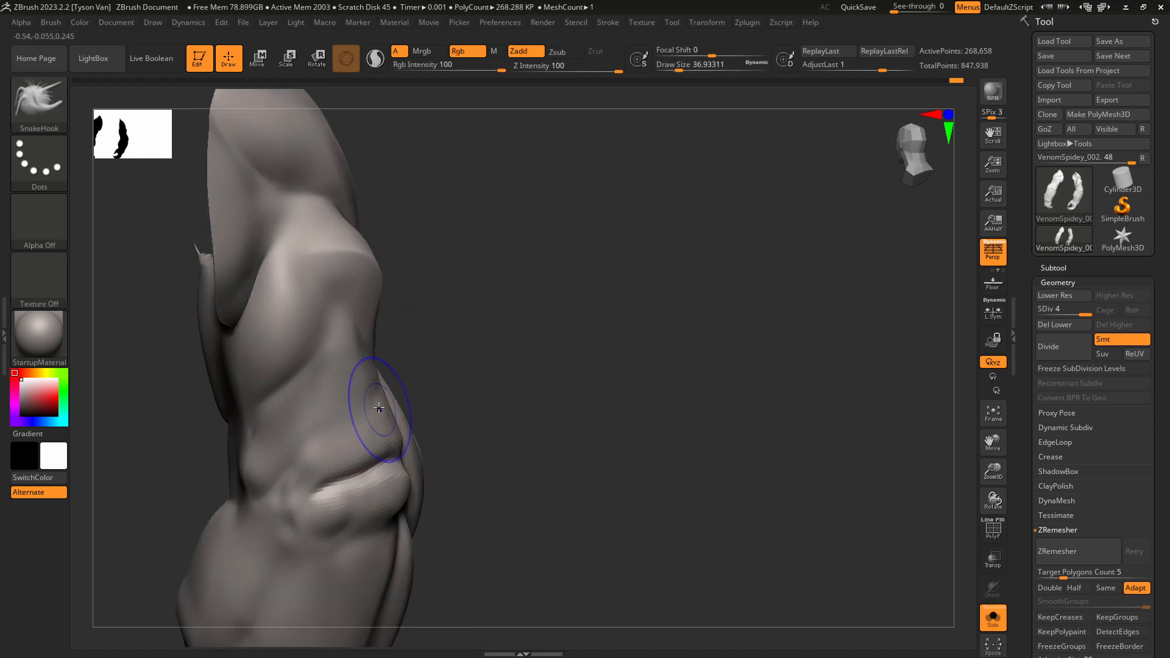
{"action": "left_click_drag", "start_coordinate": [371, 420], "coordinate": [321, 459], "text": "shift"}
{"action": "mouse_move", "coordinate": [321, 457]}
{"action": "right_mouse_down"}
{"action": "mouse_move", "coordinate": [380, 425]}
{"action": "mouse_move", "coordinate": [392, 449]}
{"action": "mouse_move", "coordinate": [390, 421]}
{"action": "right_mouse_up"}
{"action": "key", "text": "shift"}
{"action": "mouse_move", "coordinate": [390, 420]}
{"action": "right_mouse_down"}
{"action": "mouse_move", "coordinate": [448, 470]}
{"action": "mouse_move", "coordinate": [426, 454]}
{"action": "right_mouse_up"}
Smooth the back of the upper arm below the shoulder at draw size about 20.
{"action": "right_click_drag", "start_coordinate": [424, 396], "coordinate": [369, 384]}
{"action": "key", "text": "s"}
{"action": "left_click_drag", "start_coordinate": [369, 383], "coordinate": [363, 383]}
{"action": "key", "text": "shift"}
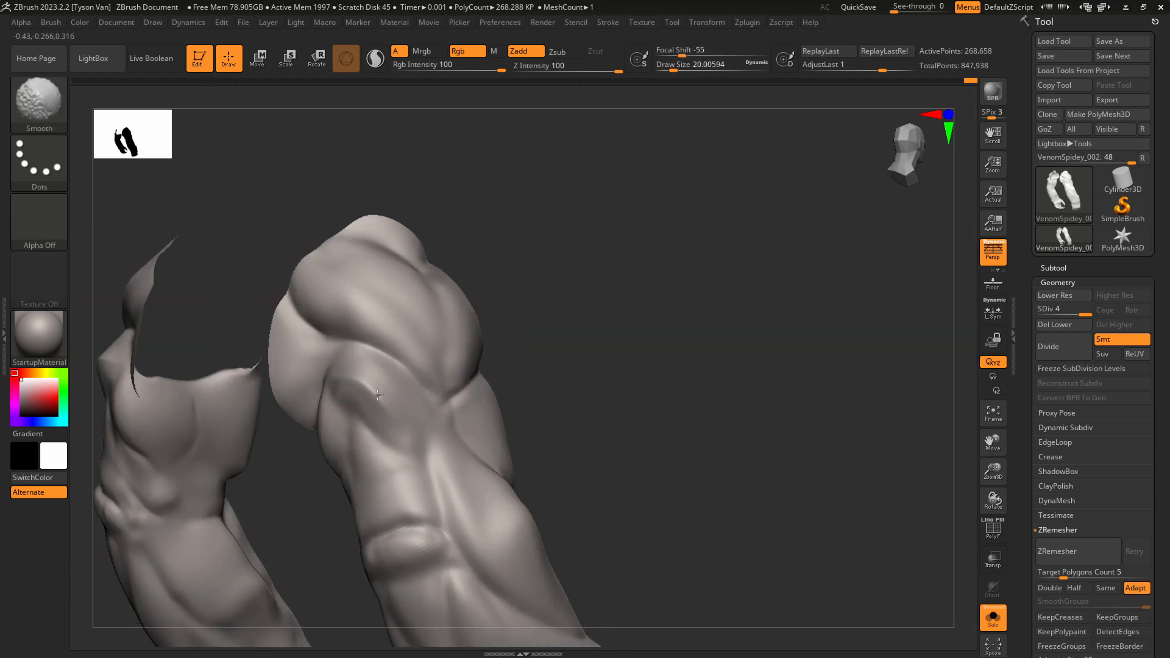
Flatten the upper triceps below the shoulder with the hPolish brush at draw size about 39 and soften the resulting plane.
{"action": "mouse_move", "coordinate": [427, 450]}
{"action": "right_mouse_down", "text": "ctrl"}
{"action": "mouse_move", "coordinate": [380, 395]}
{"action": "mouse_move", "coordinate": [436, 404]}
{"action": "mouse_move", "coordinate": [389, 394]}
{"action": "mouse_move", "coordinate": [423, 391]}
{"action": "mouse_move", "coordinate": [402, 391]}
{"action": "right_mouse_up", "text": "ctrl"}
{"action": "key", "text": "b"}
{"action": "key", "text": "h"}
{"action": "key", "text": "p"}
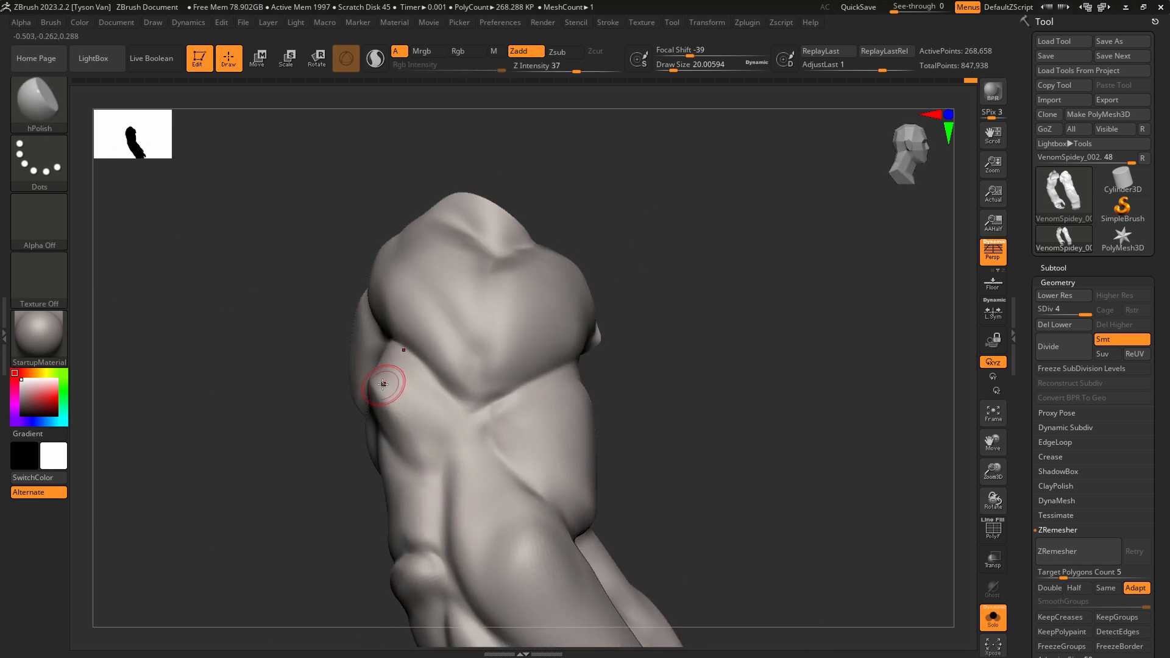
{"action": "key", "text": "s"}
{"action": "left_click_drag", "start_coordinate": [378, 389], "coordinate": [384, 389]}
{"action": "right_click_drag", "start_coordinate": [383, 391], "coordinate": [392, 419]}
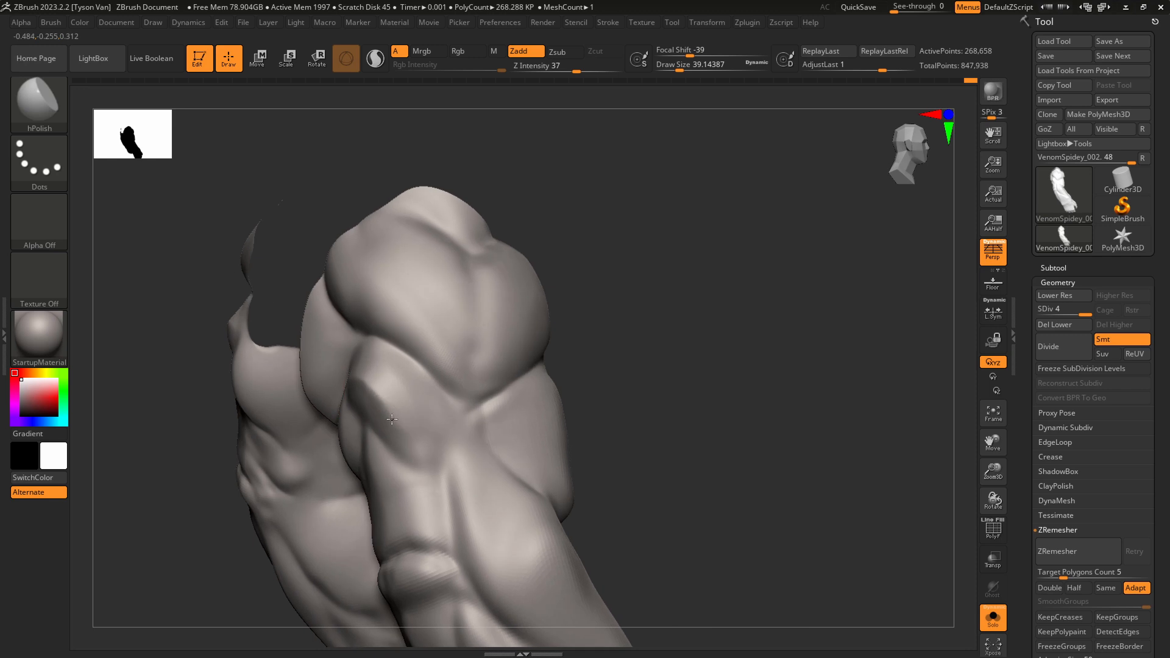
{"action": "key", "text": "shift"}
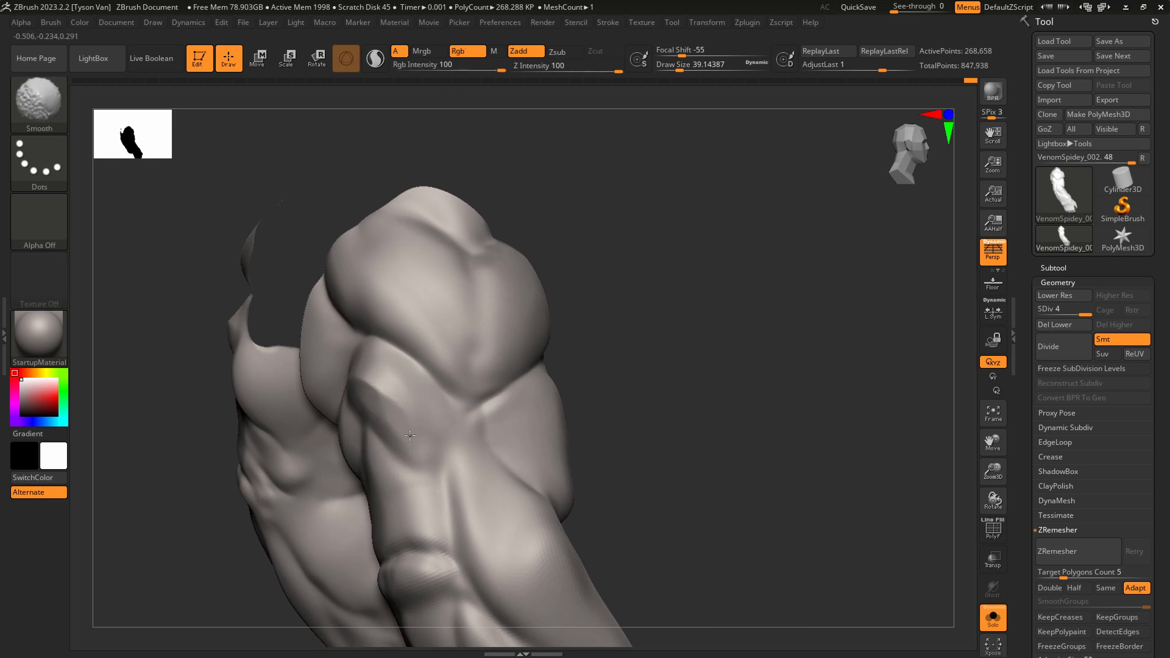
Flatten the lower part of the biceps with the hPolish brush at draw size about 39.
{"action": "mouse_move", "coordinate": [403, 413]}
{"action": "right_mouse_down"}
{"action": "mouse_move", "coordinate": [378, 426]}
{"action": "mouse_move", "coordinate": [579, 483]}
{"action": "right_mouse_up"}
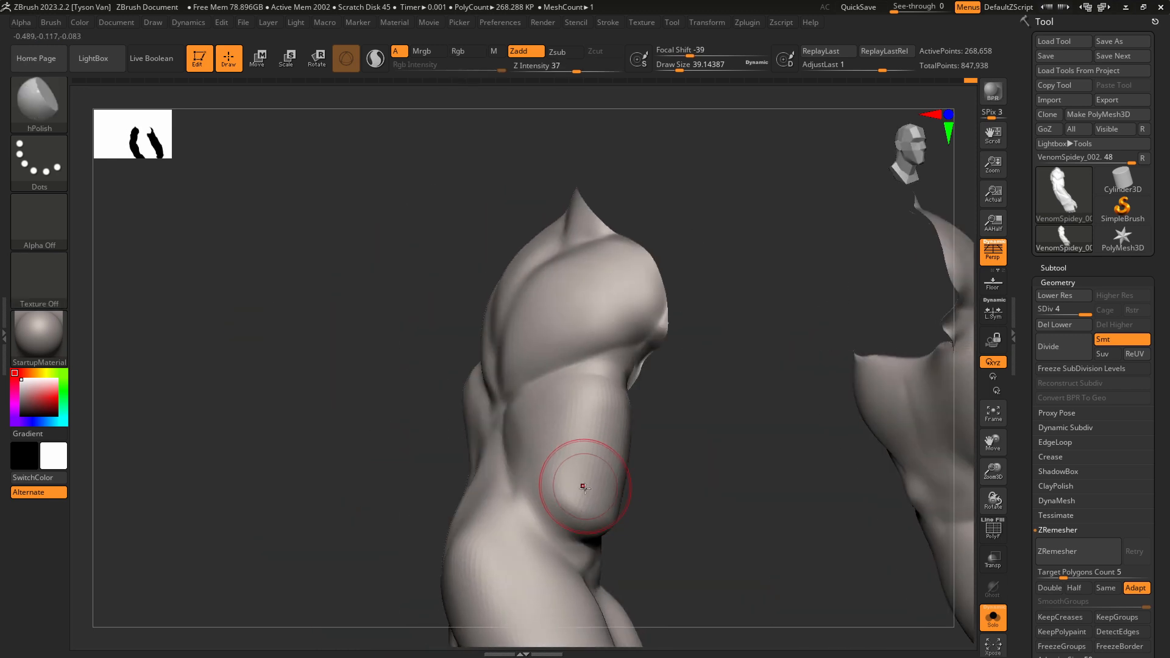
{"action": "left_click_drag", "start_coordinate": [588, 486], "coordinate": [617, 508]}
{"action": "mouse_move", "coordinate": [569, 464]}
{"action": "right_mouse_down"}
{"action": "mouse_move", "coordinate": [509, 431]}
{"action": "mouse_move", "coordinate": [475, 444]}
{"action": "right_mouse_up"}
Polish a flat plane down the outer forearm muscle with the hPolish brush at draw size about 39 and smooth its edge.
{"action": "key", "text": "s"}
{"action": "left_click_drag", "start_coordinate": [458, 437], "coordinate": [461, 449]}
{"action": "key", "text": "s"}
{"action": "left_click_drag", "start_coordinate": [463, 390], "coordinate": [471, 497]}
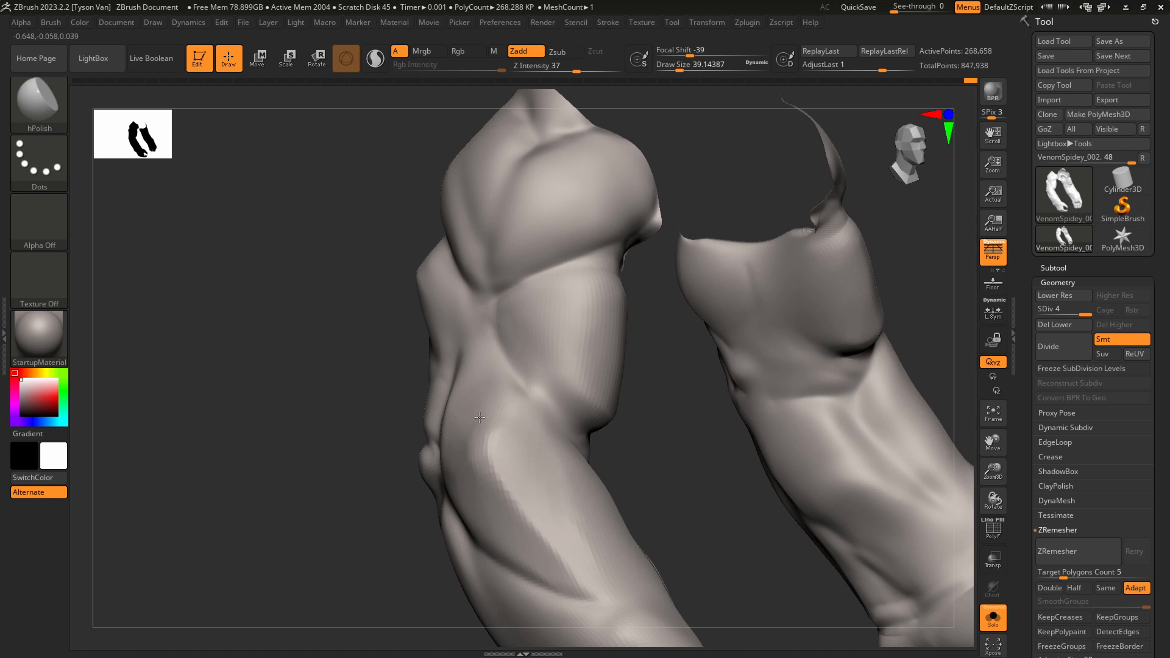
{"action": "key", "text": "shift"}
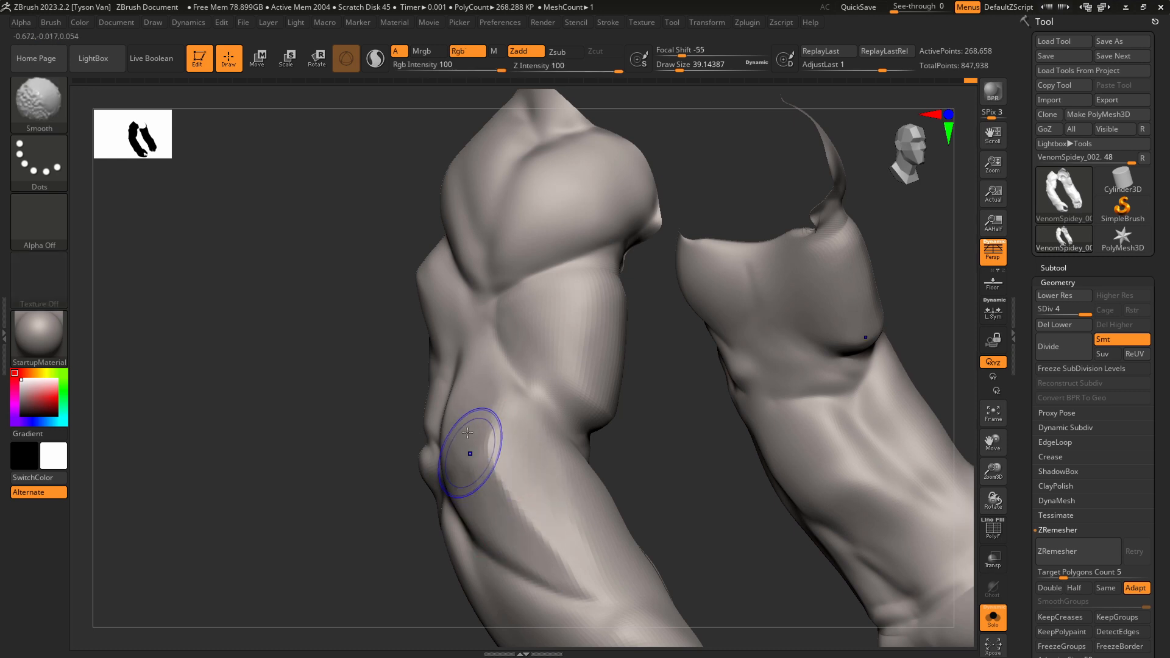
{"action": "left_click_drag", "start_coordinate": [493, 448], "coordinate": [577, 548], "text": "shift"}
Turn off Solo mode to display the whole figure and save the tool.
{"action": "mouse_move", "coordinate": [574, 491]}
{"action": "right_mouse_down", "text": "ctrl"}
{"action": "mouse_move", "coordinate": [486, 449]}
{"action": "mouse_move", "coordinate": [527, 448]}
{"action": "mouse_move", "coordinate": [552, 508]}
{"action": "mouse_move", "coordinate": [533, 469]}
{"action": "mouse_move", "coordinate": [579, 482]}
{"action": "mouse_move", "coordinate": [653, 466]}
{"action": "right_mouse_up", "text": "ctrl"}
{"action": "key", "text": "shift"}
{"action": "key", "text": "shift"}
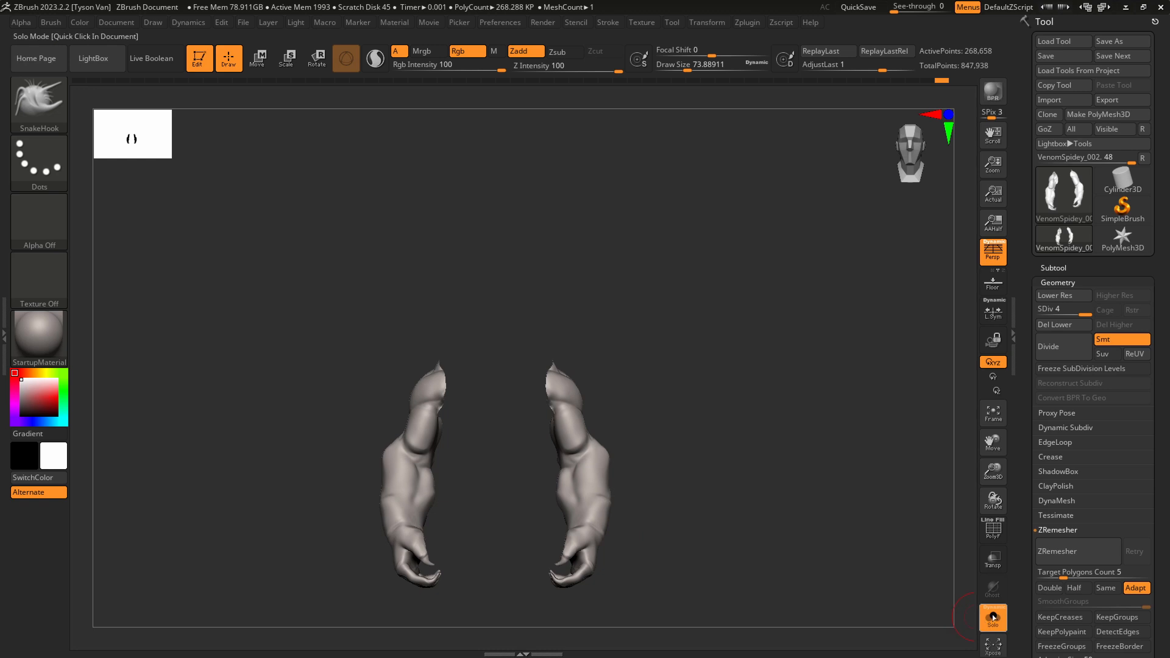
{"action": "key", "text": "ctrl+shift"}
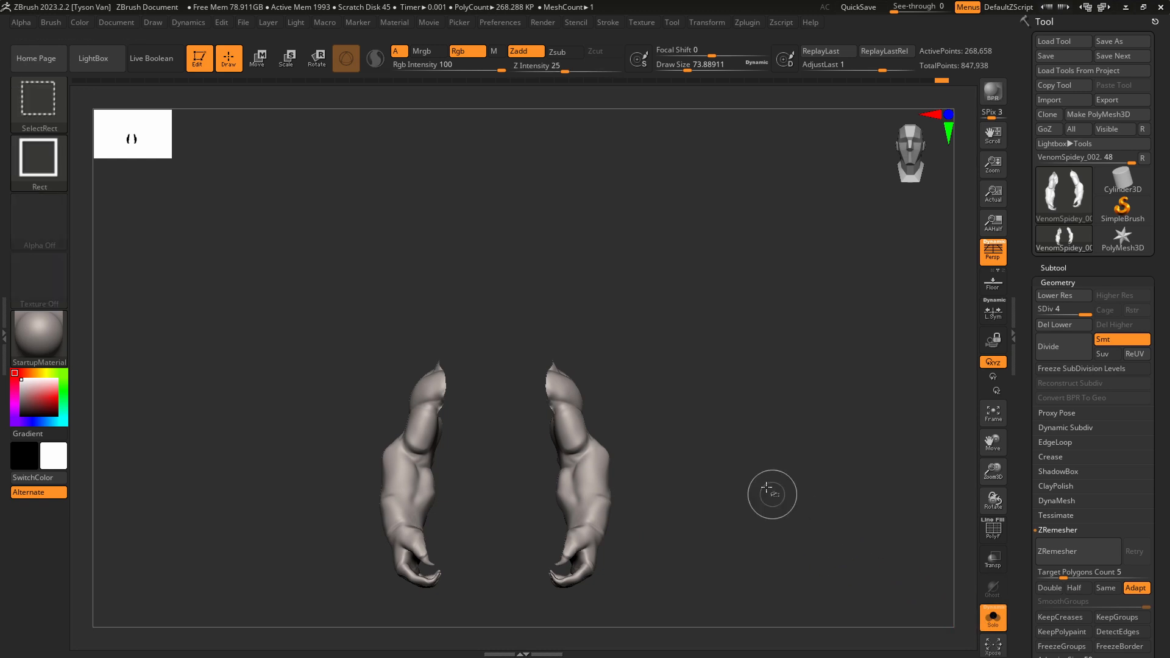
{"action": "left_click", "coordinate": [730, 439], "text": "ctrl+shift"}
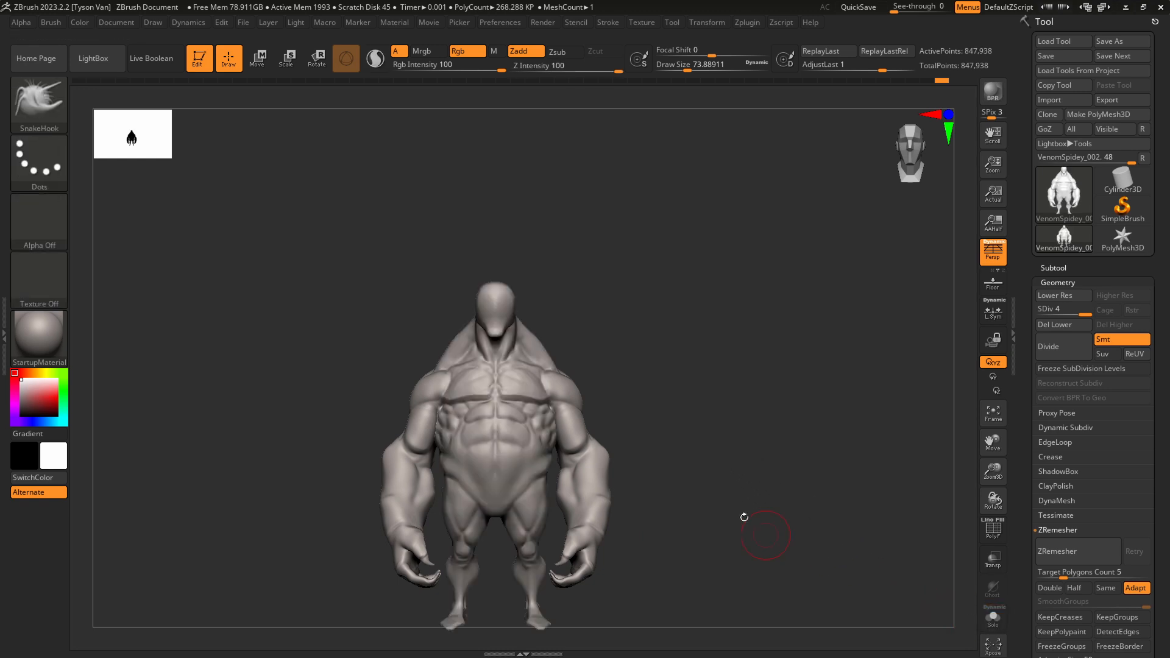
{"action": "mouse_move", "coordinate": [744, 515]}
{"action": "left_mouse_down"}
{"action": "mouse_move", "coordinate": [718, 520]}
{"action": "mouse_move", "coordinate": [731, 477]}
{"action": "left_mouse_up"}
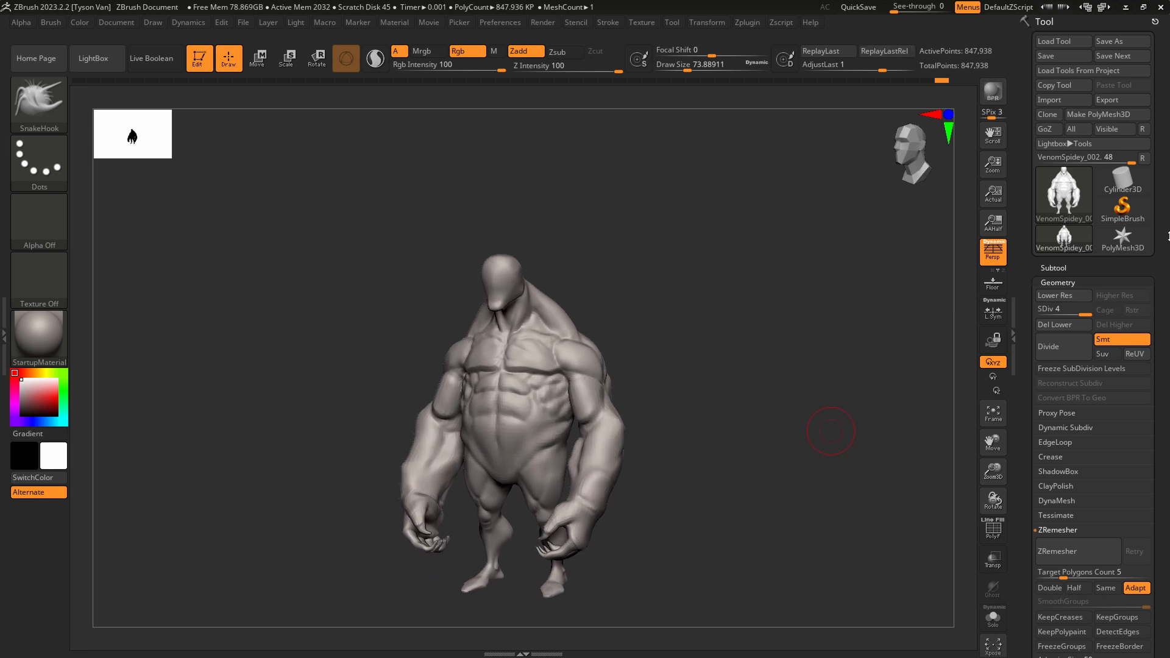
{"action": "left_click", "coordinate": [1068, 56]}
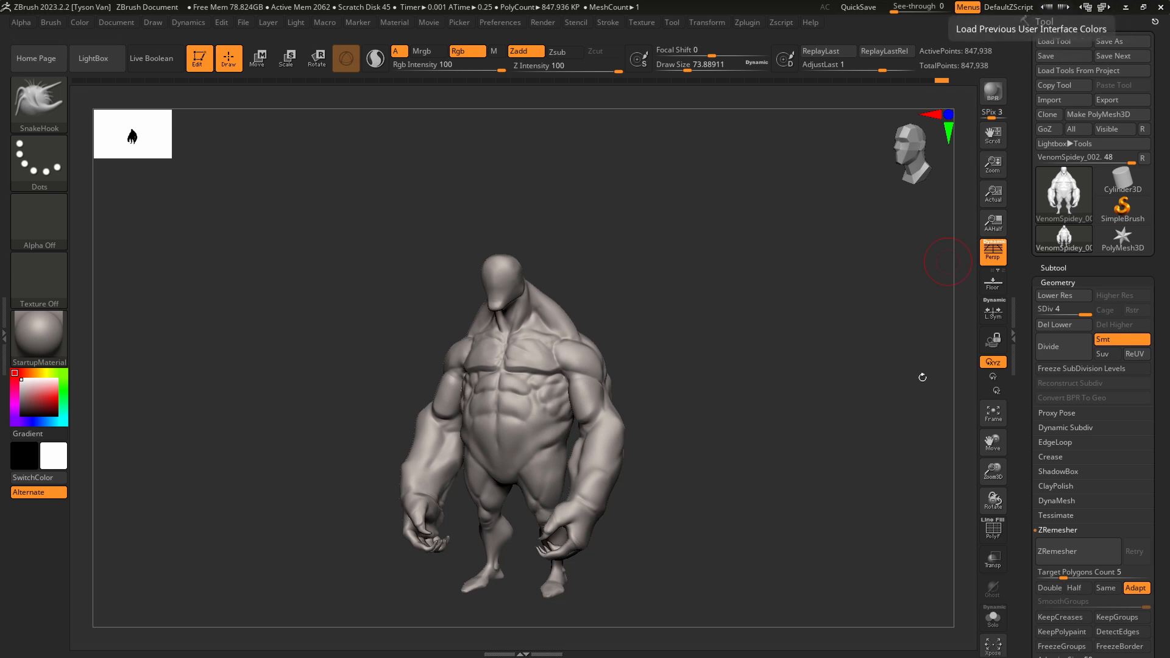
Review the full figure's proportions from the front, three-quarter and side views, and save the tool again.
{"action": "left_click_drag", "start_coordinate": [705, 439], "coordinate": [700, 437], "text": "shift"}
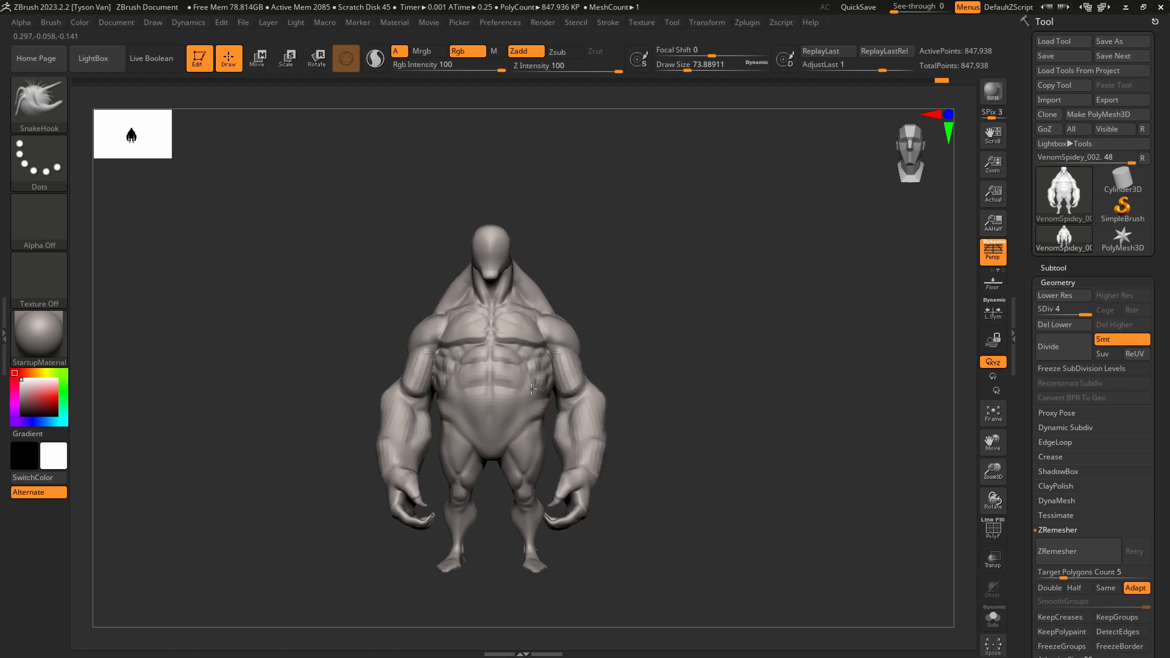
{"action": "mouse_move", "coordinate": [577, 366]}
{"action": "right_mouse_down"}
{"action": "mouse_move", "coordinate": [541, 364]}
{"action": "mouse_move", "coordinate": [527, 393]}
{"action": "right_mouse_up"}
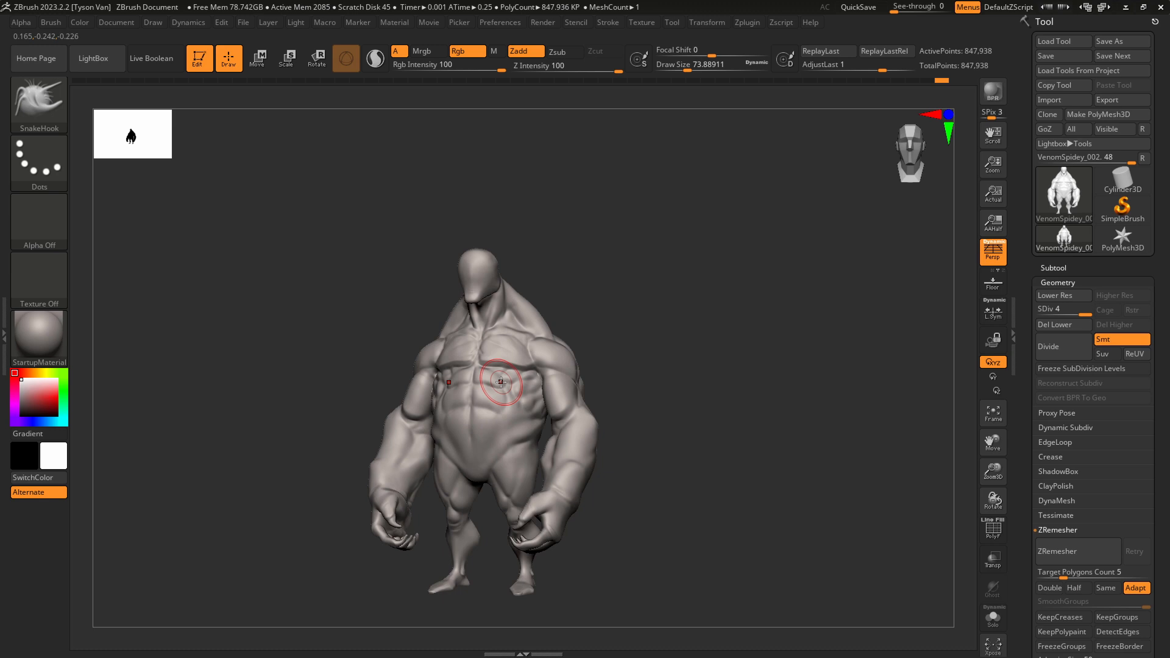
{"action": "right_click_drag", "start_coordinate": [522, 391], "coordinate": [467, 396]}
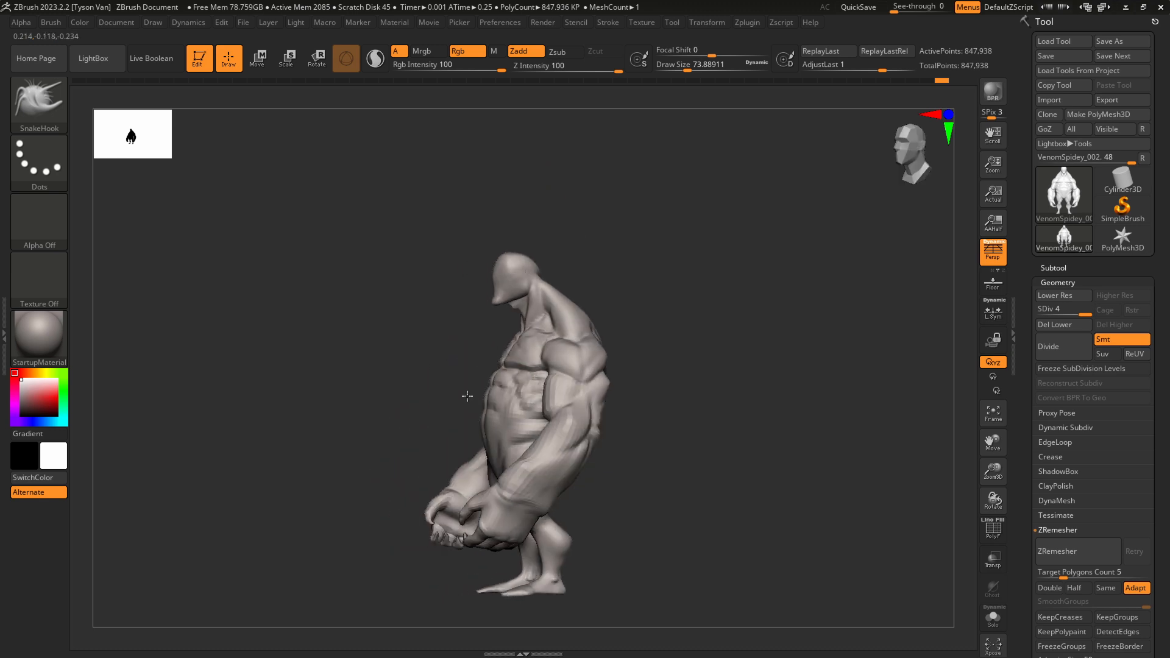
{"action": "left_click_drag", "start_coordinate": [467, 396], "coordinate": [639, 295]}
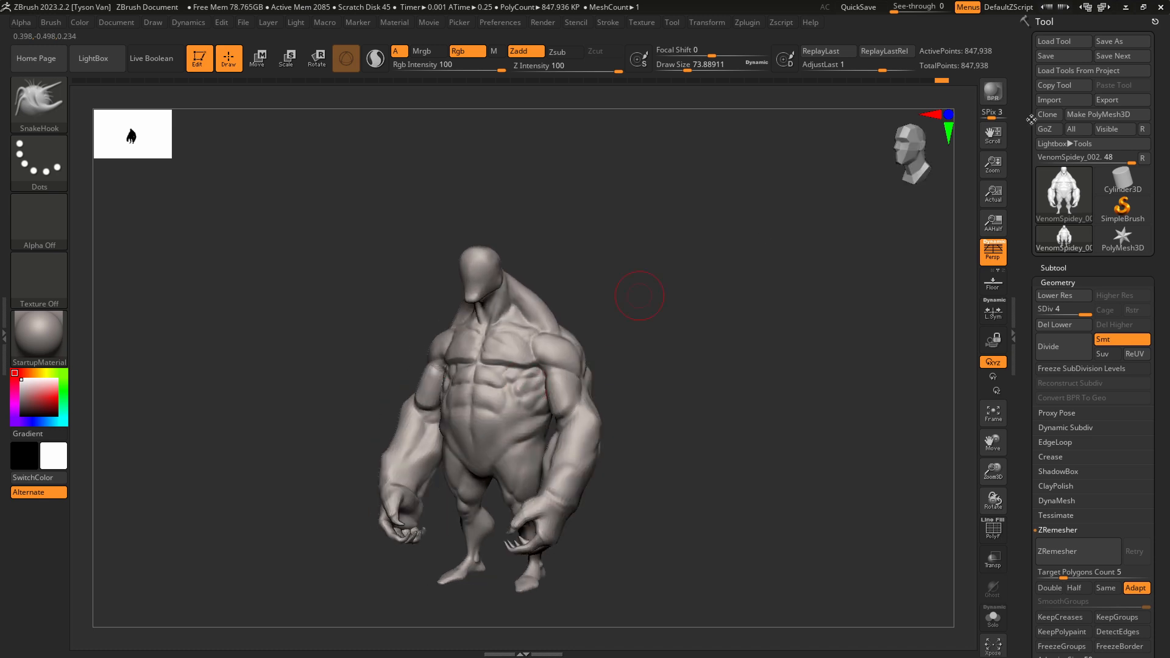
{"action": "left_click", "coordinate": [1054, 61]}
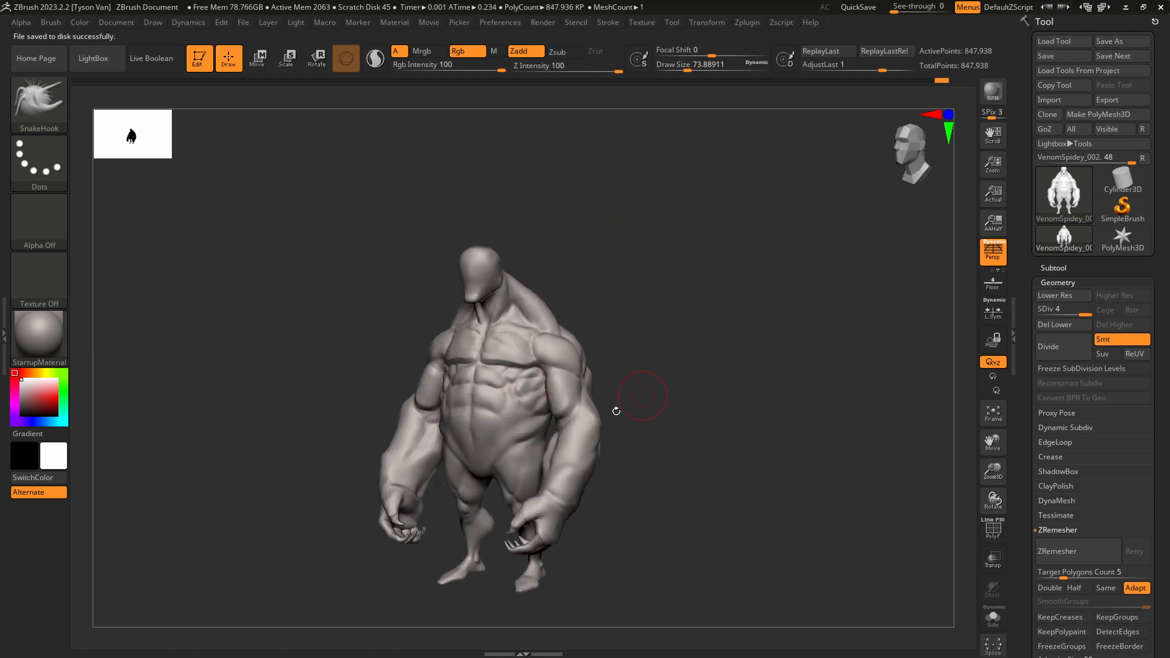
{"action": "left_click_drag", "start_coordinate": [616, 410], "coordinate": [512, 414]}
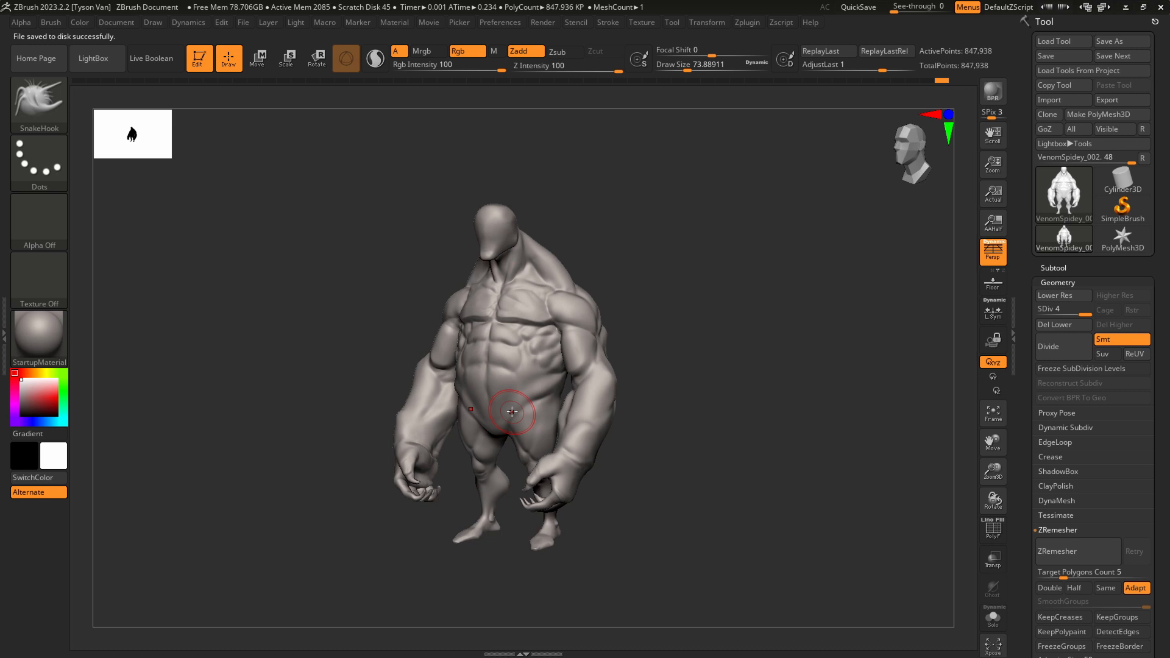